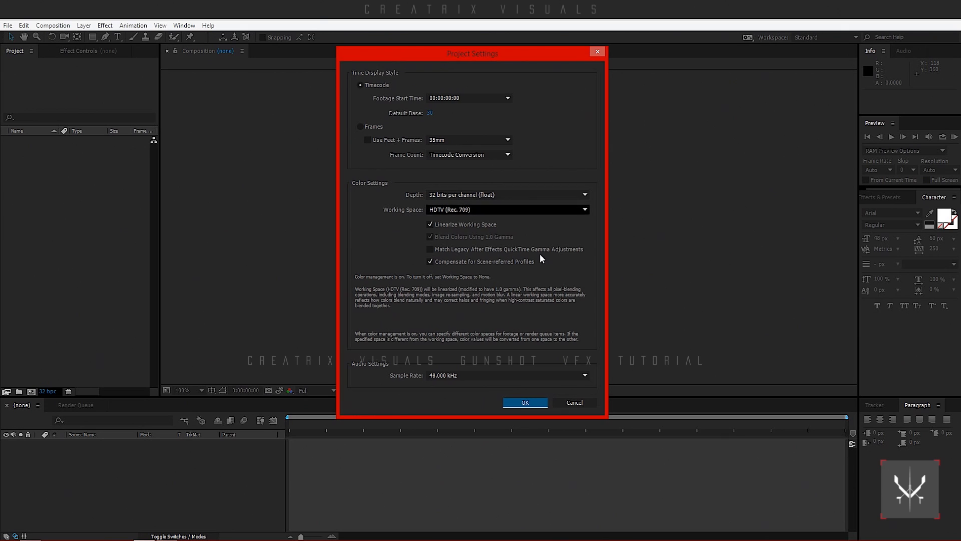
- Confirm the project settings and import the Creatrix Gun Flare video from the GUN Tutorial folder into the project
{"action": "left_click", "coordinate": [519, 403]}
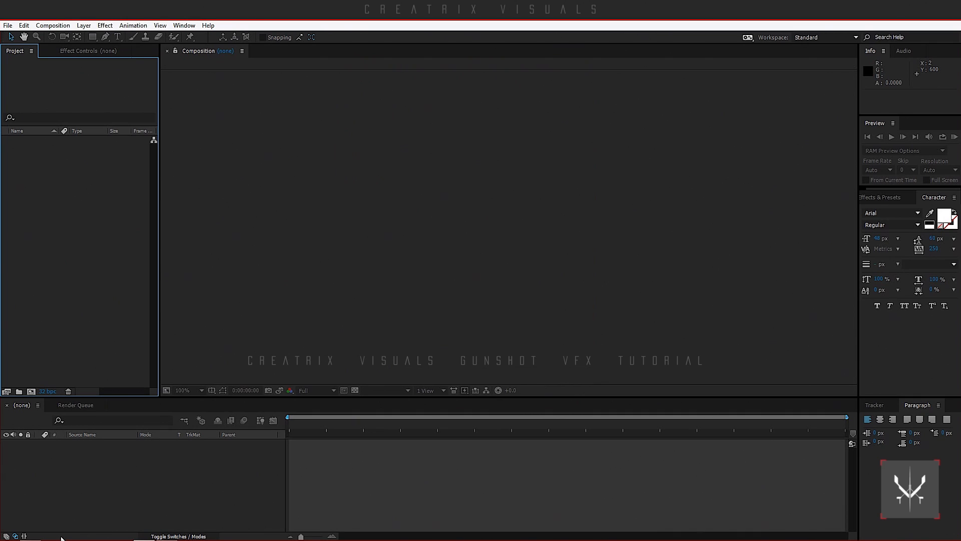
{"action": "left_click", "coordinate": [144, 533]}
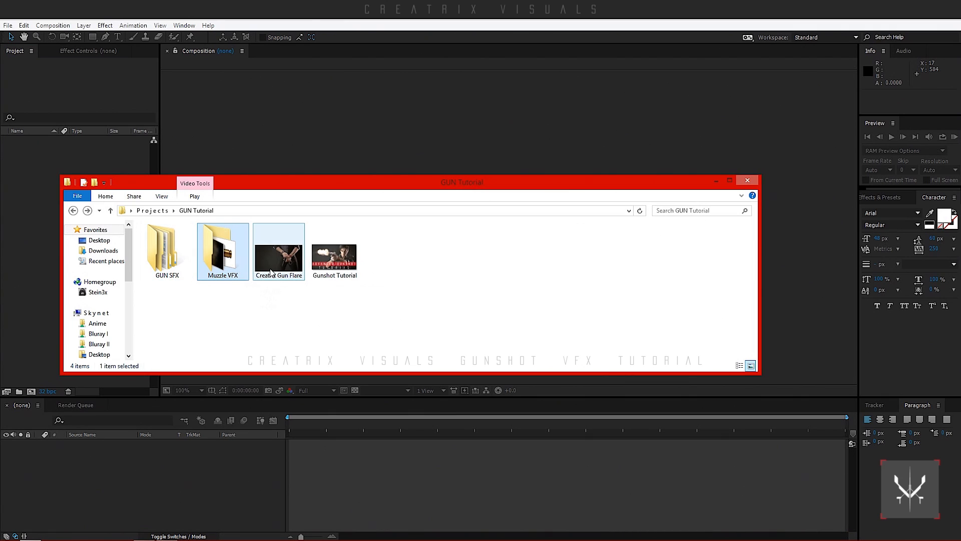
{"action": "left_click_drag", "start_coordinate": [271, 273], "coordinate": [34, 268]}
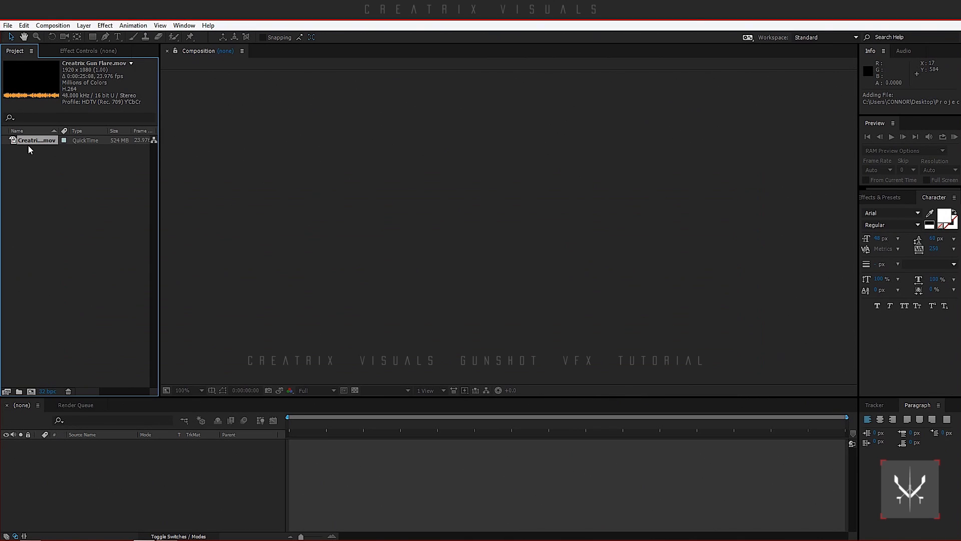
- Create a new composition from the imported Creatrix Gun Flare.mov footage
{"action": "left_click_drag", "start_coordinate": [32, 138], "coordinate": [80, 213]}
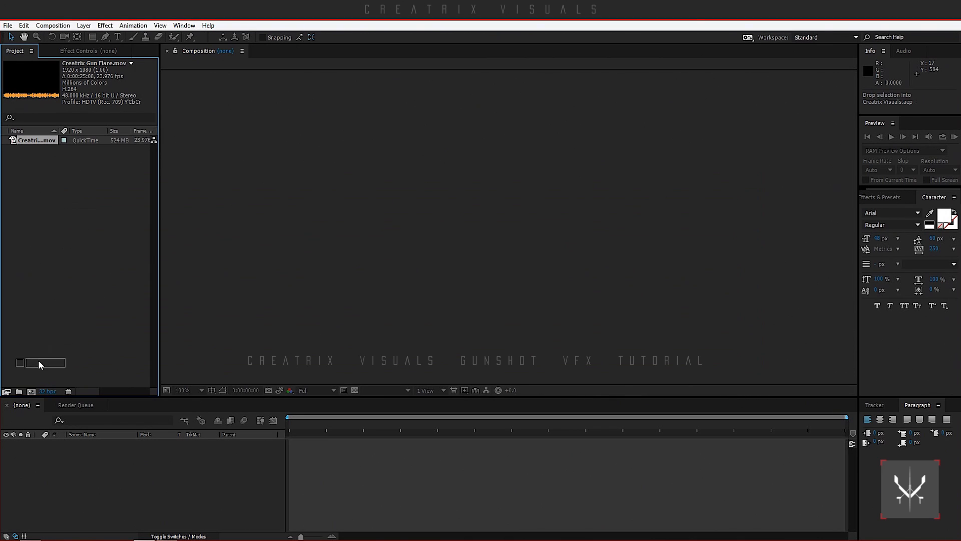
{"action": "left_click_drag", "start_coordinate": [39, 360], "coordinate": [29, 388]}
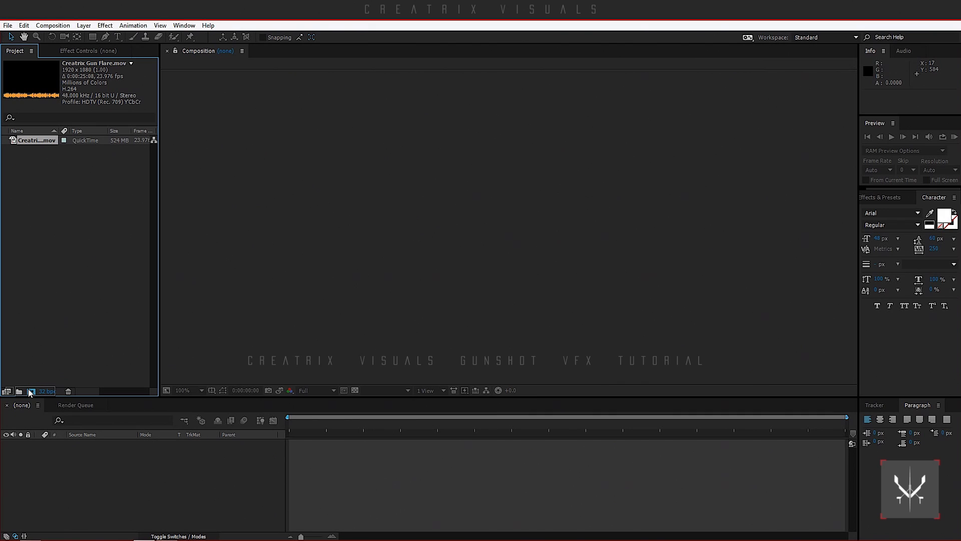
{"action": "left_click_drag", "start_coordinate": [28, 389], "coordinate": [28, 388]}
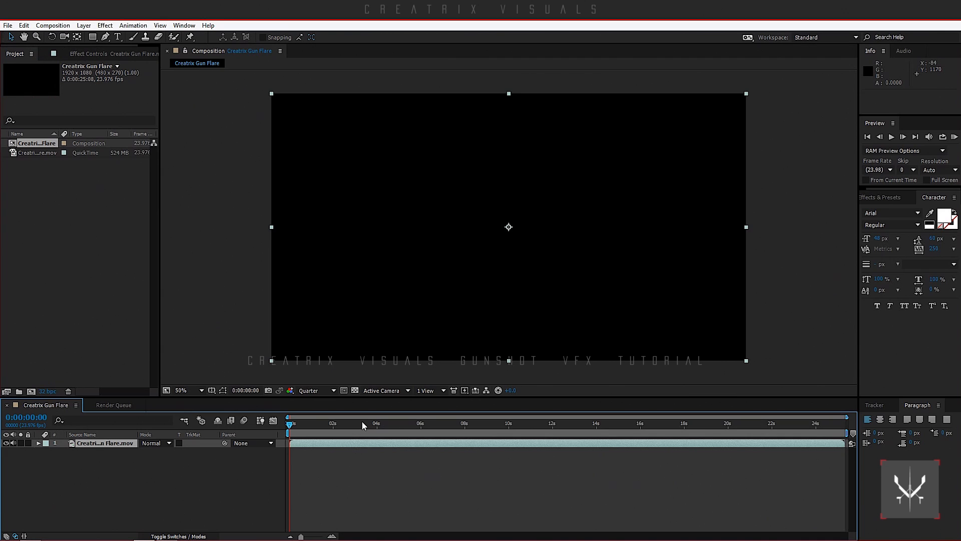
- Move the current time to 0:00:05:15 and set the composition's preview resolution to Full
{"action": "left_click_drag", "start_coordinate": [362, 423], "coordinate": [428, 433]}
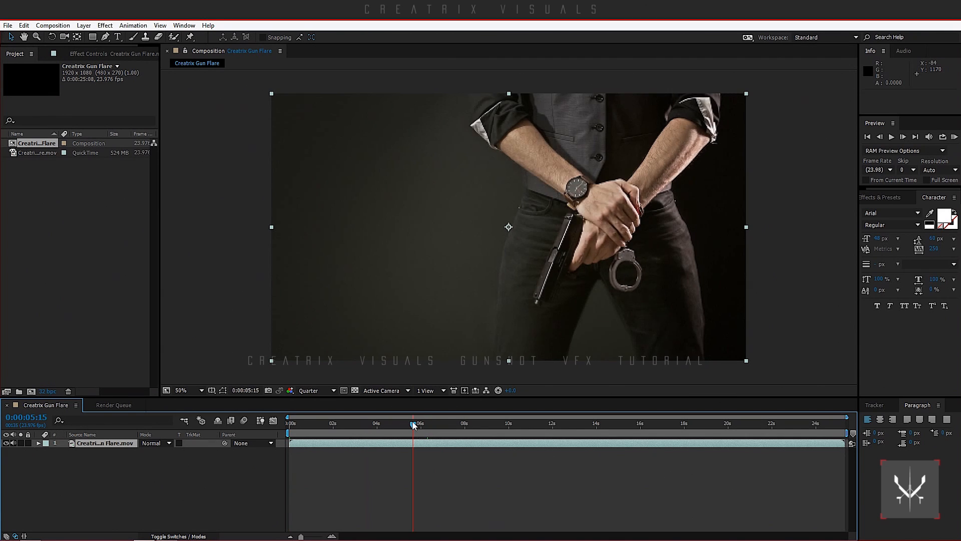
{"action": "left_click", "coordinate": [333, 390]}
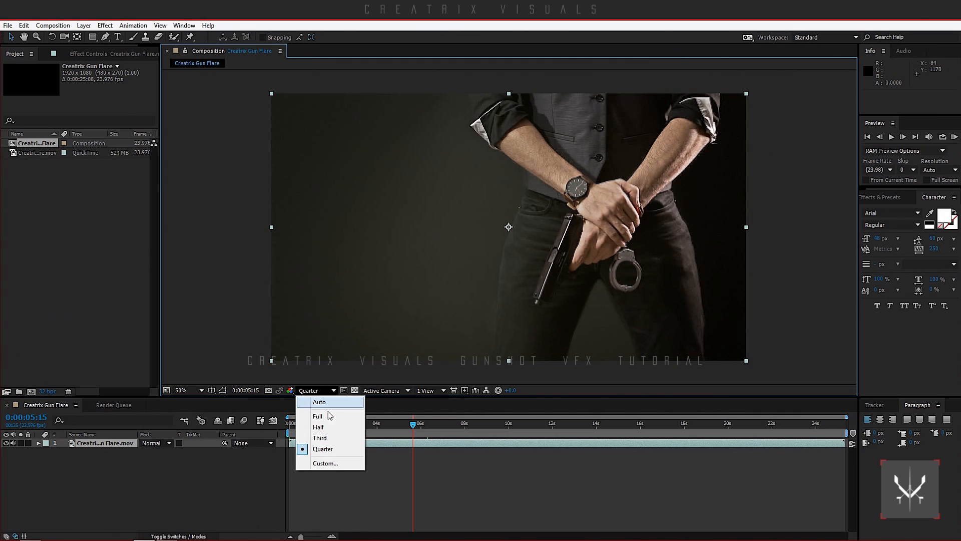
{"action": "left_click", "coordinate": [331, 418]}
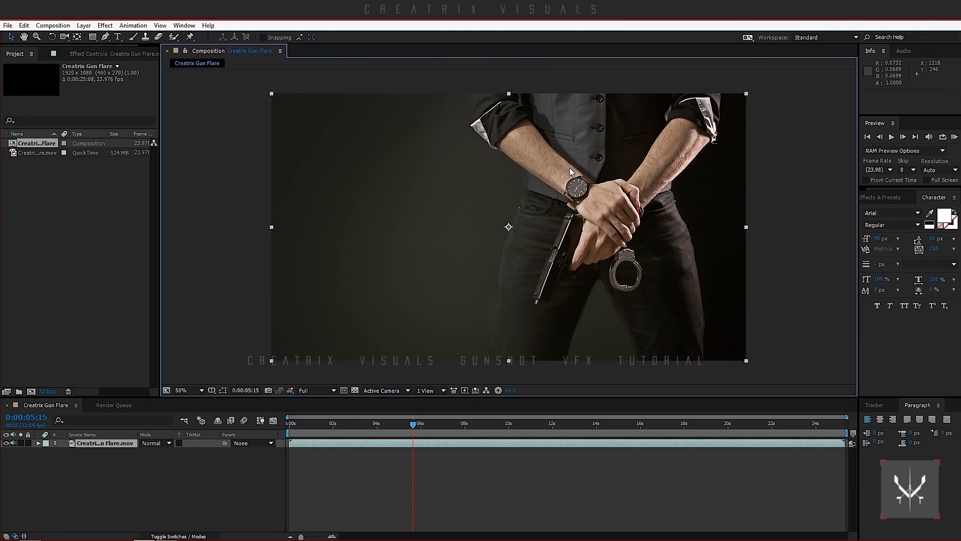
- Flip the Creatrix Gun Flare.mov layer horizontally
{"action": "right_click", "coordinate": [568, 207]}
{"action": "mouse_move", "coordinate": [645, 189]}
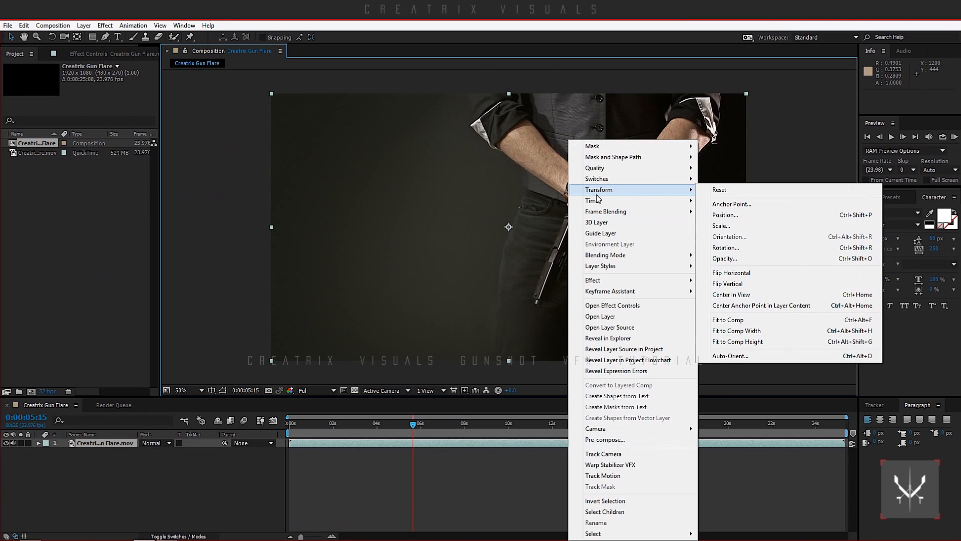
{"action": "left_click", "coordinate": [750, 273]}
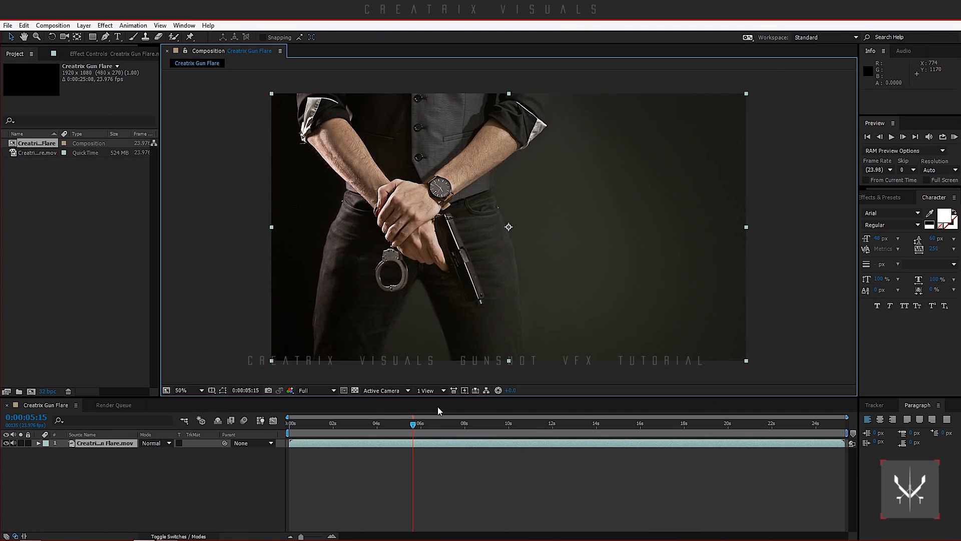
- Move the current time frame by frame to 0:00:14:04, the last frame before the pistol recoils
{"action": "left_click_drag", "start_coordinate": [412, 432], "coordinate": [557, 426]}
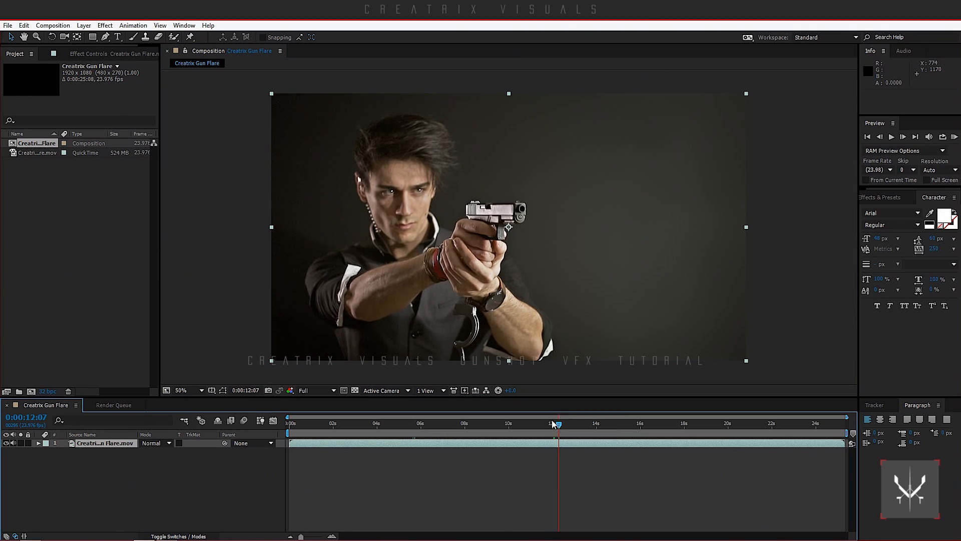
{"action": "key", "text": "Page_Down"}
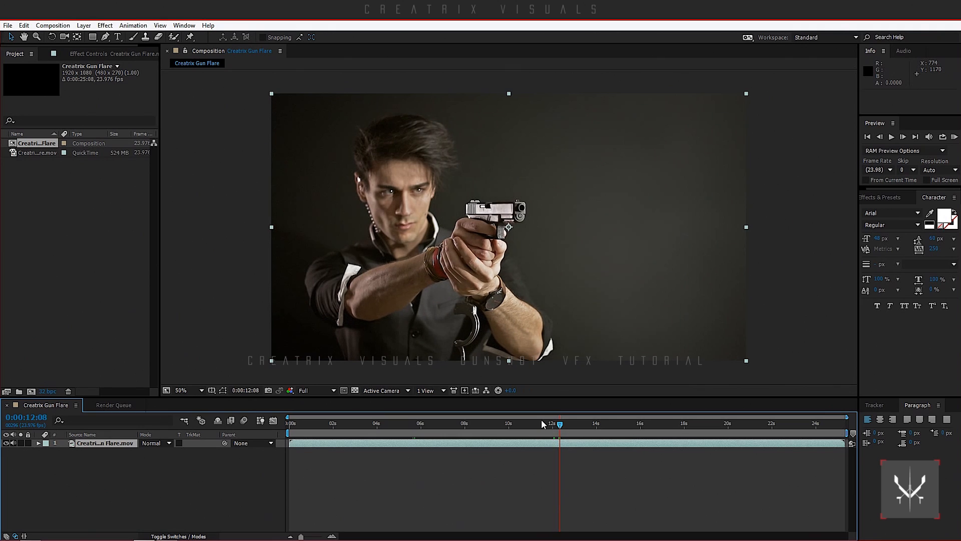
{"action": "key", "text": "Page_Down"}
{"action": "key", "text": "Page_Down"}
{"action": "key", "text": "Page_Down"}
{"action": "key", "text": "Page_Down"}
{"action": "key", "text": "Page_Down"}
{"action": "key", "text": "Page_Down"}
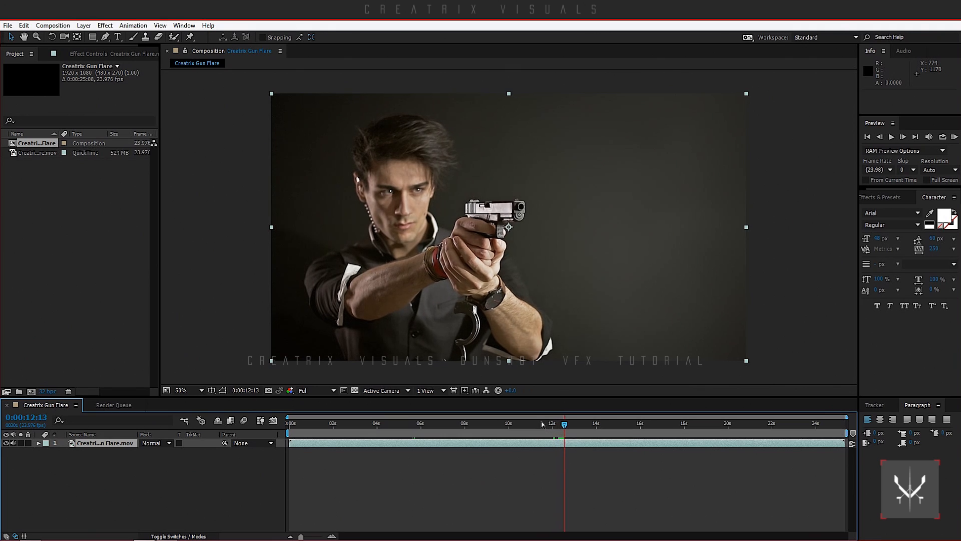
{"action": "key", "text": "Page_Down"}
{"action": "key", "text": "Page_Down"}
{"action": "key", "text": "Page_Down"}
{"action": "key", "text": "Page_Down"}
{"action": "key", "text": "Page_Down"}
{"action": "key", "text": "Page_Down"}
{"action": "key", "text": "Page_Down"}
{"action": "key", "text": "Page_Down"}
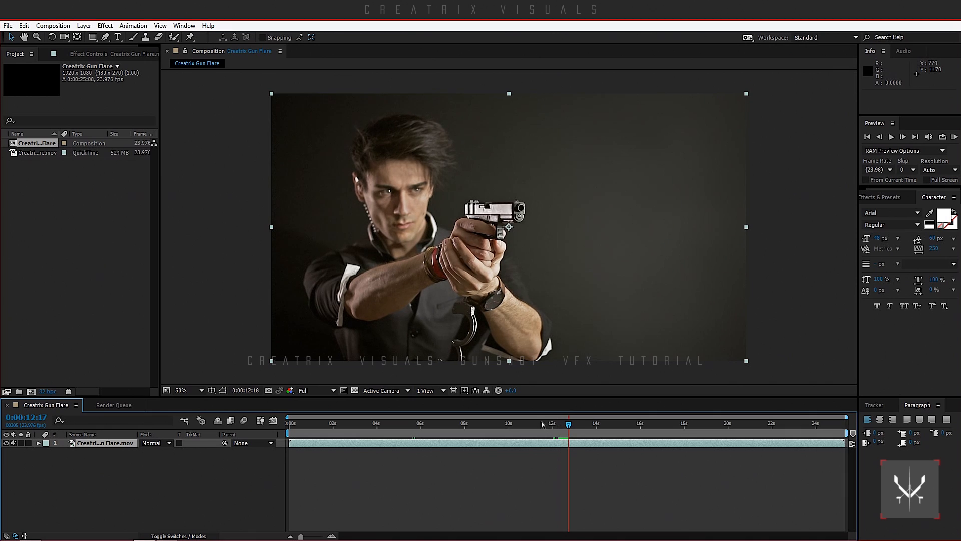
{"action": "key", "text": "Page_Down"}
{"action": "key", "text": "Page_Down"}
{"action": "key", "text": "Page_Down"}
{"action": "key", "text": "Page_Down"}
{"action": "key", "text": "Page_Down"}
{"action": "key", "text": "Page_Down"}
{"action": "key", "text": "Page_Down"}
{"action": "key", "text": "Page_Down"}
{"action": "key", "text": "Page_Down"}
{"action": "key", "text": "Page_Down"}
{"action": "key", "text": "Page_Down"}
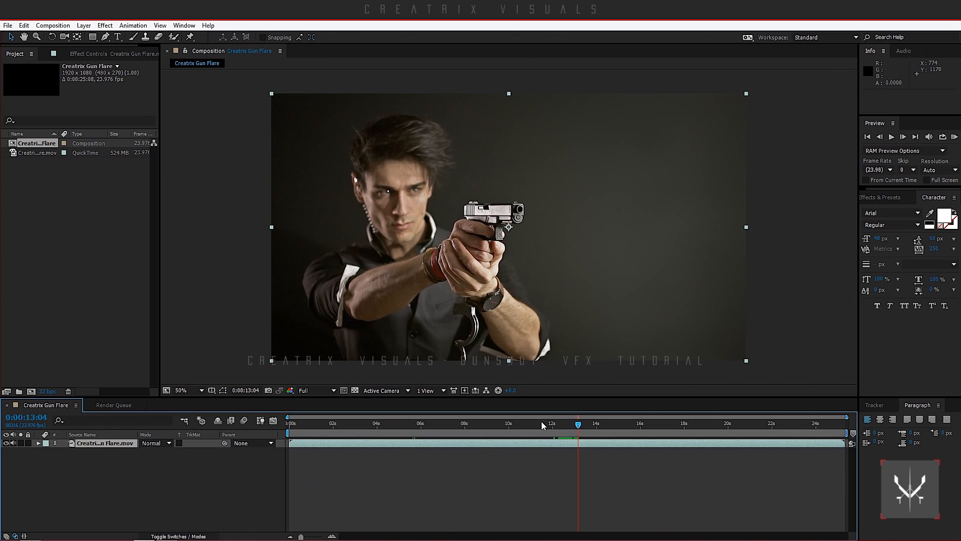
{"action": "key", "text": "Page_Down"}
{"action": "key", "text": "Page_Down"}
{"action": "key", "text": "Page_Down"}
{"action": "key", "text": "Page_Down"}
{"action": "key", "text": "Page_Down"}
{"action": "key", "text": "Page_Down"}
{"action": "key", "text": "Page_Down"}
{"action": "key", "text": "Page_Down"}
{"action": "key", "text": "Page_Down"}
{"action": "key", "text": "Page_Down"}
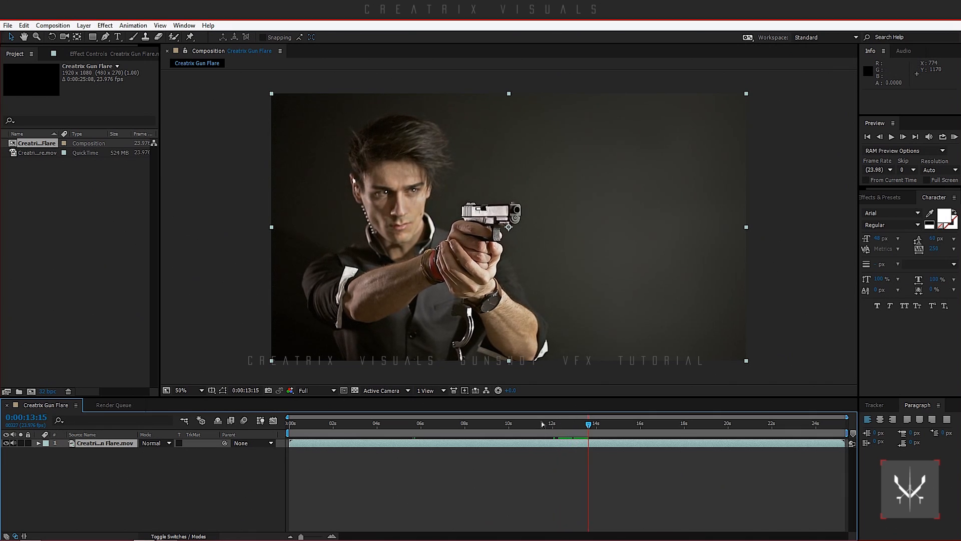
{"action": "key", "text": "Page_Down"}
{"action": "key", "text": "Page_Down"}
{"action": "key", "text": "Page_Down"}
{"action": "key", "text": "Page_Down"}
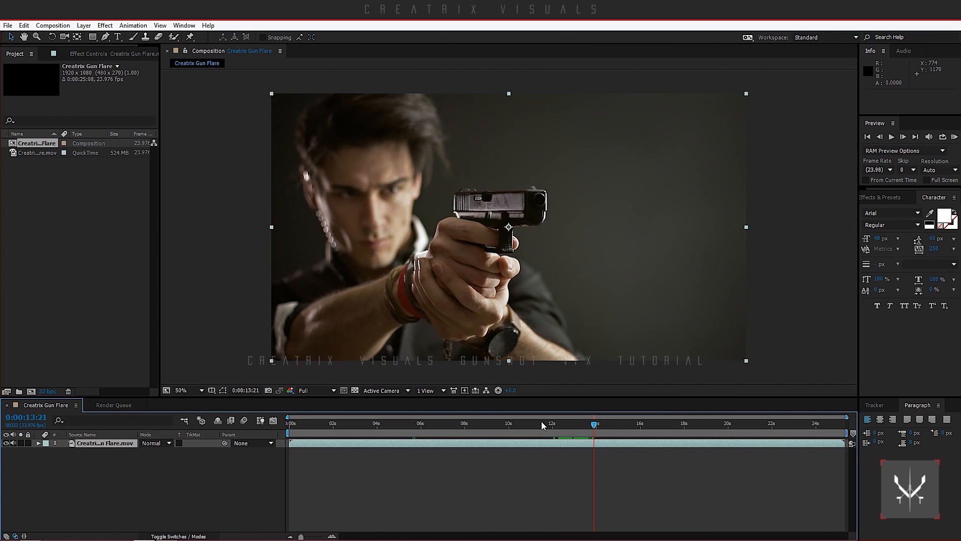
{"action": "key", "text": "Page_Down"}
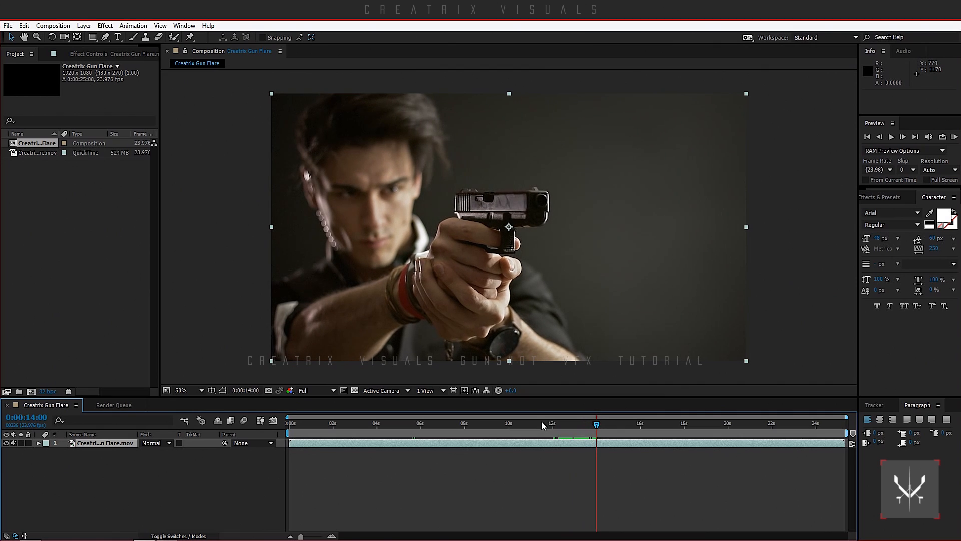
{"action": "key", "text": "Page_Down"}
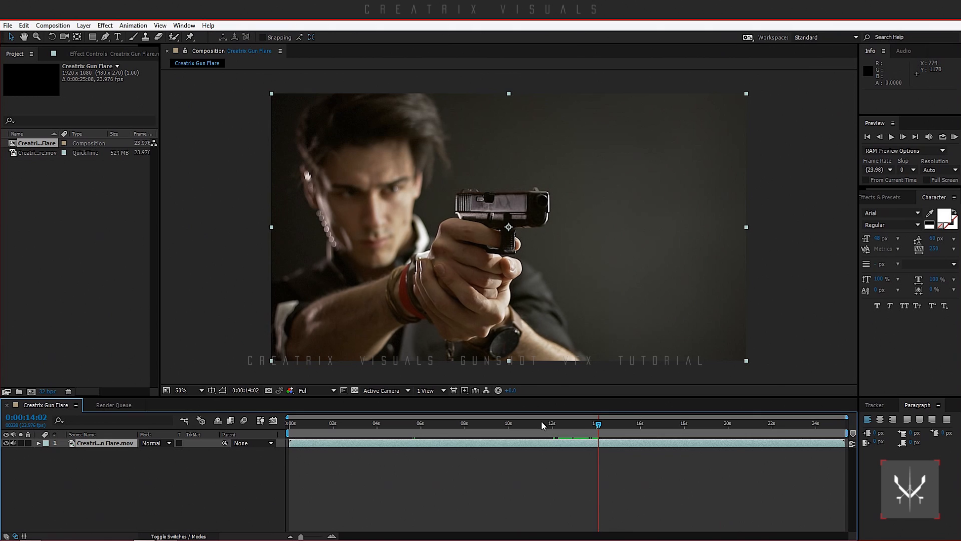
{"action": "key", "text": "Page_Down"}
{"action": "key", "text": "Page_Down"}
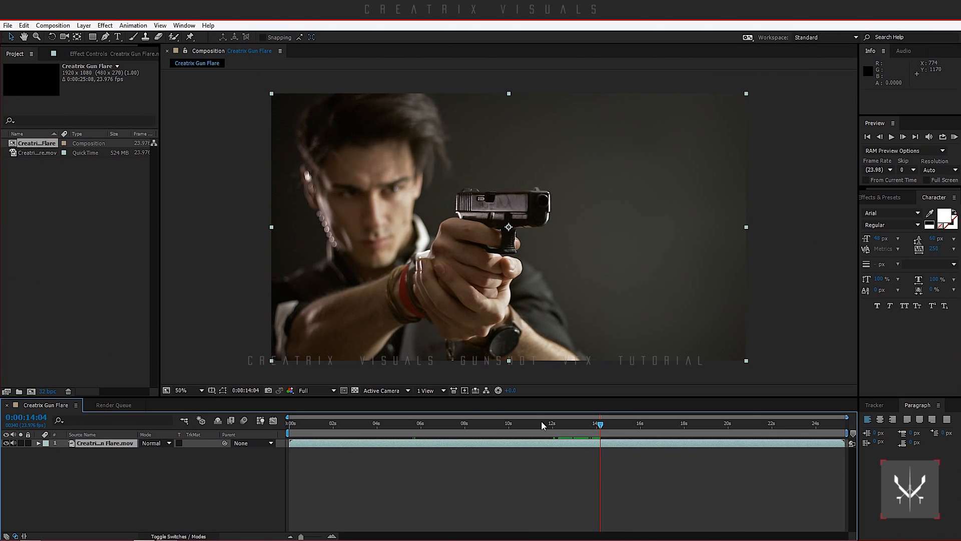
{"action": "key", "text": "Page_Down"}
{"action": "key", "text": "Page_Up"}
{"action": "key", "text": "Page_Down"}
{"action": "key", "text": "Page_Up"}
{"action": "key", "text": "Page_Down"}
{"action": "key", "text": "Page_Up"}
- Duplicate the footage layer and trim the copy to start at 0:00:14:04 by splitting it and deleting its earlier part
{"action": "left_click", "coordinate": [609, 452]}
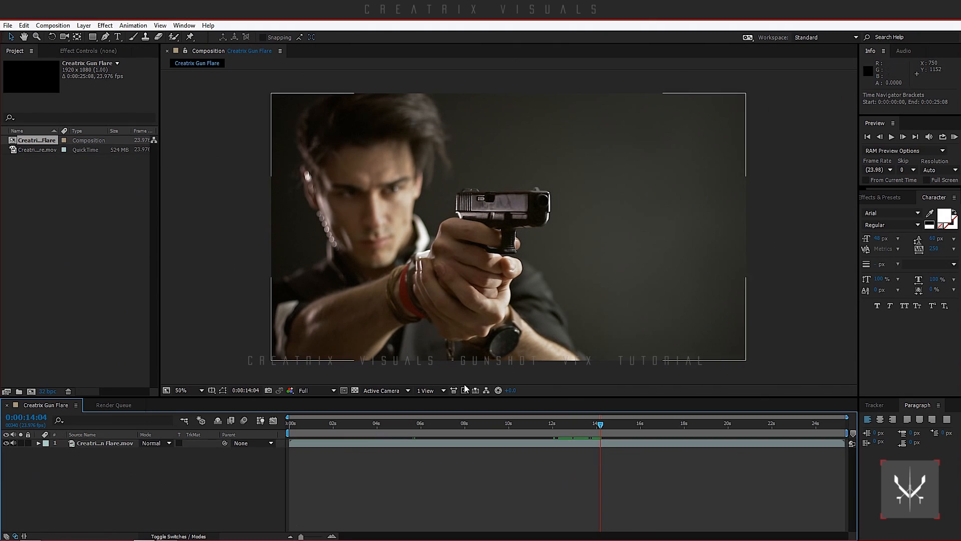
{"action": "left_click", "coordinate": [494, 444]}
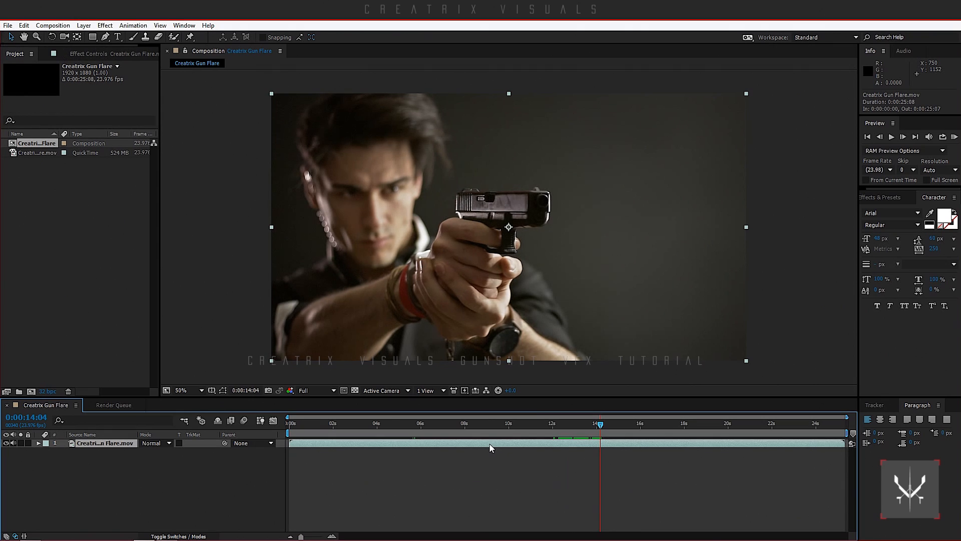
{"action": "key", "text": "ctrl+d"}
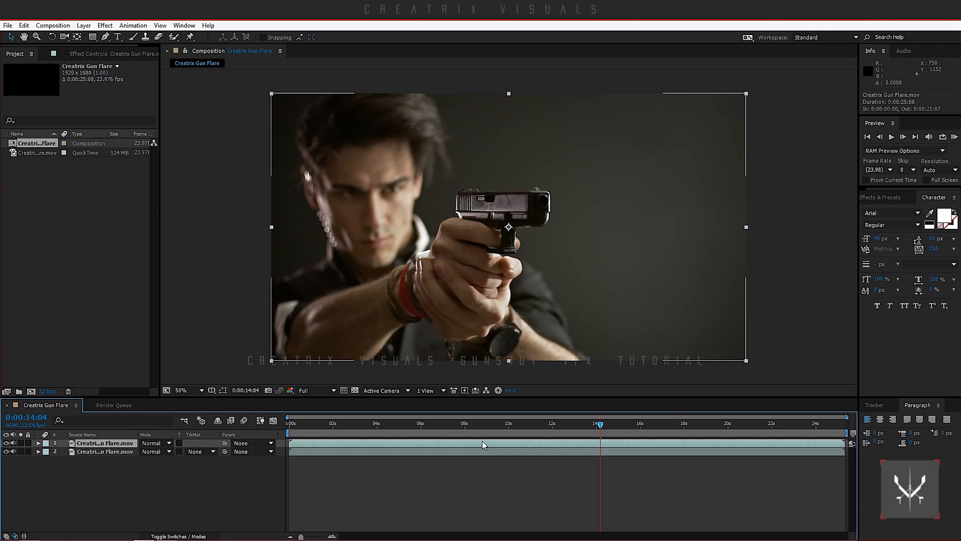
{"action": "key", "text": "ctrl+shift+d"}
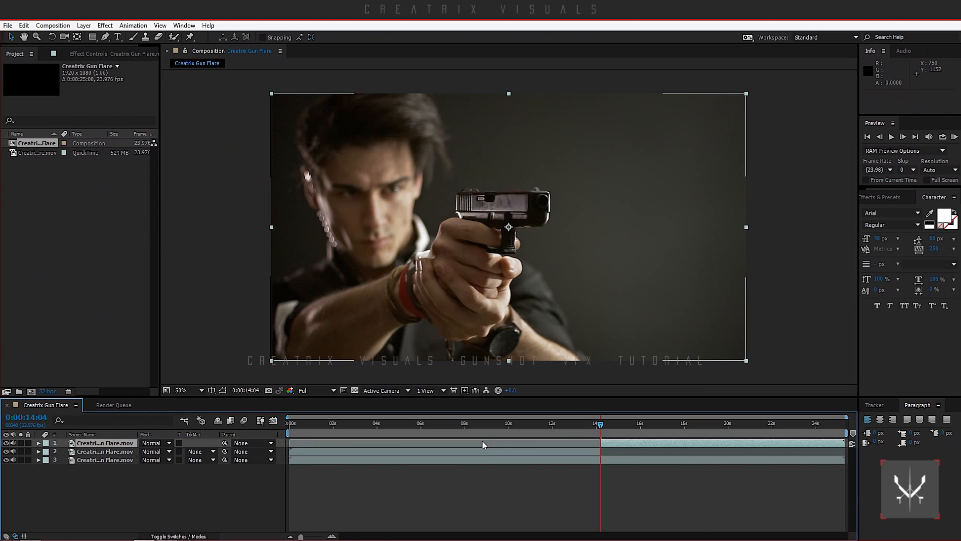
{"action": "left_click", "coordinate": [546, 453]}
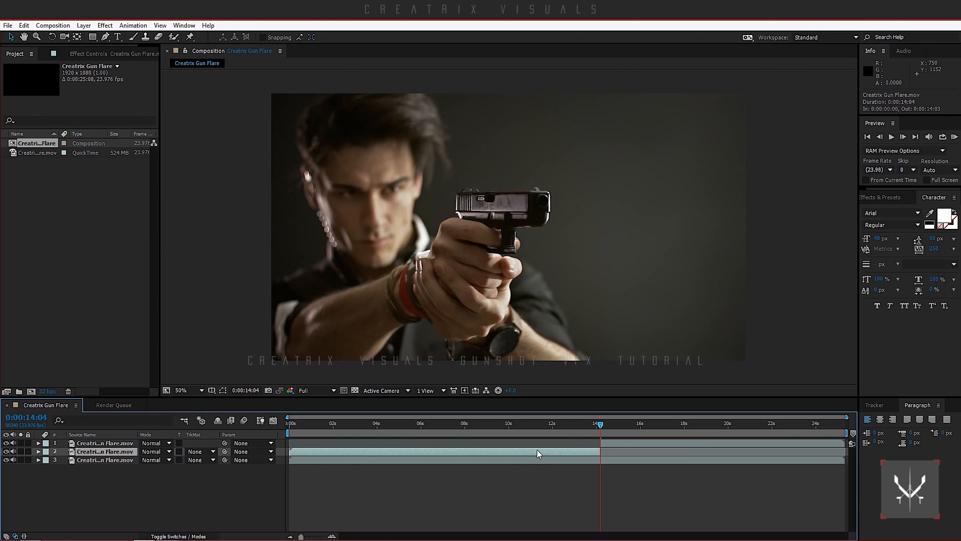
{"action": "key", "text": "Delete"}
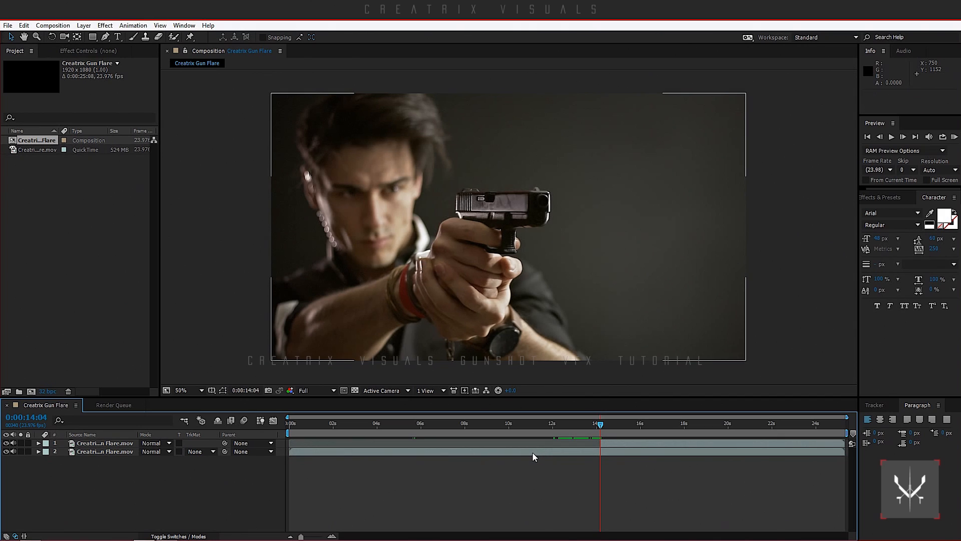
- Split the upper footage layer at 0:00:14:05 and delete the later part, keeping only the single frame at 0:00:14:04
{"action": "key", "text": "Page_Down"}
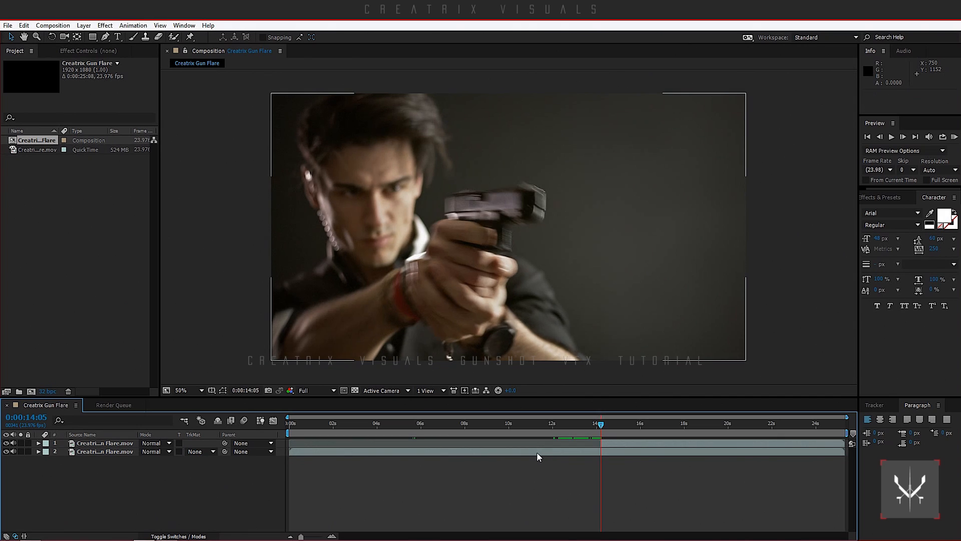
{"action": "left_click", "coordinate": [615, 443]}
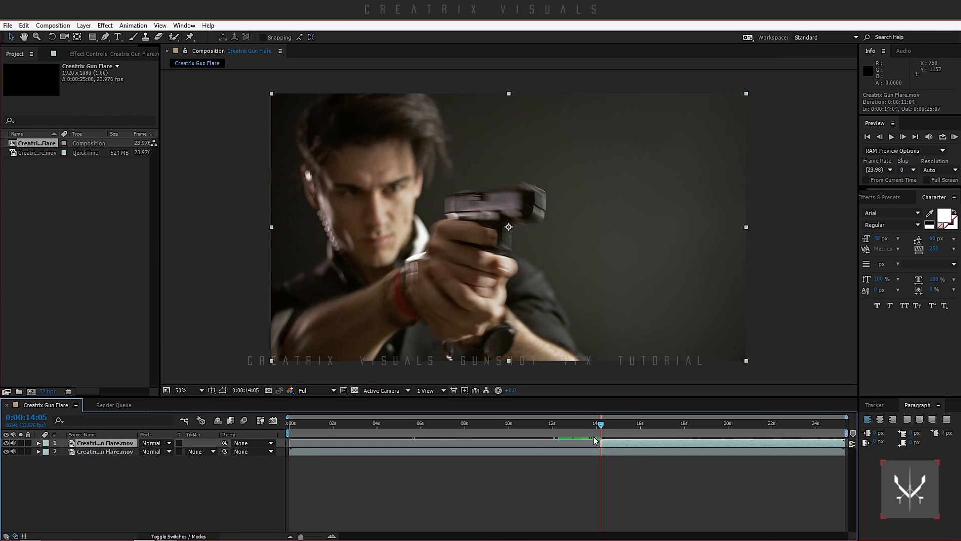
{"action": "key", "text": "ctrl+d"}
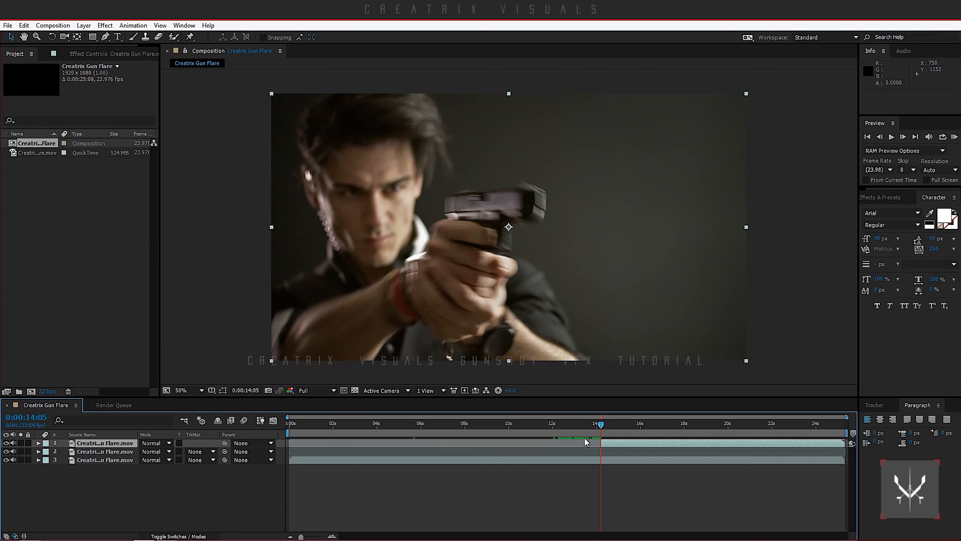
{"action": "key", "text": "Delete"}
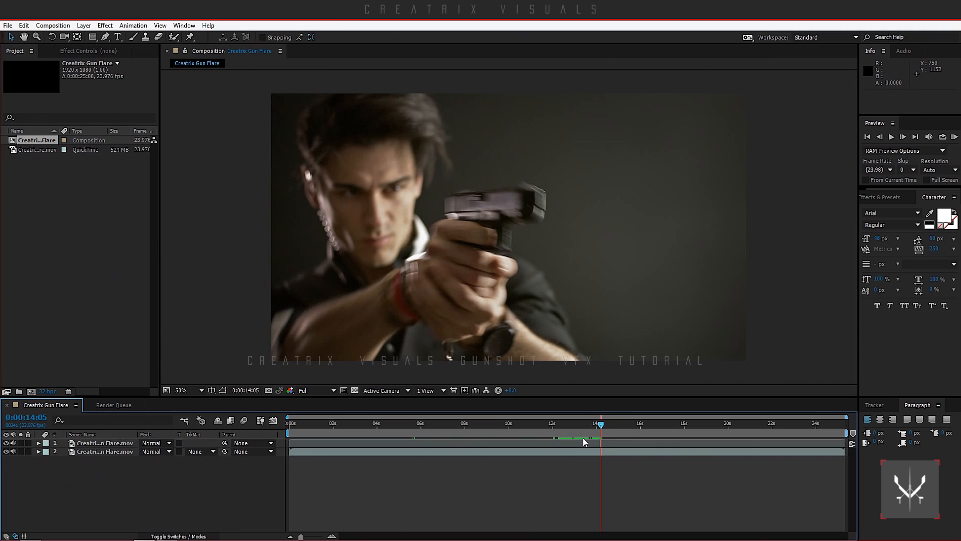
{"action": "key", "text": "Page_Up"}
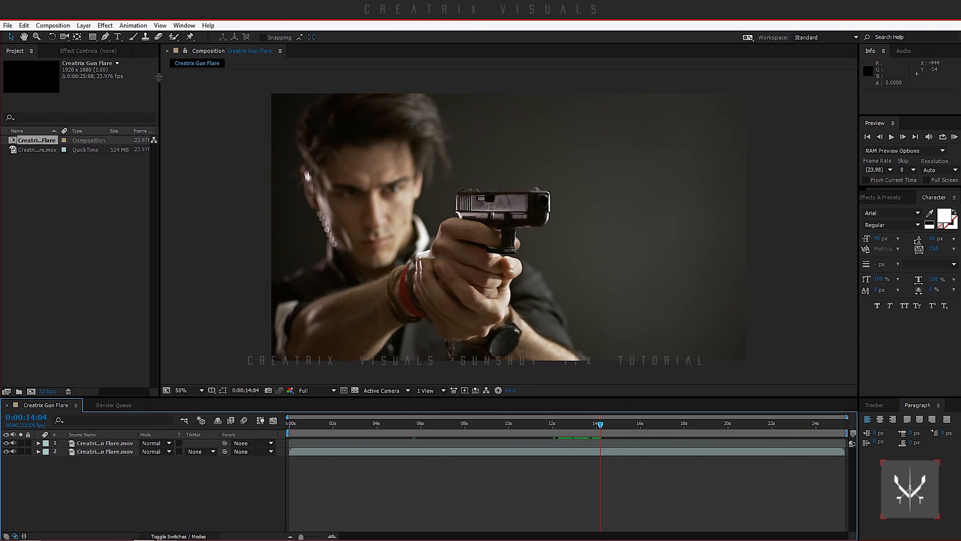
- Draw a closed 12-point Pen mask on the upper footage layer around the rear part of the pistol's slide, including the rear sight
{"action": "left_click", "coordinate": [105, 37]}
{"action": "key", "text": "."}
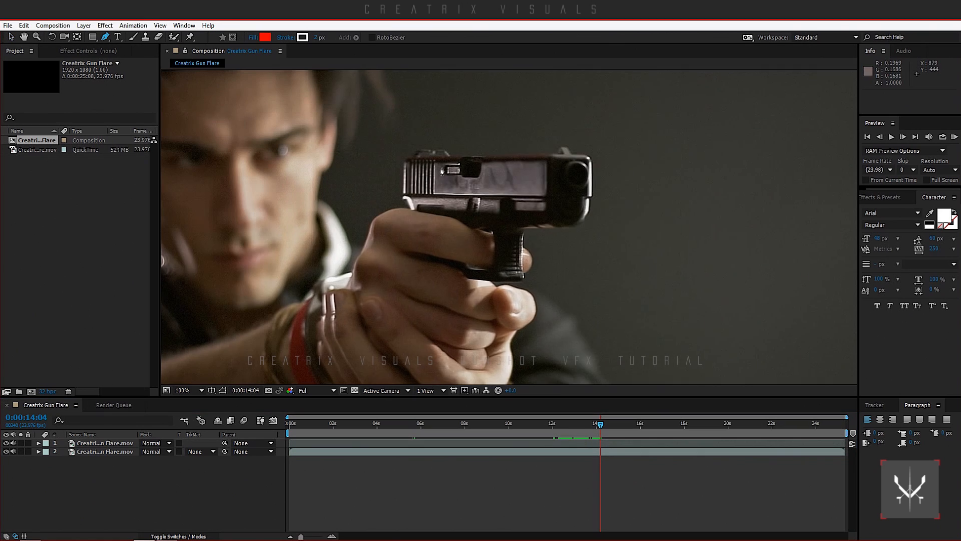
{"action": "left_click", "coordinate": [124, 445]}
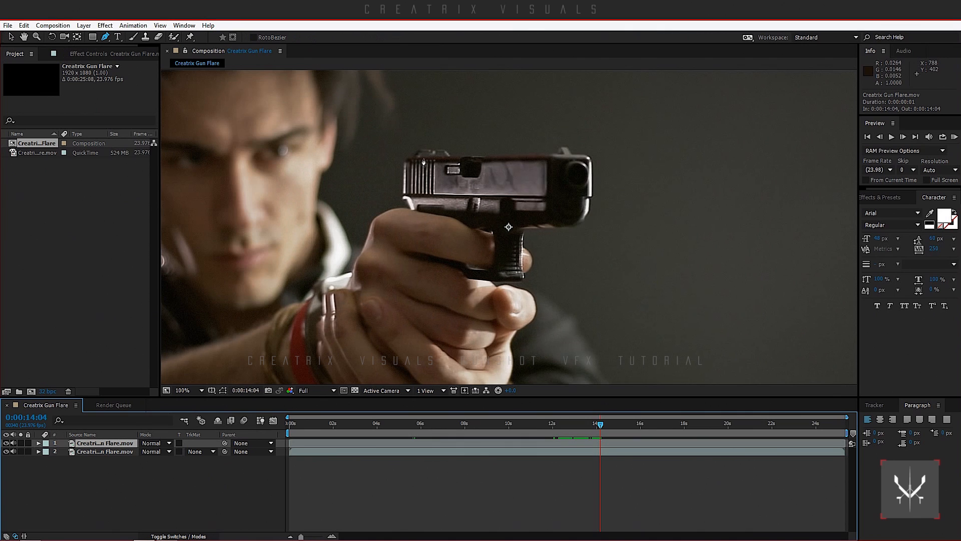
{"action": "key", "text": "period"}
{"action": "key", "text": "space"}
{"action": "left_click_drag", "start_coordinate": [364, 130], "coordinate": [484, 230]}
{"action": "left_click", "coordinate": [410, 262]}
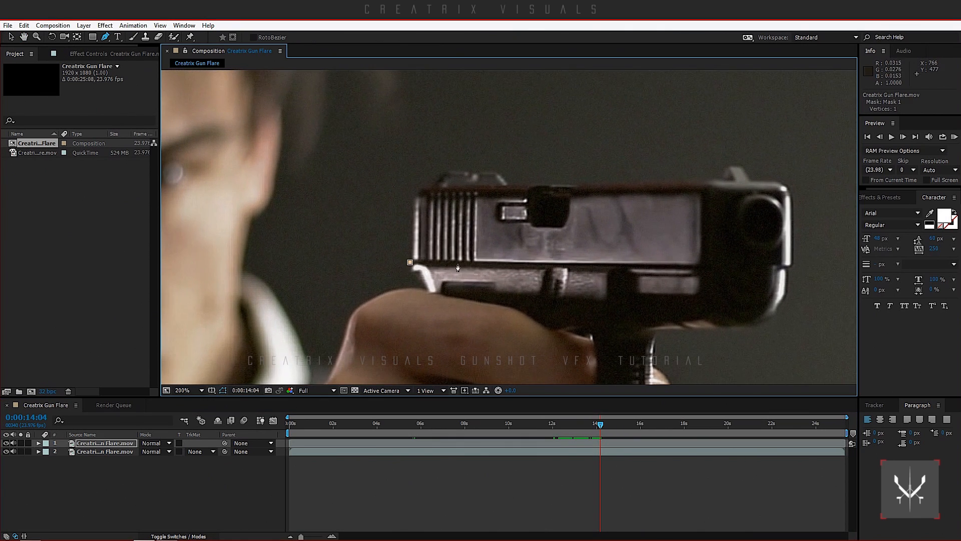
{"action": "left_click", "coordinate": [528, 262]}
{"action": "left_click", "coordinate": [527, 221]}
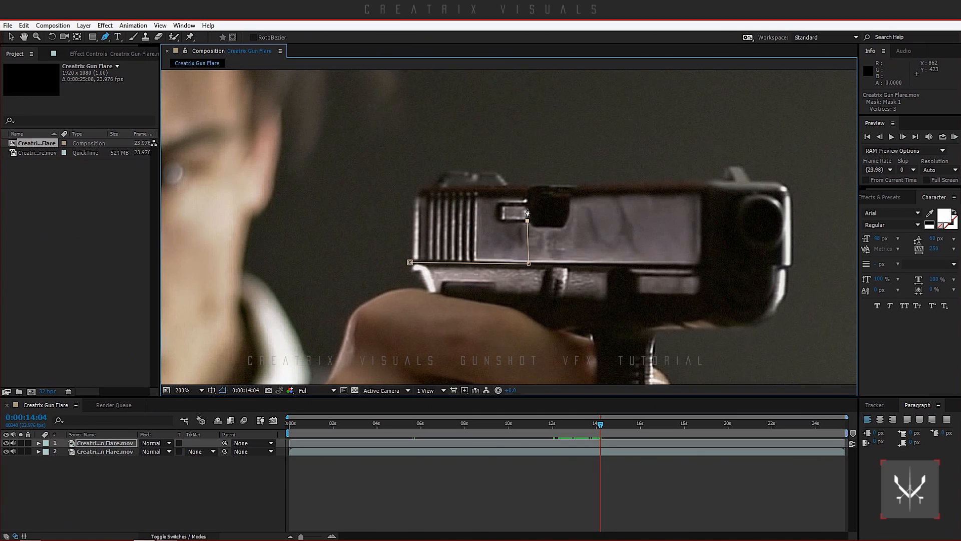
{"action": "left_click", "coordinate": [527, 196]}
{"action": "left_click", "coordinate": [529, 188]}
{"action": "left_click", "coordinate": [542, 186]}
{"action": "left_click", "coordinate": [506, 184]}
{"action": "left_click", "coordinate": [497, 173]}
{"action": "left_click", "coordinate": [448, 171]}
{"action": "left_click", "coordinate": [428, 187]}
{"action": "left_click", "coordinate": [419, 191]}
{"action": "left_click", "coordinate": [414, 197]}
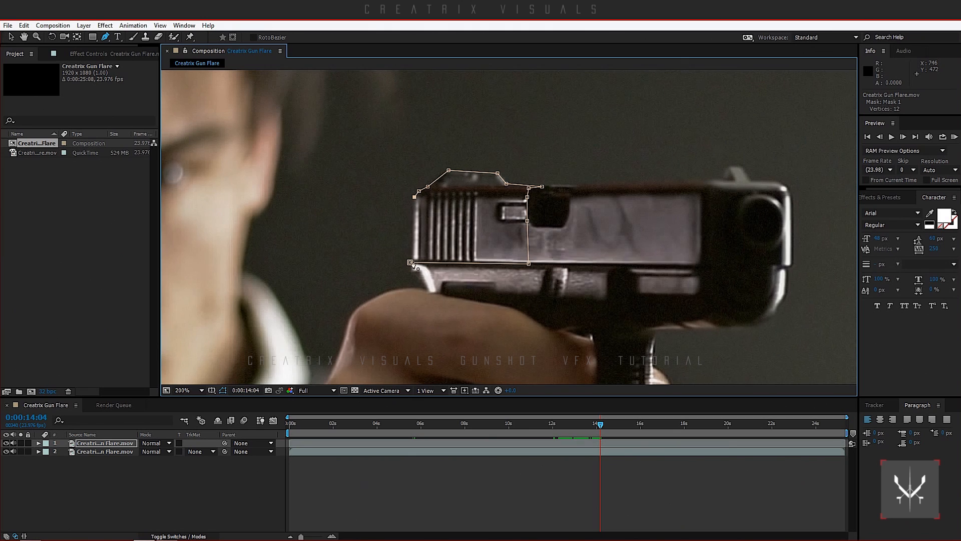
{"action": "left_click", "coordinate": [410, 262]}
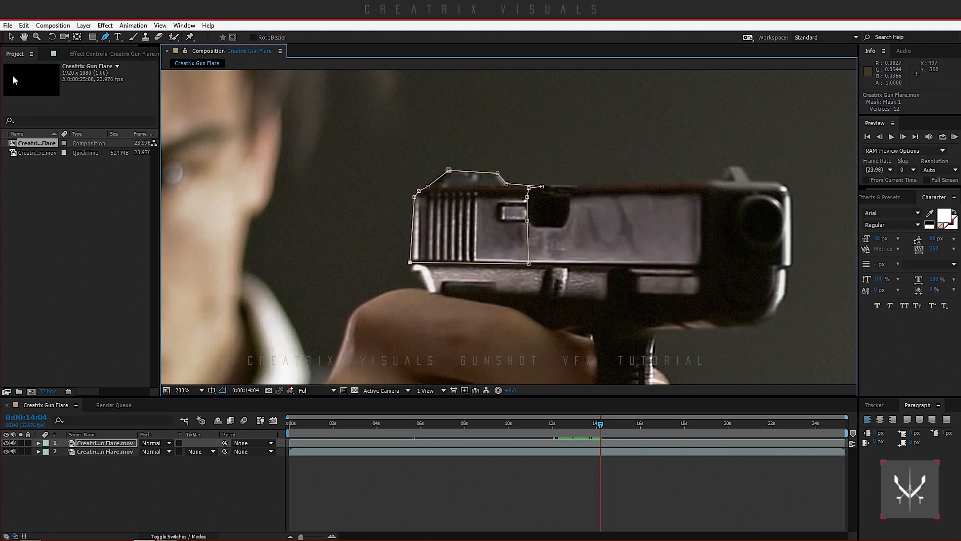
- Hide the mask outline and move the masked slide piece about 82 px backwards along the pistol
{"action": "left_click", "coordinate": [11, 37]}
{"action": "scroll", "coordinate": [599, 265], "scroll_direction": "down", "scroll_amount": 2}
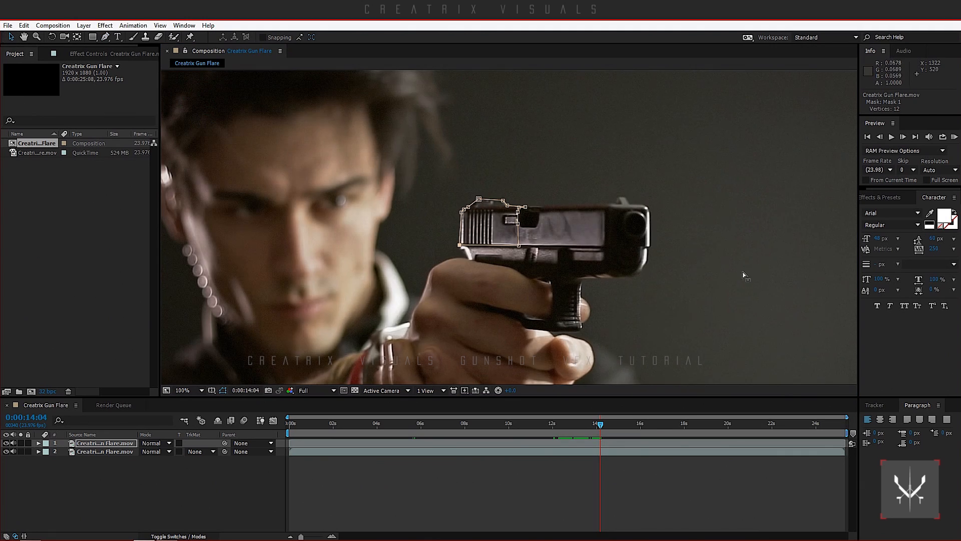
{"action": "scroll", "coordinate": [498, 321], "scroll_direction": "down", "scroll_amount": 2}
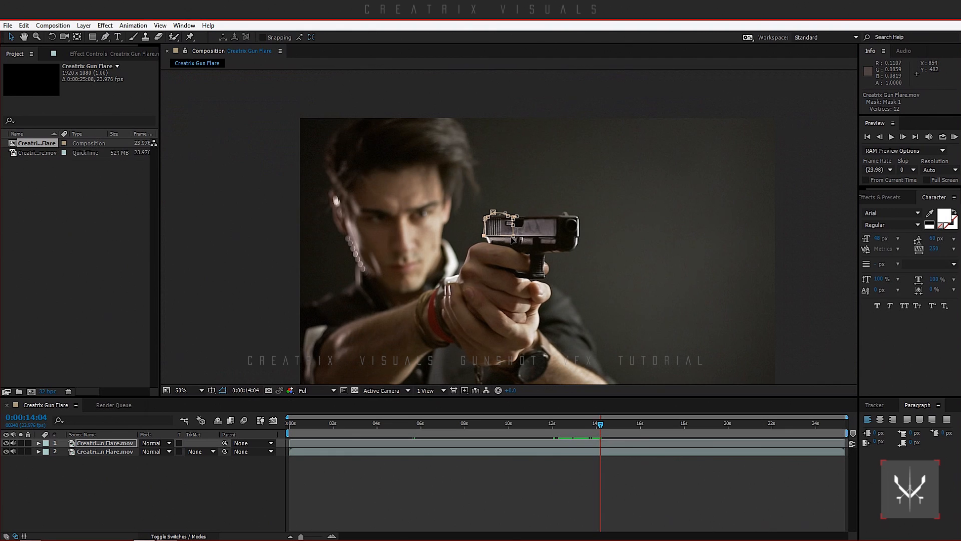
{"action": "scroll", "coordinate": [464, 233], "scroll_direction": "up", "scroll_amount": 2}
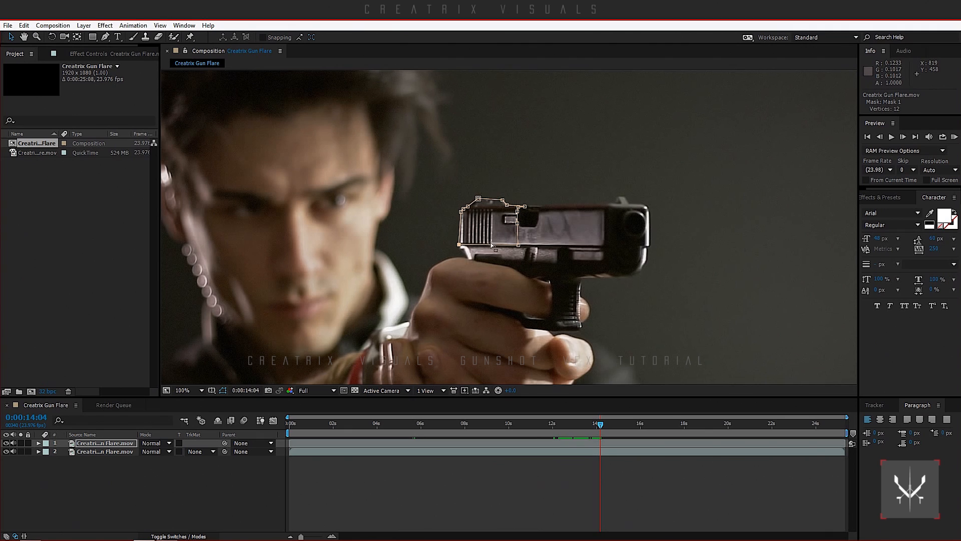
{"action": "key", "text": "period"}
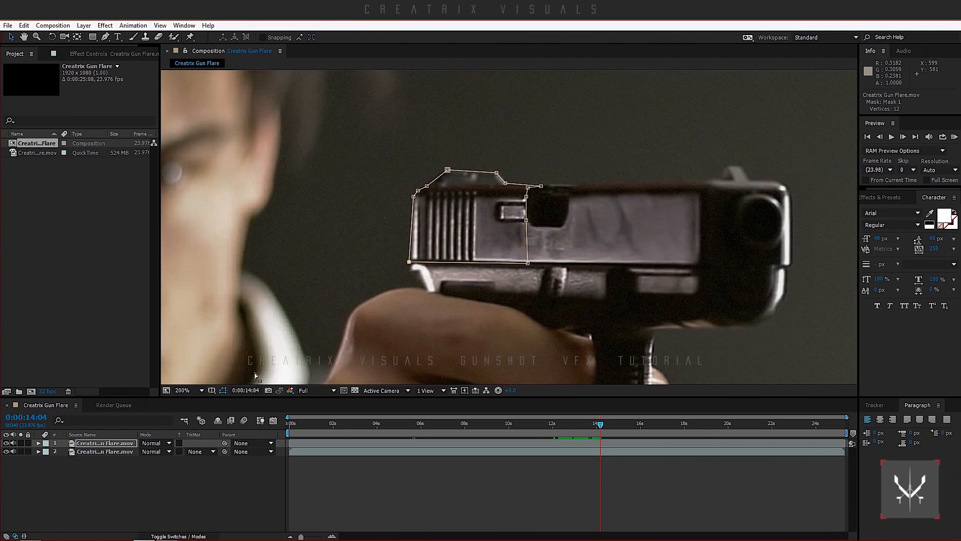
{"action": "left_click", "coordinate": [223, 390]}
{"action": "left_click", "coordinate": [121, 444]}
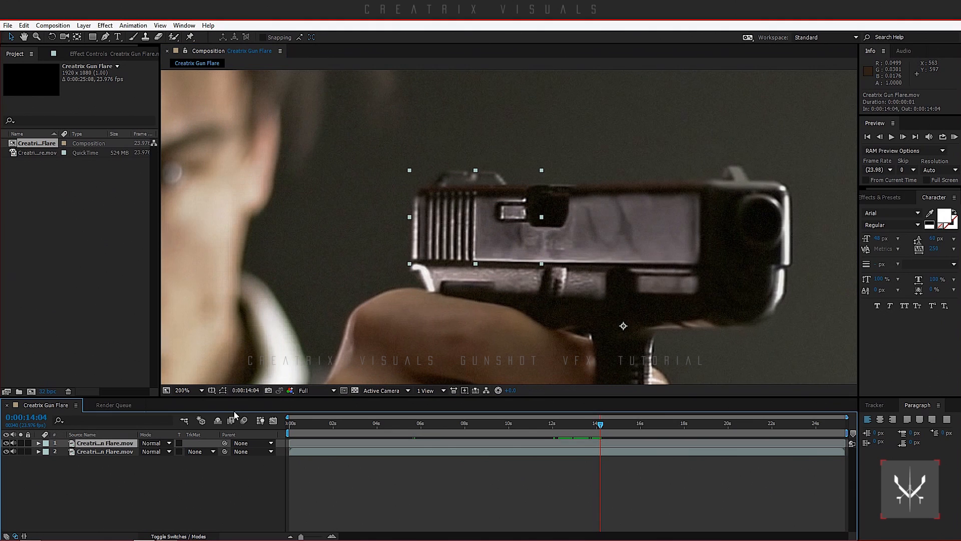
{"action": "left_click", "coordinate": [223, 390]}
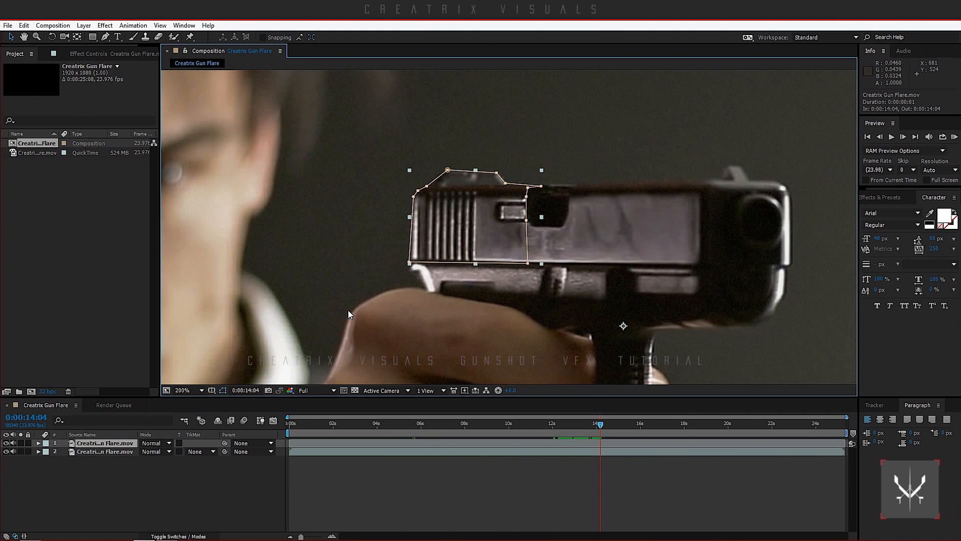
{"action": "left_click", "coordinate": [224, 390]}
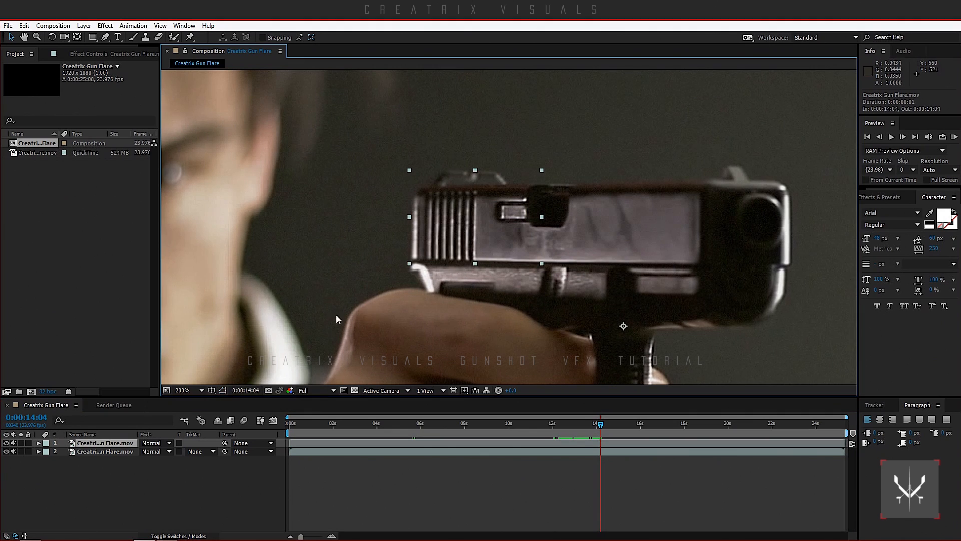
{"action": "left_click_drag", "start_coordinate": [498, 220], "coordinate": [418, 221]}
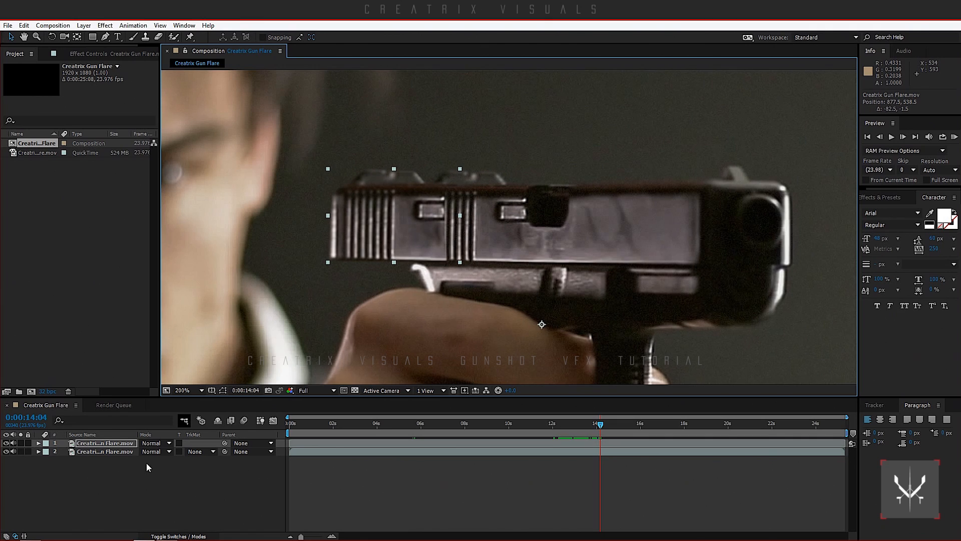
- Try a 3-pixel feather on the upper layer's slide mask and settle on 5 pixels
{"action": "left_click", "coordinate": [128, 441]}
{"action": "key", "text": "f"}
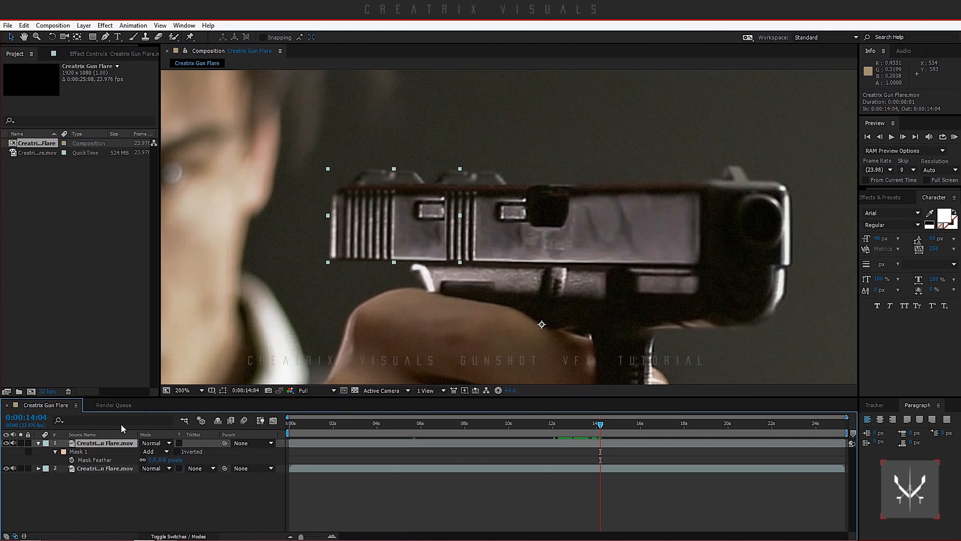
{"action": "left_click", "coordinate": [151, 460]}
{"action": "type", "text": "3"}
{"action": "key", "text": "Return"}
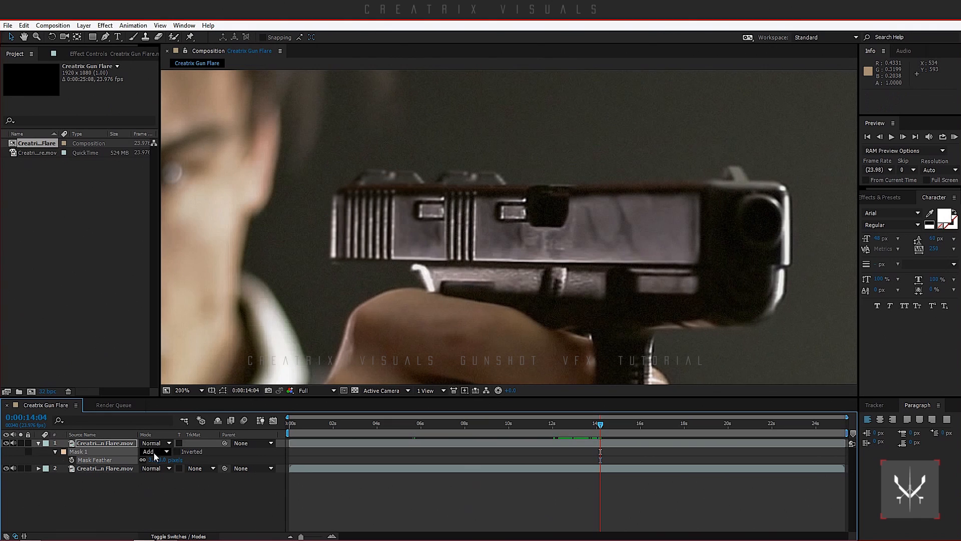
{"action": "left_click", "coordinate": [152, 460]}
{"action": "type", "text": "5"}
{"action": "key", "text": "Return"}
{"action": "left_click", "coordinate": [39, 442]}
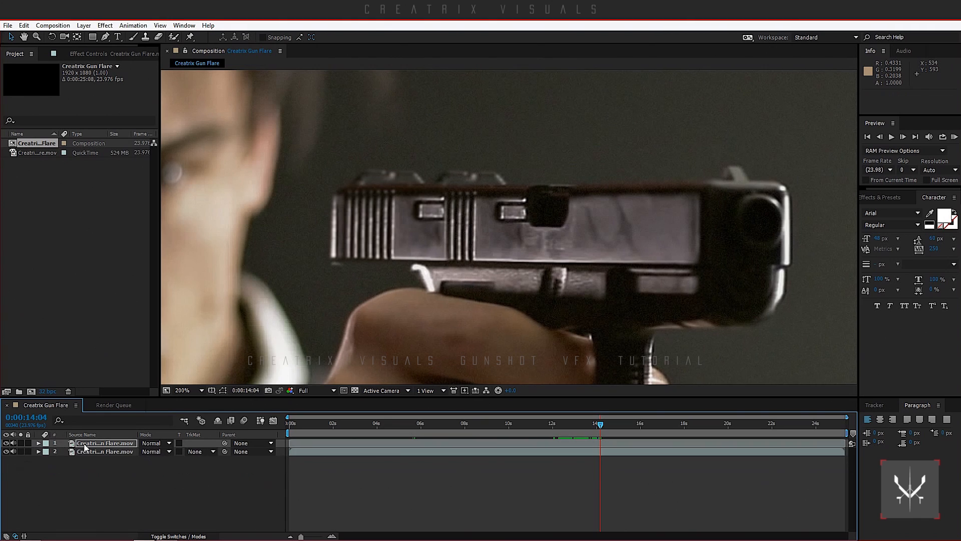
- Contract the slide mask by setting its expansion to -1 pixel and refining it to -2.5 pixels
{"action": "key", "text": "m"}
{"action": "key", "text": "m"}
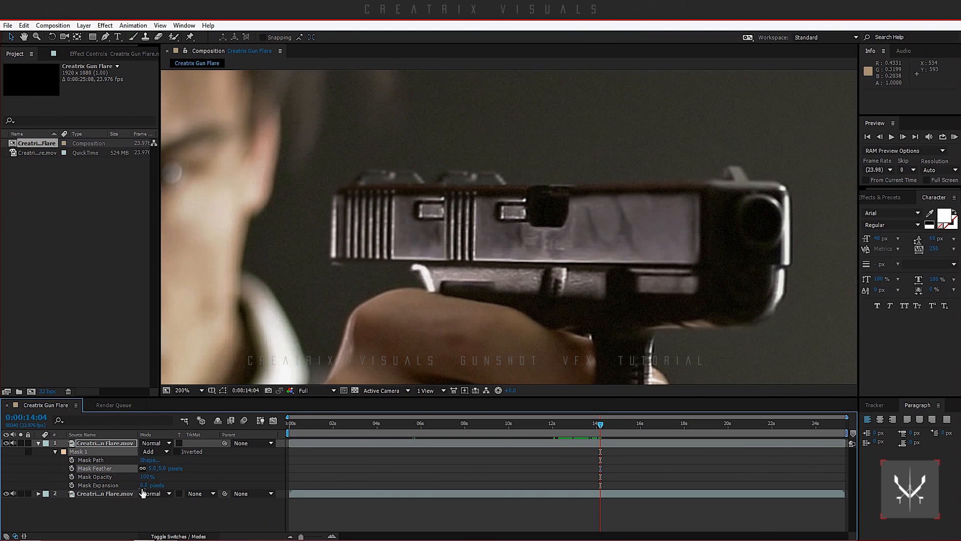
{"action": "left_click", "coordinate": [145, 486]}
{"action": "type", "text": "-1"}
{"action": "key", "text": "Return"}
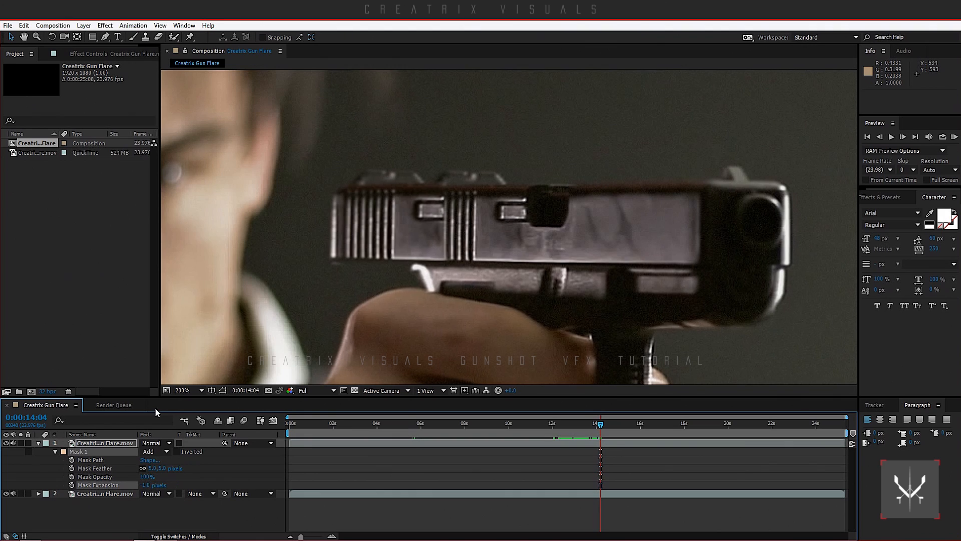
{"action": "left_click", "coordinate": [145, 485]}
{"action": "type", "text": "-2.5"}
{"action": "key", "text": "Return"}
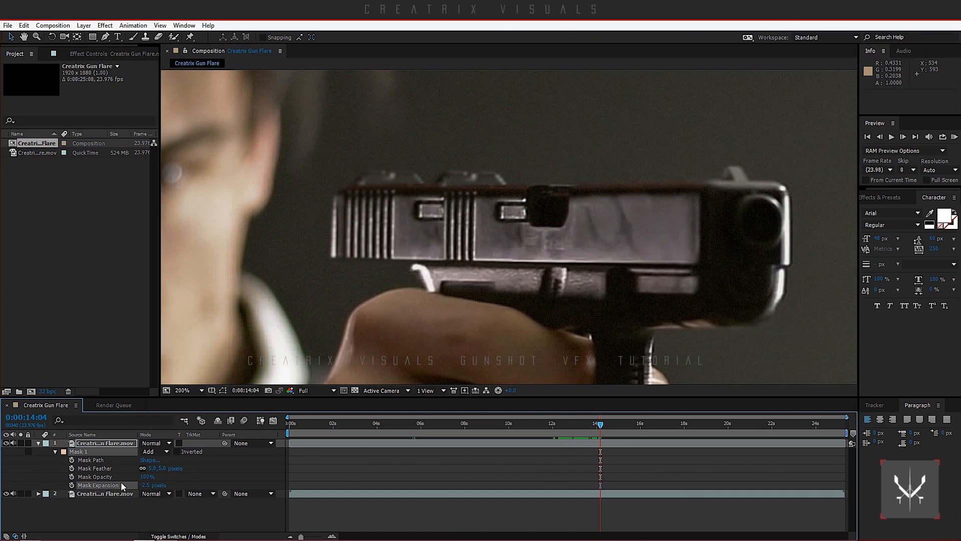
{"action": "left_click", "coordinate": [39, 443]}
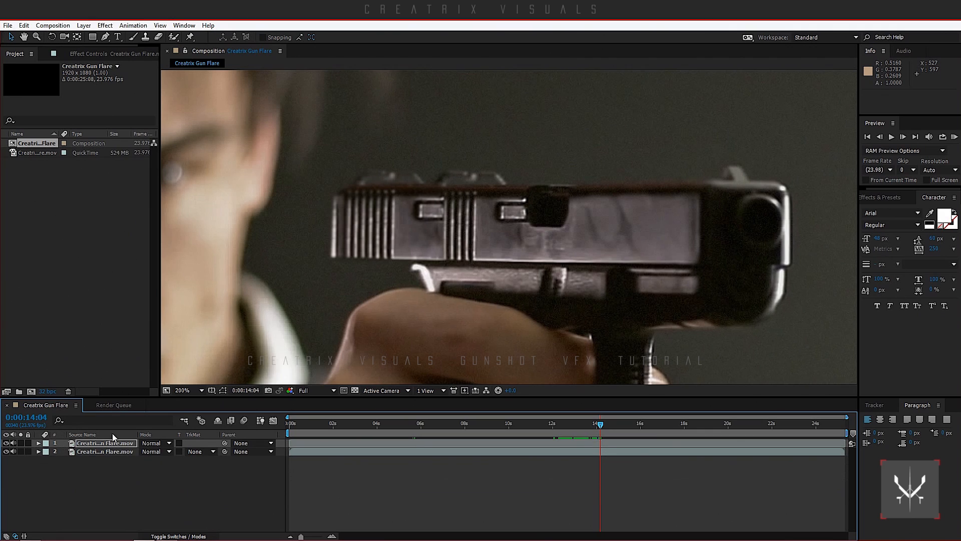
- Apply Directional Blur to the masked slide layer with a direction of -89° and a blur length of 10
{"action": "left_click", "coordinate": [105, 25]}
{"action": "mouse_move", "coordinate": [144, 96]}
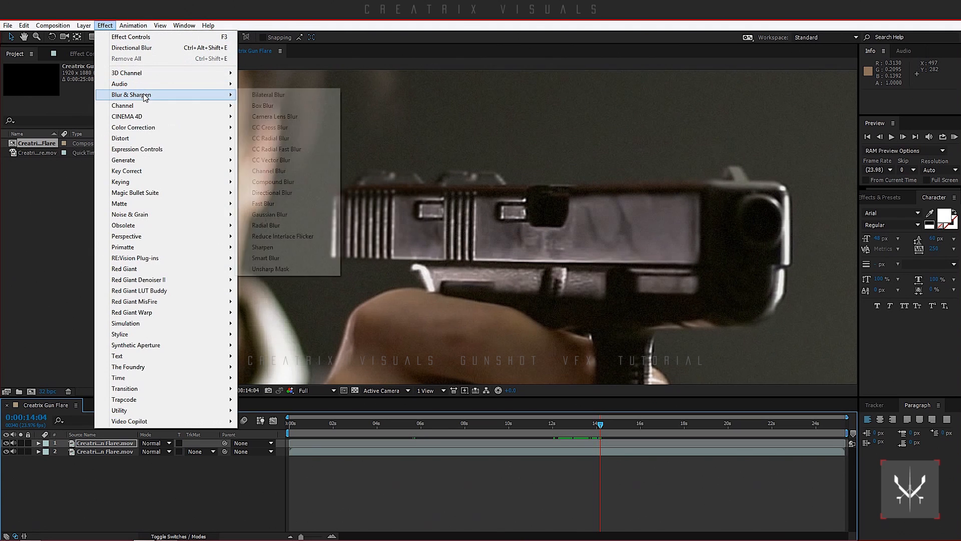
{"action": "left_click", "coordinate": [274, 195]}
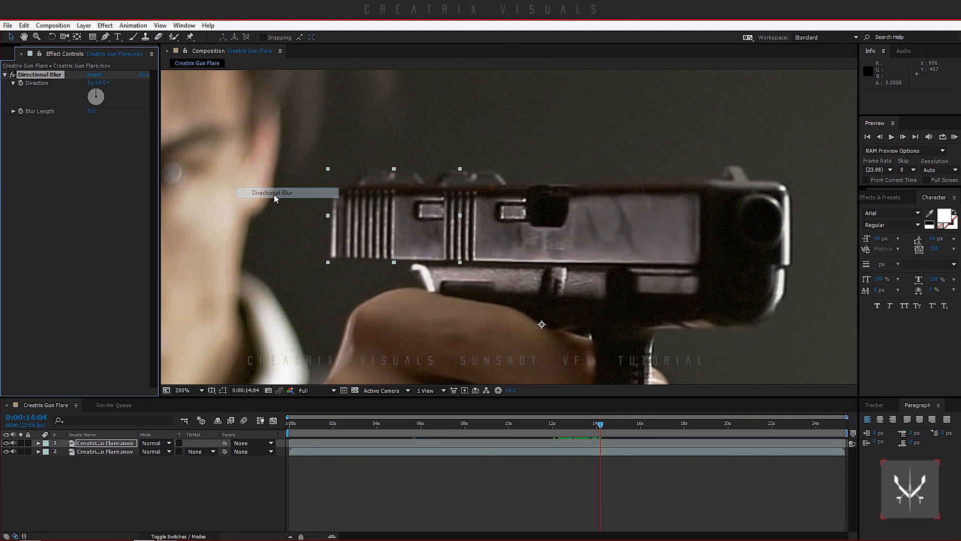
{"action": "left_click", "coordinate": [91, 110]}
{"action": "type", "text": "10"}
{"action": "key", "text": "Return"}
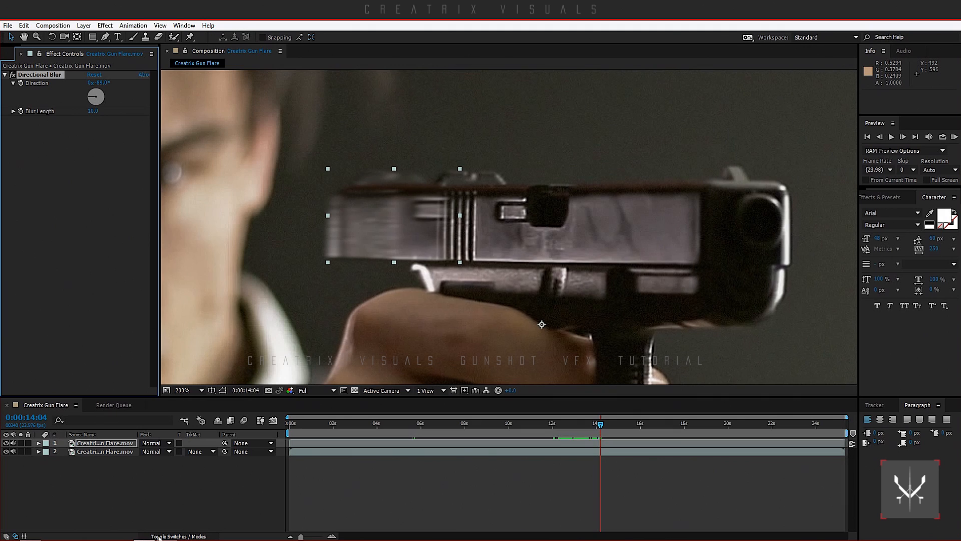
{"action": "left_click", "coordinate": [172, 515]}
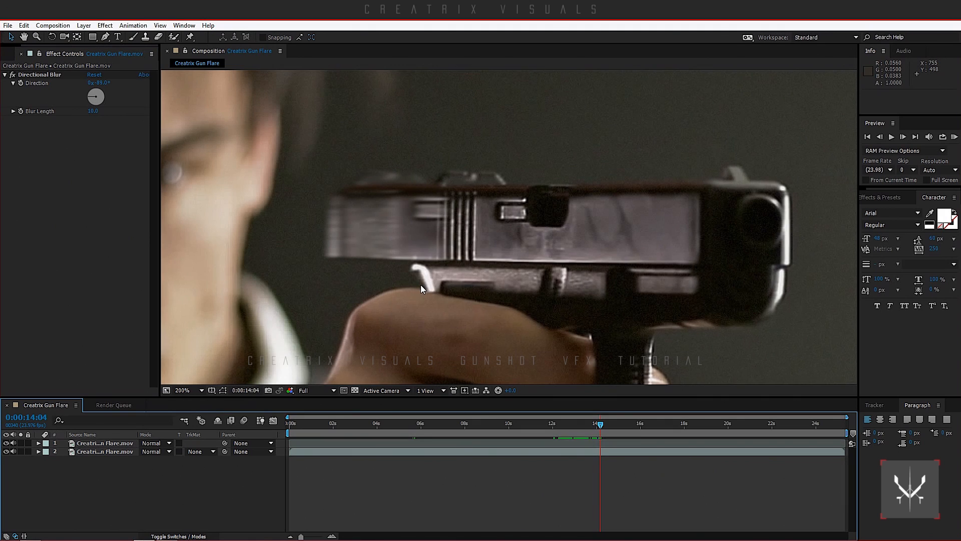
- Compare the recoiled slide at 0:00:14:04 with the neighbouring frames and return to 0:00:14:04
{"action": "key", "text": "comma"}
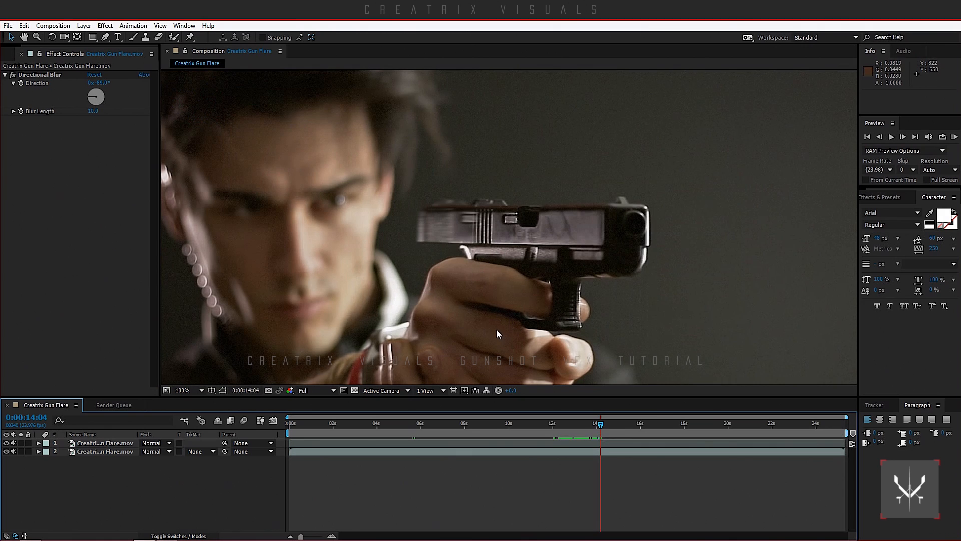
{"action": "key", "text": "Page_Down"}
{"action": "key", "text": "Page_Up"}
{"action": "key", "text": "Page_Up"}
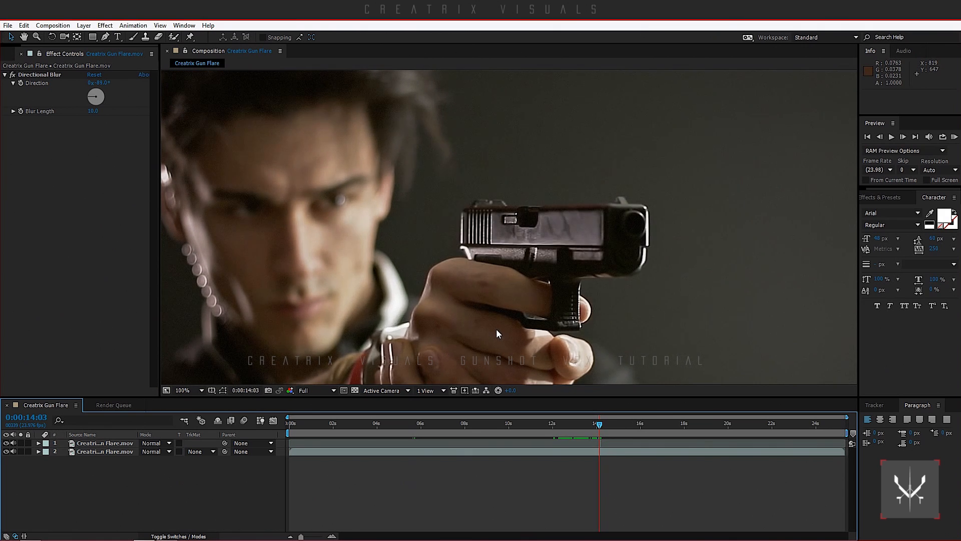
{"action": "key", "text": "Page_Down"}
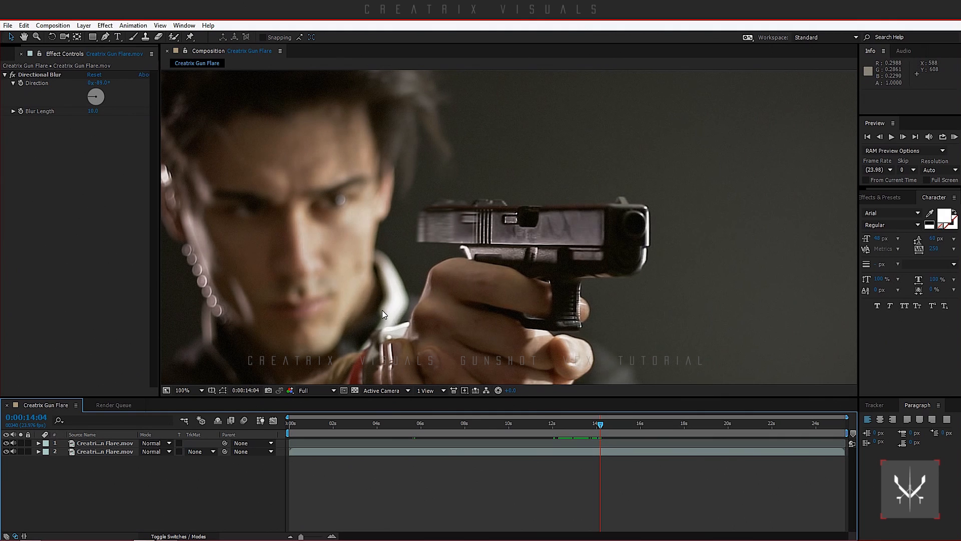
- Bring up the project's file list and open the Muzzle VFX folder inside GUN Tutorial in File Explorer
{"action": "left_click", "coordinate": [6, 54]}
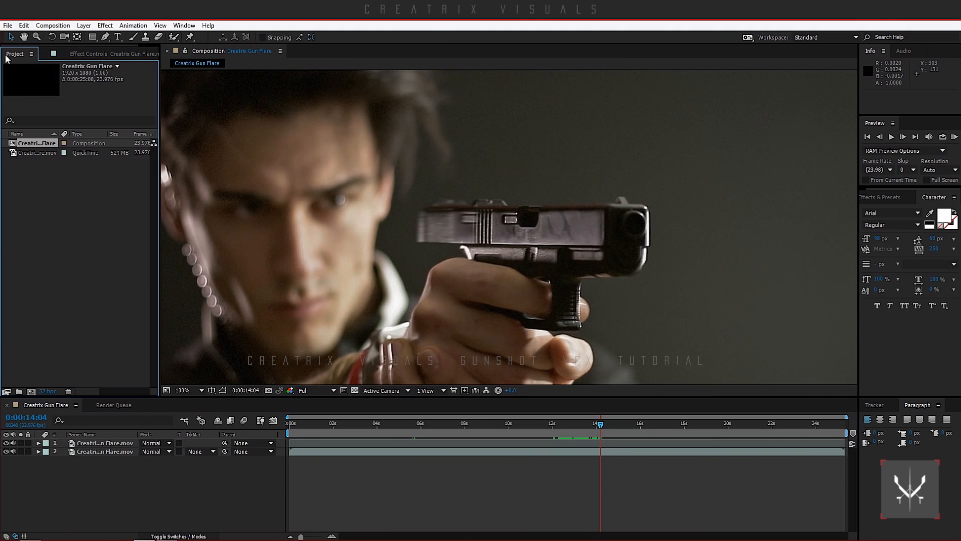
{"action": "scroll", "coordinate": [686, 274], "scroll_direction": "down", "scroll_amount": 2}
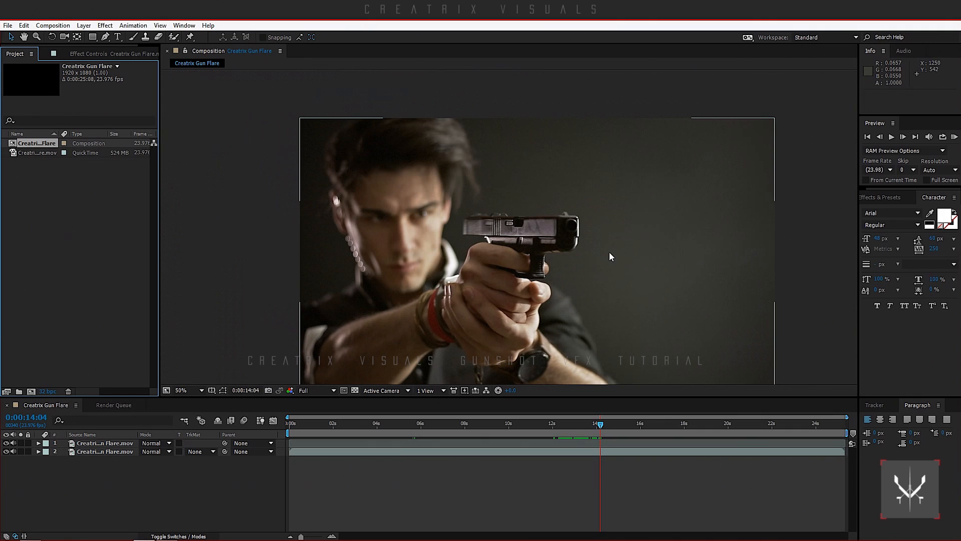
{"action": "left_click", "coordinate": [31, 534]}
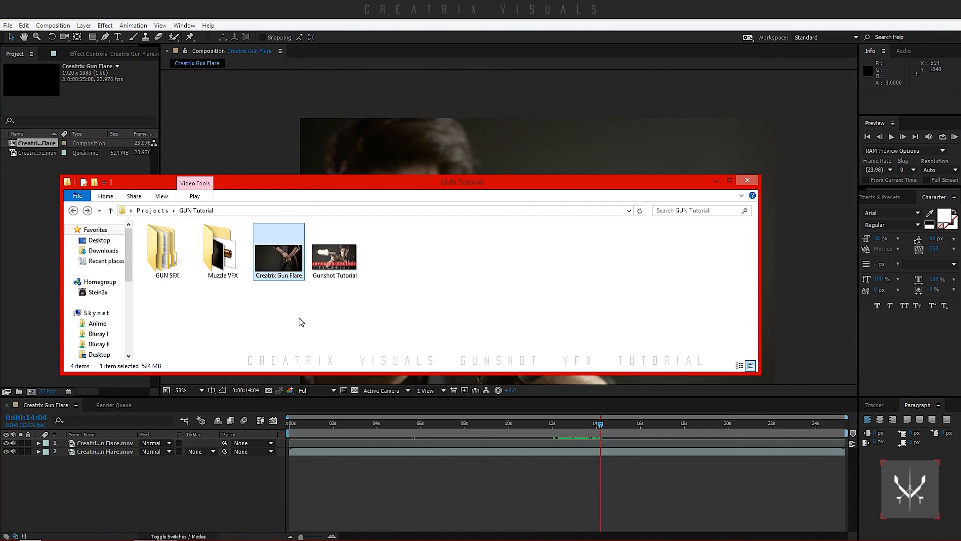
{"action": "double_click", "coordinate": [233, 272]}
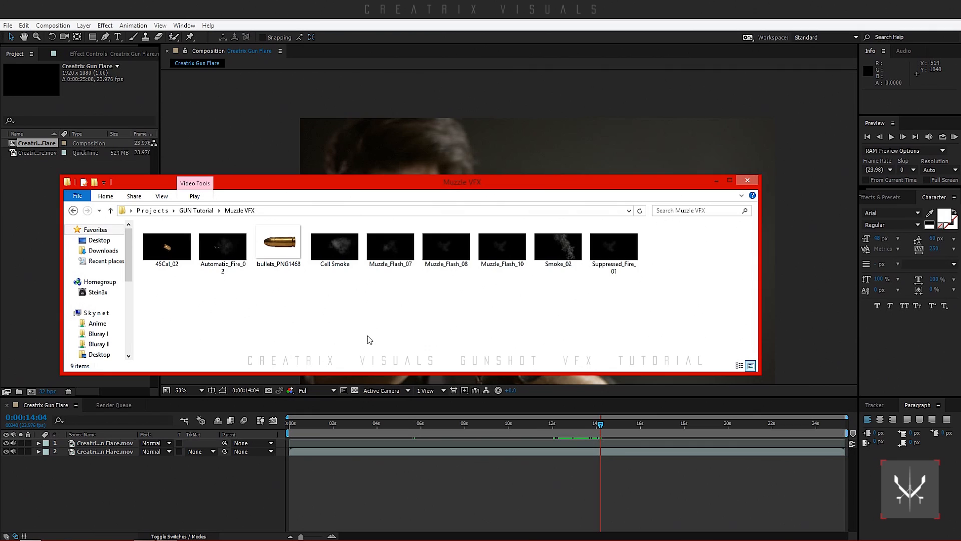
- Look through the muzzle flash, suppressed fire, smoke, shell and automatic fire clips in the Muzzle VFX folder
{"action": "left_click", "coordinate": [399, 273]}
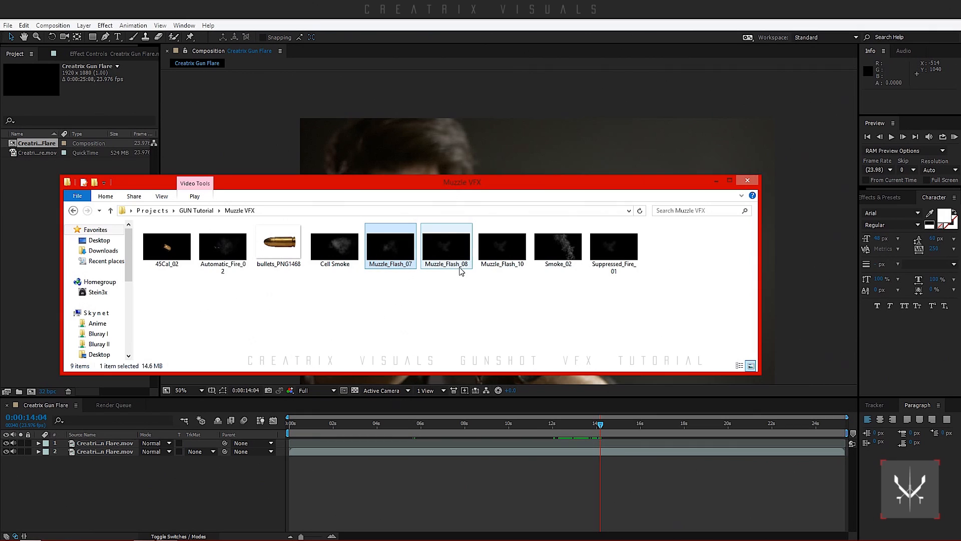
{"action": "left_click", "coordinate": [446, 270]}
{"action": "left_click", "coordinate": [502, 270]}
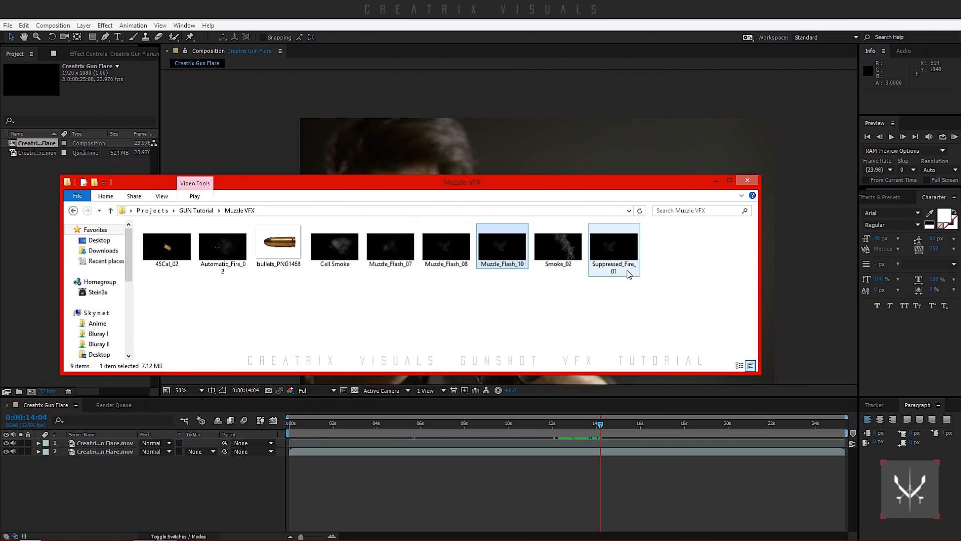
{"action": "left_click", "coordinate": [629, 274]}
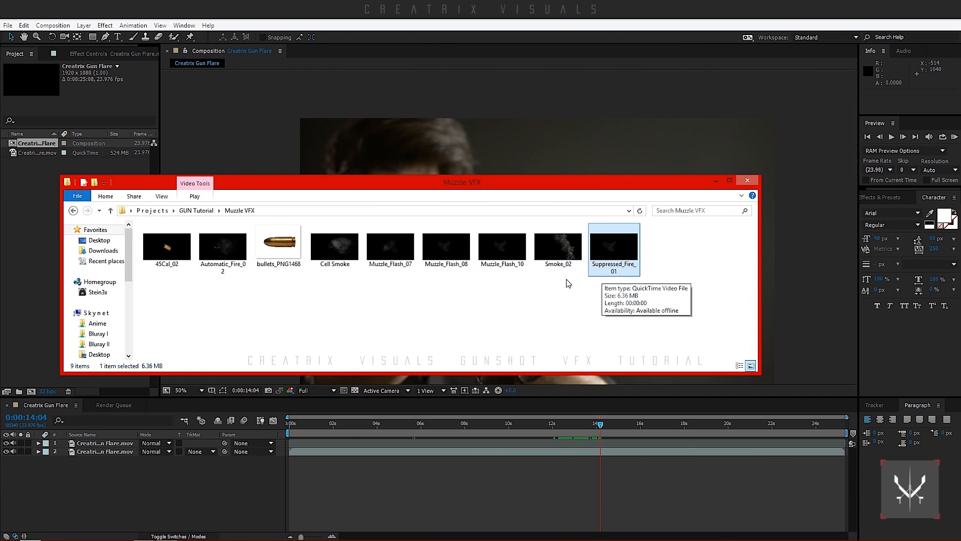
{"action": "left_click", "coordinate": [564, 258]}
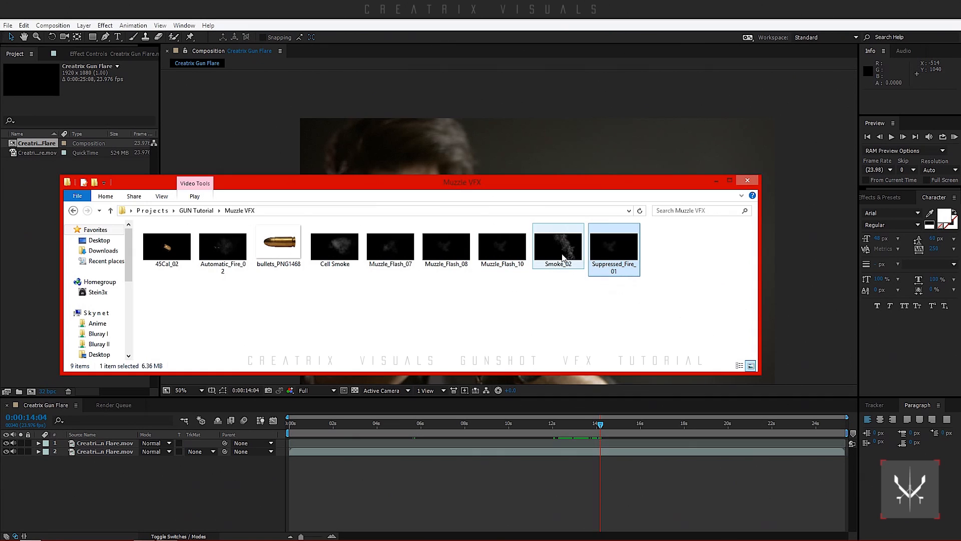
{"action": "left_click", "coordinate": [170, 271]}
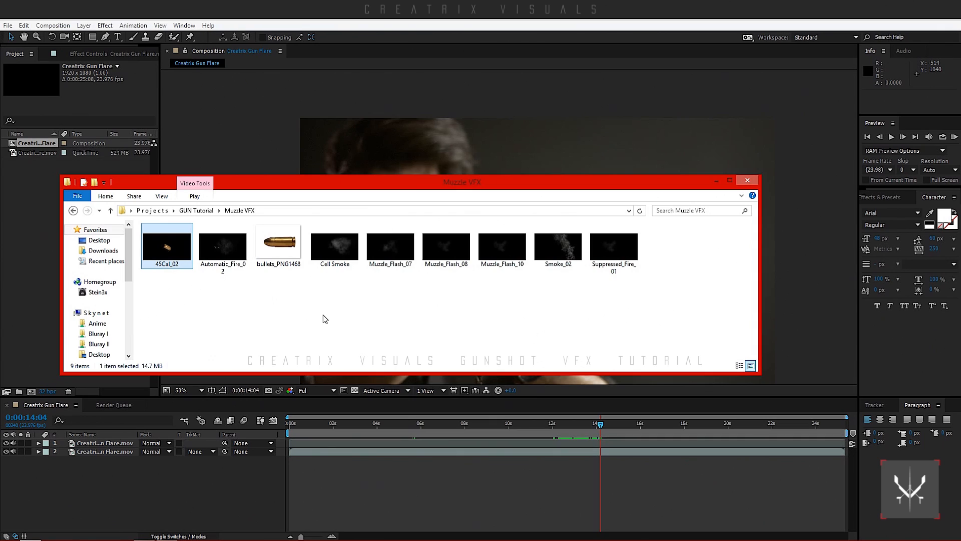
{"action": "left_click", "coordinate": [225, 268]}
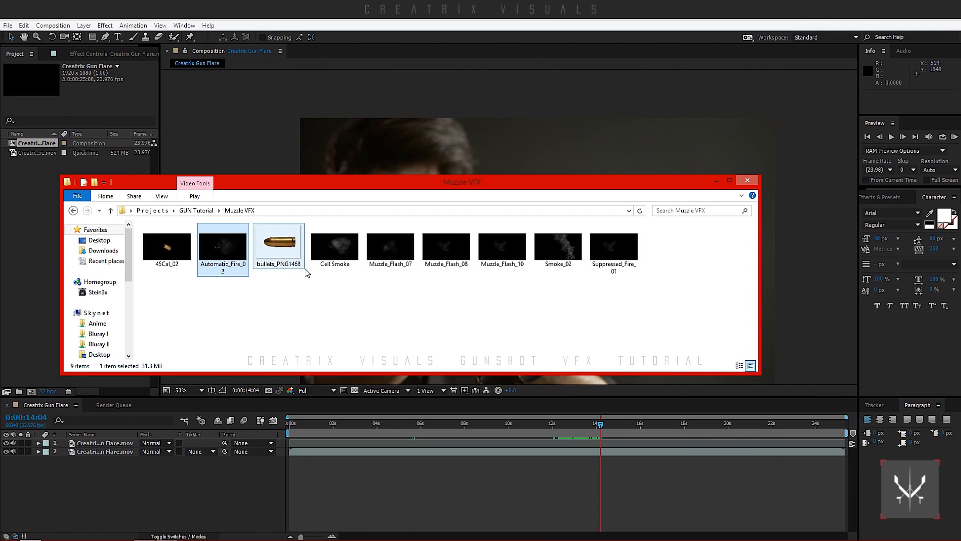
{"action": "double_click", "coordinate": [323, 265]}
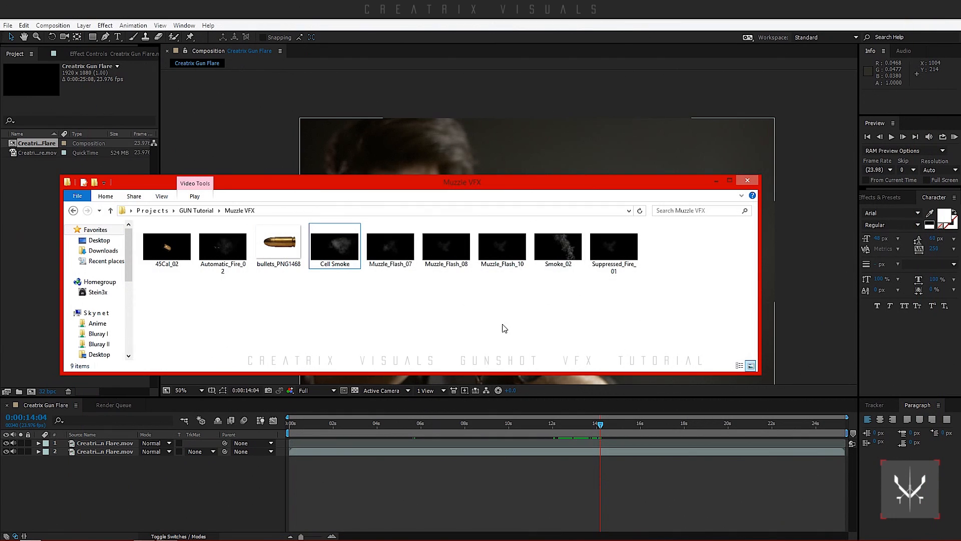
- Import the Muzzle_Flash_10 clip into the project and add it as the top layer of the Creatrix Gun Flare composition
{"action": "left_click_drag", "start_coordinate": [504, 252], "coordinate": [25, 227]}
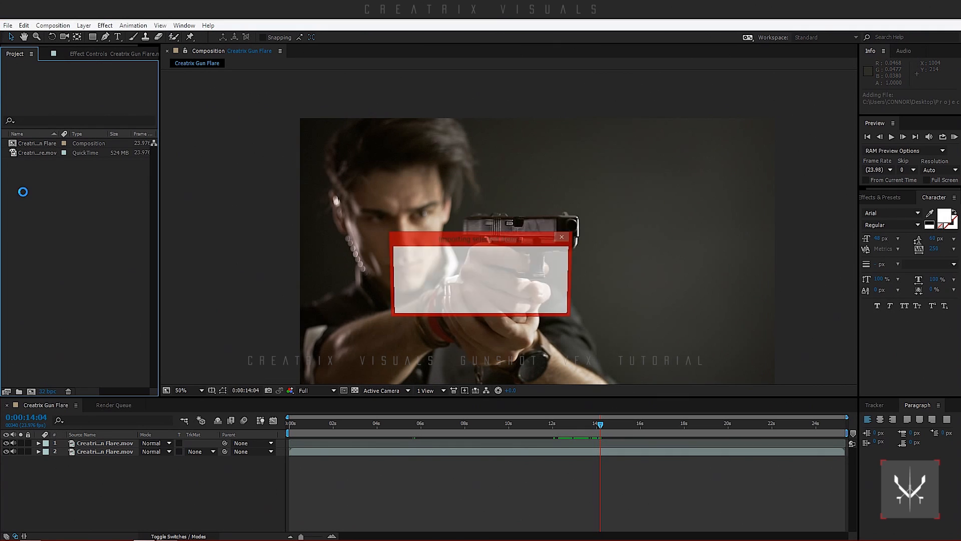
{"action": "left_click_drag", "start_coordinate": [36, 163], "coordinate": [94, 444]}
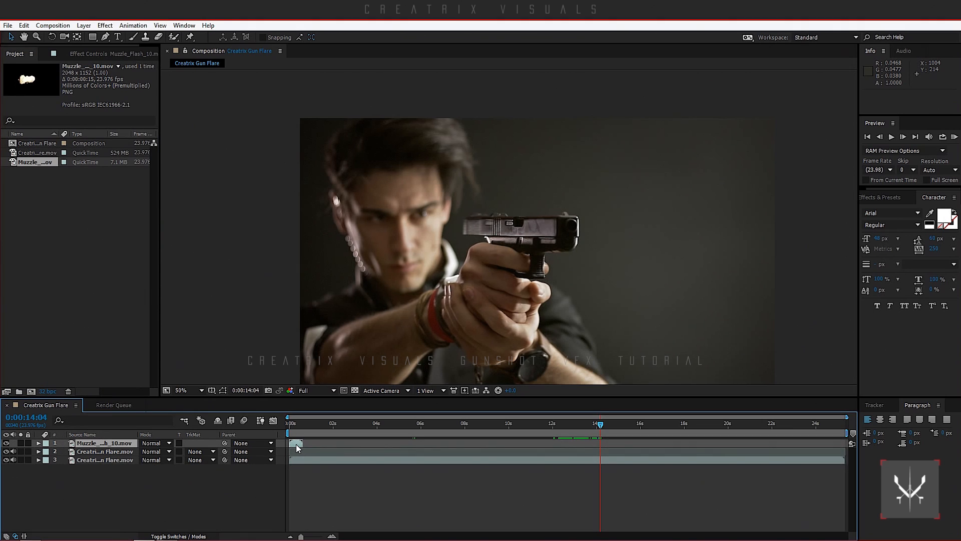
- Start the Muzzle_Flash_10 layer at 0:00:14:04 and position the flash in front of the pistol's muzzle
{"action": "left_click_drag", "start_coordinate": [299, 443], "coordinate": [609, 444]}
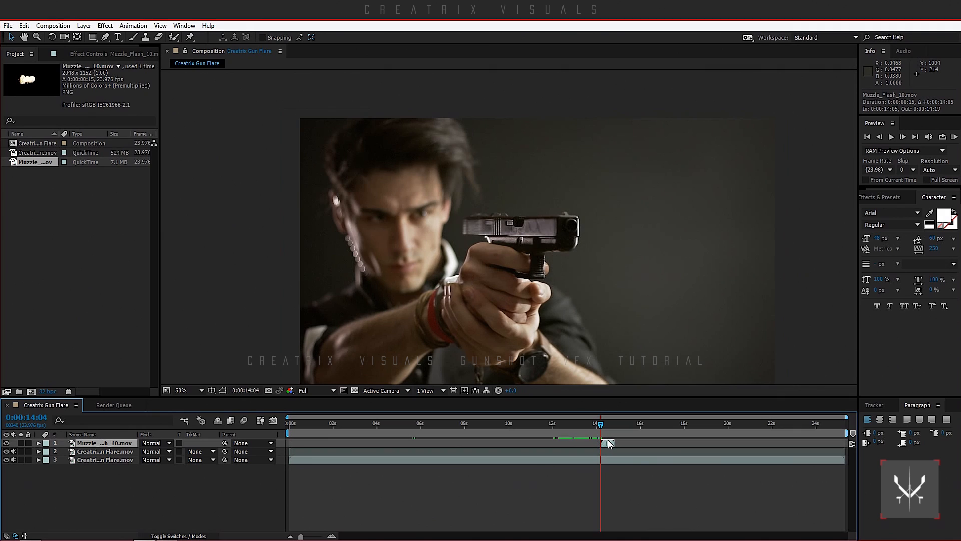
{"action": "left_click", "coordinate": [331, 536]}
{"action": "left_click", "coordinate": [635, 444]}
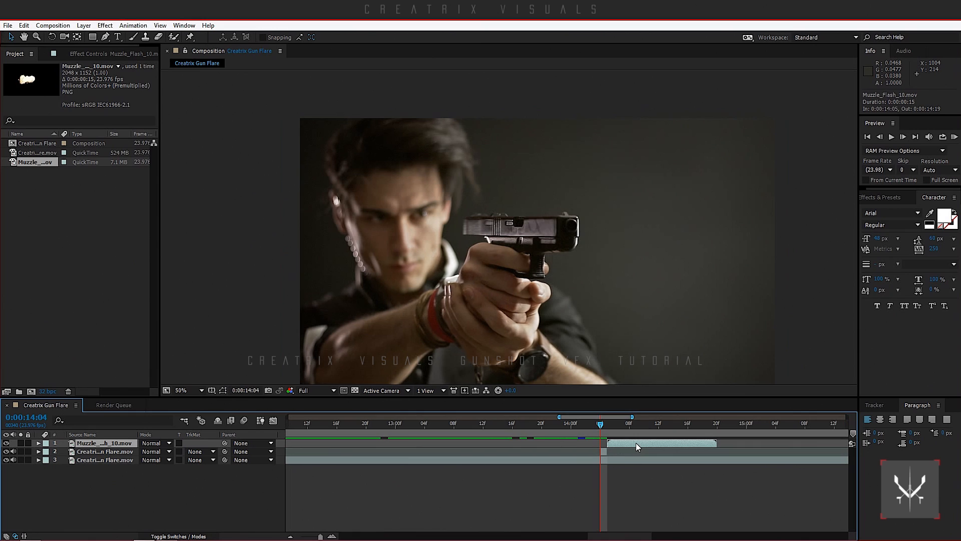
{"action": "left_click_drag", "start_coordinate": [636, 443], "coordinate": [632, 444]}
{"action": "left_click_drag", "start_coordinate": [460, 269], "coordinate": [625, 240]}
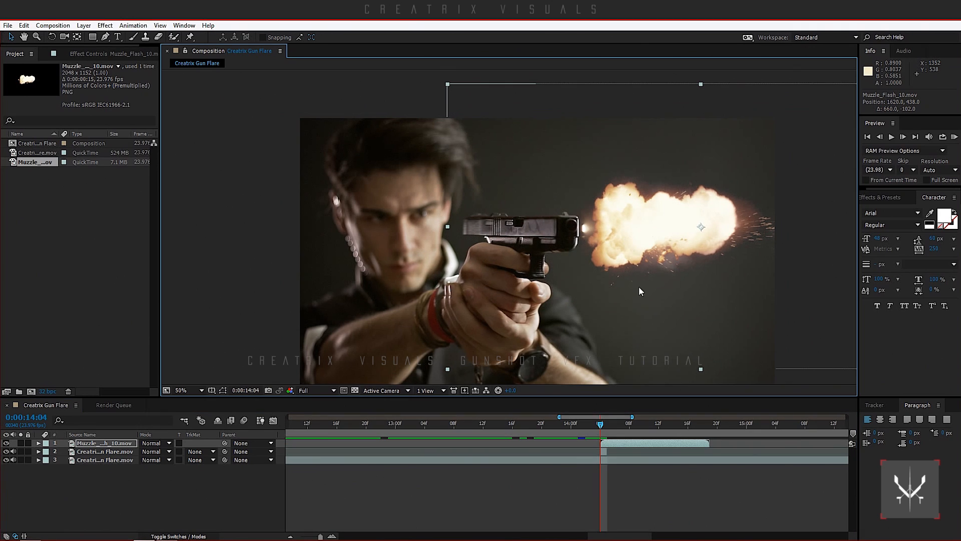
- Time-stretch the Muzzle_Flash_10 layer with a stretch factor of 50, holding its in-point
{"action": "right_click", "coordinate": [650, 443]}
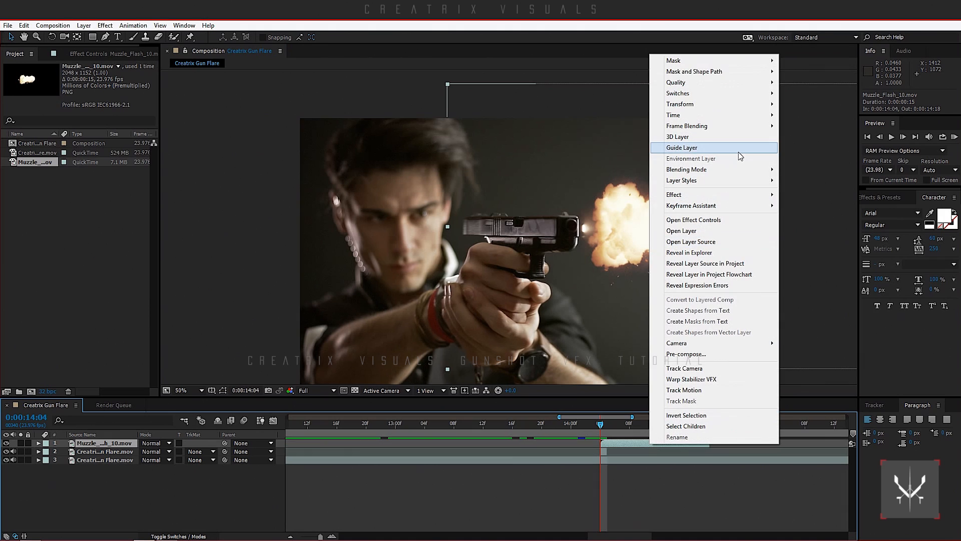
{"action": "mouse_move", "coordinate": [746, 116]}
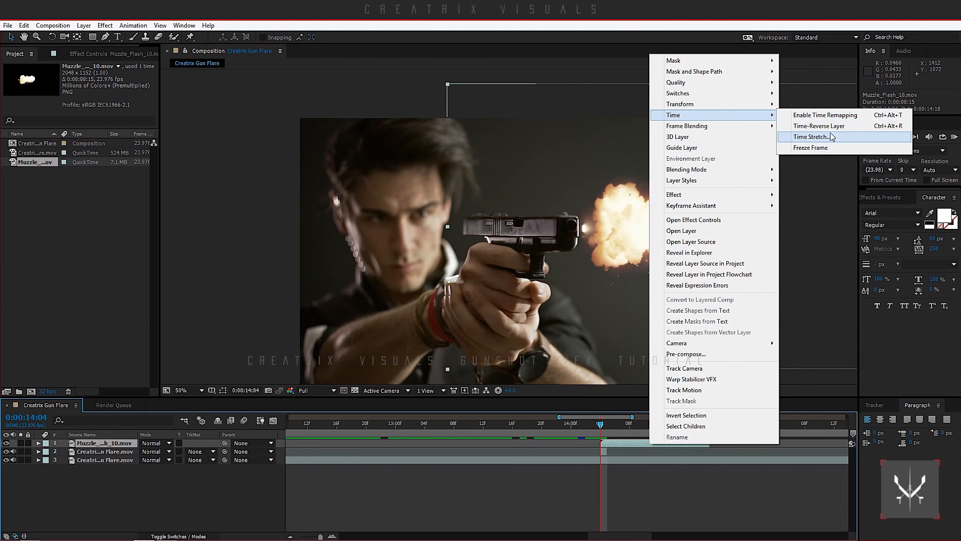
{"action": "left_click", "coordinate": [812, 136]}
{"action": "left_click_drag", "start_coordinate": [466, 160], "coordinate": [302, 190]}
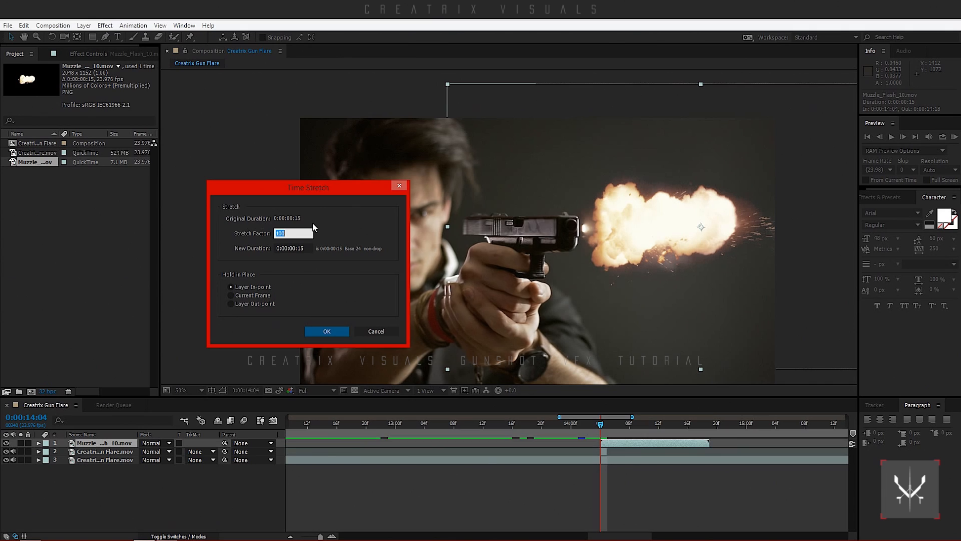
{"action": "type", "text": "50"}
{"action": "key", "text": "Return"}
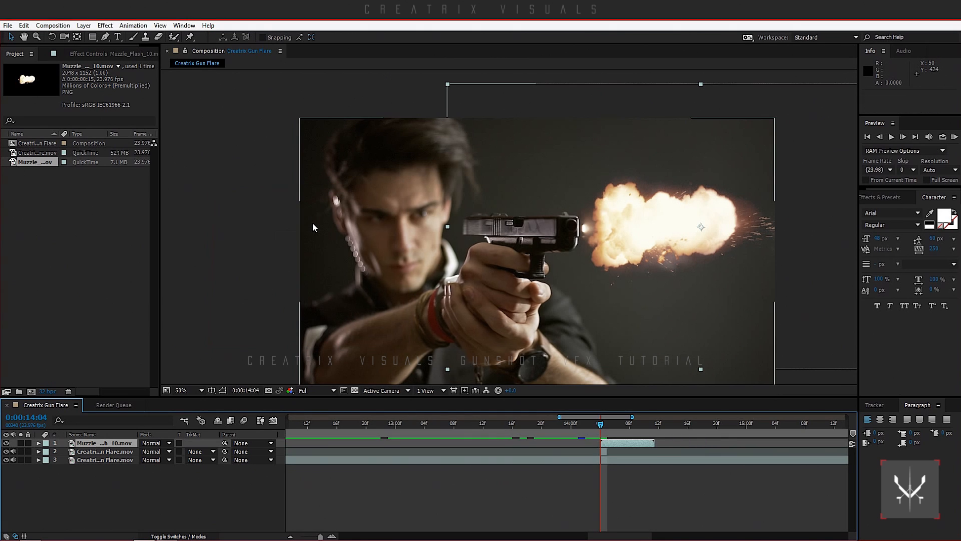
- Move the muzzle flash closer to the pistol so its small flare sits on the muzzle, at about 1564.5, 426
{"action": "scroll", "coordinate": [583, 251], "scroll_direction": "up", "scroll_amount": 3}
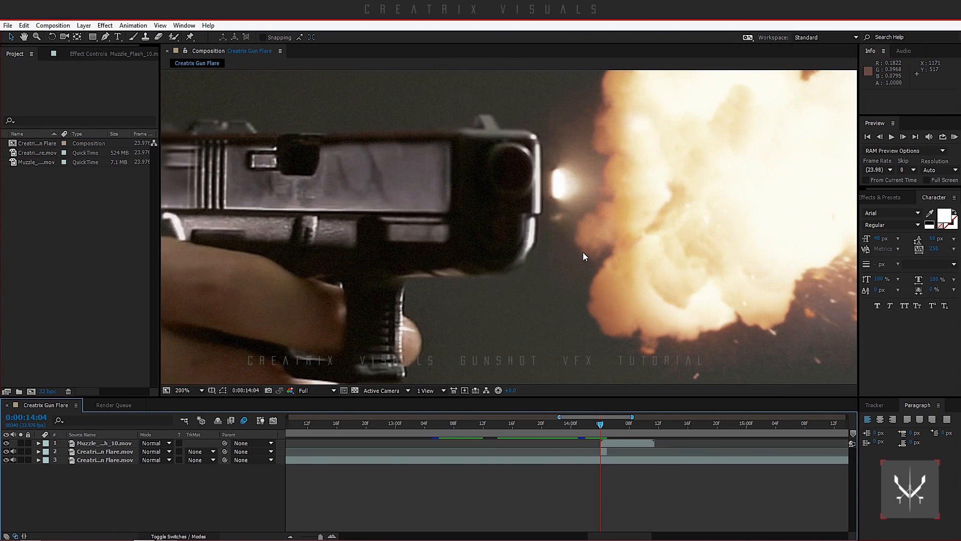
{"action": "scroll", "coordinate": [583, 252], "scroll_direction": "down", "scroll_amount": 1}
{"action": "left_click", "coordinate": [113, 444]}
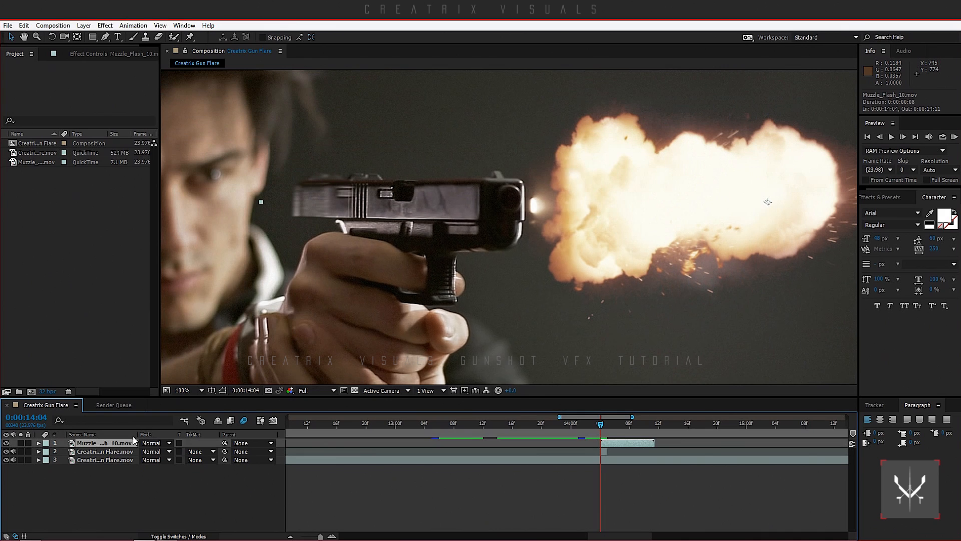
{"action": "left_click_drag", "start_coordinate": [651, 219], "coordinate": [629, 214]}
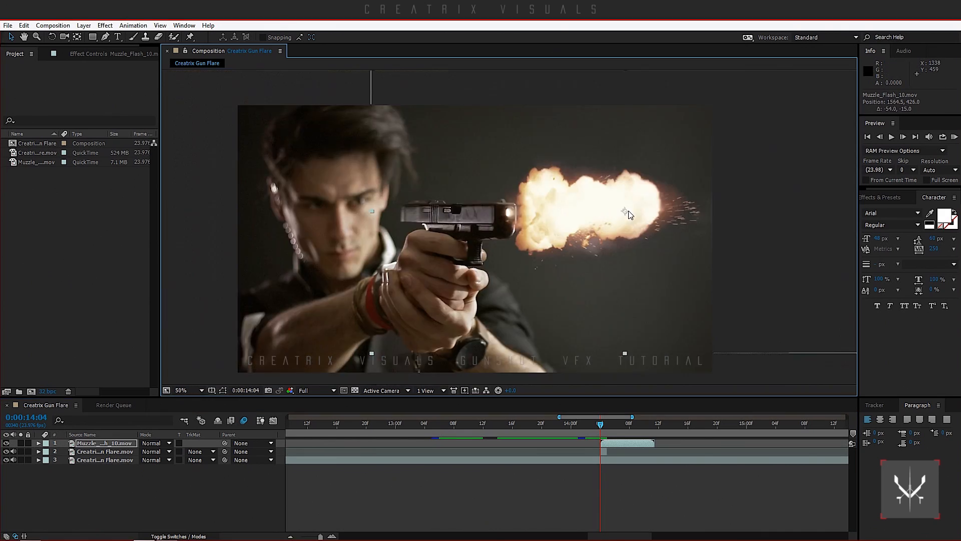
{"action": "key", "text": "comma"}
- Set the scale of the Muzzle_Flash_10 layer to 120%
{"action": "key", "text": "s"}
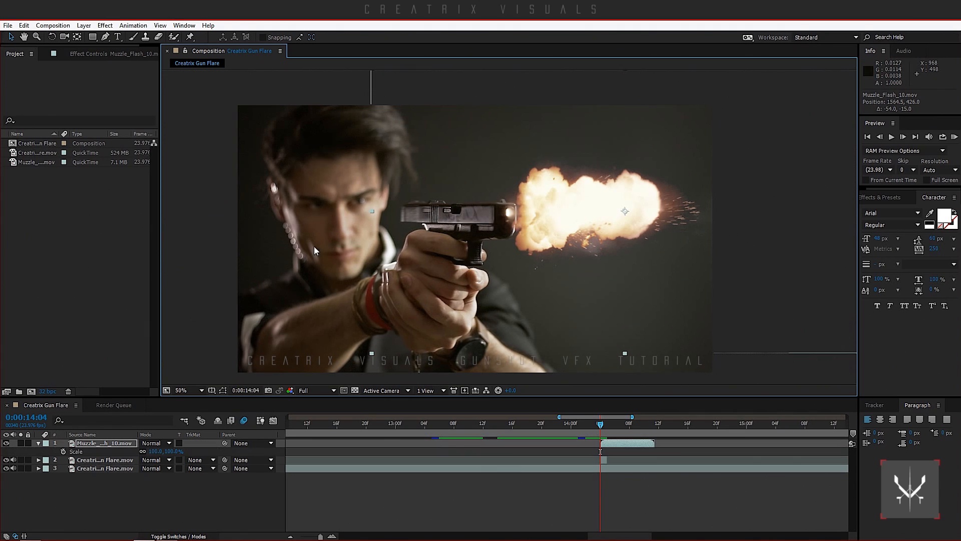
{"action": "left_click", "coordinate": [155, 451]}
{"action": "type", "text": "1"}
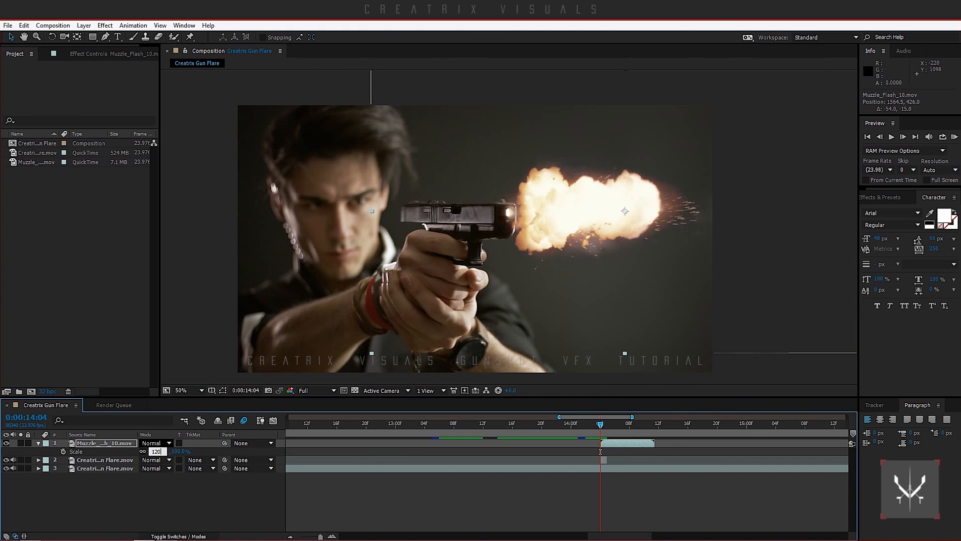
{"action": "type", "text": "20"}
{"action": "key", "text": "Return"}
- Realign the enlarged flash so its small flare sits on the pistol's muzzle, at about 1651.5, 423
{"action": "scroll", "coordinate": [485, 269], "scroll_direction": "up", "scroll_amount": 2}
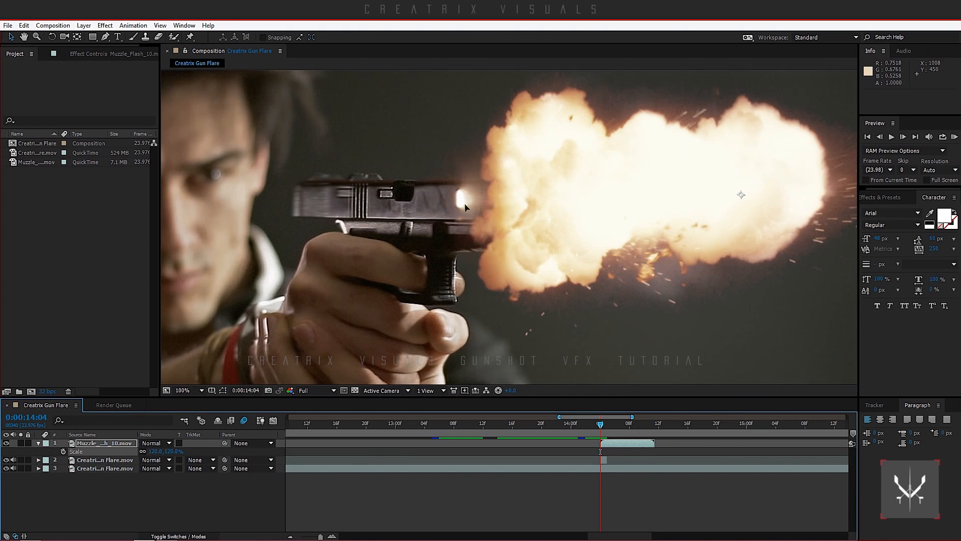
{"action": "left_click_drag", "start_coordinate": [465, 207], "coordinate": [512, 205]}
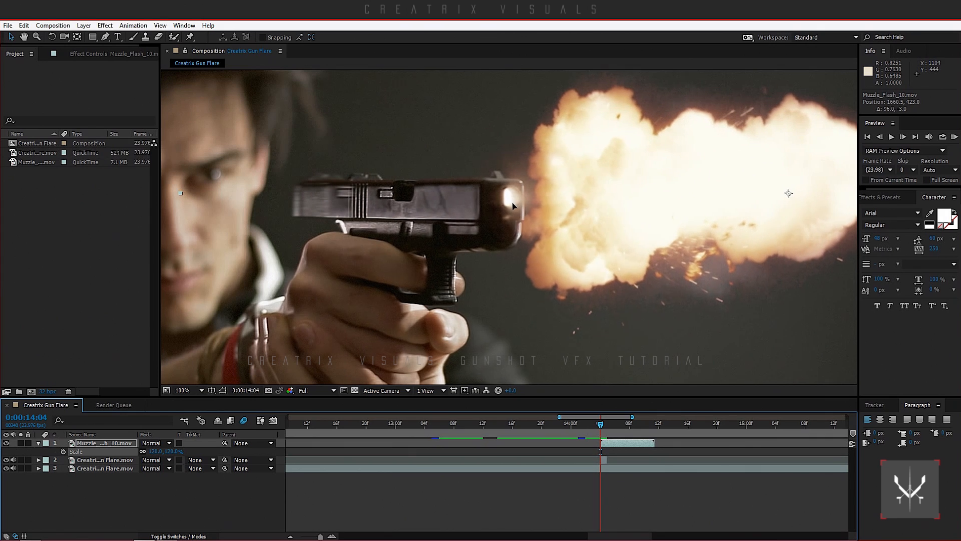
{"action": "scroll", "coordinate": [512, 205], "scroll_direction": "up", "scroll_amount": 2}
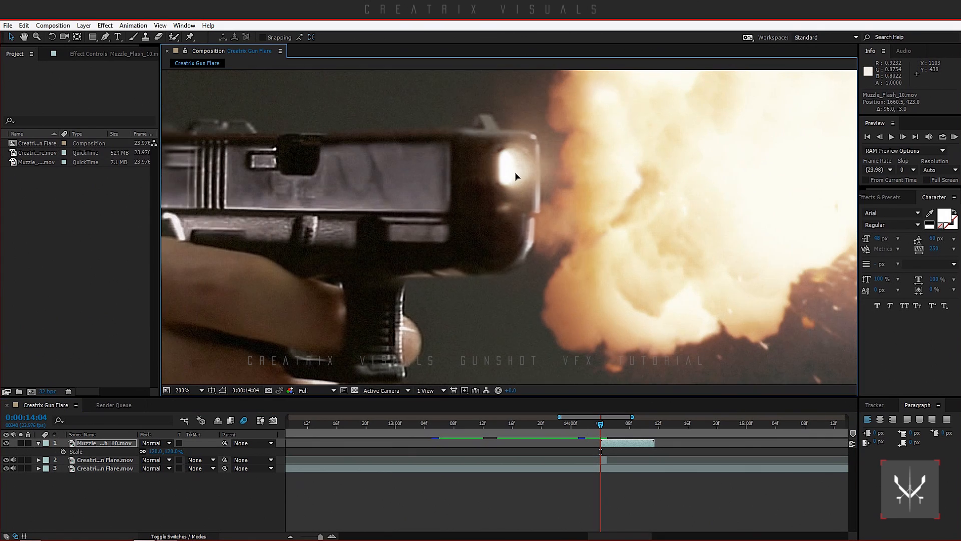
{"action": "left_click_drag", "start_coordinate": [515, 173], "coordinate": [507, 174]}
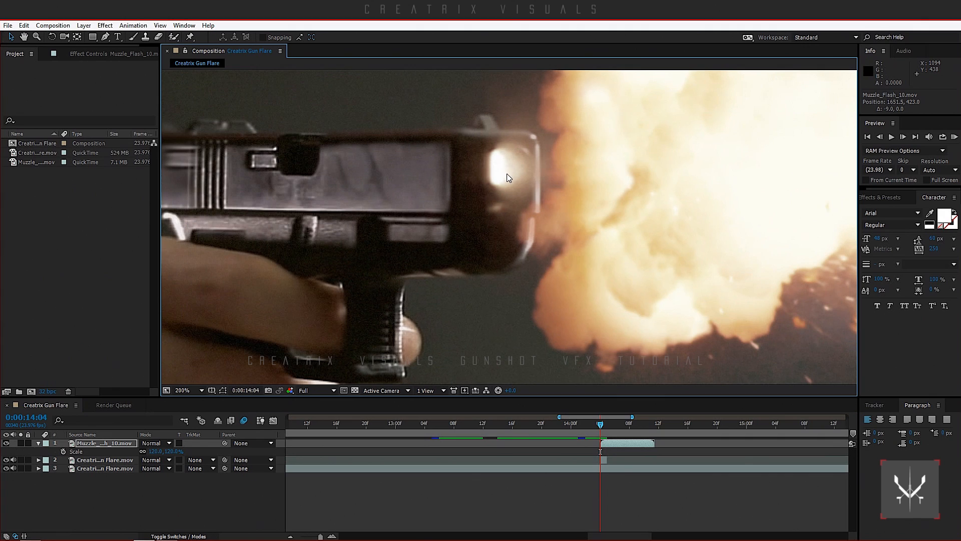
{"action": "scroll", "coordinate": [509, 185], "scroll_direction": "down", "scroll_amount": 1}
{"action": "scroll", "coordinate": [511, 185], "scroll_direction": "down", "scroll_amount": 1}
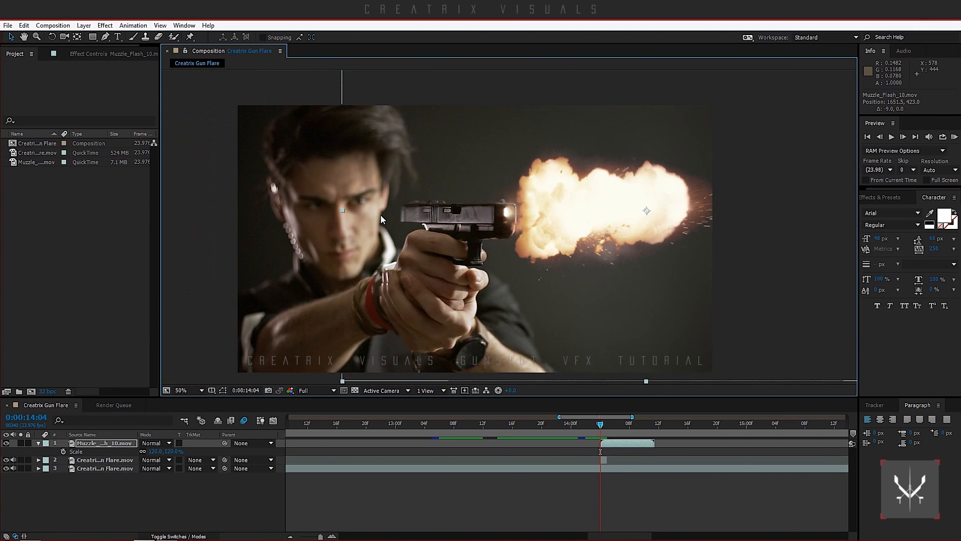
- Set the Muzzle_Flash_10 layer's blending mode to Add, compare the shot with and without it, and keep Add
{"action": "left_click", "coordinate": [38, 443]}
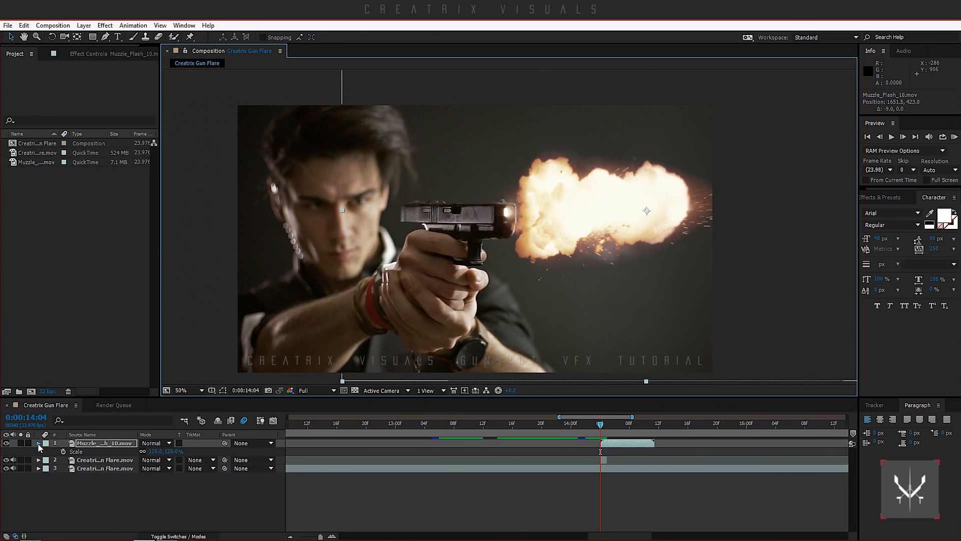
{"action": "left_click", "coordinate": [161, 443]}
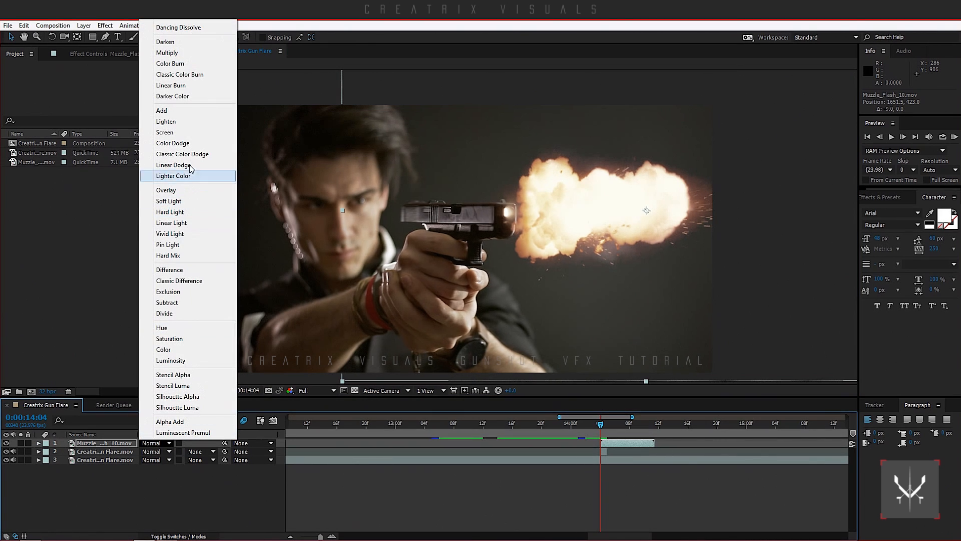
{"action": "left_click", "coordinate": [202, 114]}
{"action": "scroll", "coordinate": [524, 235], "scroll_direction": "up", "scroll_amount": 2}
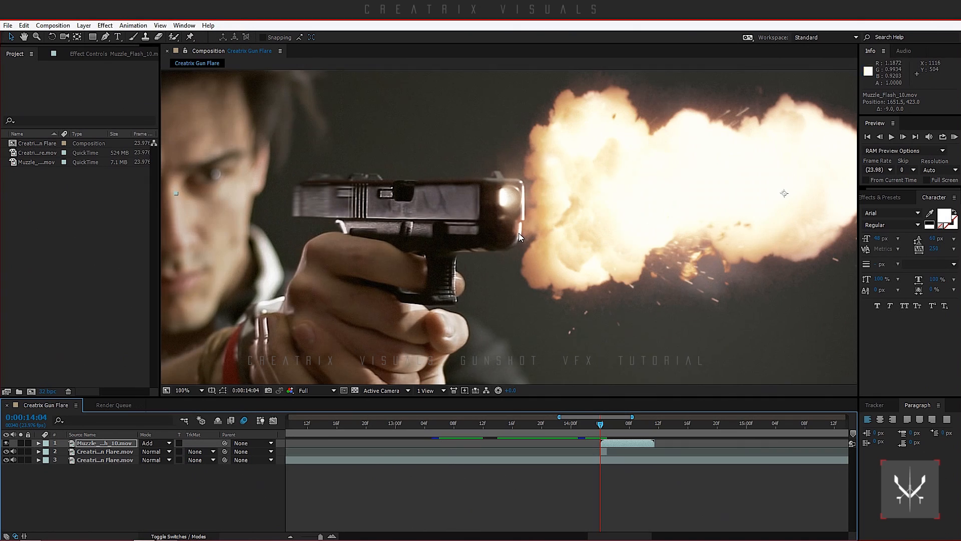
{"action": "key", "text": "ctrl+z"}
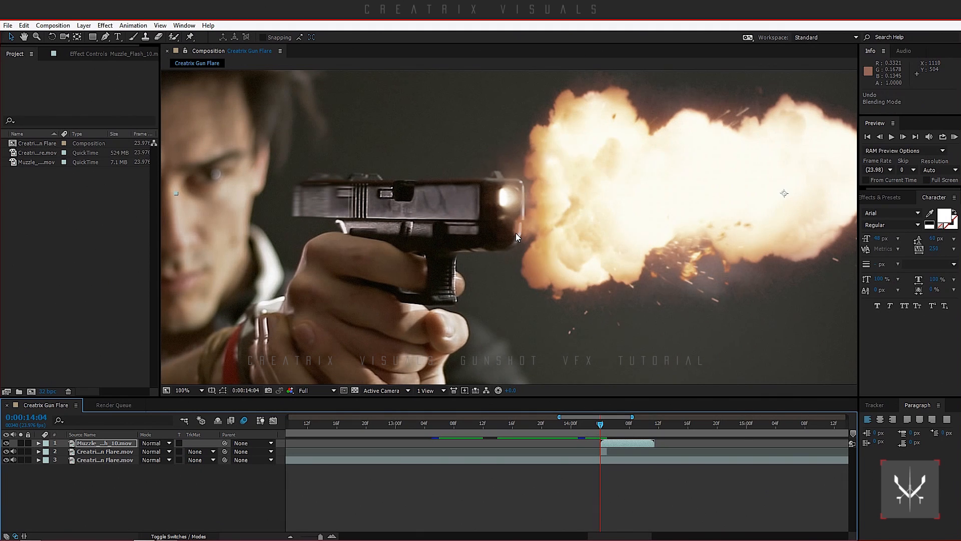
{"action": "key", "text": "ctrl+shift+z"}
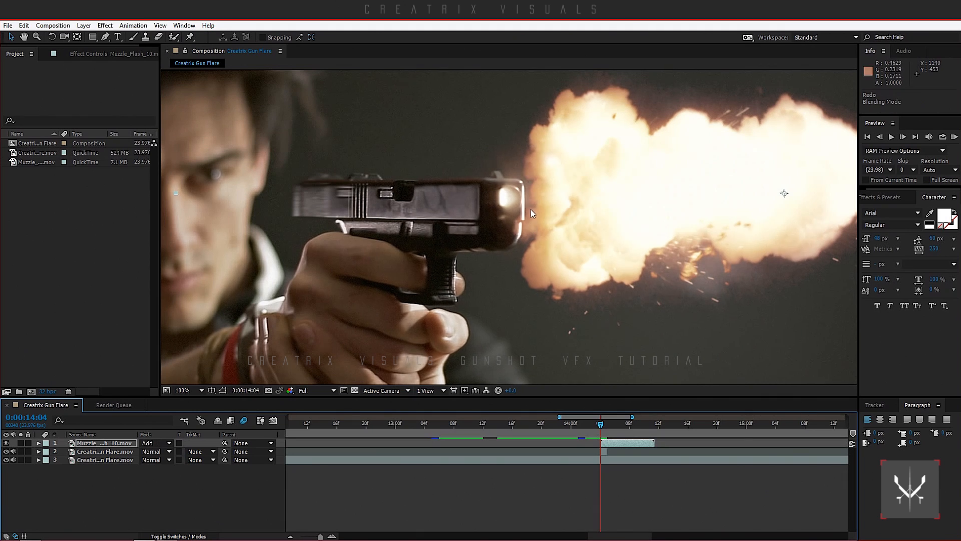
{"action": "scroll", "coordinate": [526, 212], "scroll_direction": "down", "scroll_amount": 2}
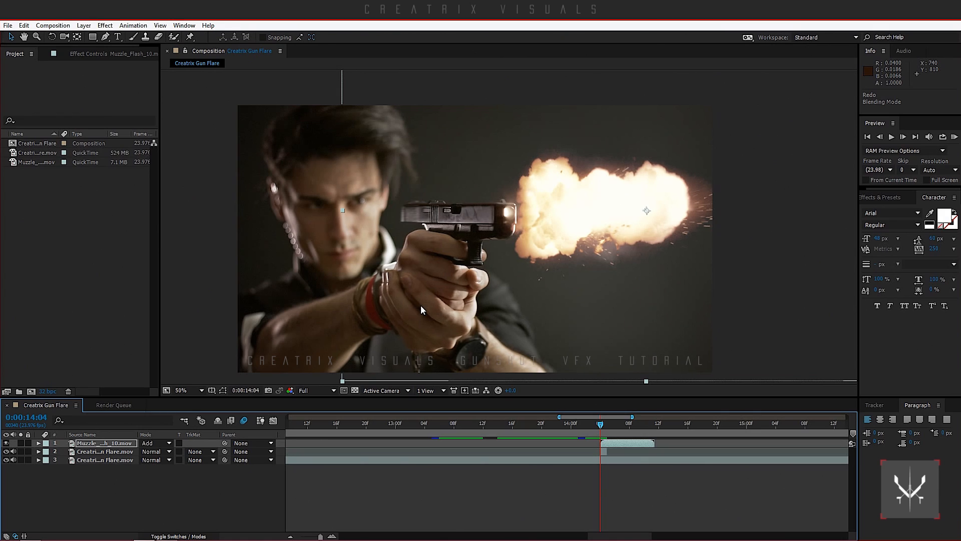
{"action": "key", "text": "period"}
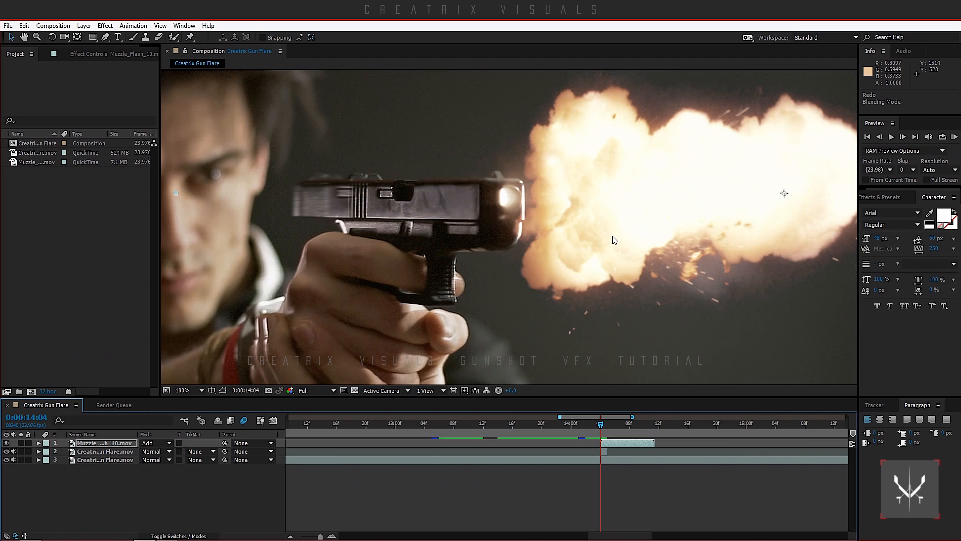
{"action": "key", "text": "comma"}
{"action": "key", "text": "period"}
- Import the 45Cal_02 shell clip from the Muzzle VFX folder and add it to the composition as the uppermost layer
{"action": "left_click", "coordinate": [30, 534]}
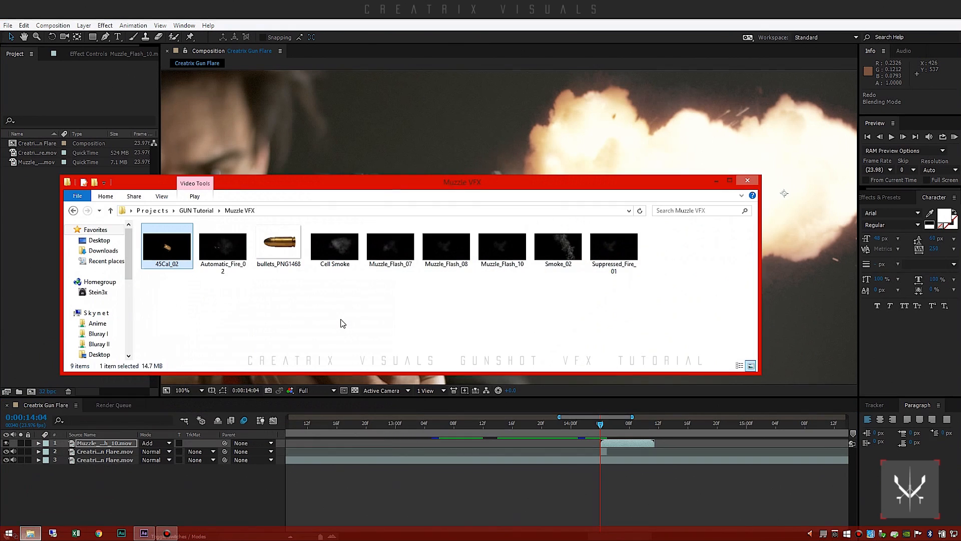
{"action": "left_click", "coordinate": [183, 267]}
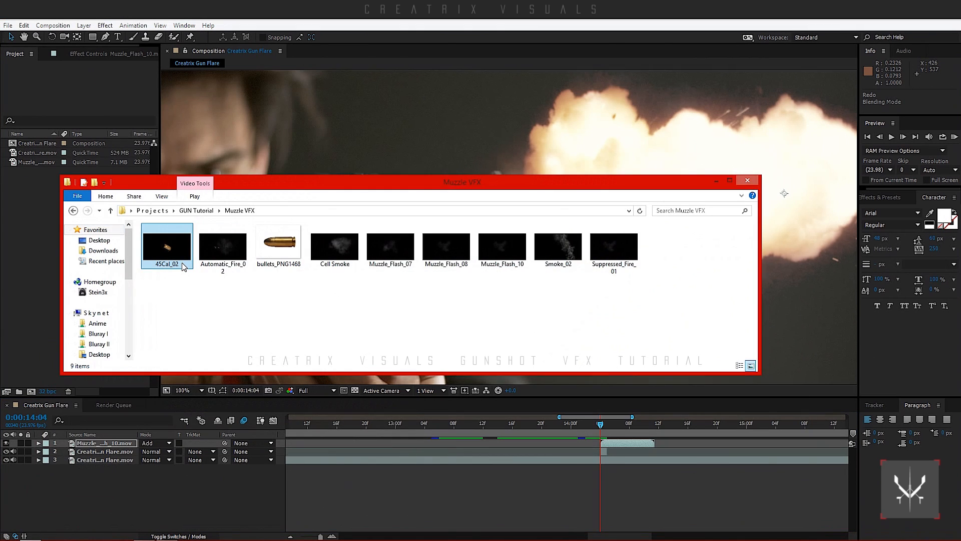
{"action": "left_click", "coordinate": [174, 254]}
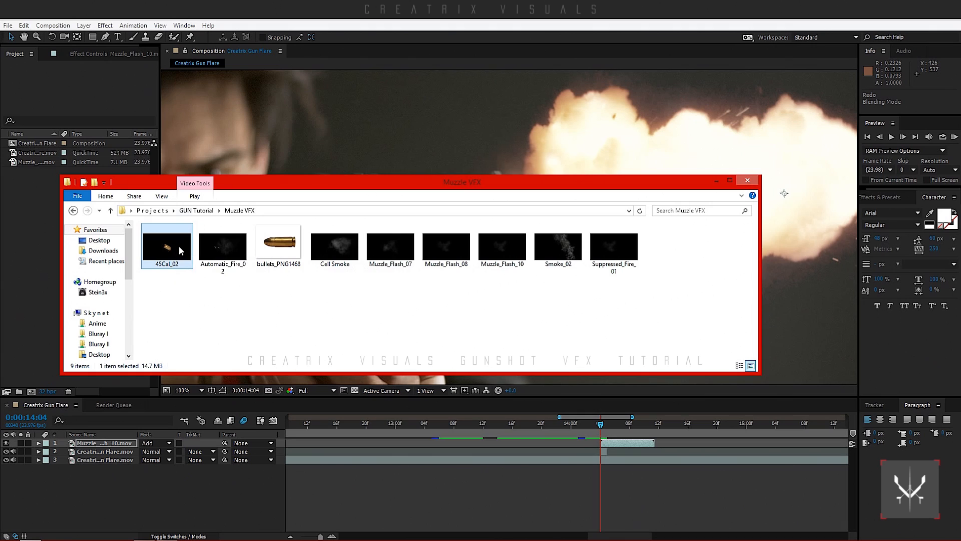
{"action": "left_click_drag", "start_coordinate": [181, 254], "coordinate": [23, 225]}
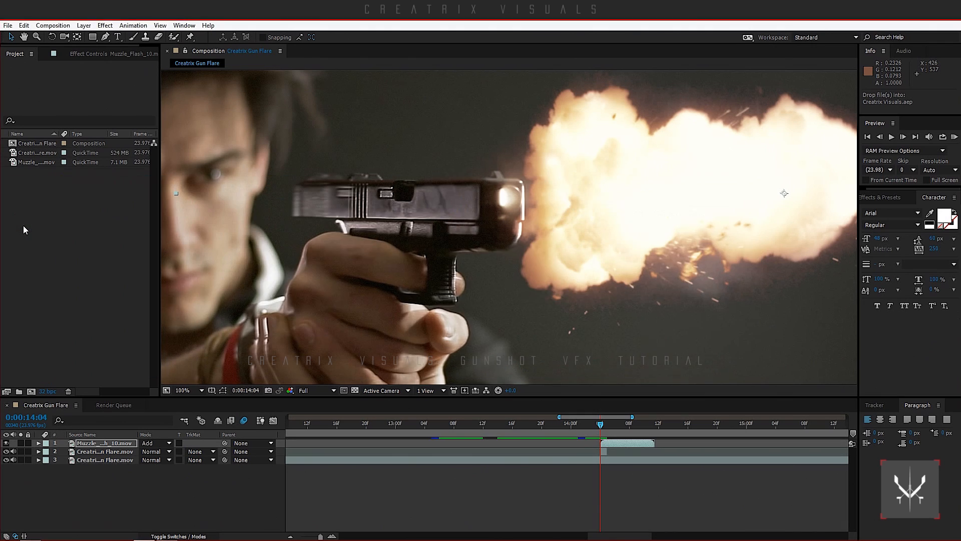
{"action": "left_click_drag", "start_coordinate": [45, 144], "coordinate": [104, 438]}
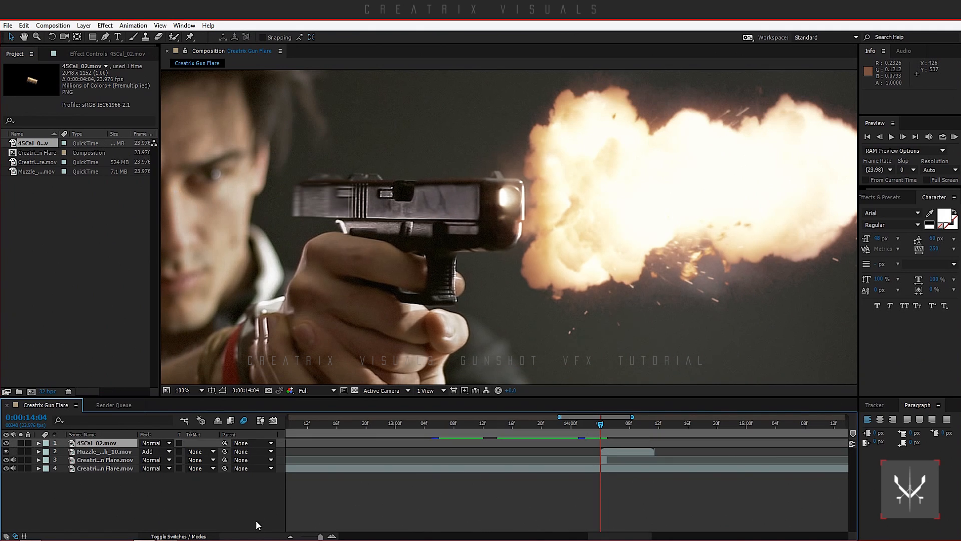
- Shift the 45Cal_02 layer in time so it starts at 0:00:13:22, with the shell in view on the firing frame
{"action": "left_click", "coordinate": [289, 536]}
{"action": "left_click", "coordinate": [290, 535]}
{"action": "left_click", "coordinate": [290, 536]}
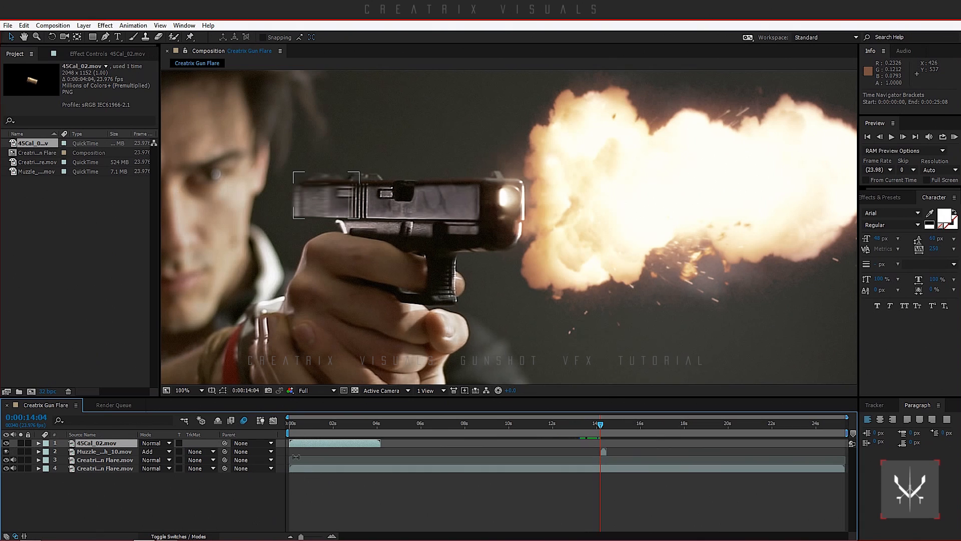
{"action": "left_click_drag", "start_coordinate": [300, 443], "coordinate": [599, 449]}
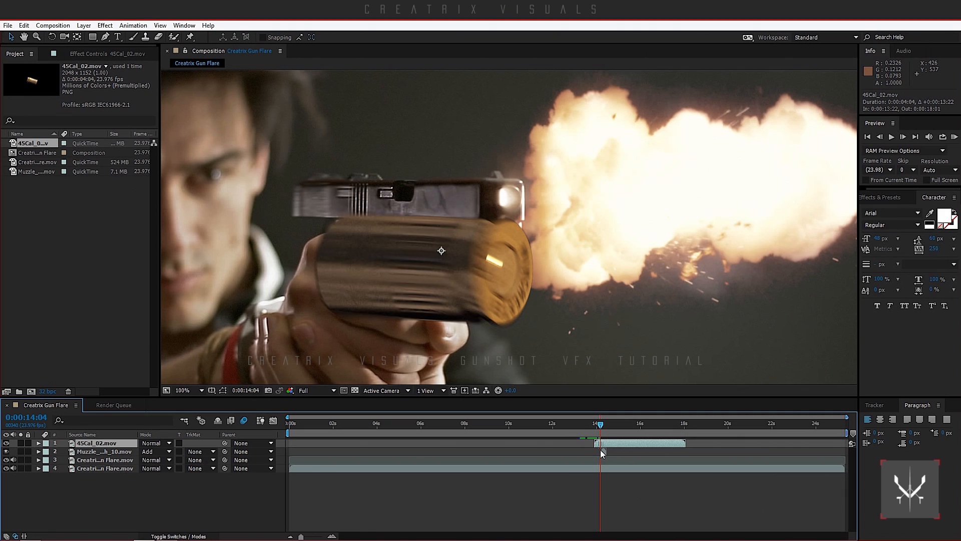
- Split the 45Cal_02 layer at 0:00:14:04 and delete the part before the firing frame
{"action": "scroll", "coordinate": [508, 284], "scroll_direction": "down", "scroll_amount": 2}
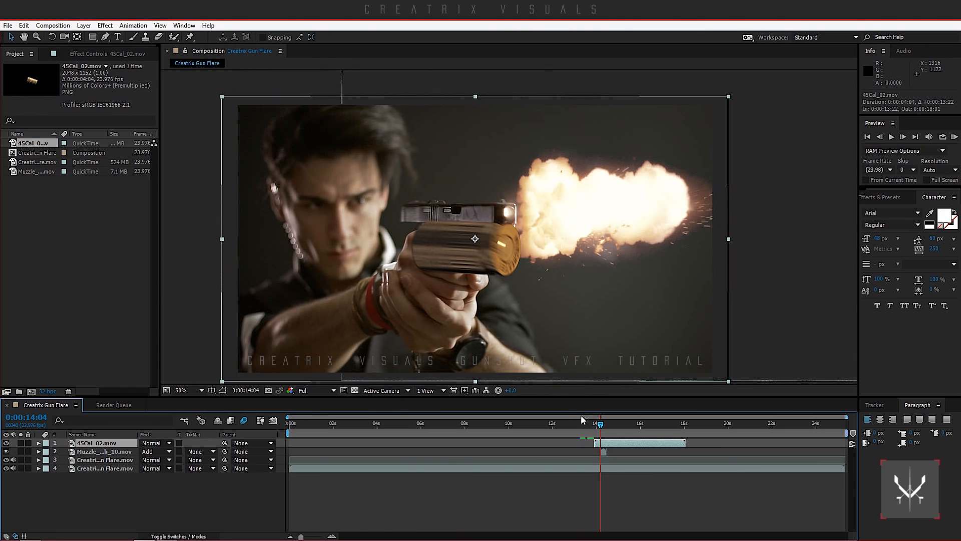
{"action": "key", "text": "ctrl+d"}
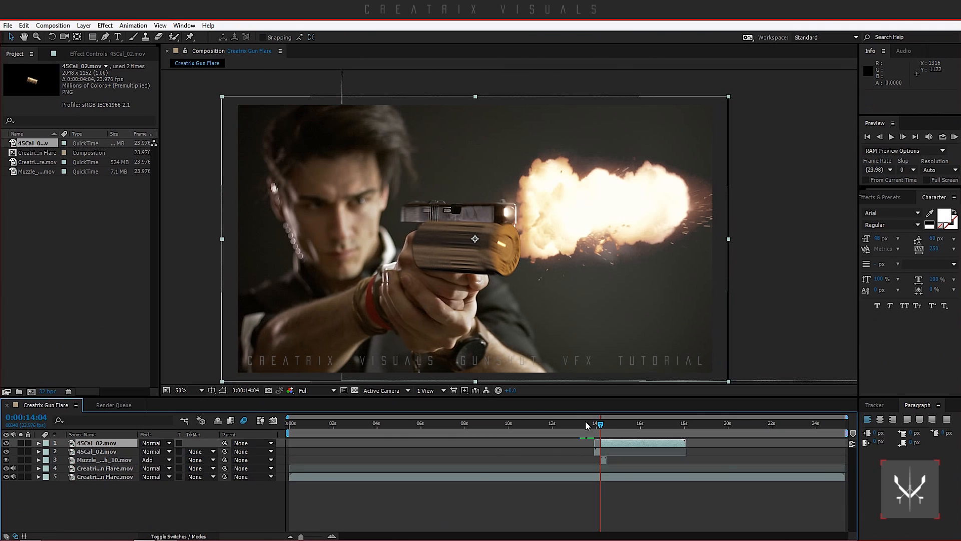
{"action": "left_click", "coordinate": [93, 452]}
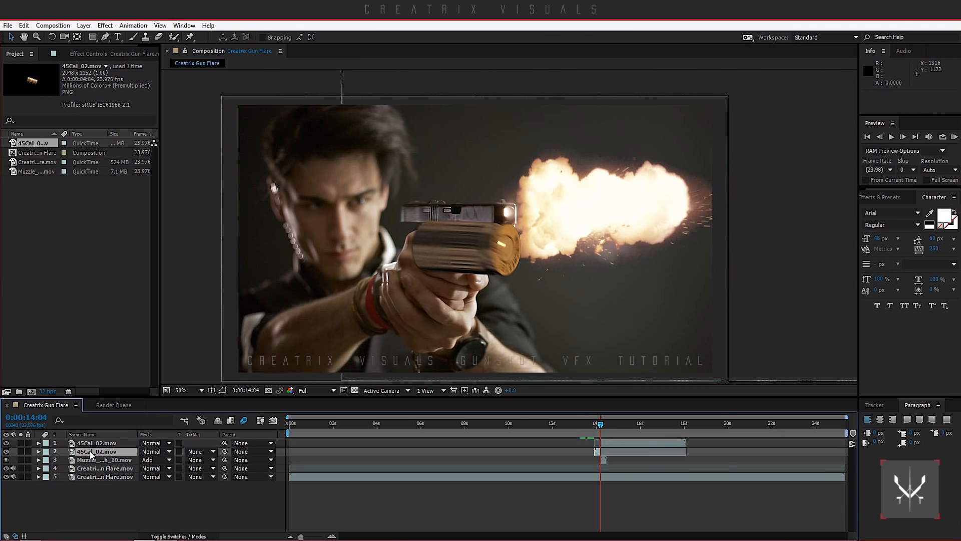
{"action": "key", "text": "Delete"}
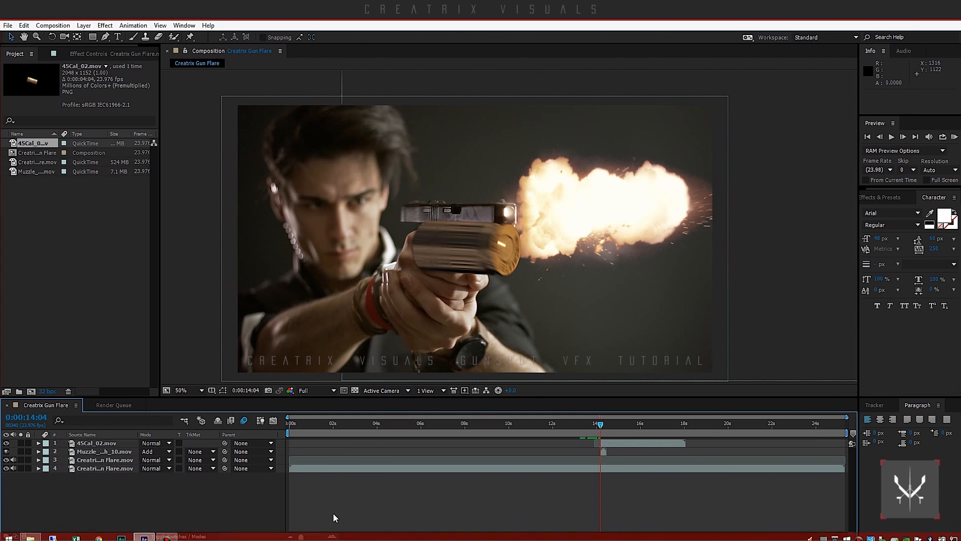
- Time-stretch the remaining 45Cal_02 layer with a stretch factor of 50, holding the layer in-point
{"action": "left_click", "coordinate": [331, 536]}
{"action": "key", "text": "period"}
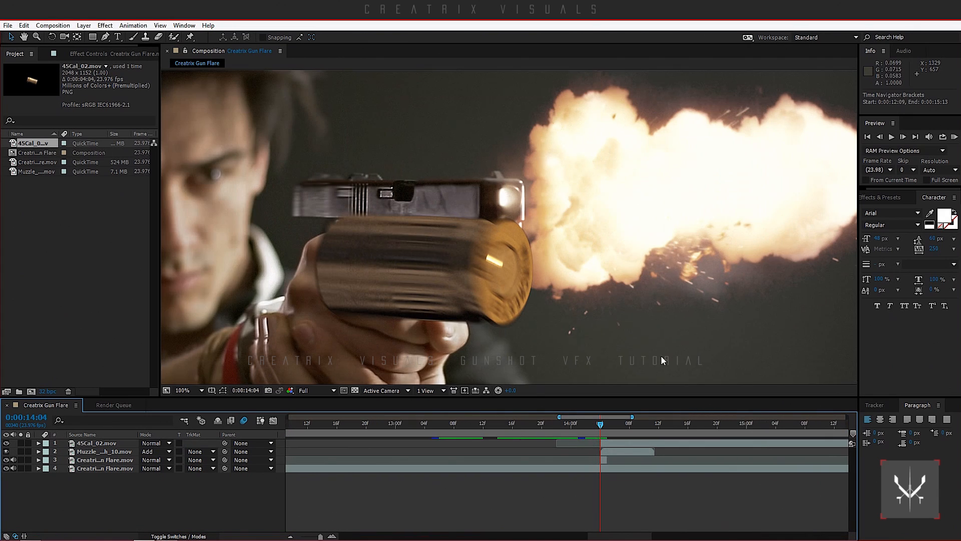
{"action": "right_click", "coordinate": [637, 443]}
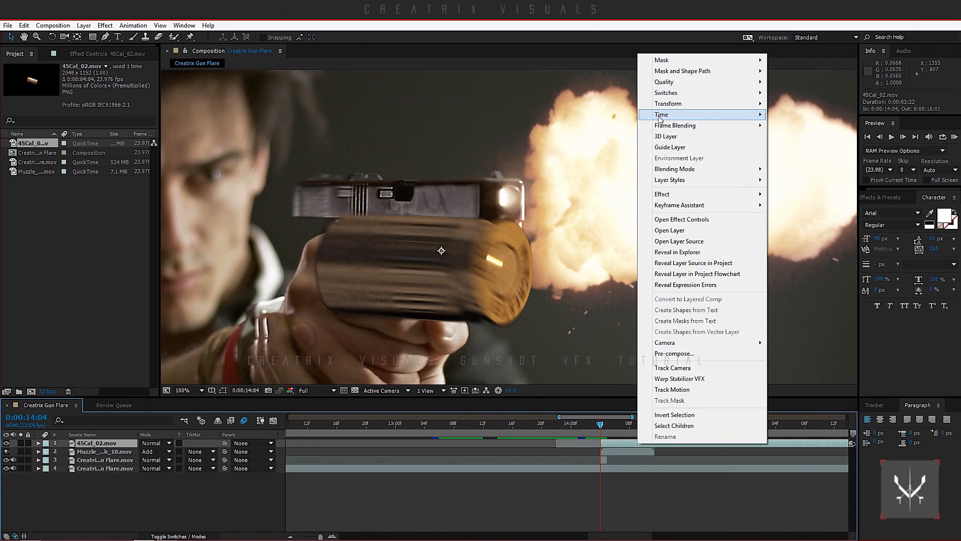
{"action": "mouse_move", "coordinate": [660, 116]}
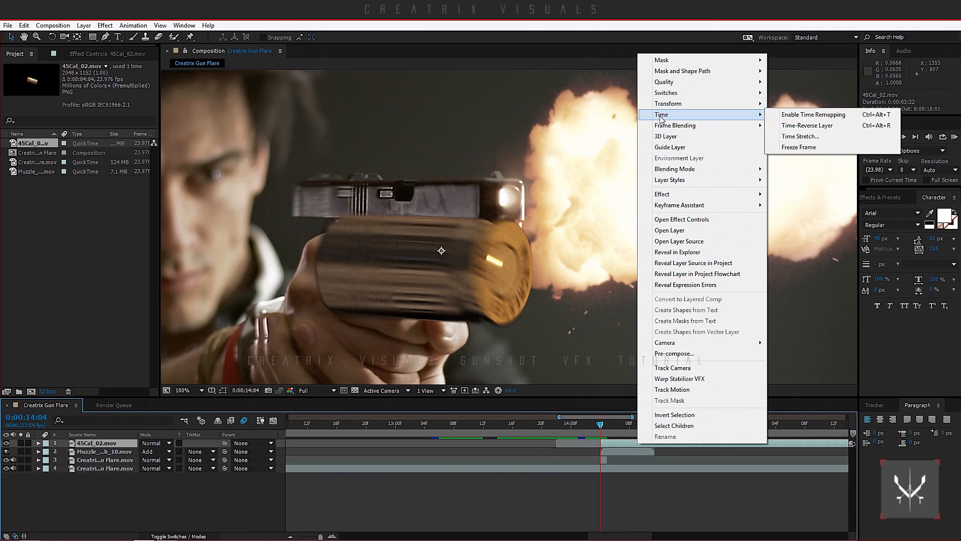
{"action": "left_click", "coordinate": [797, 137]}
{"action": "type", "text": "50"}
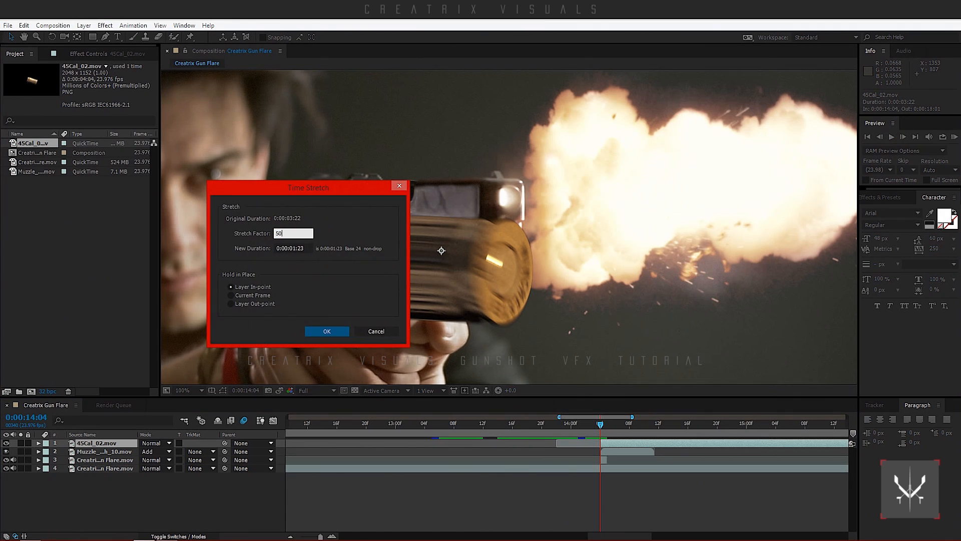
{"action": "key", "text": "Return"}
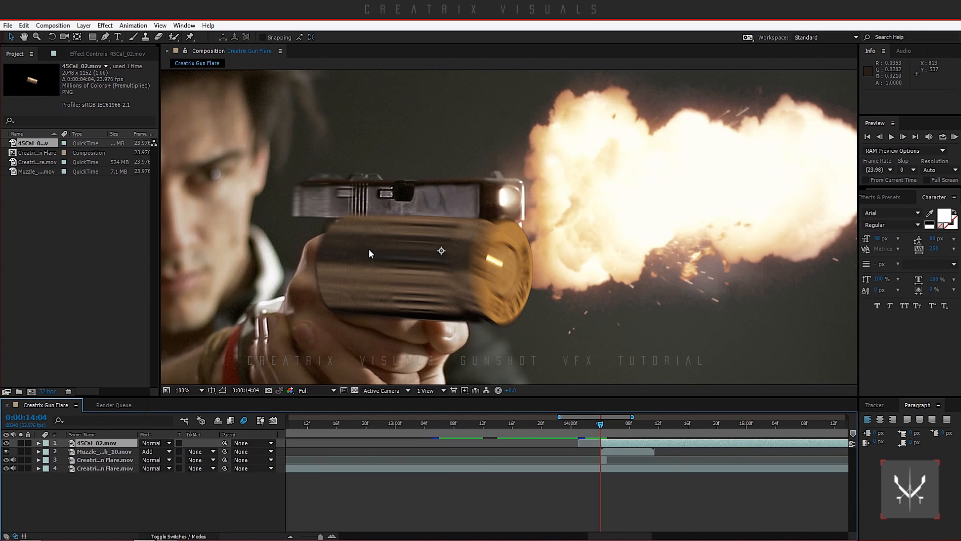
- Scale the 45Cal_02 layer to 20% and move the shell onto the pistol's ejection port, at about 861, 417
{"action": "key", "text": "s"}
{"action": "left_click", "coordinate": [155, 451]}
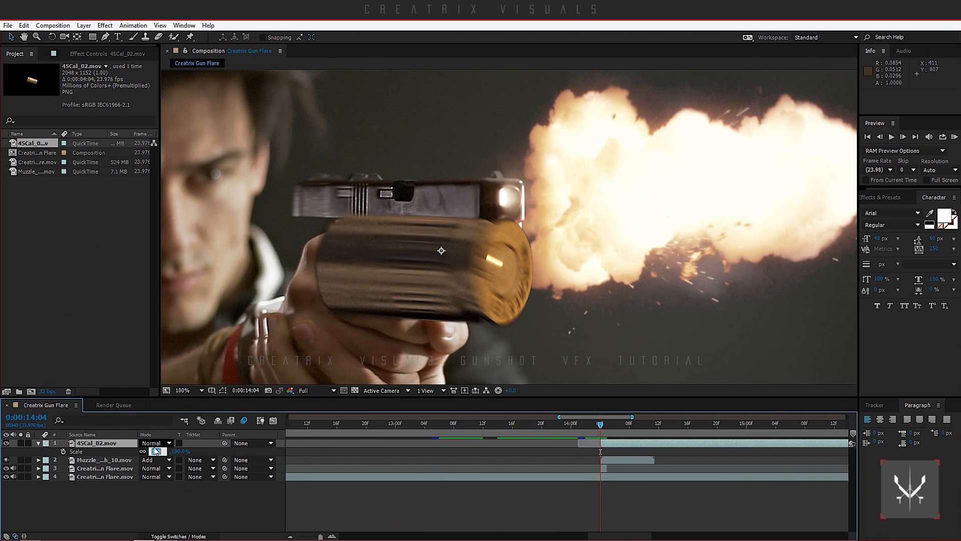
{"action": "type", "text": "20"}
{"action": "key", "text": "Return"}
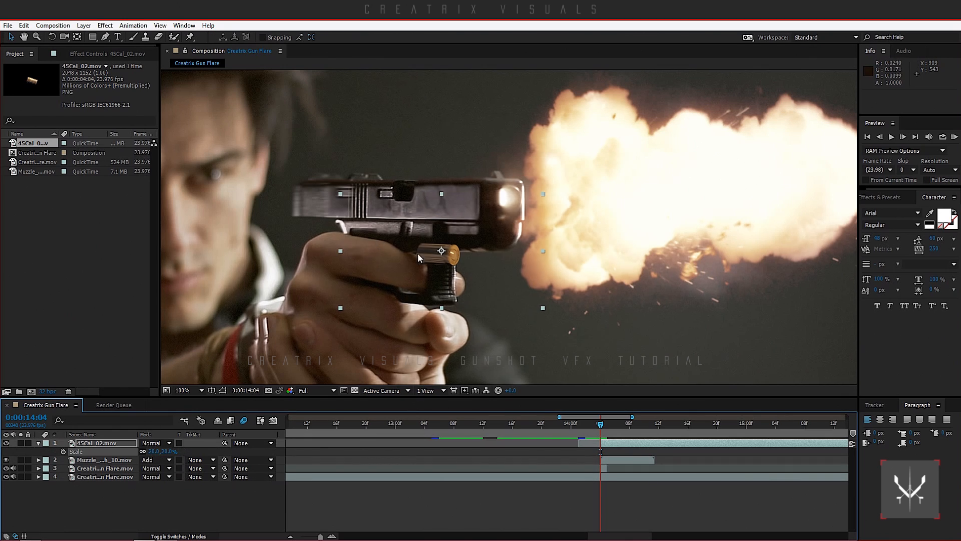
{"action": "left_click_drag", "start_coordinate": [432, 262], "coordinate": [382, 200]}
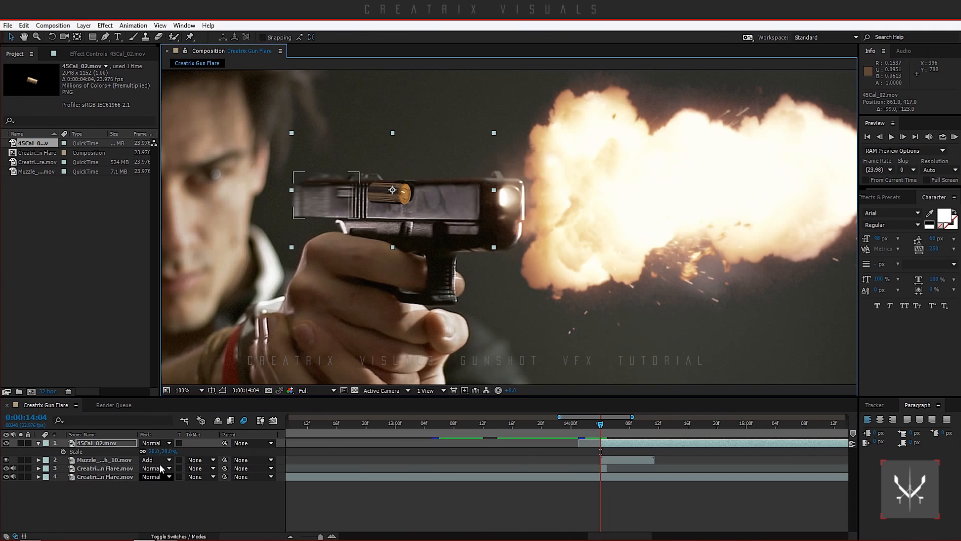
- Reduce the shell layer's scale to 17% and check its size against the pistol
{"action": "left_click", "coordinate": [154, 451]}
{"action": "type", "text": "17"}
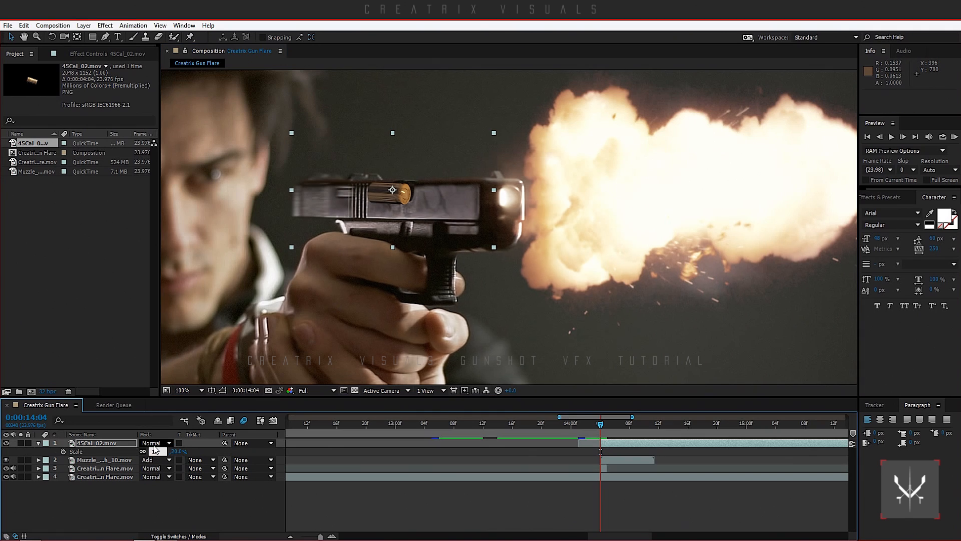
{"action": "key", "text": "Return"}
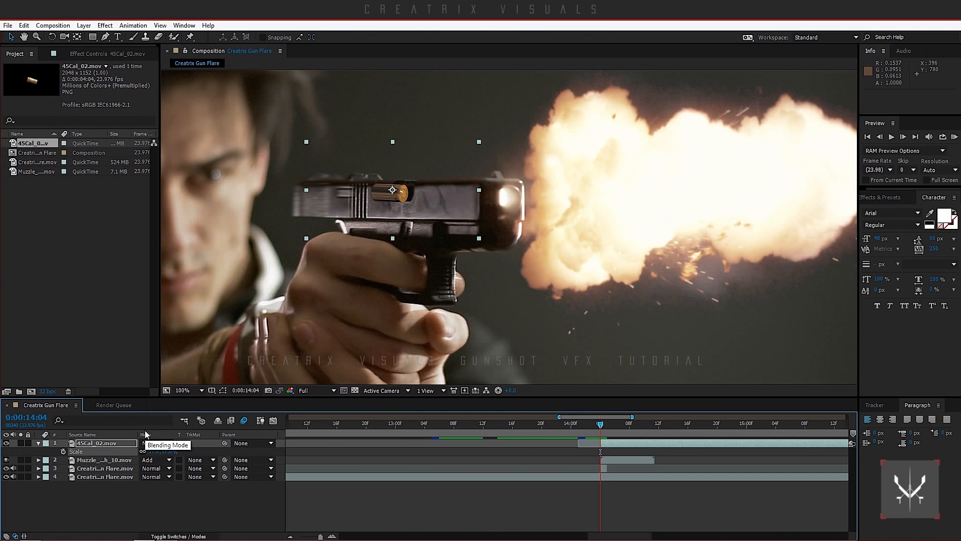
{"action": "key", "text": "period"}
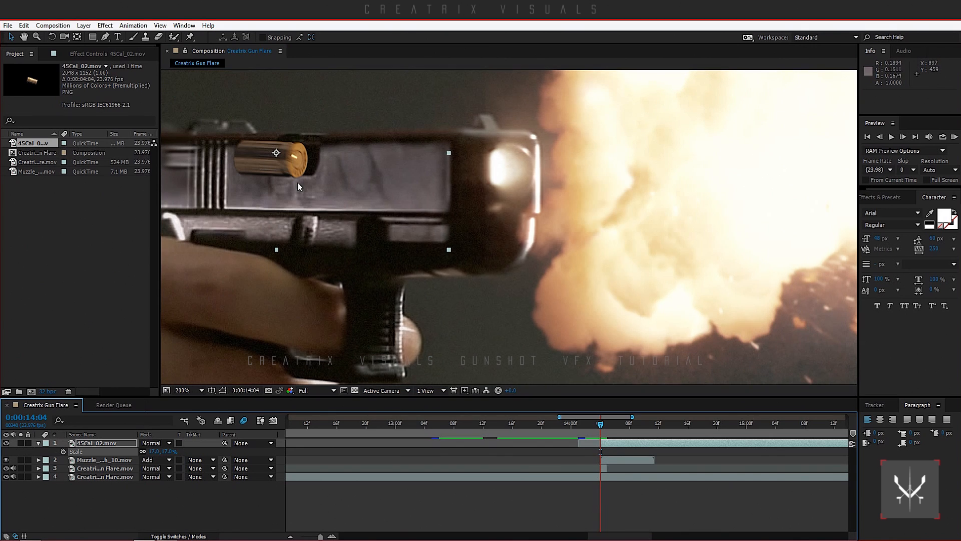
{"action": "scroll", "coordinate": [297, 182], "scroll_direction": "down", "scroll_amount": 4}
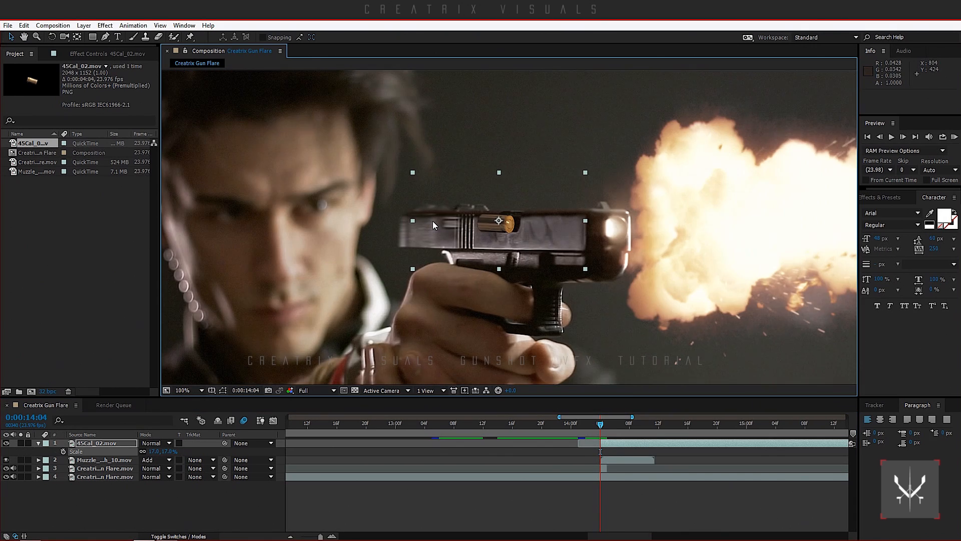
{"action": "key", "text": "comma"}
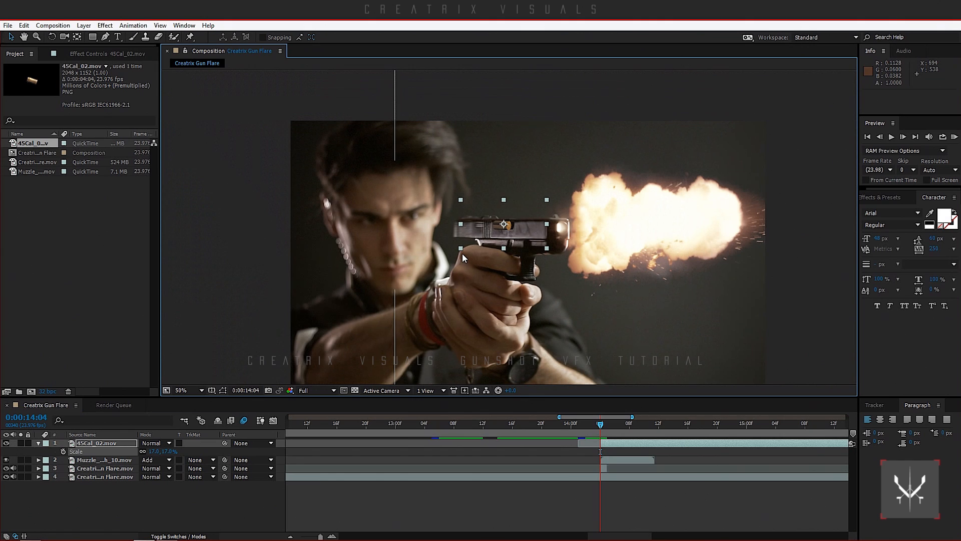
- Apply a Curves effect to the 45Cal_02 layer and raise the RGB curve's midtones to brighten the shell
{"action": "key", "text": "period"}
{"action": "key", "text": "period"}
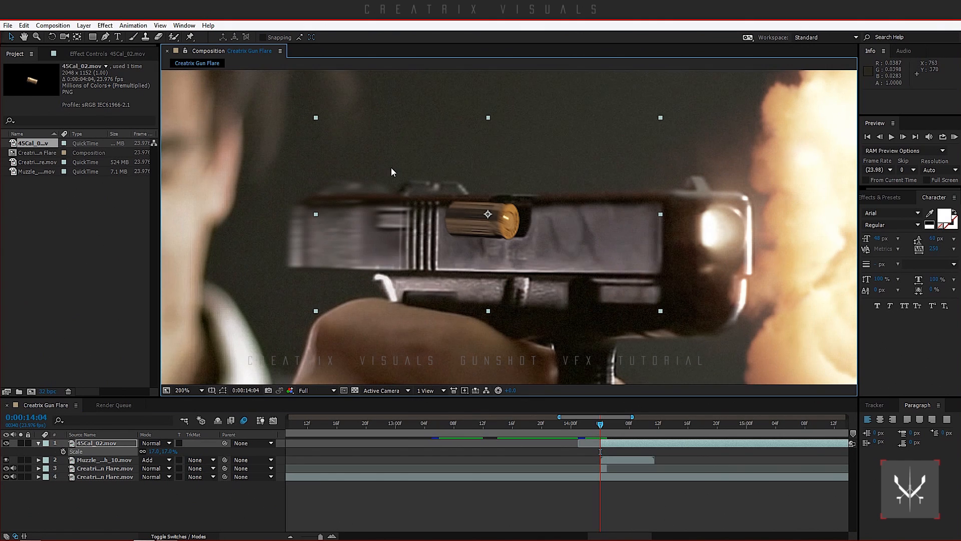
{"action": "left_click", "coordinate": [107, 25]}
{"action": "mouse_move", "coordinate": [170, 127]}
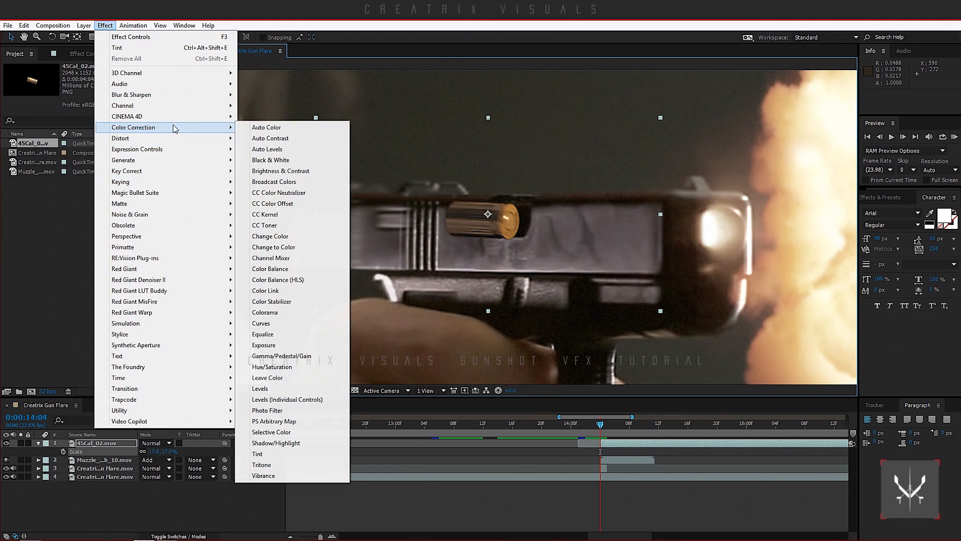
{"action": "left_click", "coordinate": [265, 324]}
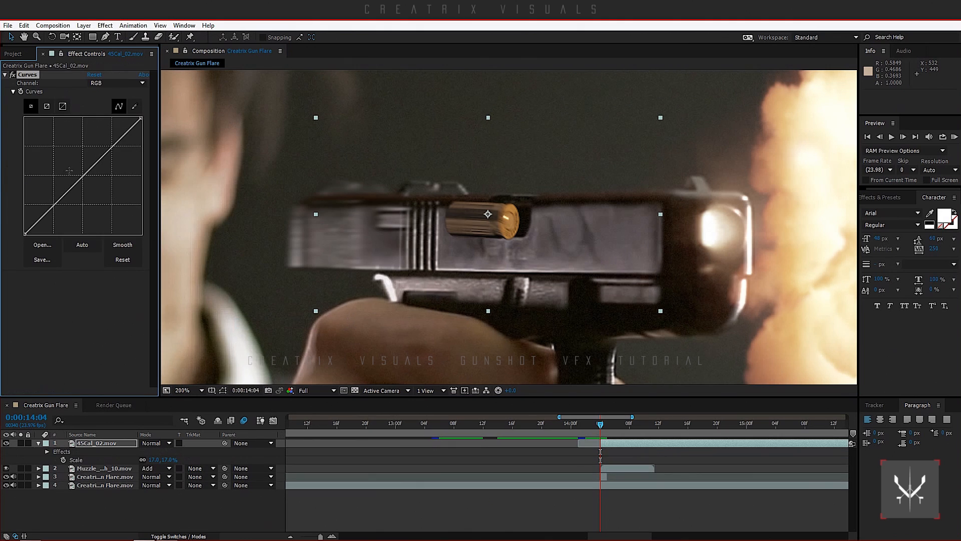
{"action": "left_click_drag", "start_coordinate": [70, 170], "coordinate": [68, 165]}
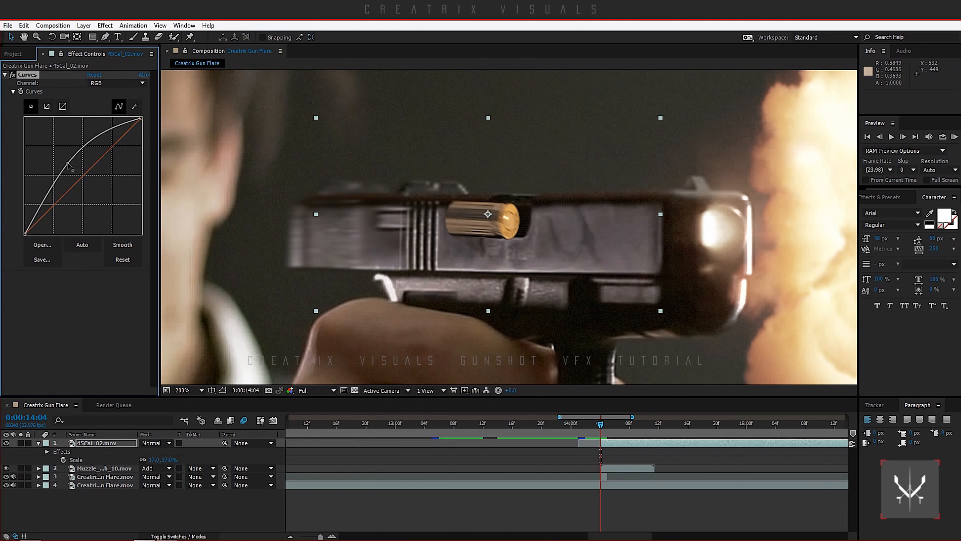
- Add a Tint effect to the 45Cal_02 layer and set Amount to Tint to 10%
{"action": "left_click", "coordinate": [105, 25]}
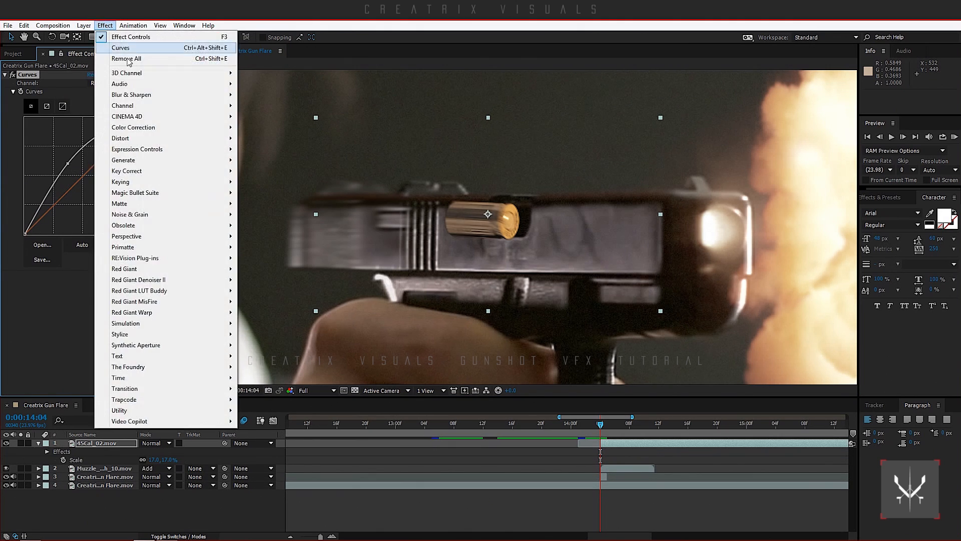
{"action": "mouse_move", "coordinate": [151, 128]}
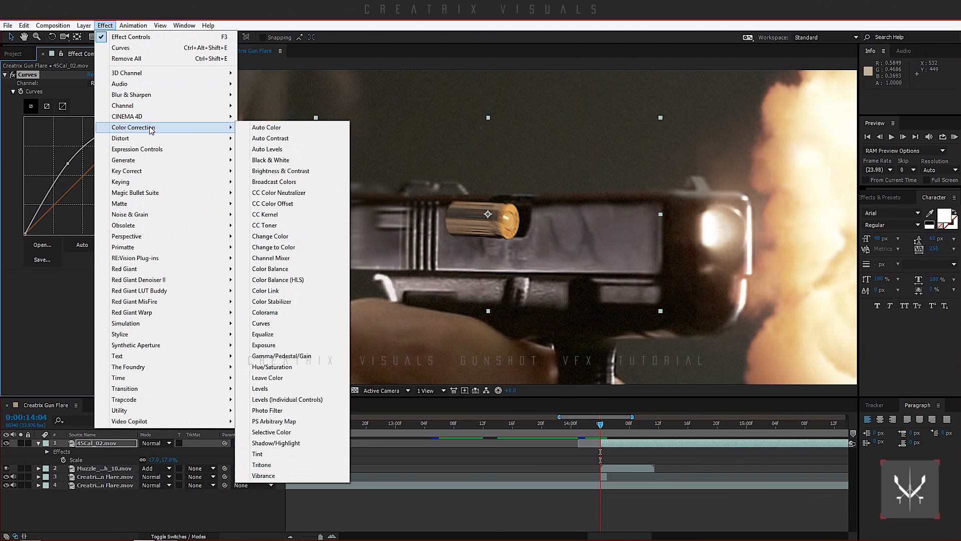
{"action": "left_click", "coordinate": [300, 457]}
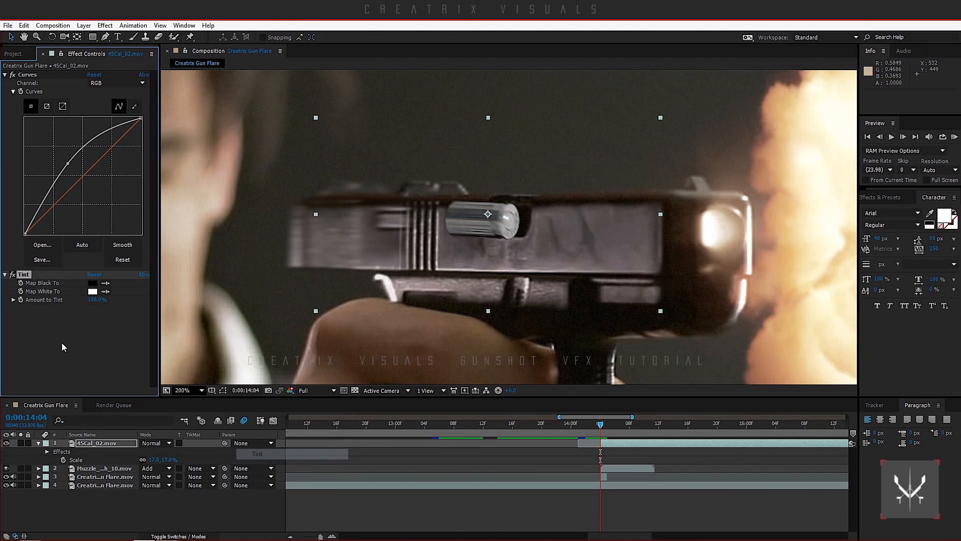
{"action": "left_click", "coordinate": [95, 300]}
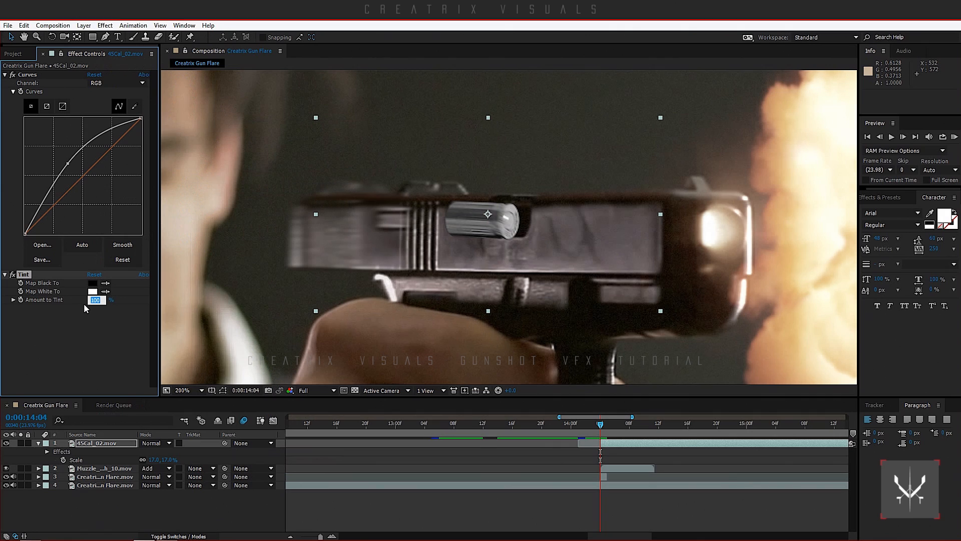
{"action": "type", "text": "10"}
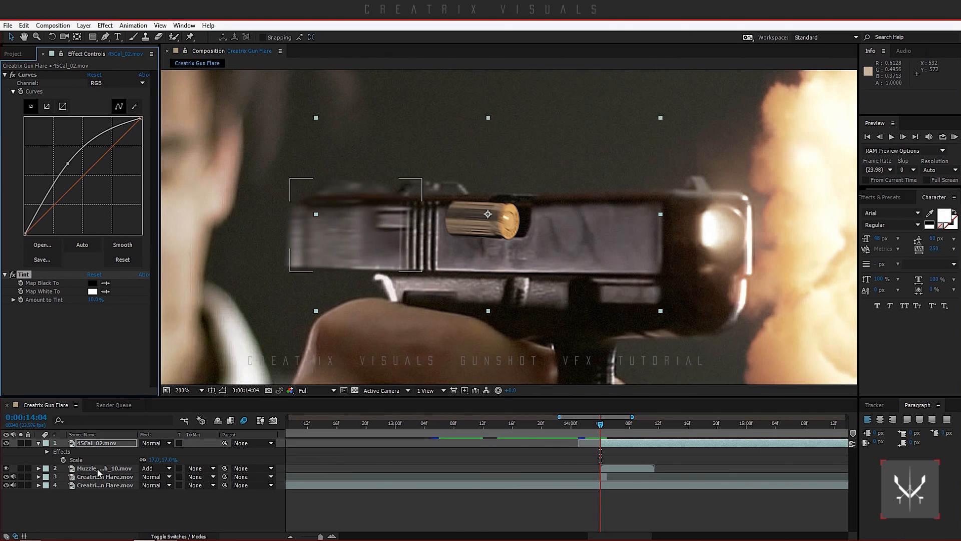
- Set a starting Position keyframe on the 45Cal_02 layer at 0:00:14:04, with the shell at the ejection port
{"action": "left_click", "coordinate": [37, 442]}
{"action": "left_click", "coordinate": [100, 488]}
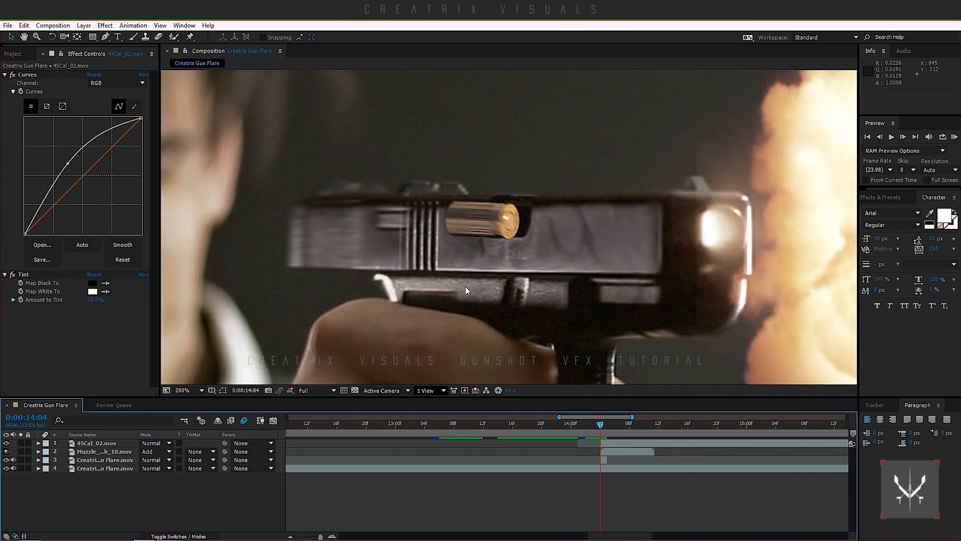
{"action": "scroll", "coordinate": [461, 286], "scroll_direction": "down", "scroll_amount": 4}
{"action": "scroll", "coordinate": [455, 289], "scroll_direction": "up", "scroll_amount": 2}
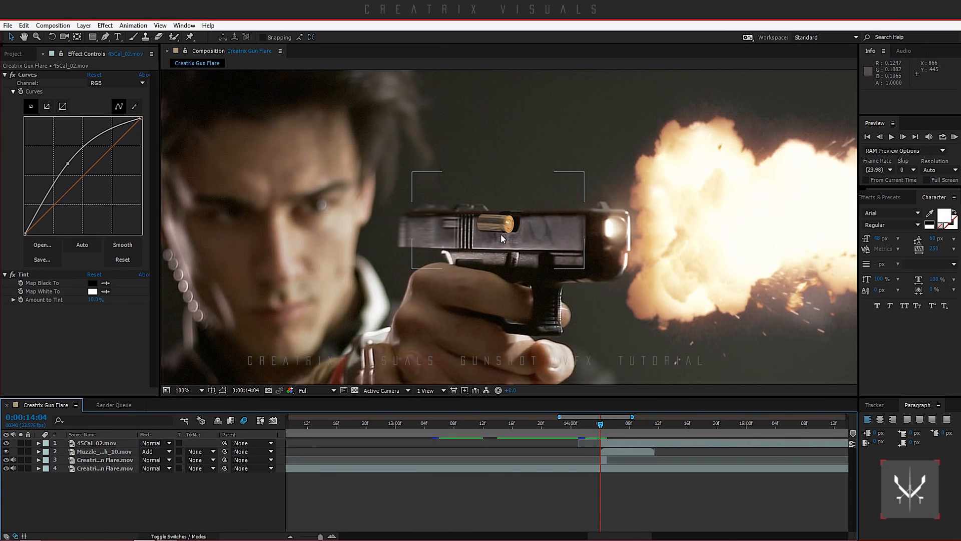
{"action": "scroll", "coordinate": [501, 233], "scroll_direction": "down", "scroll_amount": 2}
{"action": "key", "text": "slash"}
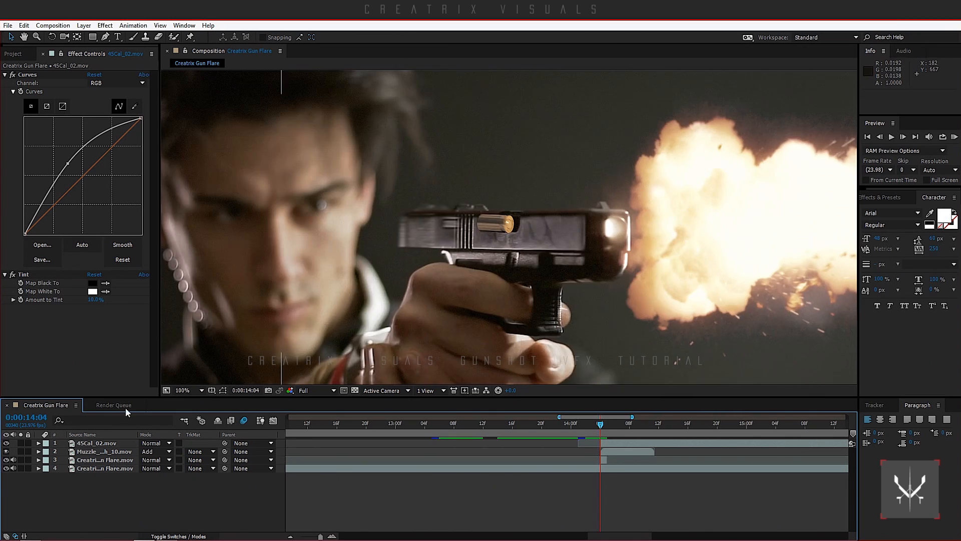
{"action": "left_click", "coordinate": [124, 443]}
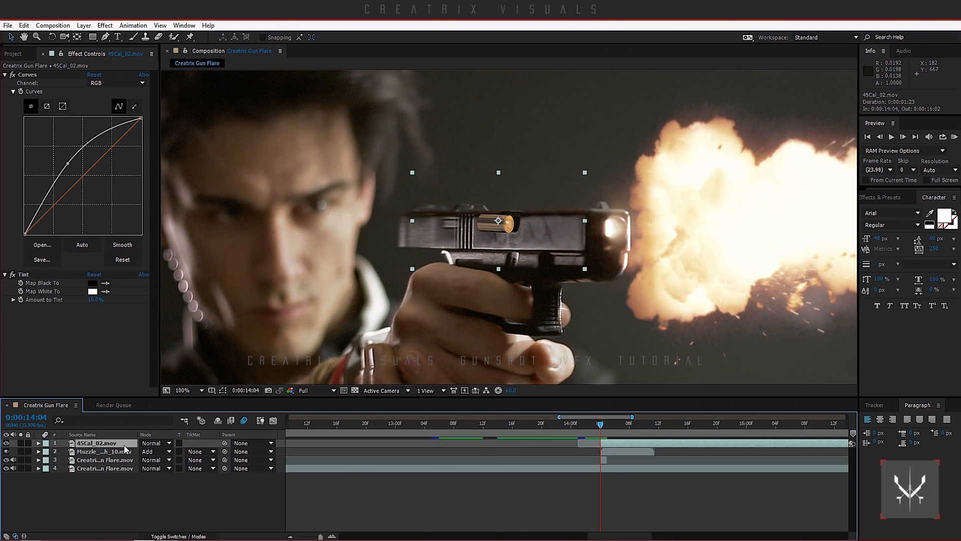
{"action": "key", "text": "p"}
{"action": "left_click", "coordinate": [64, 452]}
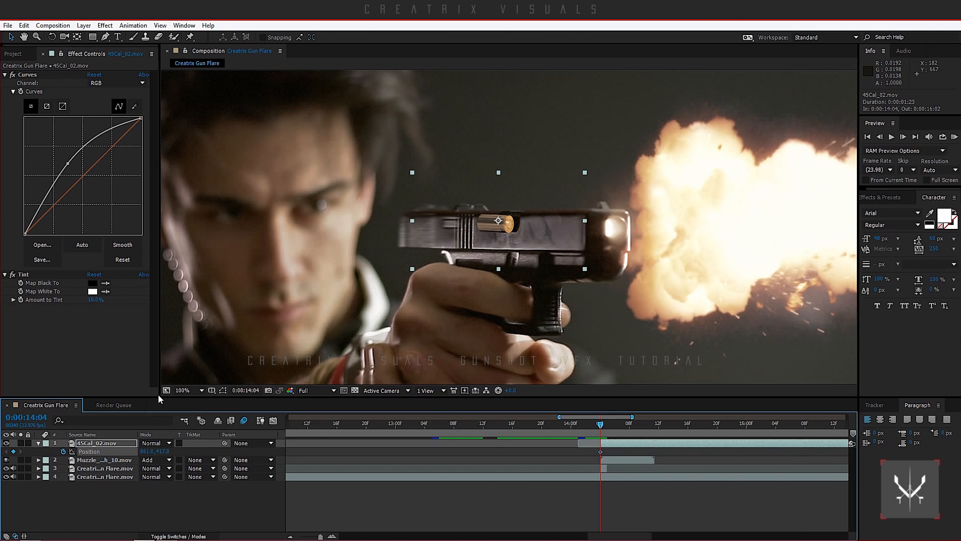
- Move the shell beyond the shot's left edge to about -279, 681 at 0:00:14:07 and bend the end of its motion path upward
{"action": "key", "text": "space"}
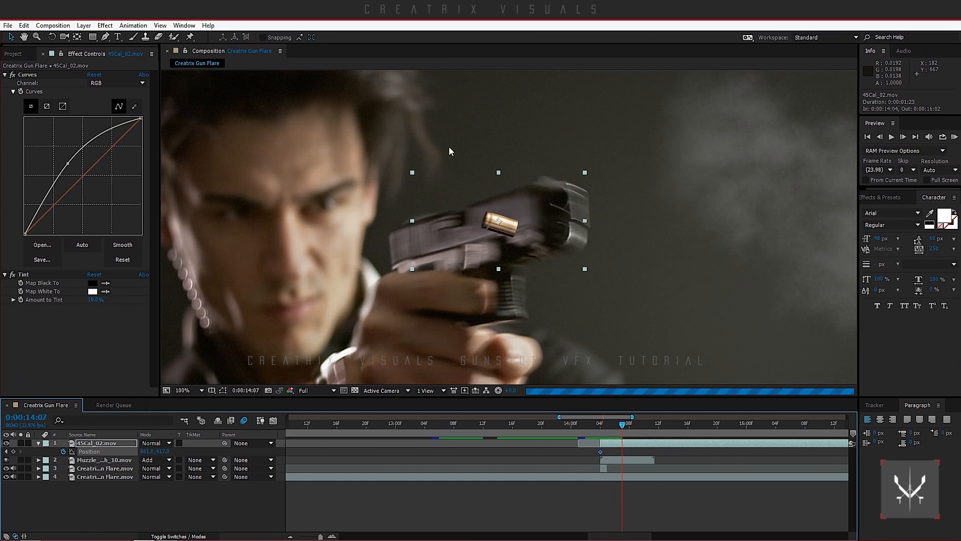
{"action": "key", "text": "comma"}
{"action": "key", "text": "comma"}
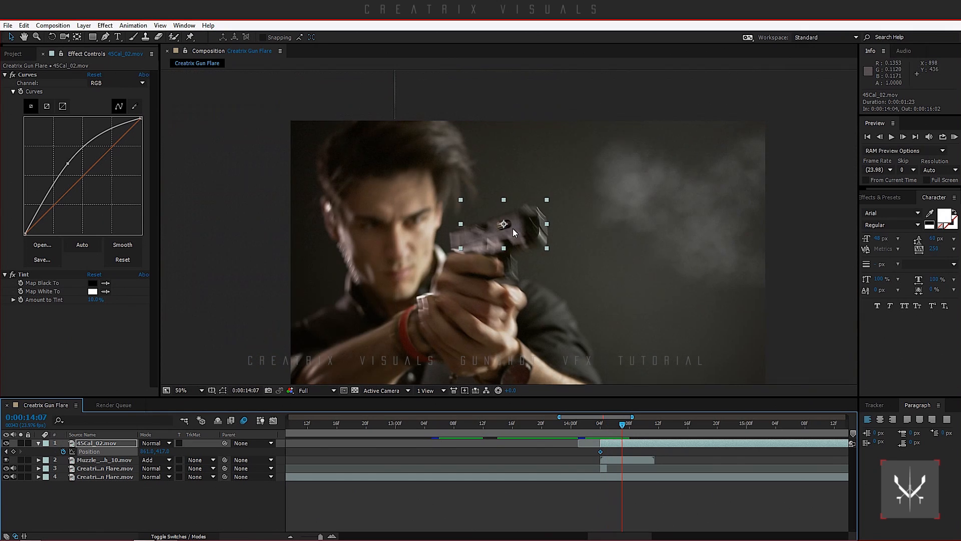
{"action": "left_click_drag", "start_coordinate": [513, 228], "coordinate": [330, 204]}
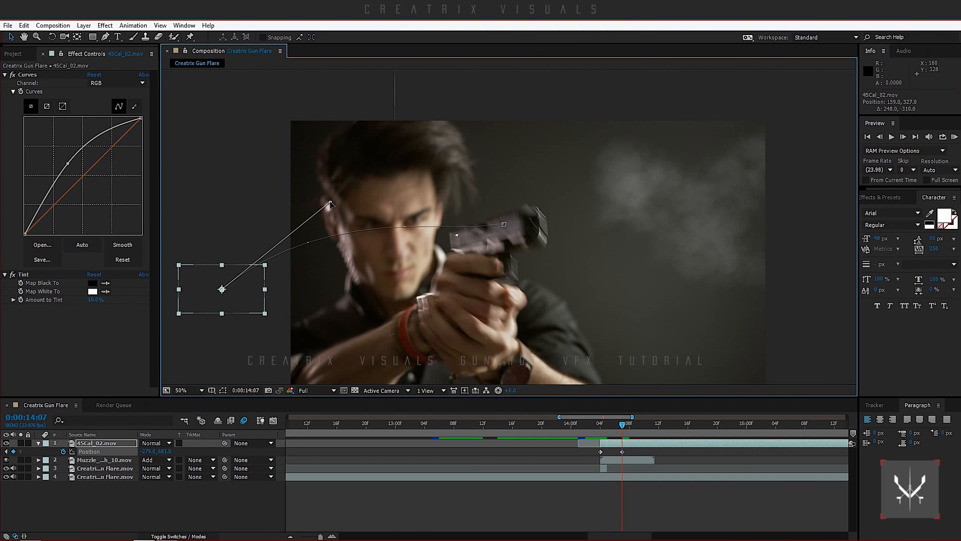
- Bend the start of the shell's motion path at 0:00:14:04 upward into an arc and check the in-between frames
{"action": "left_click", "coordinate": [602, 425]}
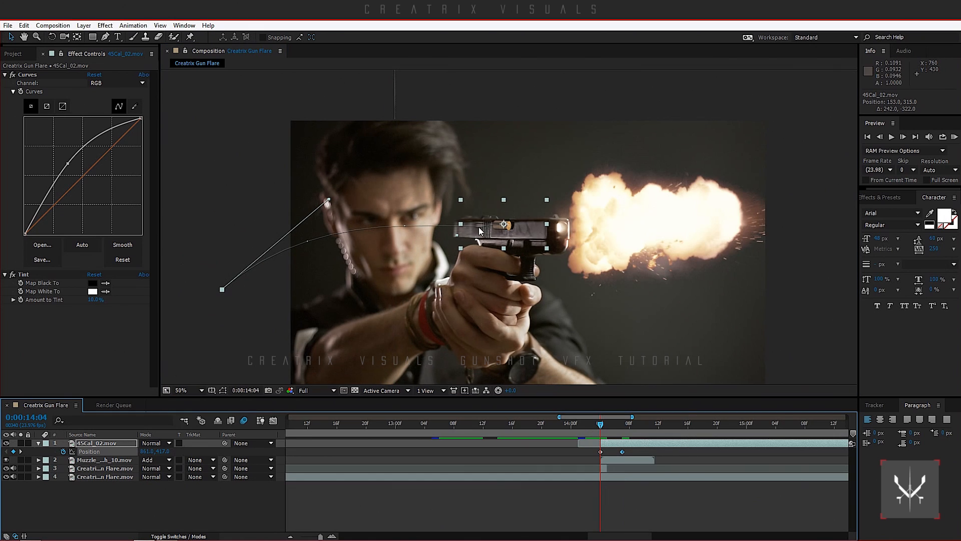
{"action": "left_click_drag", "start_coordinate": [504, 223], "coordinate": [422, 156]}
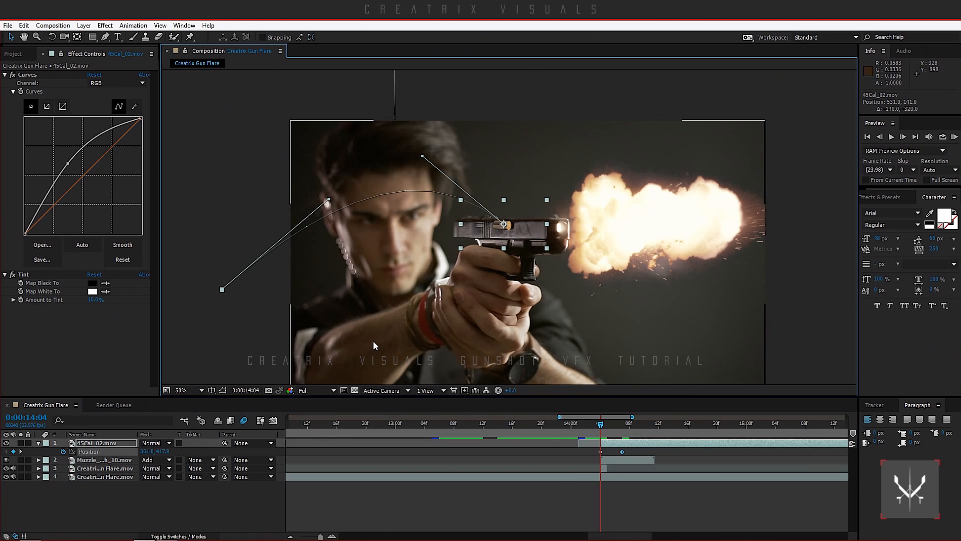
{"action": "key", "text": "Page_Down"}
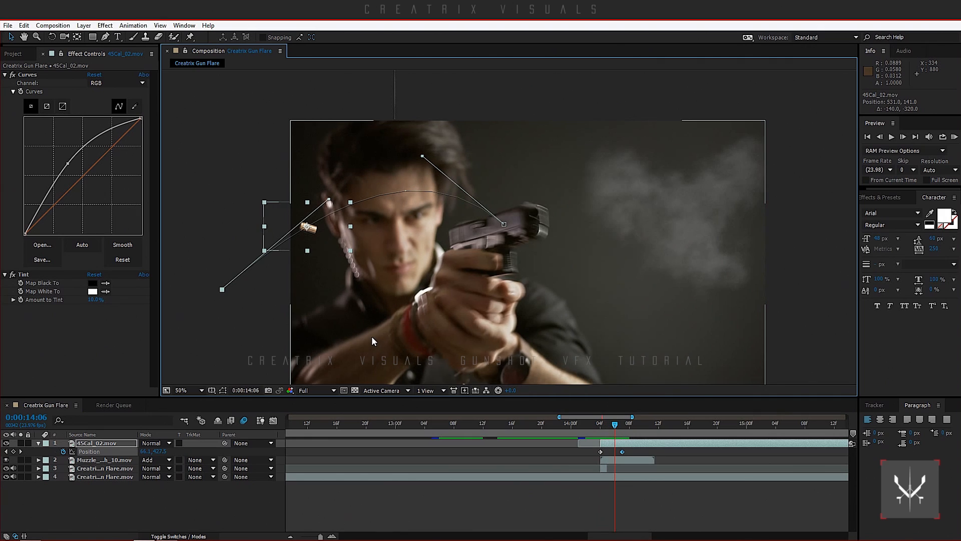
{"action": "key", "text": "Page_Up"}
{"action": "key", "text": "Page_Up"}
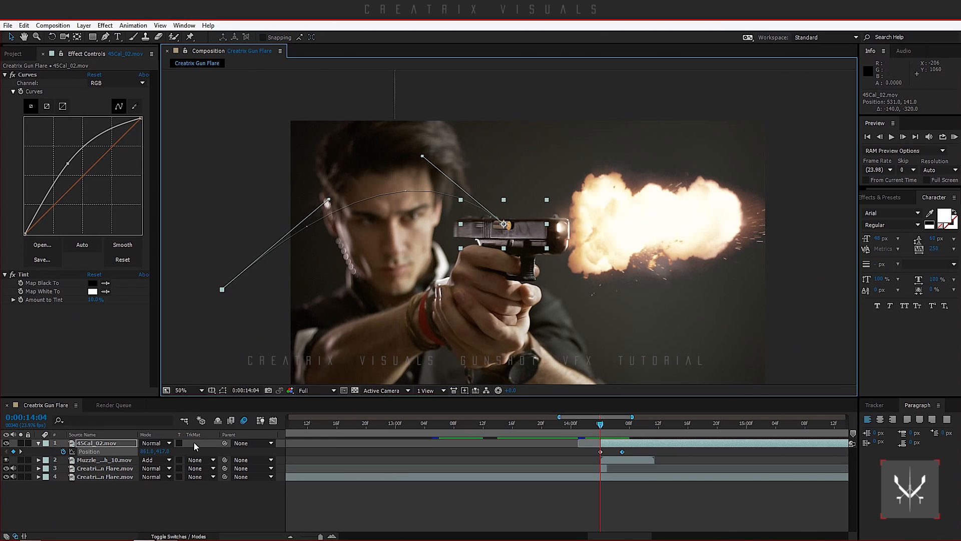
- Enable motion blur on the 45Cal_02 layer and inspect the blurred shell at the ejection port
{"action": "left_click", "coordinate": [179, 537]}
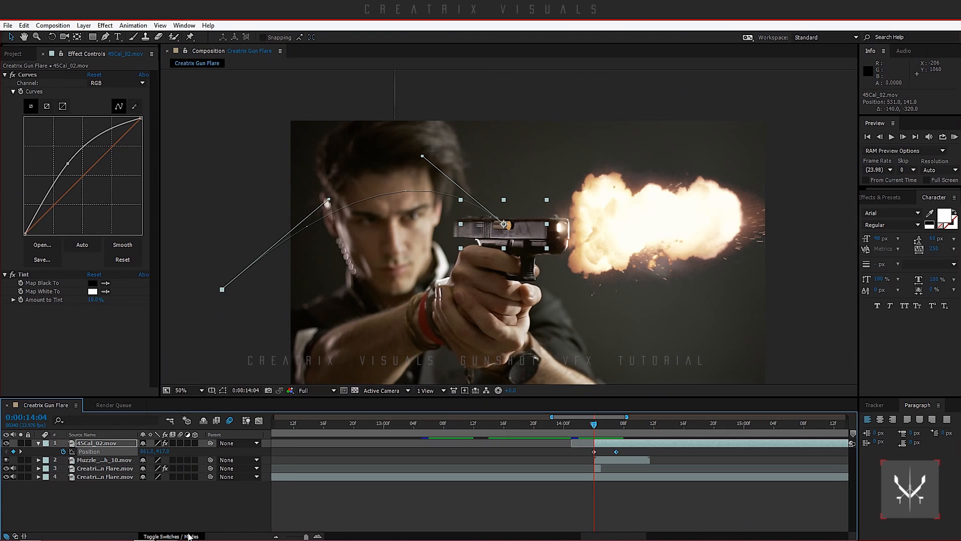
{"action": "left_click", "coordinate": [178, 443]}
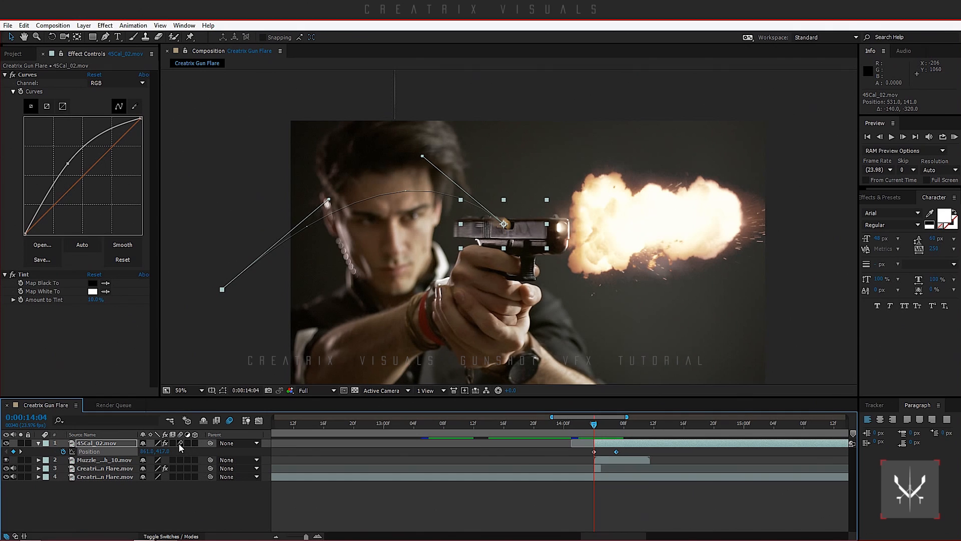
{"action": "key", "text": "period"}
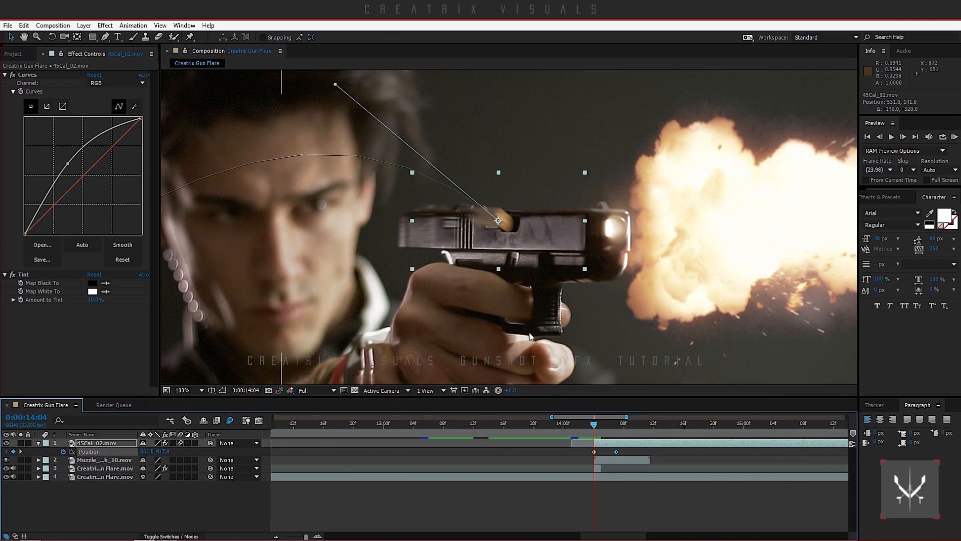
{"action": "key", "text": "comma"}
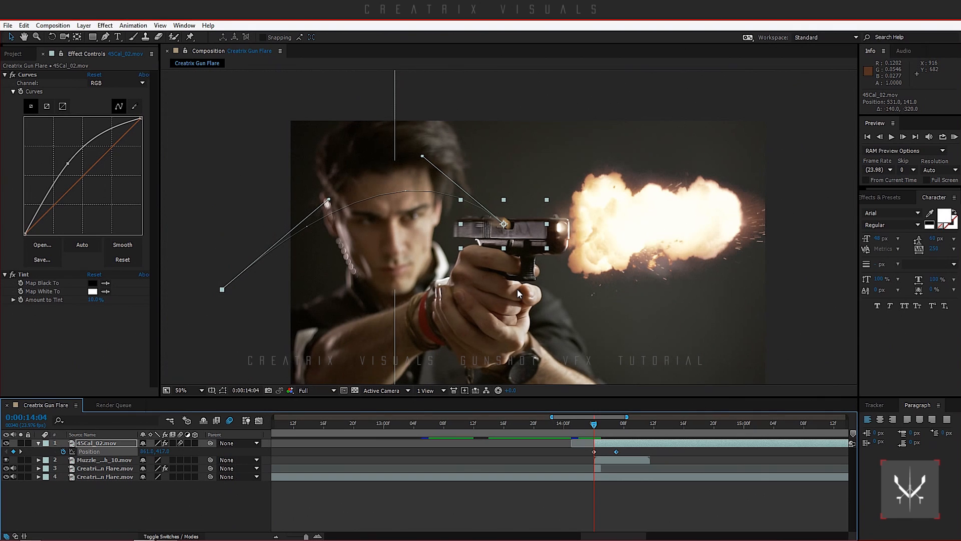
{"action": "key", "text": "period"}
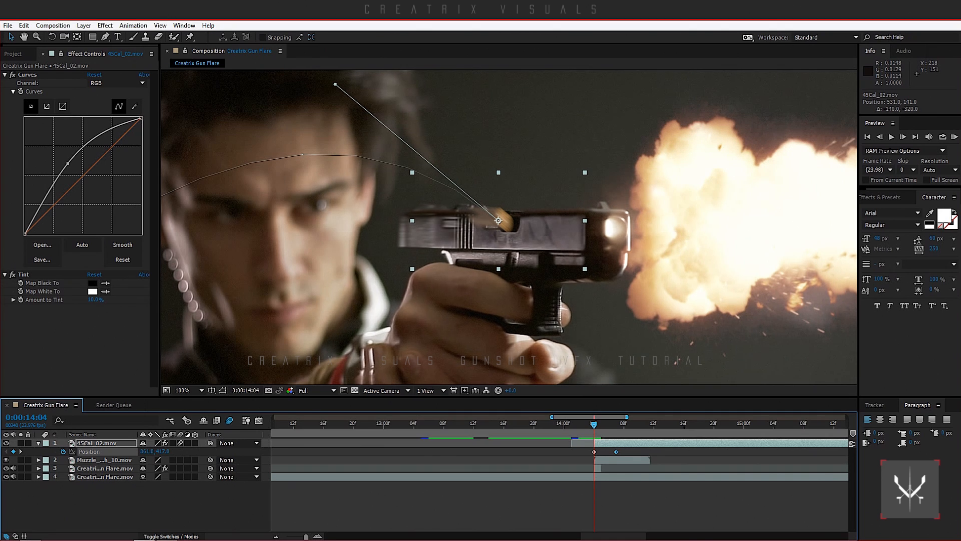
- Review the motion blur shutter and sample values in the composition's advanced settings
{"action": "left_click", "coordinate": [53, 25]}
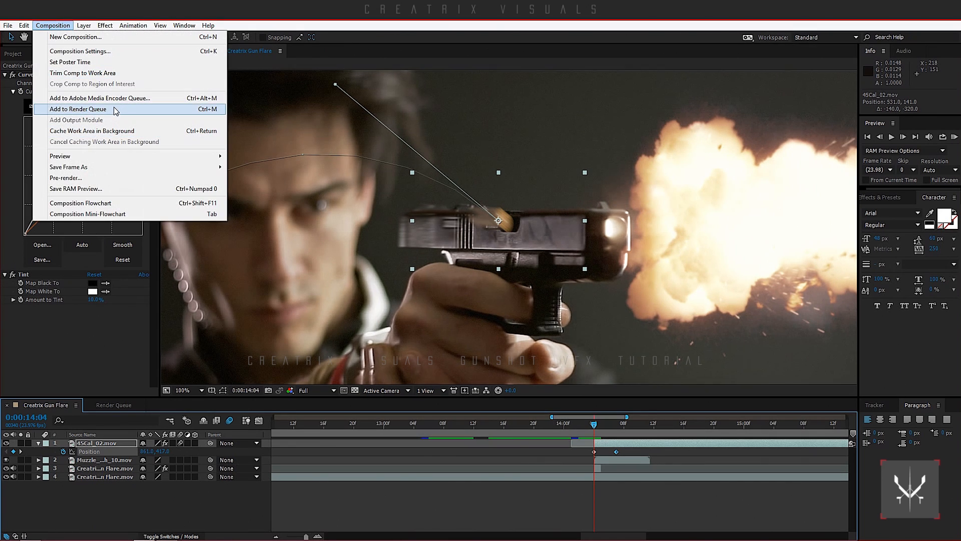
{"action": "left_click", "coordinate": [138, 52]}
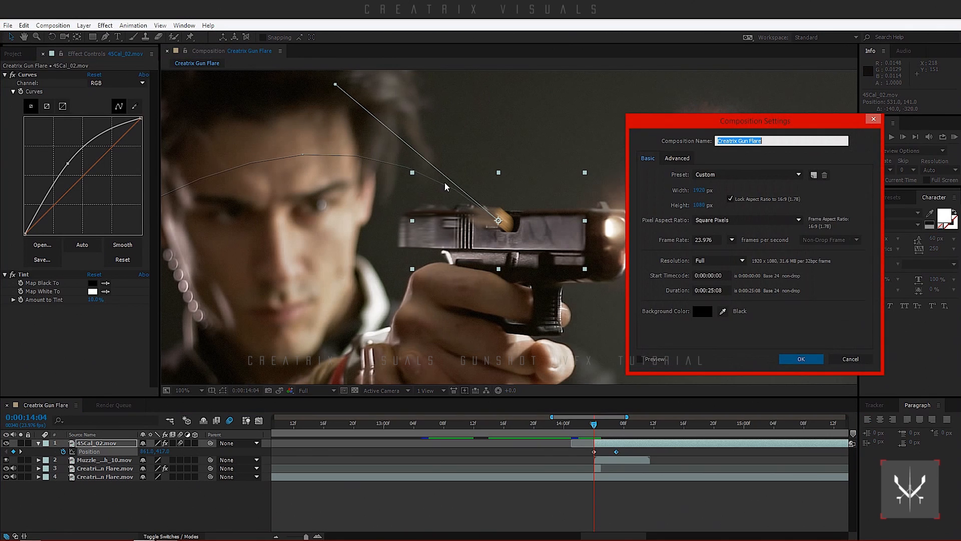
{"action": "left_click", "coordinate": [678, 158]}
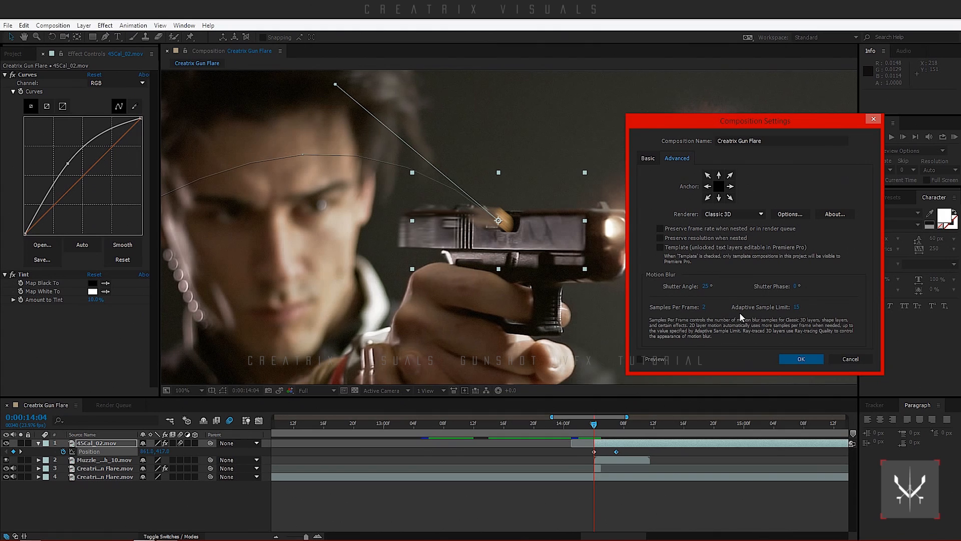
{"action": "left_click", "coordinate": [802, 360]}
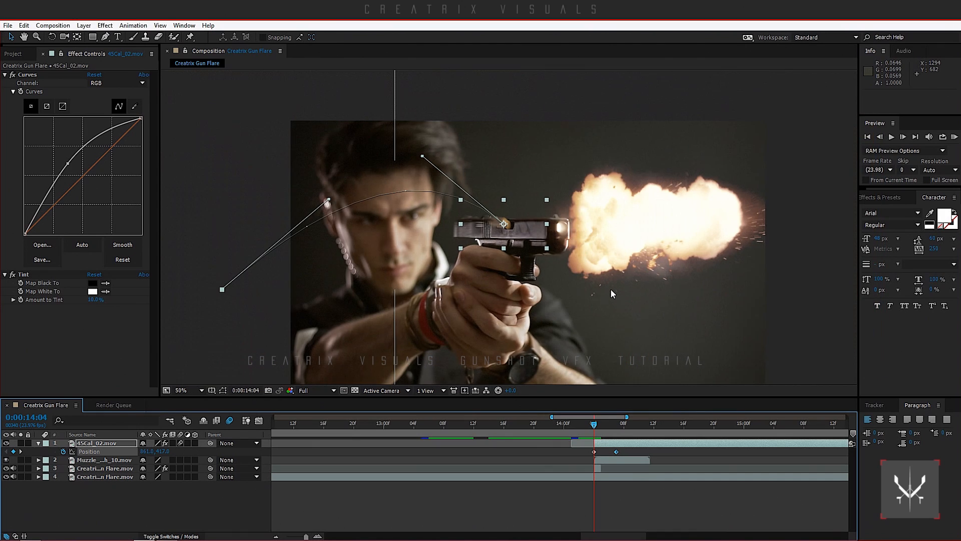
- Check the blurred shell through 0:00:14:06 and set the work area's start to 0:00:13:06
{"action": "key", "text": "Page_Down"}
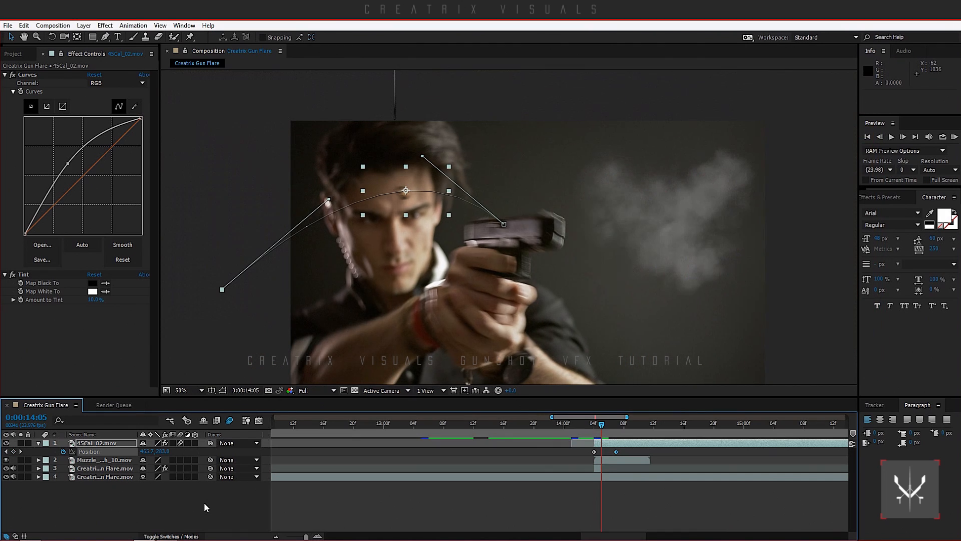
{"action": "key", "text": "Page_Down"}
{"action": "left_click", "coordinate": [203, 506]}
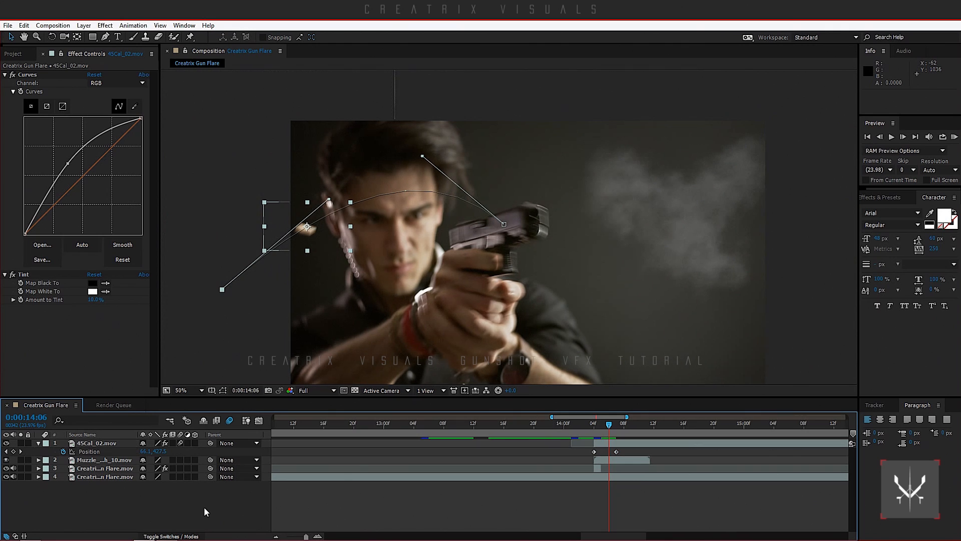
{"action": "key", "text": "Page_Up"}
{"action": "key", "text": "Page_Up"}
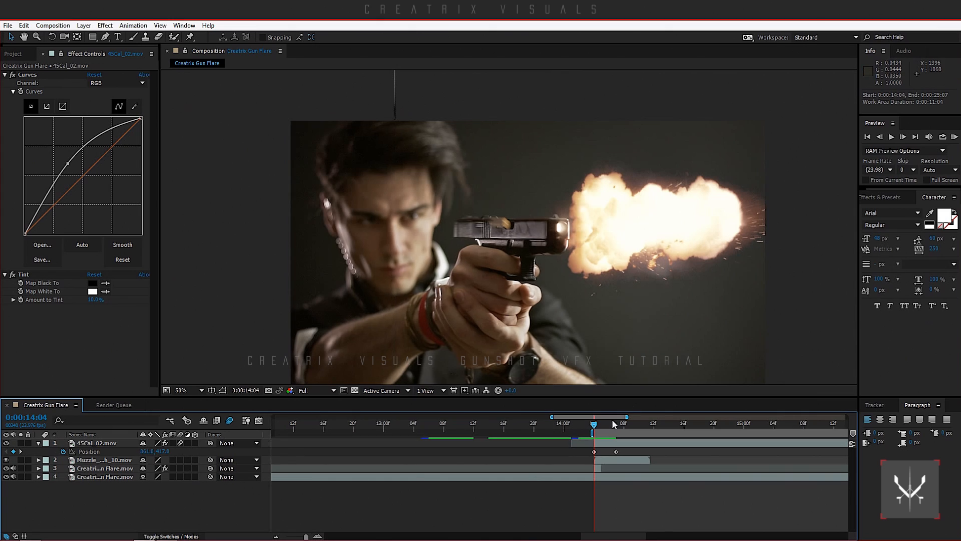
{"action": "left_click_drag", "start_coordinate": [592, 433], "coordinate": [427, 433]}
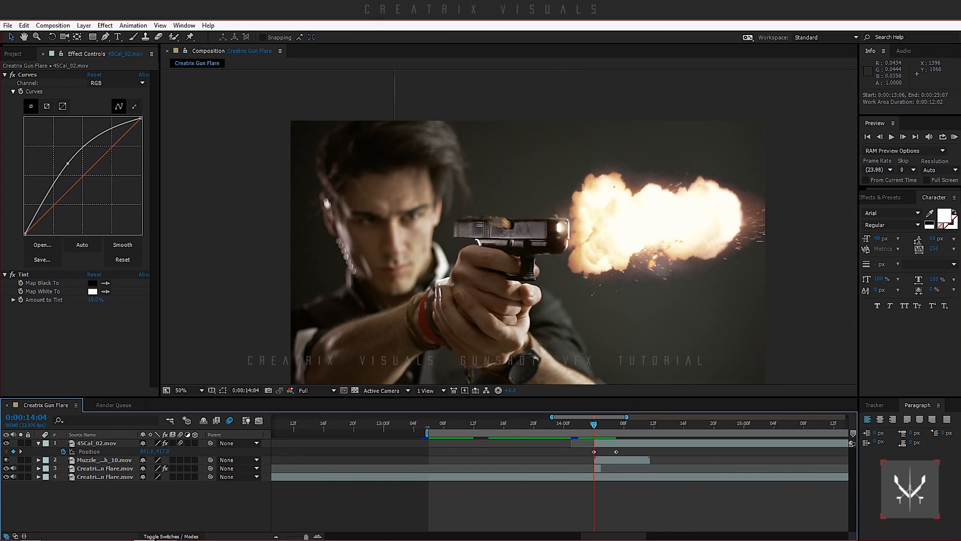
- Import the Cell Smoke.avi clip from the Muzzle VFX folder into the project
{"action": "left_click", "coordinate": [13, 54]}
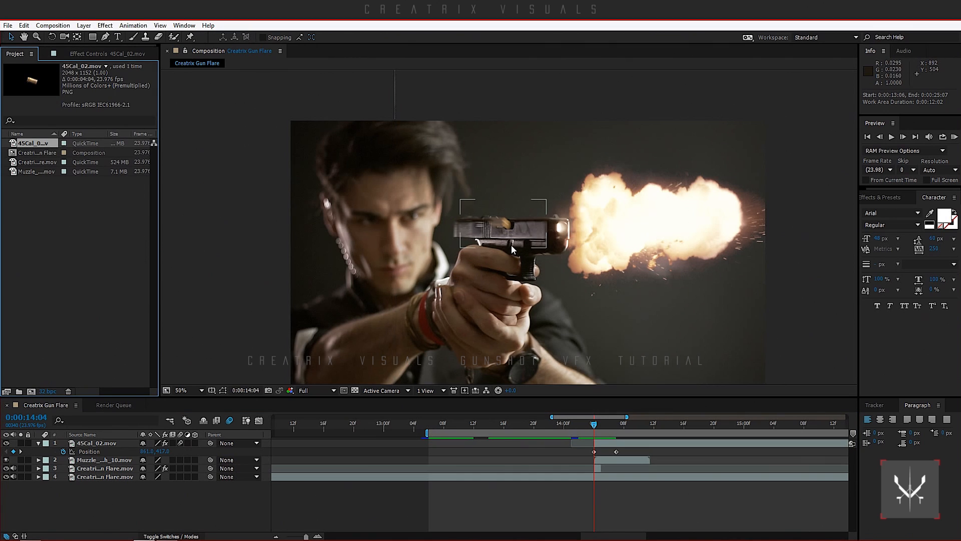
{"action": "scroll", "coordinate": [506, 236], "scroll_direction": "up", "scroll_amount": 1}
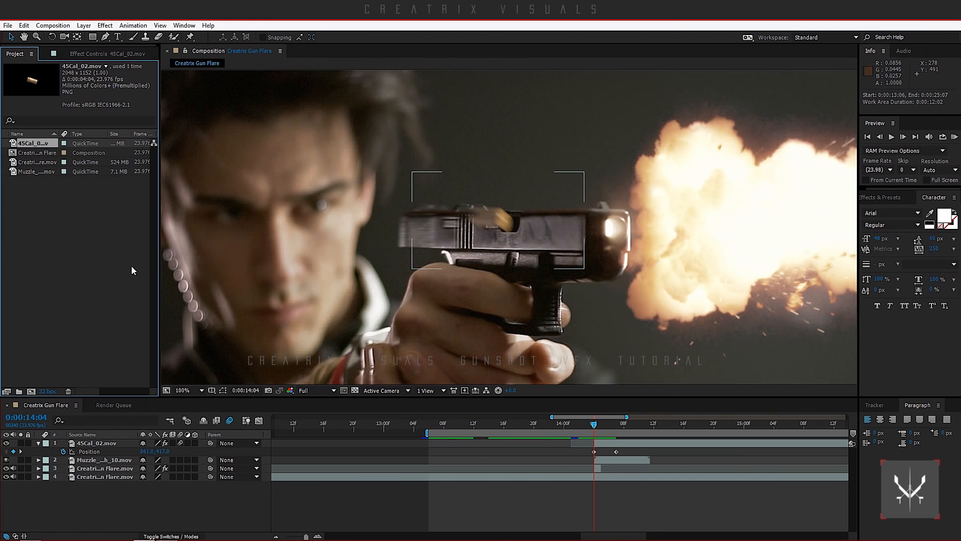
{"action": "left_click", "coordinate": [21, 261]}
{"action": "left_click", "coordinate": [30, 533]}
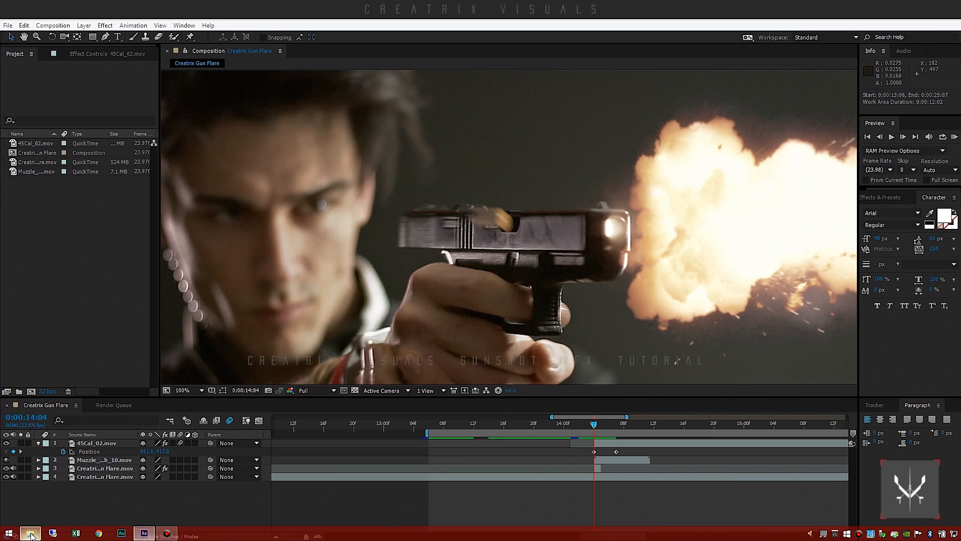
{"action": "left_click_drag", "start_coordinate": [319, 253], "coordinate": [38, 233]}
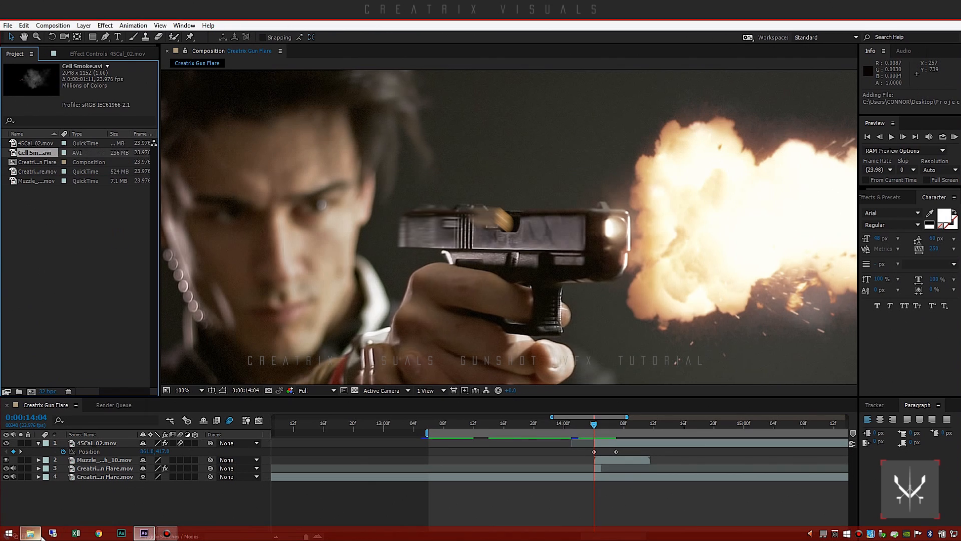
- Import Automatic_Fire_02.mov from the Muzzle VFX folder and create a new composition from it
{"action": "left_click", "coordinate": [30, 533]}
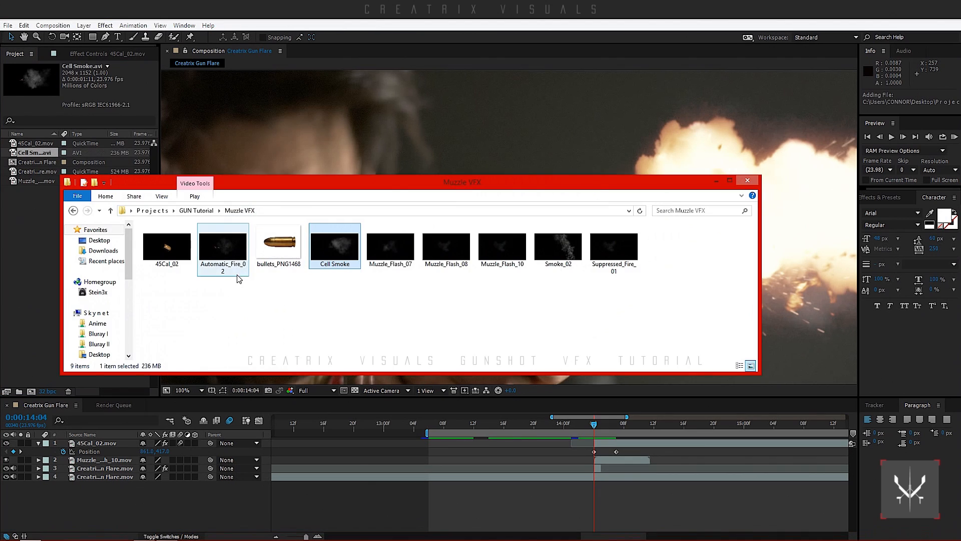
{"action": "left_click_drag", "start_coordinate": [229, 258], "coordinate": [42, 280]}
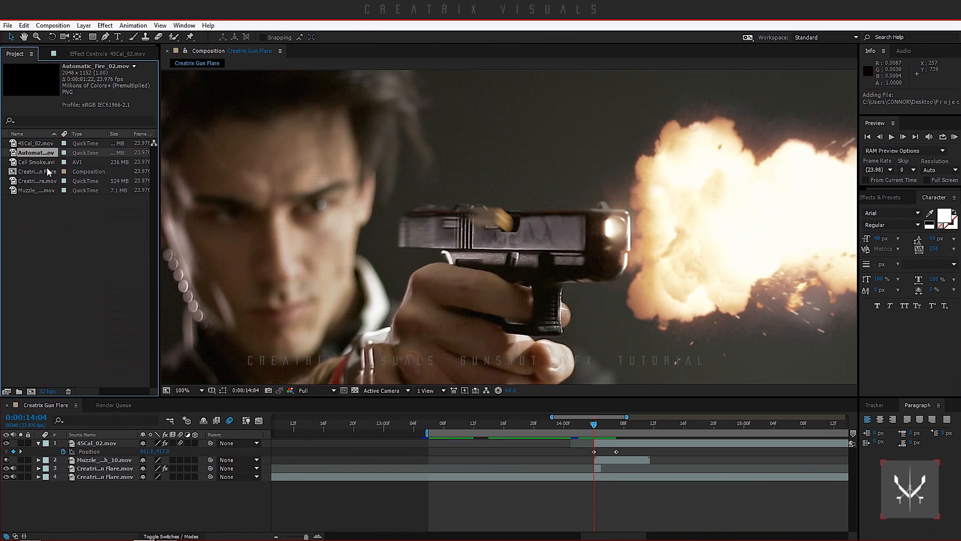
{"action": "left_click_drag", "start_coordinate": [35, 392], "coordinate": [31, 391]}
{"action": "key", "text": "comma"}
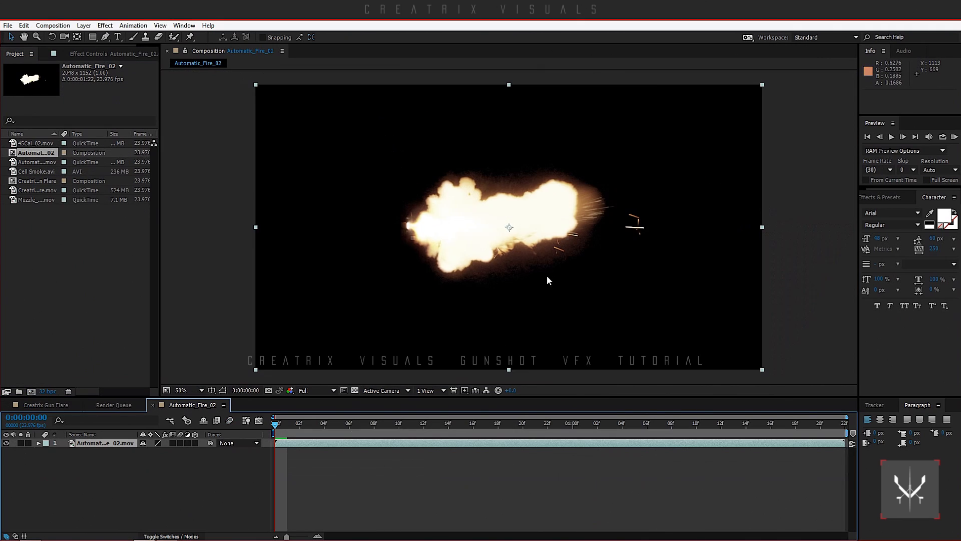
- Trim the start of the Automatic_Fire_02 layer at 0:00:00:10 and slide the layer back to begin at 0:00:00:00
{"action": "left_click_drag", "start_coordinate": [275, 425], "coordinate": [396, 440]}
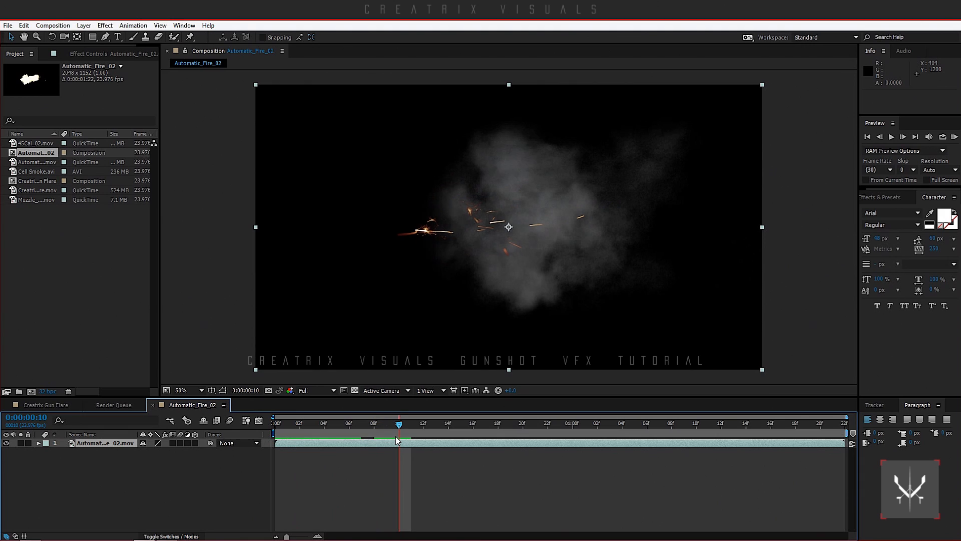
{"action": "key", "text": "alt+bracketleft"}
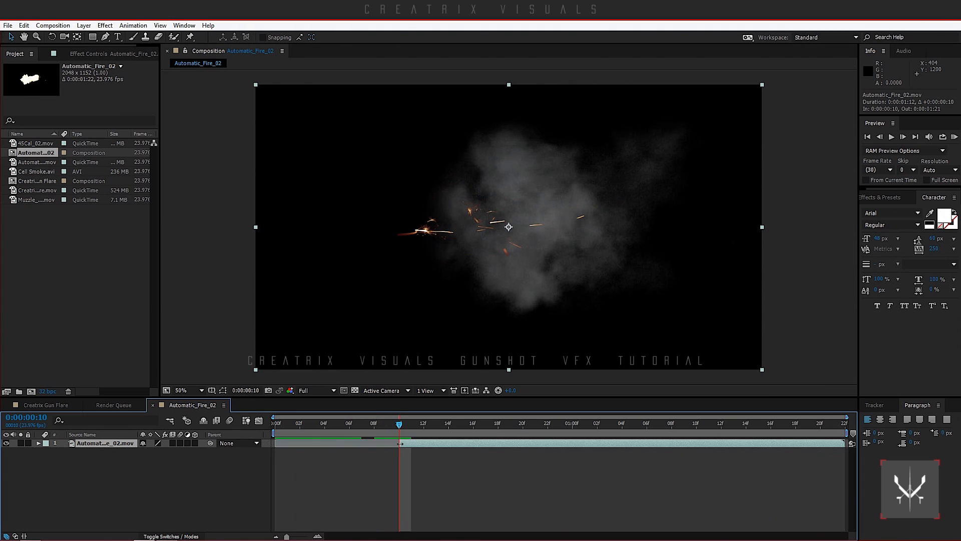
{"action": "left_click_drag", "start_coordinate": [419, 443], "coordinate": [296, 444]}
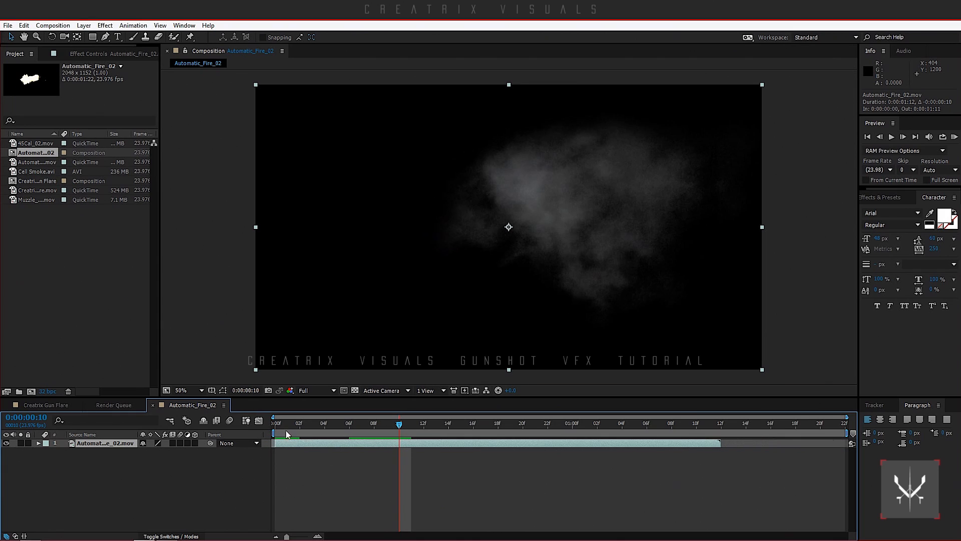
- Cut one more frame off the Automatic_Fire_02 layer's start and remove the muzzle-flash frame by splitting at 0:00:00:01 and closing the gap
{"action": "left_click", "coordinate": [281, 424]}
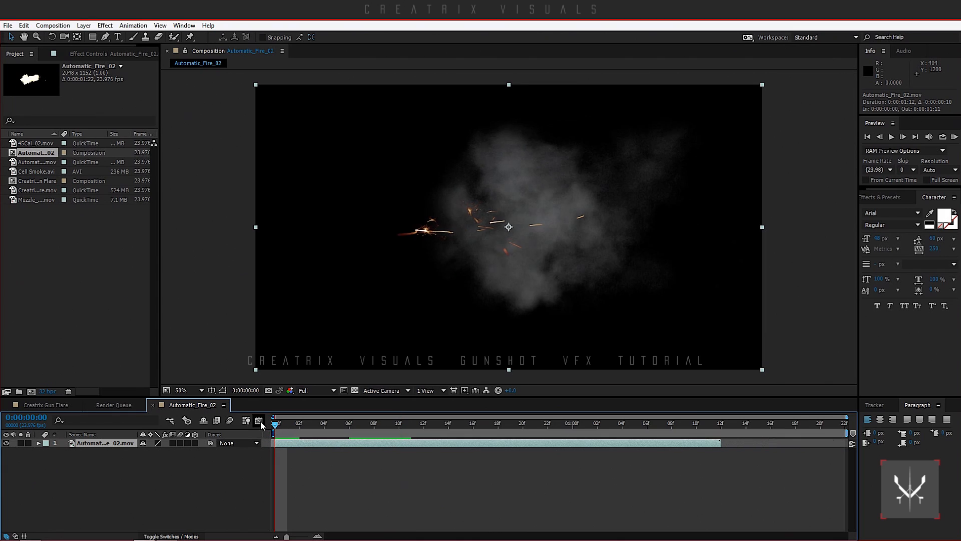
{"action": "key", "text": "Page_Down"}
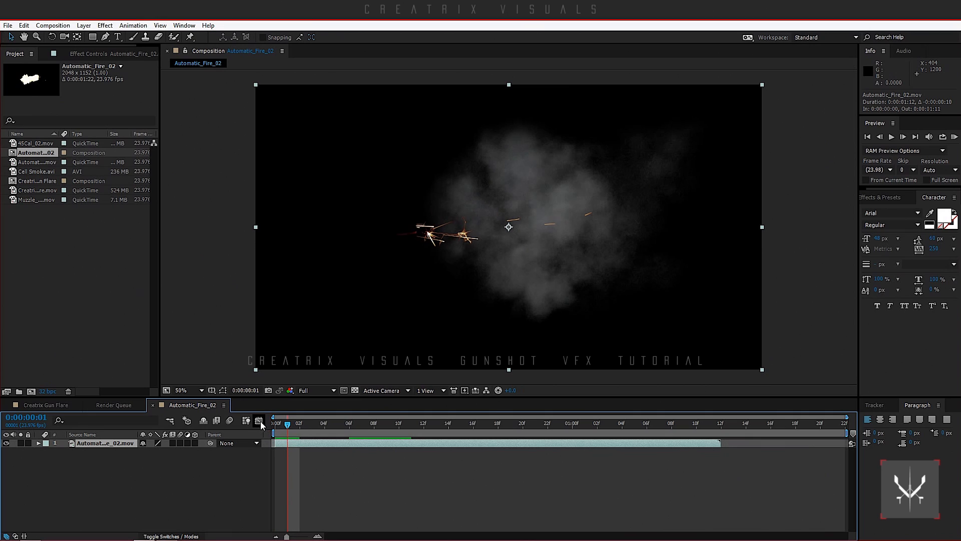
{"action": "key", "text": "Page_Down"}
{"action": "key", "text": "Page_Up"}
{"action": "left_click_drag", "start_coordinate": [301, 444], "coordinate": [290, 445]}
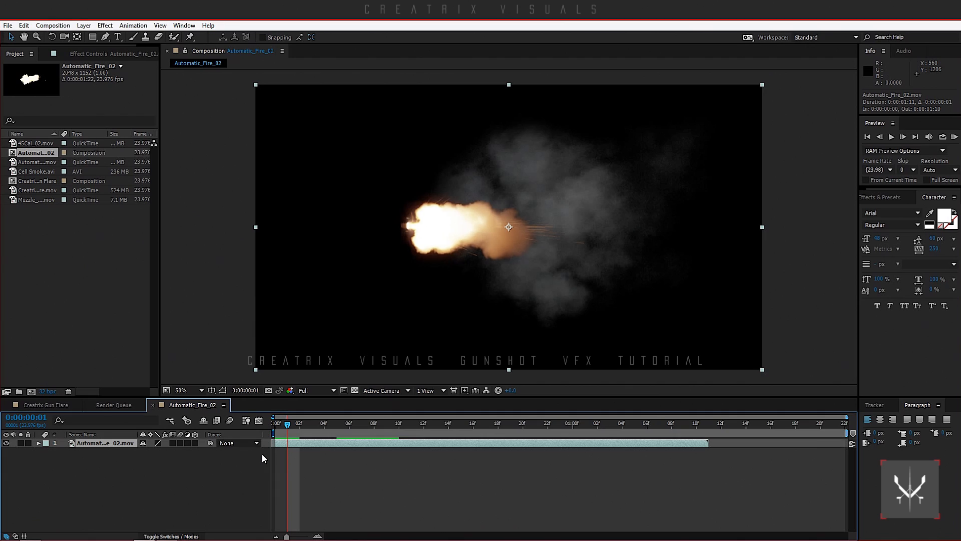
{"action": "key", "text": "ctrl+d"}
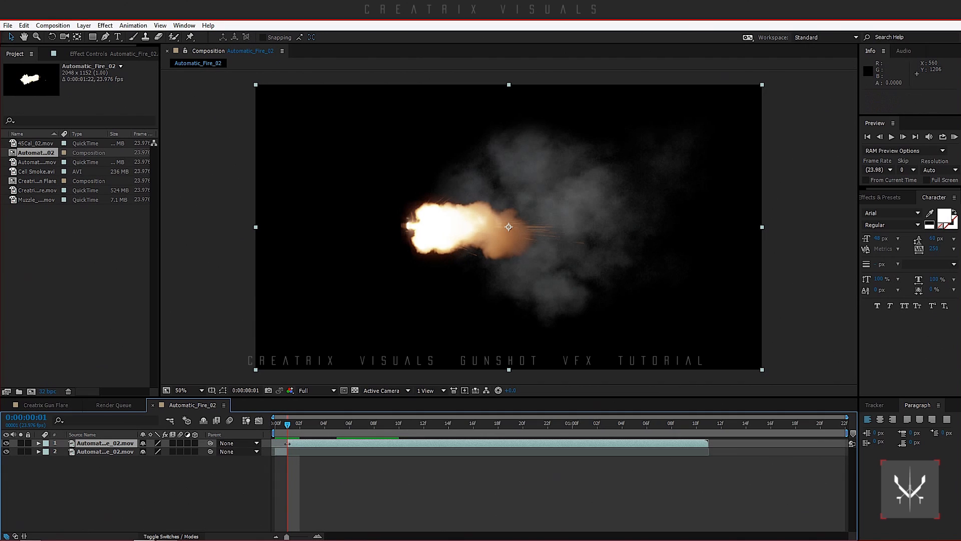
{"action": "left_click_drag", "start_coordinate": [288, 443], "coordinate": [254, 443]}
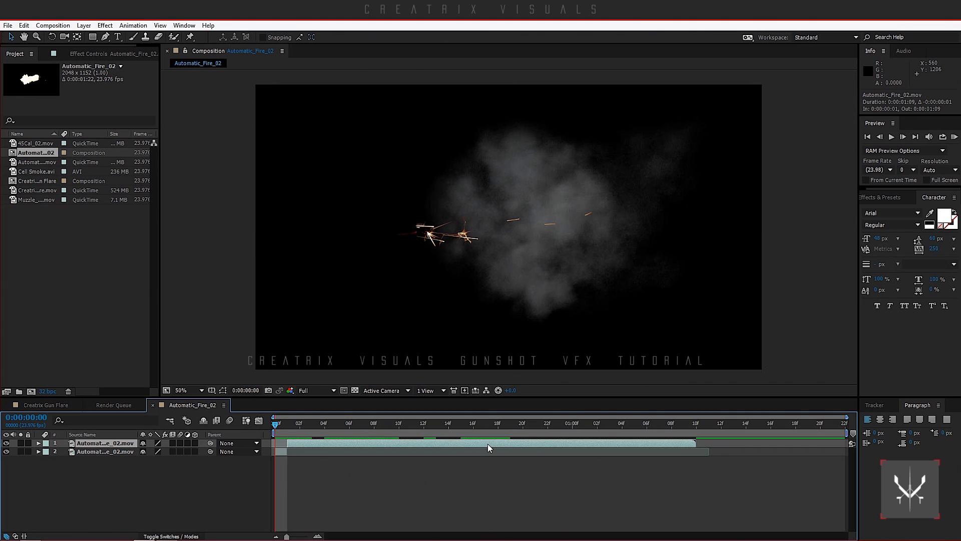
- Add Cell Smoke.avi as the top layer of the Creatrix Gun Flare composition and slide it to begin at 0:00:14:04
{"action": "left_click", "coordinate": [36, 173]}
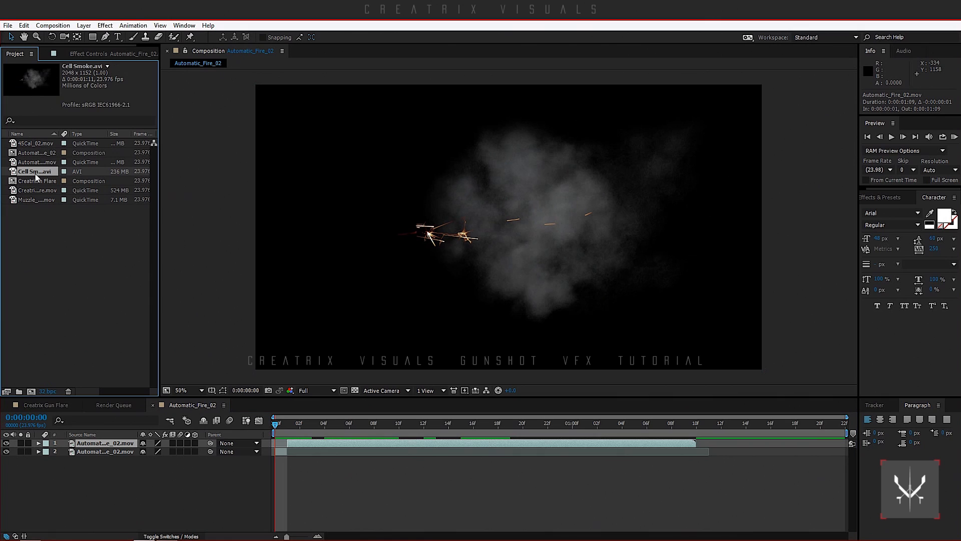
{"action": "left_click", "coordinate": [46, 405]}
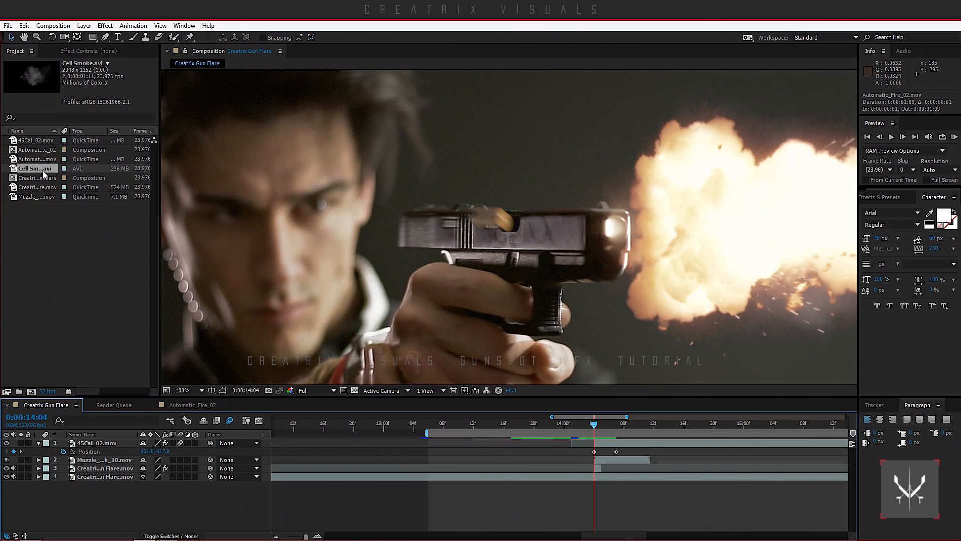
{"action": "left_click_drag", "start_coordinate": [44, 172], "coordinate": [103, 444]}
{"action": "left_click", "coordinate": [39, 452]}
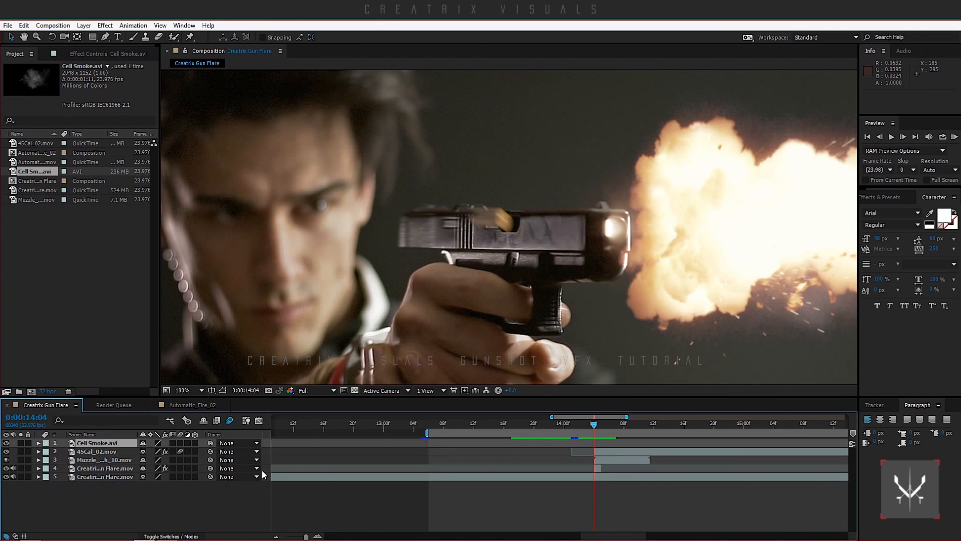
{"action": "left_click", "coordinate": [276, 536]}
{"action": "left_click", "coordinate": [275, 536]}
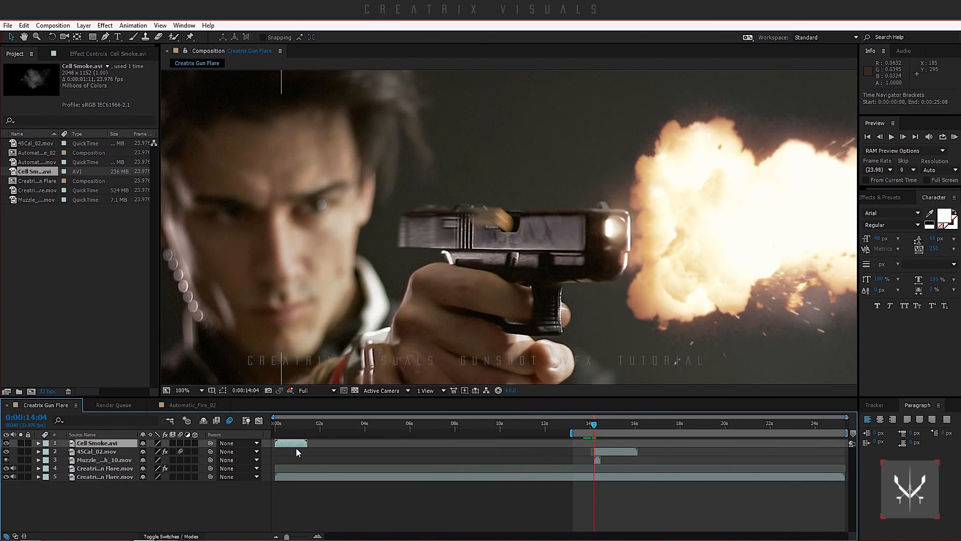
{"action": "left_click_drag", "start_coordinate": [296, 445], "coordinate": [621, 446]}
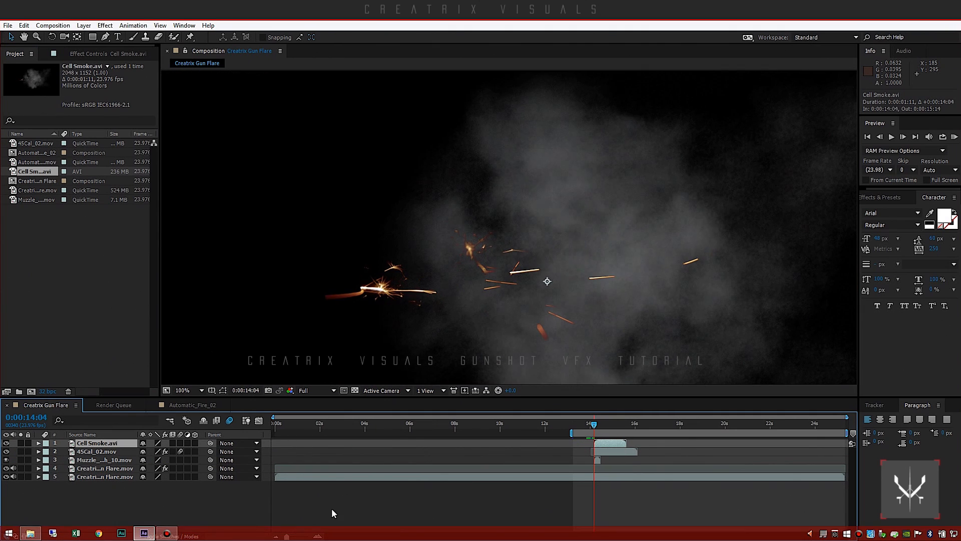
- Set the Cell Smoke layer's blending mode to Add
{"action": "left_click", "coordinate": [317, 535]}
{"action": "left_click", "coordinate": [317, 535]}
{"action": "left_click", "coordinate": [318, 535]}
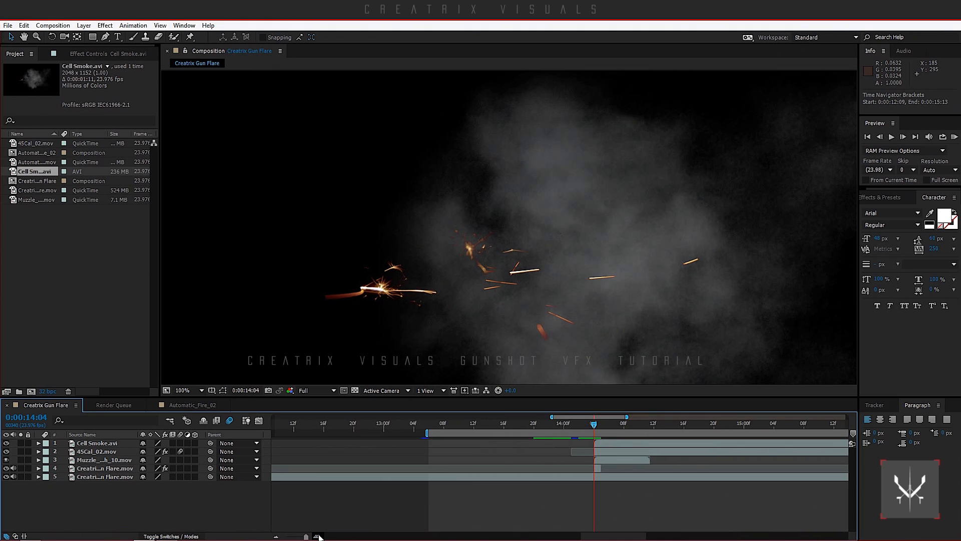
{"action": "left_click", "coordinate": [318, 536]}
{"action": "left_click", "coordinate": [317, 535]}
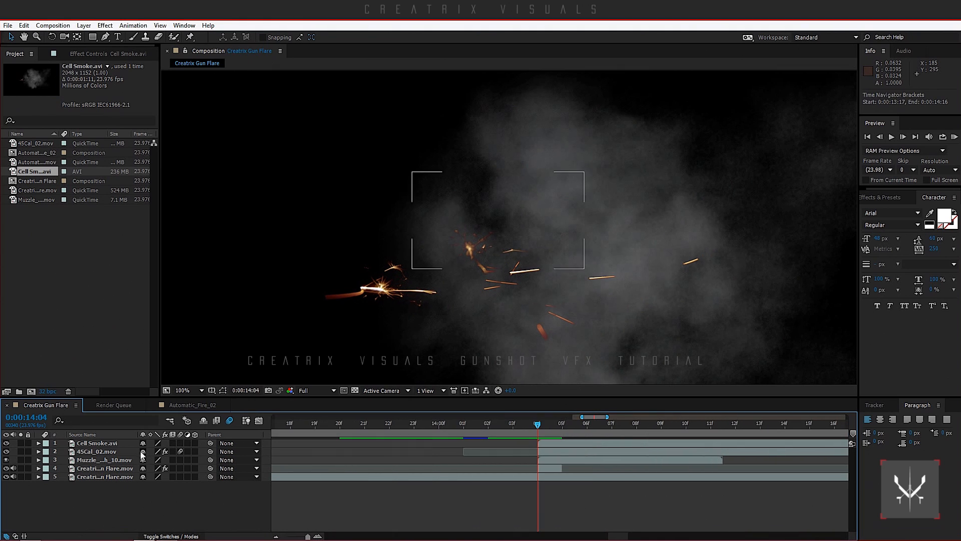
{"action": "left_click", "coordinate": [125, 443]}
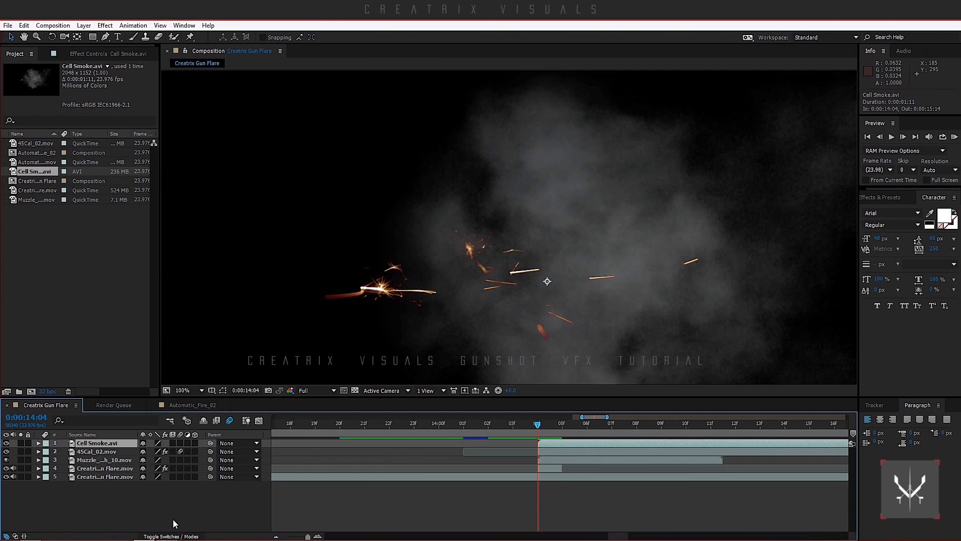
{"action": "left_click", "coordinate": [170, 536]}
{"action": "left_click", "coordinate": [167, 442]}
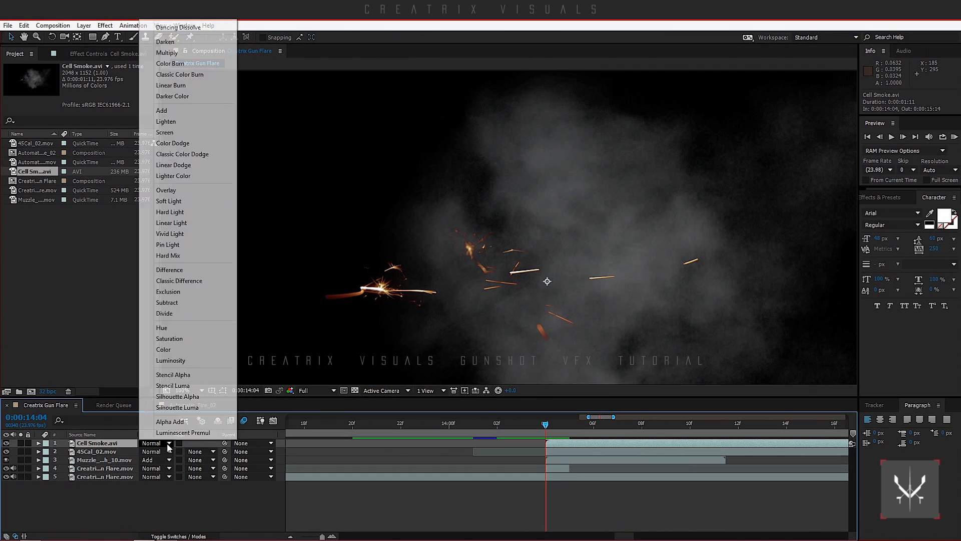
{"action": "left_click", "coordinate": [165, 110]}
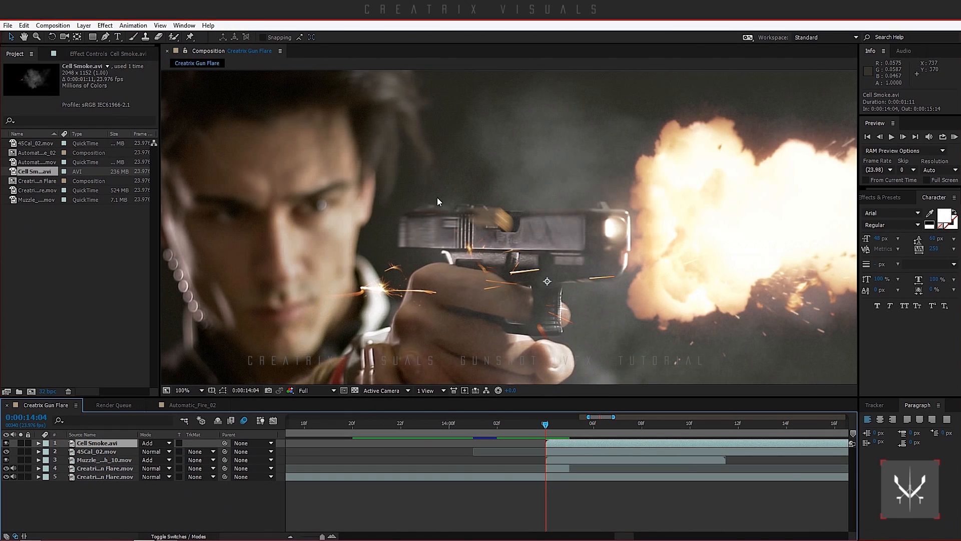
- Flip the Cell Smoke layer horizontally and move it over the gun's slide, to about 732, 420
{"action": "key", "text": "comma"}
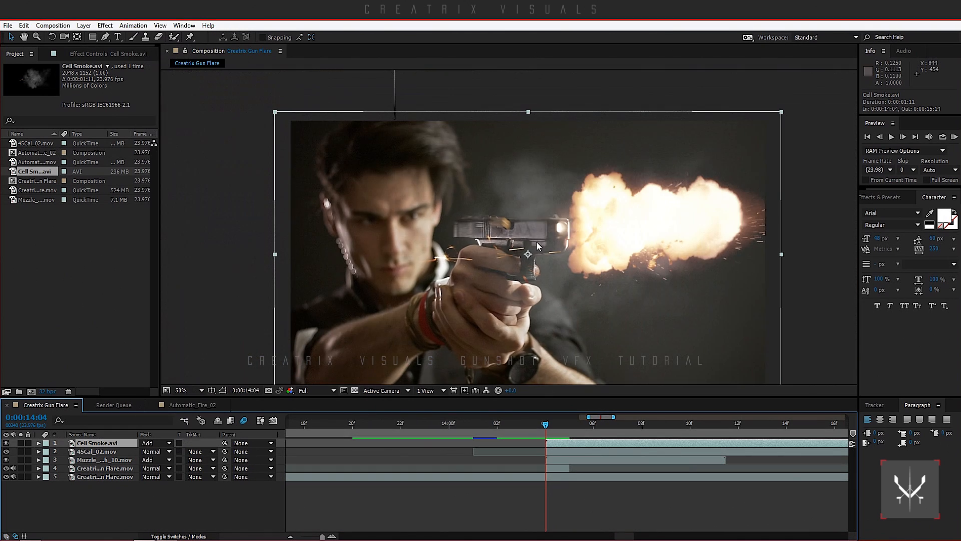
{"action": "right_click", "coordinate": [514, 259]}
{"action": "mouse_move", "coordinate": [601, 190]}
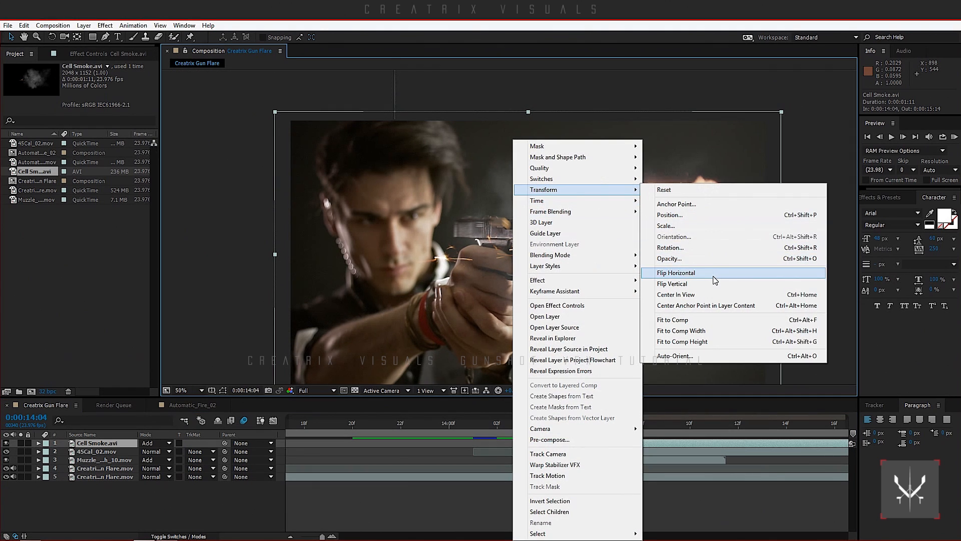
{"action": "left_click", "coordinate": [715, 279]}
{"action": "left_click_drag", "start_coordinate": [518, 265], "coordinate": [475, 245]}
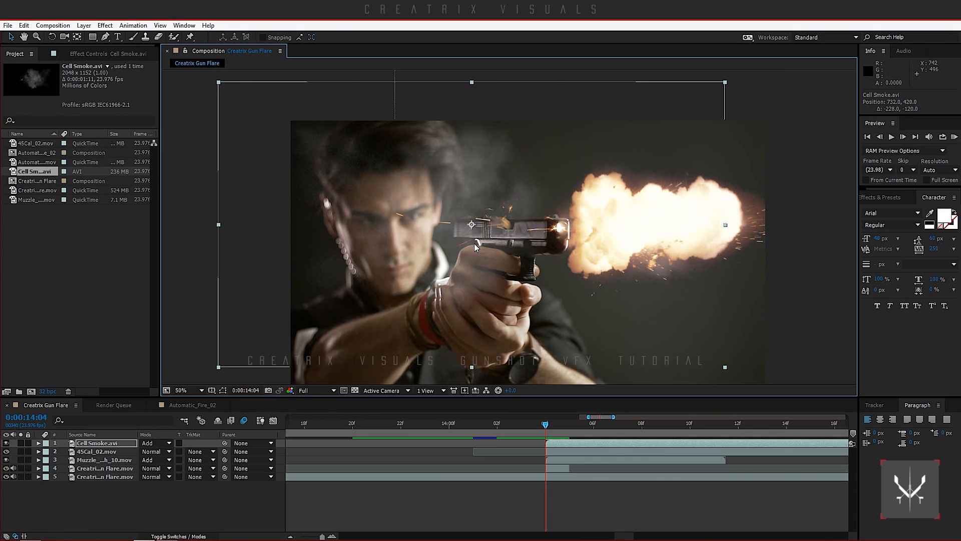
- Set the Cell Smoke layer's scale to -20, 20% and move it just above the slide, to about 747, 390
{"action": "key", "text": "s"}
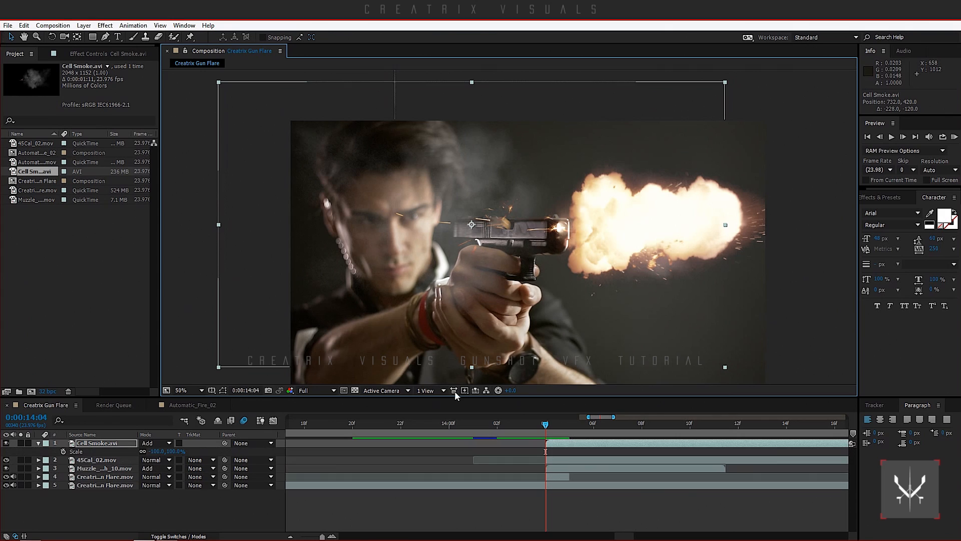
{"action": "left_click", "coordinate": [157, 451]}
{"action": "type", "text": "-"}
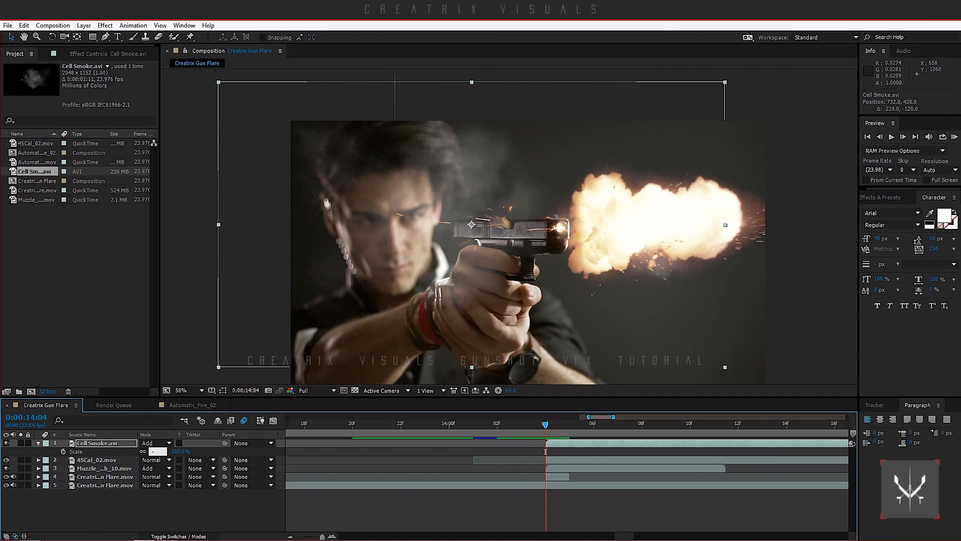
{"action": "type", "text": "20"}
{"action": "key", "text": "Return"}
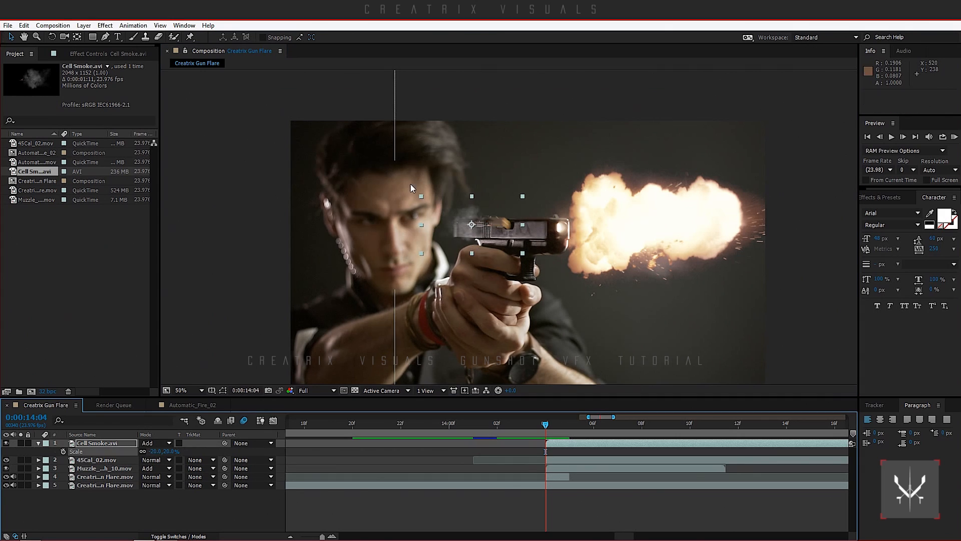
{"action": "key", "text": "period"}
{"action": "left_click_drag", "start_coordinate": [434, 214], "coordinate": [441, 198]}
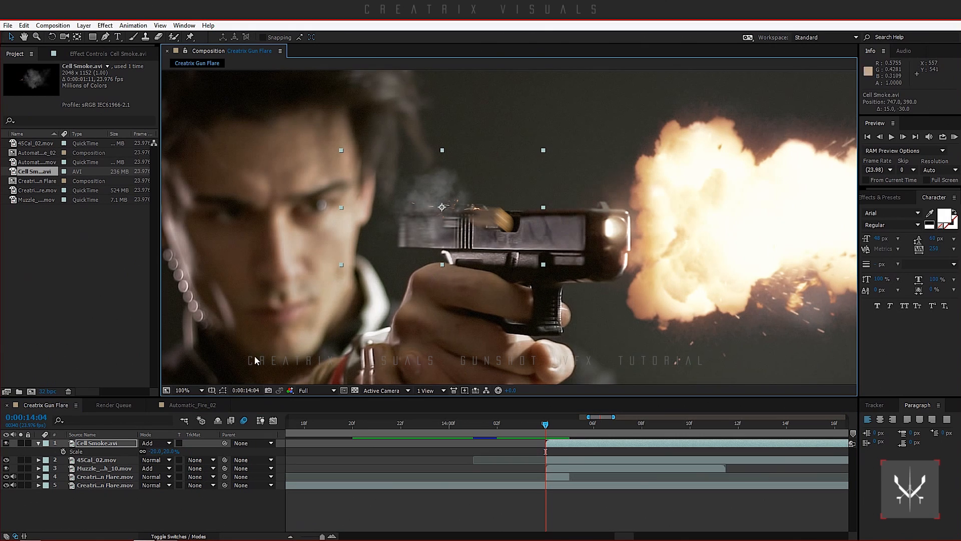
- Try a scale of -45, 45% on the Cell Smoke layer
{"action": "left_click", "coordinate": [156, 451]}
{"action": "type", "text": "-"}
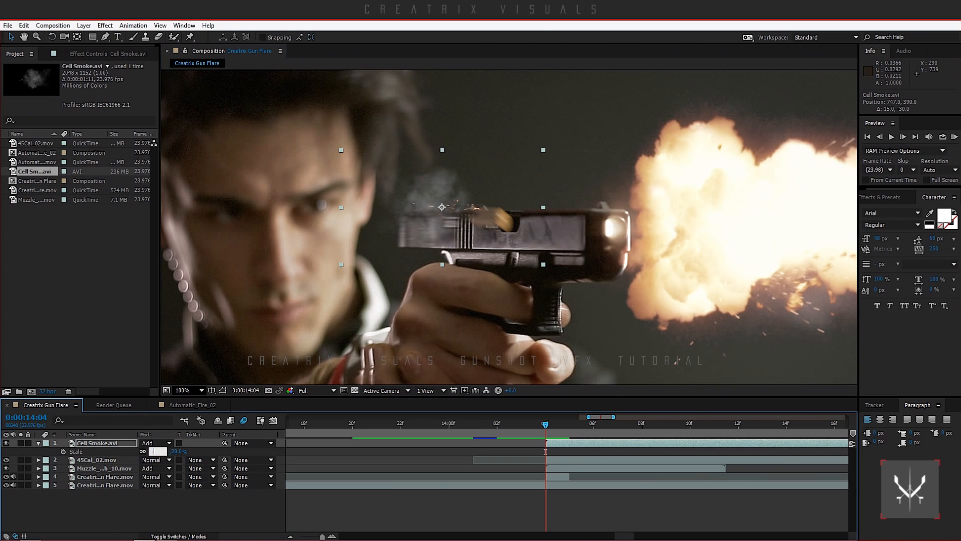
{"action": "type", "text": "45"}
{"action": "key", "text": "Return"}
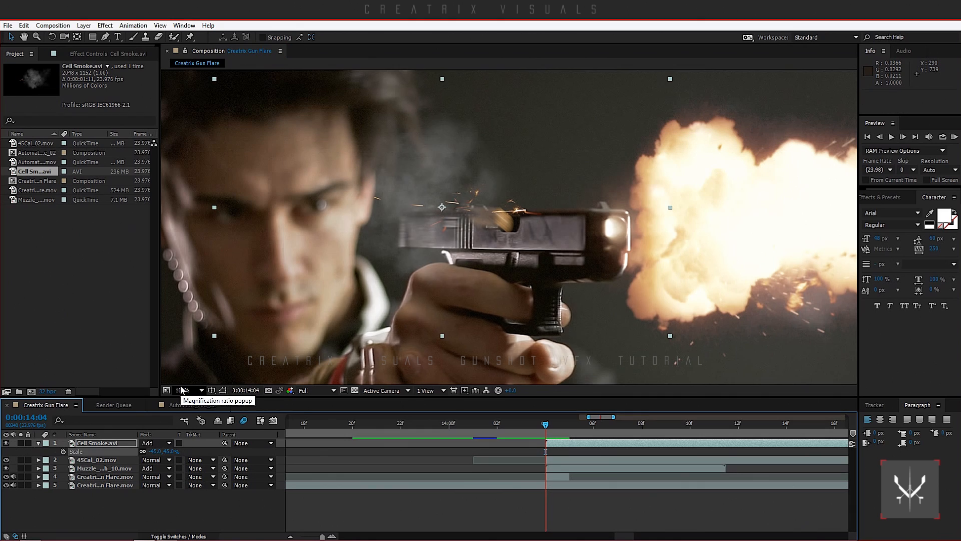
- Set the Cell Smoke layer's scale to -50, 50% and move it onto the rear of the slide, to about 711, 414
{"action": "left_click", "coordinate": [156, 451]}
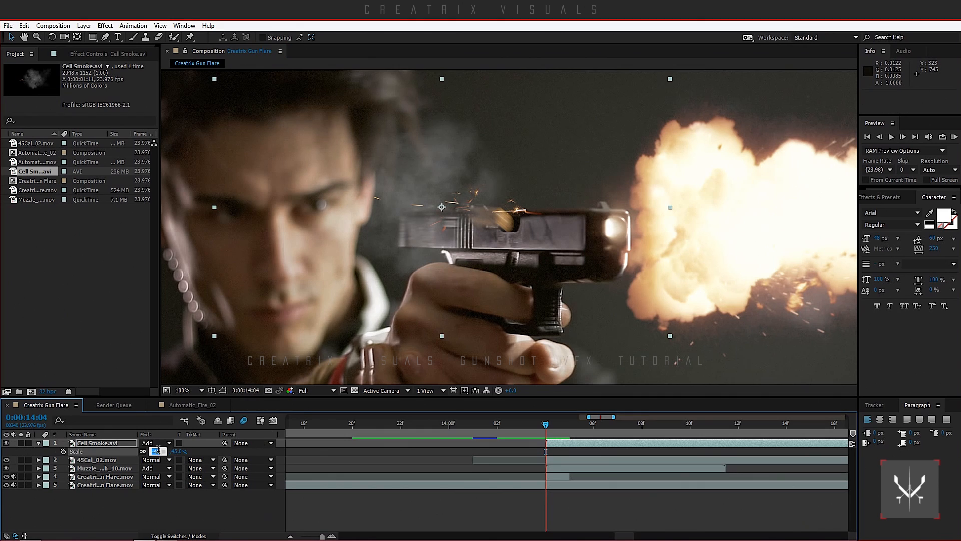
{"action": "type", "text": "-50"}
{"action": "key", "text": "Return"}
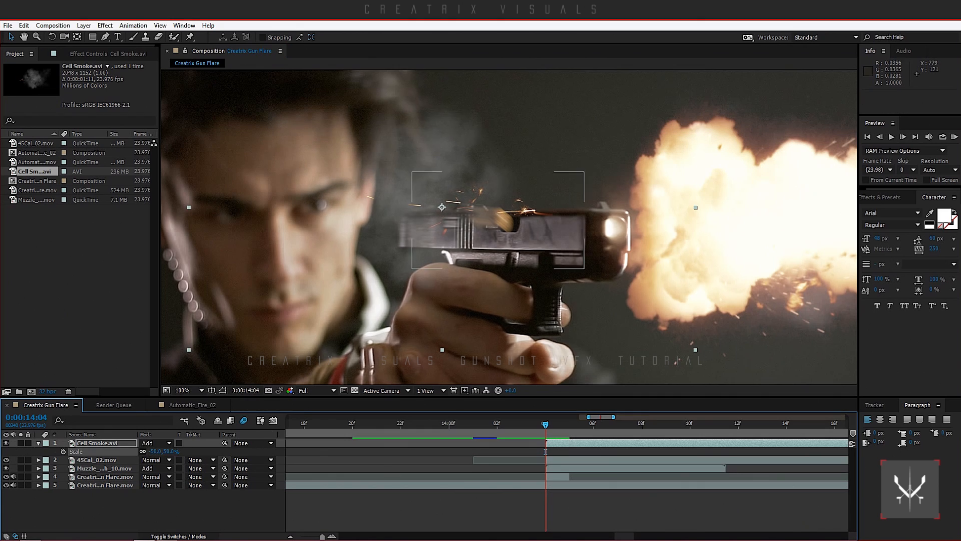
{"action": "left_click_drag", "start_coordinate": [525, 215], "coordinate": [507, 226]}
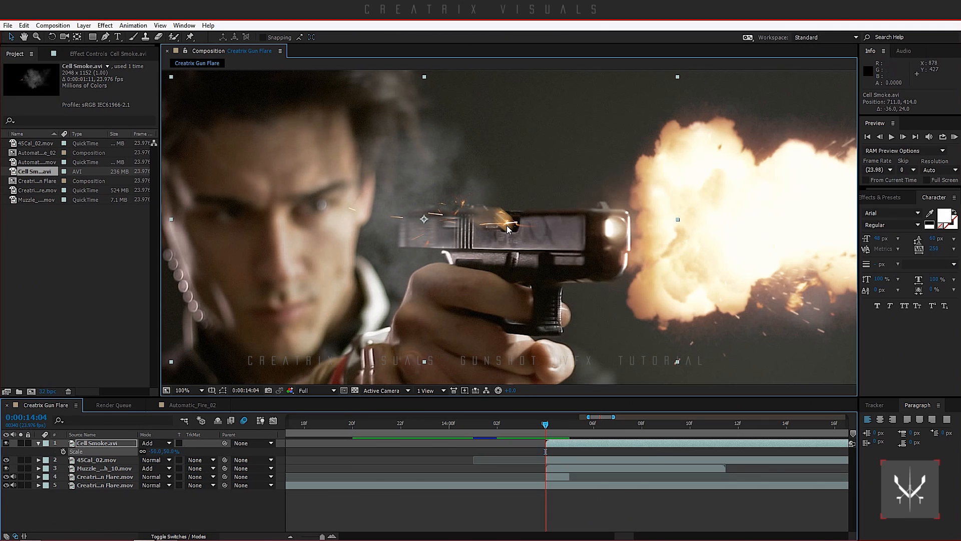
- Rotate the Cell Smoke layer about 17.2° and reposition it above the ejection port, to about 729, 369
{"action": "left_click", "coordinate": [51, 38]}
{"action": "mouse_move", "coordinate": [358, 206]}
{"action": "left_mouse_down"}
{"action": "mouse_move", "coordinate": [377, 195]}
{"action": "mouse_move", "coordinate": [365, 192]}
{"action": "left_mouse_up"}
{"action": "key", "text": "v"}
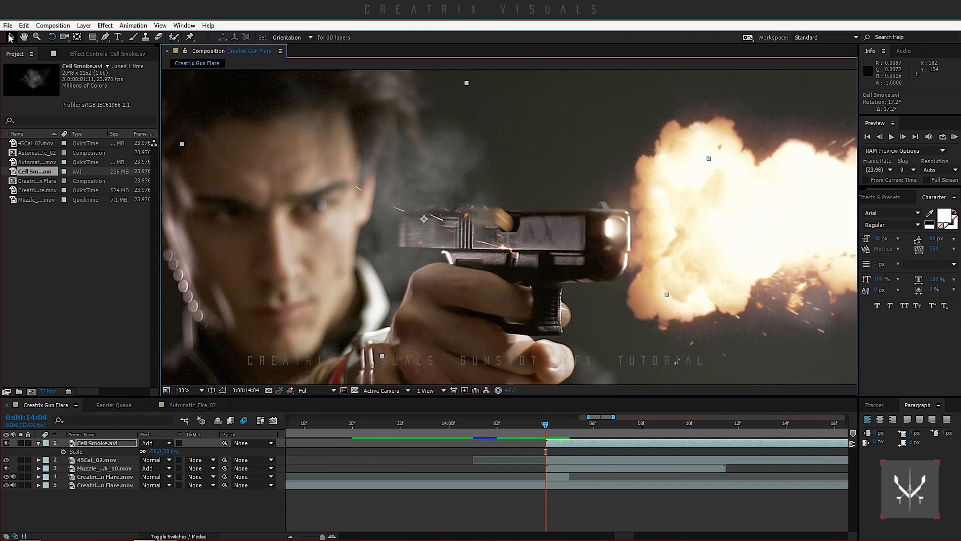
{"action": "left_click_drag", "start_coordinate": [483, 226], "coordinate": [512, 222]}
{"action": "scroll", "coordinate": [513, 222], "scroll_direction": "down", "scroll_amount": 1}
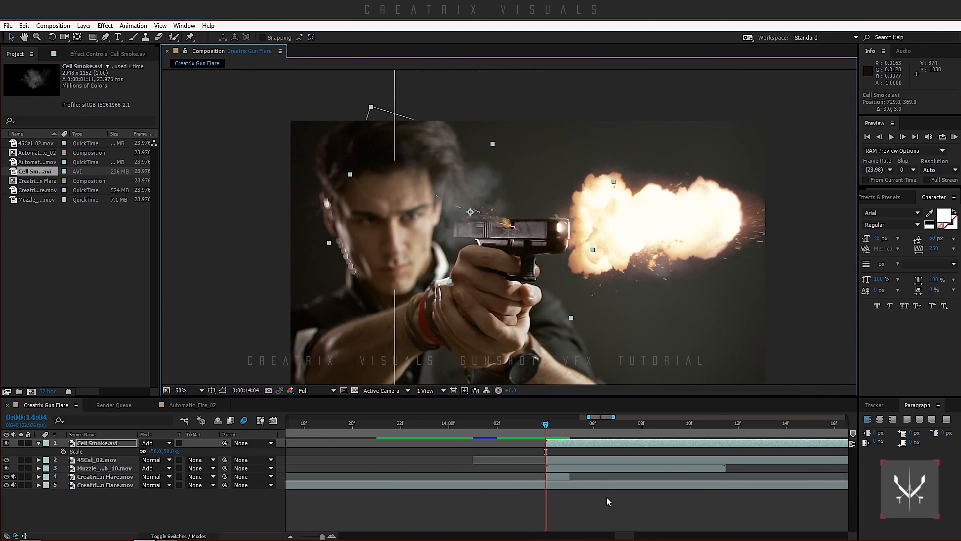
- Time-stretch the Cell Smoke layer with a stretch factor of 50, holding the layer in-point in place
{"action": "right_click", "coordinate": [594, 444]}
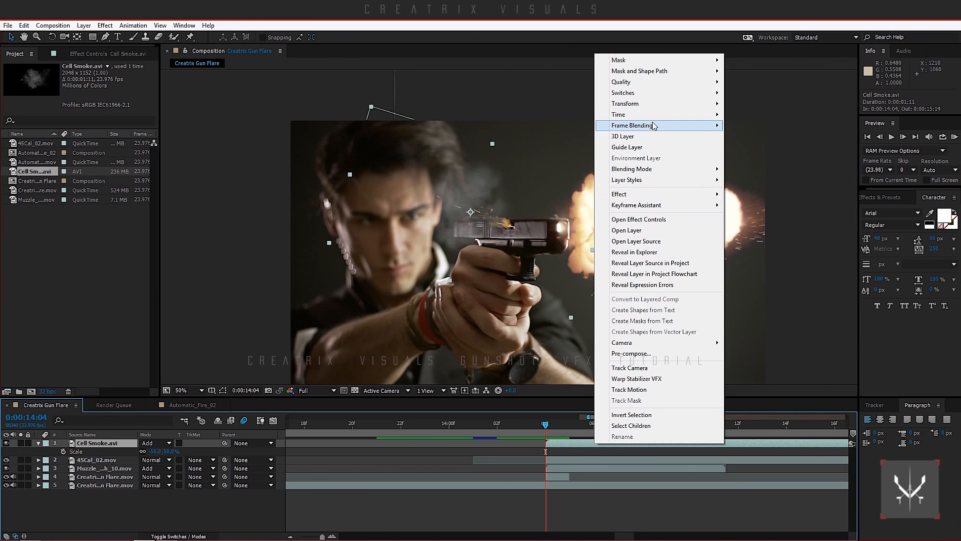
{"action": "mouse_move", "coordinate": [656, 115]}
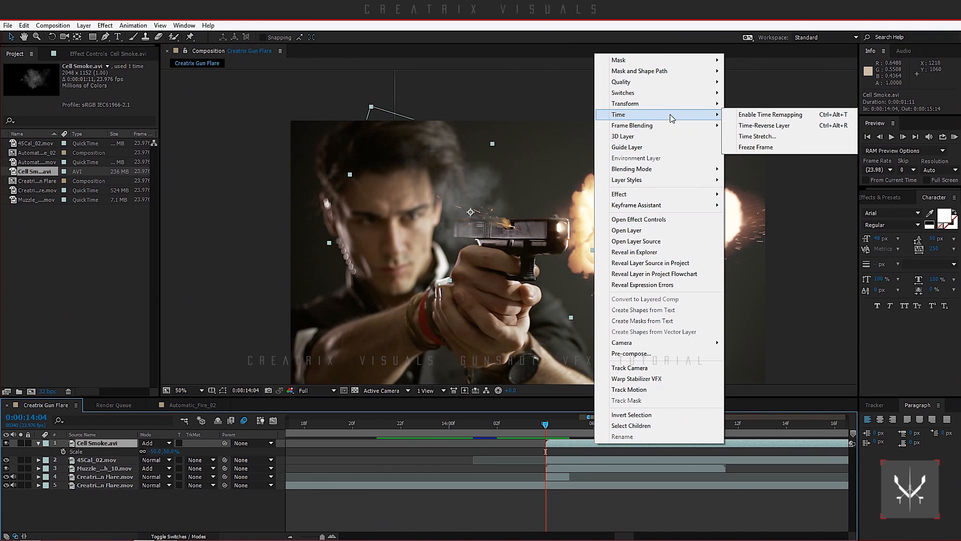
{"action": "left_click", "coordinate": [759, 137]}
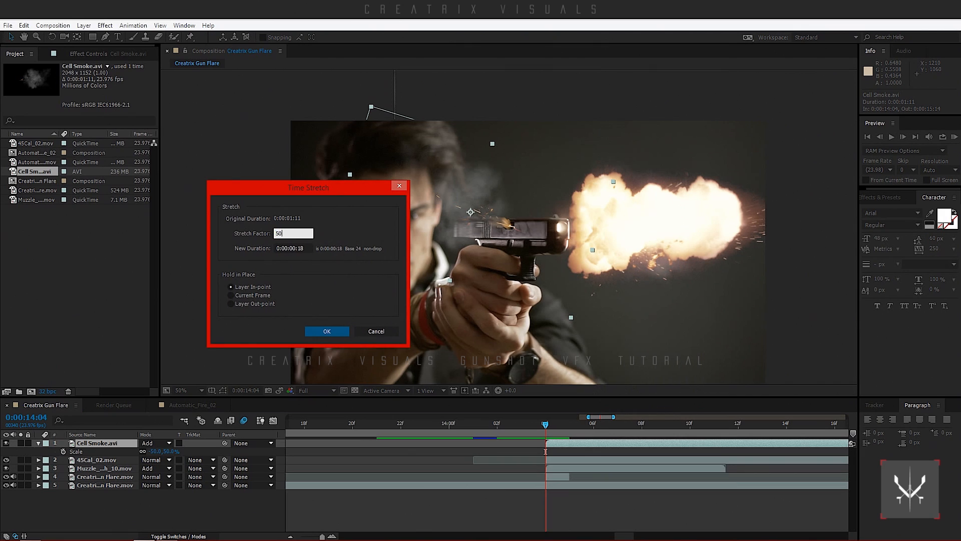
{"action": "key", "text": "Return"}
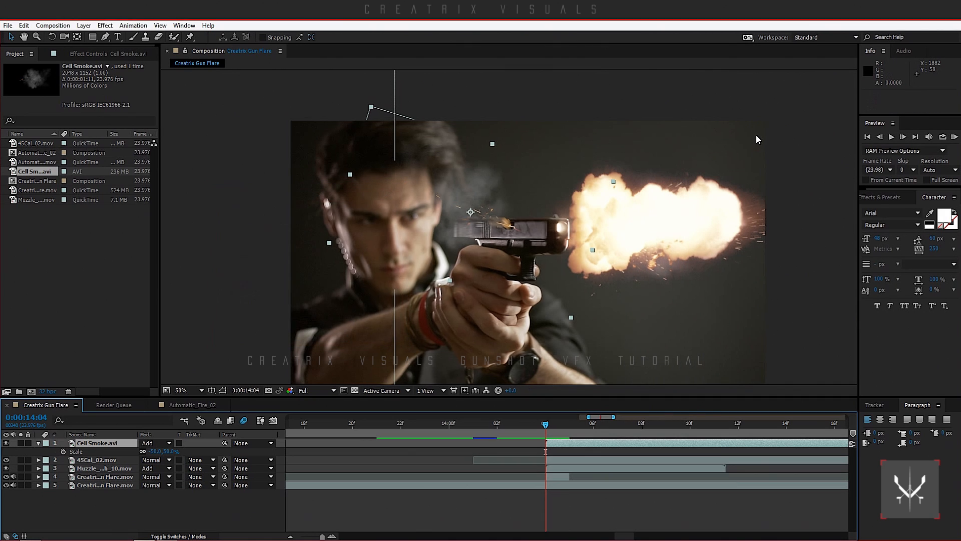
- Add a 100% opacity keyframe to the Cell Smoke layer at 0:00:14:04 and advance one frame to 0:00:14:05
{"action": "key", "text": "period"}
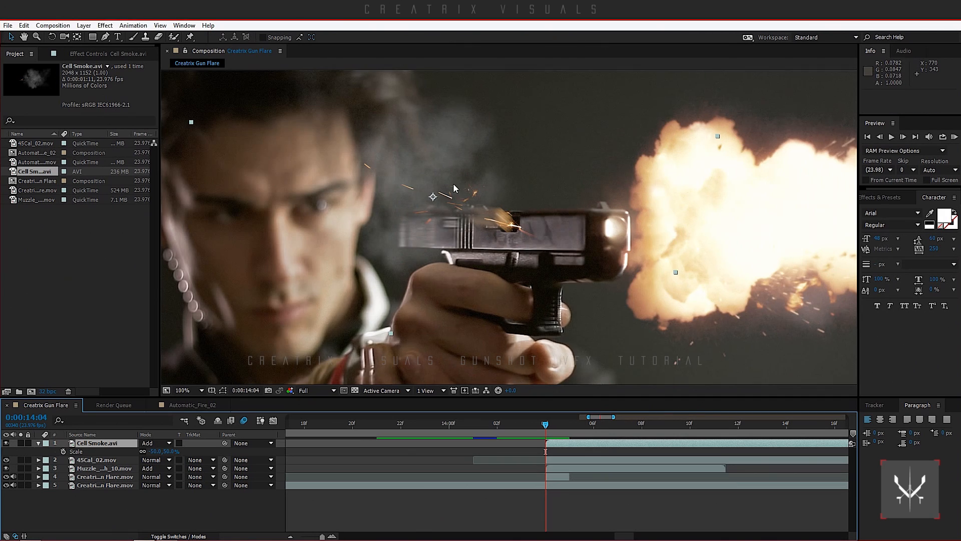
{"action": "key", "text": "t"}
{"action": "key", "text": "comma"}
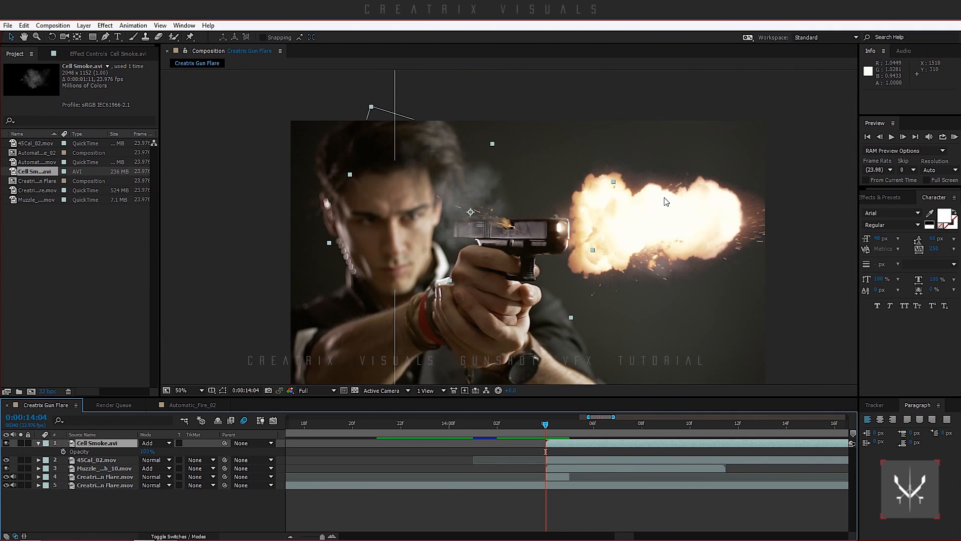
{"action": "key", "text": "period"}
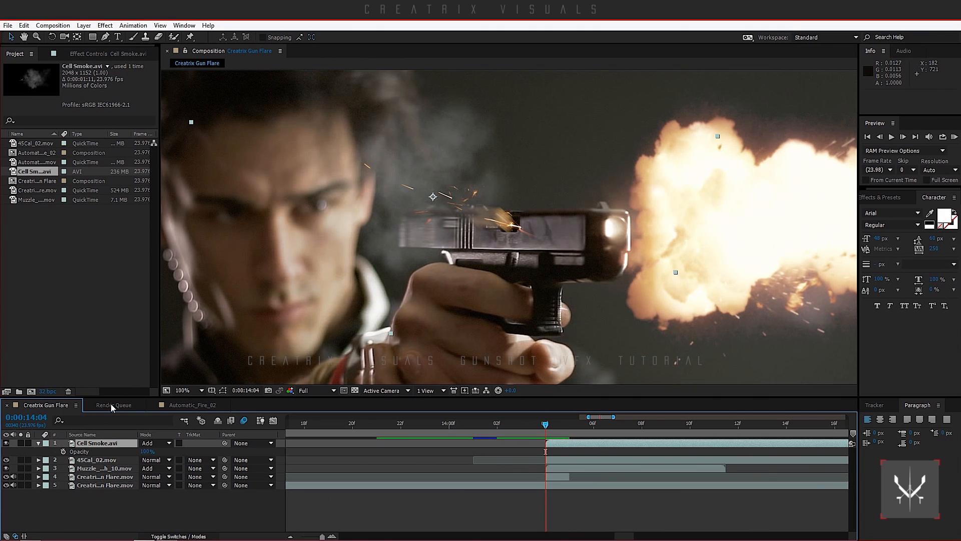
{"action": "left_click", "coordinate": [63, 452]}
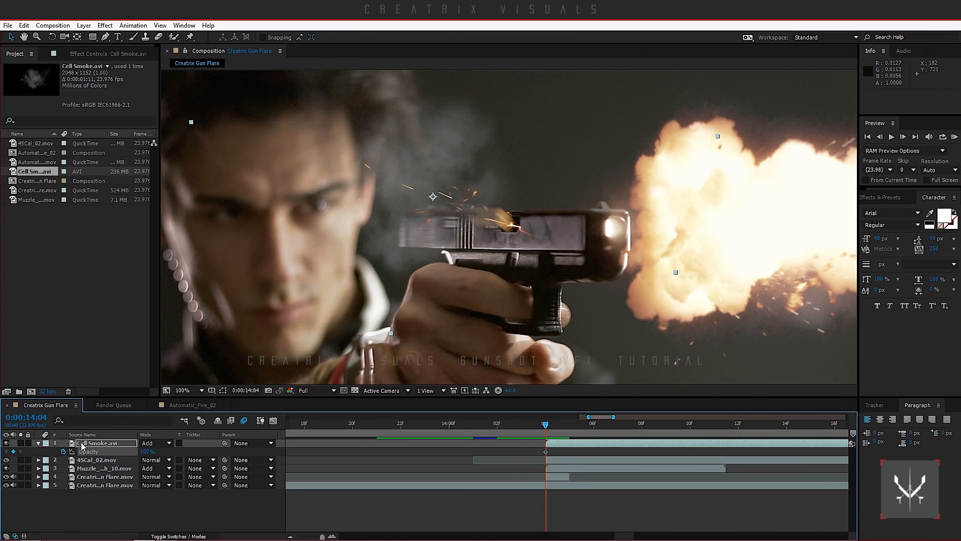
{"action": "key", "text": "Page_Down"}
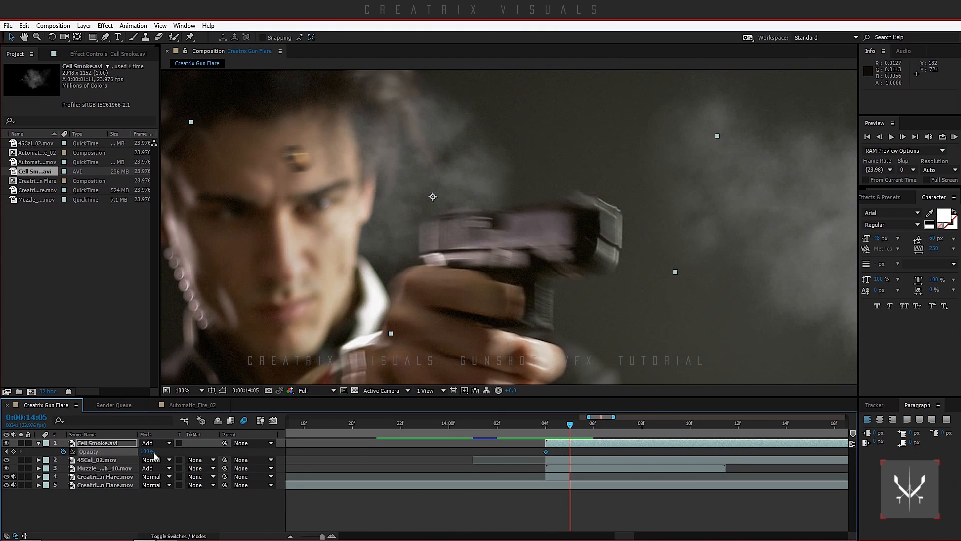
- Try an opacity of 50% on the Cell Smoke layer at 0:00:14:05
{"action": "left_click", "coordinate": [146, 451]}
{"action": "type", "text": "50"}
{"action": "key", "text": "Return"}
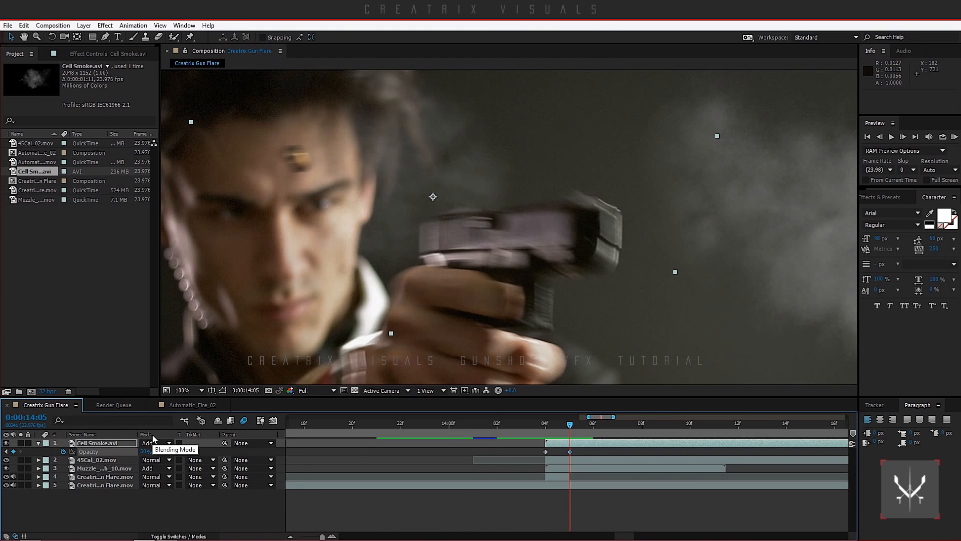
- Set the Cell Smoke layer's opacity to 35% at 0:00:14:05, return to 0:00:14:04, and collapse and deselect the layer
{"action": "key", "text": "comma"}
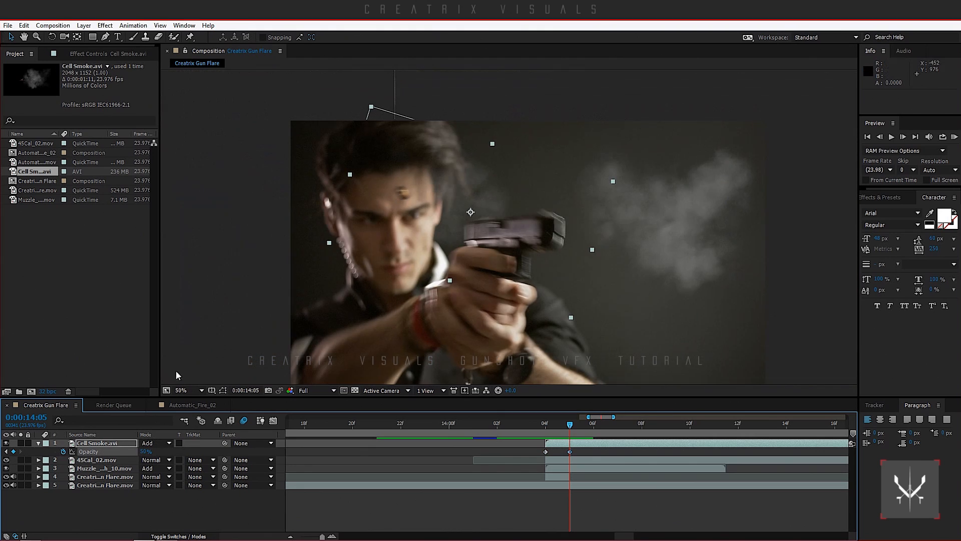
{"action": "left_click", "coordinate": [144, 452]}
{"action": "type", "text": "35"}
{"action": "key", "text": "Return"}
{"action": "left_click", "coordinate": [546, 425]}
{"action": "mouse_move", "coordinate": [554, 425]}
{"action": "left_mouse_down"}
{"action": "mouse_move", "coordinate": [674, 427]}
{"action": "mouse_move", "coordinate": [546, 427]}
{"action": "left_mouse_up"}
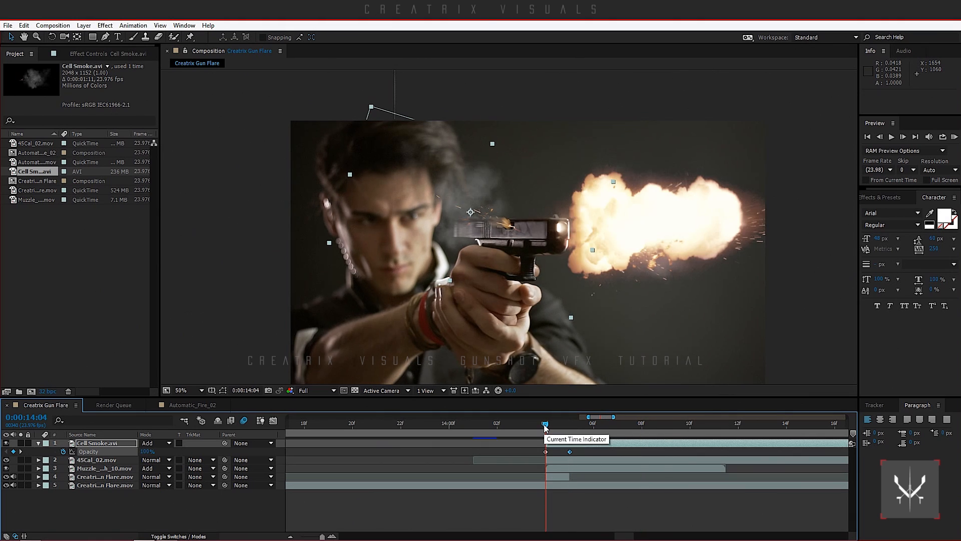
{"action": "left_click", "coordinate": [38, 443]}
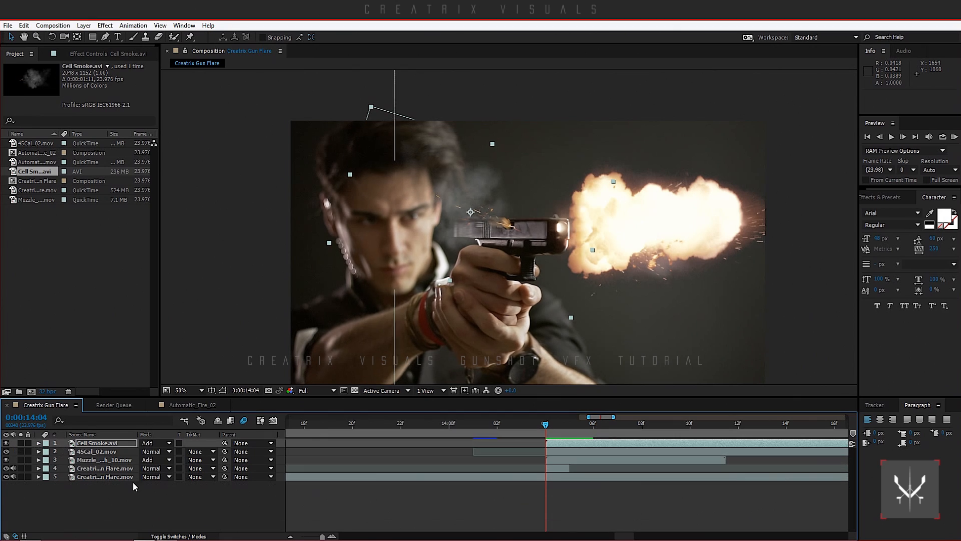
{"action": "left_click", "coordinate": [139, 494]}
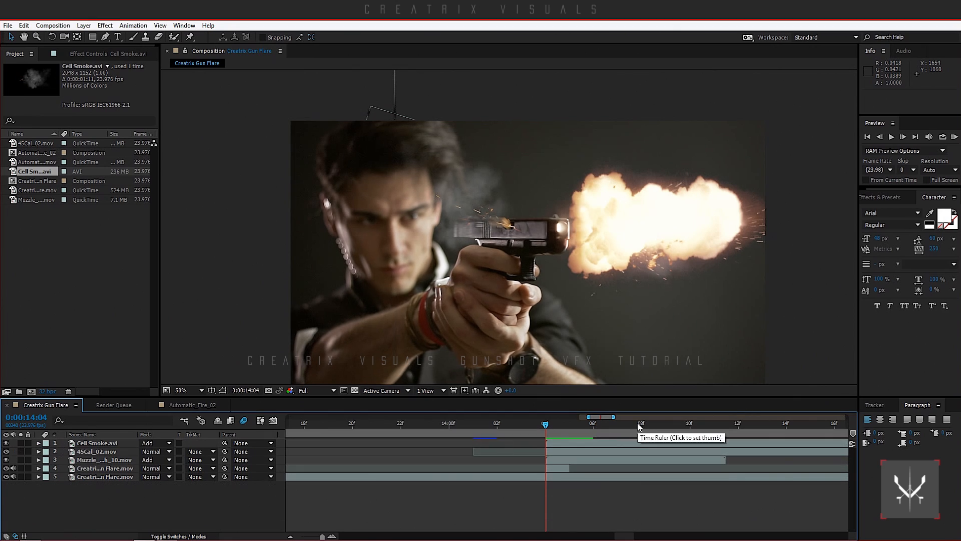
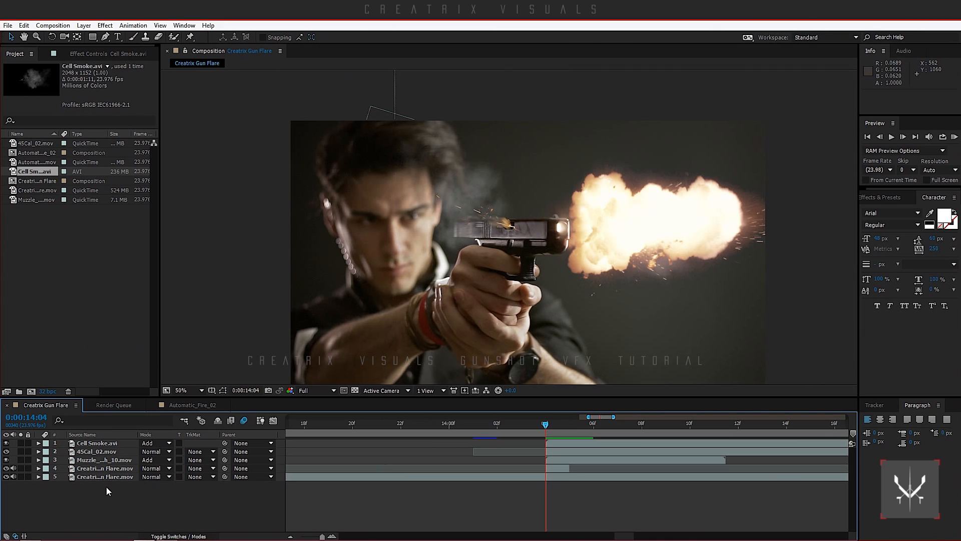
- Create a new adjustment layer on top of the stack and rename it Light
{"action": "key", "text": "ctrl+alt+y"}
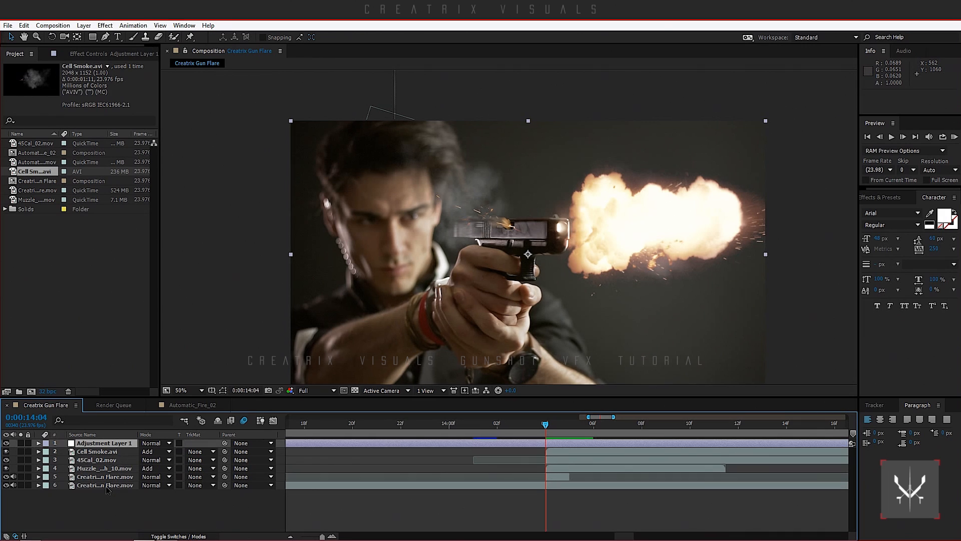
{"action": "right_click", "coordinate": [101, 439]}
{"action": "left_click", "coordinate": [129, 432]}
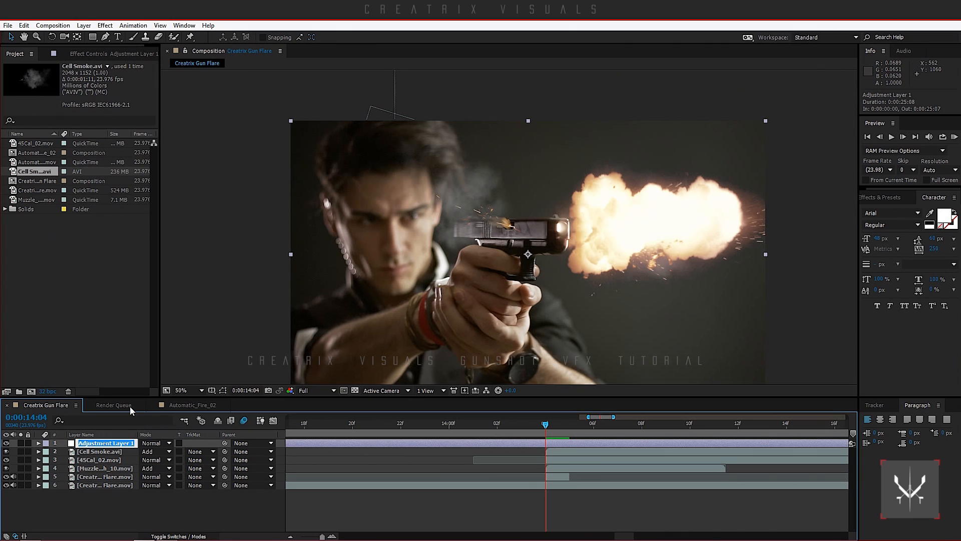
{"action": "type", "text": "Light"}
{"action": "left_click", "coordinate": [143, 512]}
{"action": "left_click", "coordinate": [102, 443]}
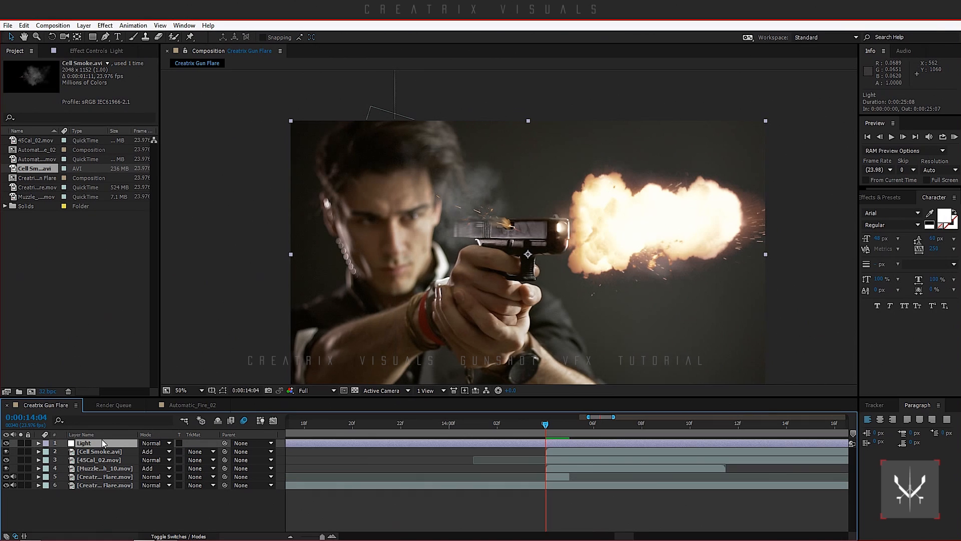
- Split the Light adjustment layer at 0:00:14:04 and delete the part before the muzzle flash
{"action": "key", "text": "ctrl+shift+d"}
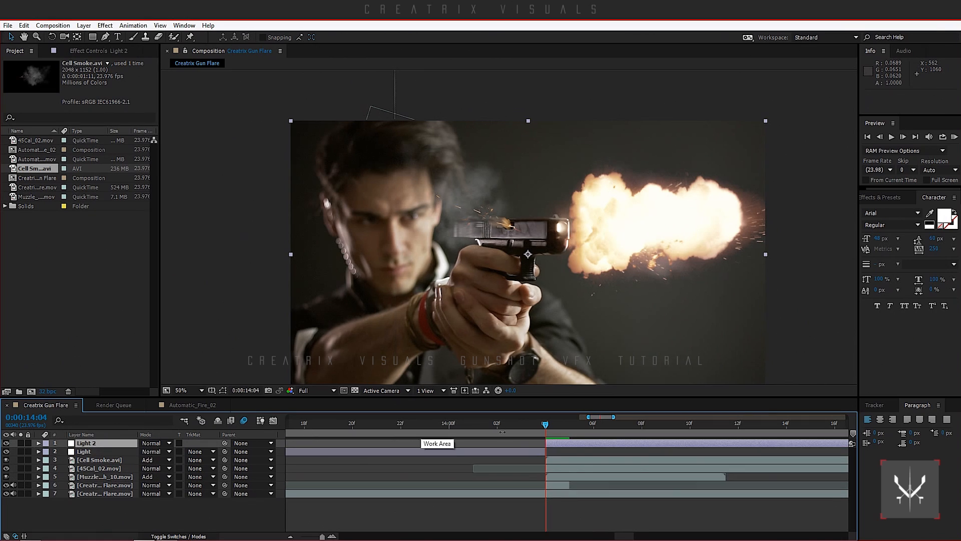
{"action": "left_click", "coordinate": [535, 451]}
{"action": "key", "text": "Delete"}
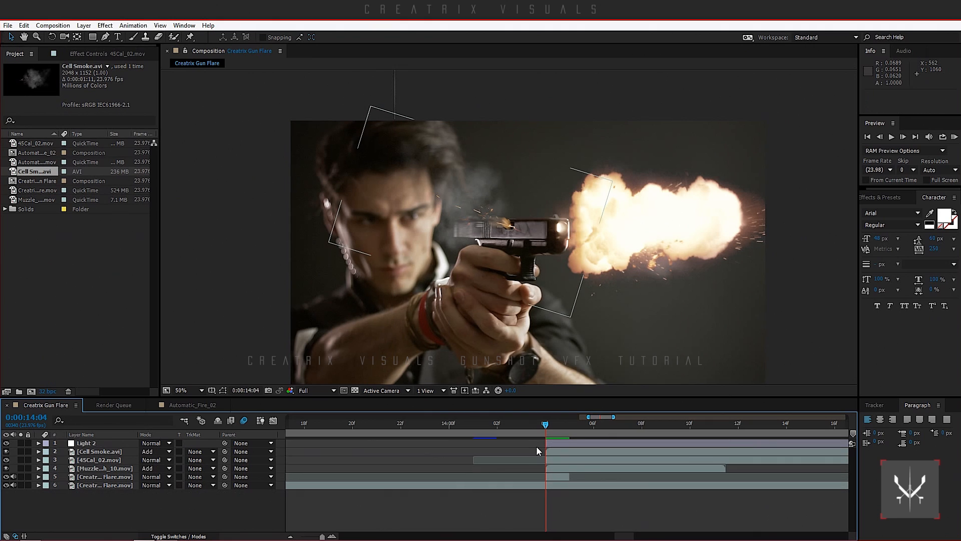
- Set the Light 2 layer's blending mode to Add and apply the Curves effect to it
{"action": "left_click", "coordinate": [549, 444]}
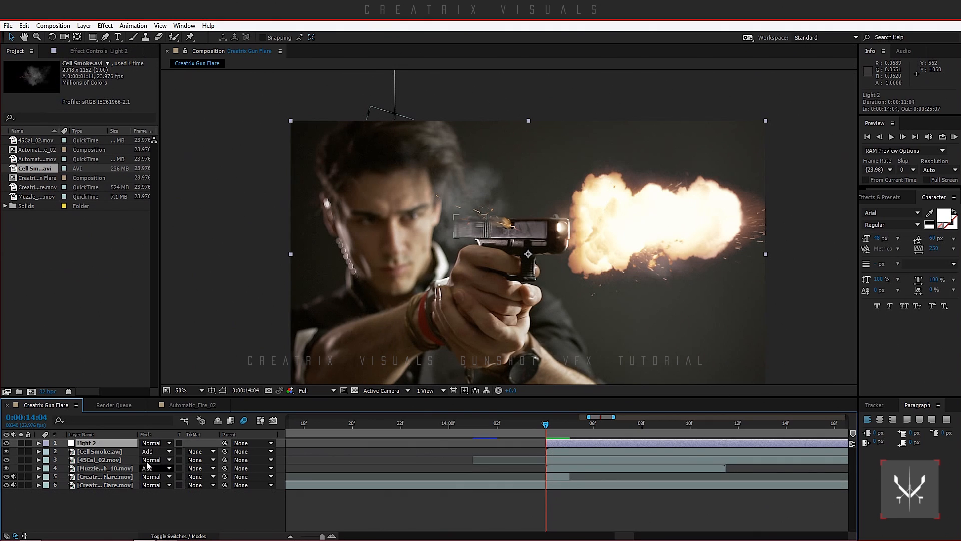
{"action": "left_click", "coordinate": [158, 452]}
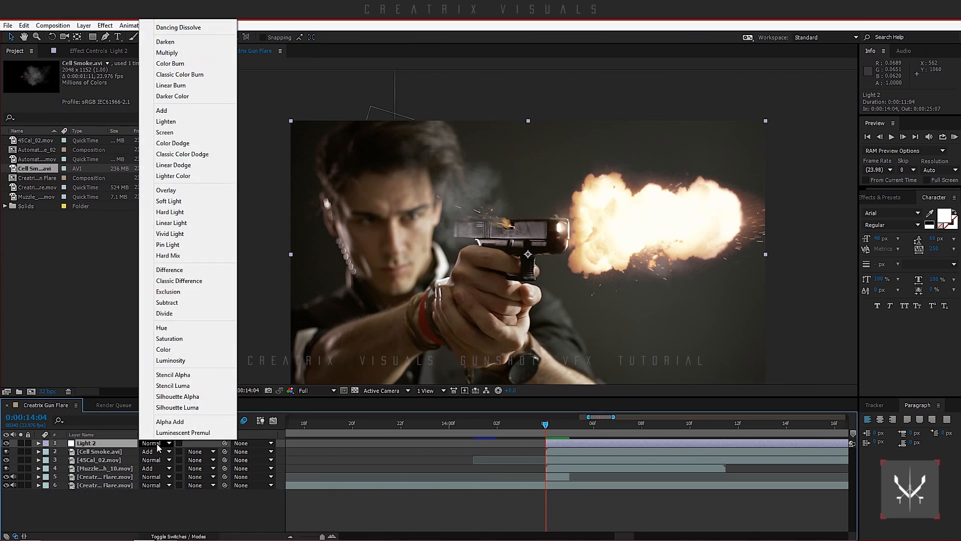
{"action": "left_click", "coordinate": [193, 109]}
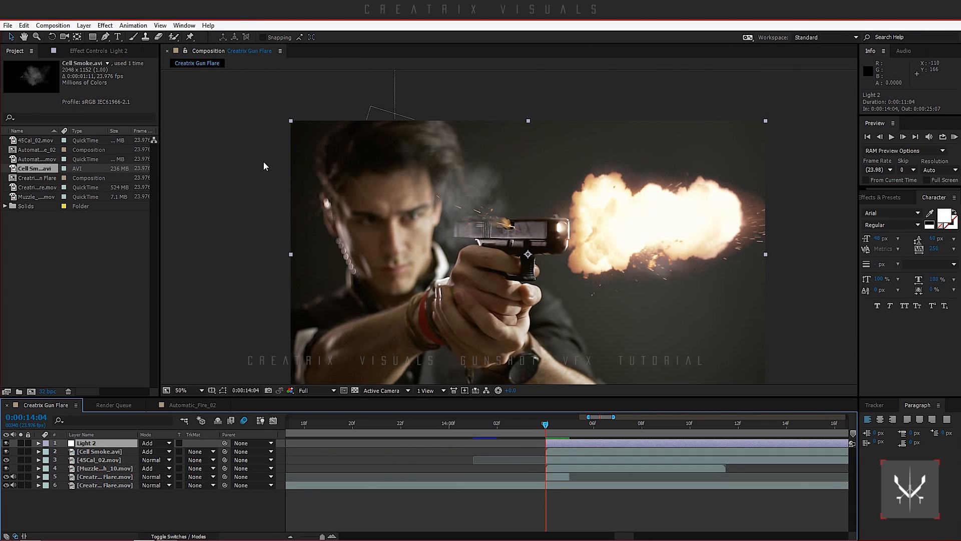
{"action": "left_click", "coordinate": [105, 27]}
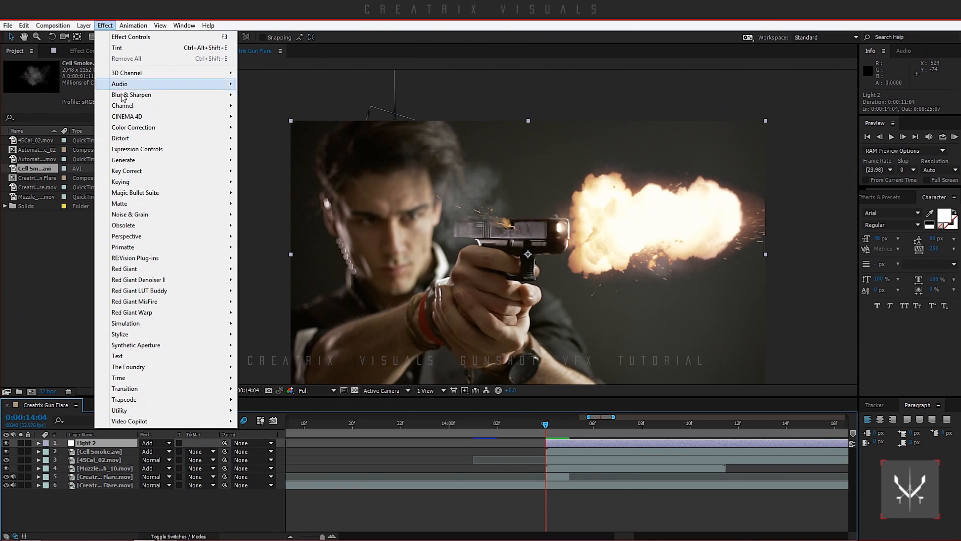
{"action": "mouse_move", "coordinate": [151, 127]}
{"action": "left_click", "coordinate": [280, 324]}
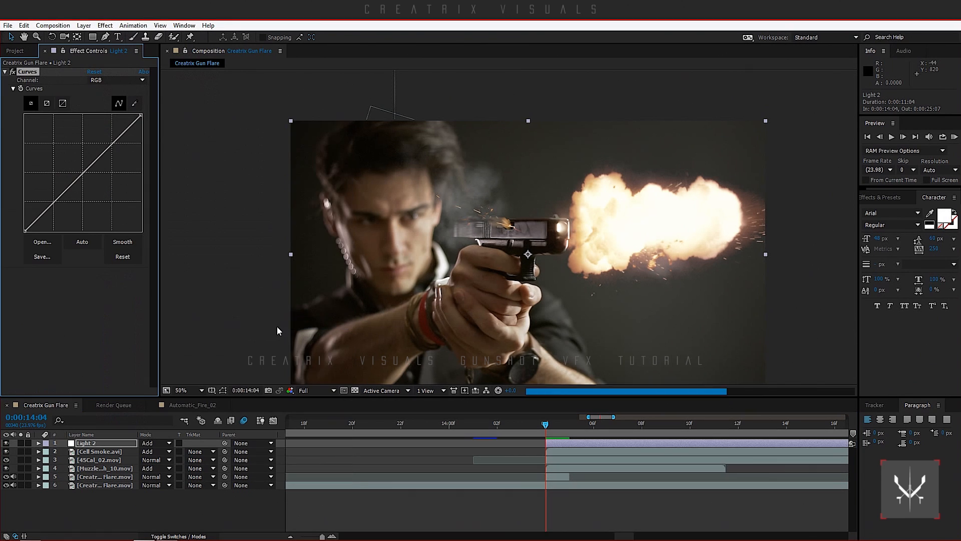
- Hide the Light 2 layer and draw a closed Pen mask around the side of the face and hair nearest the flash
{"action": "left_click", "coordinate": [6, 443]}
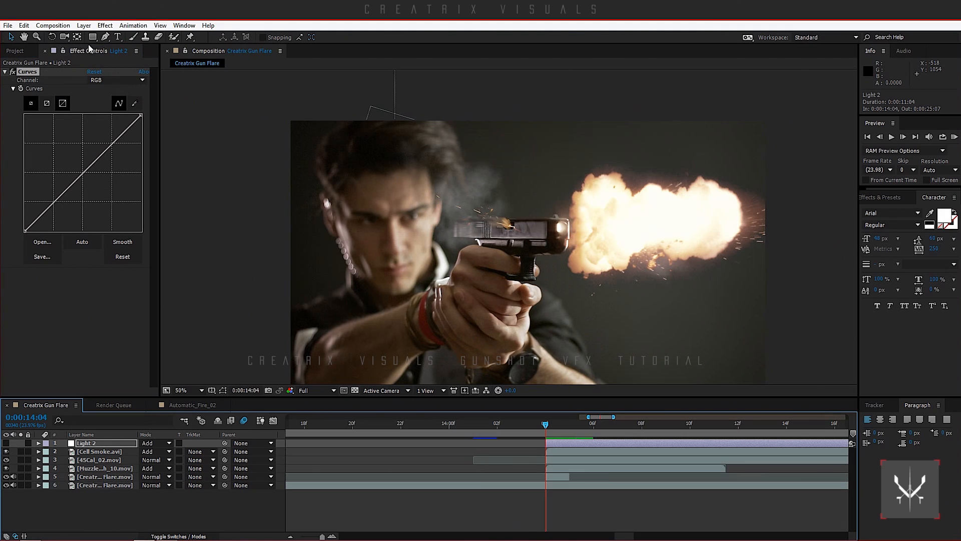
{"action": "left_click", "coordinate": [105, 36]}
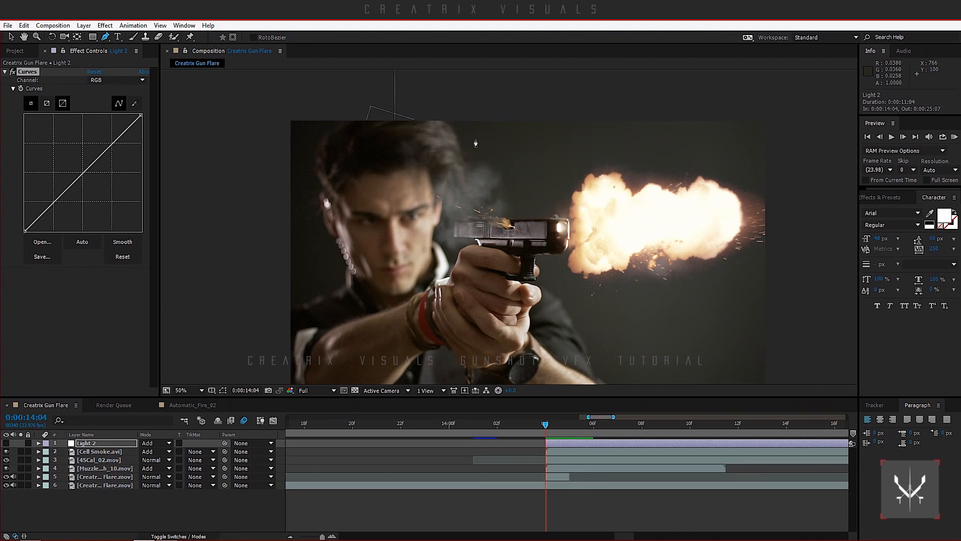
{"action": "left_click", "coordinate": [411, 120]}
{"action": "left_click", "coordinate": [397, 133]}
{"action": "left_click", "coordinate": [386, 182]}
{"action": "left_click", "coordinate": [392, 252]}
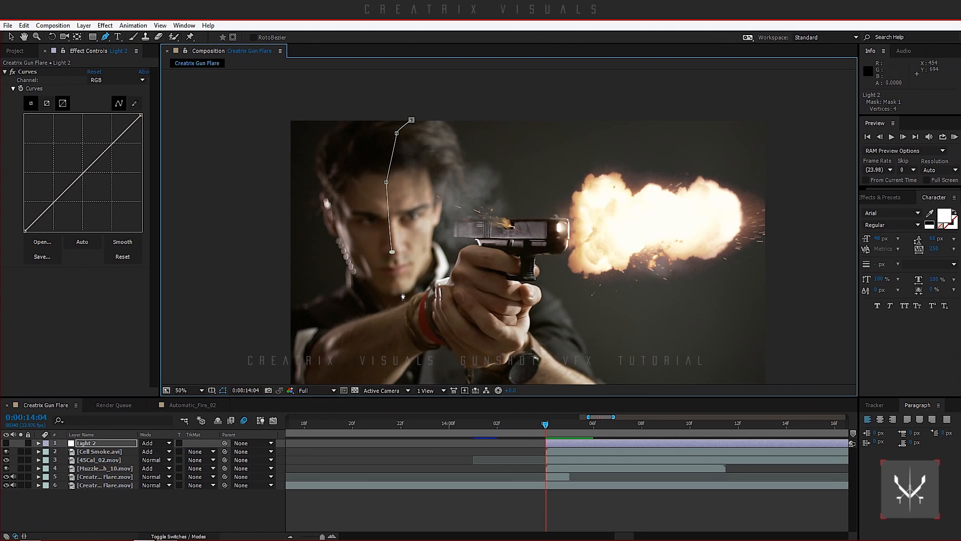
{"action": "left_click", "coordinate": [398, 289]}
{"action": "left_click", "coordinate": [415, 281]}
{"action": "left_click", "coordinate": [428, 257]}
{"action": "left_click", "coordinate": [431, 235]}
{"action": "left_click", "coordinate": [439, 215]}
{"action": "left_click", "coordinate": [446, 184]}
{"action": "left_click", "coordinate": [453, 155]}
{"action": "left_click", "coordinate": [447, 130]}
{"action": "left_click", "coordinate": [433, 114]}
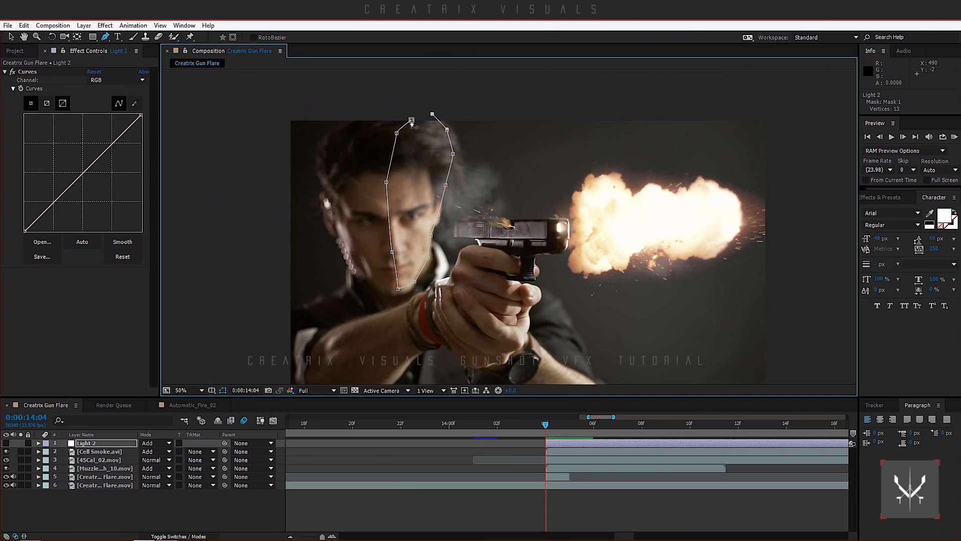
{"action": "left_click", "coordinate": [412, 120]}
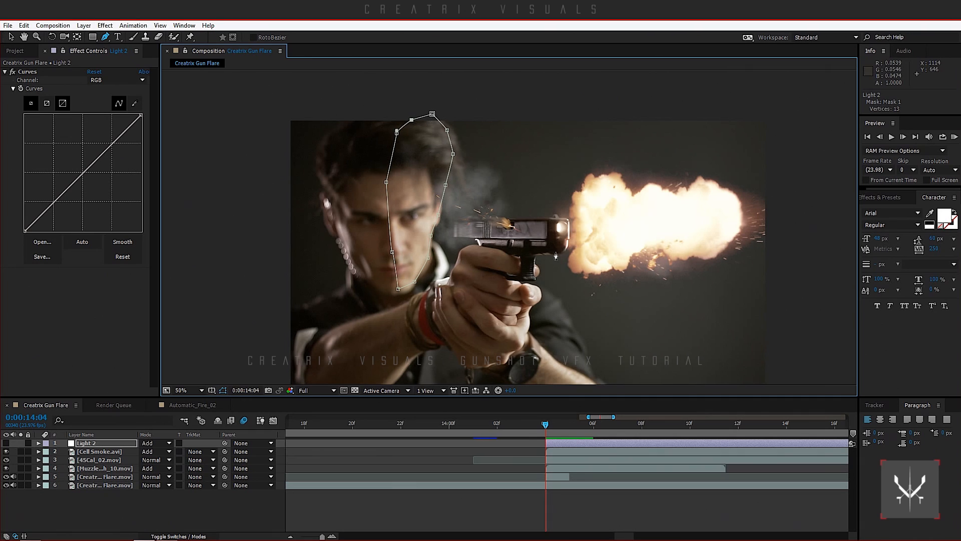
- Draw a second Pen mask on the Light 2 layer around the flash-facing edge of the hands and forearm
{"action": "left_click", "coordinate": [520, 260]}
{"action": "left_click", "coordinate": [509, 290]}
{"action": "left_click", "coordinate": [506, 318]}
{"action": "left_click", "coordinate": [493, 314]}
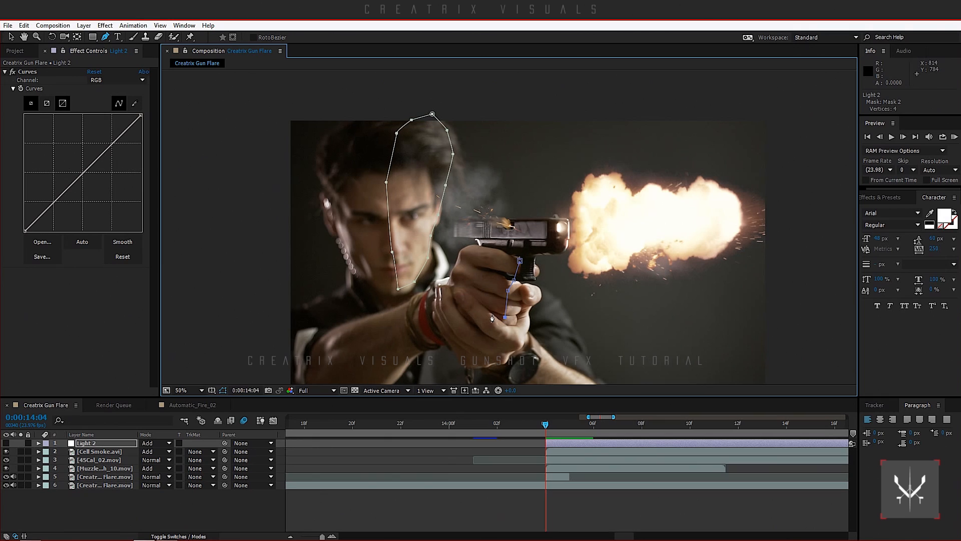
{"action": "left_click", "coordinate": [493, 327]}
{"action": "left_click", "coordinate": [509, 338]}
{"action": "left_click", "coordinate": [526, 349]}
{"action": "left_click", "coordinate": [562, 370]}
{"action": "left_click", "coordinate": [529, 349]}
{"action": "left_click", "coordinate": [530, 334]}
{"action": "left_click", "coordinate": [525, 319]}
{"action": "left_click", "coordinate": [532, 308]}
{"action": "left_click", "coordinate": [544, 293]}
{"action": "left_click", "coordinate": [538, 278]}
{"action": "left_click", "coordinate": [538, 264]}
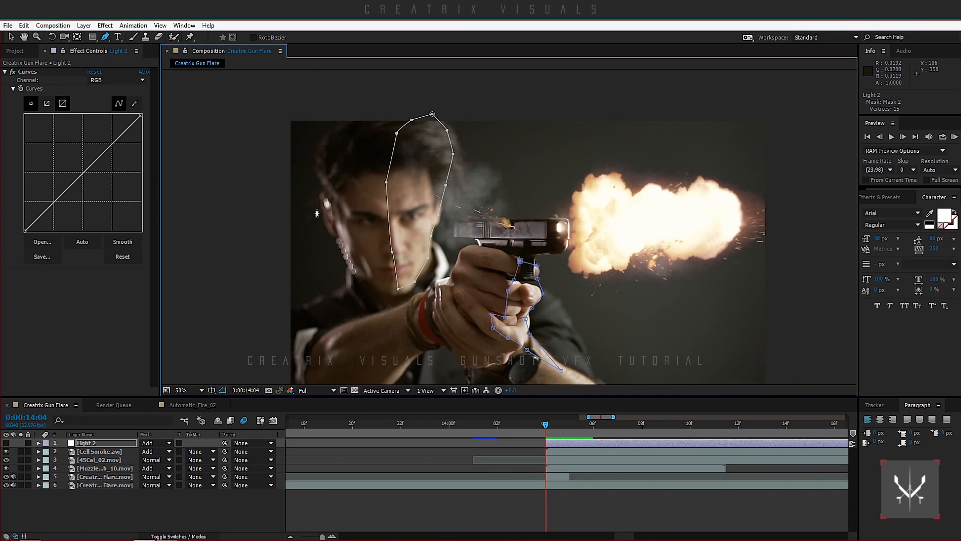
- Turn the Light 2 layer's visibility back on and hide the mask outlines in the composition view
{"action": "left_click", "coordinate": [11, 36]}
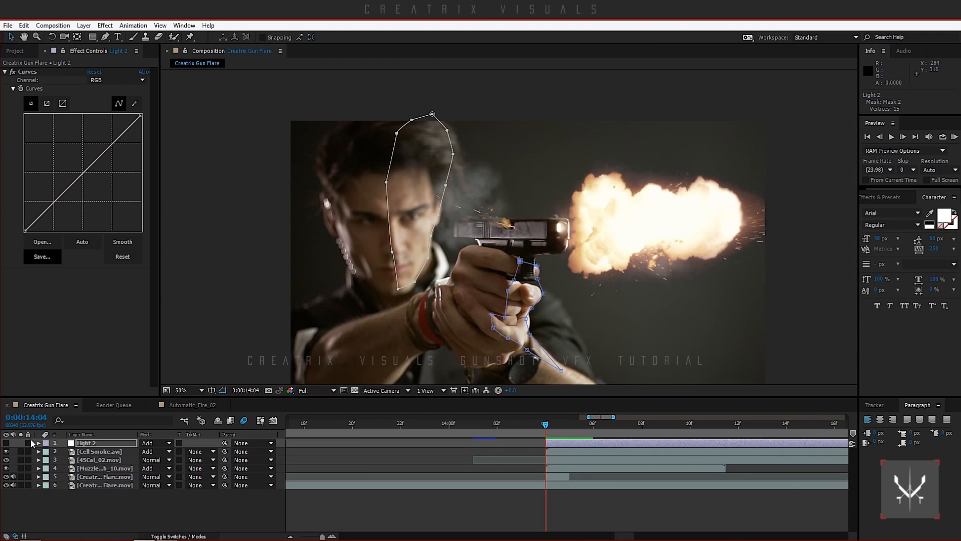
{"action": "left_click", "coordinate": [6, 443]}
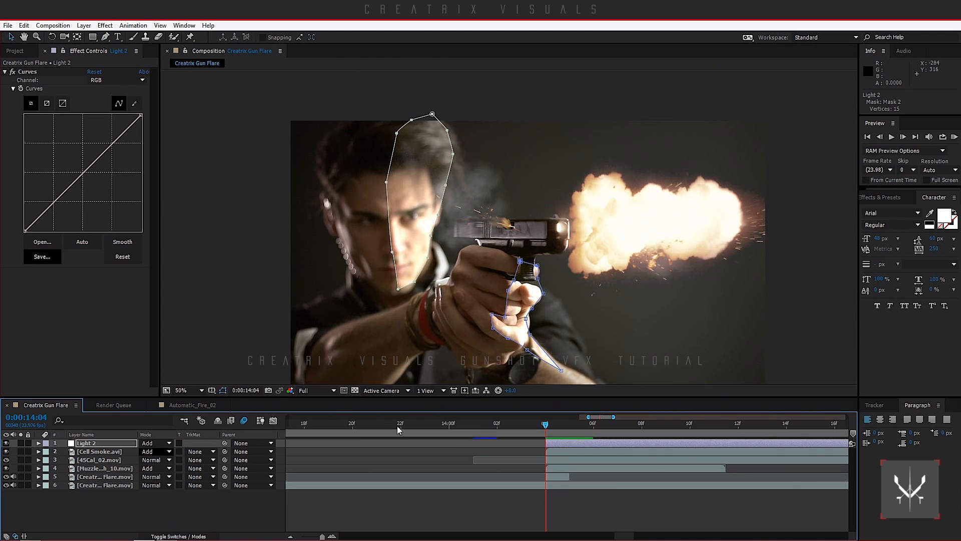
{"action": "left_click", "coordinate": [223, 390]}
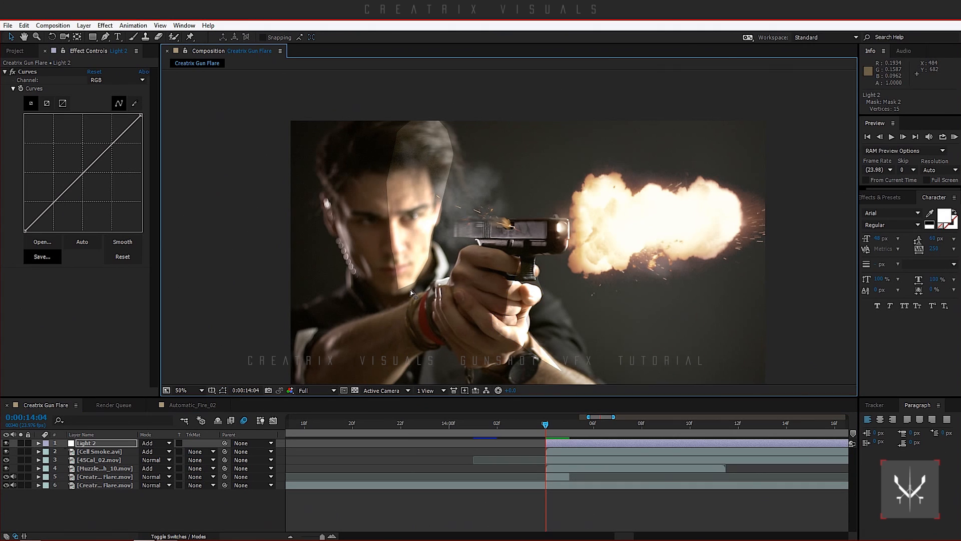
- Set the mask feather on the Light 2 layer to 50 pixels for Mask 1 and 25 pixels for Mask 2
{"action": "key", "text": "f"}
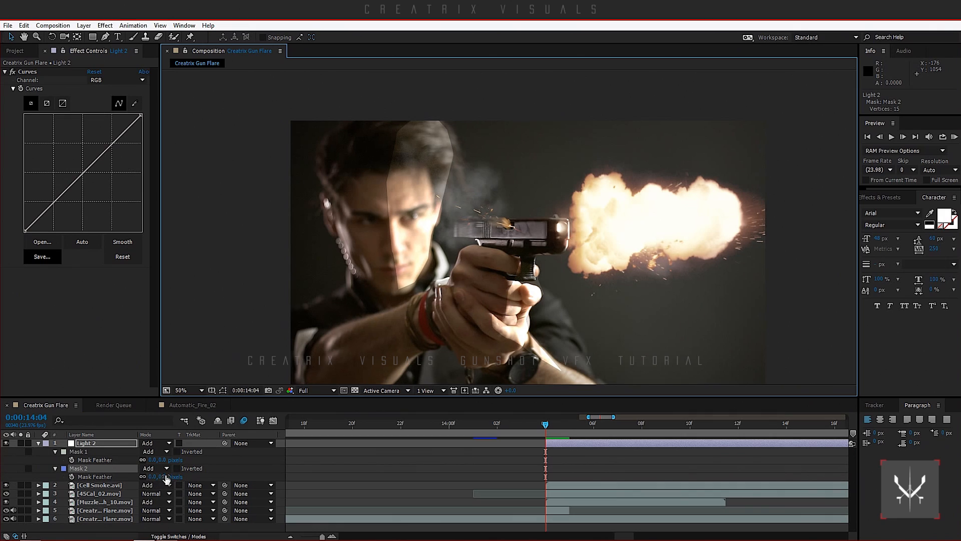
{"action": "left_click", "coordinate": [152, 459]}
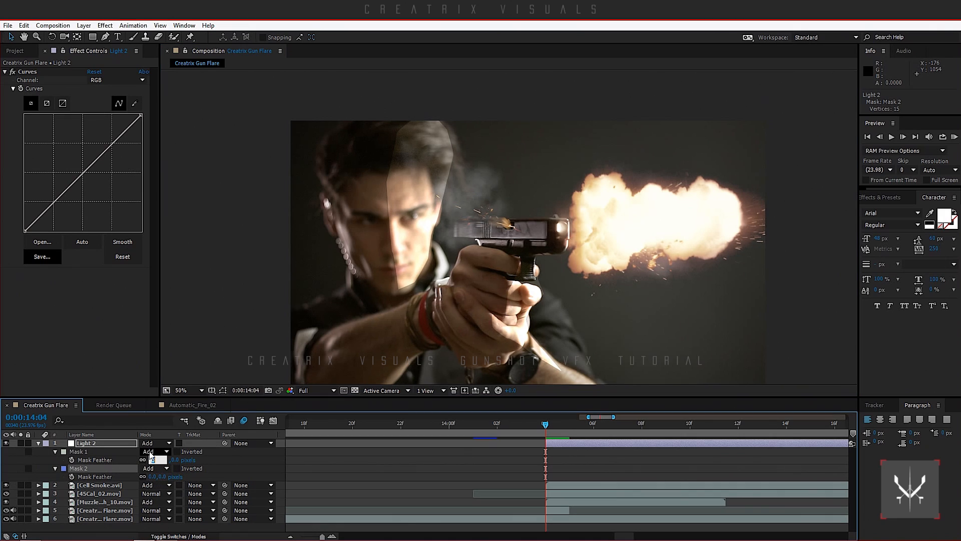
{"action": "type", "text": "25"}
{"action": "key", "text": "Return"}
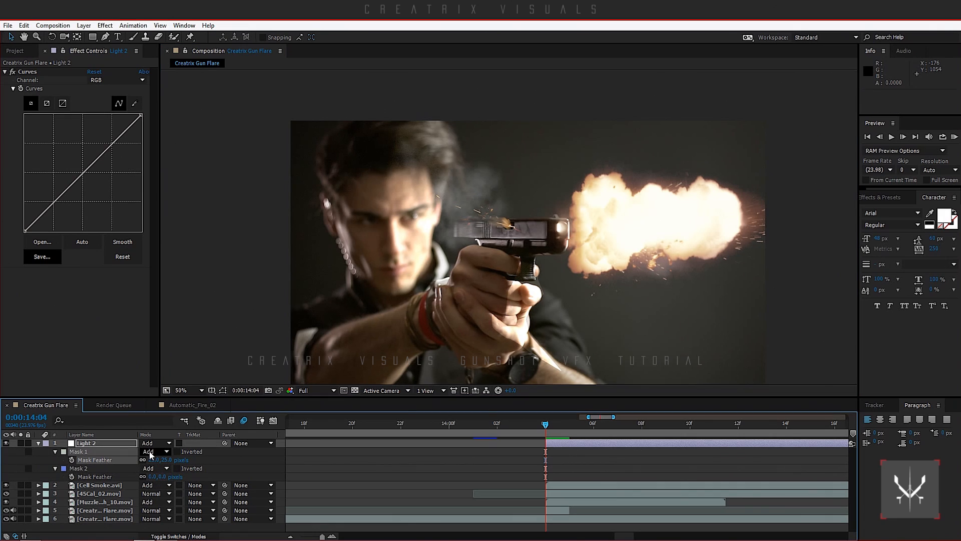
{"action": "left_click", "coordinate": [152, 460]}
{"action": "type", "text": "50"}
{"action": "key", "text": "Return"}
{"action": "left_click", "coordinate": [153, 477]}
{"action": "type", "text": "25"}
{"action": "key", "text": "Return"}
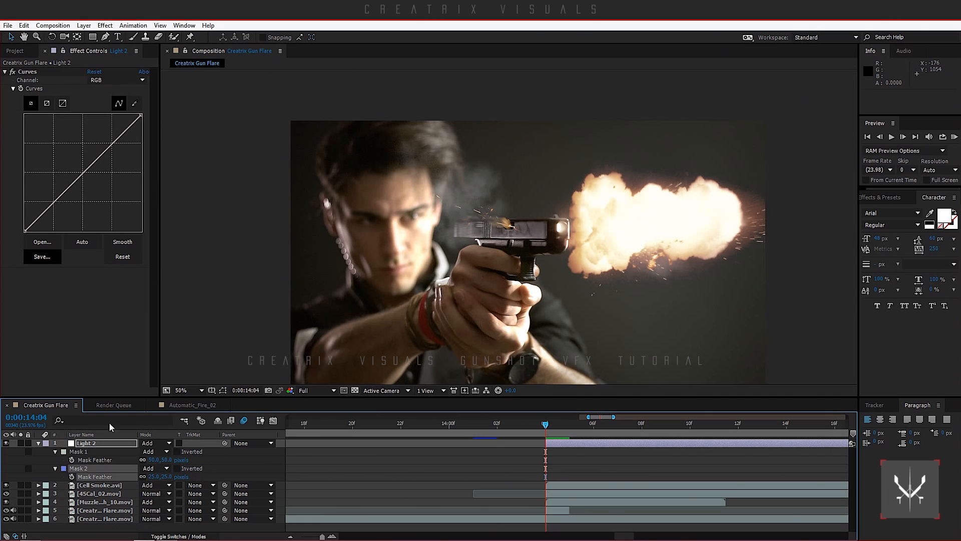
- Shape Light 2's RGB curve to lift the highlights and hold the shadows near the diagonal, checking the layer and effect on and off
{"action": "left_click", "coordinate": [39, 443]}
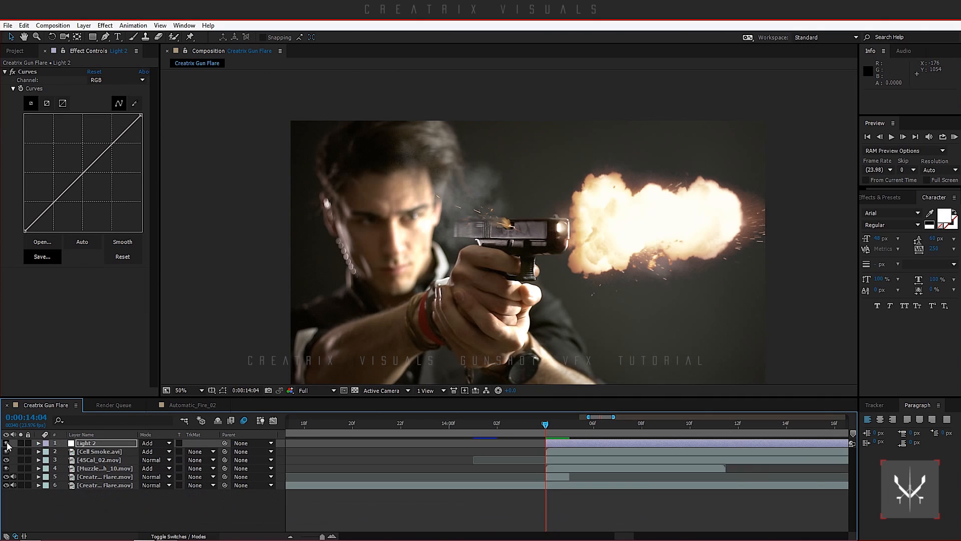
{"action": "left_click", "coordinate": [6, 444]}
{"action": "left_click", "coordinate": [6, 443]}
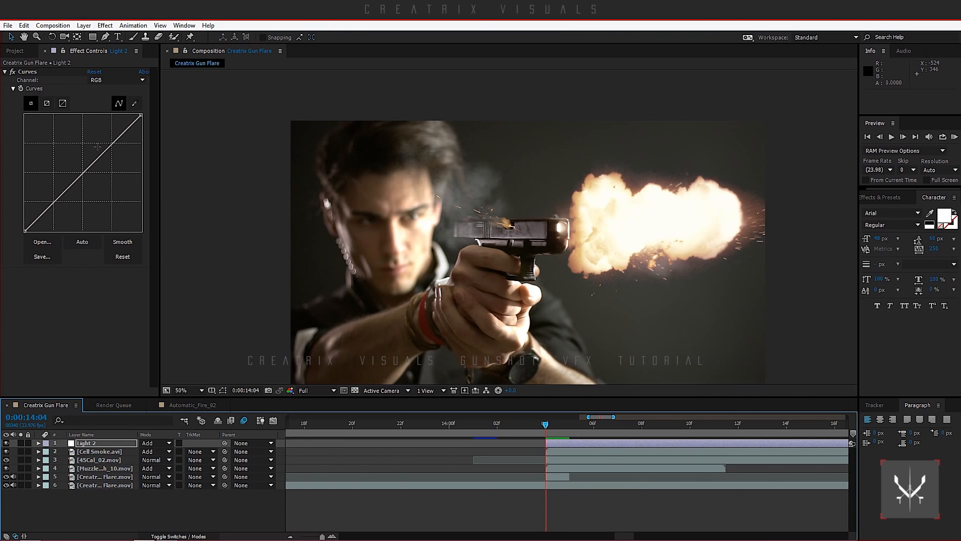
{"action": "left_click_drag", "start_coordinate": [107, 146], "coordinate": [102, 138]}
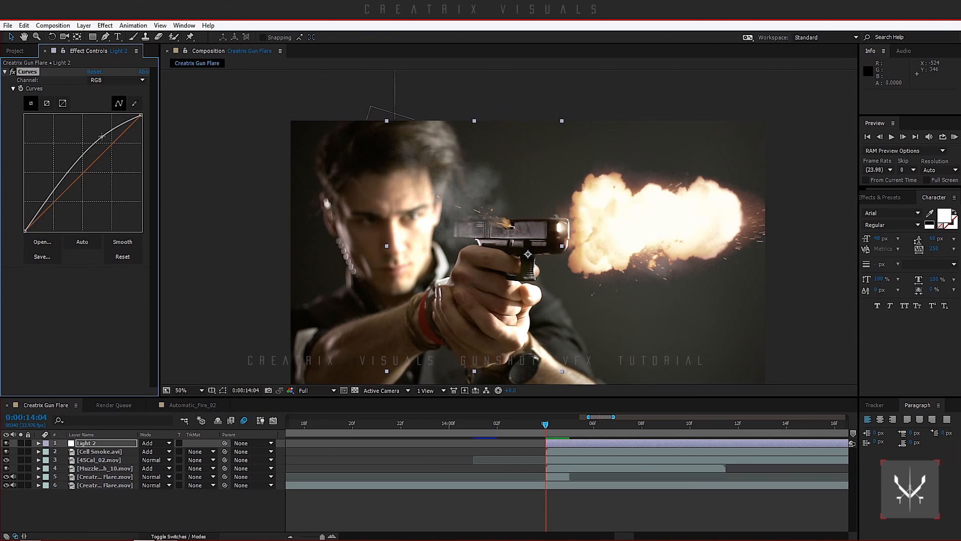
{"action": "left_click_drag", "start_coordinate": [49, 196], "coordinate": [53, 202]}
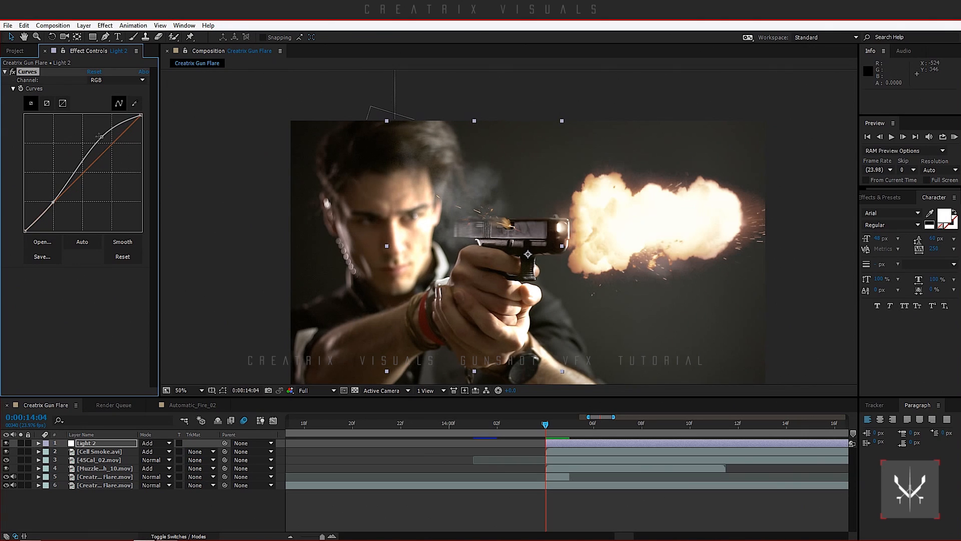
{"action": "left_click_drag", "start_coordinate": [102, 136], "coordinate": [100, 134]}
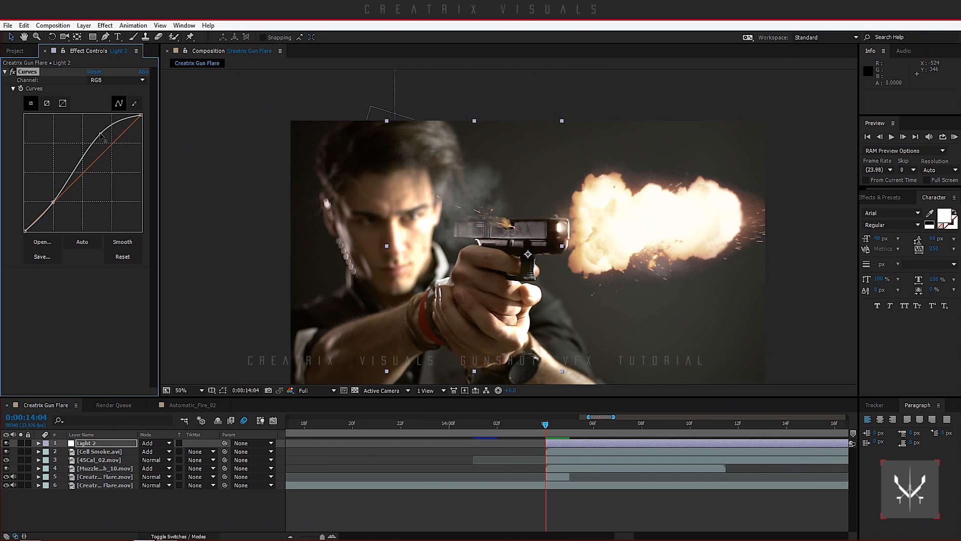
{"action": "left_click", "coordinate": [13, 72]}
{"action": "left_click", "coordinate": [12, 73]}
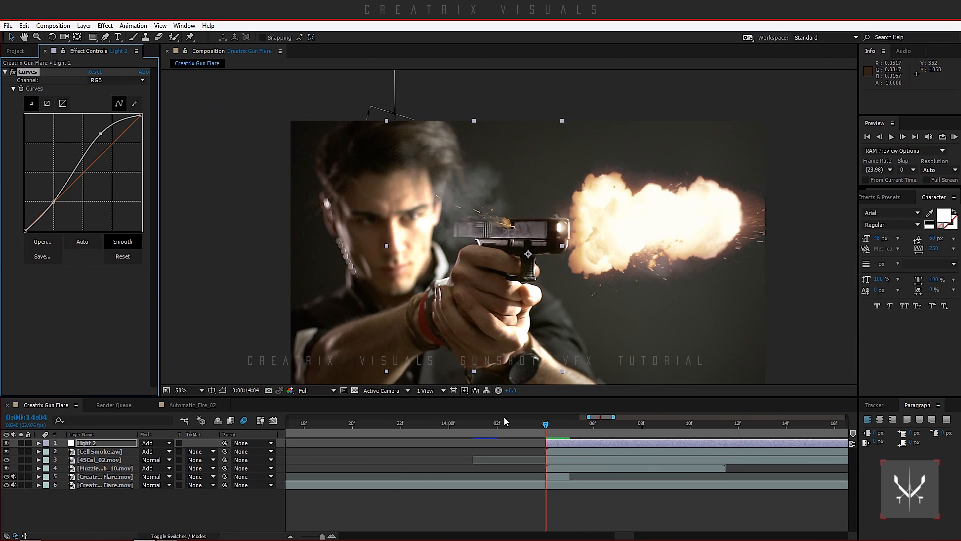
- Keyframe the Light 2 layer's opacity at 100% at 0:00:14:04, and trim away the part of the layer after 0:00:14:08
{"action": "key", "text": "t"}
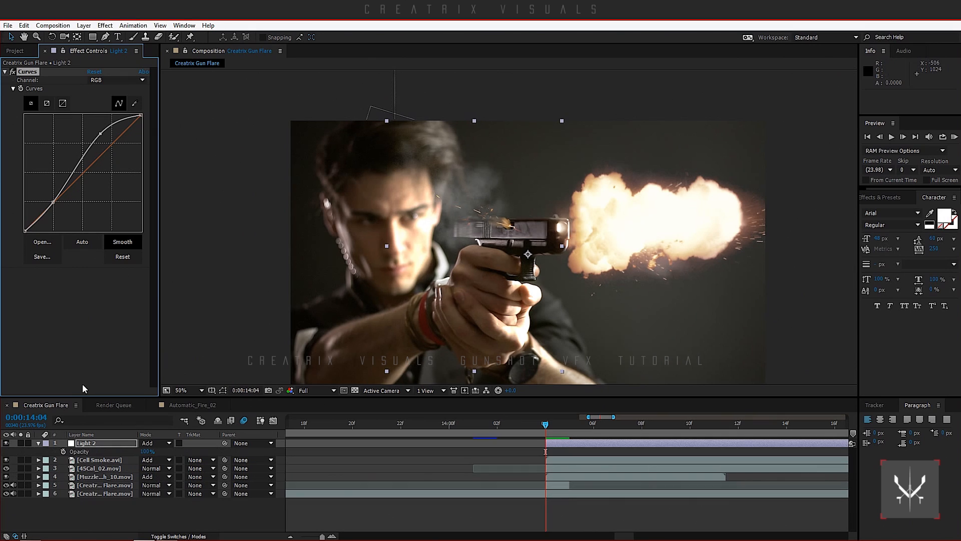
{"action": "left_click", "coordinate": [63, 452]}
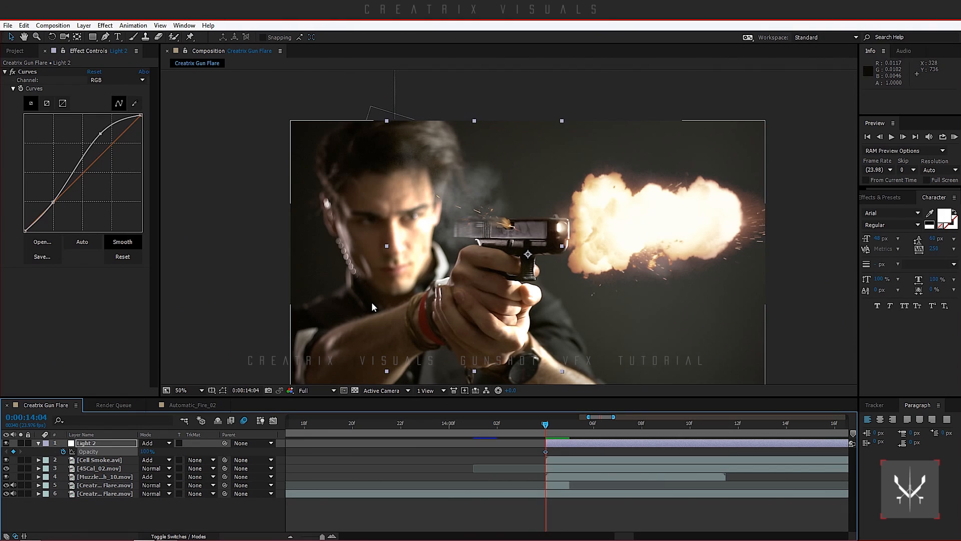
{"action": "key", "text": "Page_Down"}
{"action": "key", "text": "Page_Down"}
{"action": "key", "text": "Page_Down"}
{"action": "key", "text": "Page_Down"}
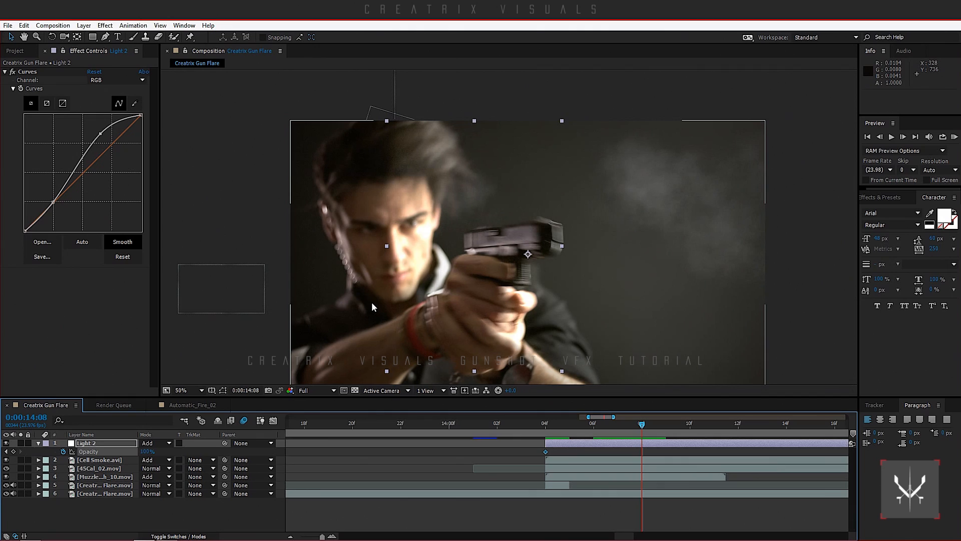
{"action": "key", "text": "ctrl+shift+d"}
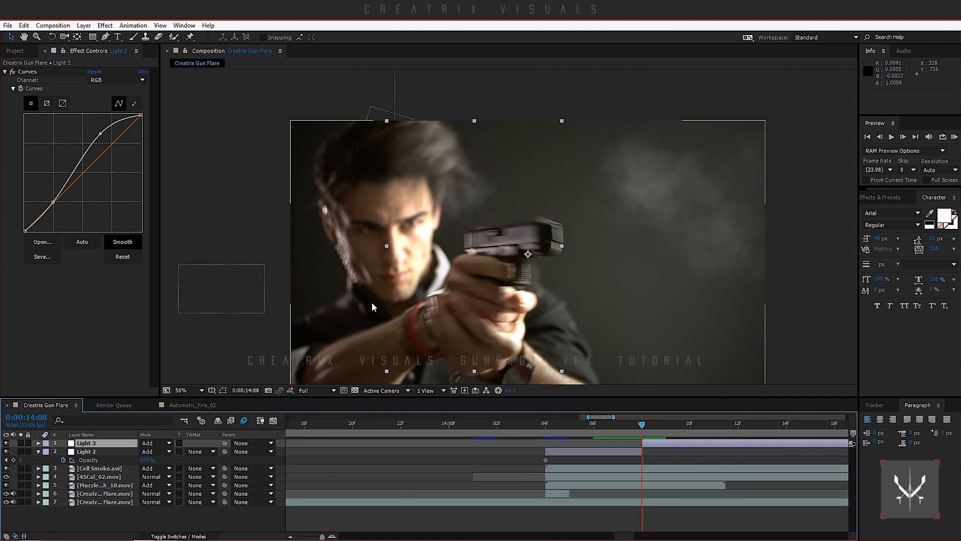
{"action": "key", "text": "Delete"}
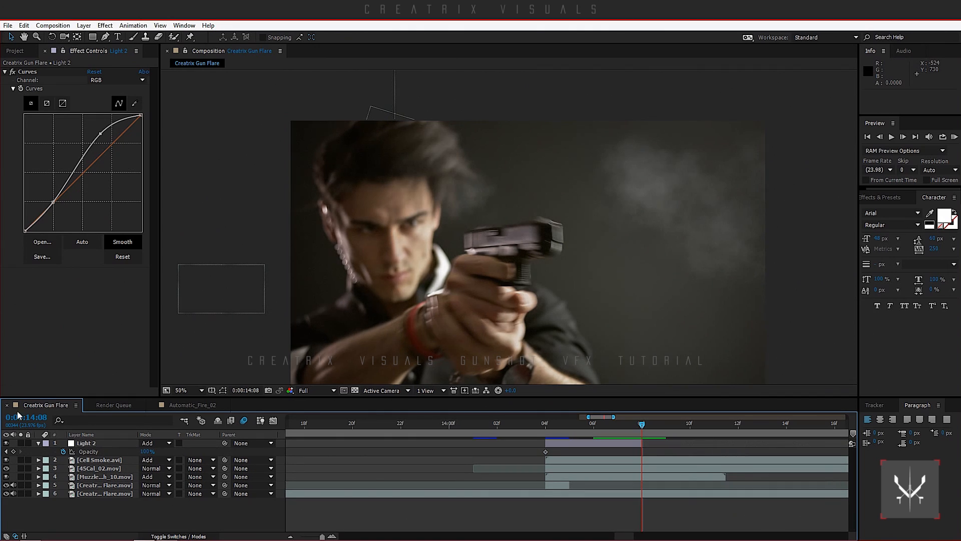
- Keyframe Light 2's opacity to 0% at 0:00:14:08, select both opacity keyframes, and return to the flash frame at 0:00:14:04
{"action": "left_click", "coordinate": [146, 451]}
{"action": "type", "text": "0"}
{"action": "key", "text": "Return"}
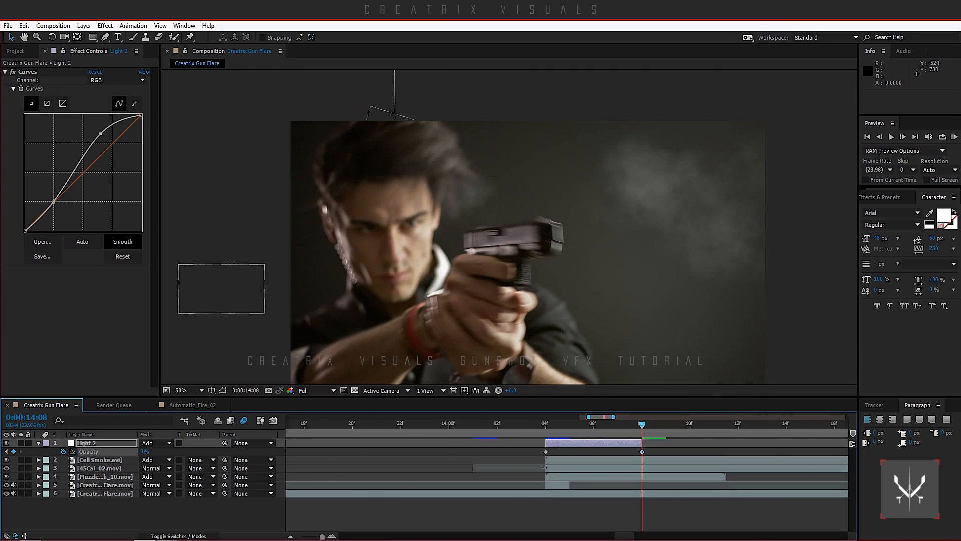
{"action": "left_click_drag", "start_coordinate": [522, 450], "coordinate": [663, 451]}
{"action": "left_click", "coordinate": [545, 423]}
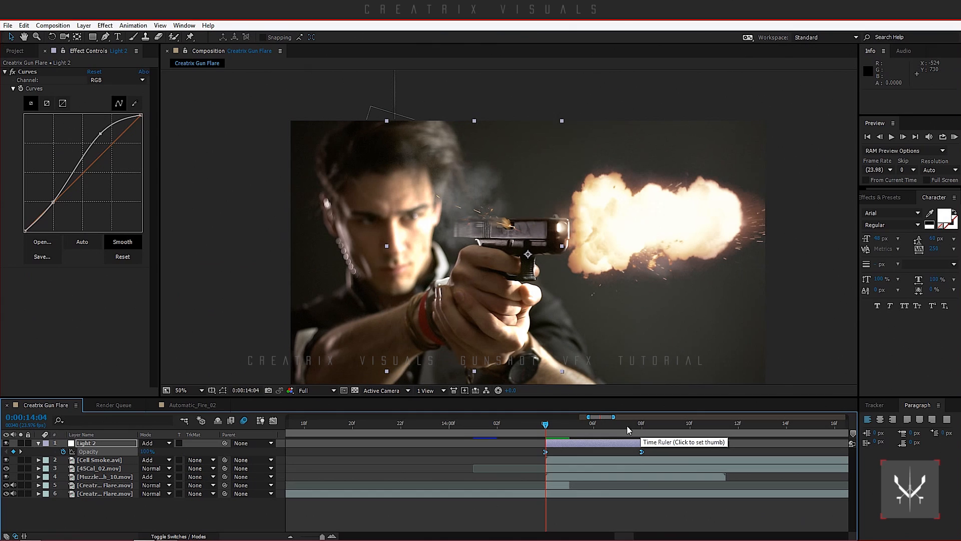
{"action": "left_click", "coordinate": [39, 443]}
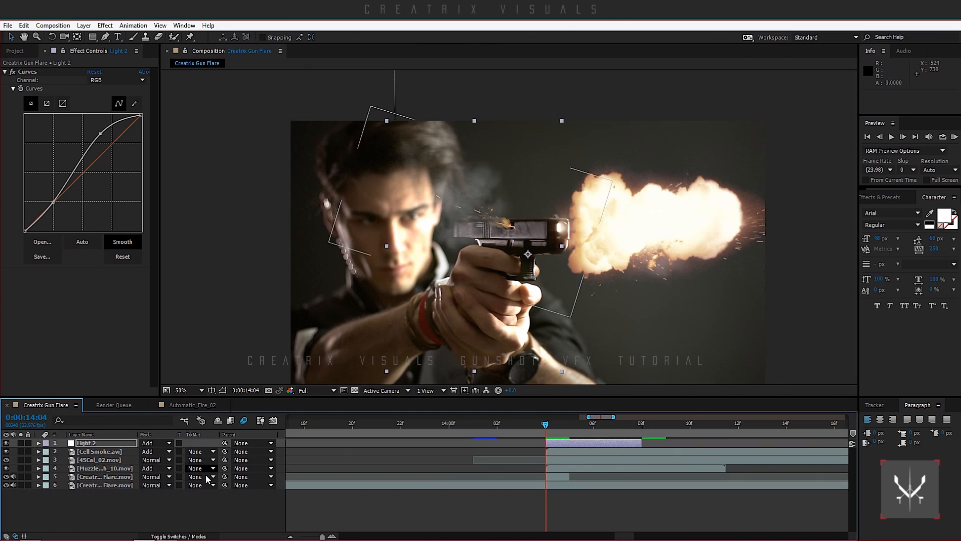
- Reposition the two-second work area around the gunshot, from 0:00:13:13 to 0:00:15:12
{"action": "left_click", "coordinate": [289, 536]}
{"action": "left_click", "coordinate": [289, 536]}
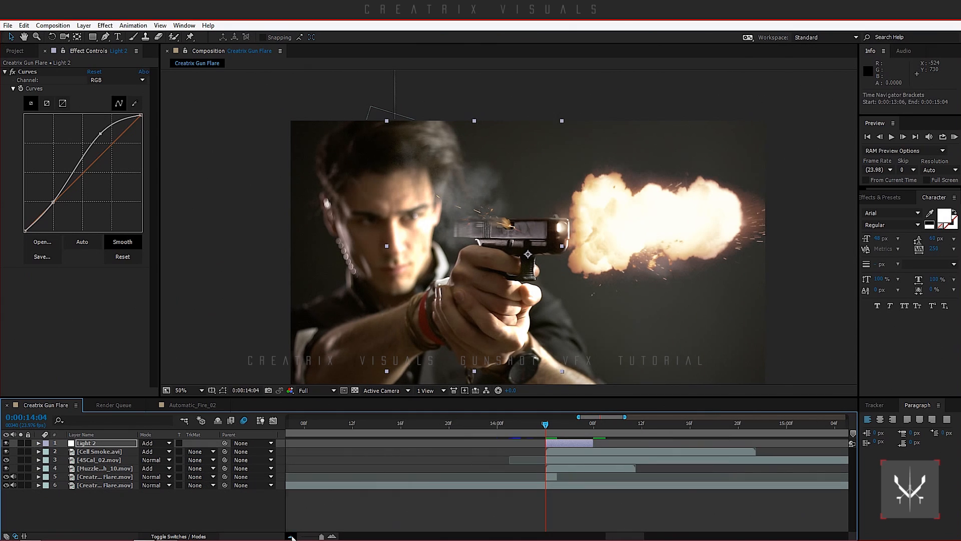
{"action": "left_click", "coordinate": [289, 537]}
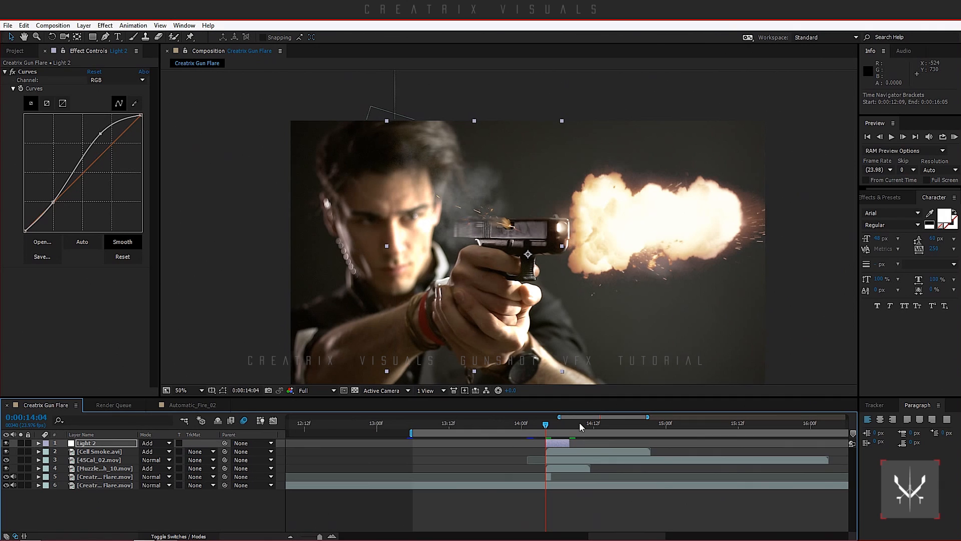
{"action": "key", "text": "n"}
{"action": "left_click_drag", "start_coordinate": [553, 432], "coordinate": [703, 432]}
{"action": "left_click_drag", "start_coordinate": [645, 431], "coordinate": [687, 431]}
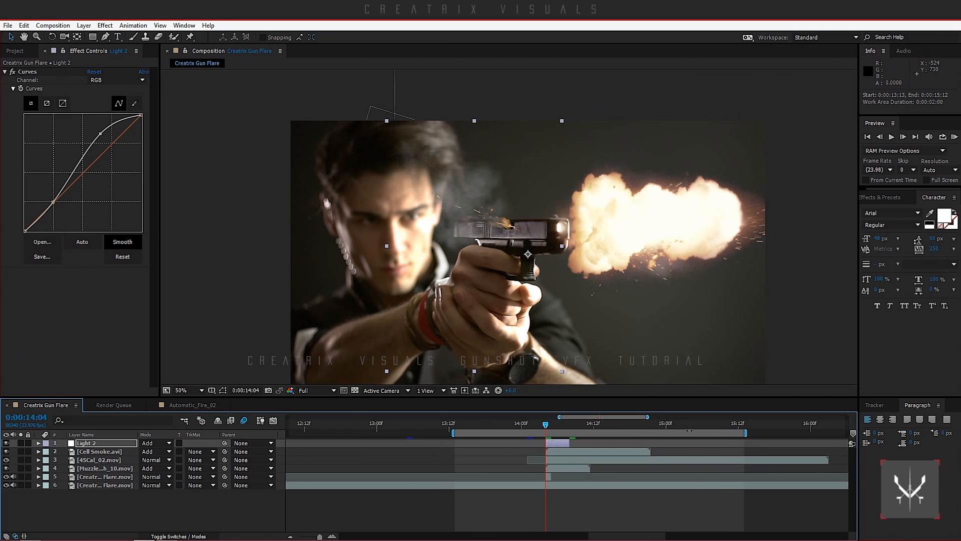
{"action": "left_click", "coordinate": [193, 506]}
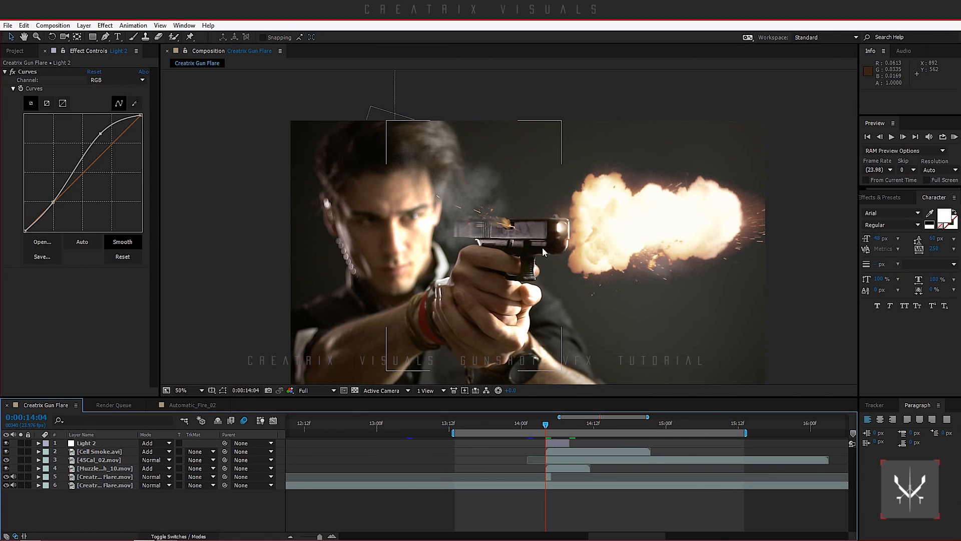
- Set the composition's preview resolution to Half and play a RAM preview of the work area
{"action": "key", "text": "h"}
{"action": "left_click_drag", "start_coordinate": [613, 265], "coordinate": [576, 238]}
{"action": "key", "text": "v"}
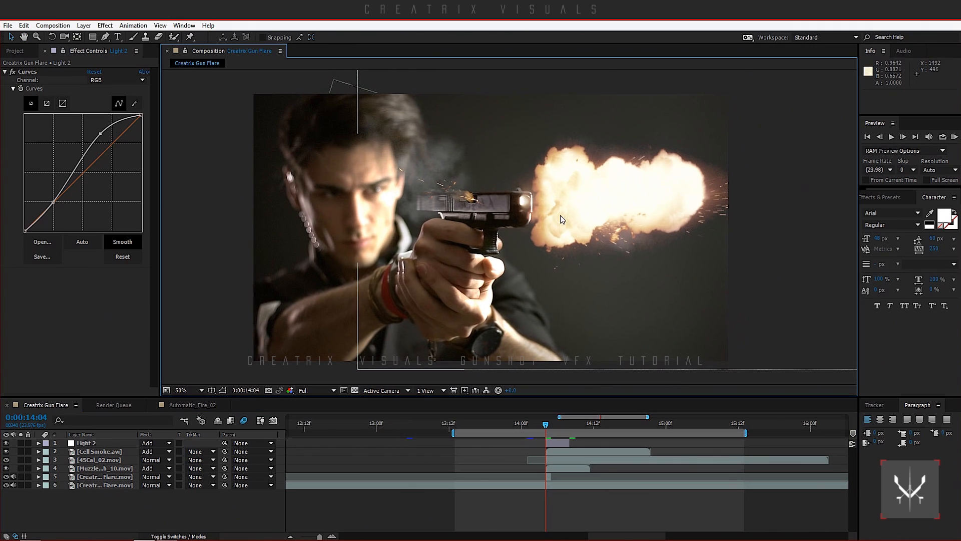
{"action": "left_click", "coordinate": [305, 391]}
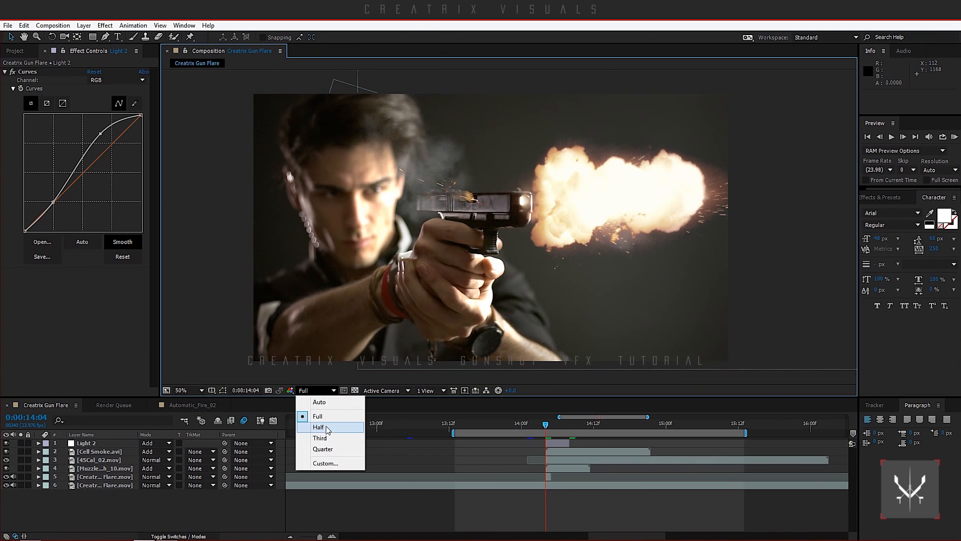
{"action": "left_click", "coordinate": [314, 429]}
{"action": "left_click", "coordinate": [954, 138]}
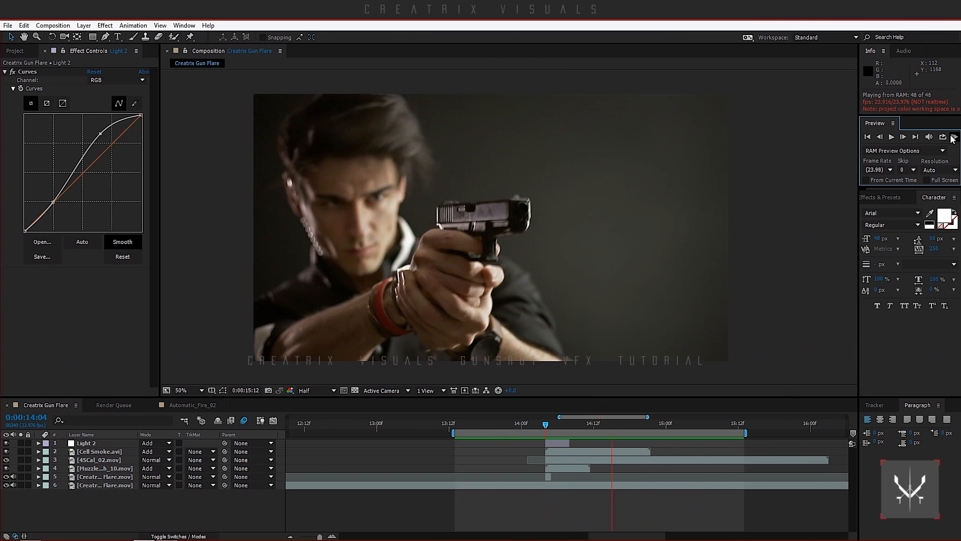
{"action": "left_click", "coordinate": [952, 139]}
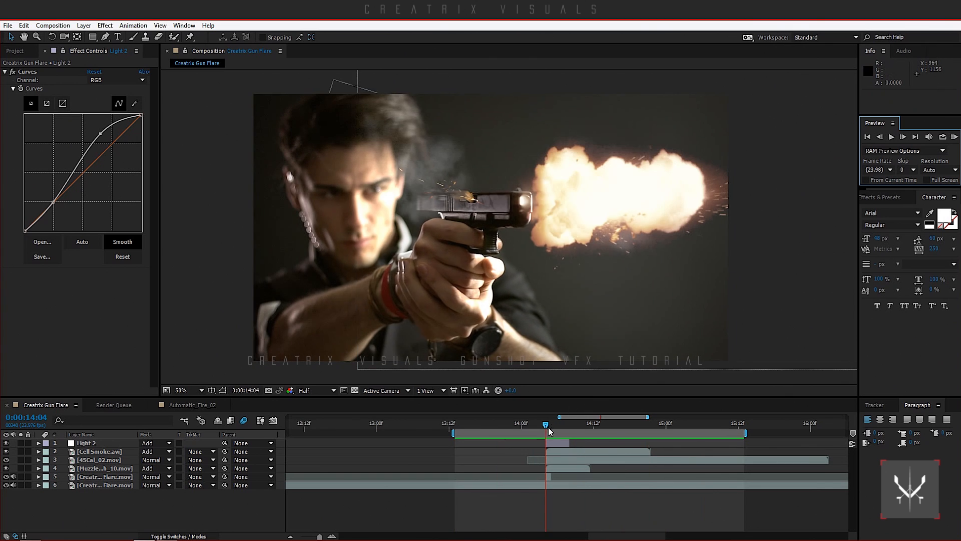
- Speed up the ejecting casing by moving the final position keyframe of the 45Cal_02.mov layer to 0:00:14:06
{"action": "mouse_move", "coordinate": [545, 426]}
{"action": "left_mouse_down"}
{"action": "mouse_move", "coordinate": [556, 426]}
{"action": "mouse_move", "coordinate": [545, 426]}
{"action": "left_mouse_up"}
{"action": "left_click", "coordinate": [100, 459]}
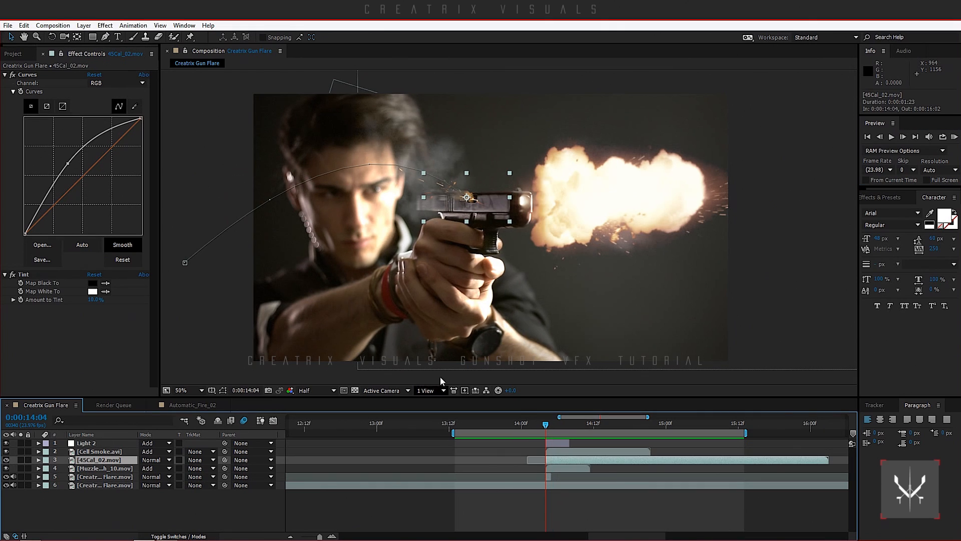
{"action": "key", "text": "p"}
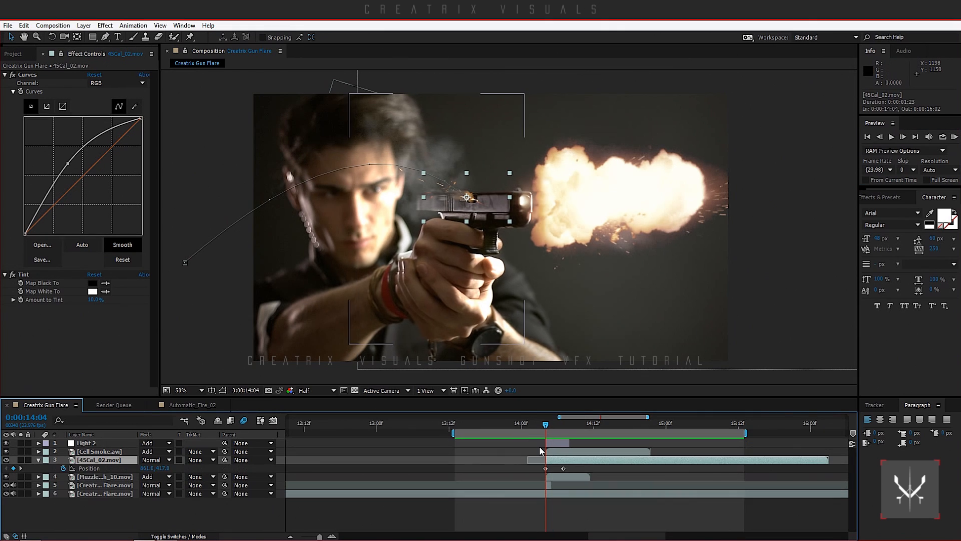
{"action": "left_click_drag", "start_coordinate": [563, 469], "coordinate": [559, 473]}
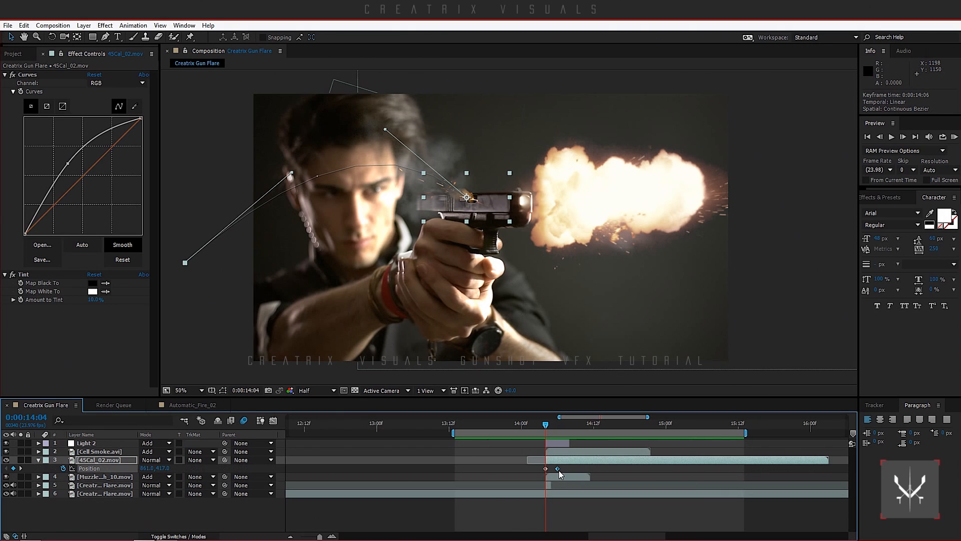
- Reposition the casing to about 101.9, 374.3 at 0:00:14:05 with a middle position keyframe, and preview the motion
{"action": "left_click", "coordinate": [904, 138]}
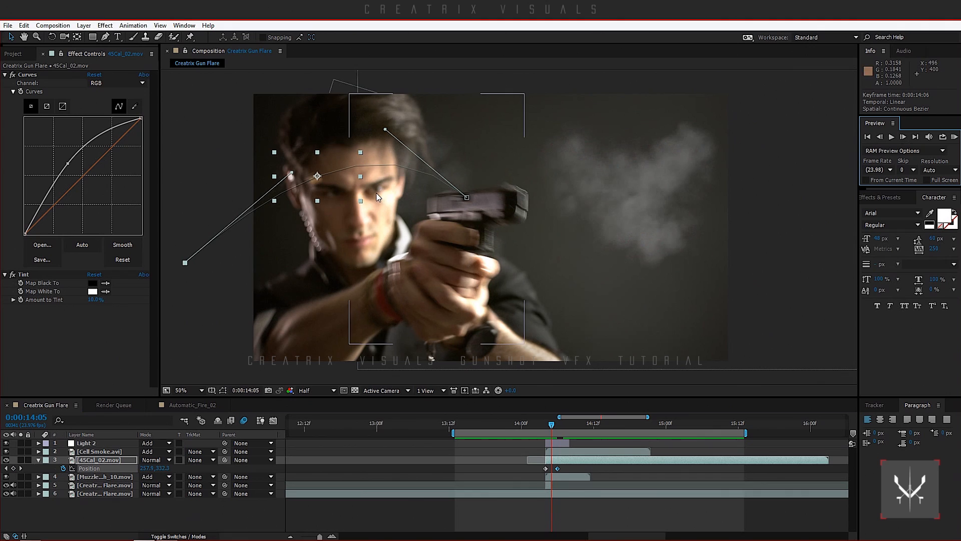
{"action": "left_click_drag", "start_coordinate": [341, 182], "coordinate": [303, 194]}
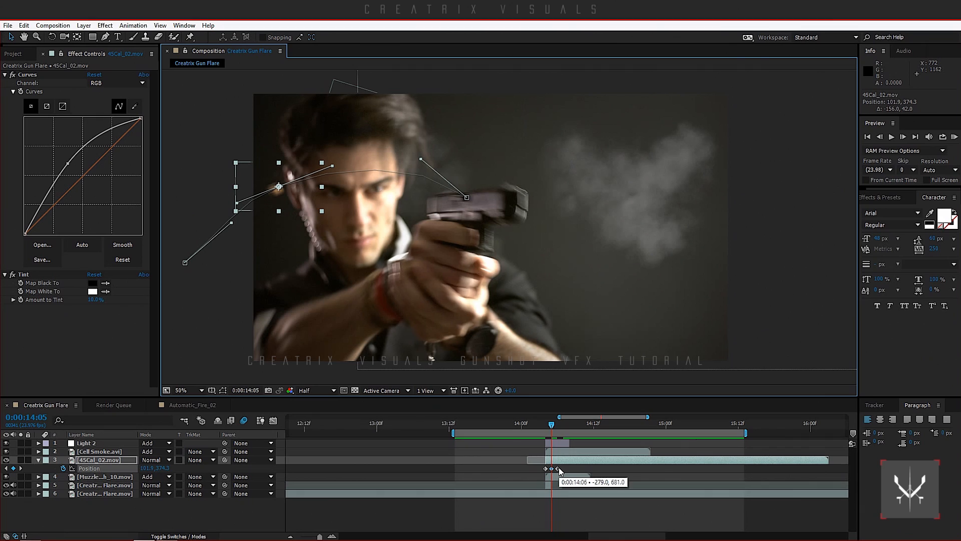
{"action": "left_click", "coordinate": [558, 467]}
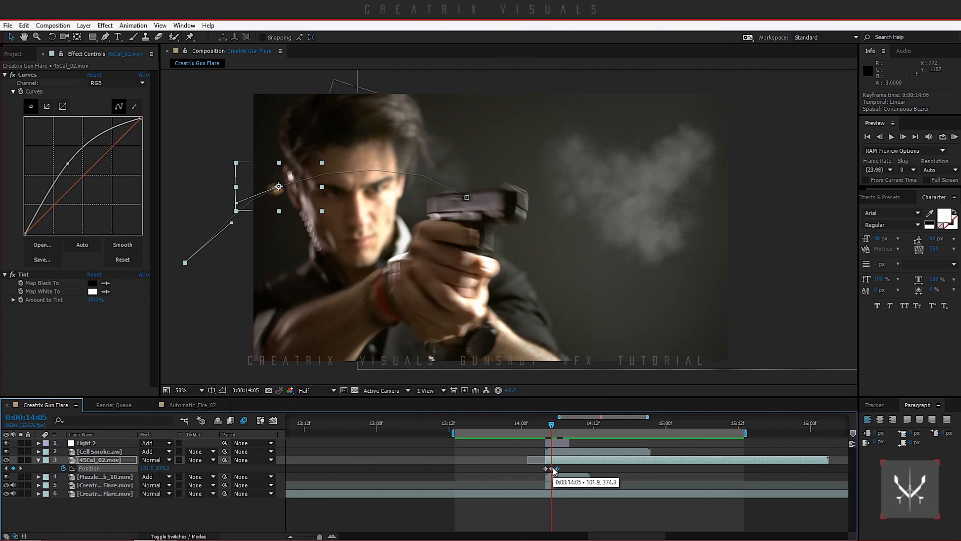
{"action": "left_click", "coordinate": [166, 517]}
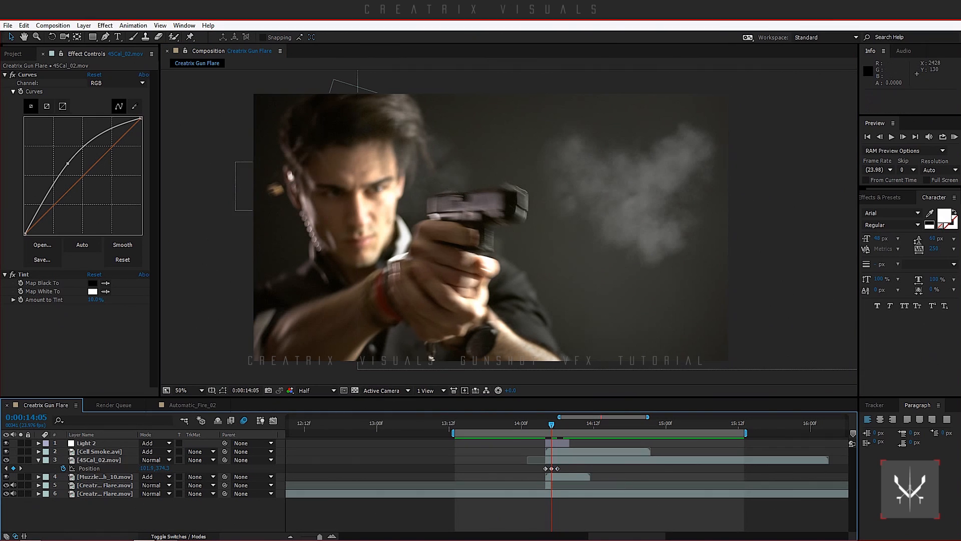
{"action": "left_click", "coordinate": [954, 137]}
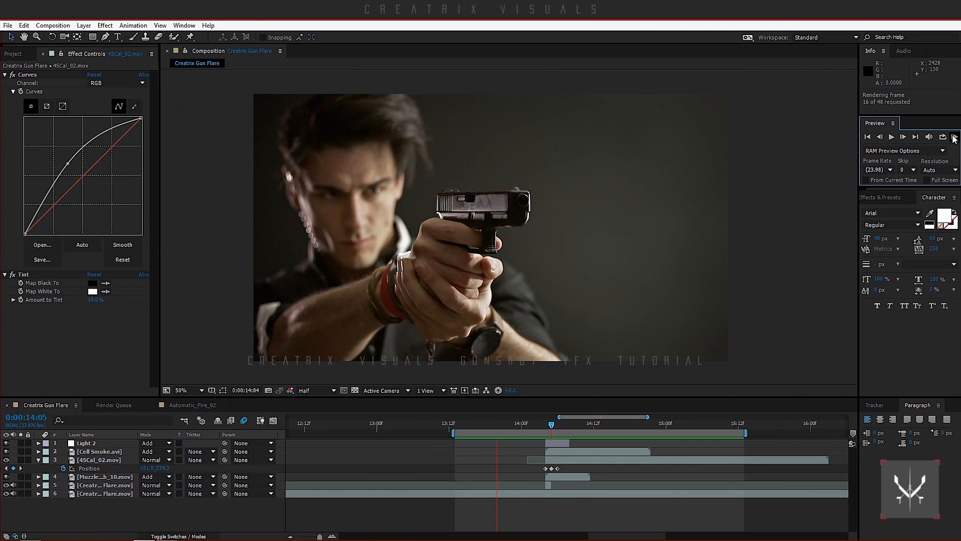
{"action": "left_click", "coordinate": [954, 137]}
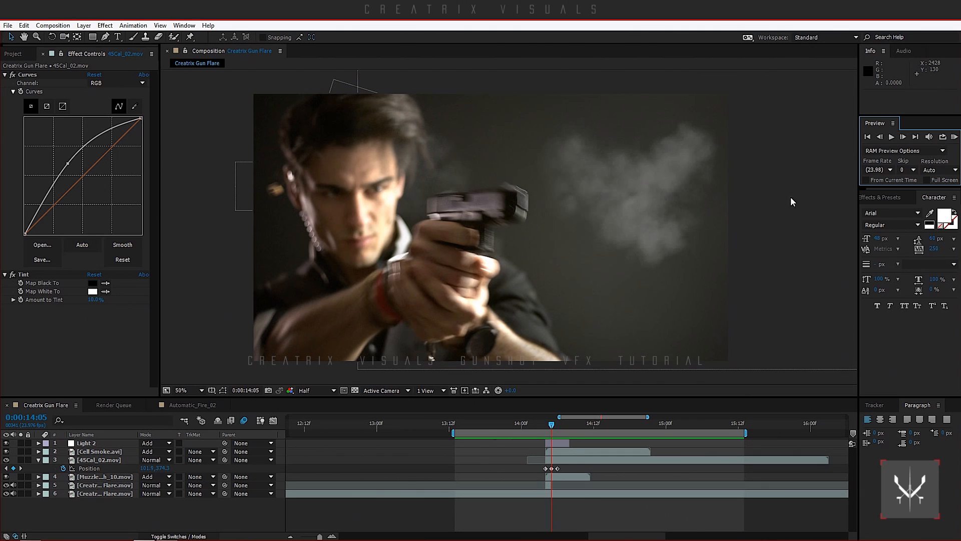
- Rotate the 45Cal_02.mov casing layer by about -36° and set its scale to 15%
{"action": "left_click", "coordinate": [96, 460]}
{"action": "left_click", "coordinate": [51, 37]}
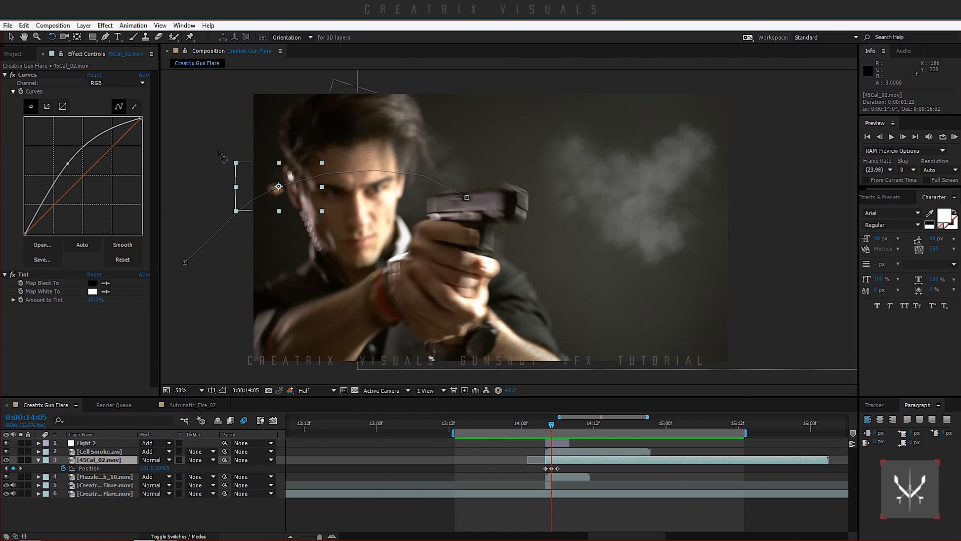
{"action": "left_click_drag", "start_coordinate": [241, 173], "coordinate": [252, 199]}
{"action": "key", "text": "v"}
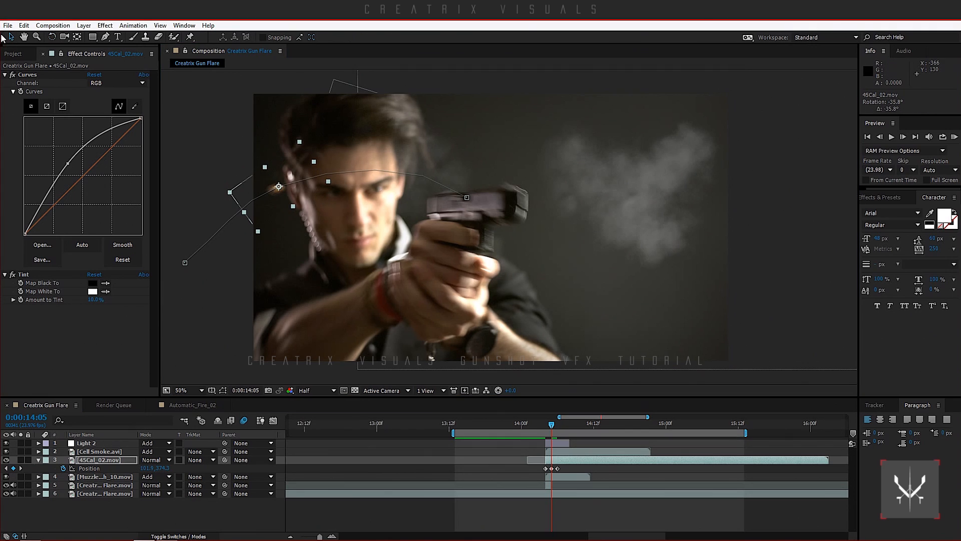
{"action": "key", "text": "s"}
{"action": "left_click", "coordinate": [156, 469]}
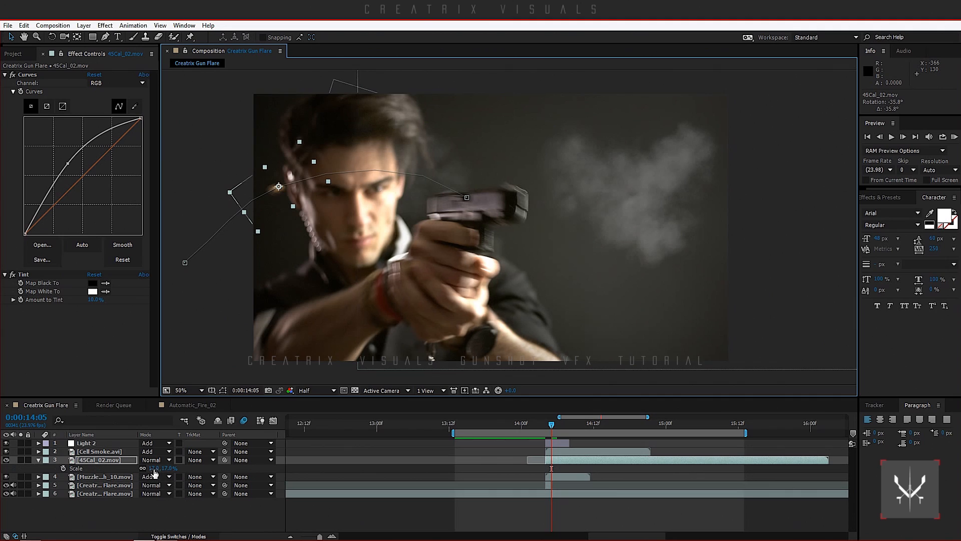
{"action": "key", "text": "Return"}
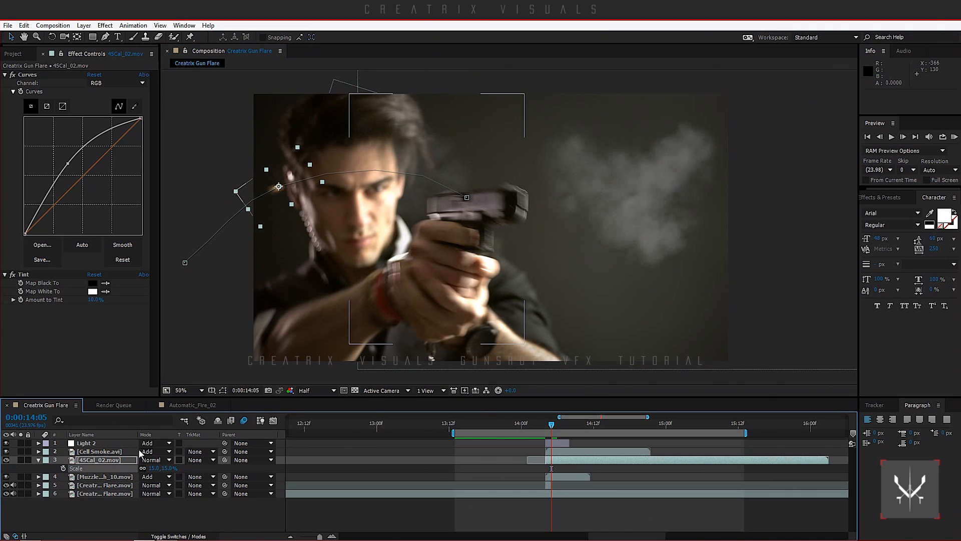
- Collapse the 45Cal_02.mov layer's properties, deselect it, and play a RAM preview of the shot
{"action": "left_click", "coordinate": [39, 460]}
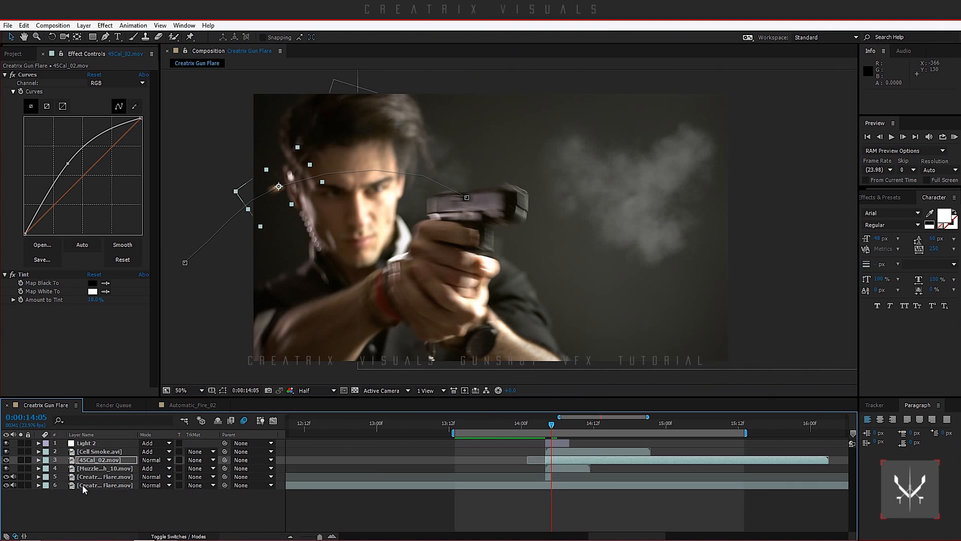
{"action": "left_click", "coordinate": [156, 496]}
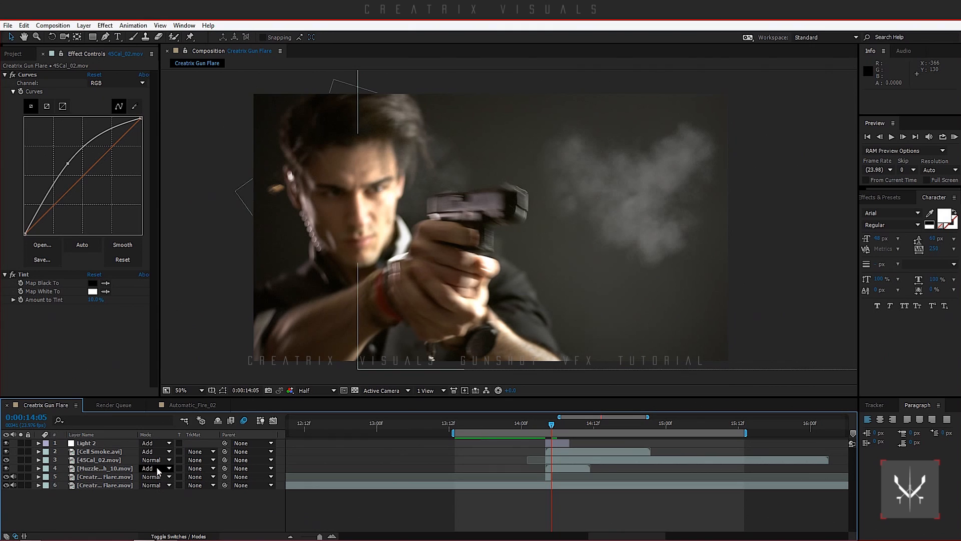
{"action": "left_click", "coordinate": [955, 138]}
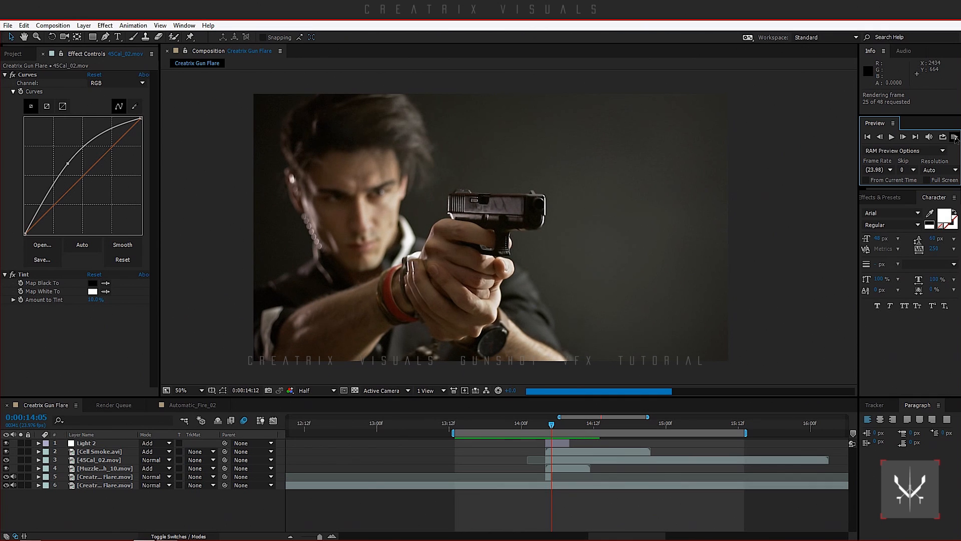
{"action": "left_click", "coordinate": [956, 139]}
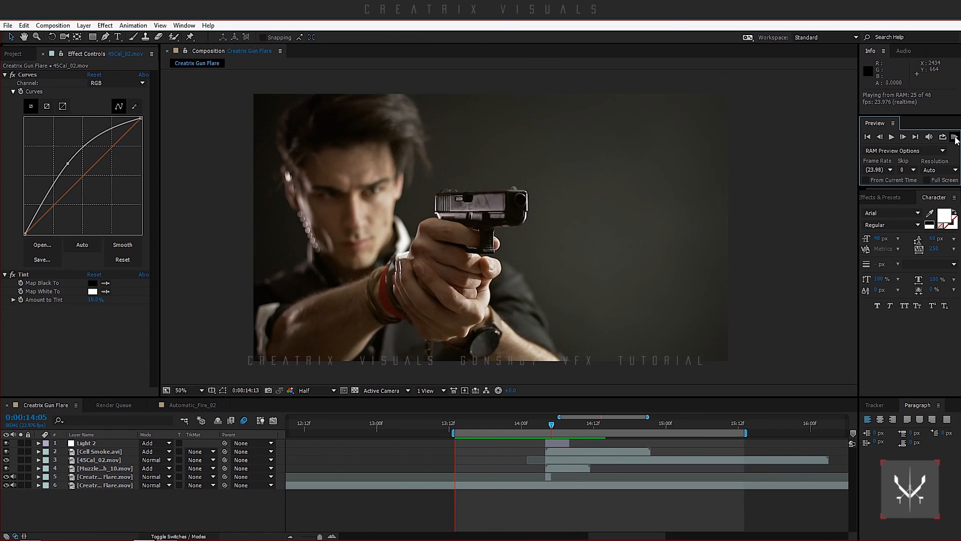
{"action": "left_click", "coordinate": [955, 140]}
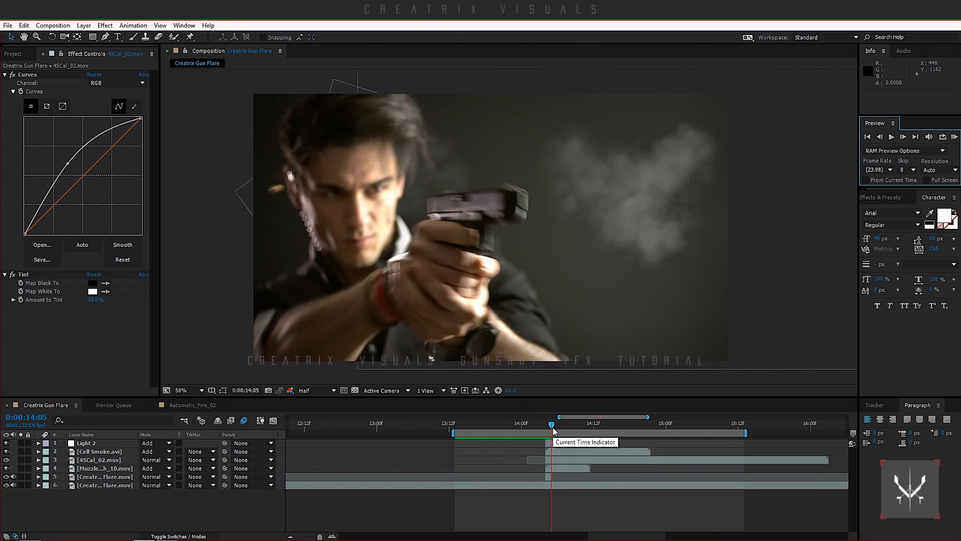
- Check the frames after the muzzle flash one by one and park the current time at 0:00:14:12
{"action": "left_click_drag", "start_coordinate": [552, 428], "coordinate": [547, 429]}
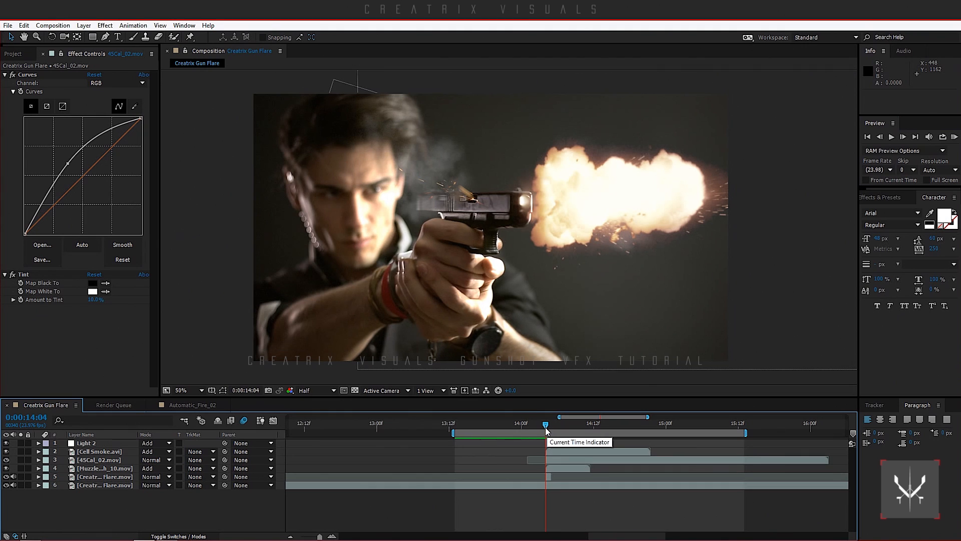
{"action": "left_click_drag", "start_coordinate": [546, 429], "coordinate": [580, 429]}
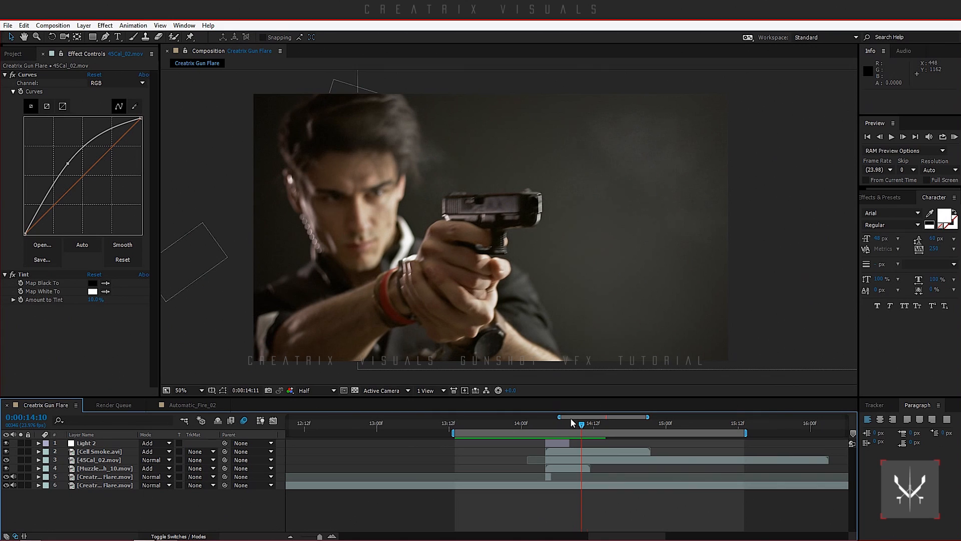
{"action": "key", "text": "Page_Down"}
{"action": "key", "text": "Page_Down"}
{"action": "key", "text": "Page_Down"}
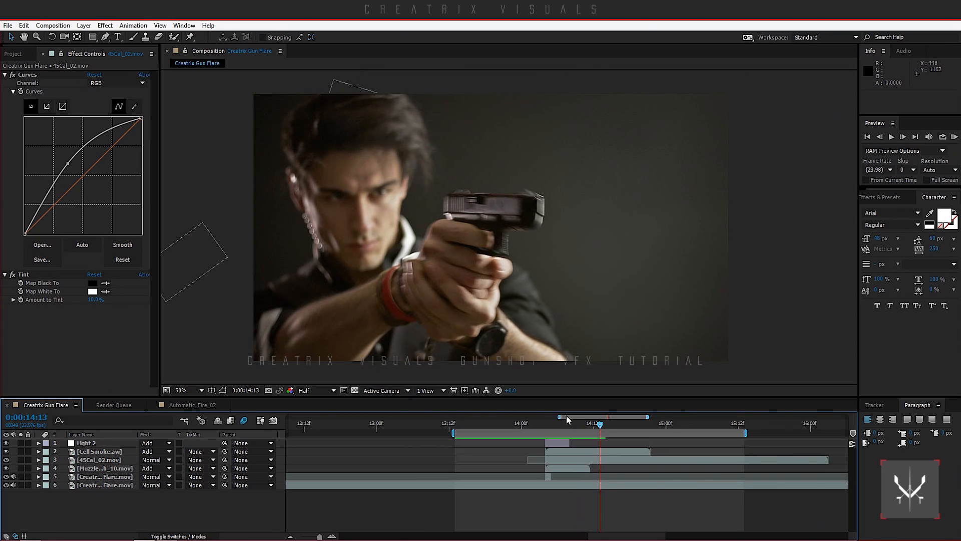
{"action": "key", "text": "Page_Up"}
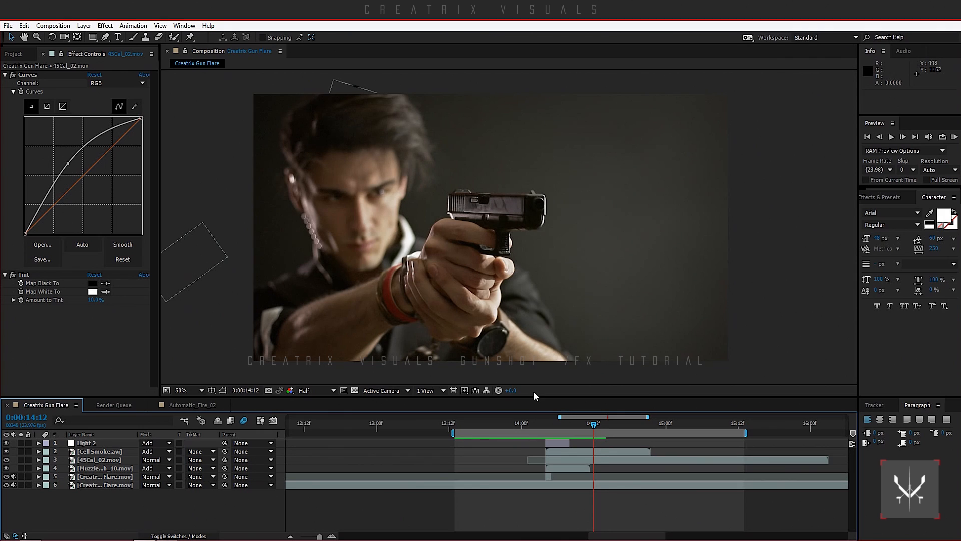
{"action": "key", "text": "Page_Down"}
{"action": "key", "text": "Page_Up"}
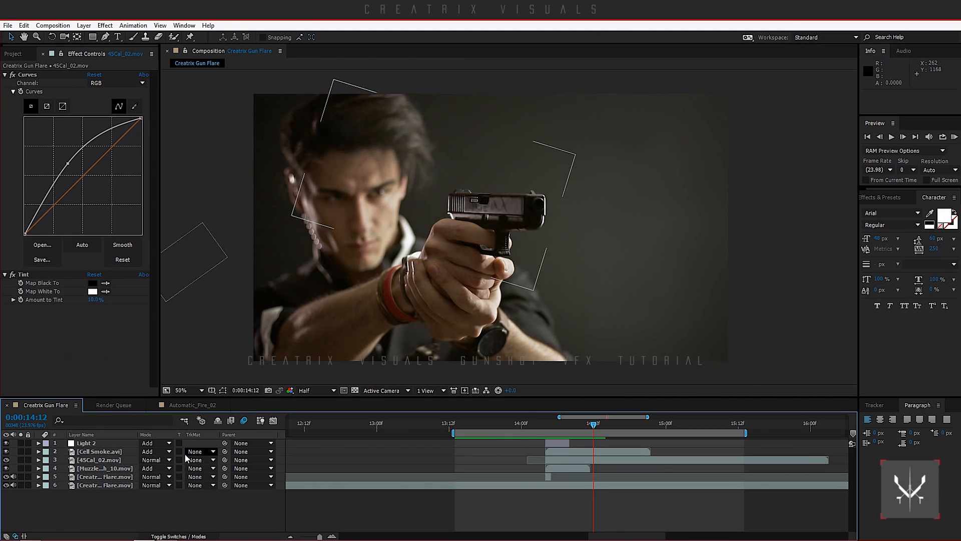
- Duplicate the bottom Creatrix Gun Flare.mov layer, split the copy at 0:00:14:12, and delete its part before the split
{"action": "left_click", "coordinate": [115, 485]}
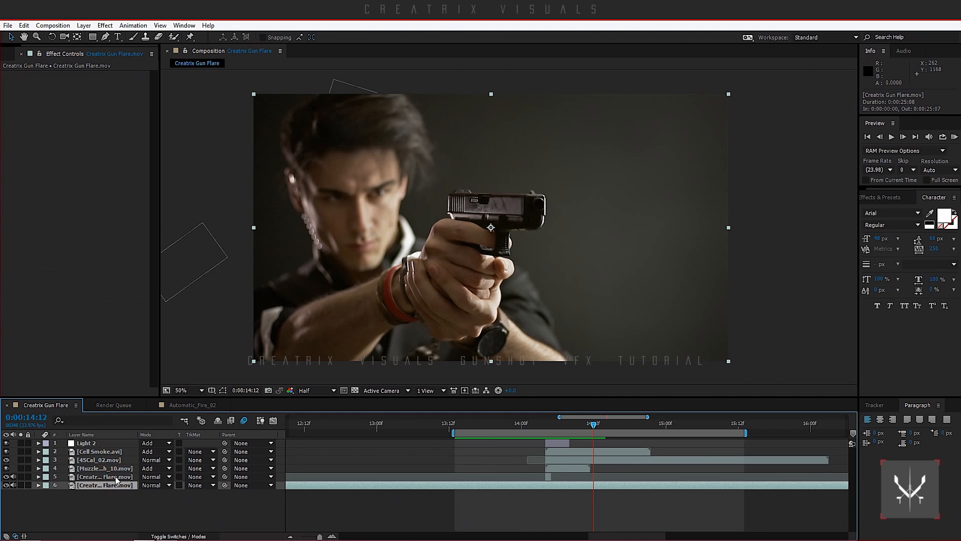
{"action": "key", "text": "ctrl+d"}
{"action": "key", "text": "ctrl+shift+d"}
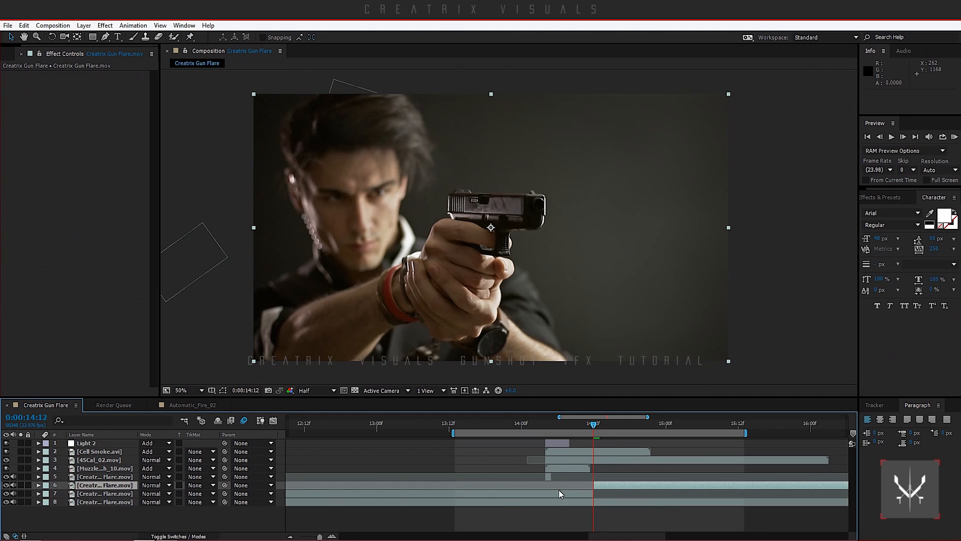
{"action": "left_click", "coordinate": [561, 494]}
{"action": "key", "text": "Delete"}
{"action": "left_click", "coordinate": [558, 488]}
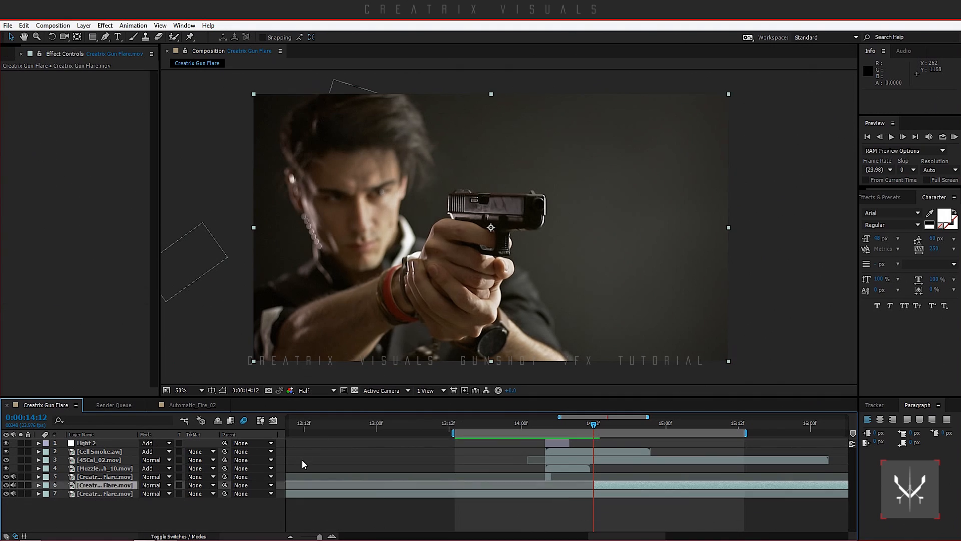
- Move the split gun footage clip above all other layers and trim it to one frame by removing everything from 0:00:14:13
{"action": "left_click_drag", "start_coordinate": [121, 486], "coordinate": [124, 444]}
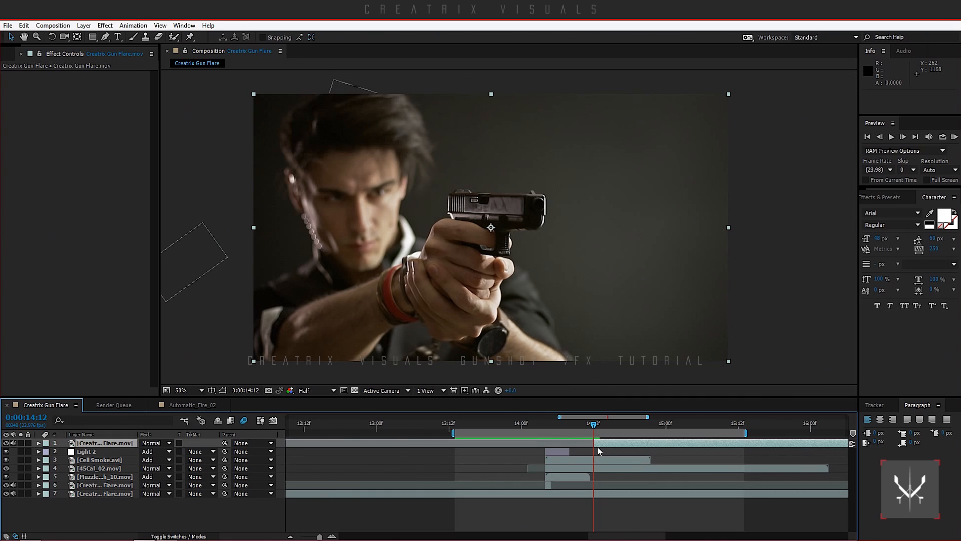
{"action": "key", "text": "Page_Down"}
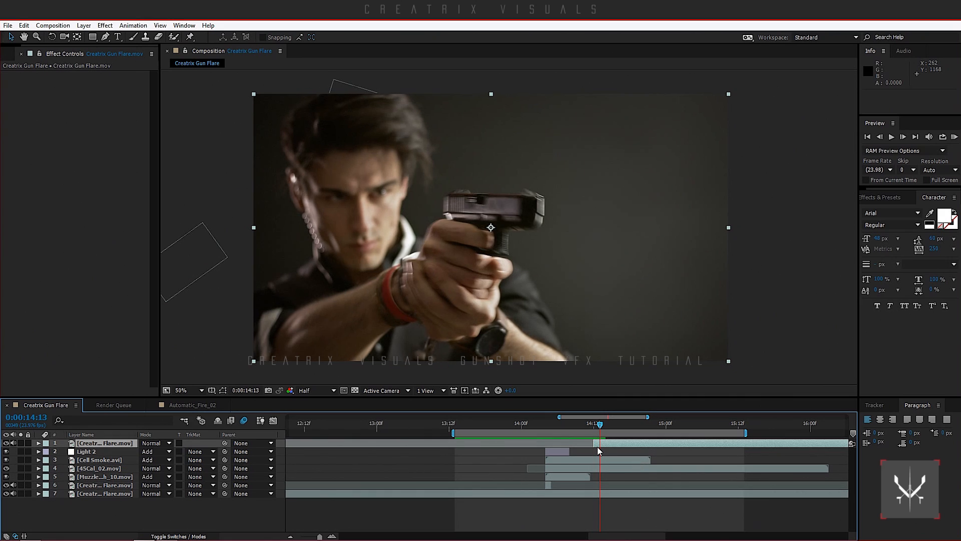
{"action": "key", "text": "ctrl+shift+d"}
{"action": "key", "text": "Delete"}
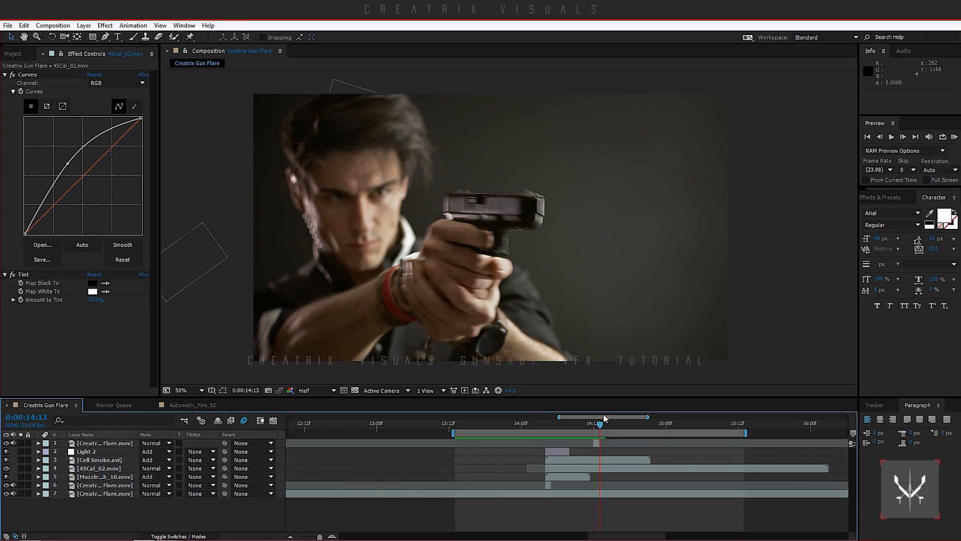
- Start a Pen mask on the one-frame top clip at 0:00:14:12, following the slide's lower edge from its rear corner
{"action": "left_click", "coordinate": [593, 426]}
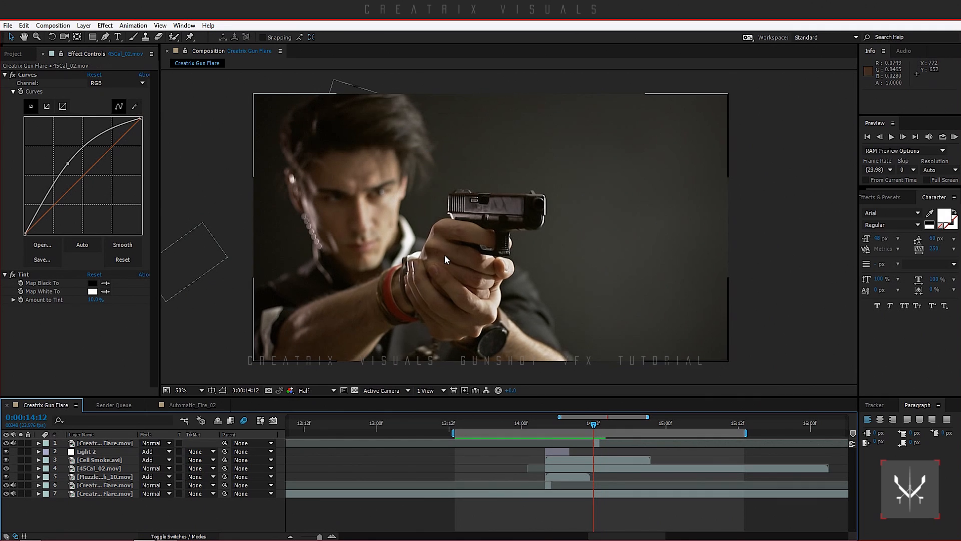
{"action": "scroll", "coordinate": [445, 253], "scroll_direction": "up", "scroll_amount": 1}
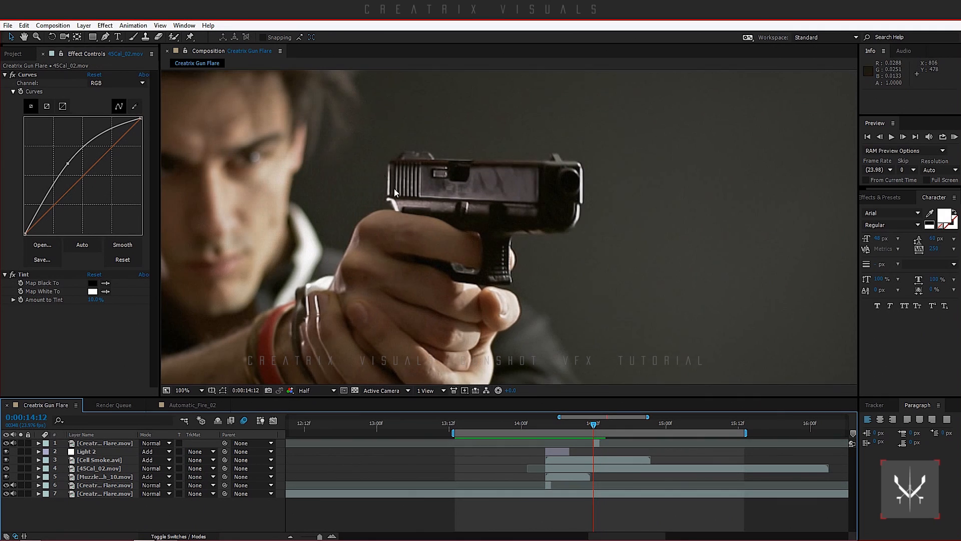
{"action": "left_click", "coordinate": [104, 38]}
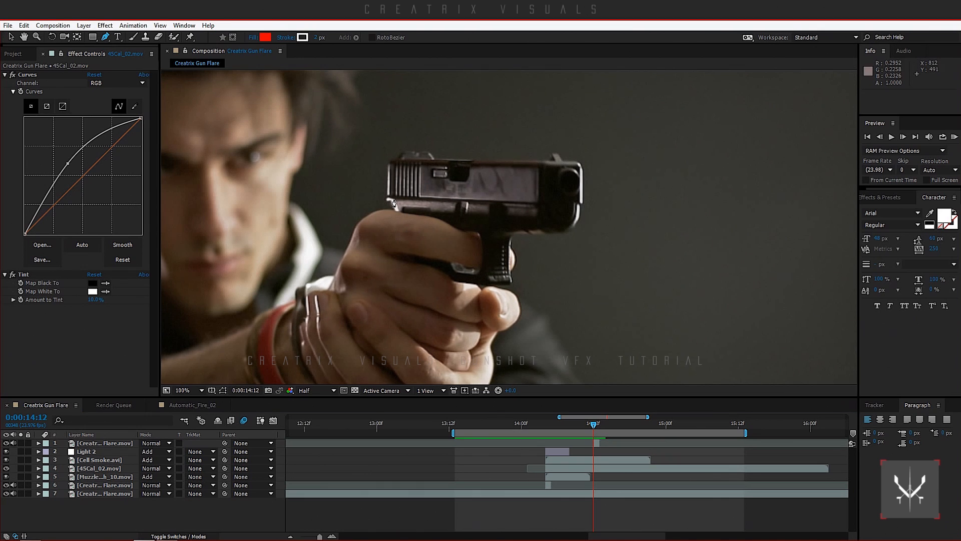
{"action": "left_click", "coordinate": [106, 443]}
{"action": "key", "text": "h"}
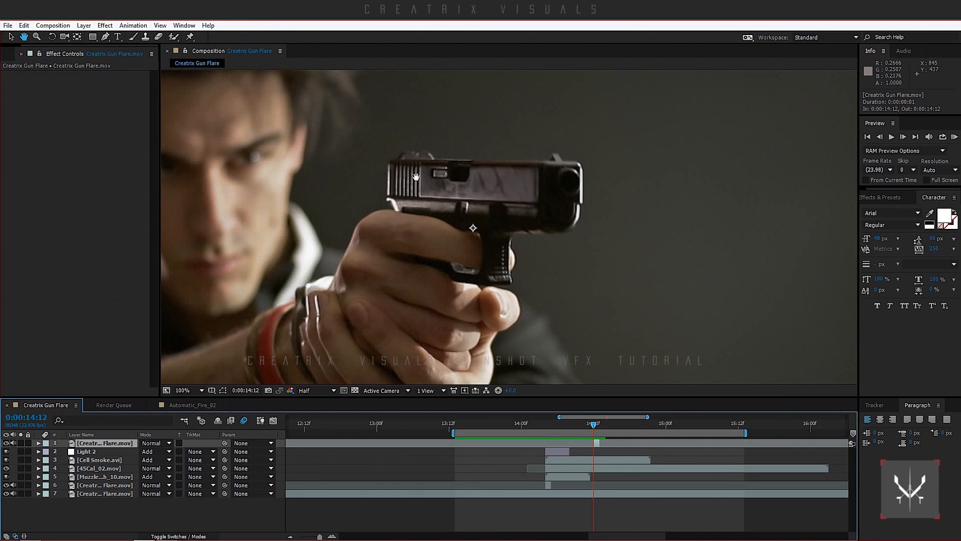
{"action": "left_click_drag", "start_coordinate": [458, 182], "coordinate": [531, 191]}
{"action": "scroll", "coordinate": [500, 190], "scroll_direction": "up", "scroll_amount": 1}
{"action": "left_click_drag", "start_coordinate": [418, 170], "coordinate": [432, 201]}
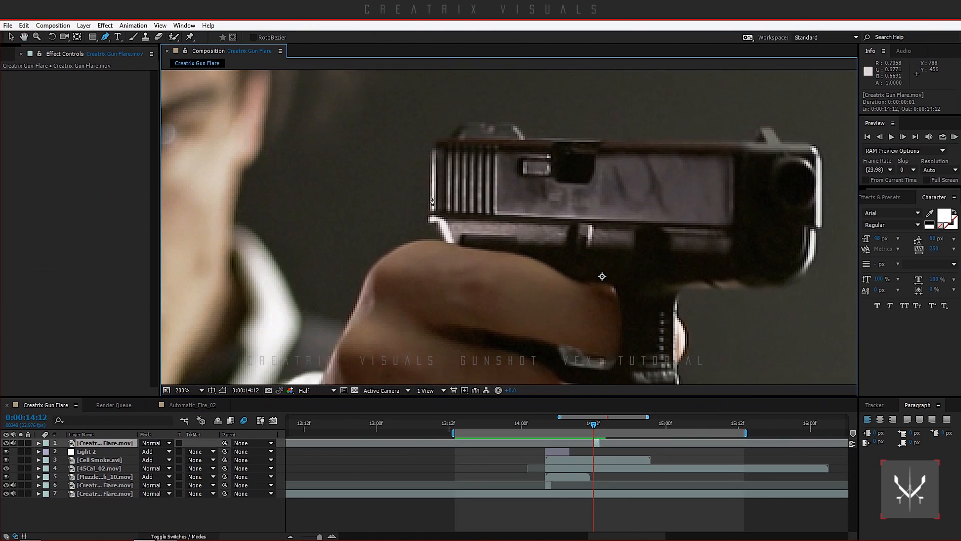
{"action": "left_click", "coordinate": [428, 212]}
{"action": "left_click", "coordinate": [546, 219]}
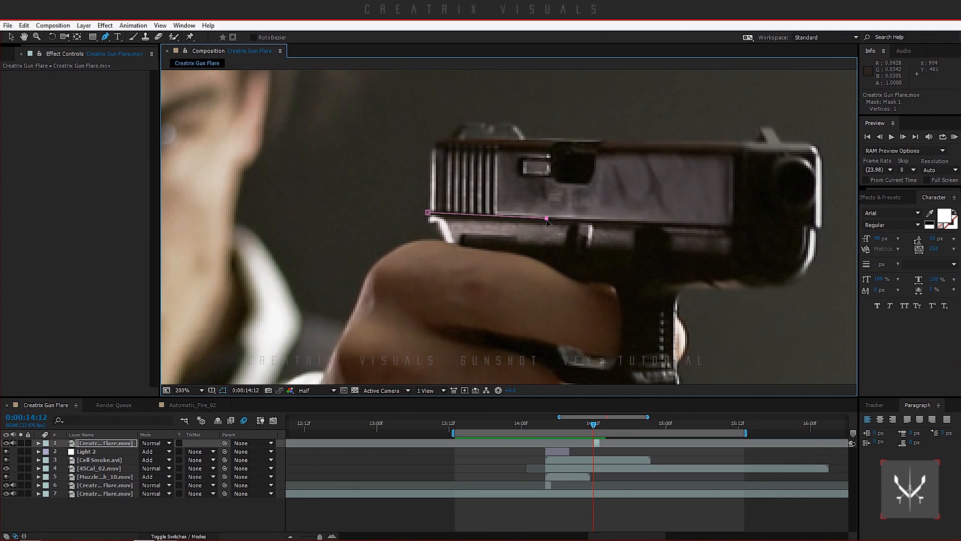
- Complete a closed mask on the top footage layer, outlining the rear part of the gun's slide including the rear sight
{"action": "left_click", "coordinate": [552, 159]}
{"action": "left_click", "coordinate": [557, 142]}
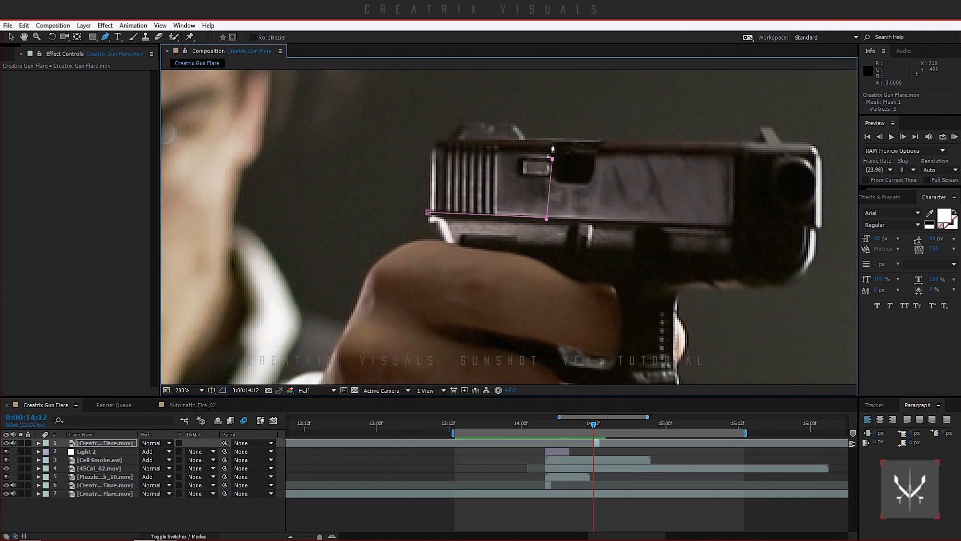
{"action": "left_click", "coordinate": [524, 138]}
{"action": "left_click", "coordinate": [515, 123]}
{"action": "left_click", "coordinate": [461, 125]}
{"action": "left_click", "coordinate": [435, 138]}
{"action": "left_click", "coordinate": [429, 150]}
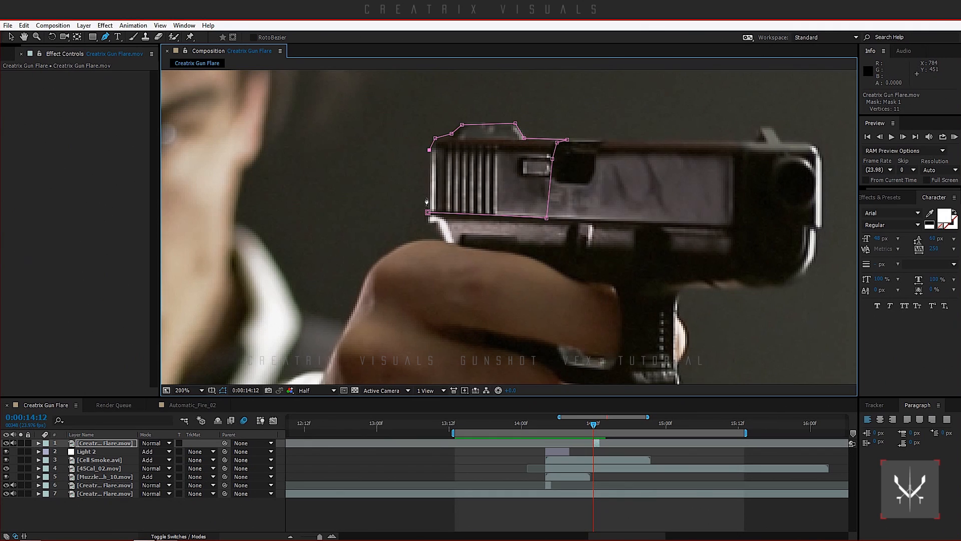
{"action": "left_click", "coordinate": [428, 212]}
{"action": "key", "text": "v"}
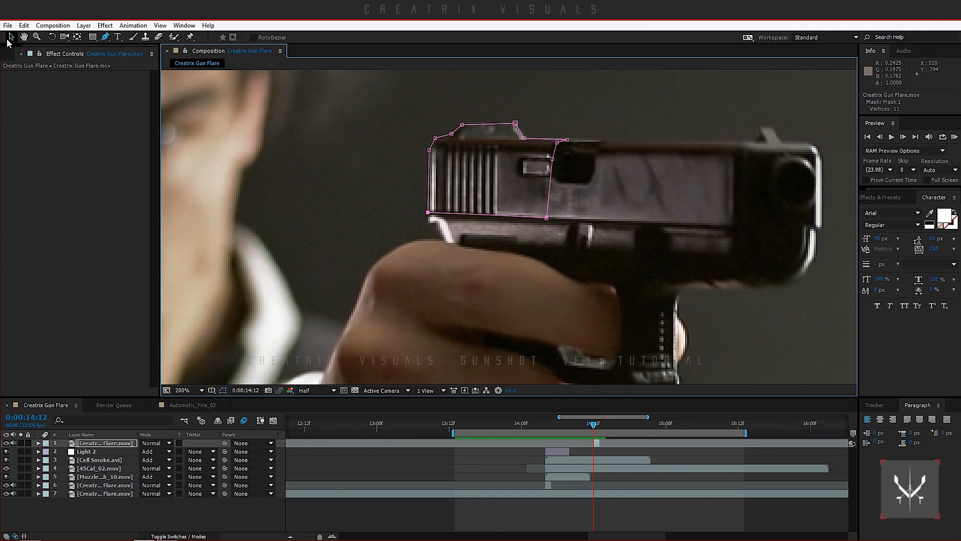
- Move the masked slide piece backward along the gun to position about 865.5, 535.5
{"action": "key", "text": "comma"}
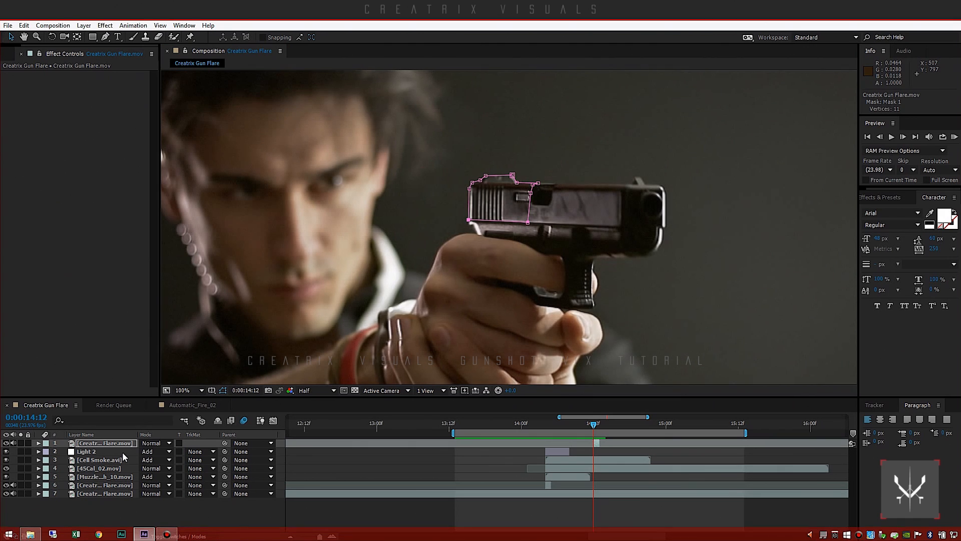
{"action": "key", "text": "p"}
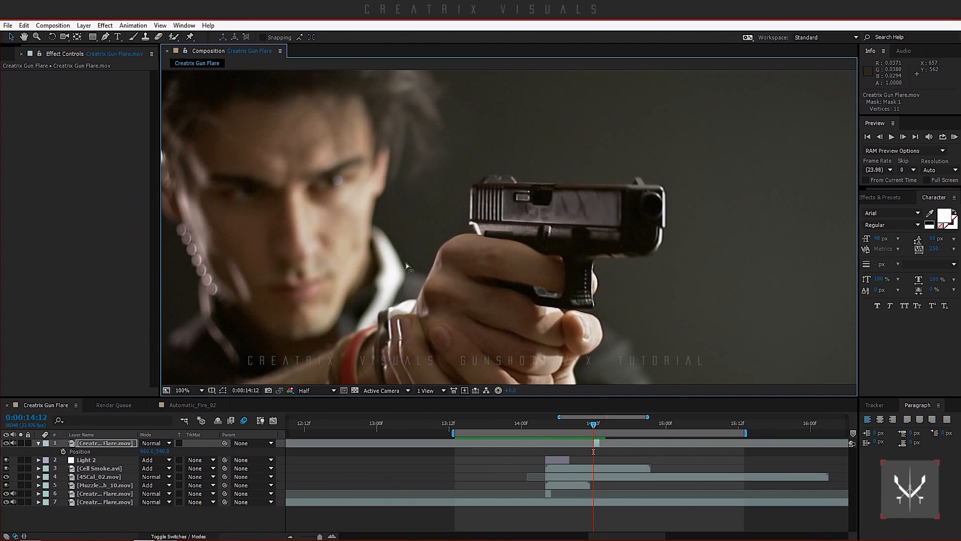
{"action": "key", "text": "period"}
{"action": "left_click_drag", "start_coordinate": [441, 175], "coordinate": [393, 173]}
{"action": "key", "text": "ctrl+z"}
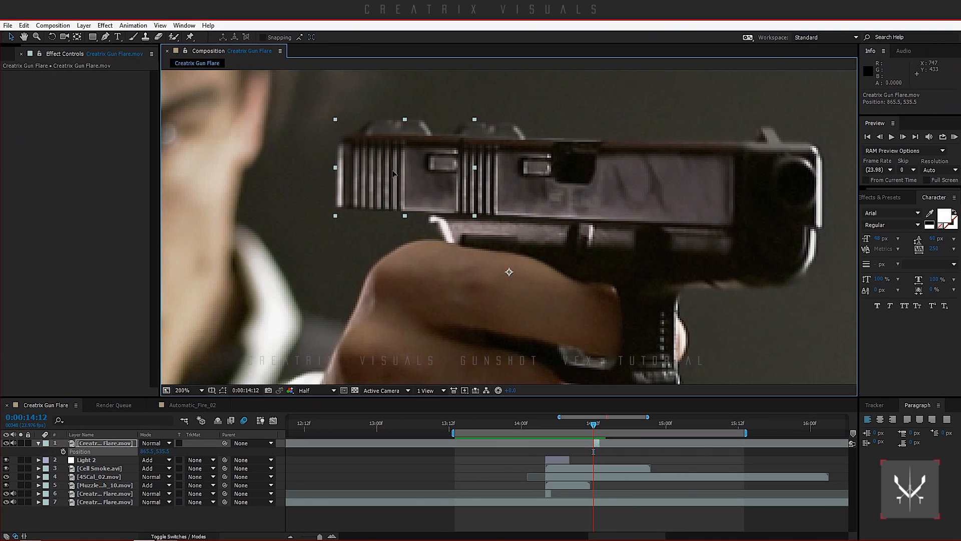
- Set the slide mask's feather to 5 pixels and its expansion to -2.5 pixels
{"action": "key", "text": "f"}
{"action": "left_click", "coordinate": [152, 459]}
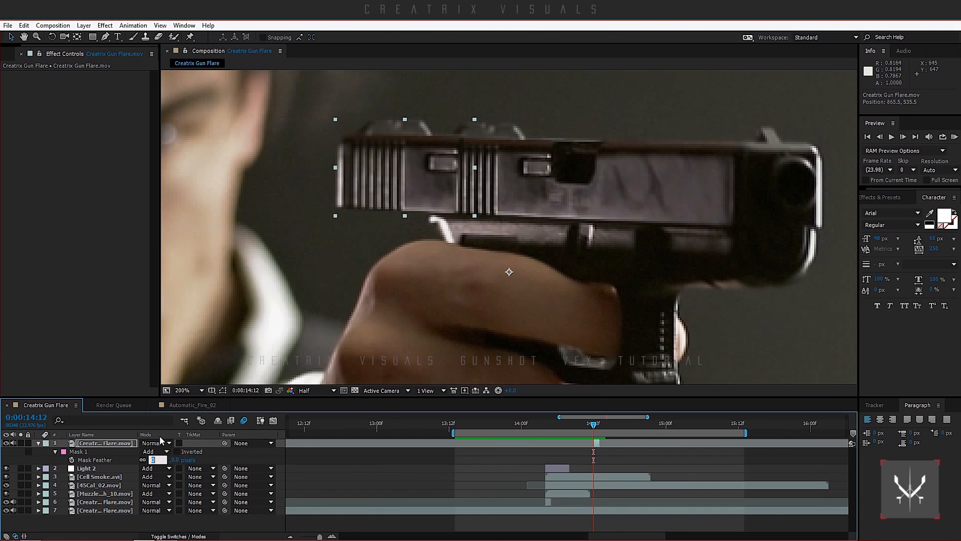
{"action": "type", "text": "5"}
{"action": "key", "text": "Return"}
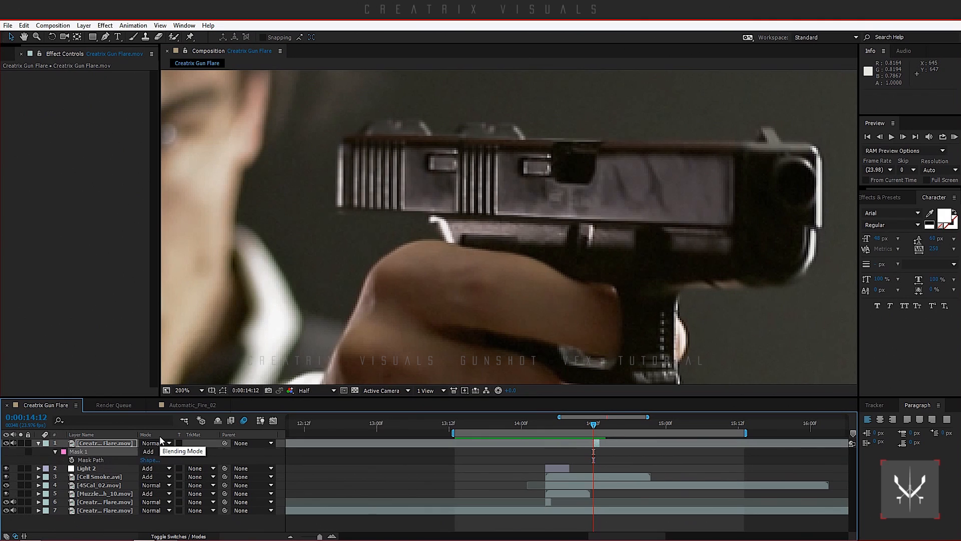
{"action": "key", "text": "m"}
{"action": "key", "text": "m"}
{"action": "left_click", "coordinate": [144, 484]}
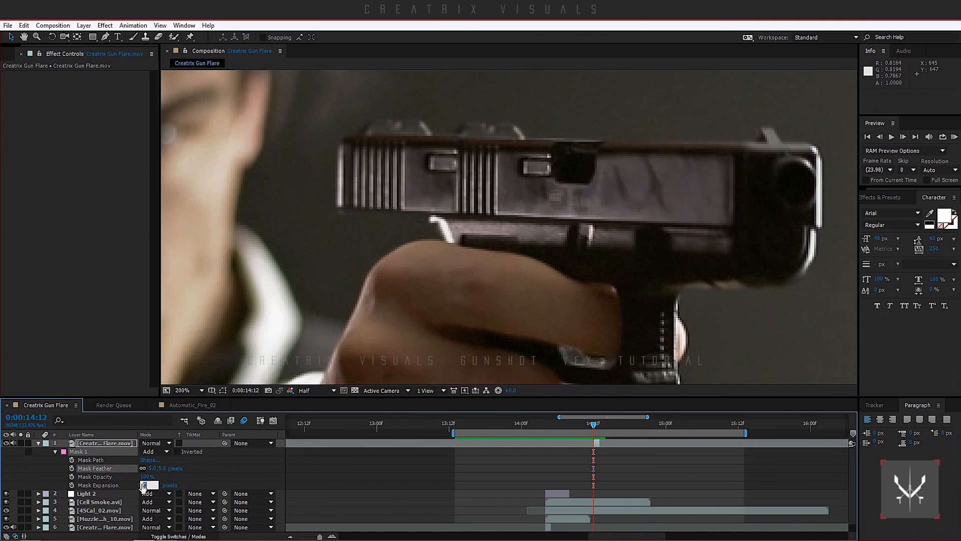
{"action": "type", "text": "-2.5"}
{"action": "key", "text": "Return"}
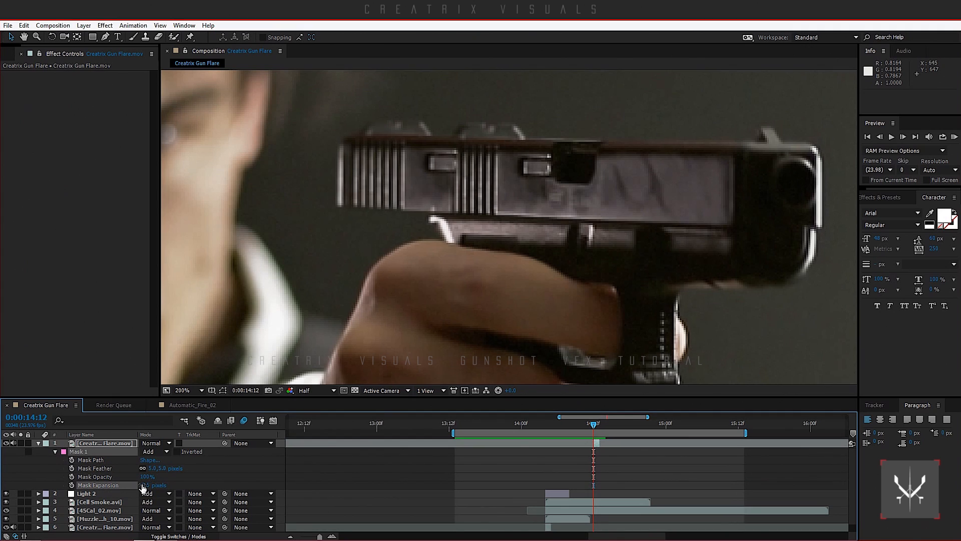
{"action": "left_click", "coordinate": [39, 443]}
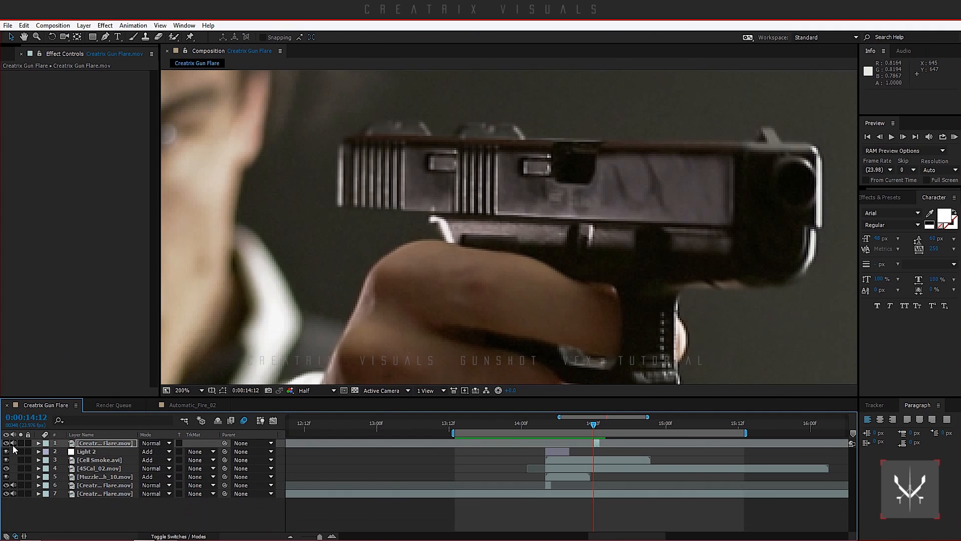
- Copy the Directional Blur effect from the footage layer at row 6 onto the new slide layer at row 1
{"action": "left_click", "coordinate": [99, 444]}
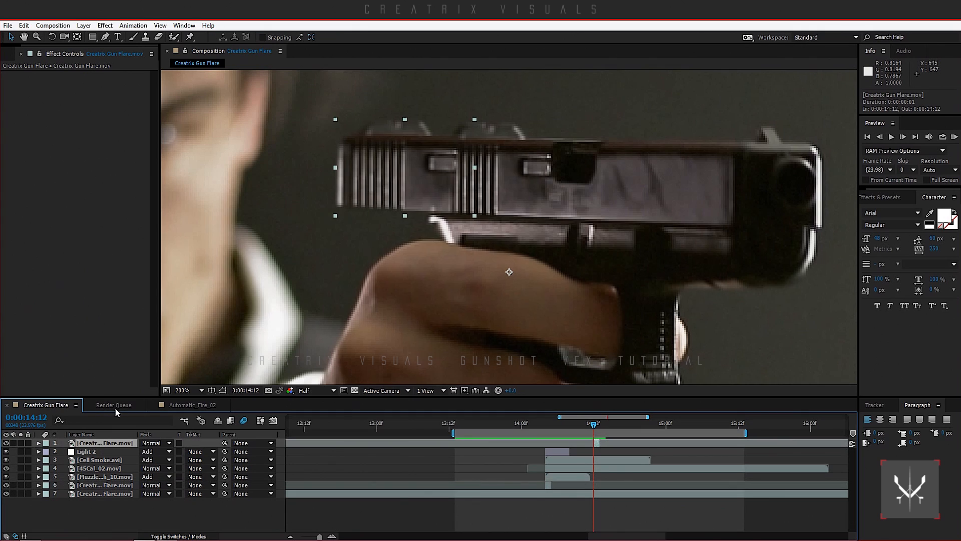
{"action": "left_click", "coordinate": [115, 486]}
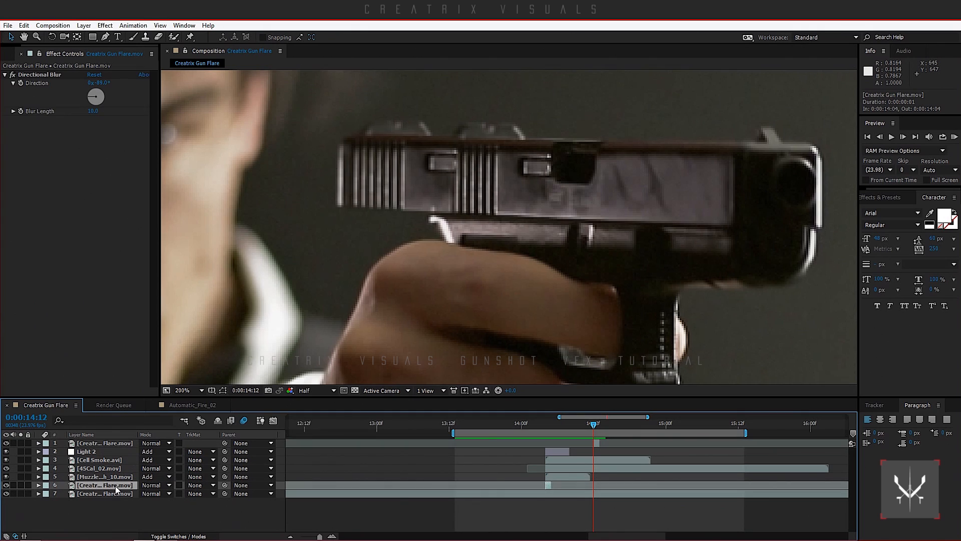
{"action": "left_click", "coordinate": [47, 75]}
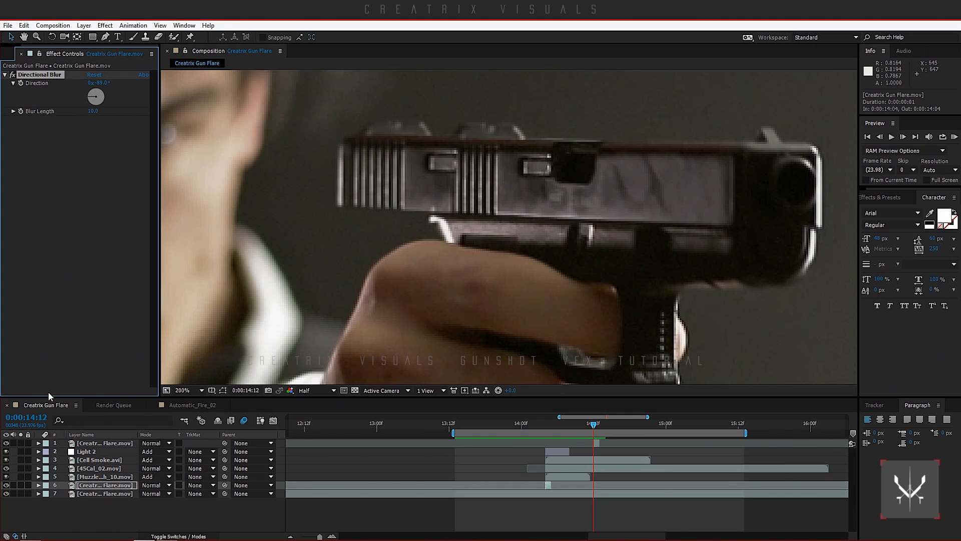
{"action": "left_click", "coordinate": [115, 440]}
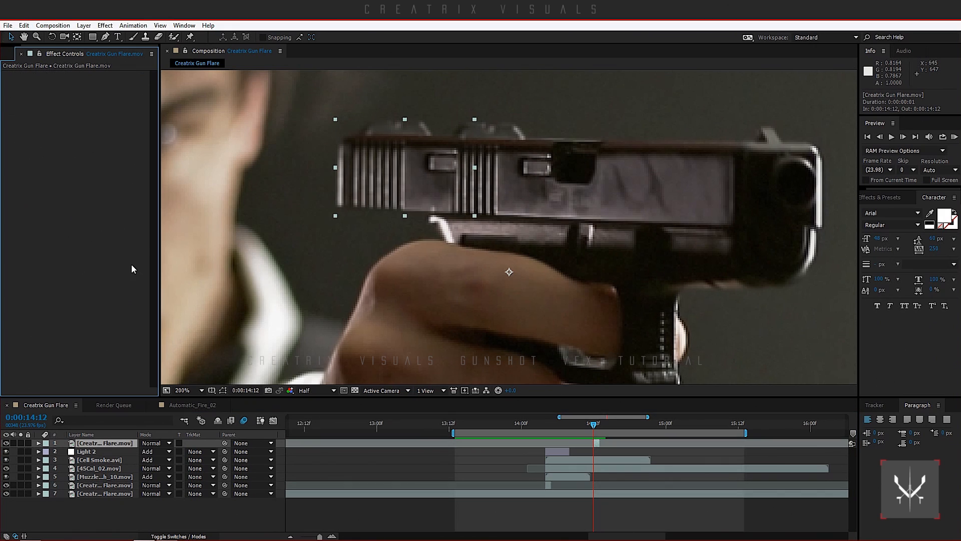
{"action": "key", "text": "ctrl+v"}
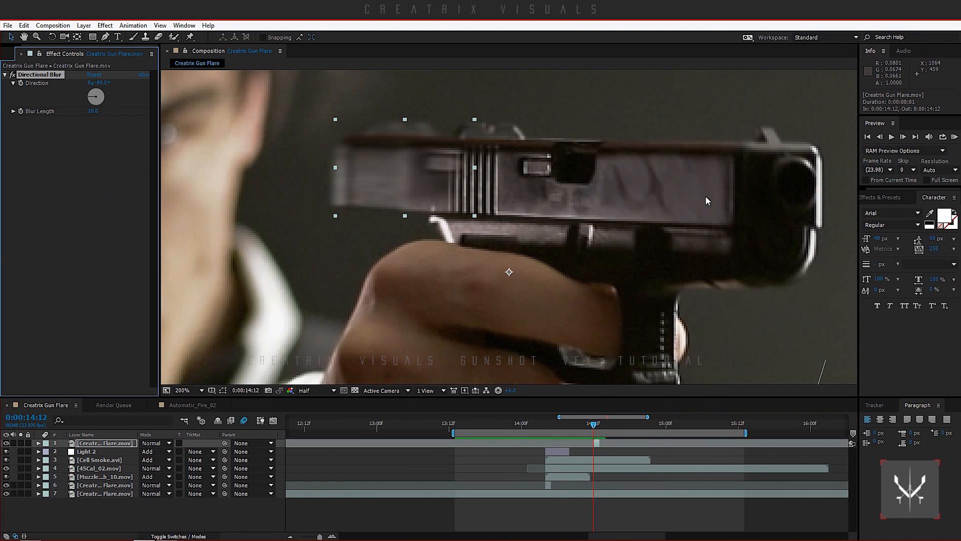
- Import the Muzzle_Flash_08 clip from the Muzzle VFX folder into the project
{"action": "key", "text": "comma"}
{"action": "left_click", "coordinate": [30, 536]}
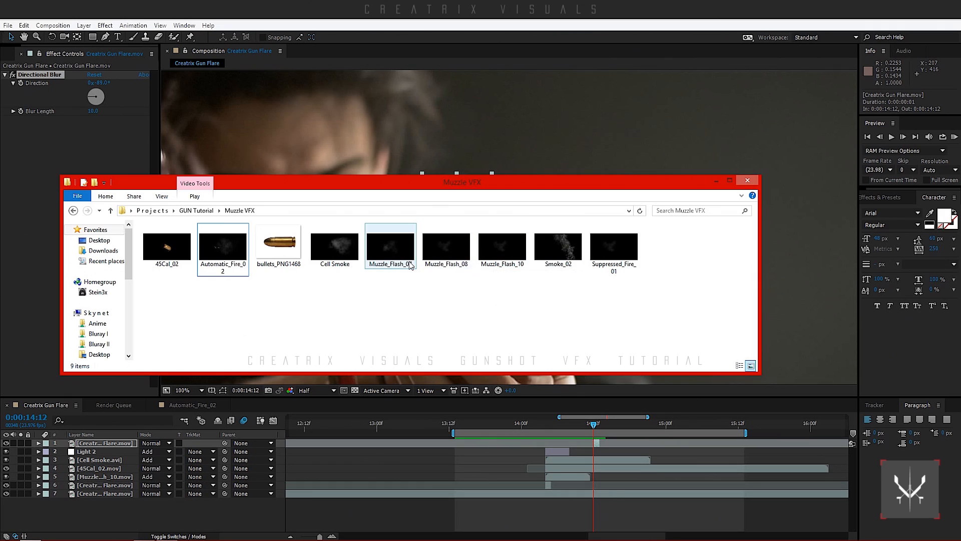
{"action": "left_click_drag", "start_coordinate": [439, 261], "coordinate": [475, 243]}
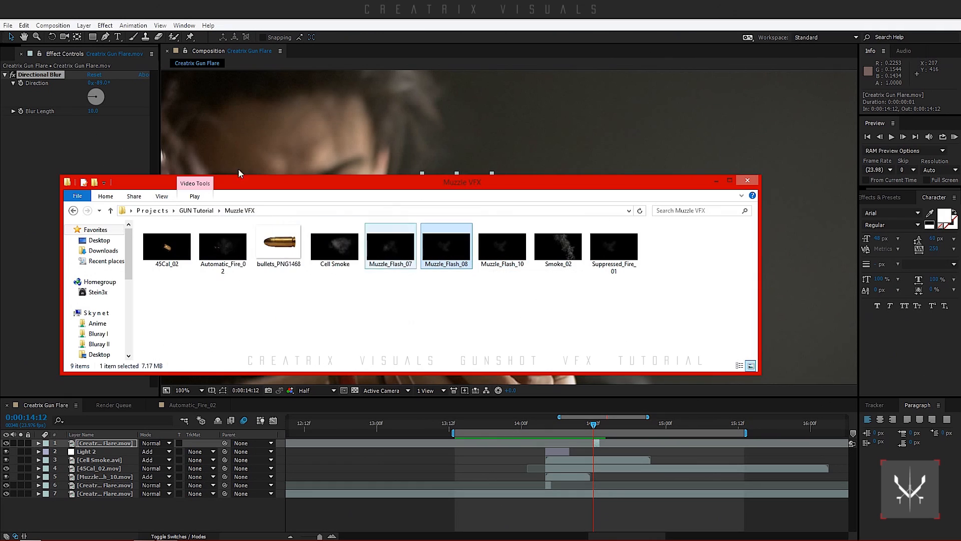
{"action": "left_click", "coordinate": [11, 54]}
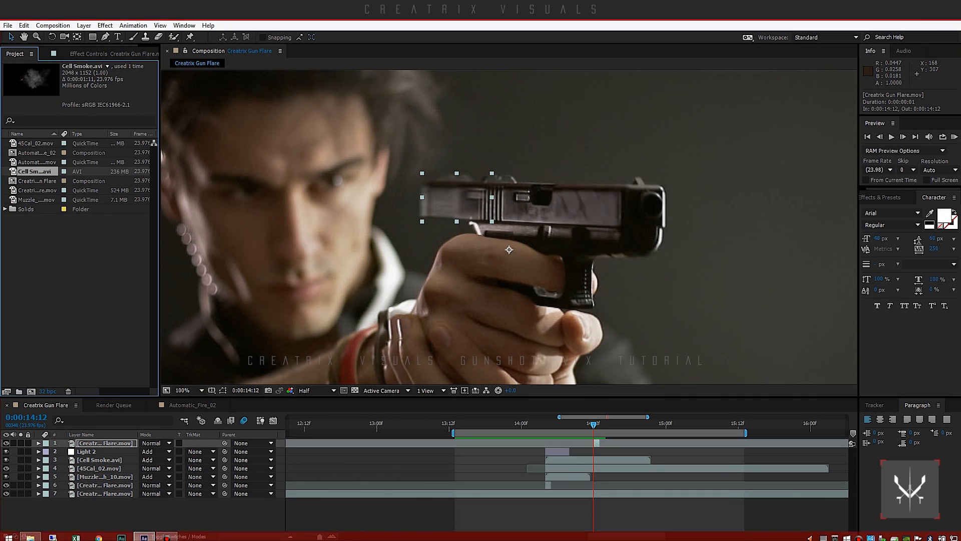
{"action": "left_click", "coordinate": [145, 532]}
{"action": "left_click_drag", "start_coordinate": [172, 310], "coordinate": [20, 290]}
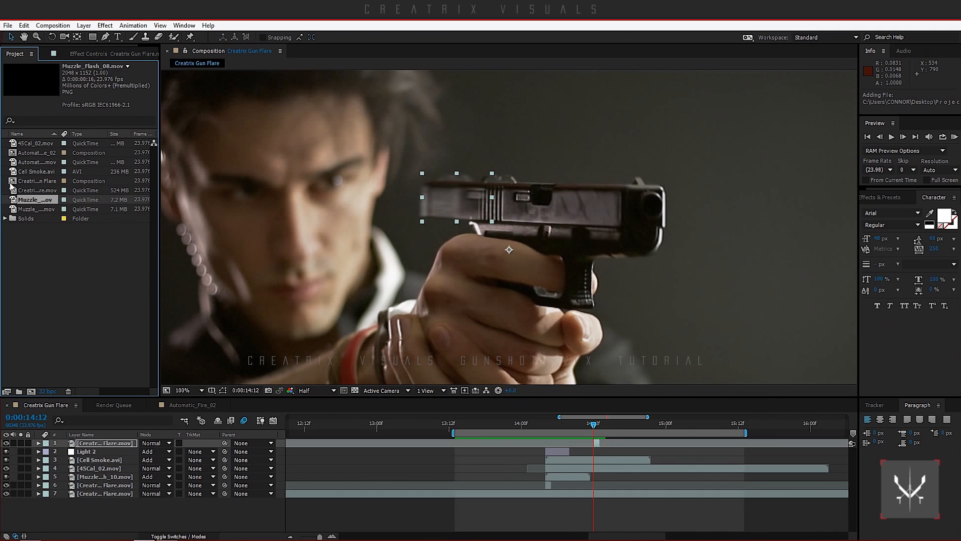
- Add Muzzle_Flash_08.mov as the top layer of the composition and start it at 0:00:14:12
{"action": "left_click_drag", "start_coordinate": [41, 202], "coordinate": [111, 439]}
{"action": "left_click", "coordinate": [289, 537]}
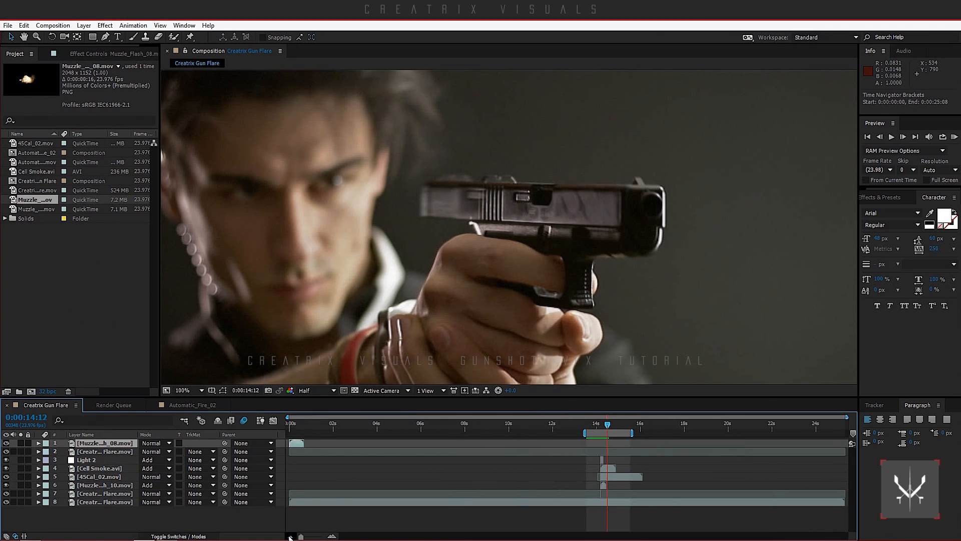
{"action": "left_click_drag", "start_coordinate": [296, 445], "coordinate": [613, 451]}
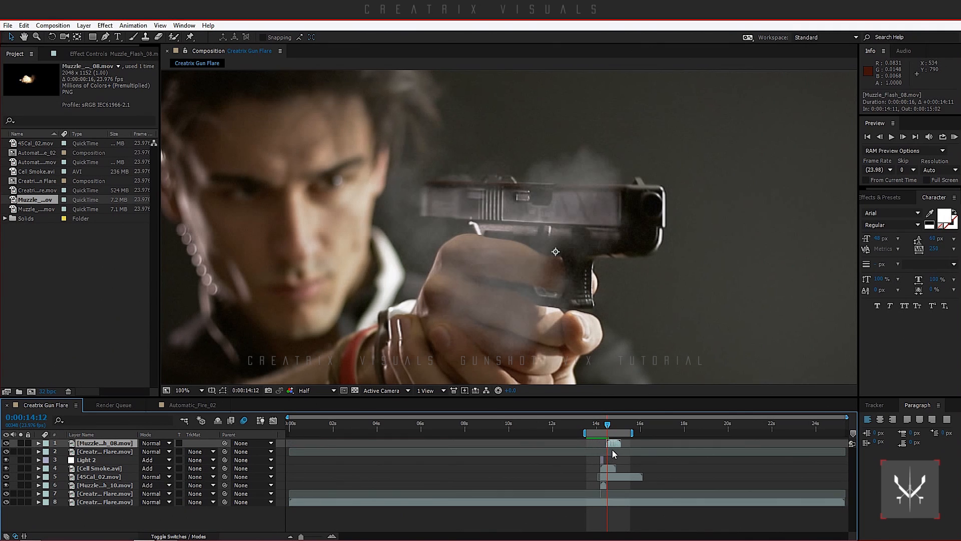
{"action": "left_click", "coordinate": [331, 537]}
{"action": "left_click", "coordinate": [332, 537]}
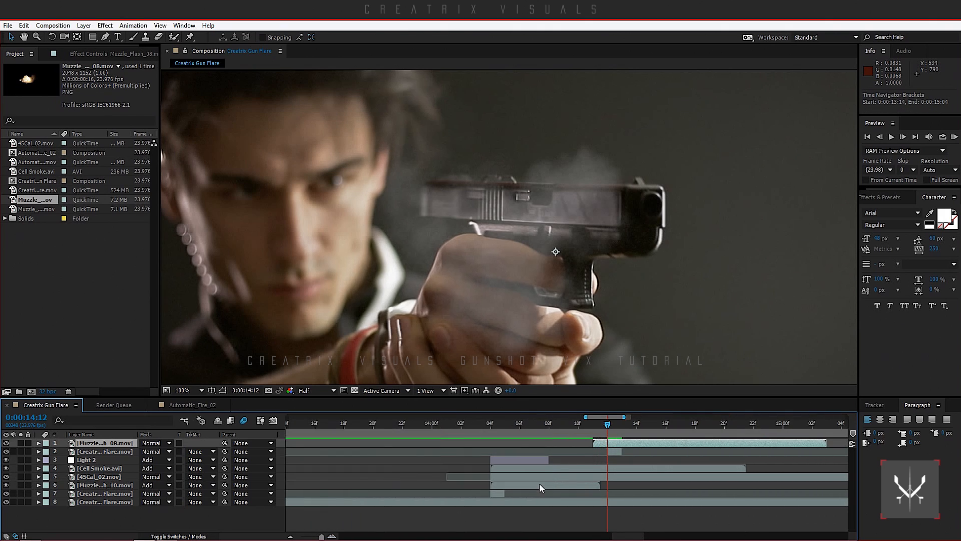
{"action": "left_click_drag", "start_coordinate": [619, 446], "coordinate": [630, 446]}
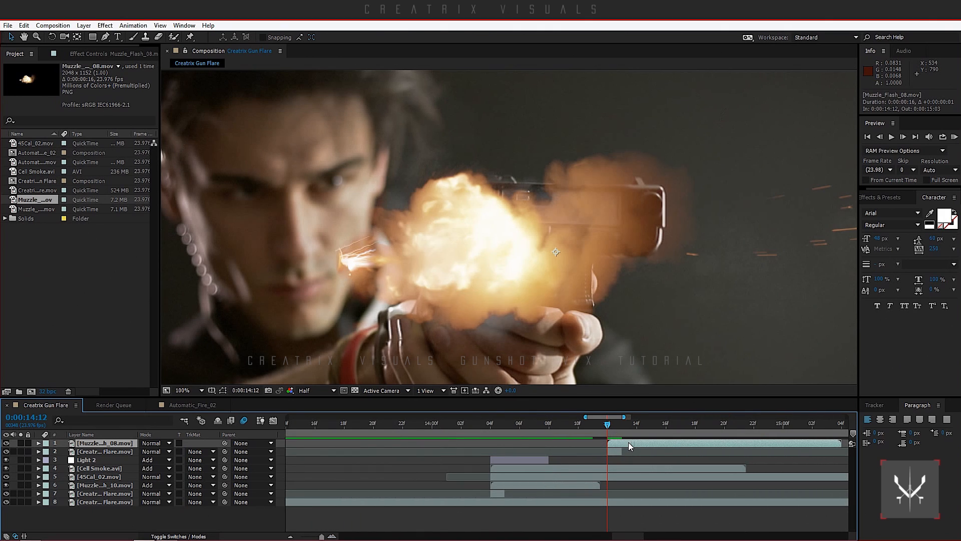
- Time-stretch the Muzzle_Flash_08 layer with a stretch factor of 50, holding its in-point
{"action": "scroll", "coordinate": [497, 248], "scroll_direction": "down", "scroll_amount": 2}
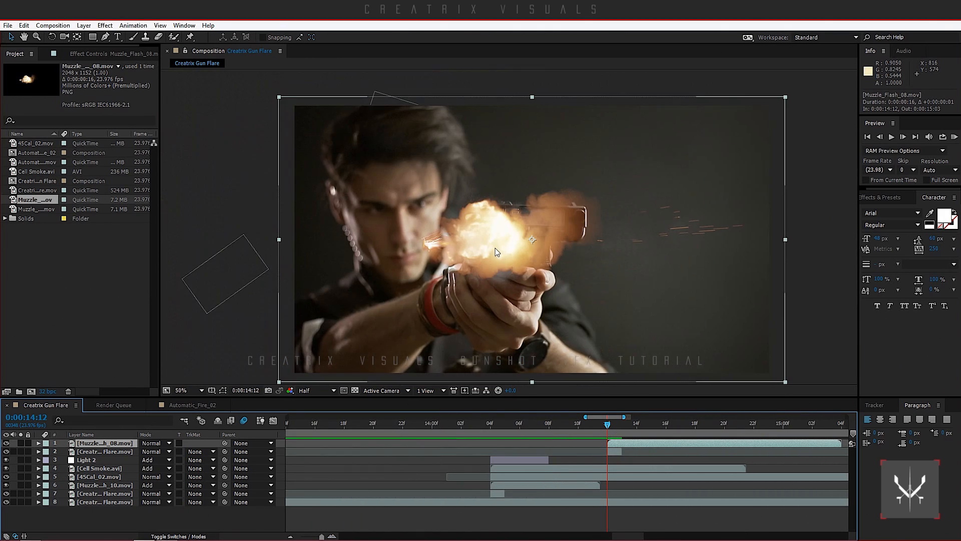
{"action": "right_click", "coordinate": [629, 446]}
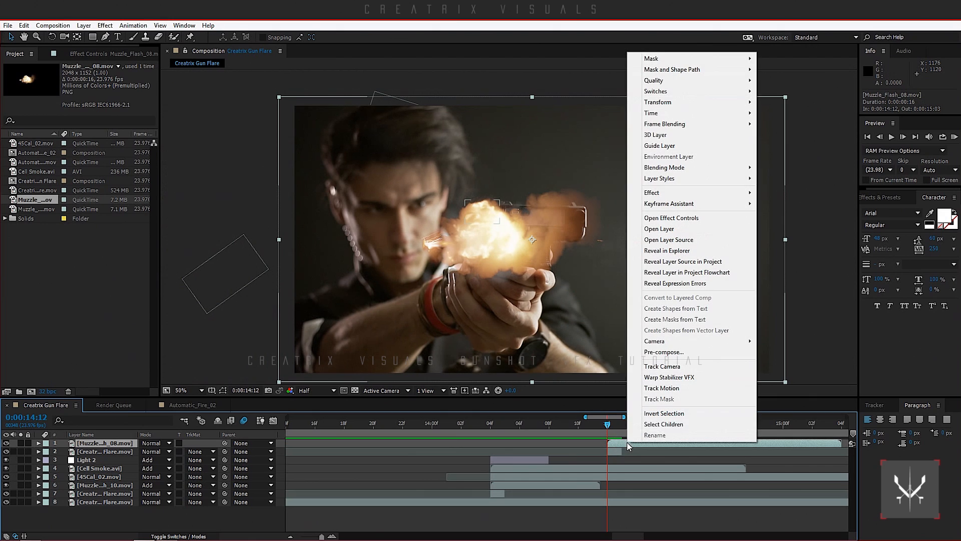
{"action": "mouse_move", "coordinate": [711, 117]}
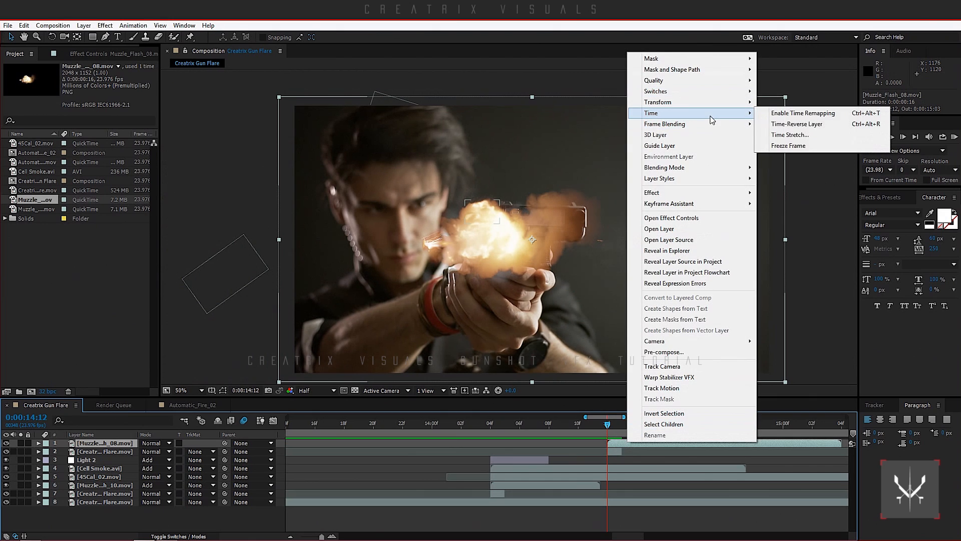
{"action": "left_click", "coordinate": [784, 135]}
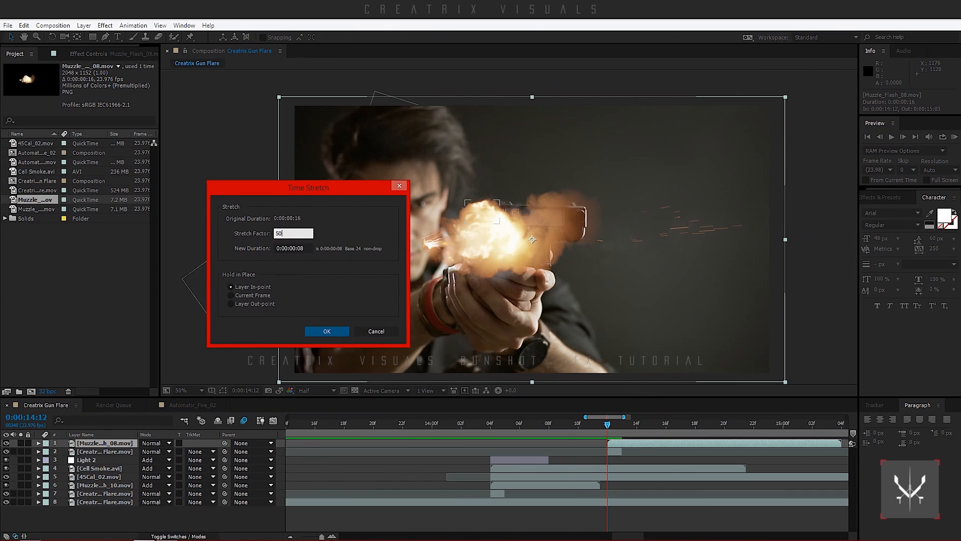
{"action": "type", "text": "50"}
{"action": "key", "text": "Return"}
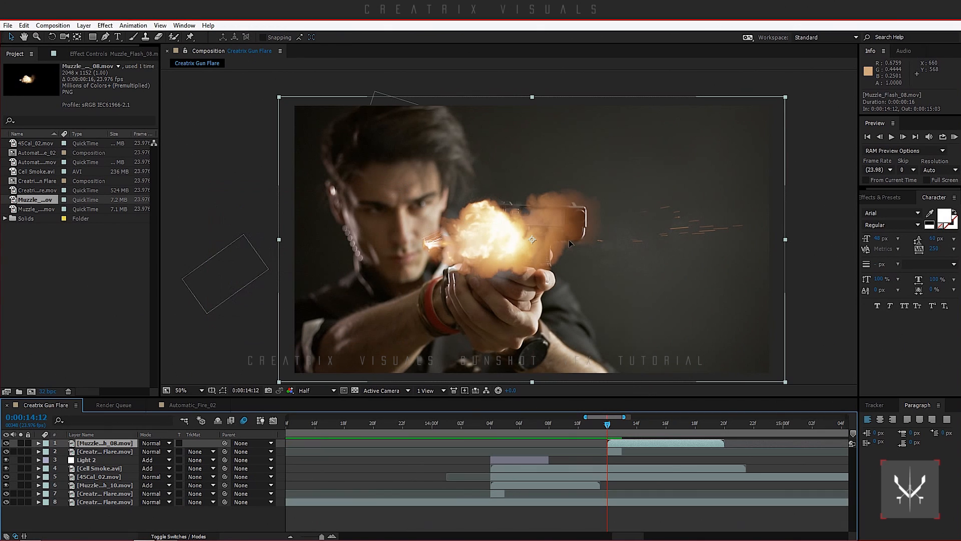
- Move the muzzle flash to the end of the gun barrel, at position about 1608, 438
{"action": "left_click_drag", "start_coordinate": [455, 241], "coordinate": [616, 216]}
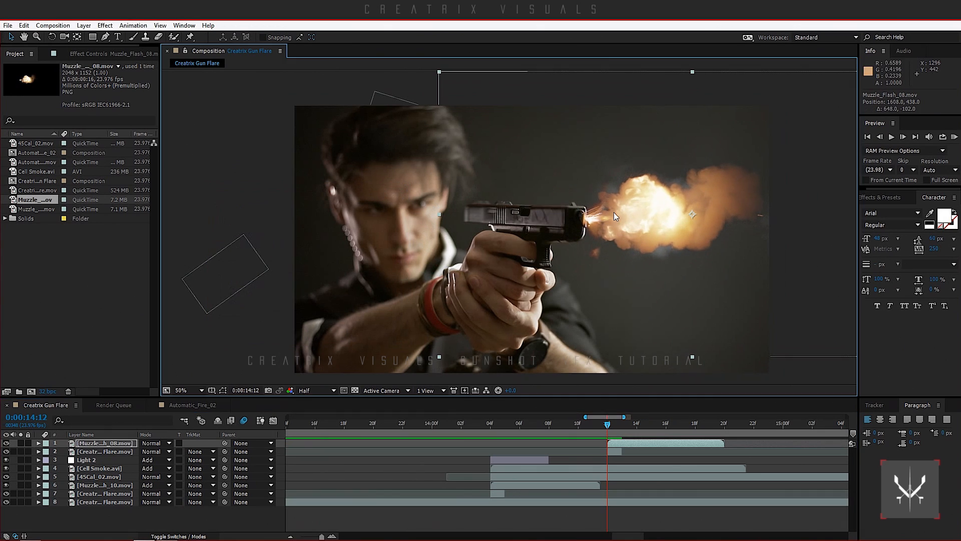
{"action": "scroll", "coordinate": [637, 278], "scroll_direction": "up", "scroll_amount": 1}
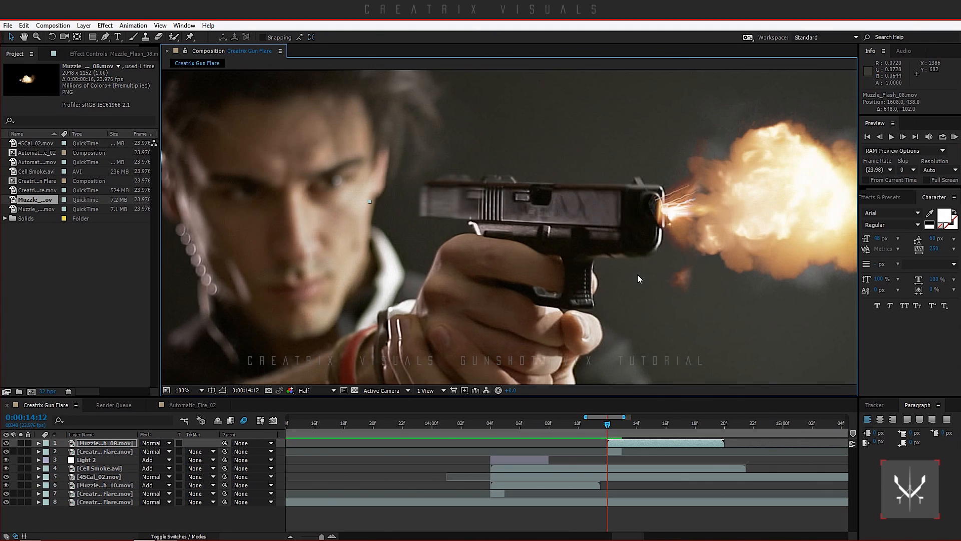
{"action": "key", "text": "space"}
{"action": "left_click_drag", "start_coordinate": [729, 187], "coordinate": [407, 221]}
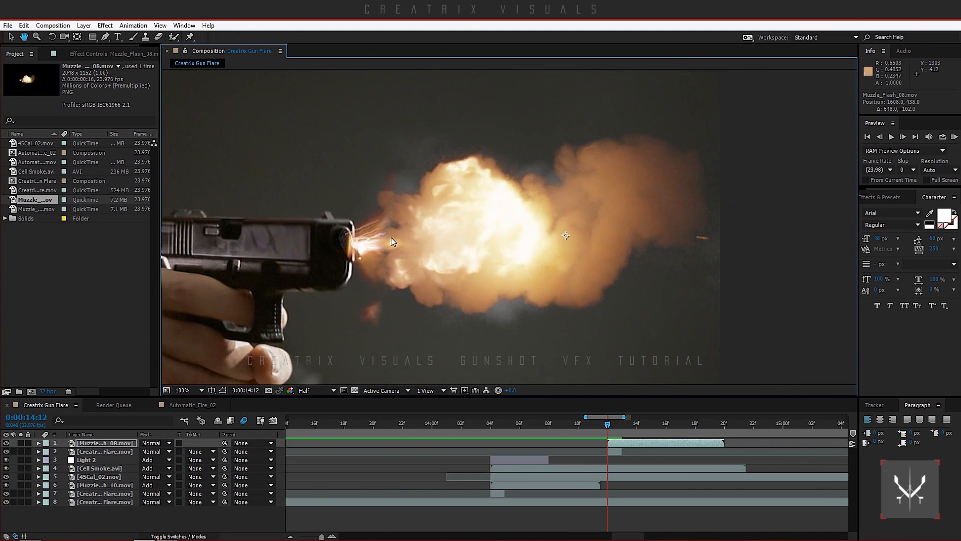
- Scale the muzzle flash layer to 125% and realign it with the barrel at position about 1710, 426
{"action": "scroll", "coordinate": [392, 237], "scroll_direction": "down", "scroll_amount": 1}
{"action": "key", "text": "s"}
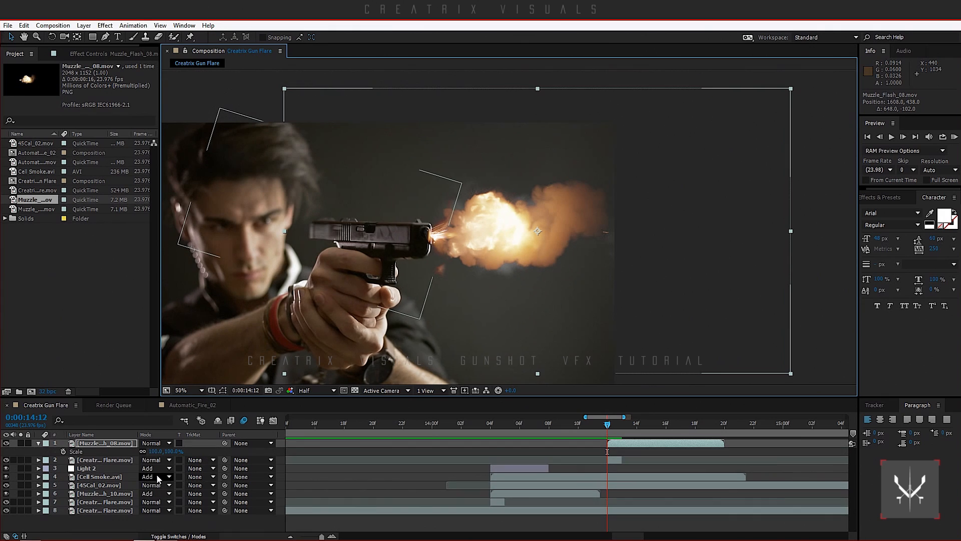
{"action": "left_click", "coordinate": [156, 451]}
{"action": "type", "text": "125"}
{"action": "key", "text": "Return"}
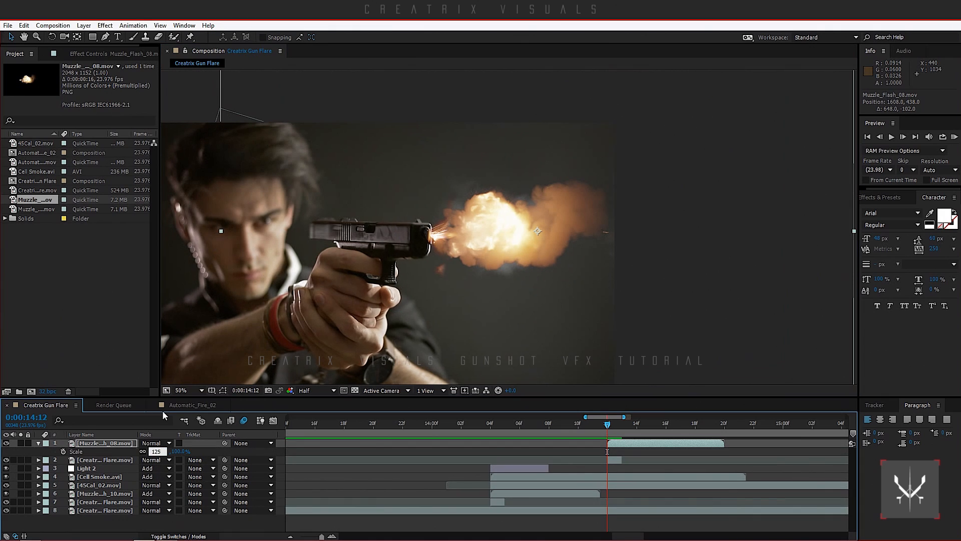
{"action": "left_click_drag", "start_coordinate": [471, 236], "coordinate": [471, 228]}
- Try rotating the Muzzle_Flash_08 layer and realigning it with the barrel at position about 1677, 525
{"action": "left_click", "coordinate": [52, 37]}
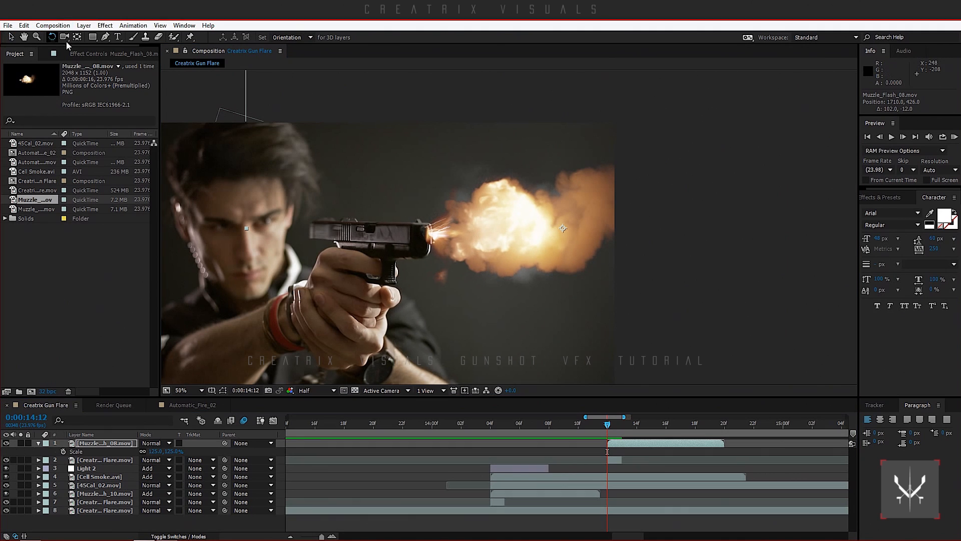
{"action": "scroll", "coordinate": [359, 236], "scroll_direction": "up", "scroll_amount": 1}
{"action": "left_click_drag", "start_coordinate": [359, 234], "coordinate": [392, 218]}
{"action": "key", "text": "v"}
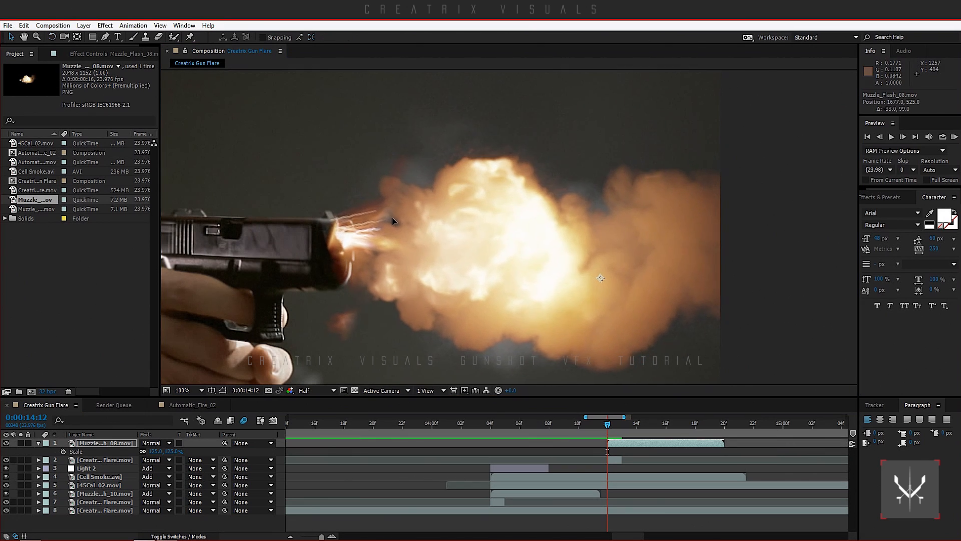
{"action": "key", "text": "comma"}
{"action": "key", "text": "comma"}
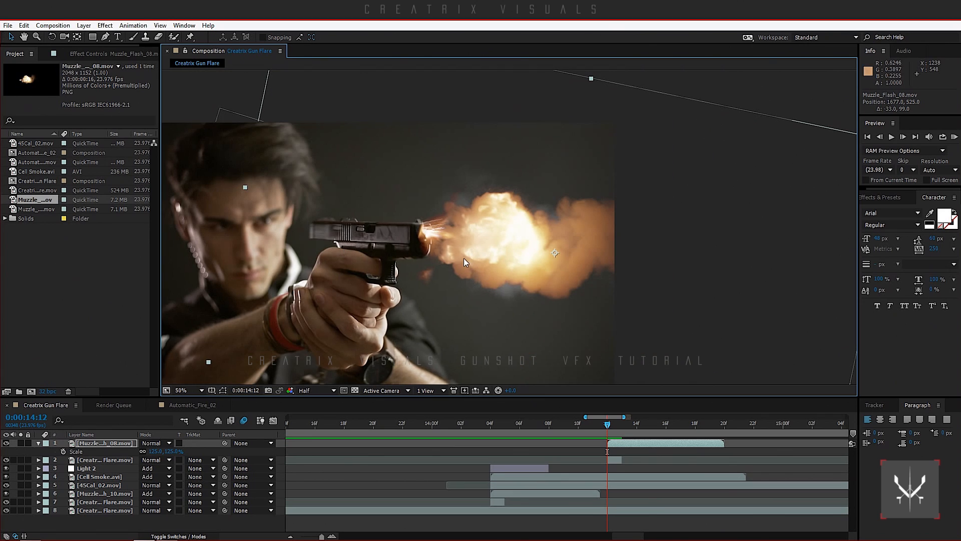
{"action": "key", "text": "space"}
{"action": "left_click_drag", "start_coordinate": [416, 217], "coordinate": [582, 194]}
{"action": "left_click_drag", "start_coordinate": [458, 216], "coordinate": [426, 211]}
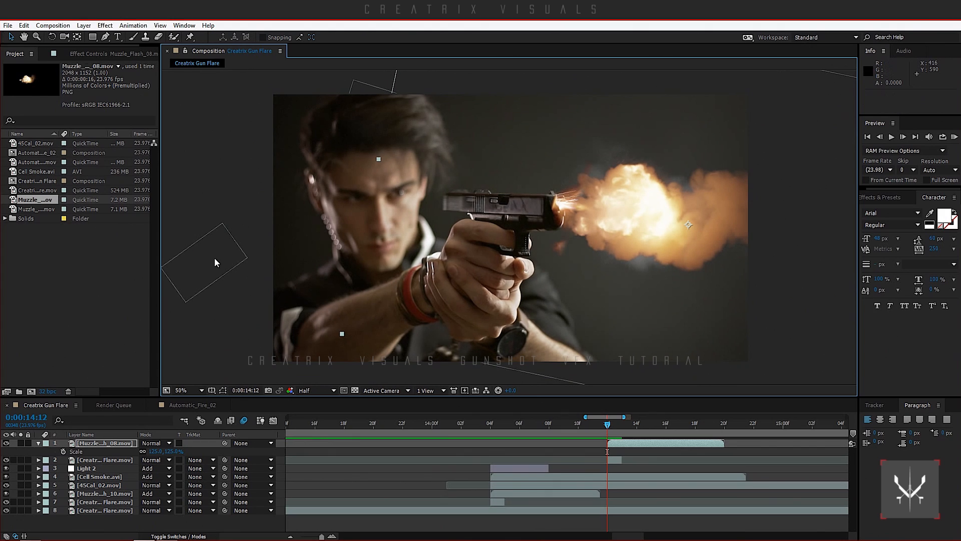
- Delete the Muzzle_Flash_08 layer and import Muzzle_Flash_07 from the Muzzle VFX folder as the composition's top layer
{"action": "key", "text": "Delete"}
{"action": "left_click", "coordinate": [31, 532]}
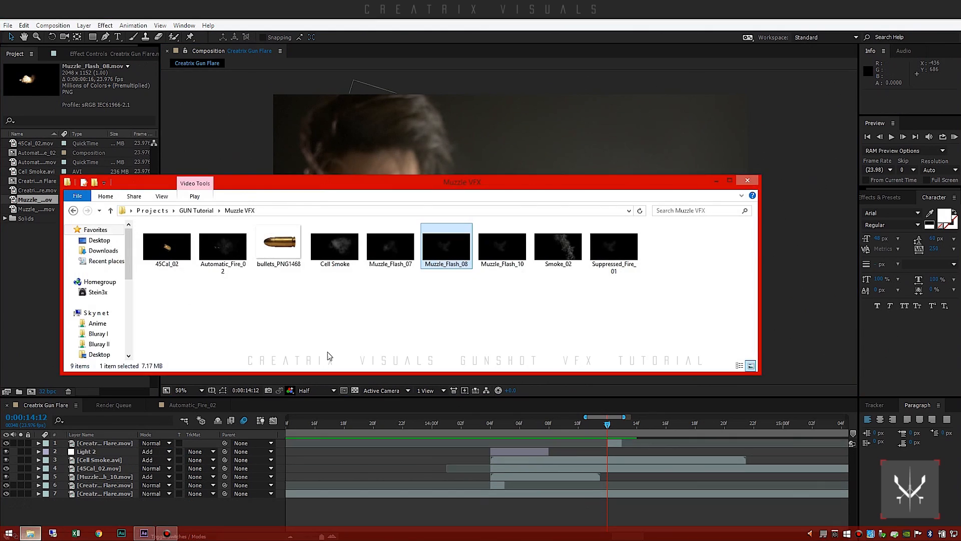
{"action": "left_click_drag", "start_coordinate": [100, 253], "coordinate": [28, 271]}
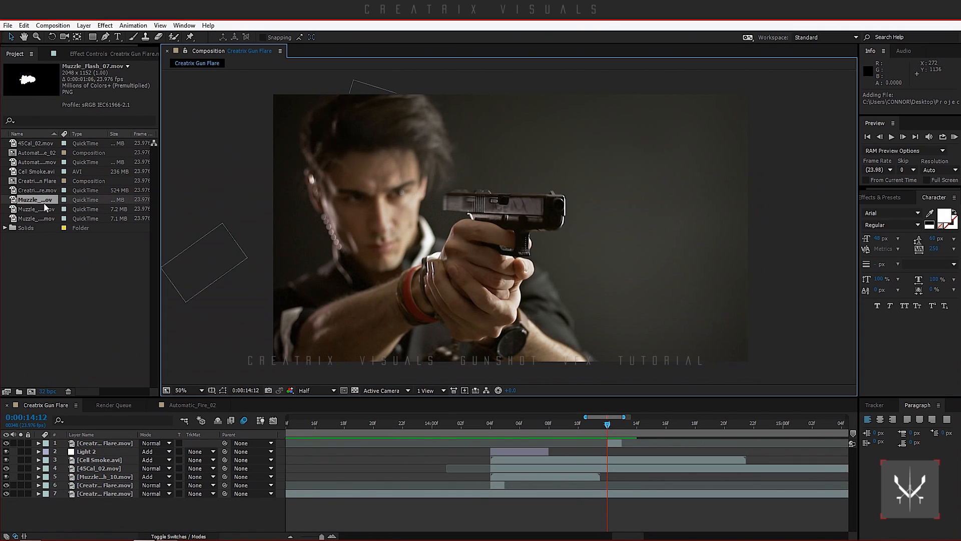
{"action": "left_click_drag", "start_coordinate": [44, 203], "coordinate": [94, 440]}
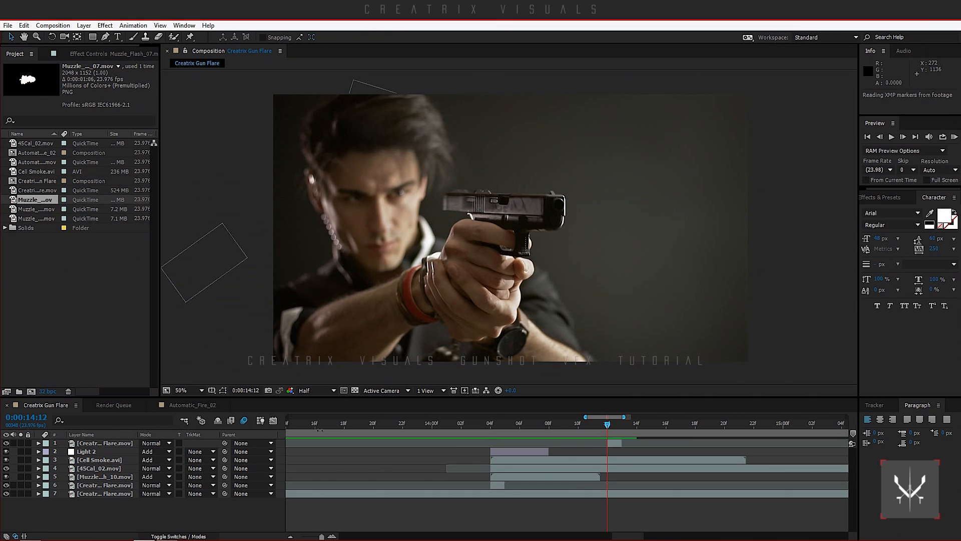
- Shift the Muzzle_Flash_07 layer in time so that it starts at 0:00:14:12
{"action": "left_click", "coordinate": [290, 536]}
{"action": "left_click", "coordinate": [290, 537]}
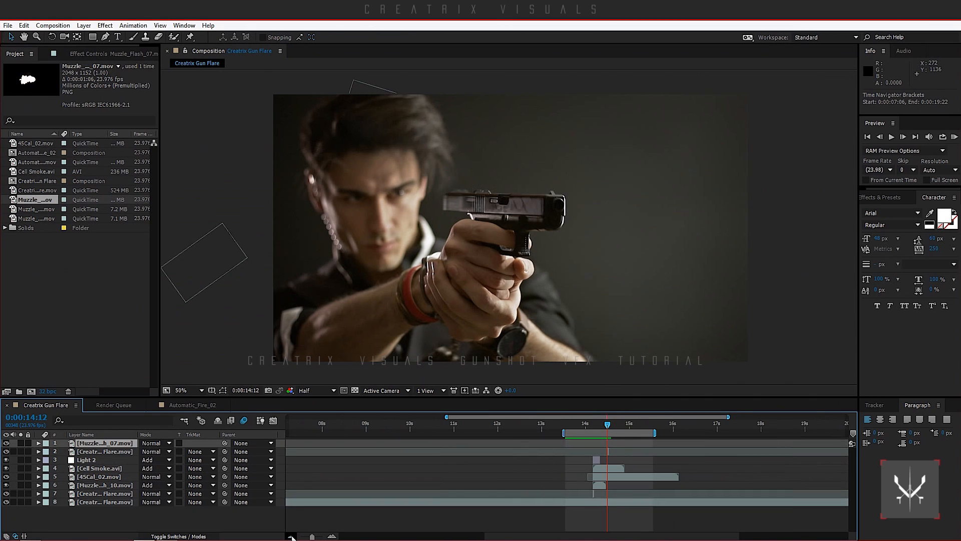
{"action": "left_click", "coordinate": [290, 536]}
{"action": "left_click_drag", "start_coordinate": [294, 444], "coordinate": [642, 453]}
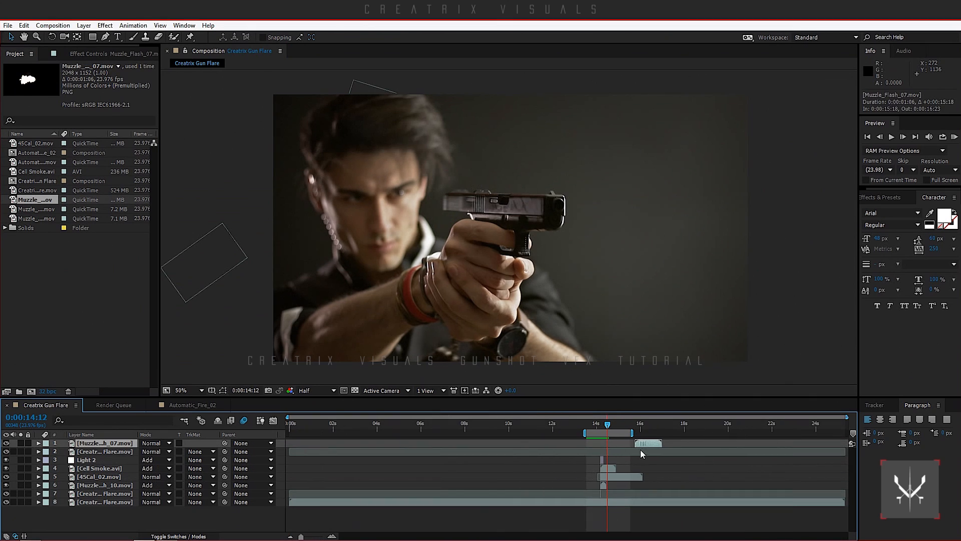
{"action": "key", "text": "Page_Down"}
{"action": "key", "text": "Page_Up"}
{"action": "left_click", "coordinate": [330, 537]}
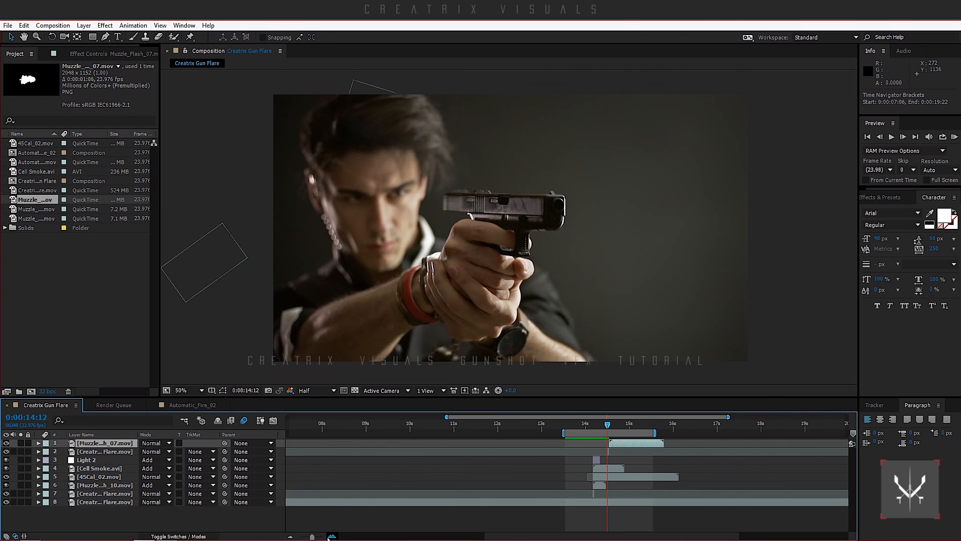
{"action": "left_click", "coordinate": [330, 537]}
{"action": "left_click", "coordinate": [330, 536]}
{"action": "left_click_drag", "start_coordinate": [632, 443], "coordinate": [625, 443]}
- Time-stretch the Muzzle_Flash_07 layer to half its duration, keeping its start at 0:00:14:12
{"action": "scroll", "coordinate": [520, 240], "scroll_direction": "up", "scroll_amount": 2}
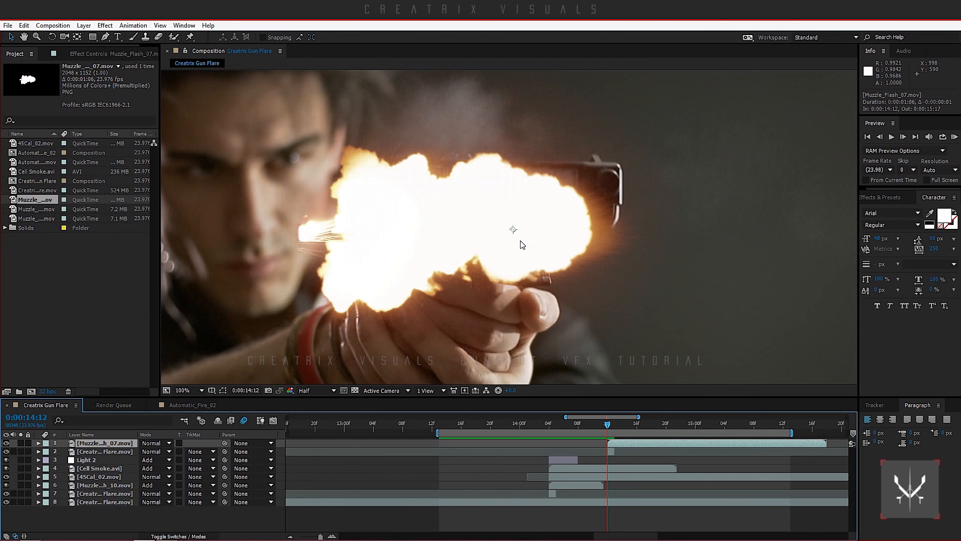
{"action": "scroll", "coordinate": [519, 271], "scroll_direction": "down", "scroll_amount": 2}
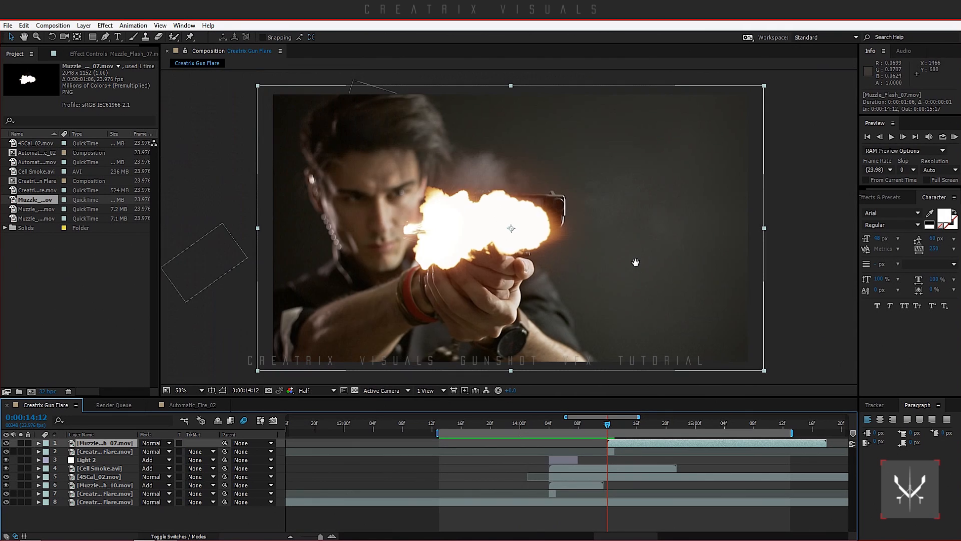
{"action": "left_click_drag", "start_coordinate": [635, 262], "coordinate": [593, 279]}
{"action": "right_click", "coordinate": [672, 447]}
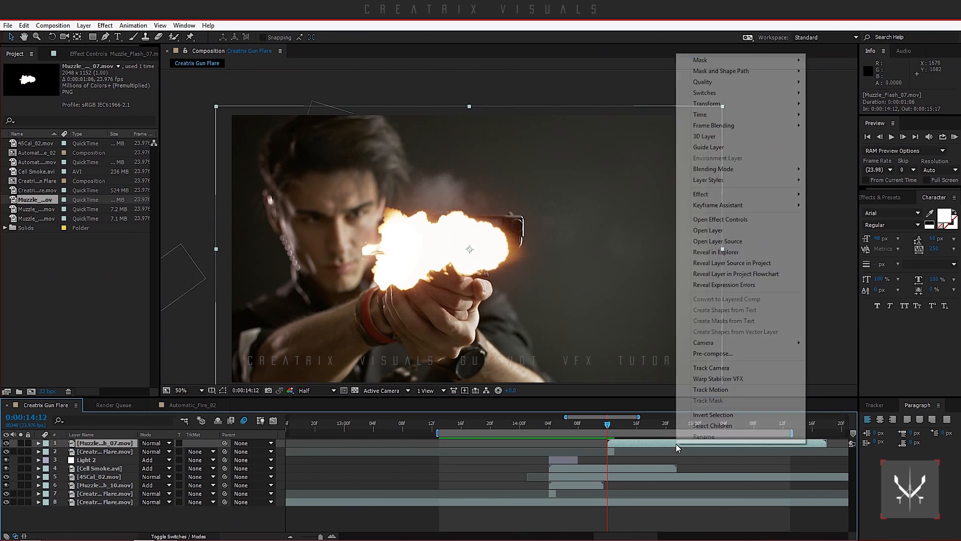
{"action": "mouse_move", "coordinate": [741, 115]}
{"action": "left_click", "coordinate": [834, 137]}
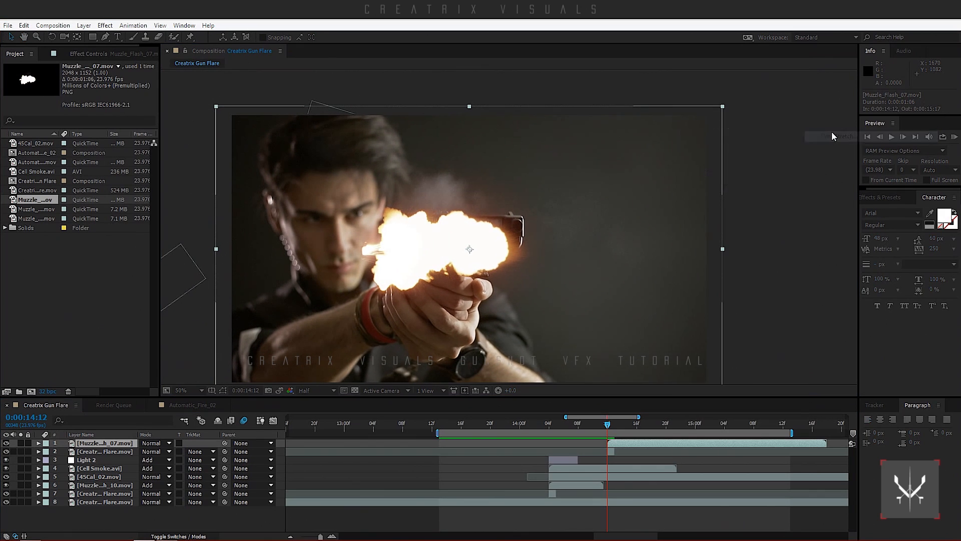
{"action": "key", "text": "Return"}
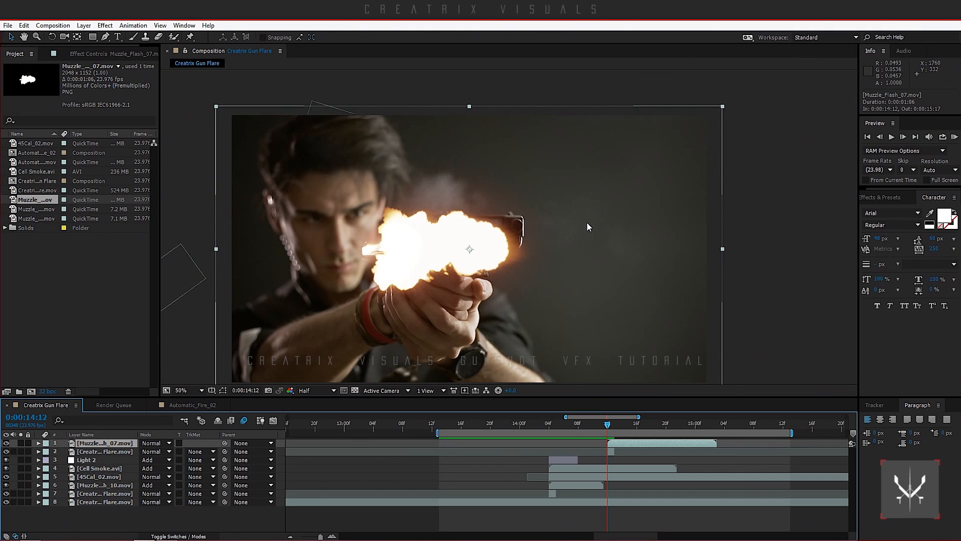
- Scale the Muzzle_Flash_07 layer to 120% and align it with the gun barrel at position about 1665, 435
{"action": "left_click_drag", "start_coordinate": [420, 260], "coordinate": [574, 239]}
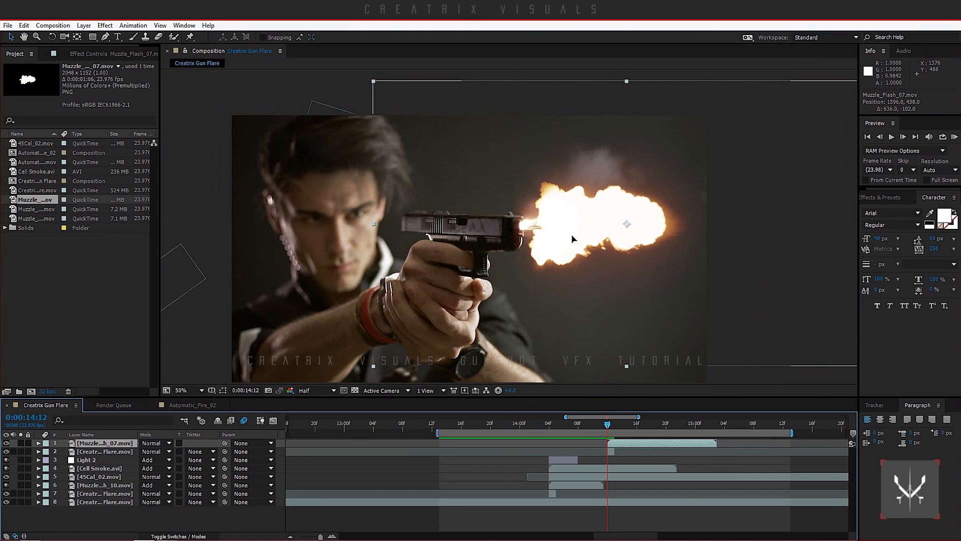
{"action": "key", "text": "s"}
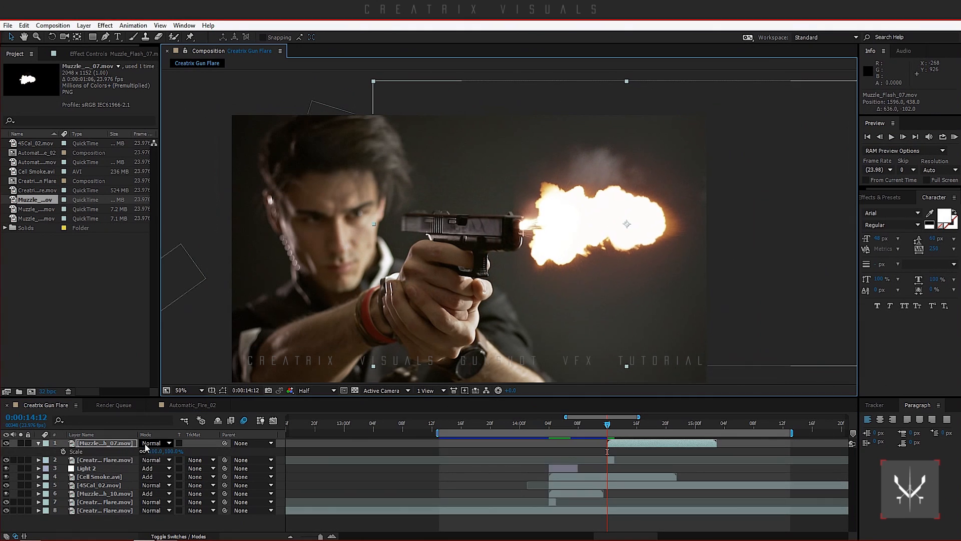
{"action": "left_click", "coordinate": [154, 451]}
{"action": "type", "text": "120"}
{"action": "key", "text": "Return"}
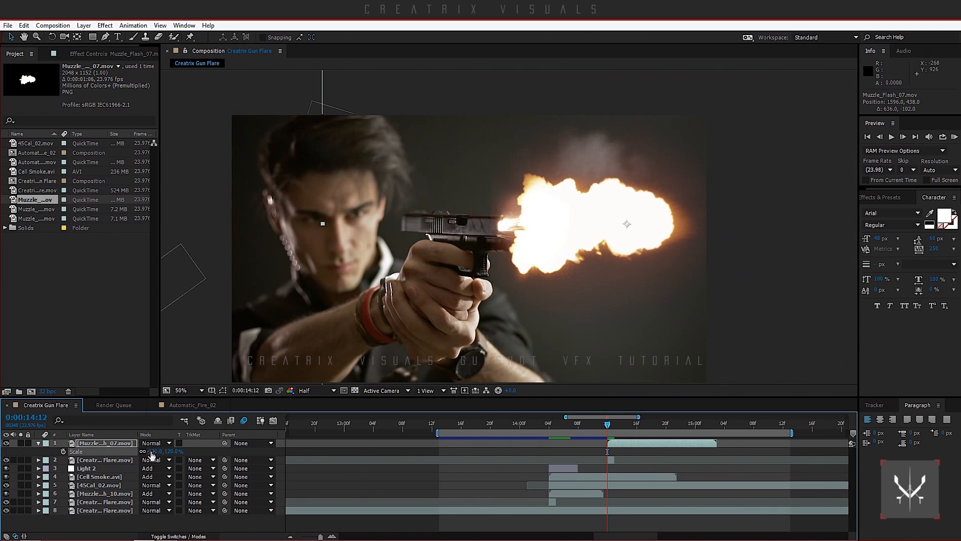
{"action": "scroll", "coordinate": [556, 203], "scroll_direction": "up", "scroll_amount": 1}
{"action": "left_click_drag", "start_coordinate": [542, 249], "coordinate": [577, 248]}
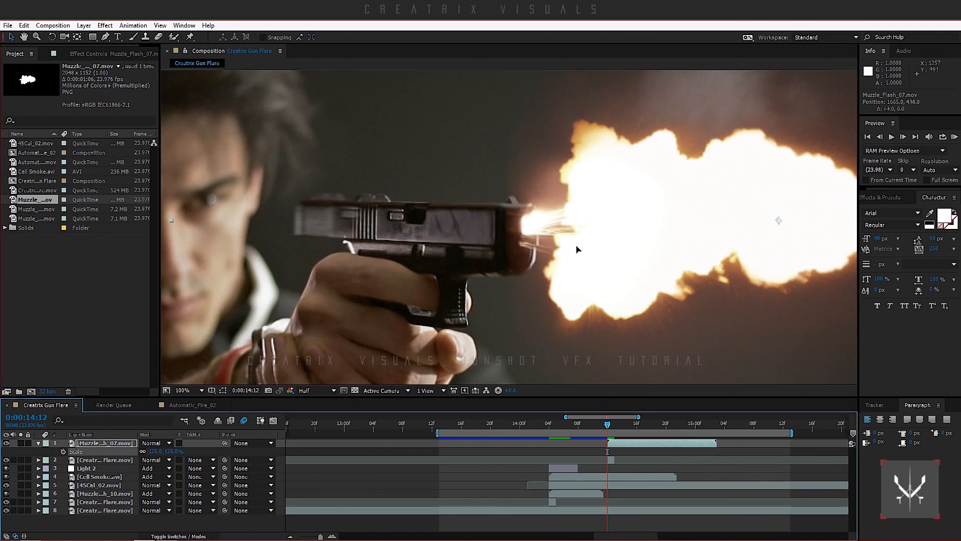
{"action": "scroll", "coordinate": [577, 246], "scroll_direction": "down", "scroll_amount": 1}
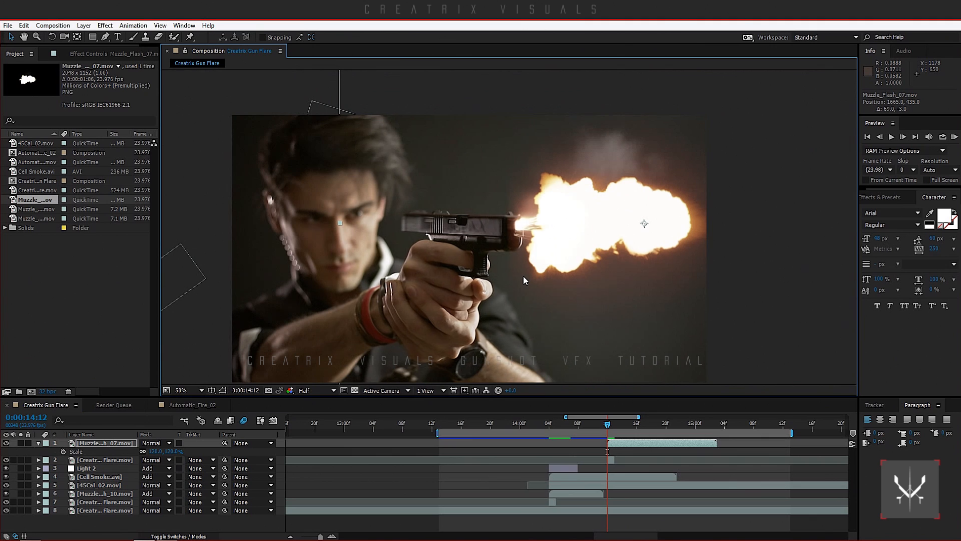
- Flip the muzzle flash vertically and realign it with the barrel at position about 1671, 453
{"action": "scroll", "coordinate": [523, 277], "scroll_direction": "up", "scroll_amount": 1}
{"action": "right_click", "coordinate": [611, 228]}
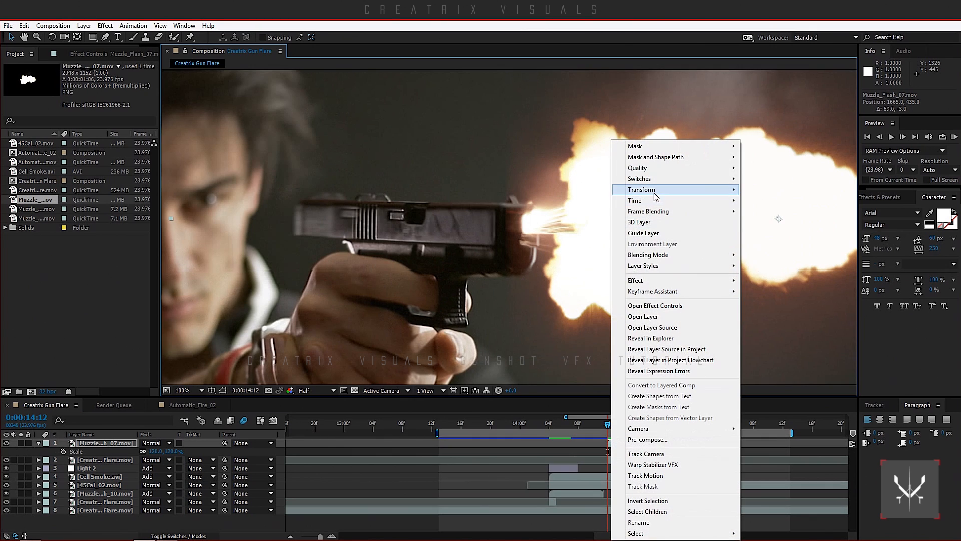
{"action": "mouse_move", "coordinate": [654, 194]}
{"action": "left_click", "coordinate": [771, 282]}
{"action": "scroll", "coordinate": [605, 212], "scroll_direction": "down", "scroll_amount": 1}
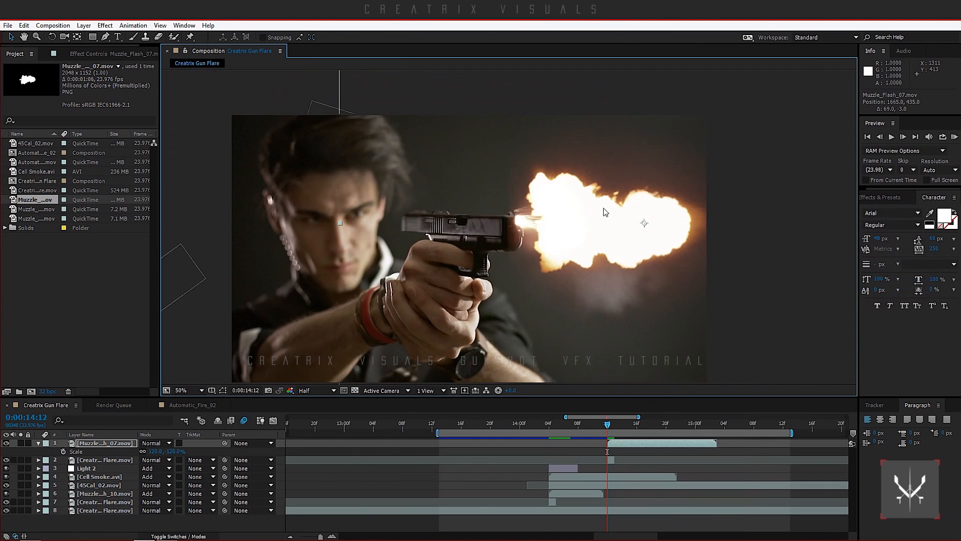
{"action": "scroll", "coordinate": [691, 233], "scroll_direction": "up", "scroll_amount": 1}
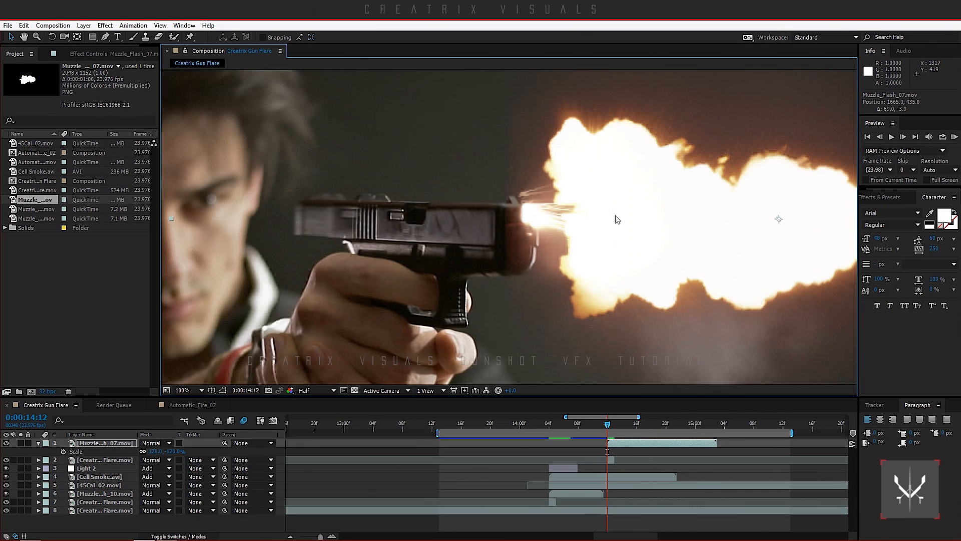
{"action": "left_click_drag", "start_coordinate": [615, 216], "coordinate": [523, 236]}
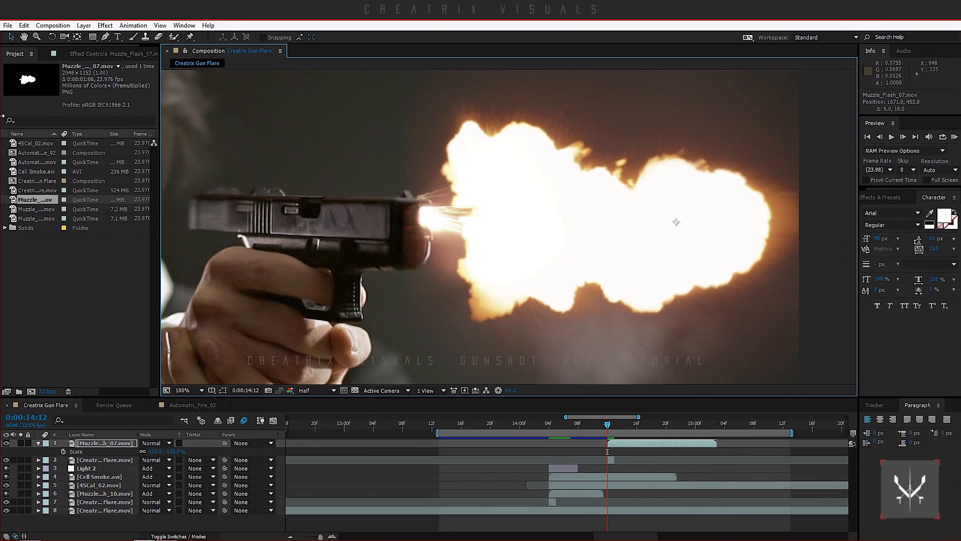
- Rotate the muzzle flash by about -1.4° and reposition it at the barrel end, at about 1663.5, 444
{"action": "left_click", "coordinate": [53, 36]}
{"action": "left_click_drag", "start_coordinate": [431, 217], "coordinate": [427, 225]}
{"action": "left_click", "coordinate": [12, 36]}
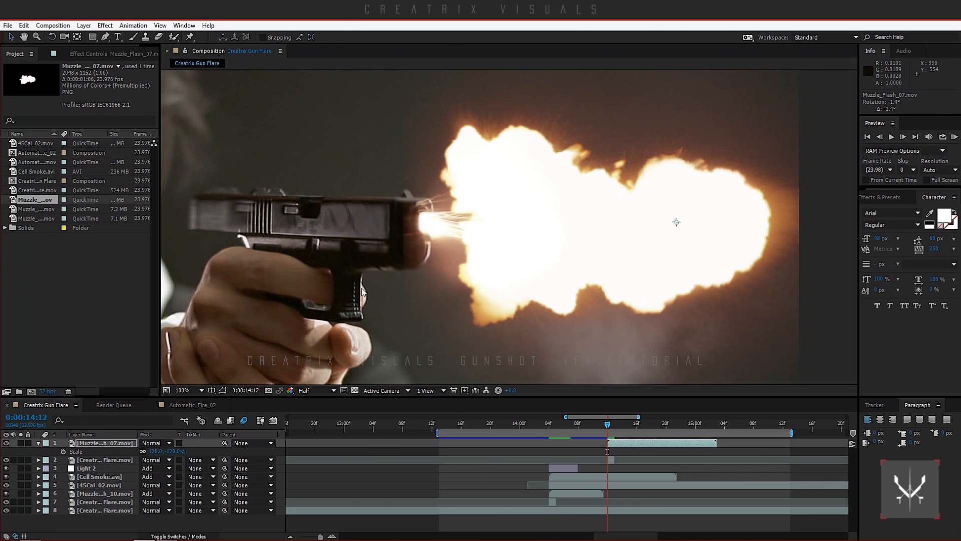
{"action": "scroll", "coordinate": [354, 245], "scroll_direction": "up", "scroll_amount": 1}
{"action": "mouse_move", "coordinate": [348, 223]}
{"action": "left_mouse_down"}
{"action": "mouse_move", "coordinate": [367, 213]}
{"action": "mouse_move", "coordinate": [348, 217]}
{"action": "left_mouse_up"}
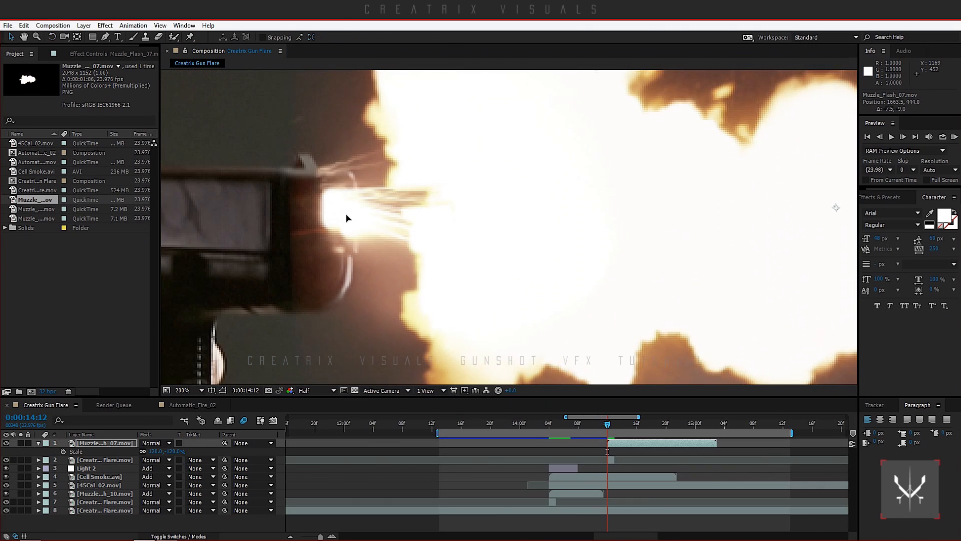
{"action": "scroll", "coordinate": [349, 219], "scroll_direction": "down", "scroll_amount": 2}
{"action": "key", "text": "space"}
{"action": "left_click_drag", "start_coordinate": [527, 211], "coordinate": [560, 167]}
{"action": "left_click_drag", "start_coordinate": [447, 206], "coordinate": [482, 207]}
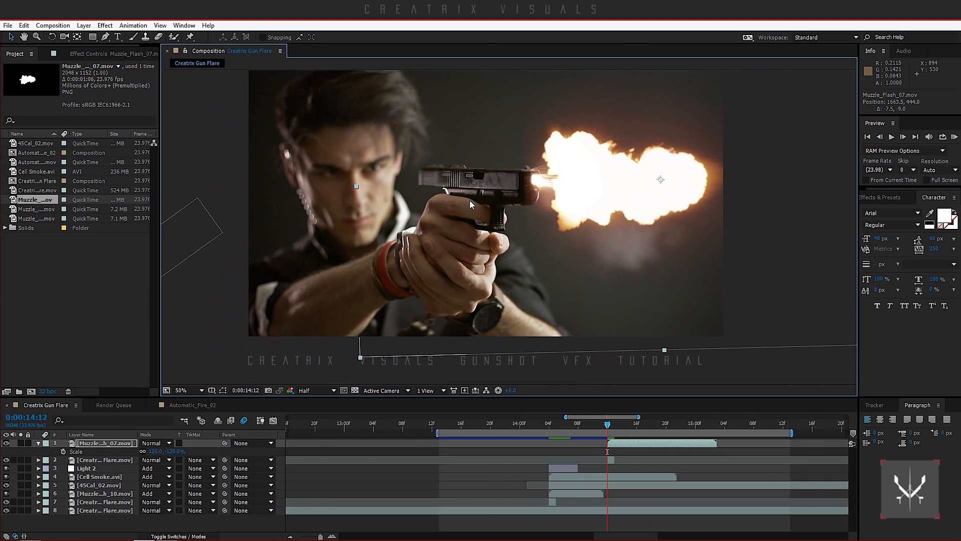
{"action": "left_click", "coordinate": [39, 443]}
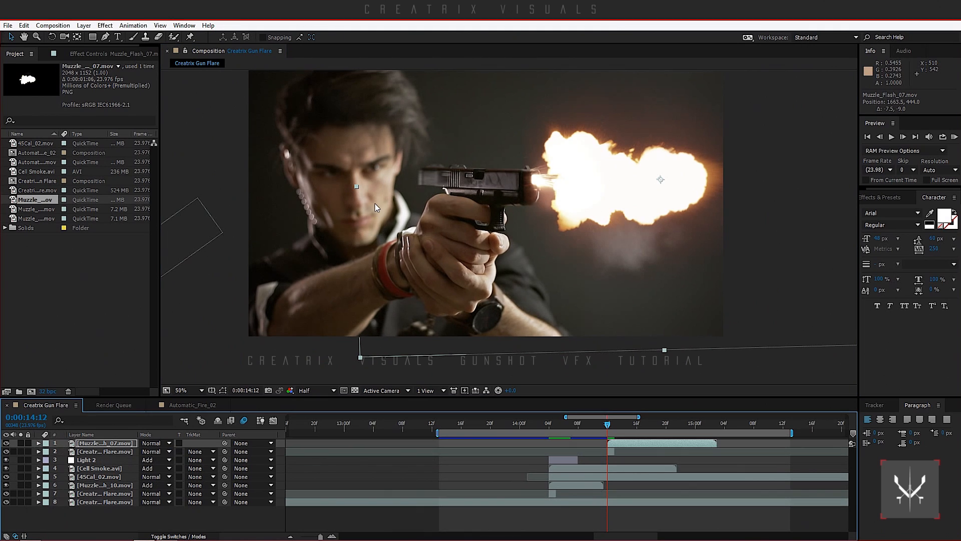
- Duplicate the Cell Smoke.avi and 45Cal_02.mov layers together and place the duplicates at the top of the layer stack
{"action": "scroll", "coordinate": [434, 191], "scroll_direction": "up", "scroll_amount": 2}
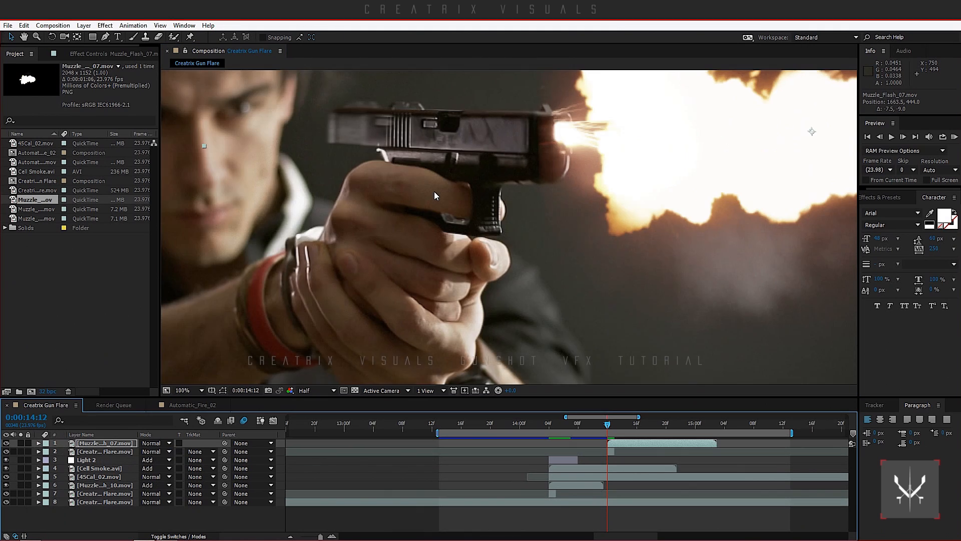
{"action": "left_click_drag", "start_coordinate": [494, 215], "coordinate": [542, 266]}
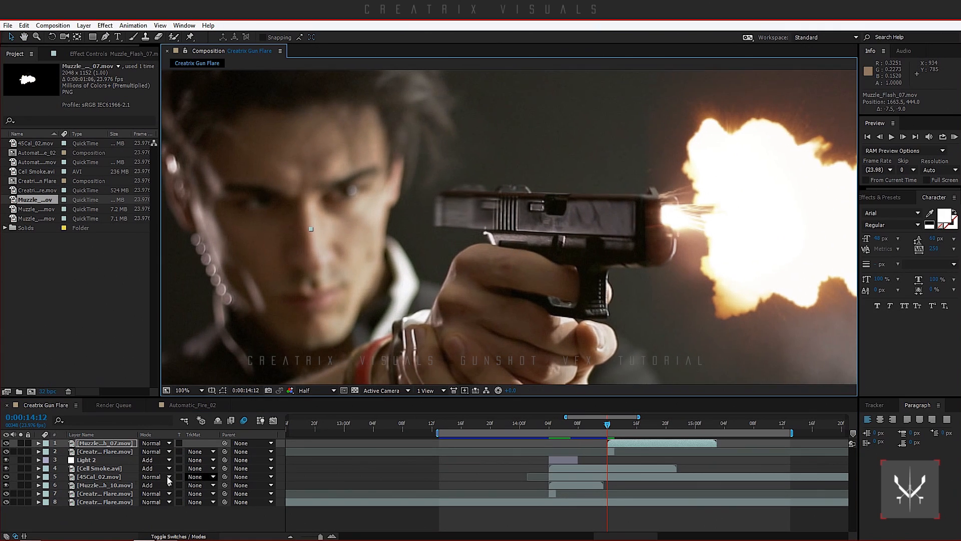
{"action": "left_click", "coordinate": [102, 468]}
{"action": "left_click", "coordinate": [104, 477], "text": "shift"}
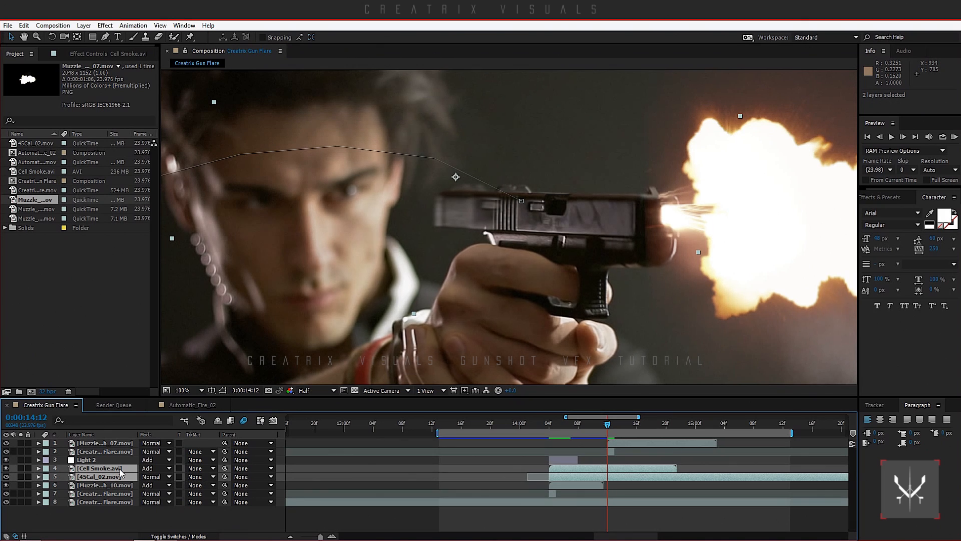
{"action": "key", "text": "ctrl+d"}
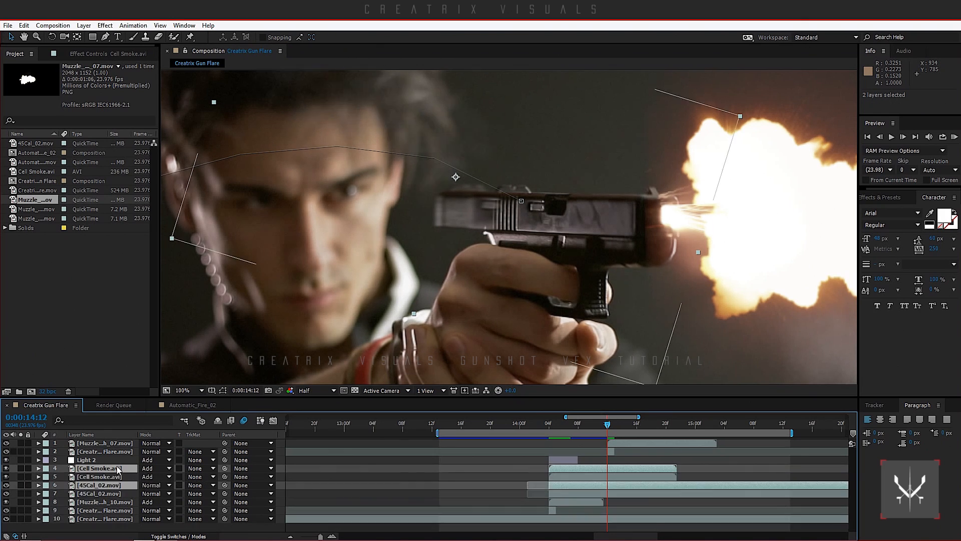
{"action": "left_click_drag", "start_coordinate": [120, 473], "coordinate": [123, 443]}
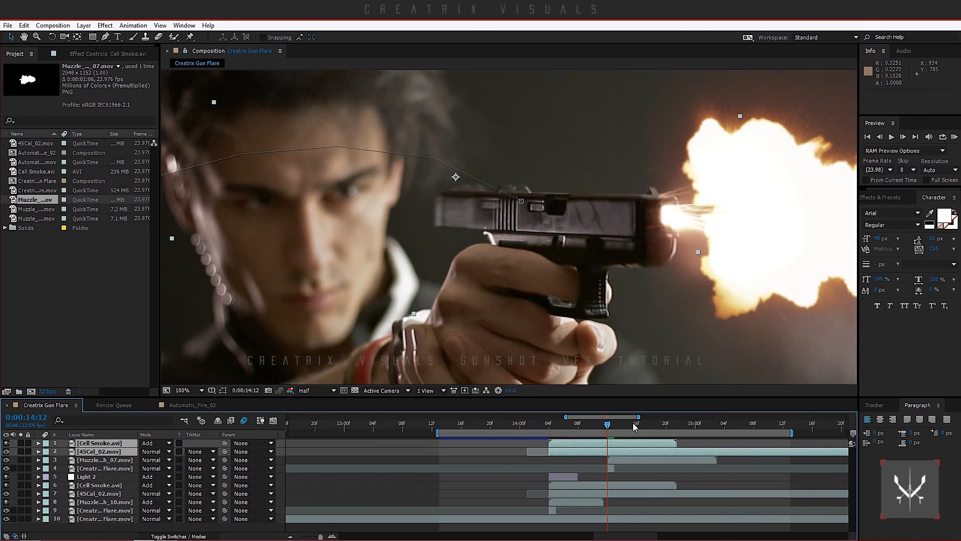
- Shift both duplicated layers so the effect begins at 0:00:14:12, and select only the top Cell Smoke layer
{"action": "left_click_drag", "start_coordinate": [552, 448], "coordinate": [616, 450]}
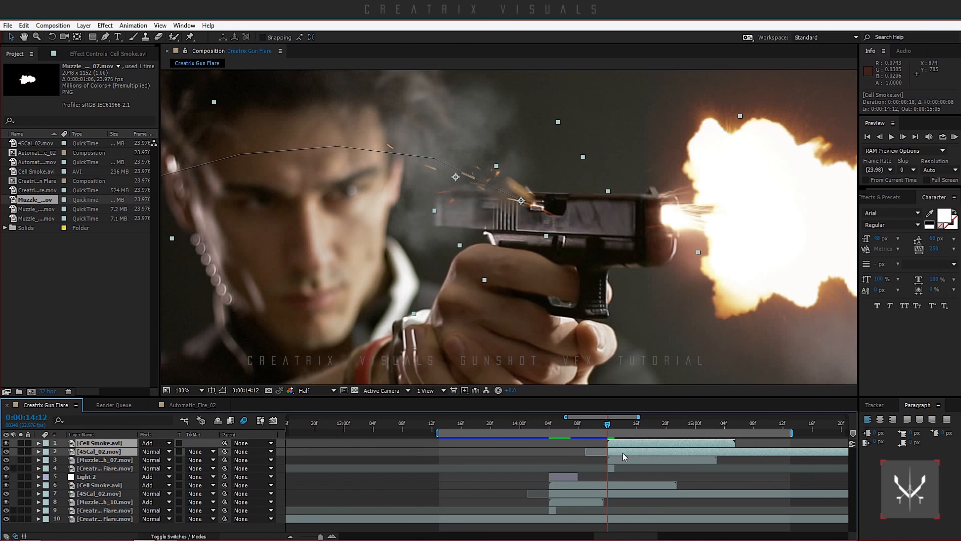
{"action": "left_click", "coordinate": [623, 459]}
{"action": "left_click", "coordinate": [625, 445]}
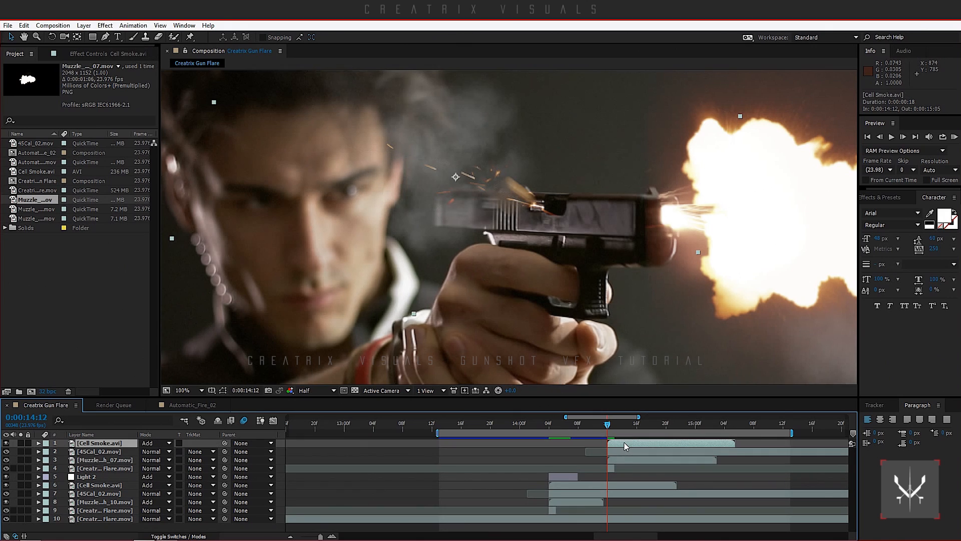
- Rotate the top Cell Smoke layer to about 0.1° and place it over the slide at about 759, 420
{"action": "left_click_drag", "start_coordinate": [453, 175], "coordinate": [429, 164]}
{"action": "left_click", "coordinate": [51, 37]}
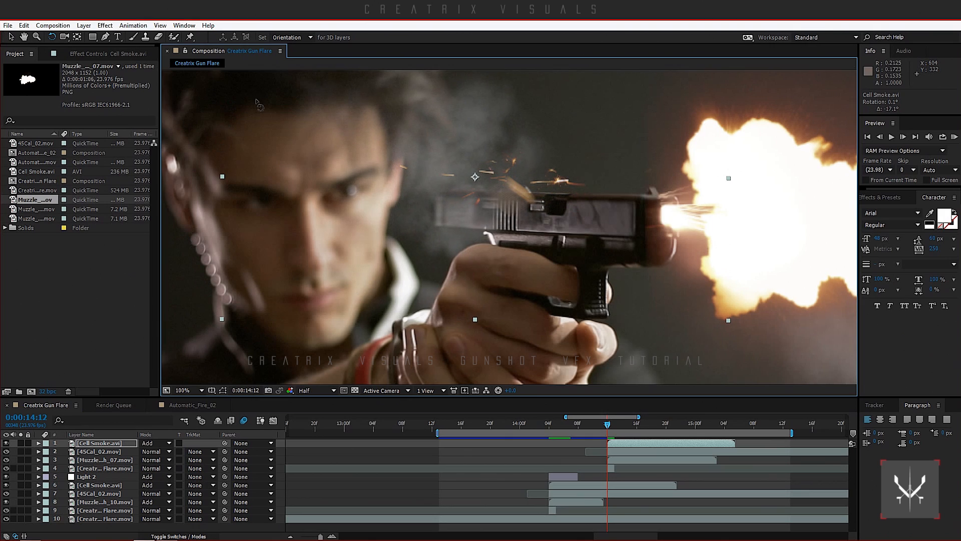
{"action": "left_click", "coordinate": [11, 37]}
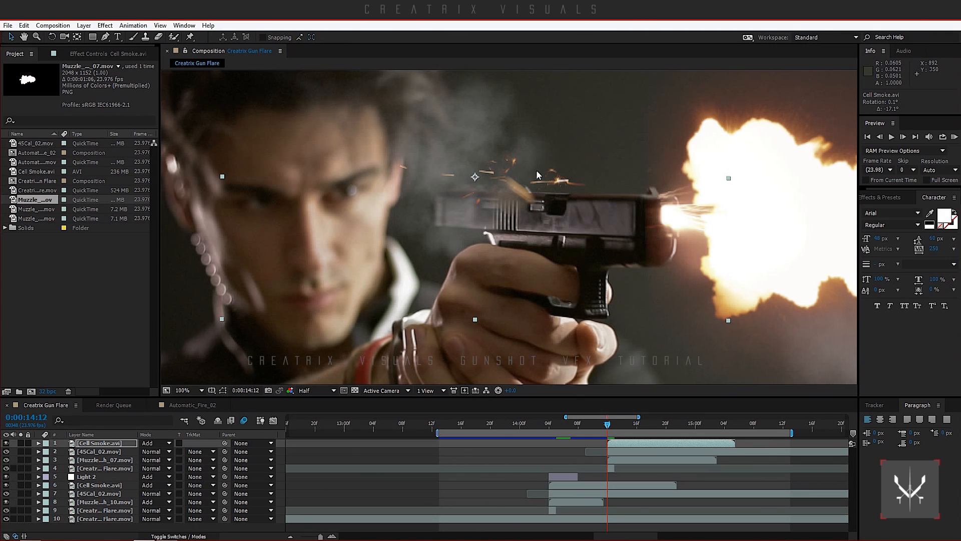
{"action": "left_click_drag", "start_coordinate": [536, 177], "coordinate": [534, 205]}
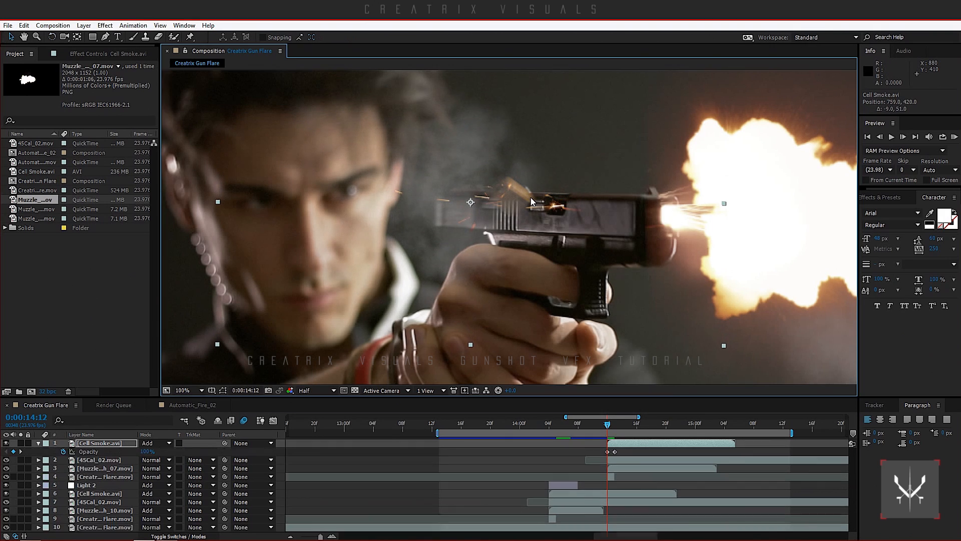
{"action": "key", "text": "t"}
{"action": "key", "text": "t"}
- Slip the duplicated 45Cal_02 footage three frames earlier within its 0:00:14:12 in point and move the shell to about 927, 435
{"action": "left_click", "coordinate": [675, 452]}
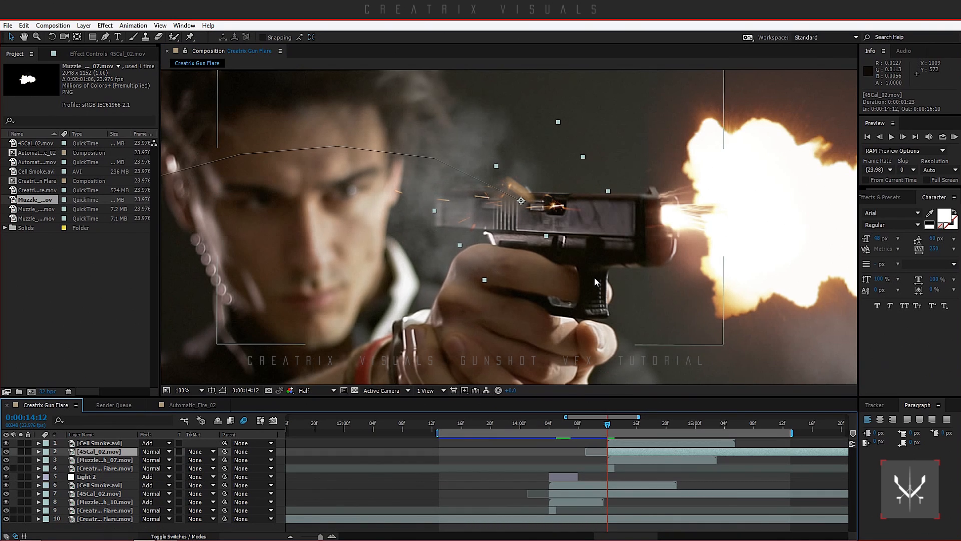
{"action": "key", "text": "p"}
{"action": "left_click_drag", "start_coordinate": [632, 458], "coordinate": [602, 451]}
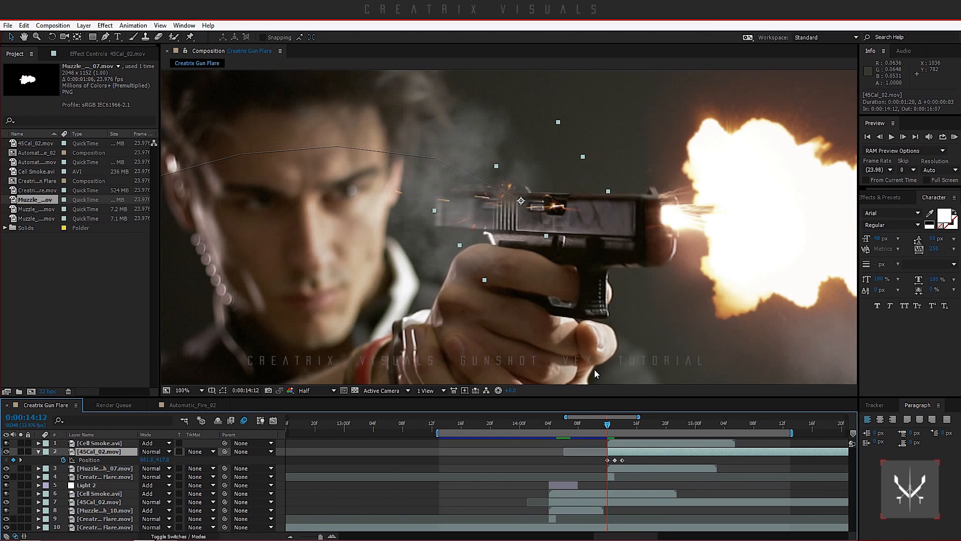
{"action": "left_click_drag", "start_coordinate": [542, 204], "coordinate": [570, 208]}
{"action": "key", "text": "comma"}
{"action": "key", "text": "Page_Down"}
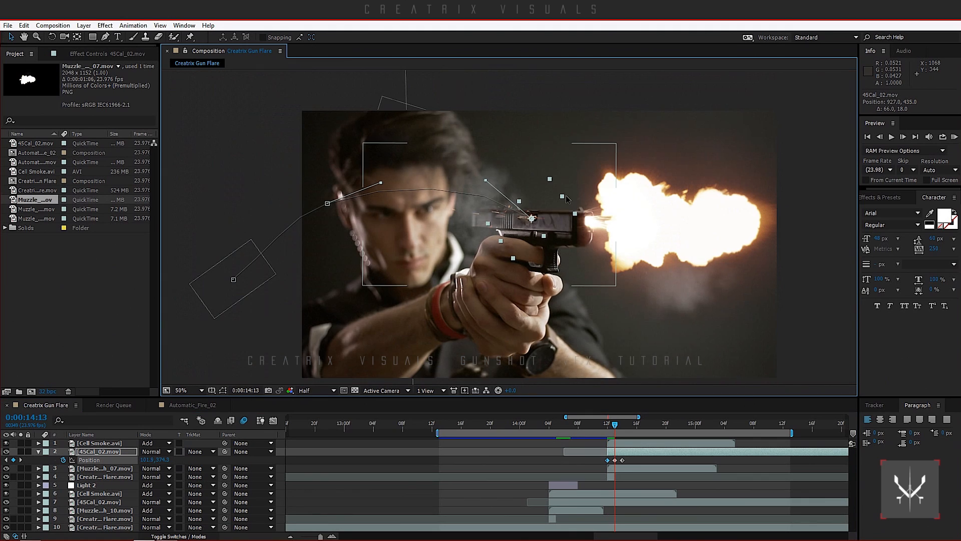
{"action": "key", "text": "Page_Up"}
{"action": "key", "text": "Page_Down"}
{"action": "key", "text": "Page_Up"}
{"action": "left_click", "coordinate": [39, 451]}
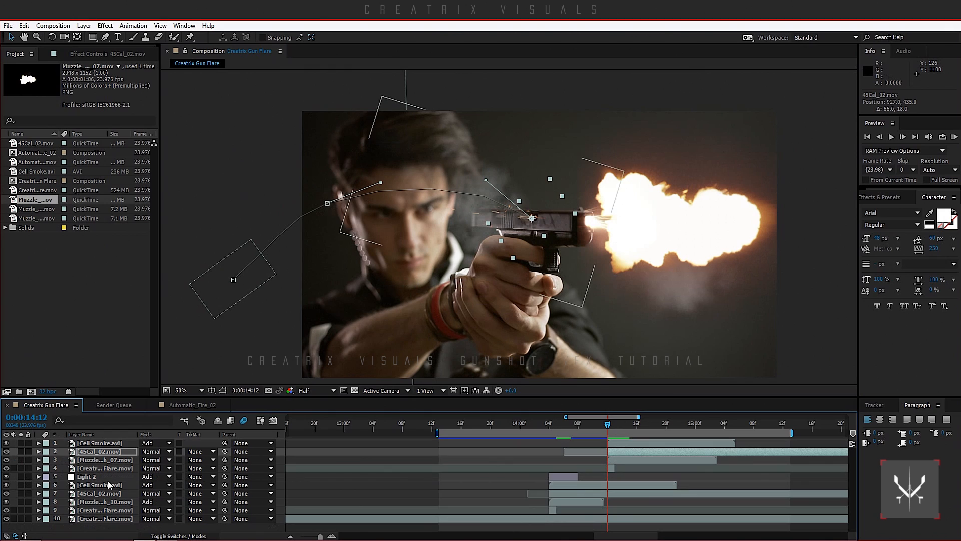
- Duplicate the Light 2 layer, place the duplicate at the top of the stack, and shift it to start at 0:00:14:12
{"action": "left_click", "coordinate": [111, 477]}
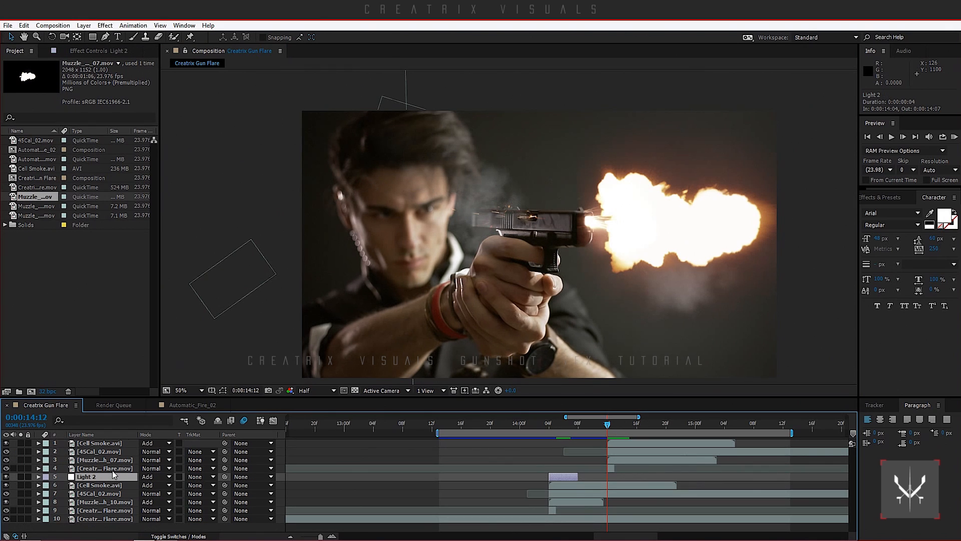
{"action": "key", "text": "ctrl+d"}
{"action": "left_click_drag", "start_coordinate": [113, 470], "coordinate": [110, 443]}
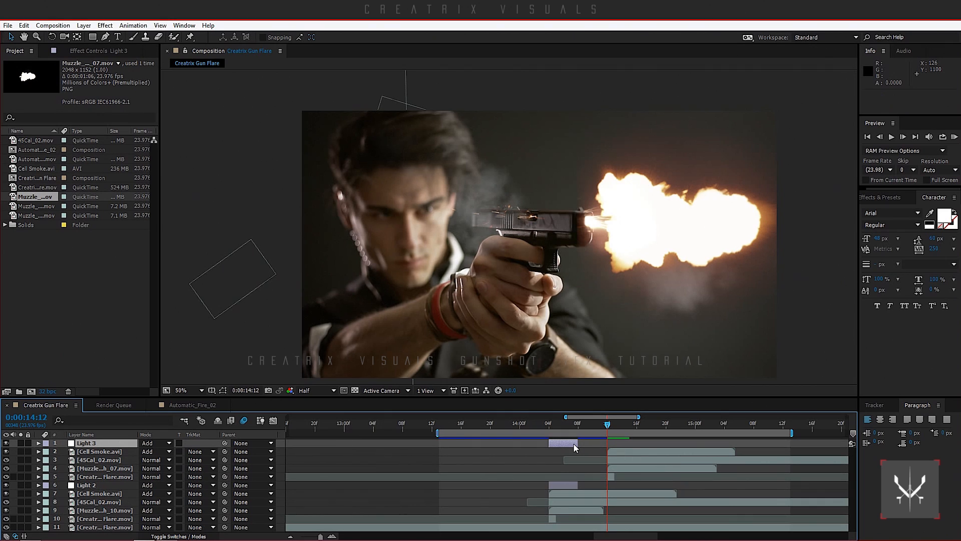
{"action": "left_click_drag", "start_coordinate": [559, 445], "coordinate": [615, 447]}
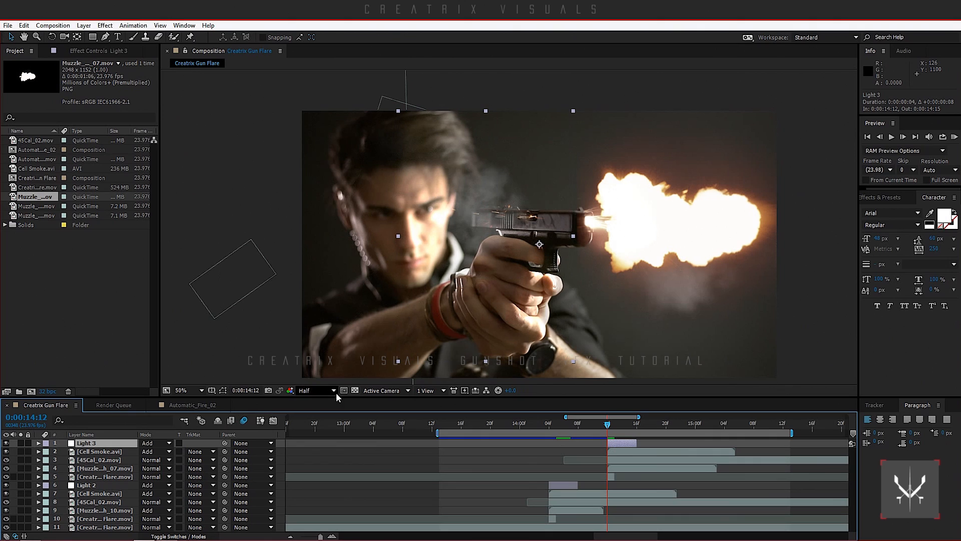
- Show the masks of Light 3, shift Mask 1 onto the face and Mask 2 onto the hands, and hide the masks again
{"action": "left_click", "coordinate": [222, 390]}
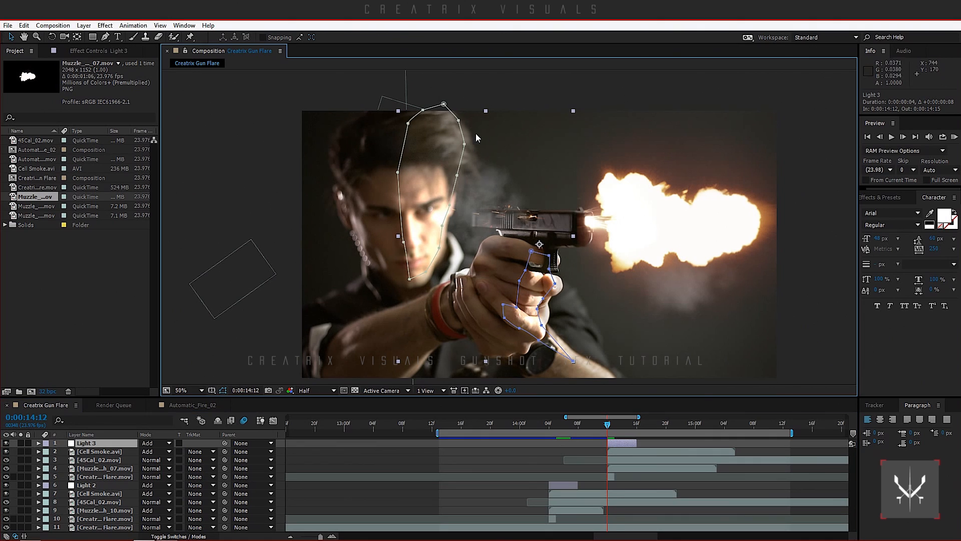
{"action": "left_click", "coordinate": [444, 104]}
{"action": "left_click_drag", "start_coordinate": [369, 95], "coordinate": [473, 328]}
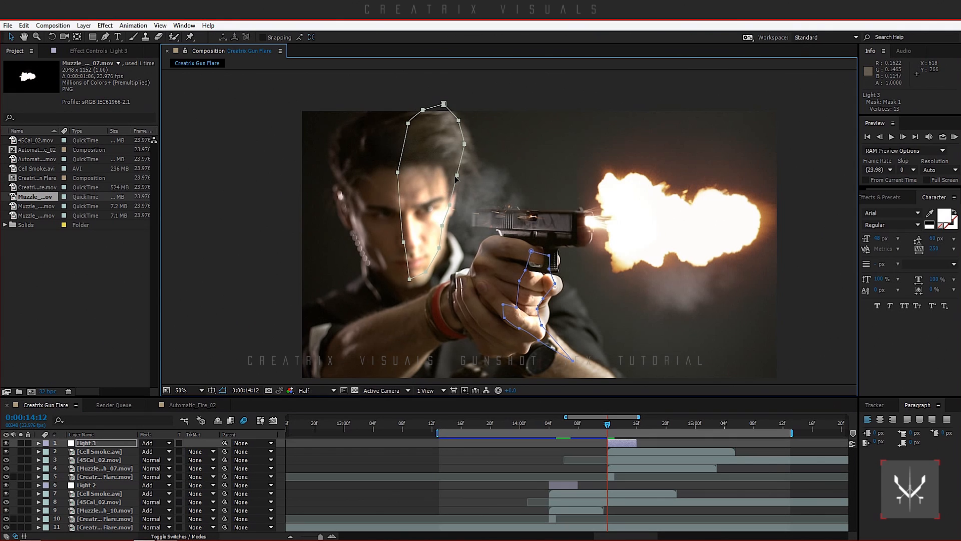
{"action": "left_click_drag", "start_coordinate": [459, 178], "coordinate": [463, 181]}
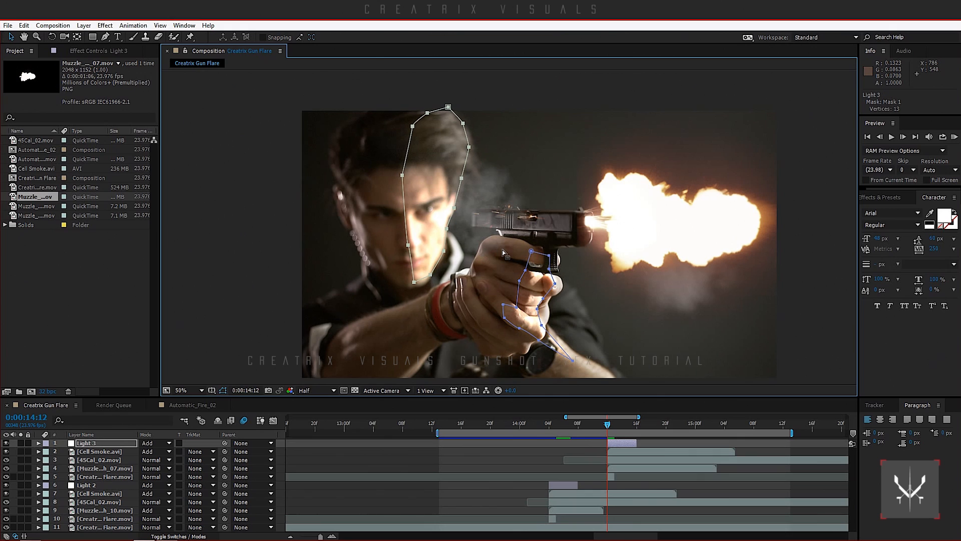
{"action": "left_click_drag", "start_coordinate": [493, 224], "coordinate": [630, 376]}
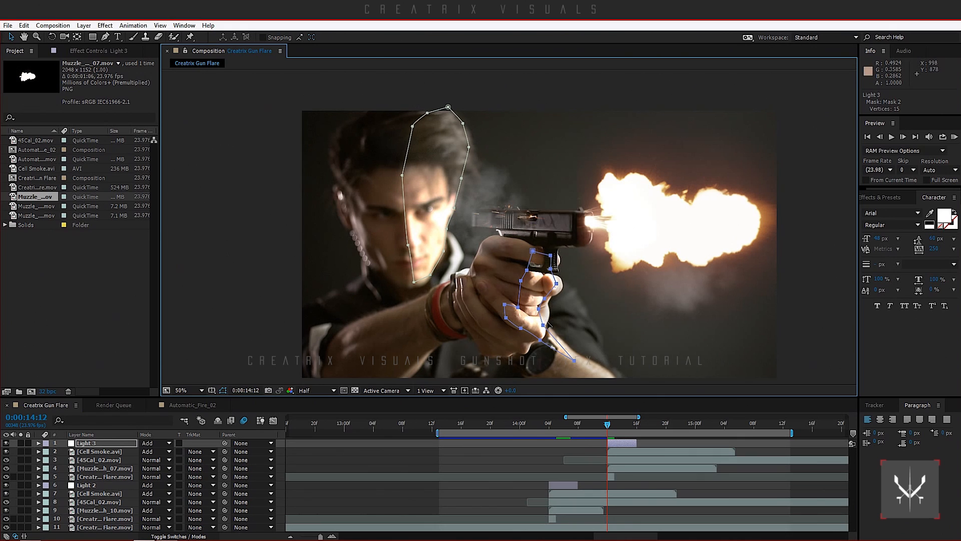
{"action": "left_click_drag", "start_coordinate": [556, 284], "coordinate": [566, 286]}
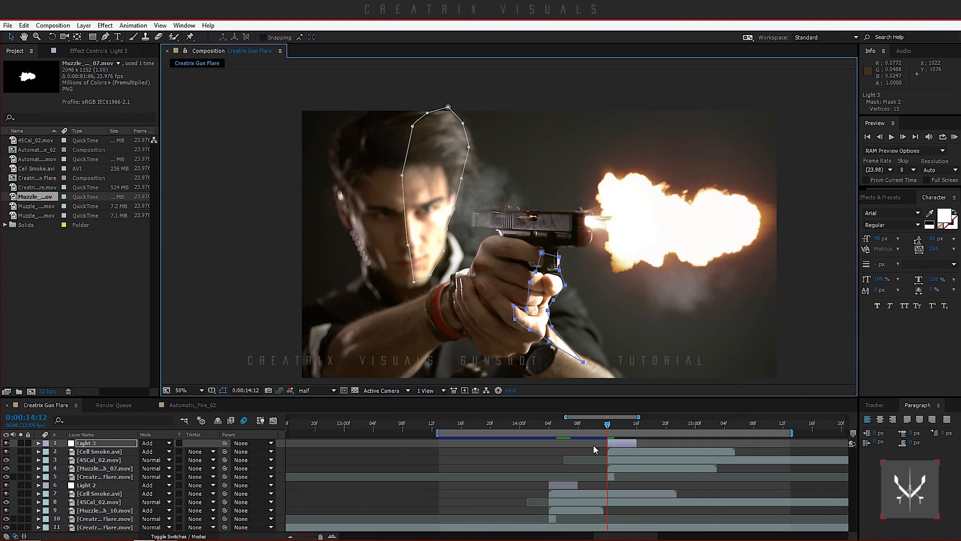
{"action": "left_click", "coordinate": [279, 390]}
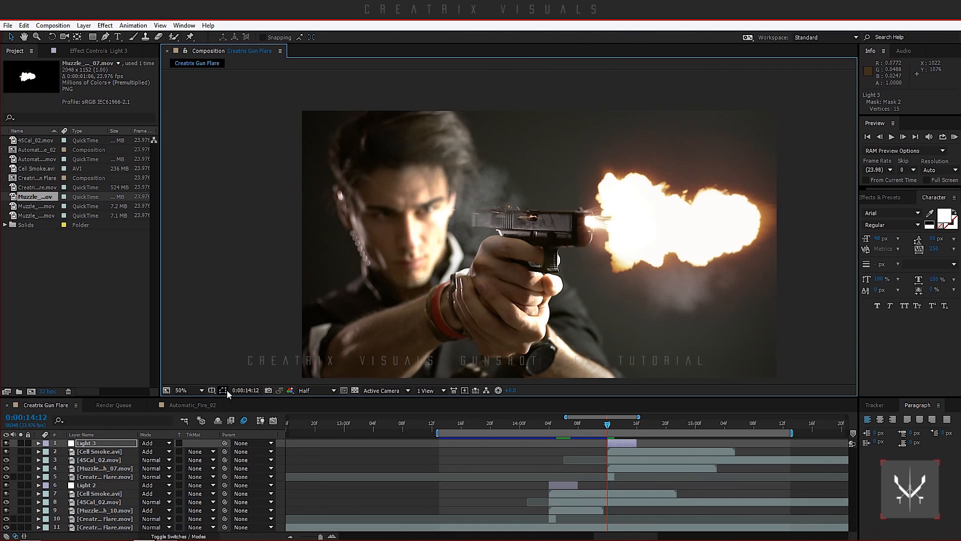
- Set the work area from 0:00:13:14 to 0:00:15:06 and RAM preview the two gunshots
{"action": "left_click_drag", "start_coordinate": [792, 433], "coordinate": [749, 433]}
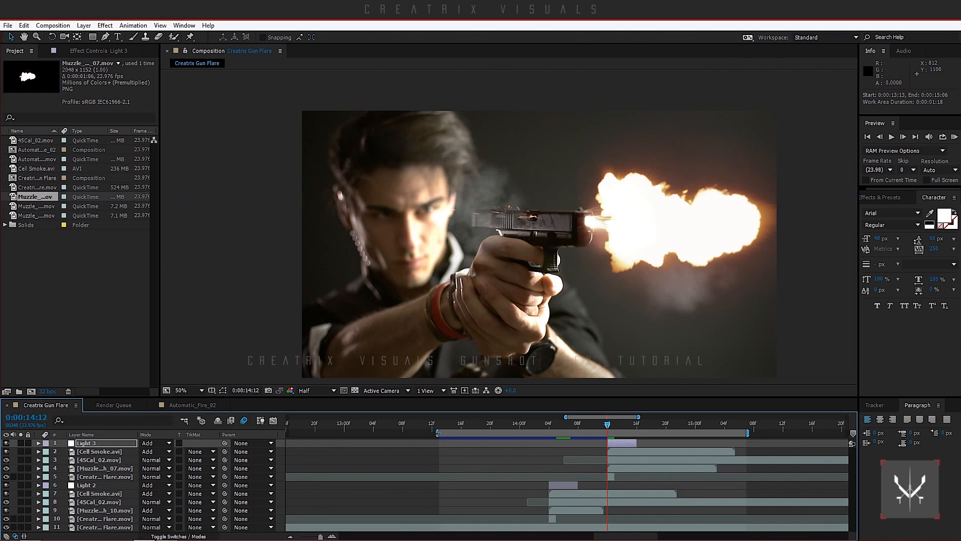
{"action": "left_click_drag", "start_coordinate": [437, 433], "coordinate": [445, 434]}
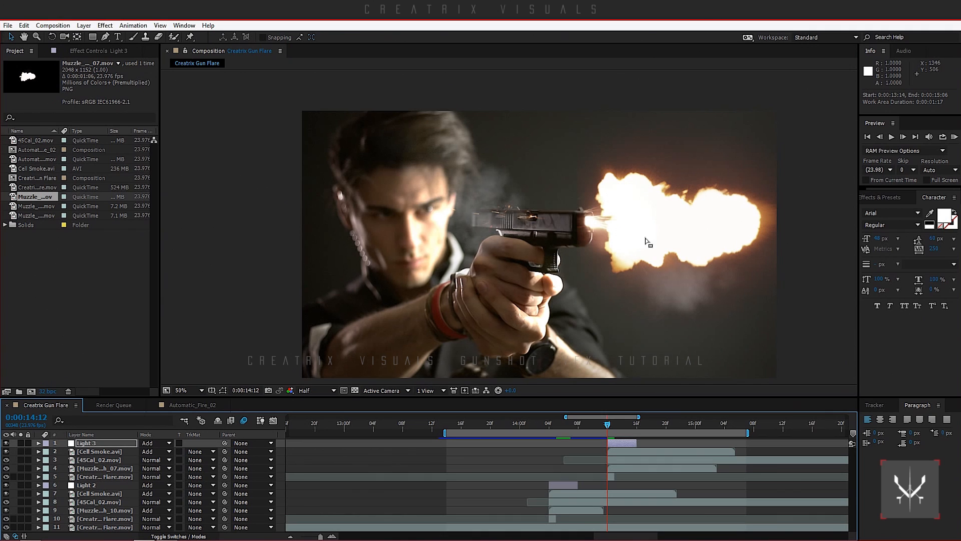
{"action": "left_click_drag", "start_coordinate": [646, 242], "coordinate": [620, 233]}
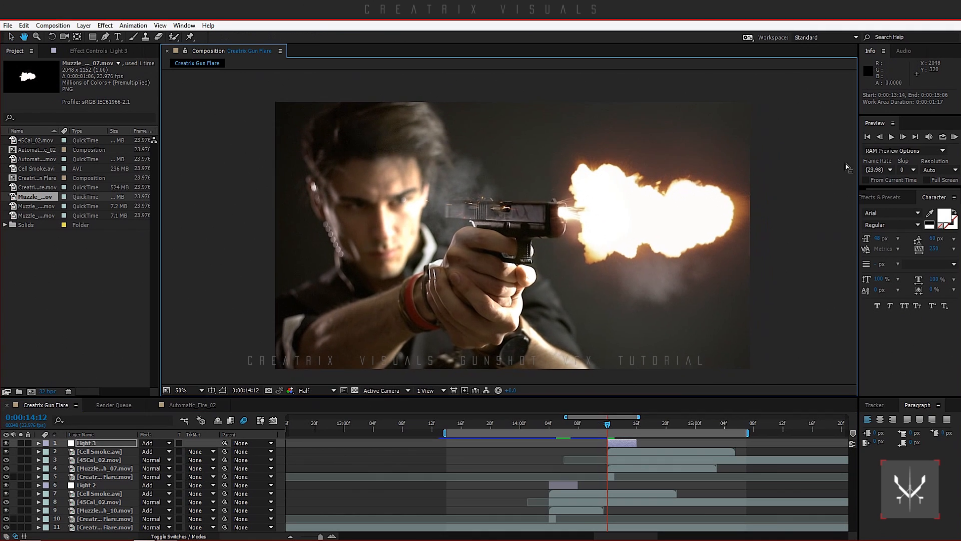
{"action": "left_click", "coordinate": [955, 139]}
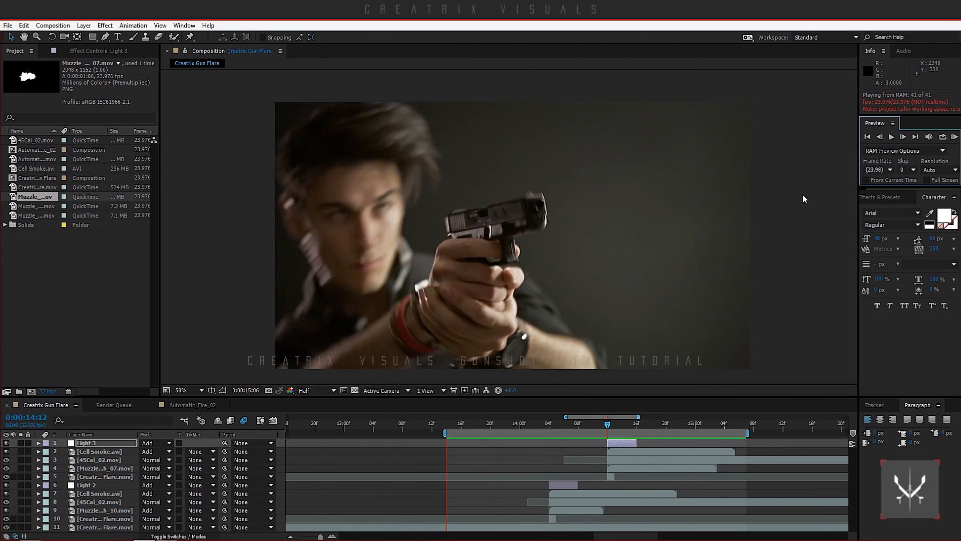
{"action": "left_click", "coordinate": [955, 138]}
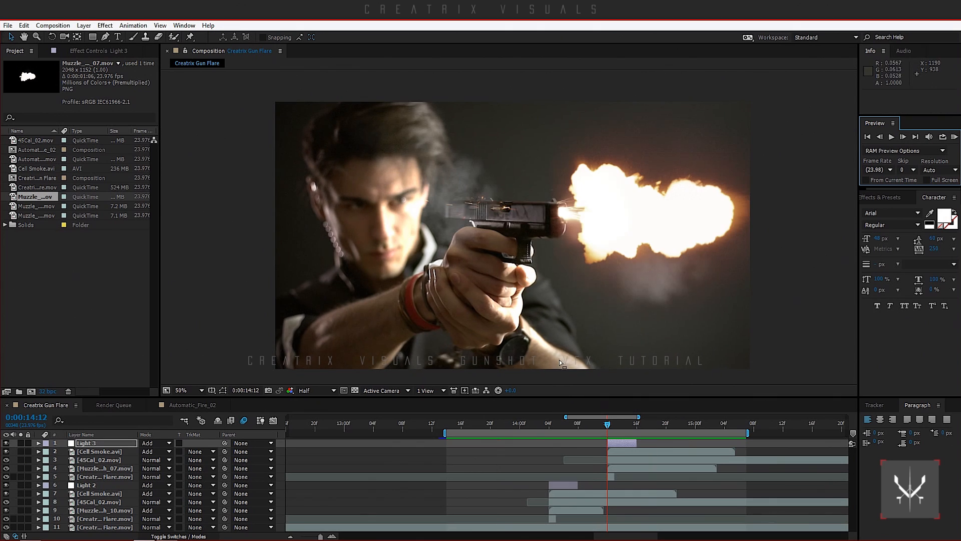
- Extend the work area to end at 0:00:16:02 and move the current time to the next shot at 0:00:15:17
{"action": "left_click", "coordinate": [615, 426]}
{"action": "left_click_drag", "start_coordinate": [615, 426], "coordinate": [779, 424]}
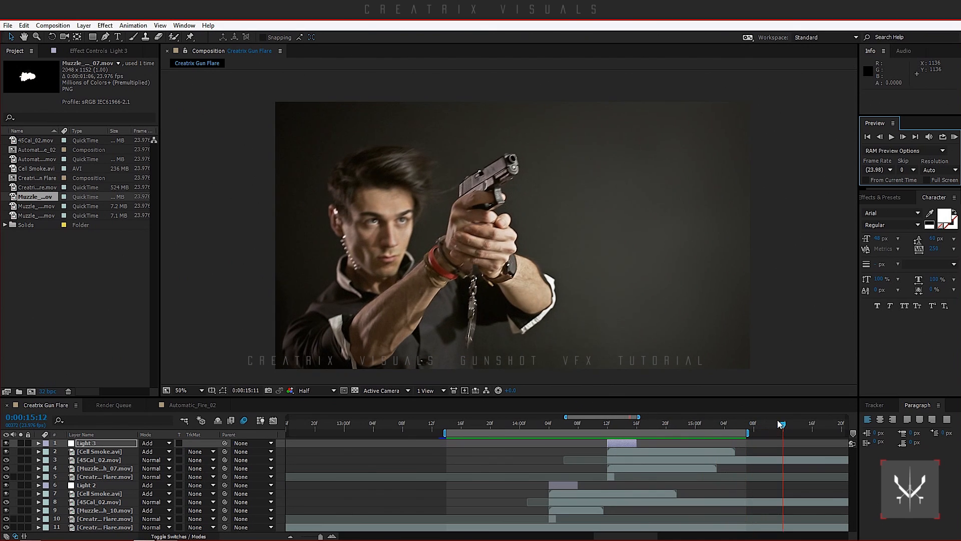
{"action": "left_click", "coordinate": [290, 536]}
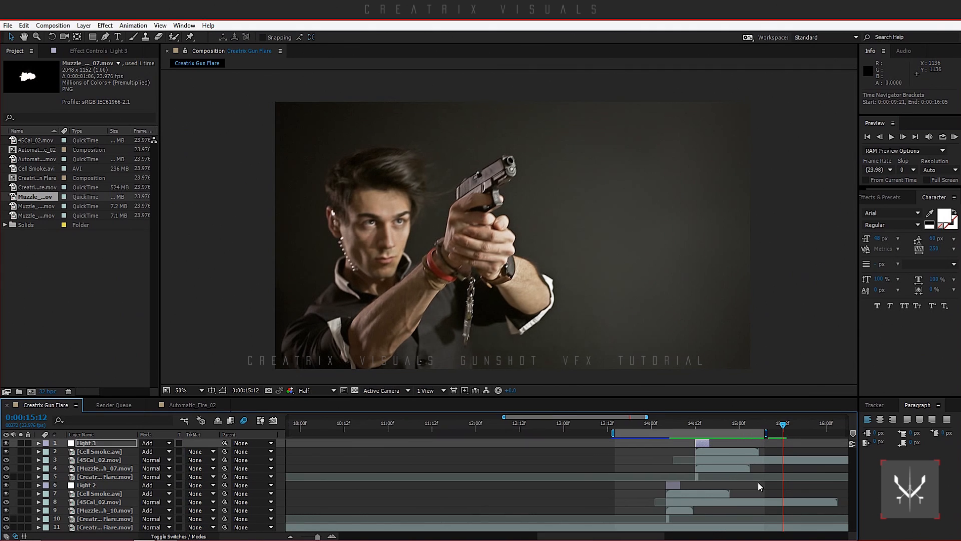
{"action": "key", "text": "space"}
{"action": "left_click_drag", "start_coordinate": [762, 456], "coordinate": [669, 433]}
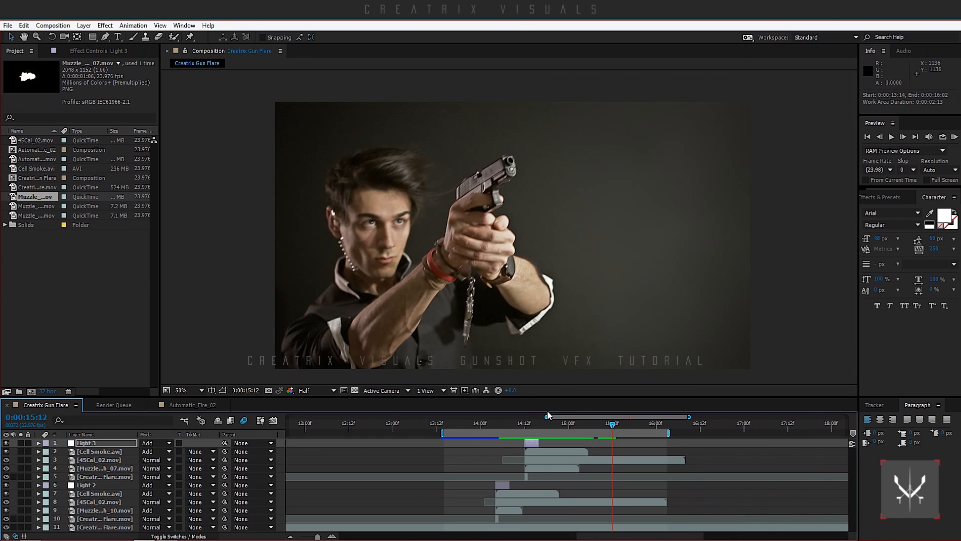
{"action": "key", "text": "space"}
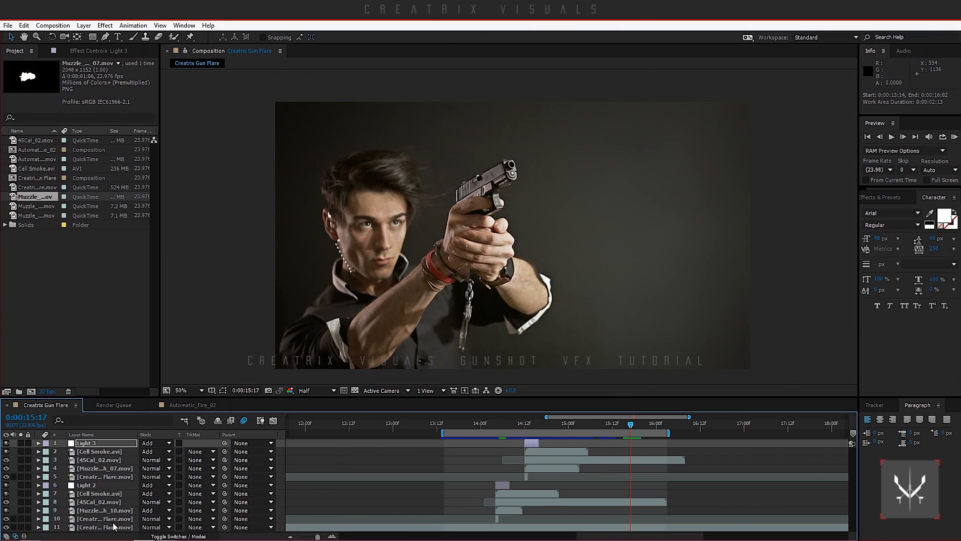
- Duplicate the base Creatrix Gun Flare.mov layer to the top of the stack, split it at 0:00:15:17, and delete the earlier part
{"action": "left_click", "coordinate": [106, 527]}
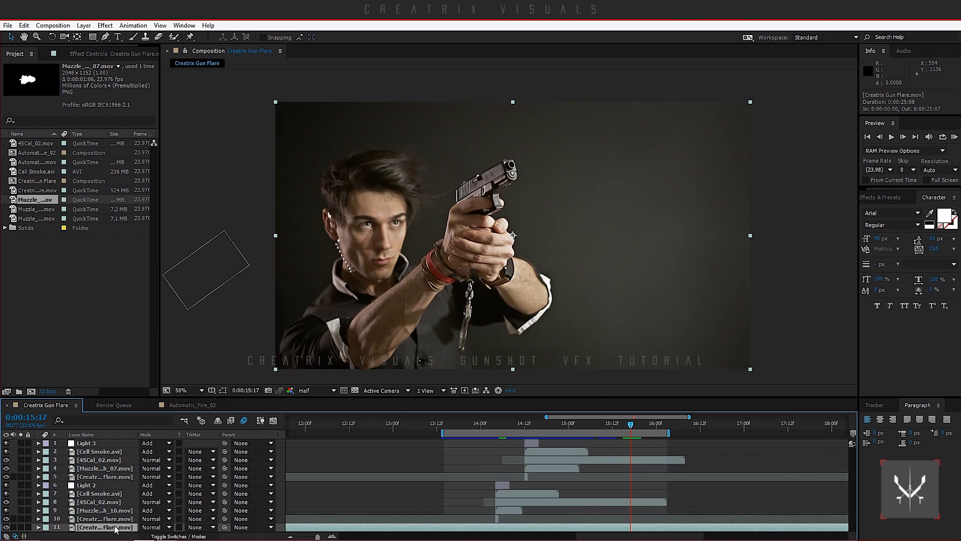
{"action": "left_click_drag", "start_coordinate": [115, 529], "coordinate": [116, 441]}
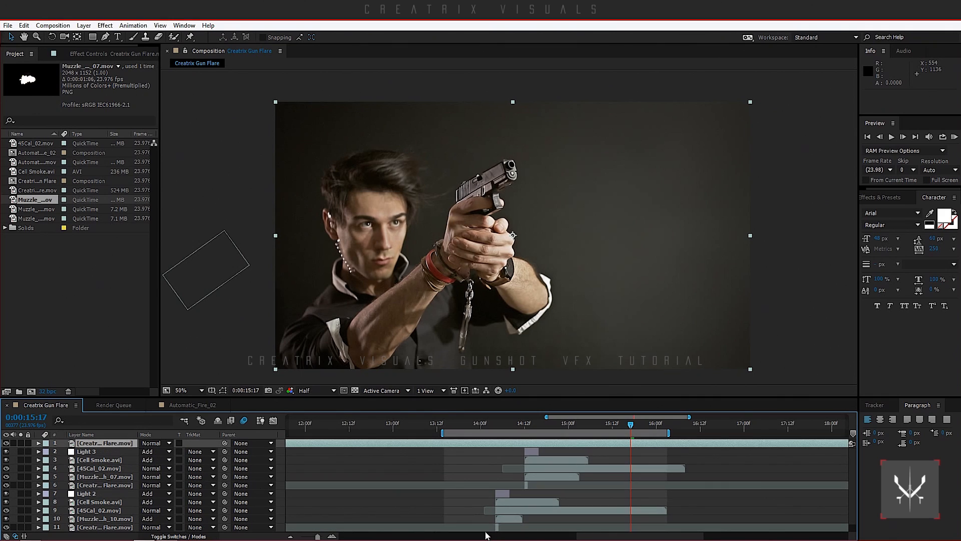
{"action": "scroll", "coordinate": [491, 489], "scroll_direction": "down", "scroll_amount": 1}
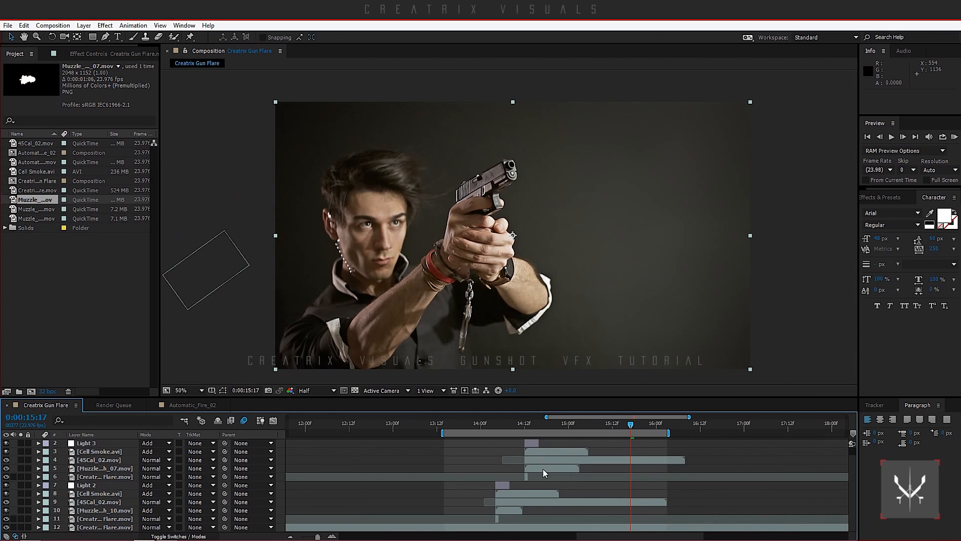
{"action": "scroll", "coordinate": [543, 468], "scroll_direction": "up", "scroll_amount": 1}
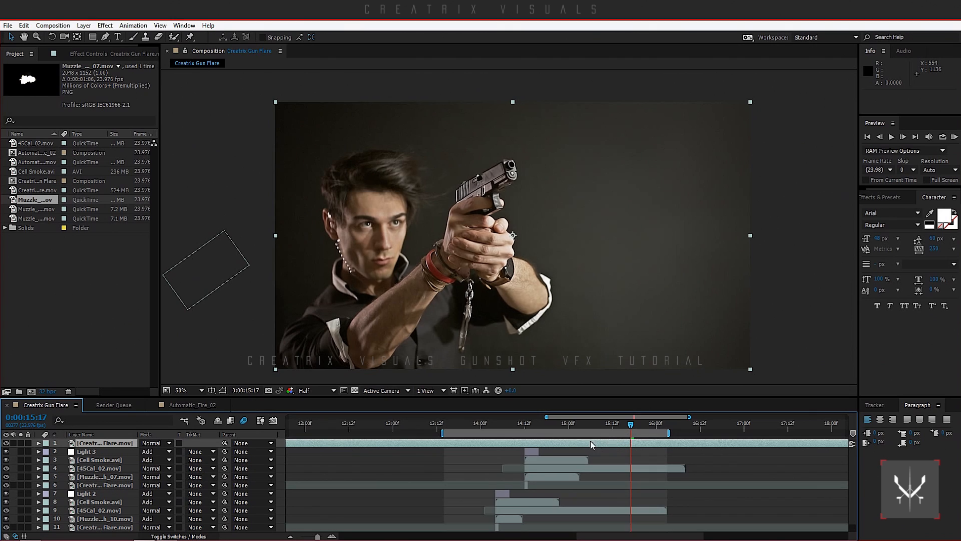
{"action": "key", "text": "ctrl+shift+d"}
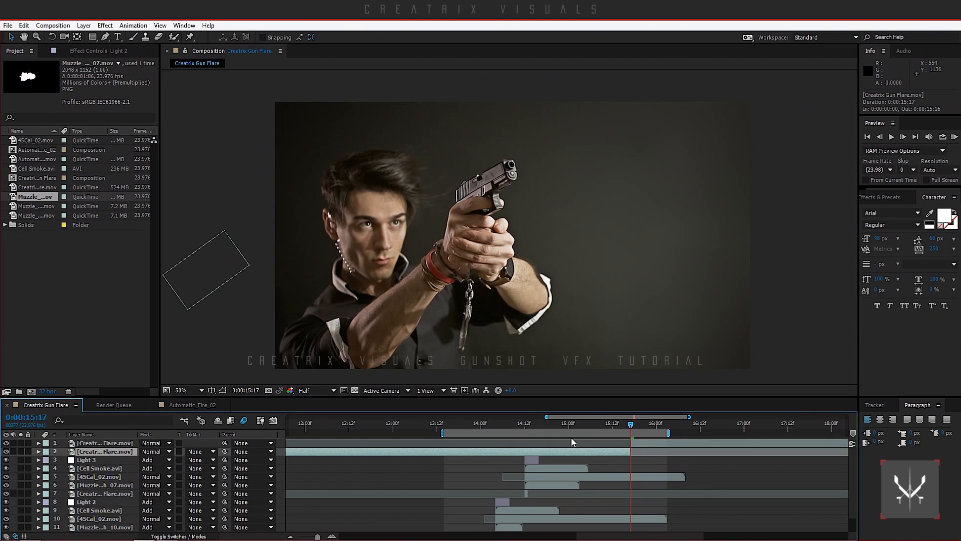
{"action": "key", "text": "Delete"}
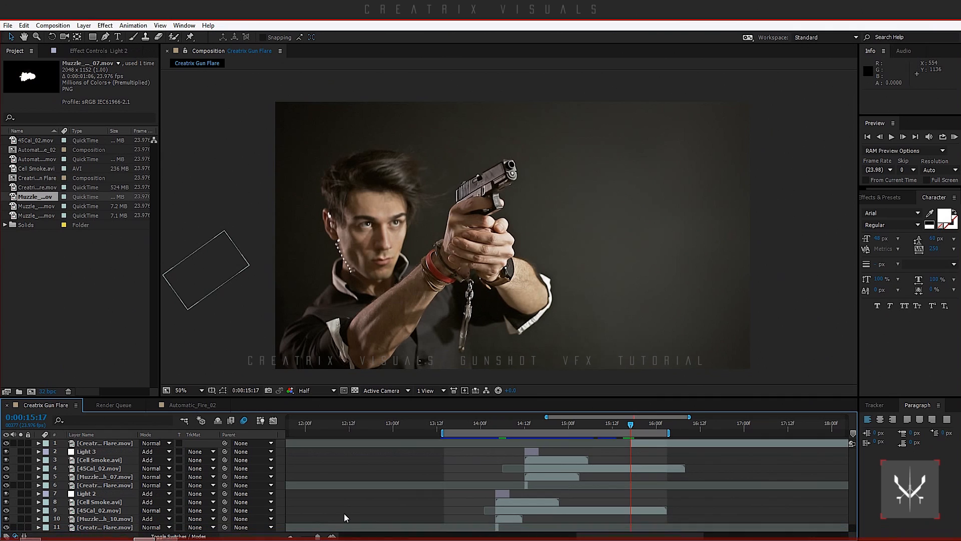
- Split all layers at 0:00:15:18 and delete the parts that follow this frame
{"action": "left_click", "coordinate": [333, 536]}
{"action": "left_click", "coordinate": [333, 537]}
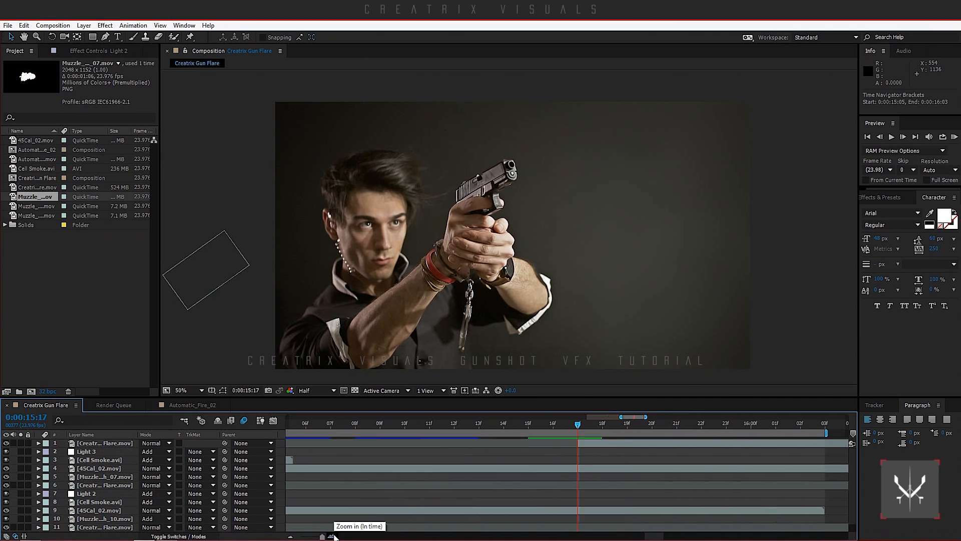
{"action": "key", "text": "Page_Down"}
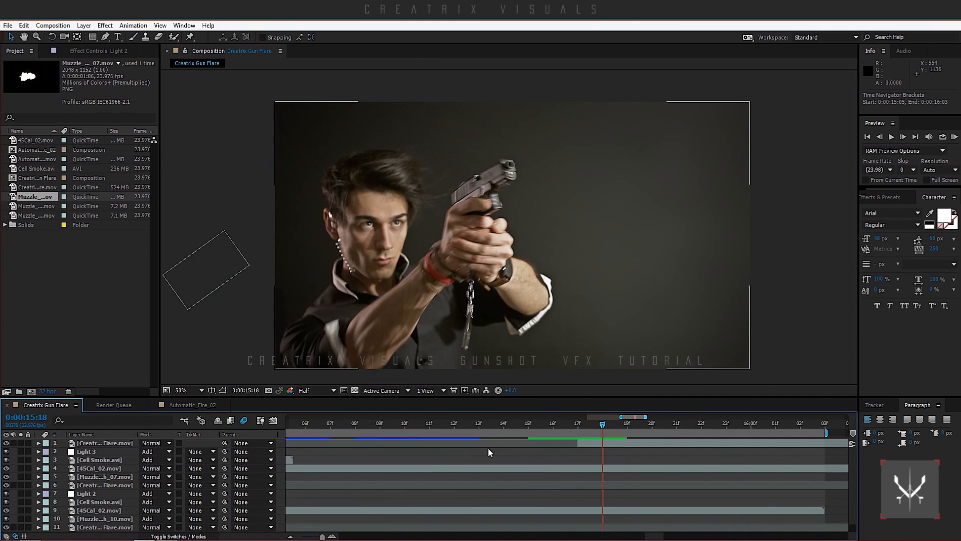
{"action": "key", "text": "ctrl+a"}
{"action": "key", "text": "alt+]"}
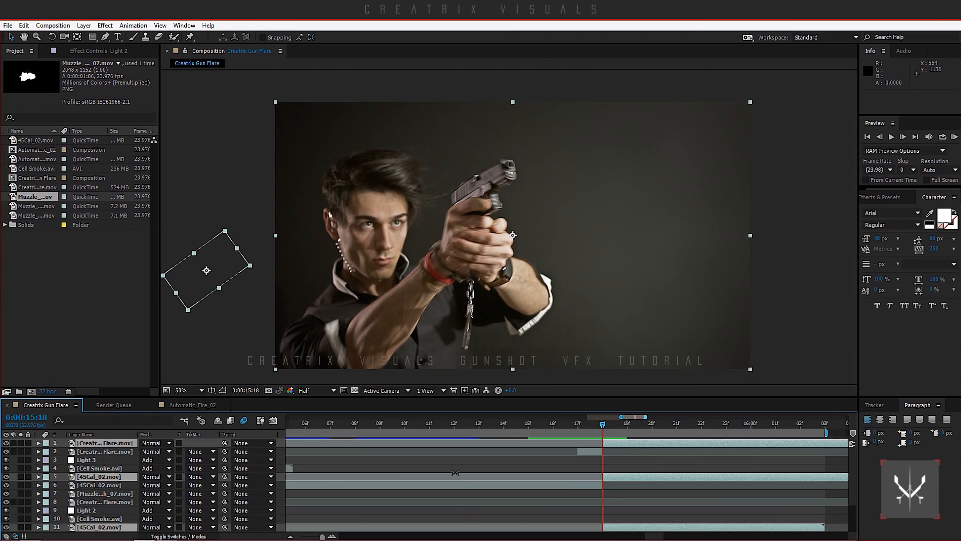
{"action": "scroll", "coordinate": [497, 494], "scroll_direction": "down", "scroll_amount": 1}
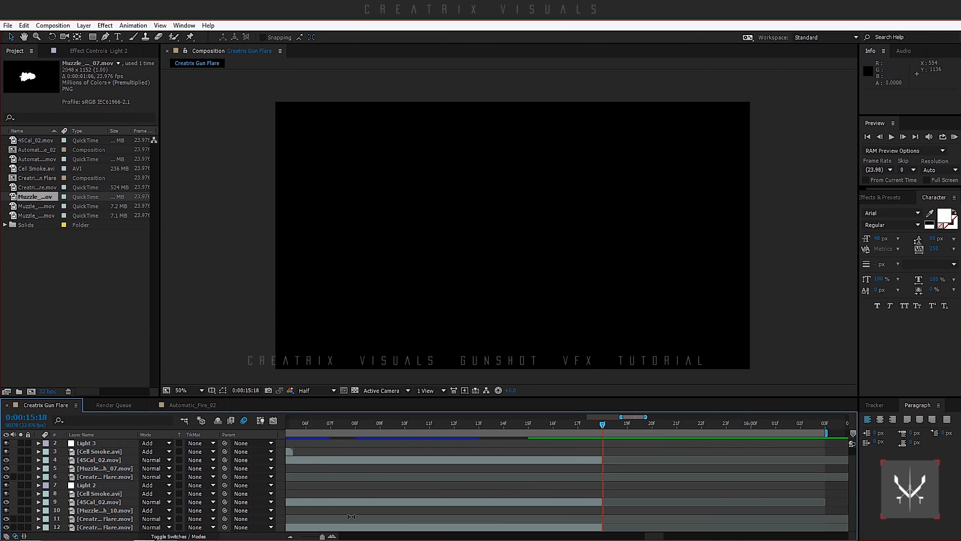
- Undo the split of all layers and trim only the top Creatrix Gun Flare.mov layer to the single frame at 0:00:15:17
{"action": "key", "text": "ctrl+z"}
{"action": "key", "text": "ctrl+z"}
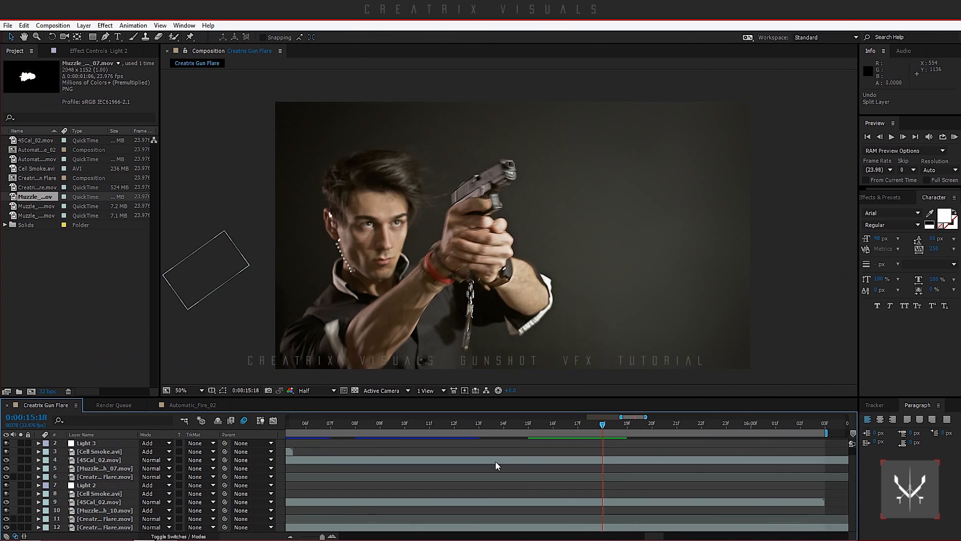
{"action": "left_click", "coordinate": [601, 444]}
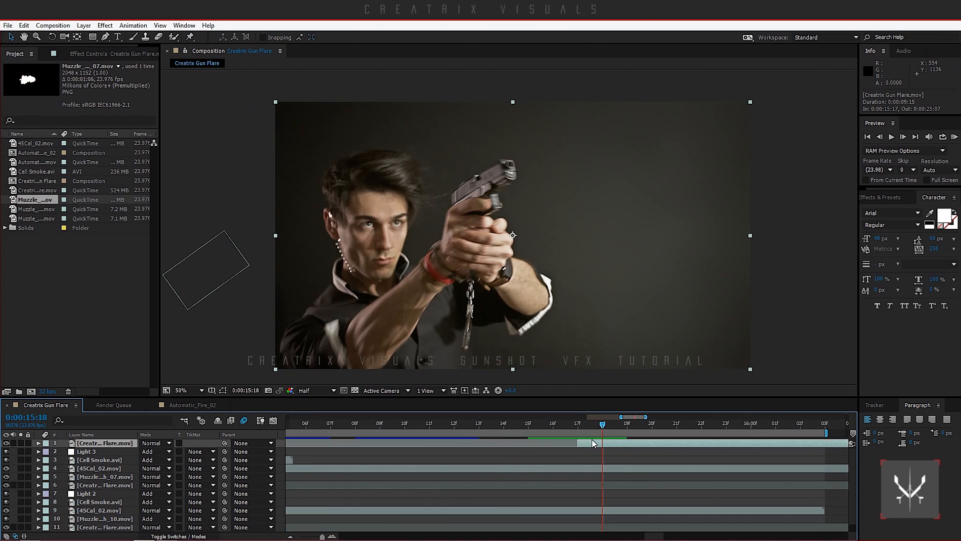
{"action": "key", "text": "ctrl+shift+d"}
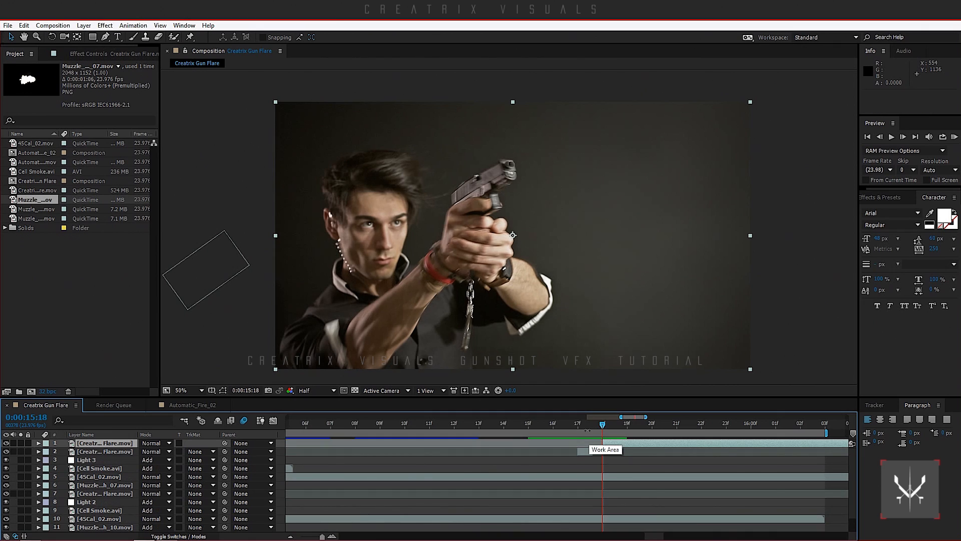
{"action": "key", "text": "ctrl+z"}
{"action": "left_click", "coordinate": [584, 420]}
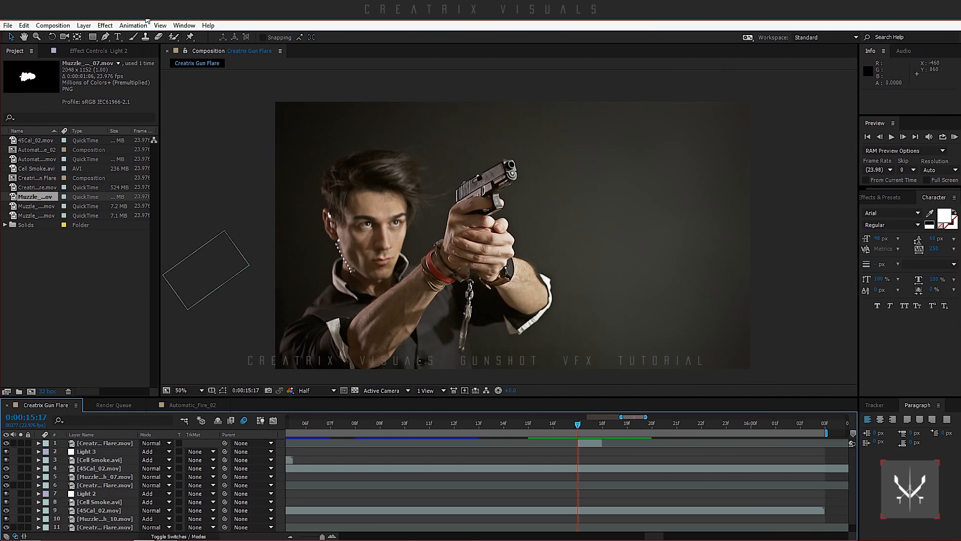
- Draw a closed Pen mask on the top Creatrix Gun Flare.mov layer around the rear half of the pistol slide, up to the ejection port
{"action": "left_click", "coordinate": [105, 37]}
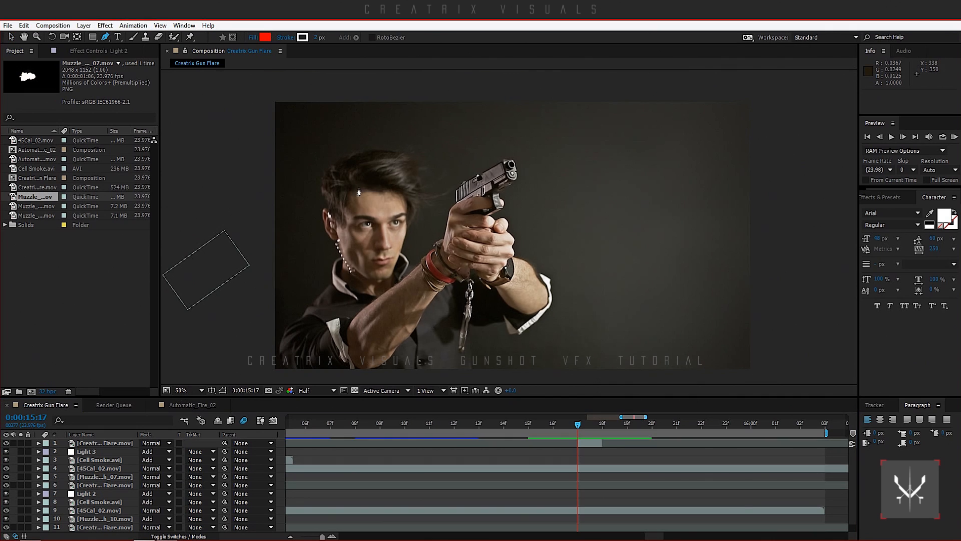
{"action": "scroll", "coordinate": [351, 260], "scroll_direction": "up", "scroll_amount": 1}
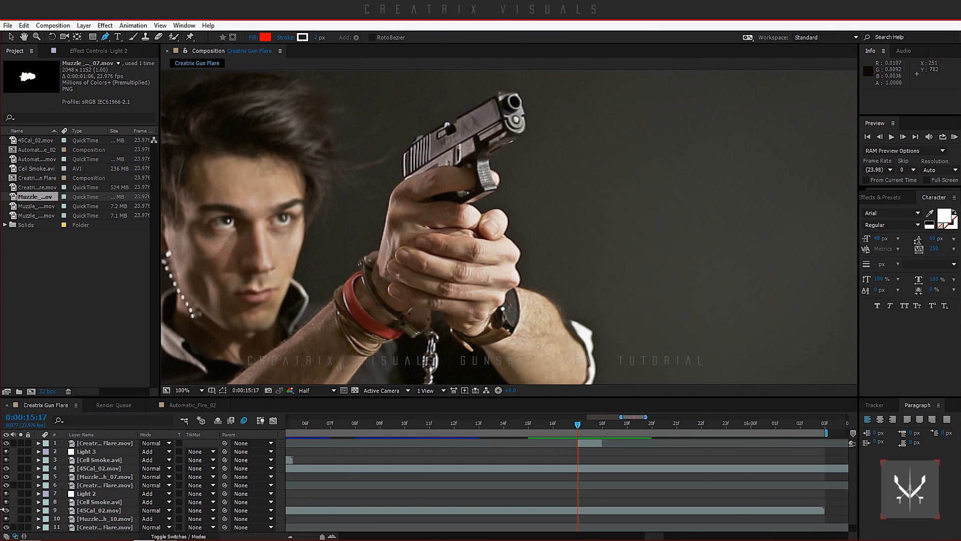
{"action": "left_click", "coordinate": [125, 444]}
{"action": "key", "text": "h"}
{"action": "scroll", "coordinate": [429, 144], "scroll_direction": "up", "scroll_amount": 2}
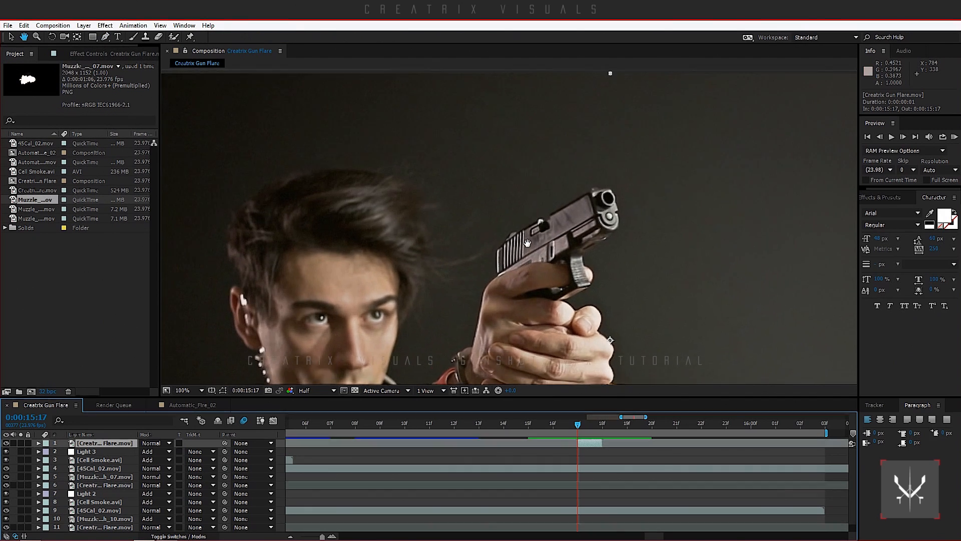
{"action": "left_click_drag", "start_coordinate": [521, 266], "coordinate": [492, 222]}
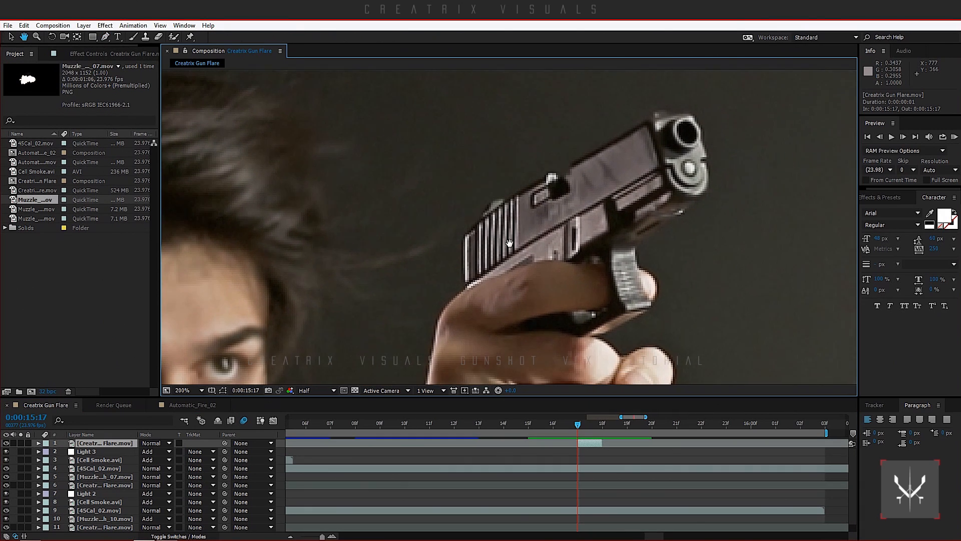
{"action": "left_click", "coordinate": [465, 282]}
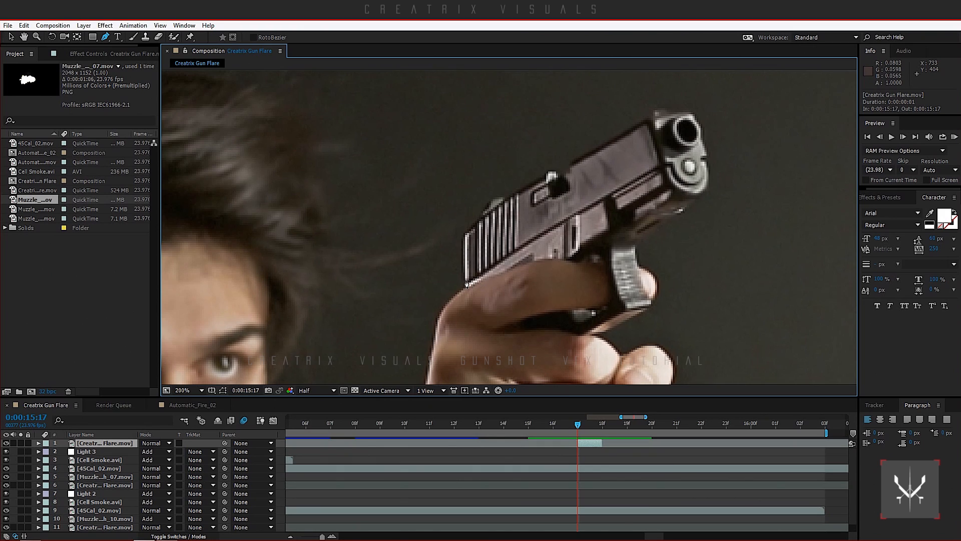
{"action": "left_click", "coordinate": [555, 230]}
{"action": "left_click", "coordinate": [545, 175]}
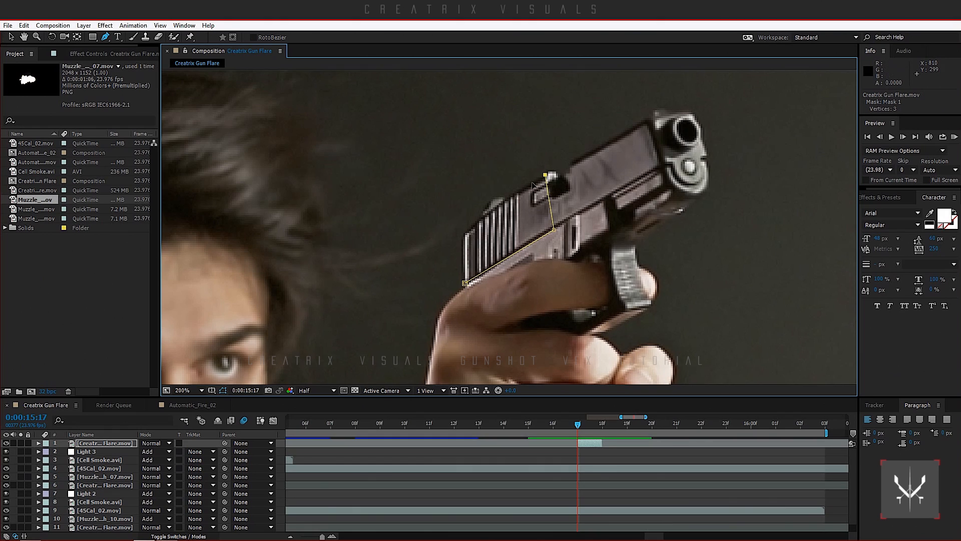
{"action": "left_click", "coordinate": [506, 199]}
{"action": "left_click", "coordinate": [465, 282]}
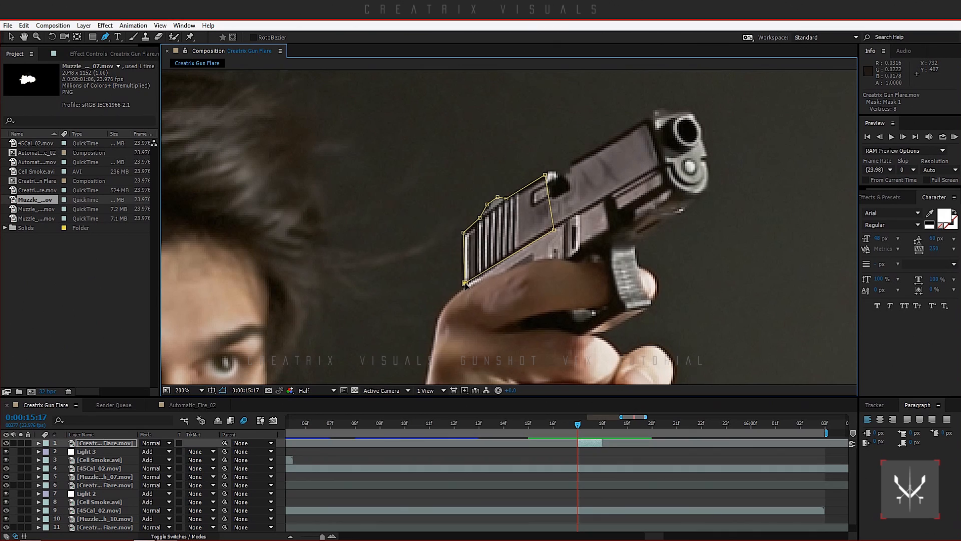
- Move the masked slide piece backward along the gun to about position 892.5, 583.5, so the slide looks recoiled
{"action": "left_click", "coordinate": [11, 36]}
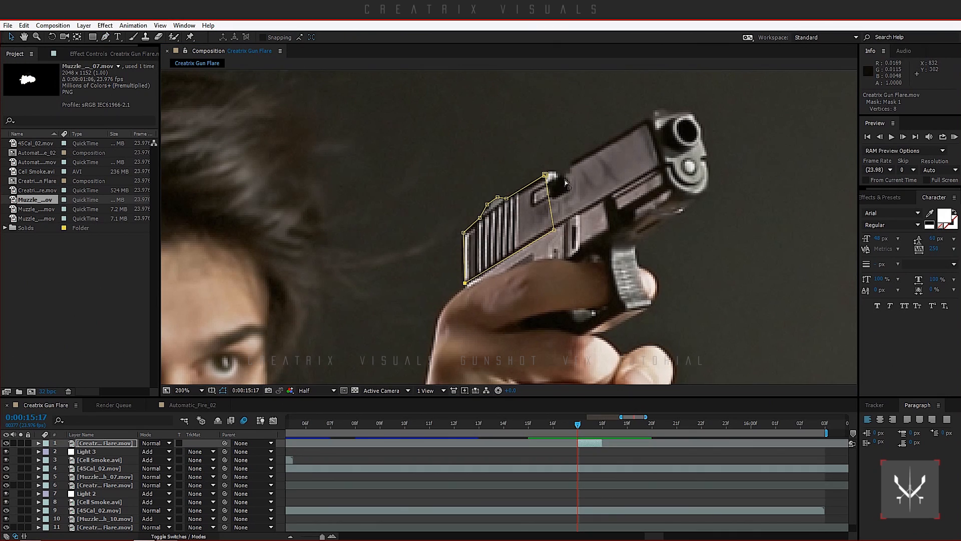
{"action": "left_click", "coordinate": [223, 391]}
{"action": "left_click", "coordinate": [115, 446]}
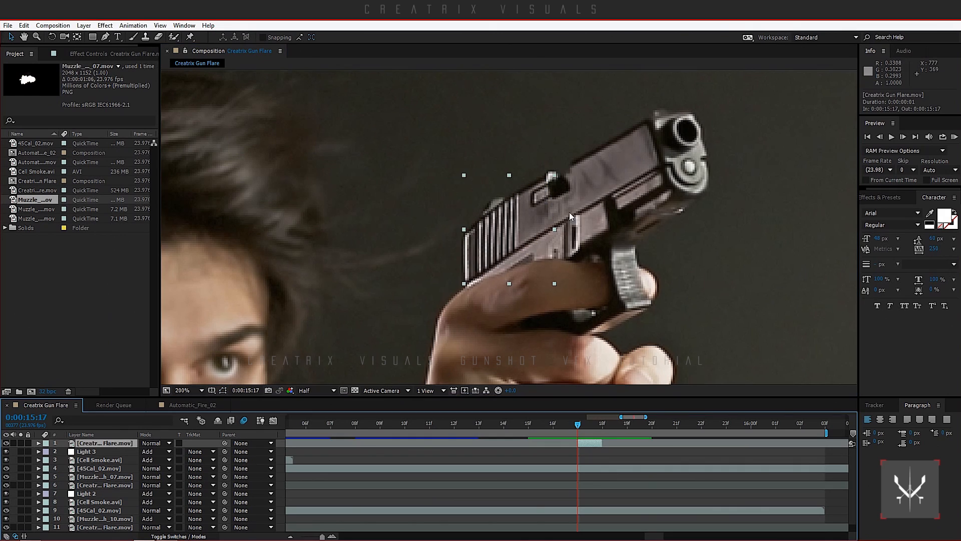
{"action": "left_click_drag", "start_coordinate": [541, 211], "coordinate": [473, 254]}
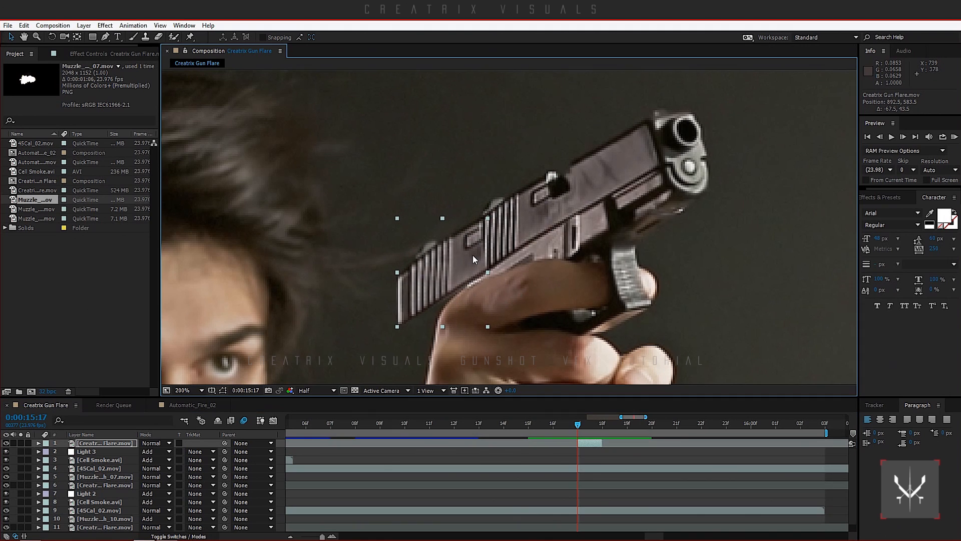
- Set the Mask Feather of the slide piece's mask to 5 pixels and collapse the layer's properties
{"action": "key", "text": "f"}
{"action": "left_click", "coordinate": [152, 459]}
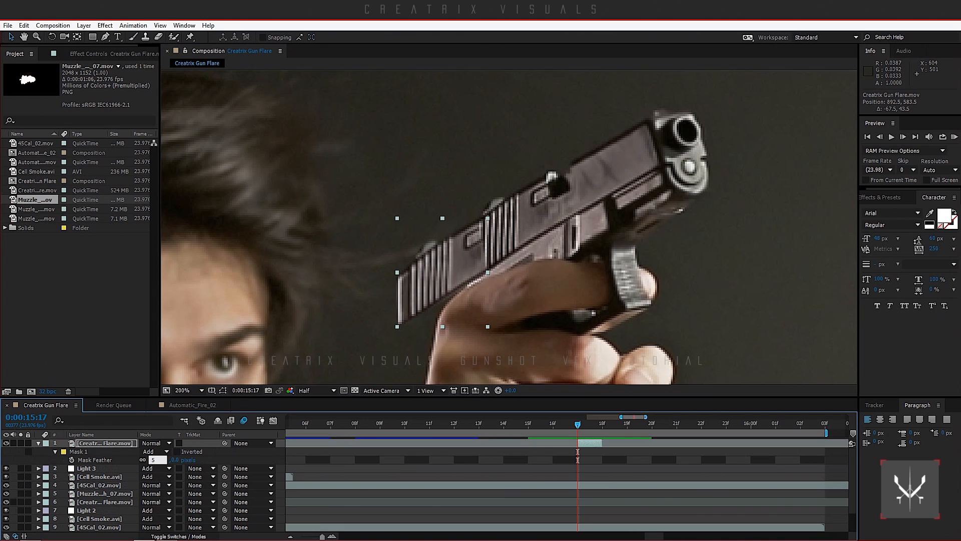
{"action": "type", "text": "5"}
{"action": "key", "text": "Return"}
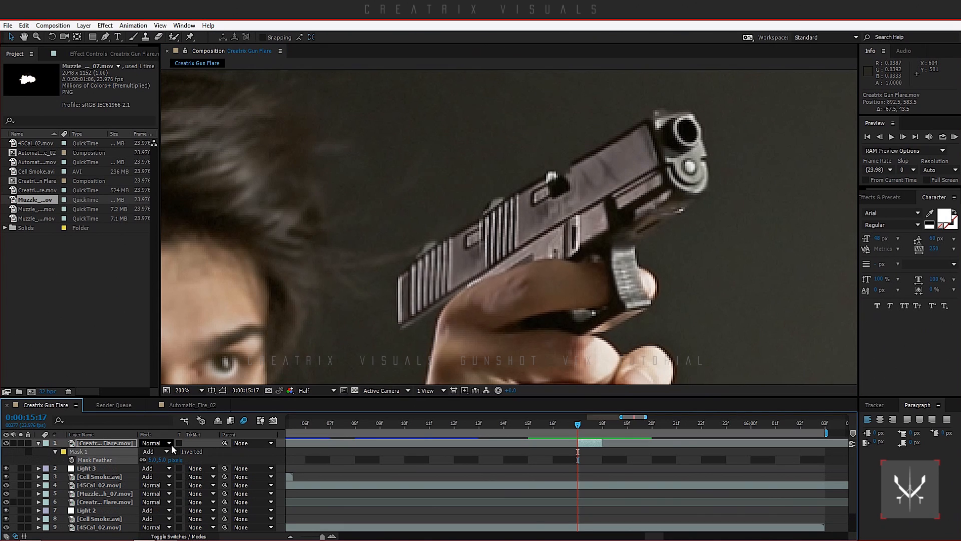
{"action": "key", "text": "comma"}
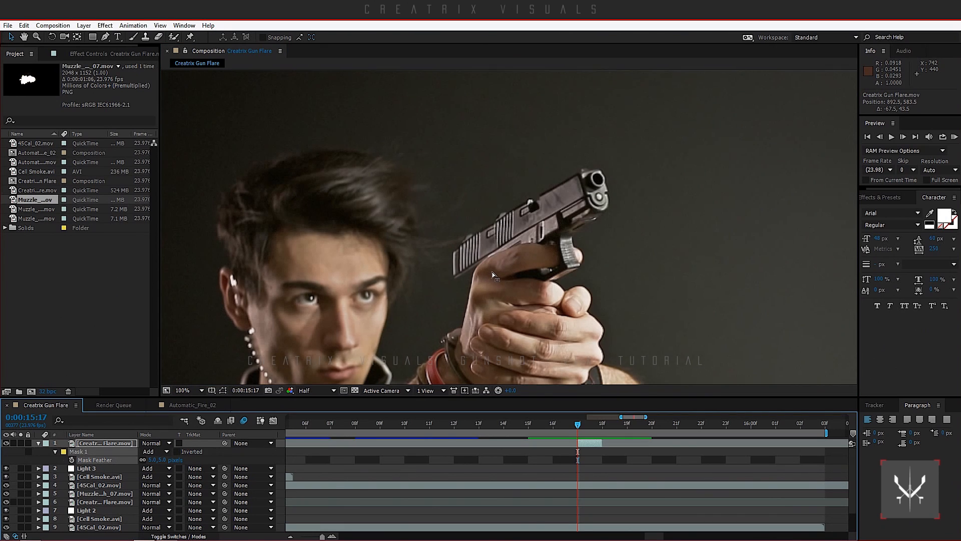
{"action": "key", "text": "period"}
{"action": "left_click", "coordinate": [38, 443]}
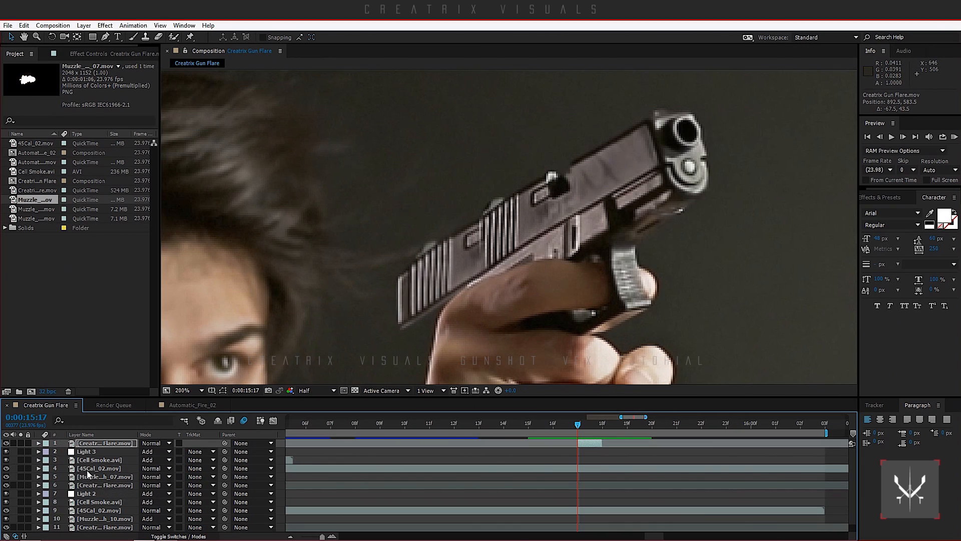
- Copy the Directional Blur effect from the first shot's Creatrix Gun Flare.mov slide layer onto the new slide layer at the top
{"action": "left_click", "coordinate": [104, 485]}
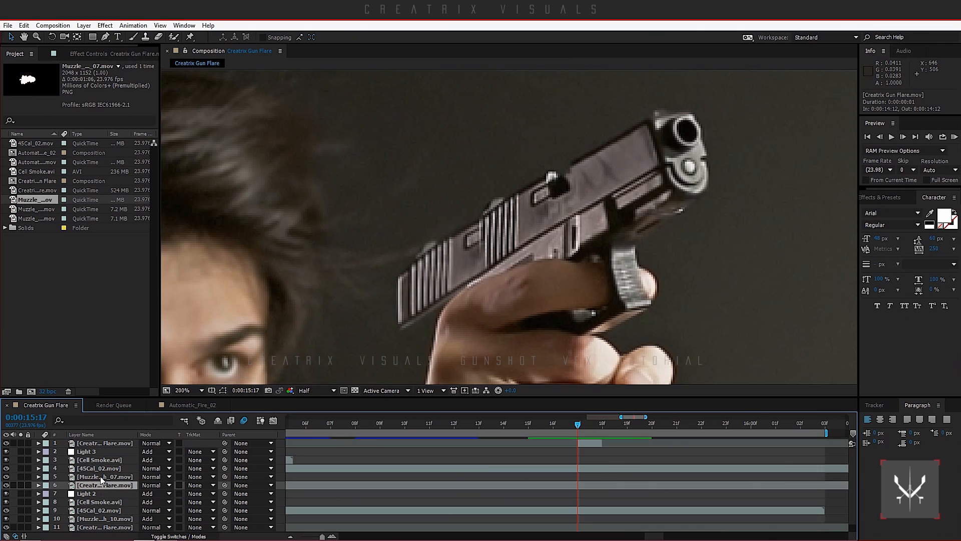
{"action": "key", "text": "ctrl+d"}
{"action": "left_click_drag", "start_coordinate": [104, 485], "coordinate": [89, 525]}
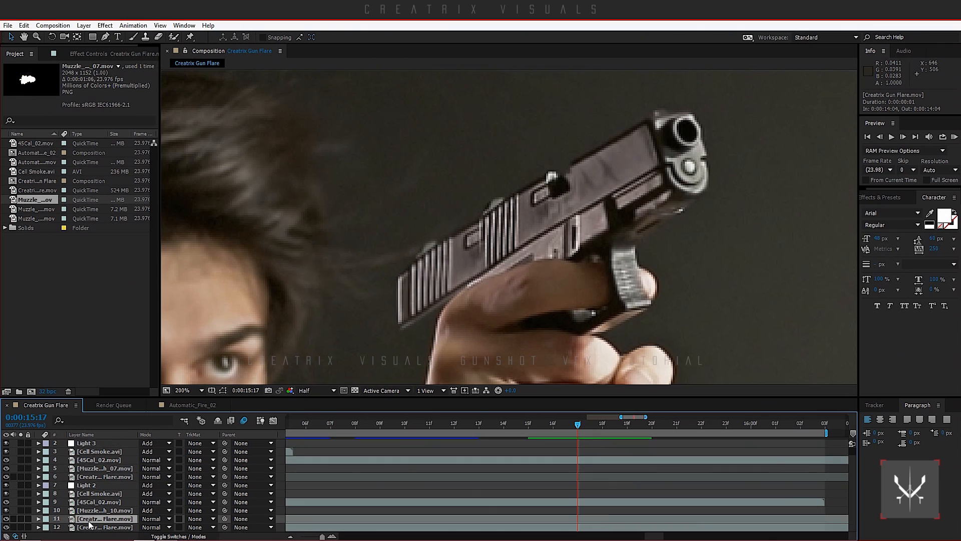
{"action": "left_click", "coordinate": [88, 52]}
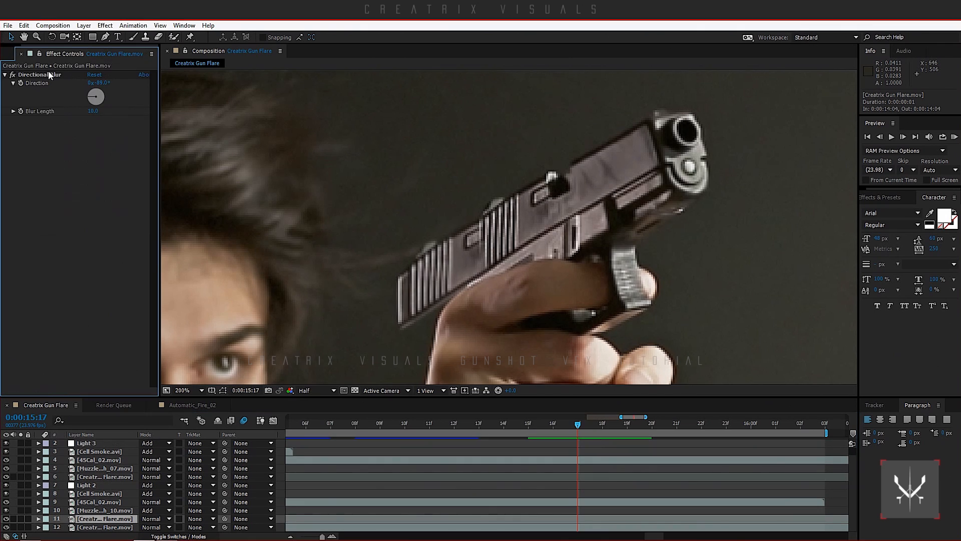
{"action": "left_click", "coordinate": [48, 74]}
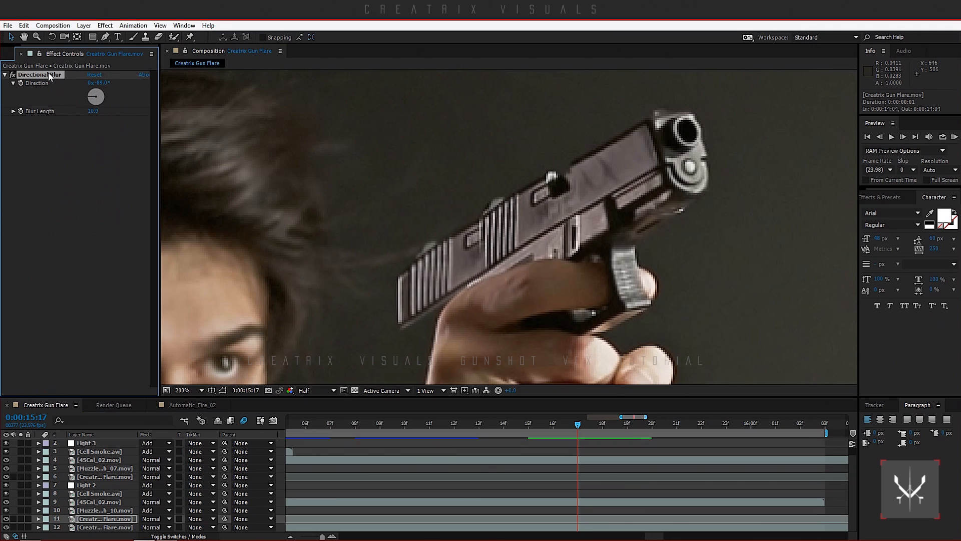
{"action": "scroll", "coordinate": [98, 450], "scroll_direction": "up", "scroll_amount": 1}
{"action": "left_click", "coordinate": [97, 441]}
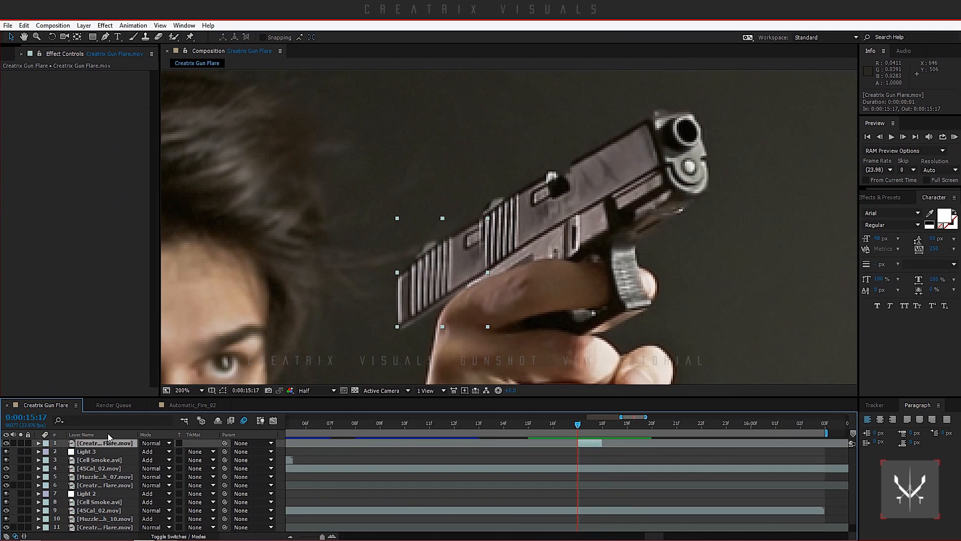
{"action": "key", "text": "ctrl+v"}
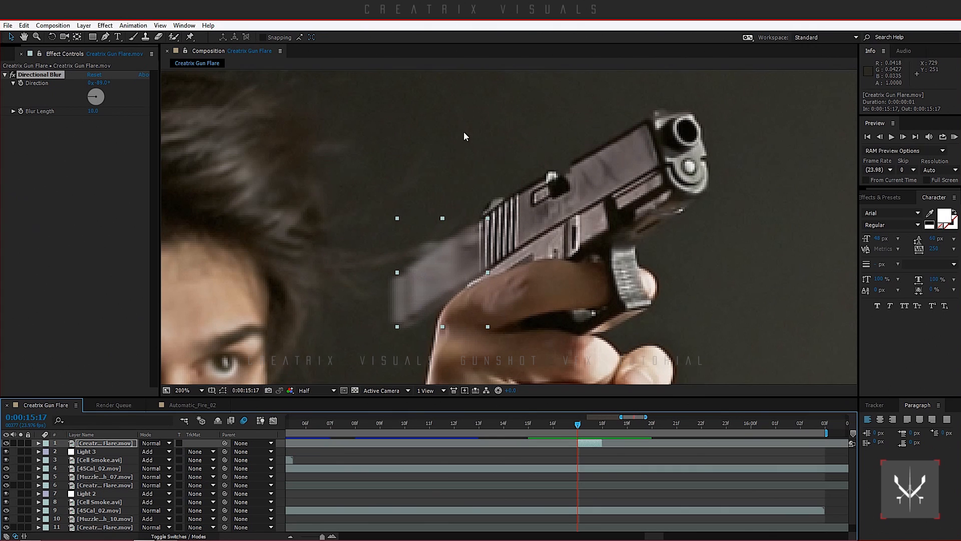
- Reduce the Directional Blur's Blur Length on the new slide piece to 3
{"action": "scroll", "coordinate": [465, 224], "scroll_direction": "down", "scroll_amount": 4}
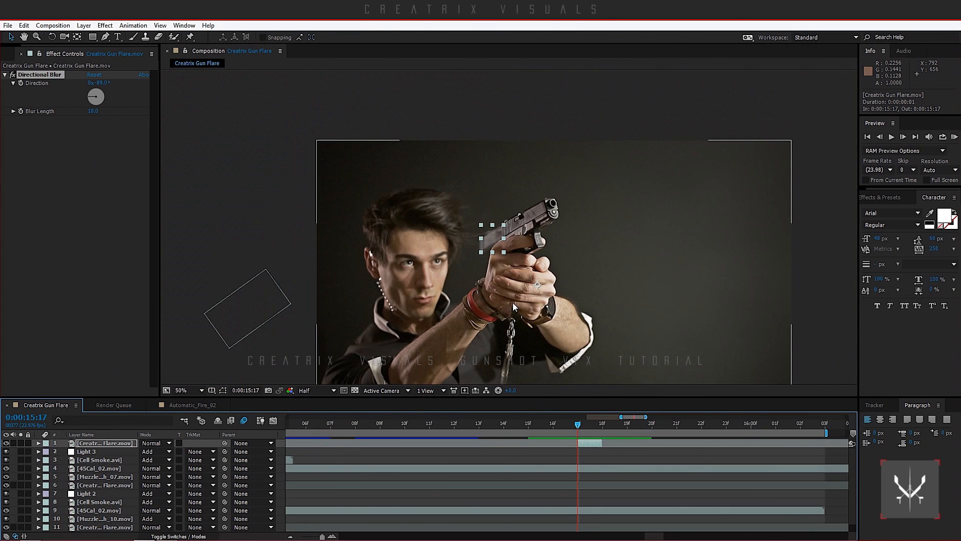
{"action": "scroll", "coordinate": [507, 278], "scroll_direction": "up", "scroll_amount": 4}
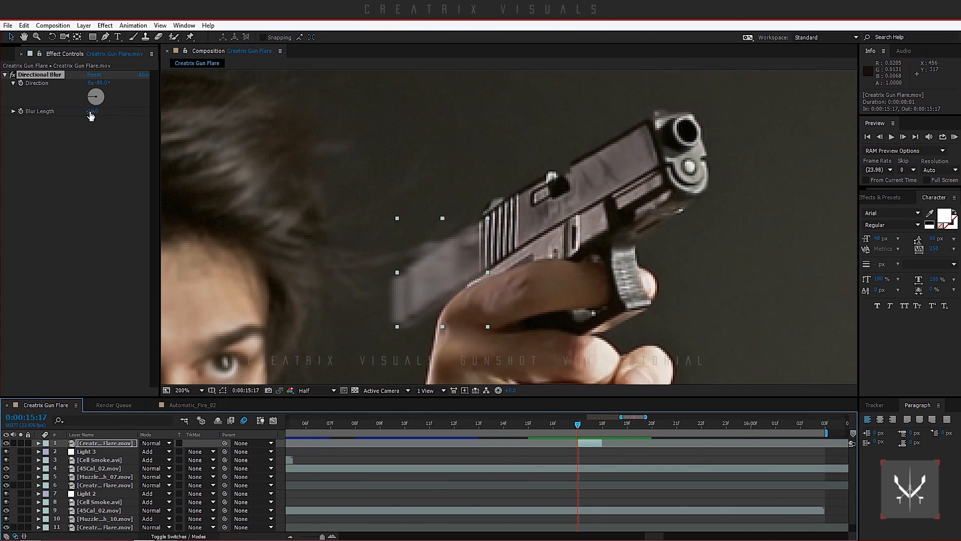
{"action": "left_click", "coordinate": [91, 112]}
{"action": "type", "text": "5"}
{"action": "key", "text": "Return"}
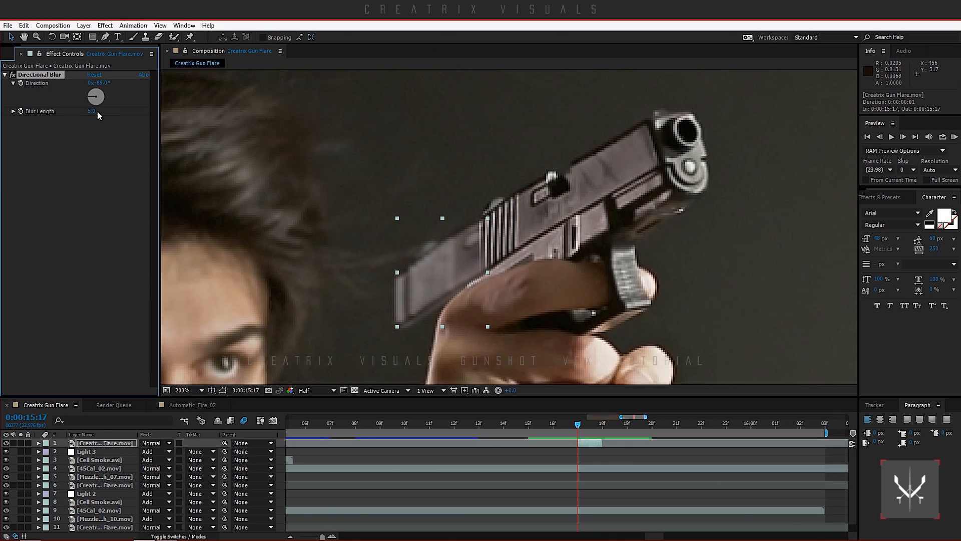
{"action": "type", "text": "3"}
{"action": "key", "text": "Return"}
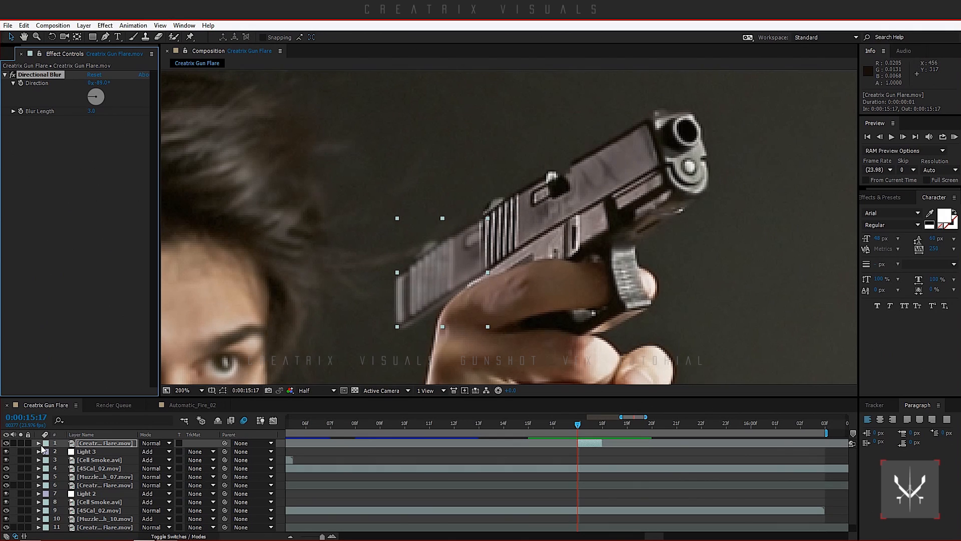
- Add Muzzle_Flash_08.mov as the top layer of the composition and shift it in time to start at 0:00:15:17
{"action": "left_click", "coordinate": [7, 55]}
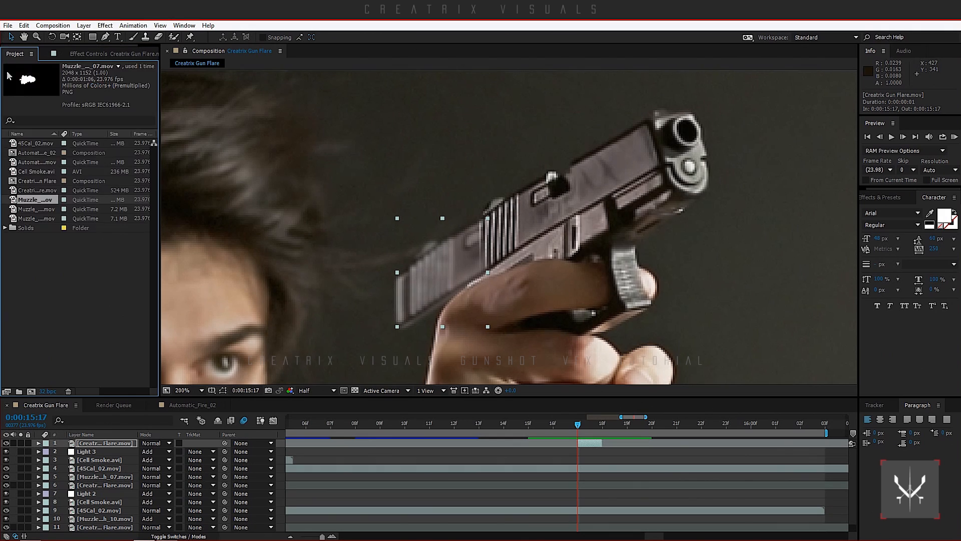
{"action": "left_click", "coordinate": [40, 209]}
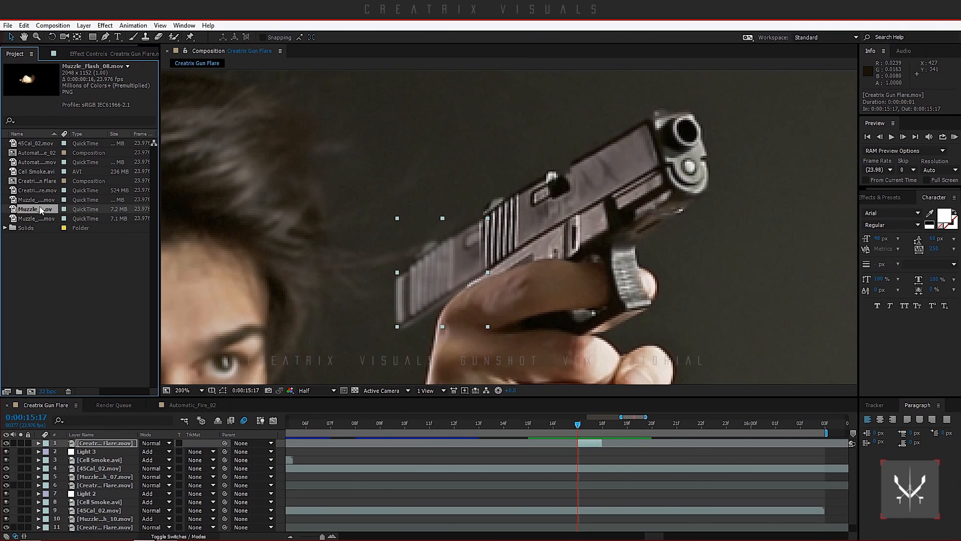
{"action": "left_click_drag", "start_coordinate": [45, 210], "coordinate": [86, 443]}
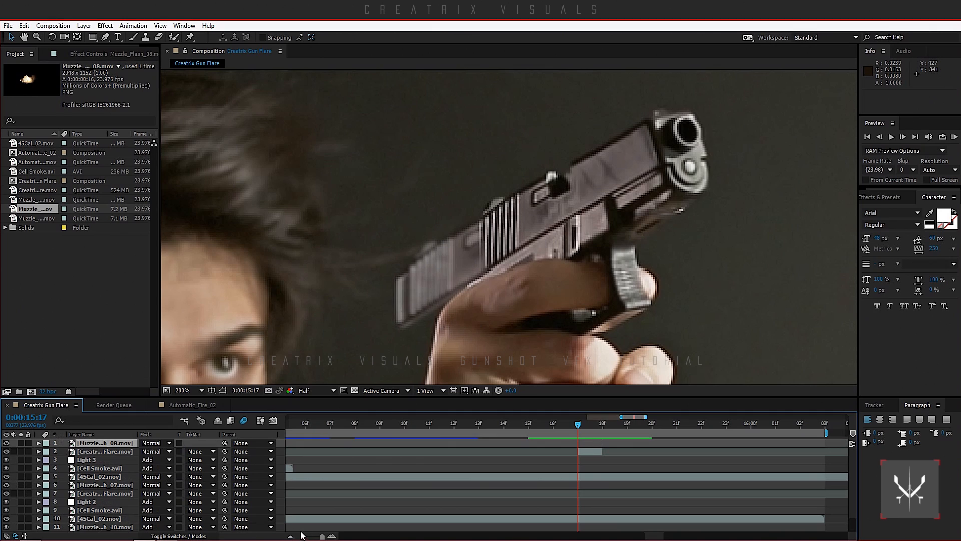
{"action": "left_click", "coordinate": [291, 536]}
{"action": "left_click", "coordinate": [291, 536]}
{"action": "left_click", "coordinate": [291, 536]}
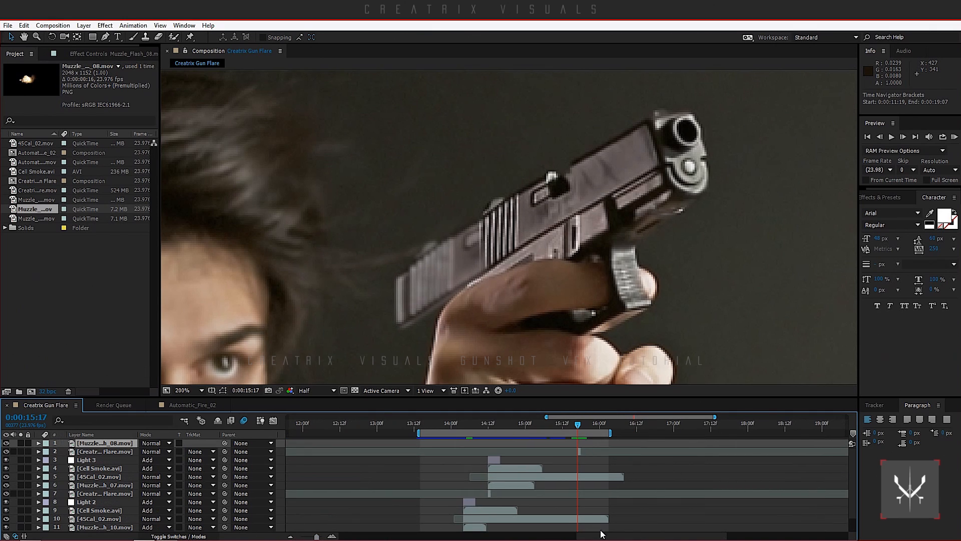
{"action": "left_click_drag", "start_coordinate": [601, 534], "coordinate": [296, 534]}
{"action": "left_click", "coordinate": [313, 445]}
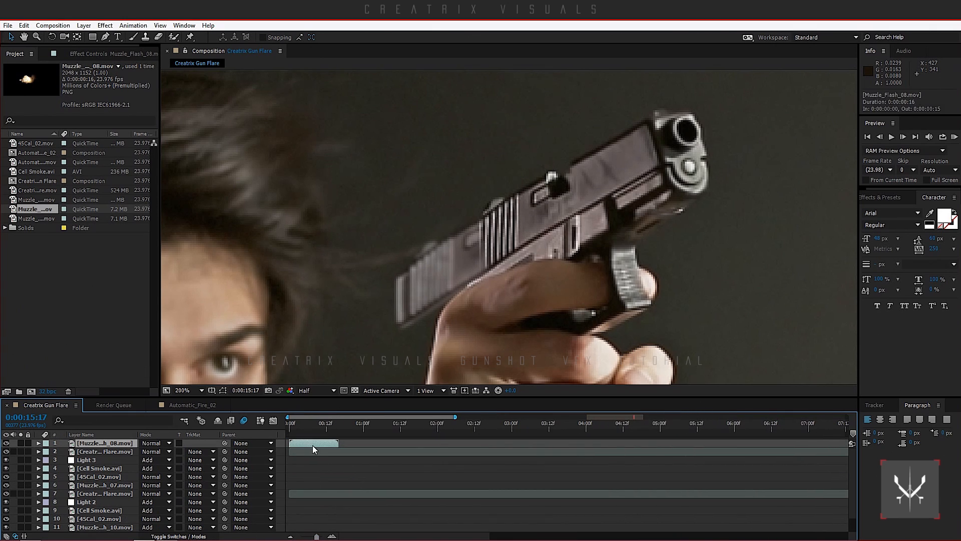
{"action": "left_click_drag", "start_coordinate": [312, 445], "coordinate": [413, 446]}
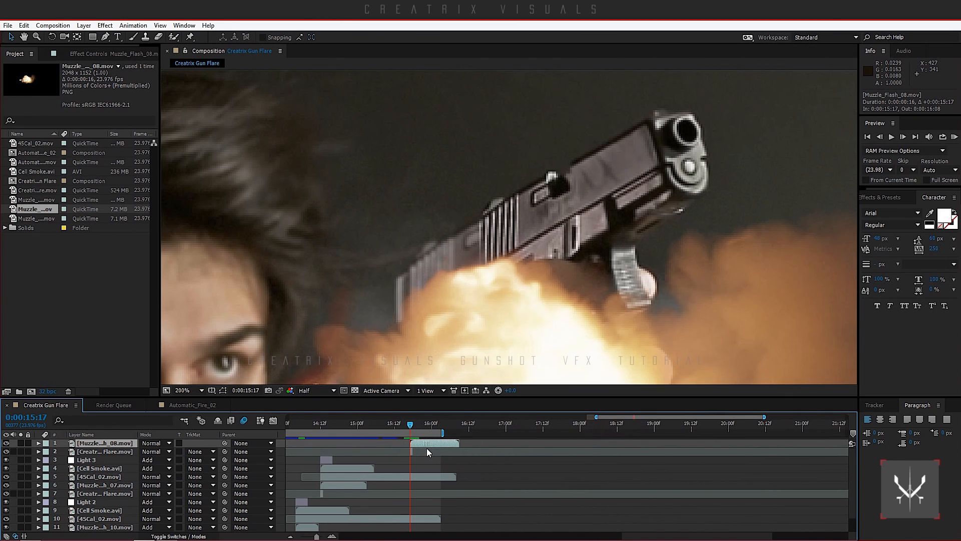
- Position the Muzzle_Flash_08.mov layer at about 1389, 228 so the flash bursts out of the pistol's barrel
{"action": "scroll", "coordinate": [564, 225], "scroll_direction": "down", "scroll_amount": 1}
{"action": "key", "text": "space"}
{"action": "left_click_drag", "start_coordinate": [517, 339], "coordinate": [699, 87]}
{"action": "left_click", "coordinate": [331, 536]}
{"action": "left_click", "coordinate": [331, 536]}
{"action": "left_click", "coordinate": [331, 536]}
{"action": "key", "text": "space"}
{"action": "left_click_drag", "start_coordinate": [615, 108], "coordinate": [573, 215]}
{"action": "scroll", "coordinate": [537, 215], "scroll_direction": "down", "scroll_amount": 1}
{"action": "scroll", "coordinate": [537, 215], "scroll_direction": "up", "scroll_amount": 1}
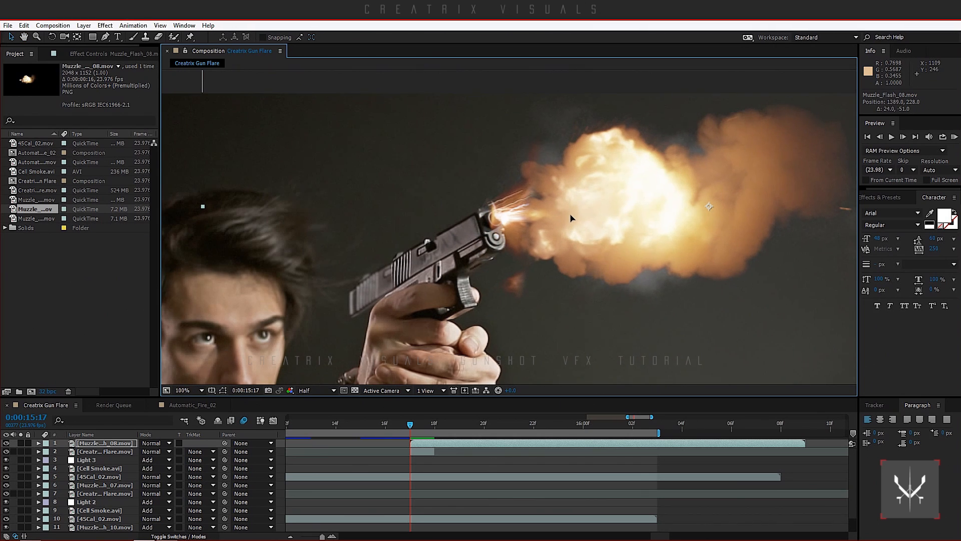
- Time-stretch the Muzzle_Flash_08.mov layer with a stretch factor of 50%, holding its in-point in place
{"action": "right_click", "coordinate": [495, 449]}
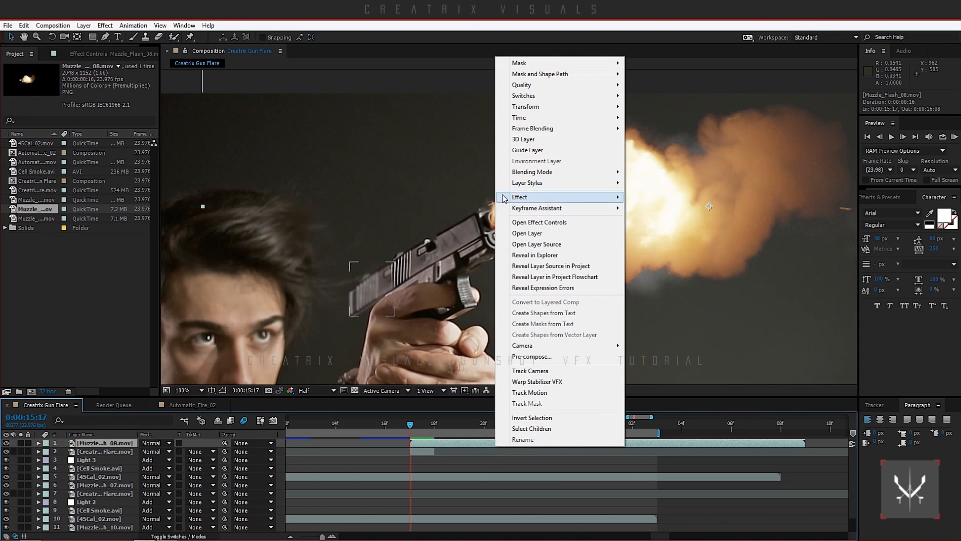
{"action": "right_click", "coordinate": [458, 443]}
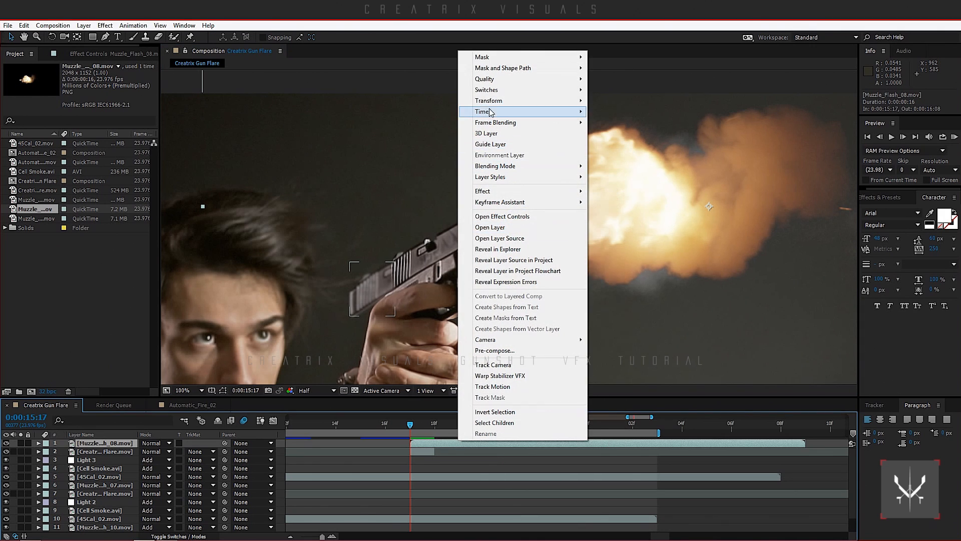
{"action": "mouse_move", "coordinate": [495, 113]}
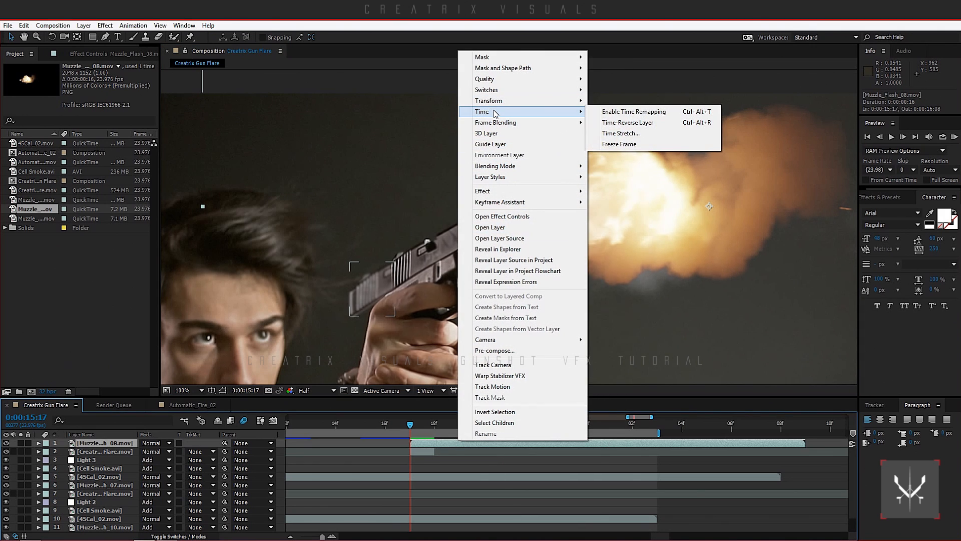
{"action": "left_click", "coordinate": [621, 133]}
{"action": "type", "text": "50"}
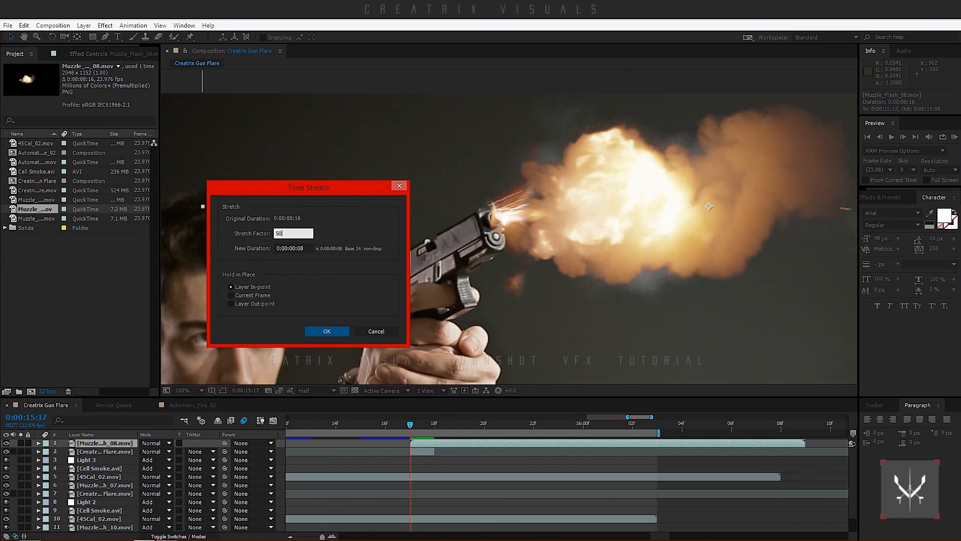
{"action": "key", "text": "Return"}
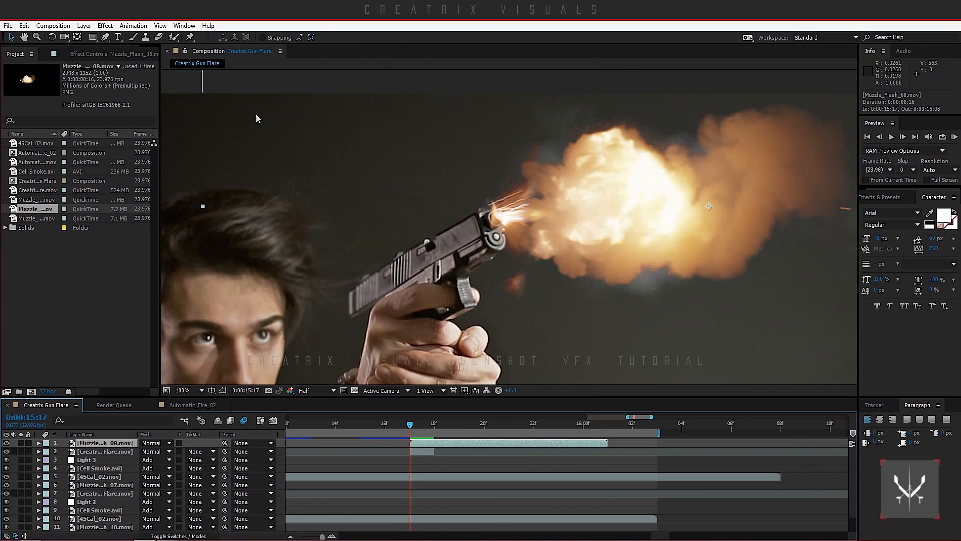
- Rotate the Muzzle_Flash_08.mov layer to about -18° and realign it with the barrel at about 1356, 102
{"action": "left_click", "coordinate": [52, 37]}
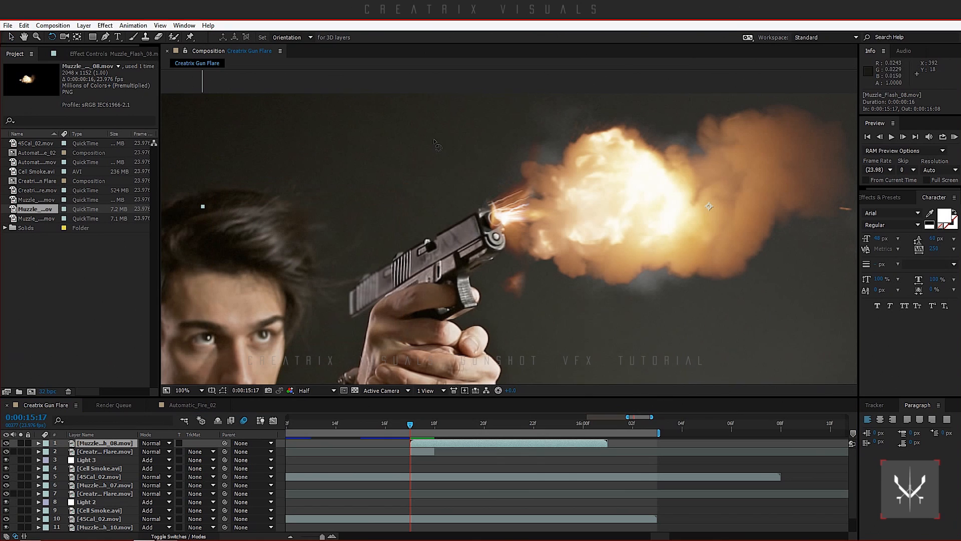
{"action": "left_click_drag", "start_coordinate": [551, 208], "coordinate": [570, 257]}
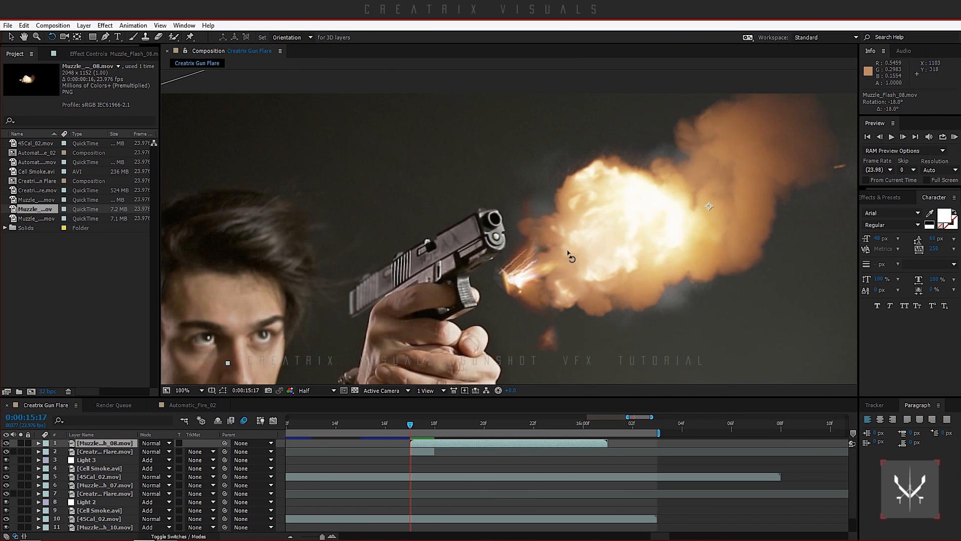
{"action": "key", "text": "v"}
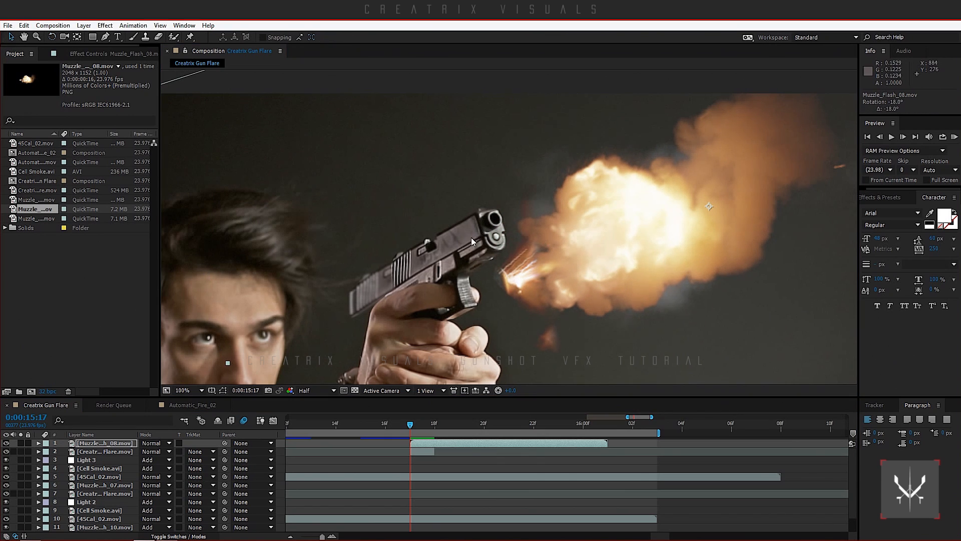
{"action": "left_click_drag", "start_coordinate": [530, 269], "coordinate": [513, 210]}
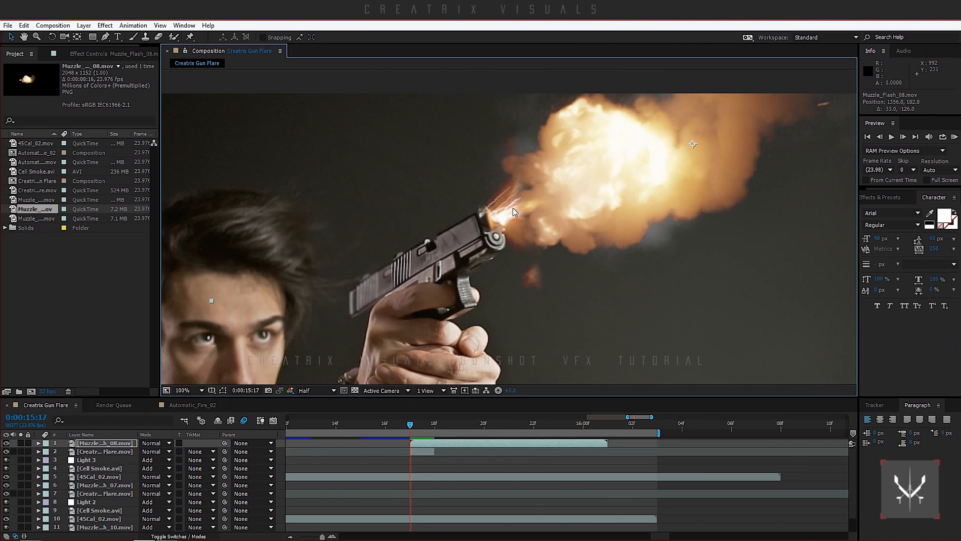
{"action": "scroll", "coordinate": [542, 318], "scroll_direction": "down", "scroll_amount": 4}
{"action": "scroll", "coordinate": [542, 315], "scroll_direction": "up", "scroll_amount": 2}
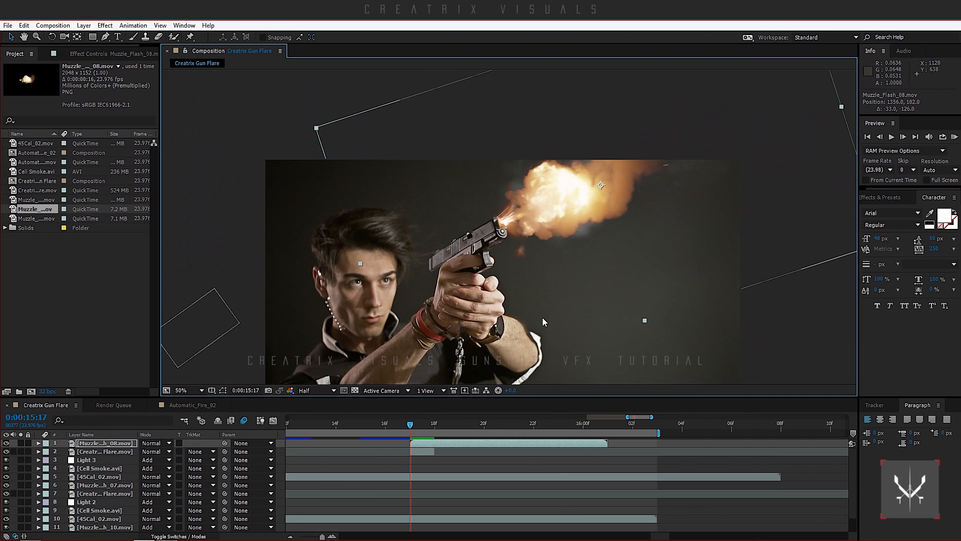
- Set the blending mode of the Muzzle_Flash_08.mov layer to Add
{"action": "left_click", "coordinate": [154, 444]}
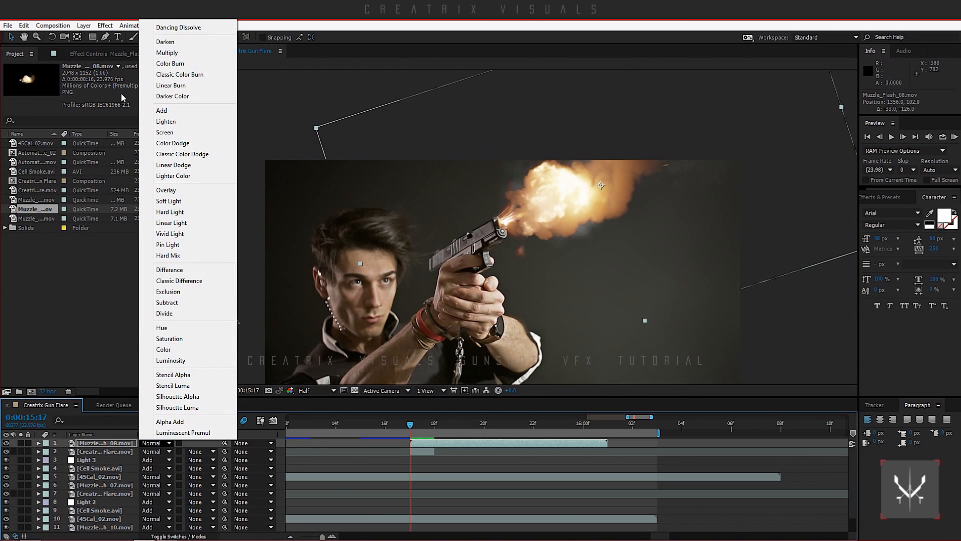
{"action": "left_click", "coordinate": [161, 110]}
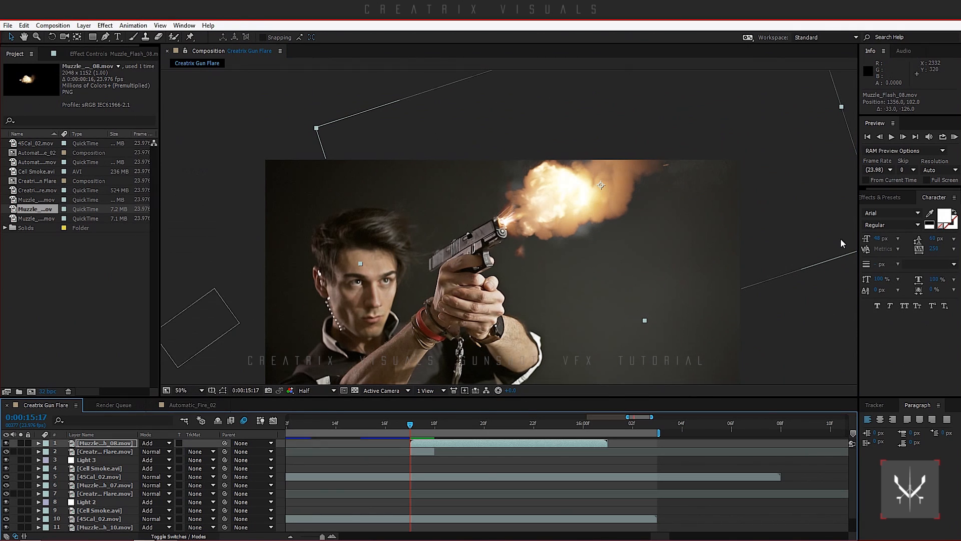
{"action": "scroll", "coordinate": [477, 257], "scroll_direction": "up", "scroll_amount": 2}
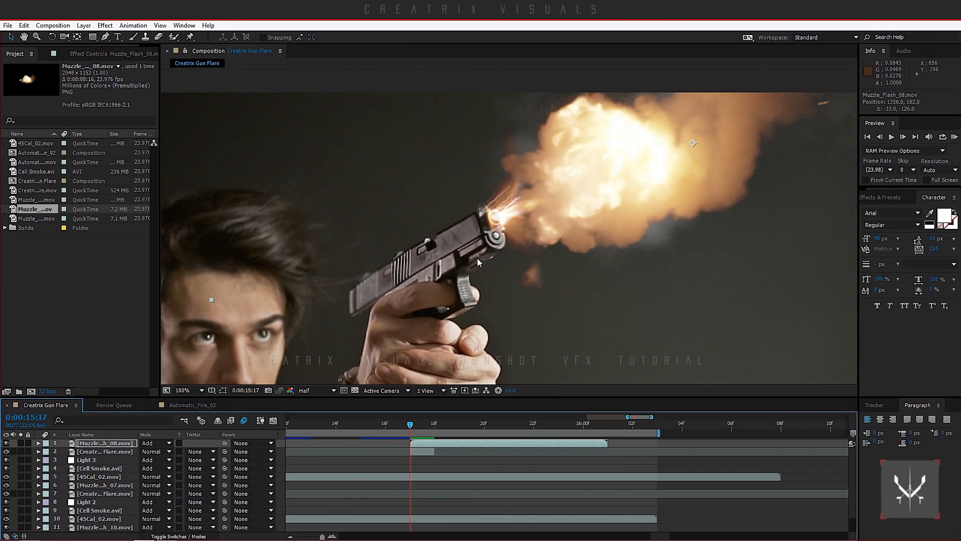
{"action": "scroll", "coordinate": [480, 254], "scroll_direction": "down", "scroll_amount": 2}
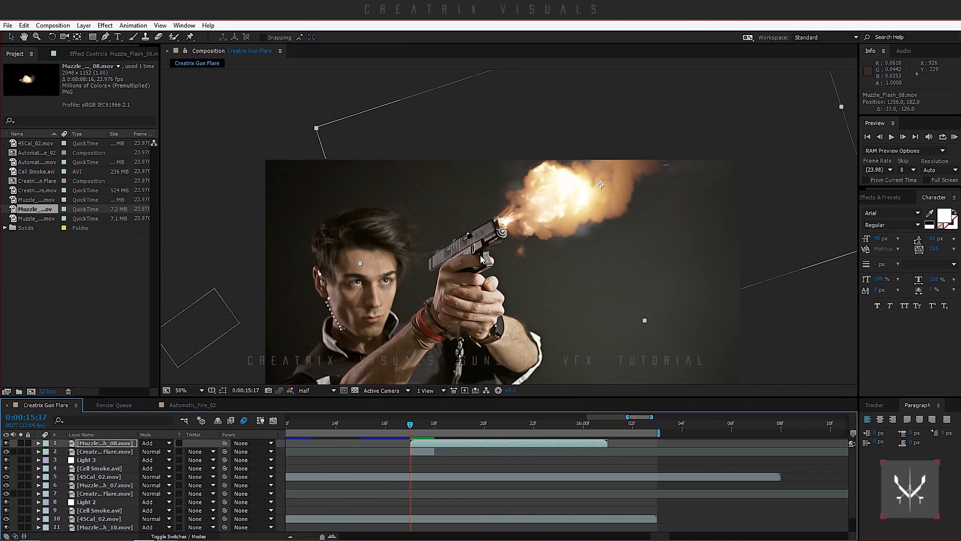
- Duplicate the Light 3, Cell Smoke.avi and 45Cal_02.mov layers of the second shot and place the copies at the top of the layer stack
{"action": "left_click", "coordinate": [95, 461]}
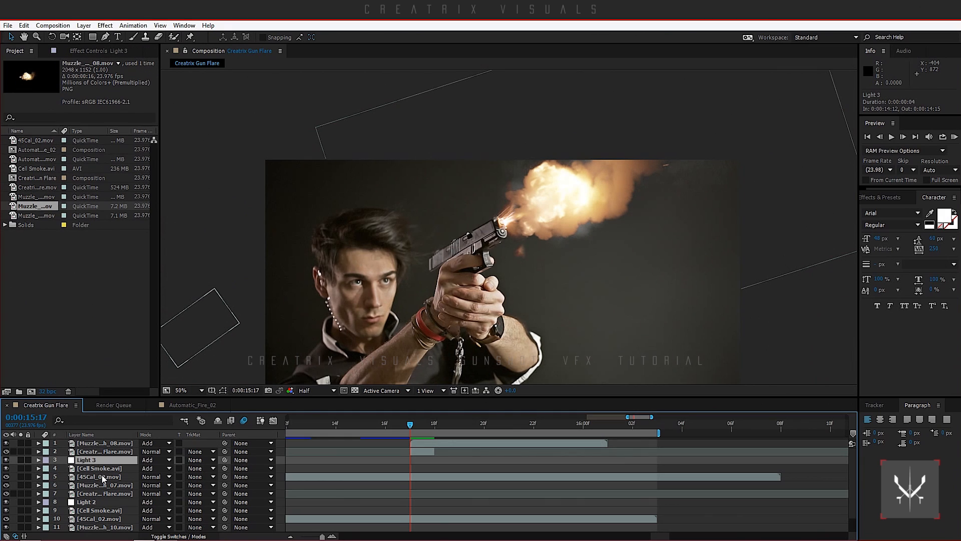
{"action": "left_click", "coordinate": [103, 476], "text": "shift"}
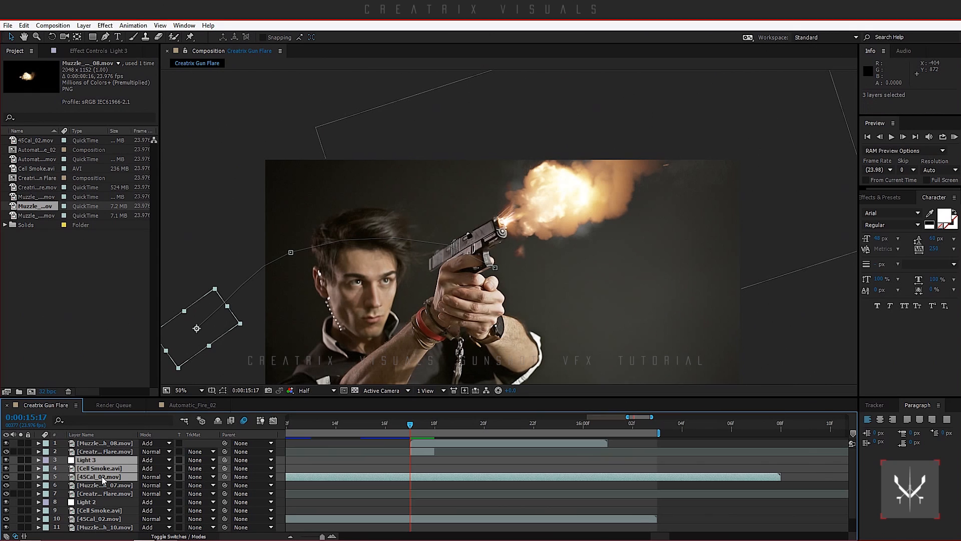
{"action": "key", "text": "ctrl+d"}
{"action": "left_click_drag", "start_coordinate": [92, 460], "coordinate": [95, 444]}
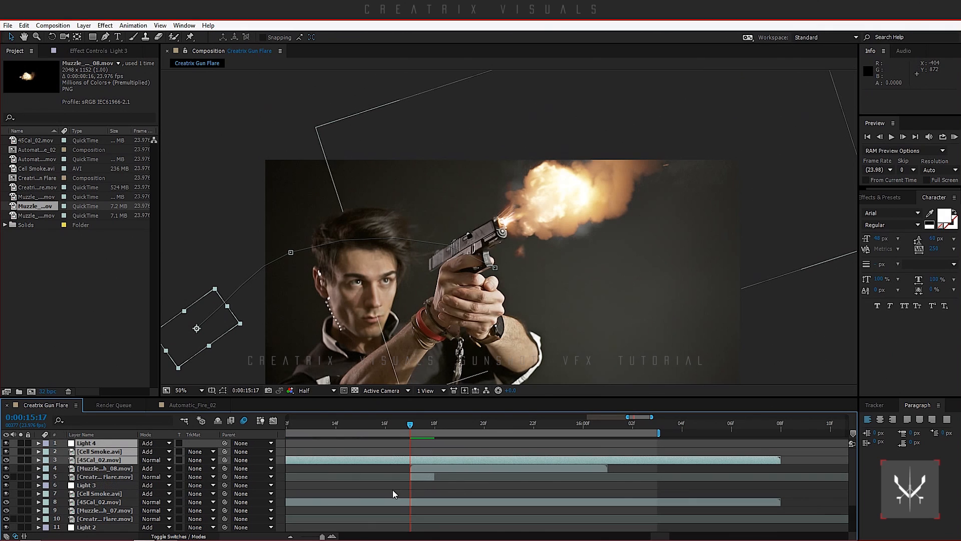
- Shift the duplicated light, Cell Smoke.avi and 45Cal_02.mov layers in time so they start at 0:00:15:17
{"action": "key", "text": "space"}
{"action": "left_click_drag", "start_coordinate": [352, 503], "coordinate": [459, 499]}
{"action": "left_click_drag", "start_coordinate": [393, 457], "coordinate": [847, 465]}
{"action": "left_click_drag", "start_coordinate": [336, 458], "coordinate": [518, 456]}
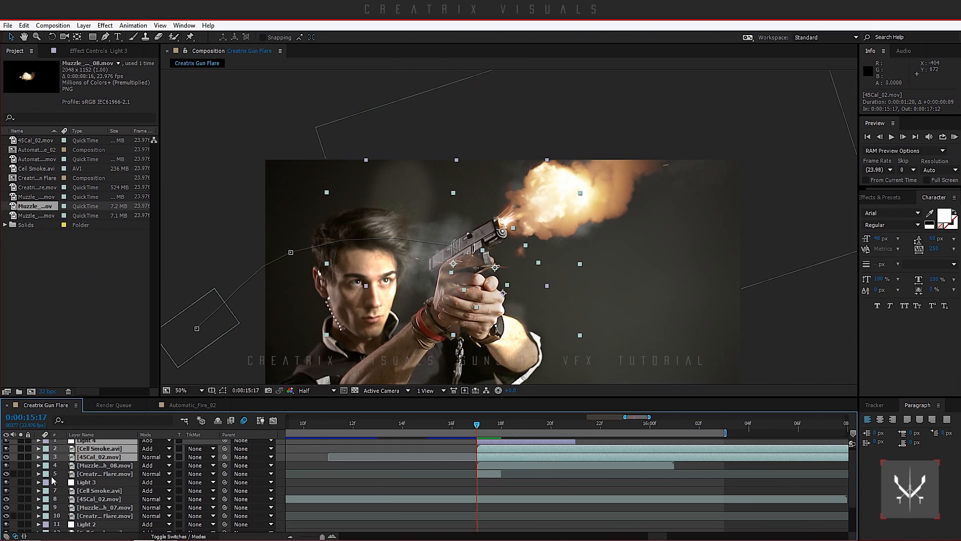
{"action": "scroll", "coordinate": [93, 476], "scroll_direction": "up", "scroll_amount": 1}
- Move the topmost Cell Smoke.avi layer up toward the pistol's slide, to about 645, 297
{"action": "left_click", "coordinate": [99, 469]}
{"action": "left_click", "coordinate": [102, 452]}
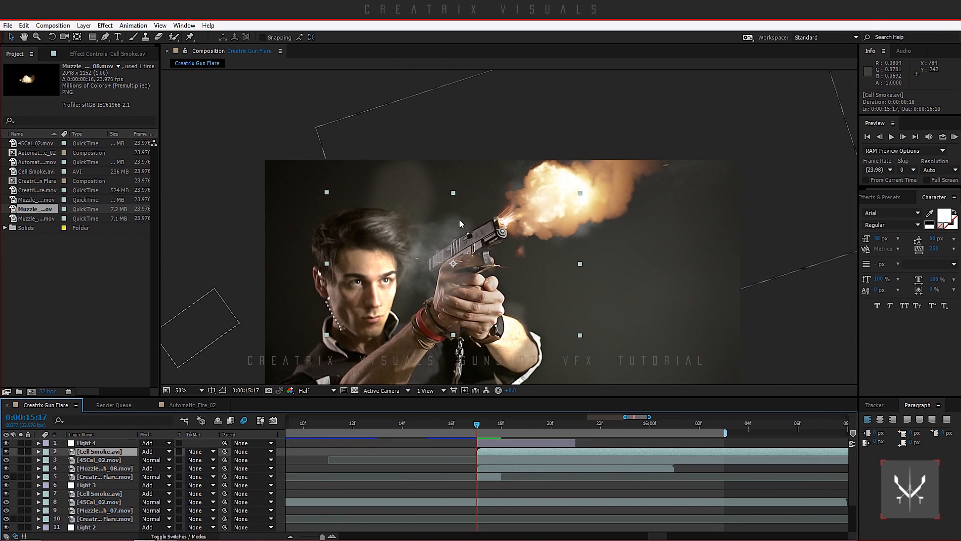
{"action": "scroll", "coordinate": [459, 219], "scroll_direction": "up", "scroll_amount": 2}
{"action": "left_click_drag", "start_coordinate": [420, 289], "coordinate": [363, 227]}
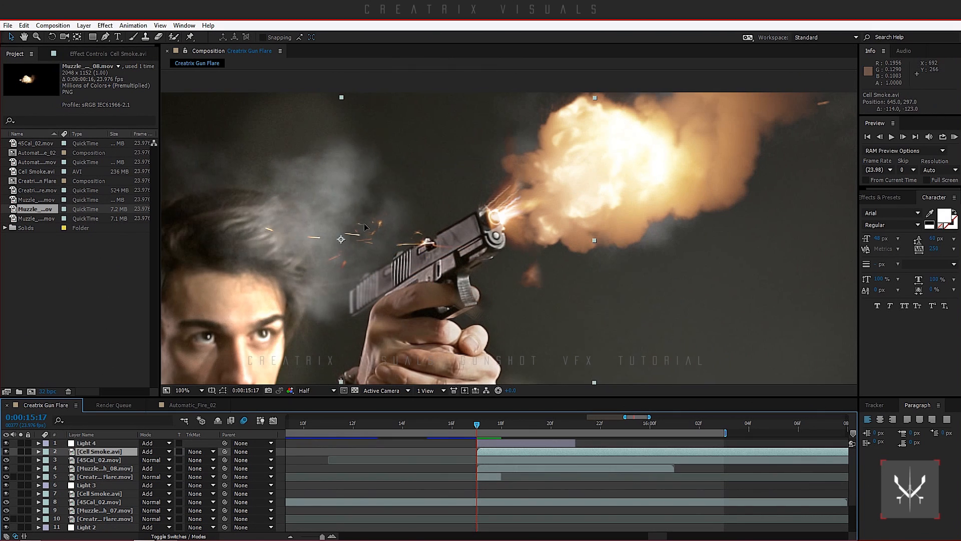
{"action": "scroll", "coordinate": [378, 240], "scroll_direction": "down", "scroll_amount": 2}
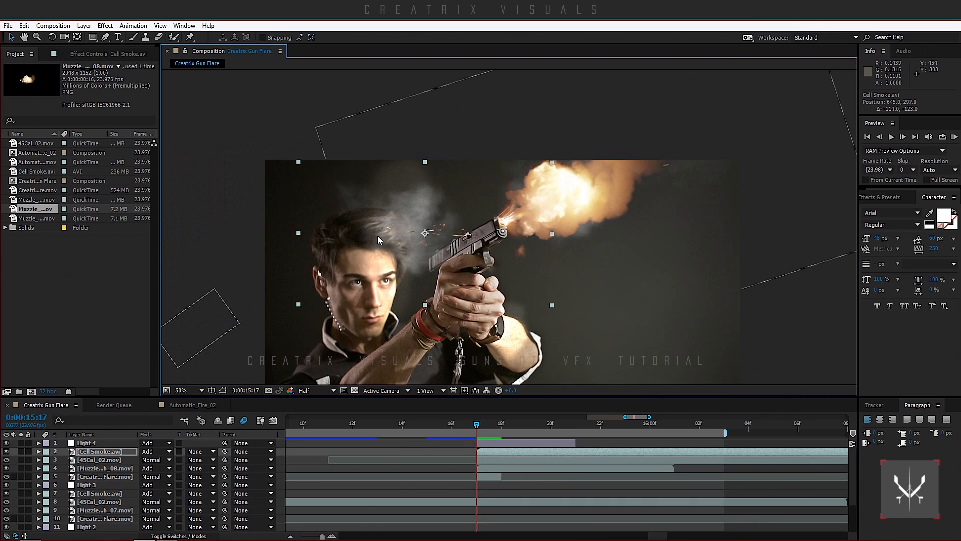
- Set the topmost Cell Smoke.avi layer's scale to -25, 25% and position it at about 744, 306 by the ejection port
{"action": "key", "text": "s"}
{"action": "left_click", "coordinate": [156, 459]}
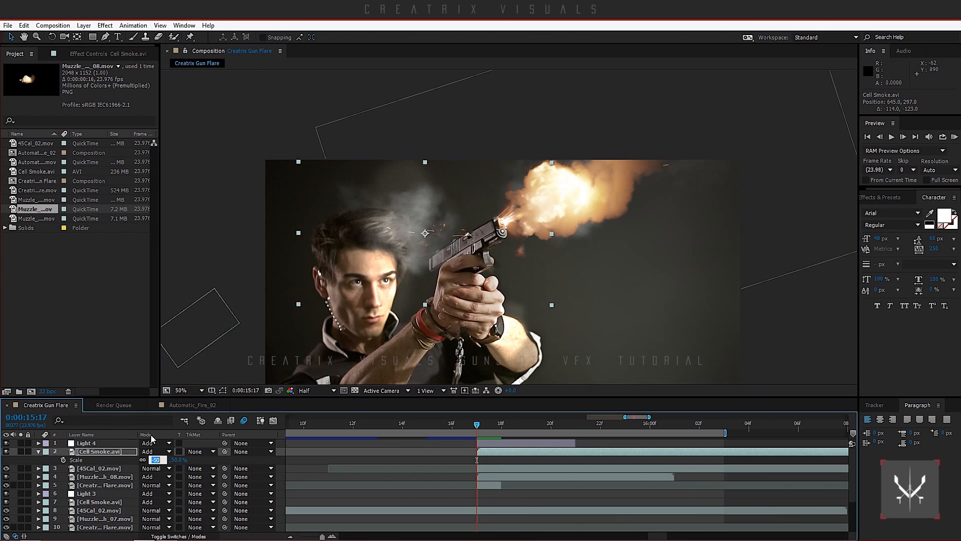
{"action": "type", "text": "-25"}
{"action": "key", "text": "Return"}
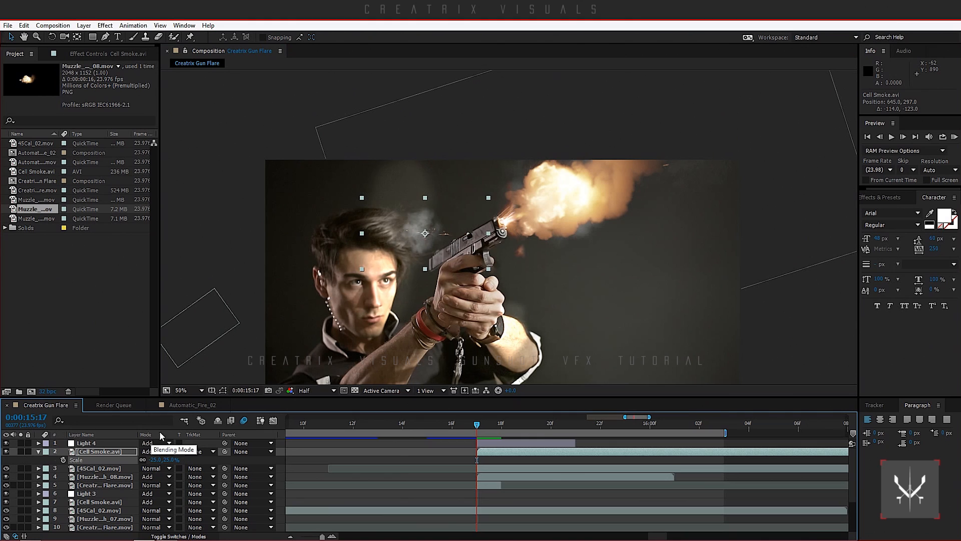
{"action": "scroll", "coordinate": [453, 216], "scroll_direction": "up", "scroll_amount": 2}
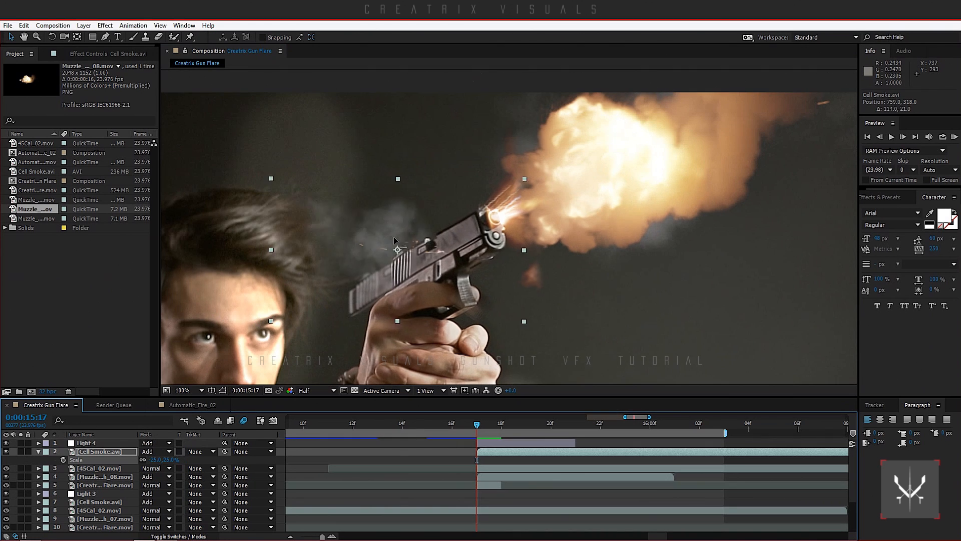
{"action": "left_click_drag", "start_coordinate": [394, 239], "coordinate": [380, 231]}
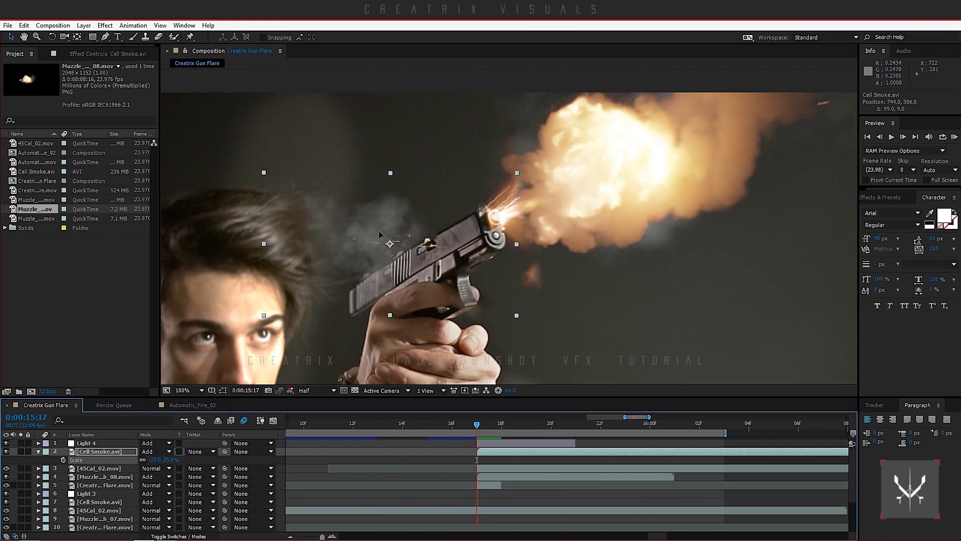
- Scale the topmost 45Cal_02.mov shell layer to 7.5% and position it at about 831, 309 on the ejection port
{"action": "left_click", "coordinate": [40, 452]}
{"action": "left_click", "coordinate": [98, 460]}
{"action": "left_click_drag", "start_coordinate": [473, 305], "coordinate": [415, 243]}
{"action": "key", "text": "s"}
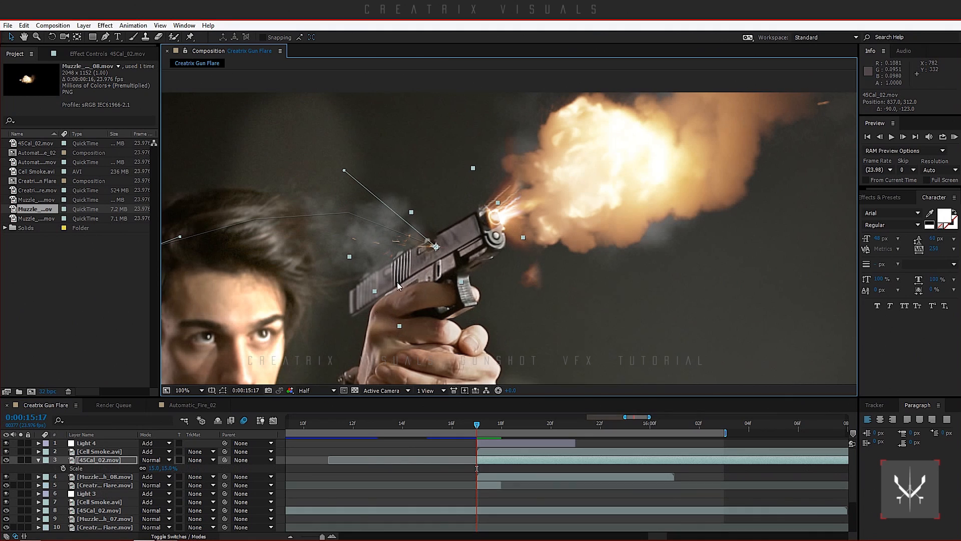
{"action": "left_click", "coordinate": [154, 469]}
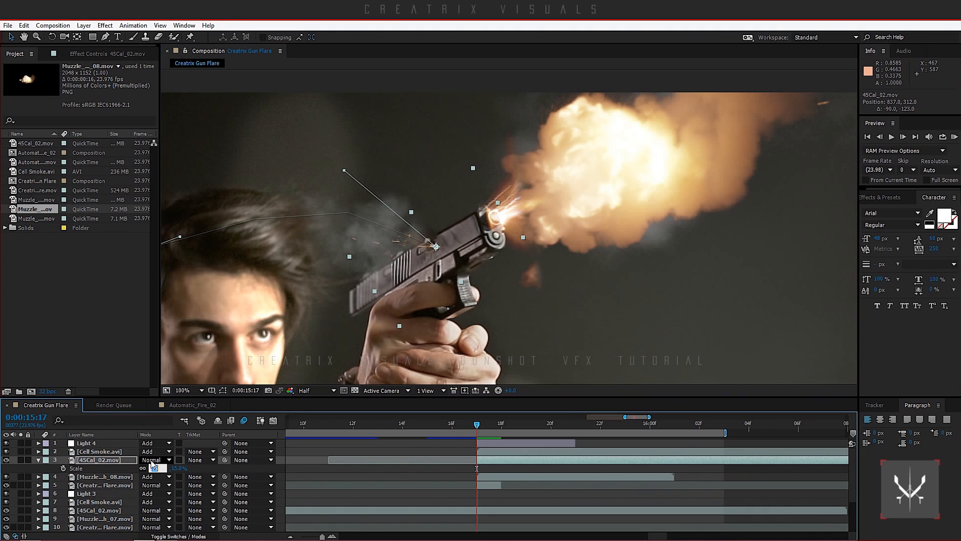
{"action": "key", "text": "Return"}
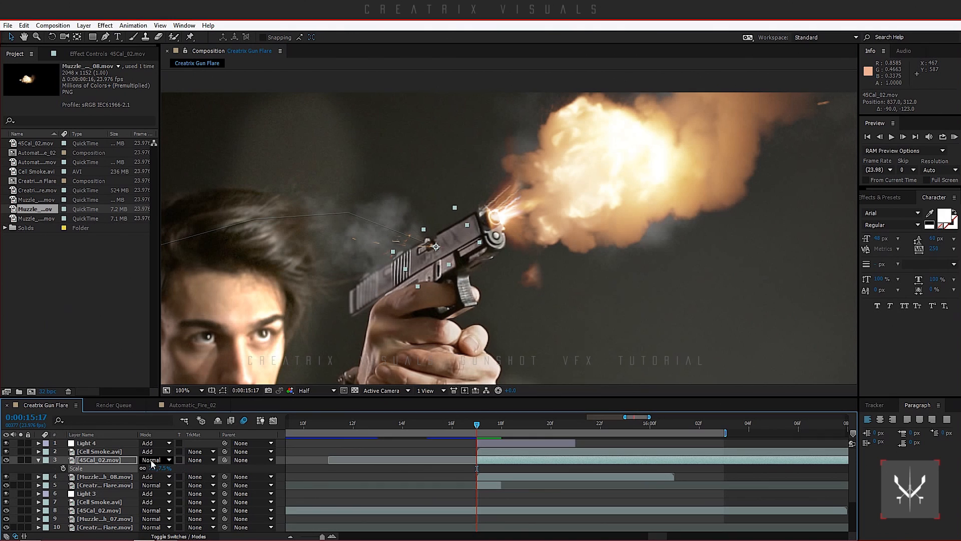
{"action": "mouse_move", "coordinate": [426, 250]}
{"action": "left_mouse_down"}
{"action": "mouse_move", "coordinate": [413, 244]}
{"action": "mouse_move", "coordinate": [425, 247]}
{"action": "left_mouse_up"}
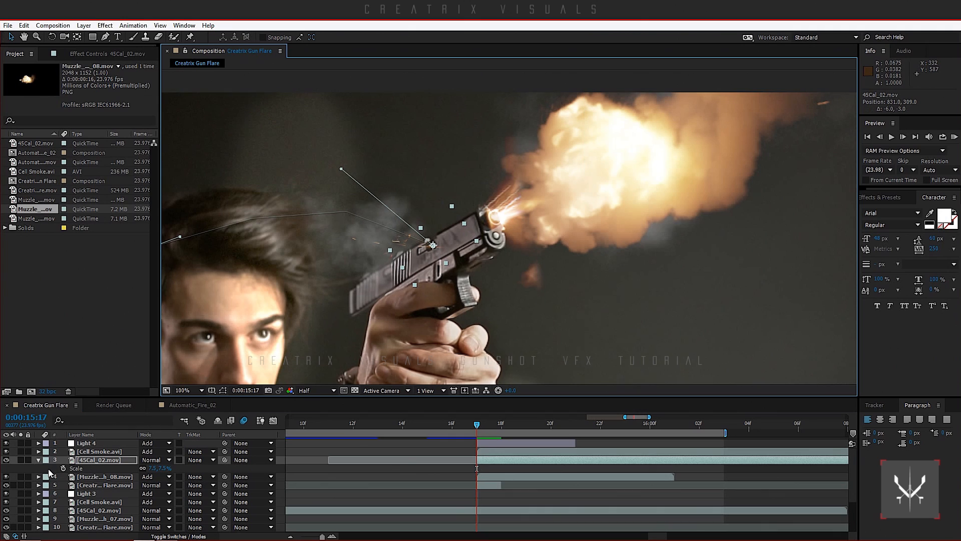
- Try to move the off-frame 45Cal_02.mov shell to about -255, 789, at 0:00:15:17 and again at 0:00:15:19
{"action": "scroll", "coordinate": [553, 255], "scroll_direction": "down", "scroll_amount": 1}
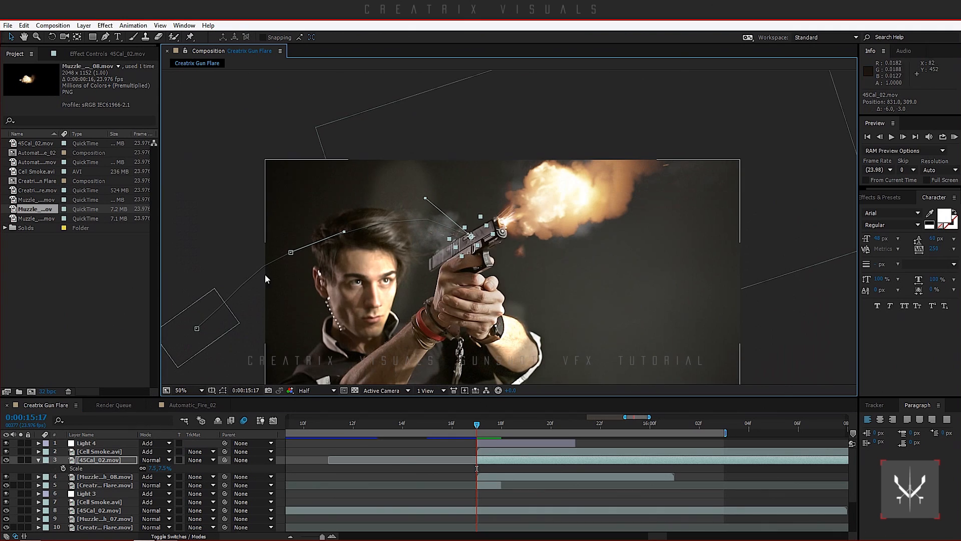
{"action": "left_click_drag", "start_coordinate": [185, 335], "coordinate": [190, 362]}
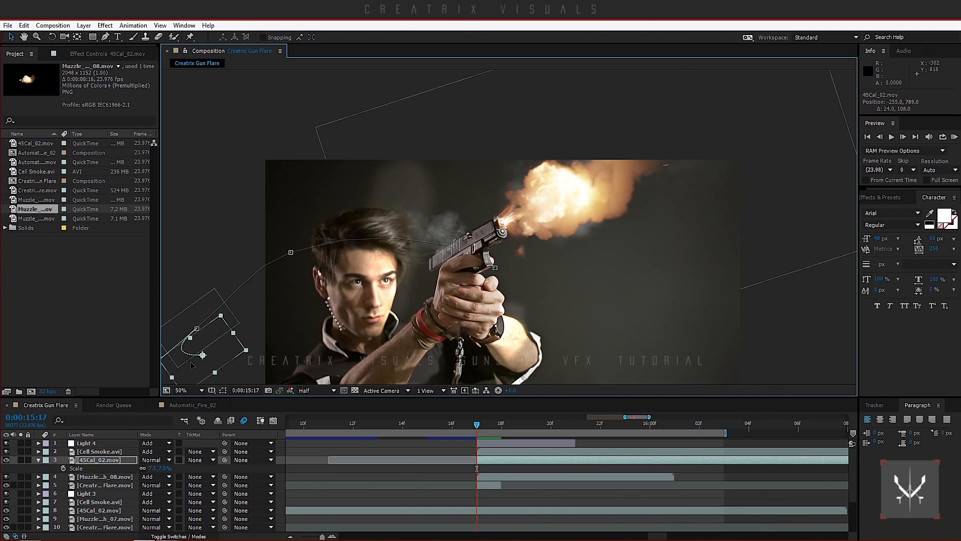
{"action": "key", "text": "ctrl+z"}
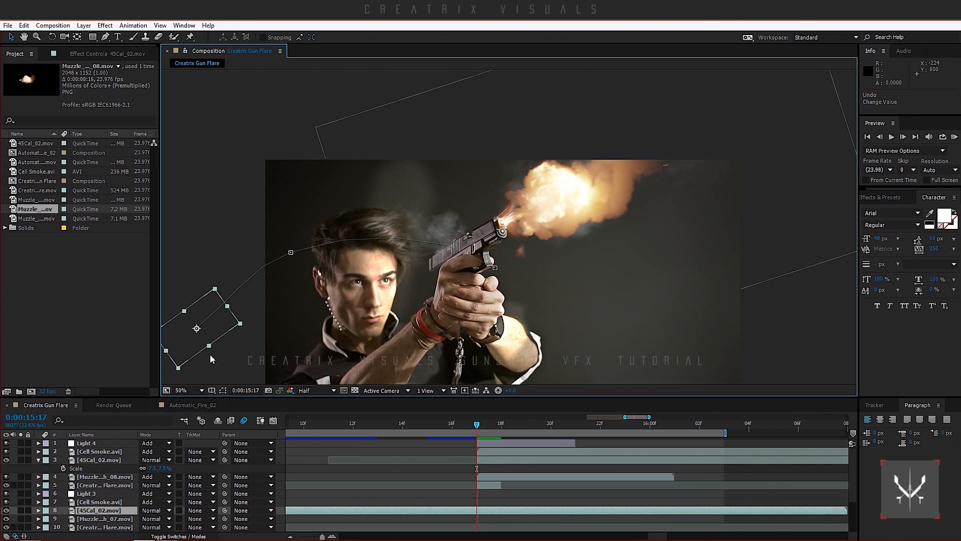
{"action": "key", "text": "Page_Down"}
{"action": "key", "text": "Page_Down"}
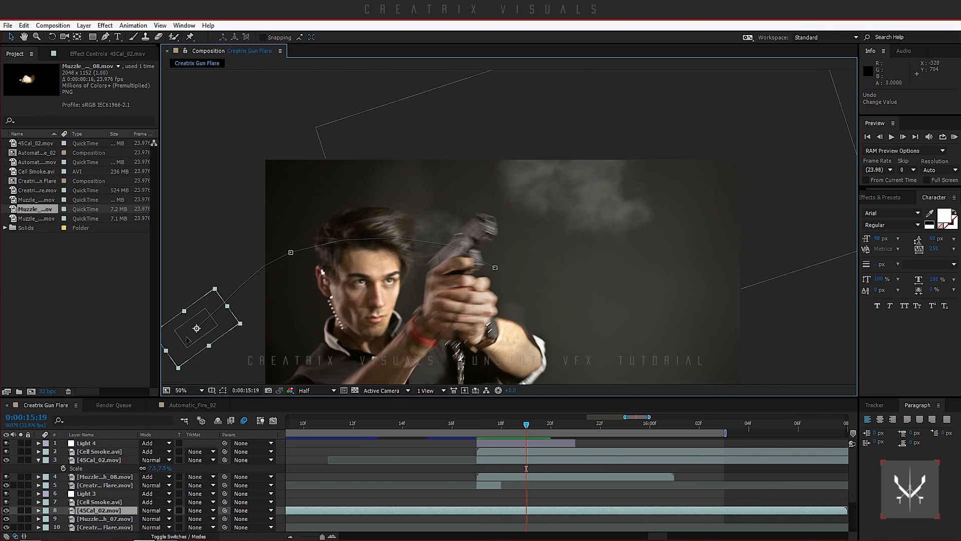
{"action": "left_click_drag", "start_coordinate": [186, 339], "coordinate": [193, 360]}
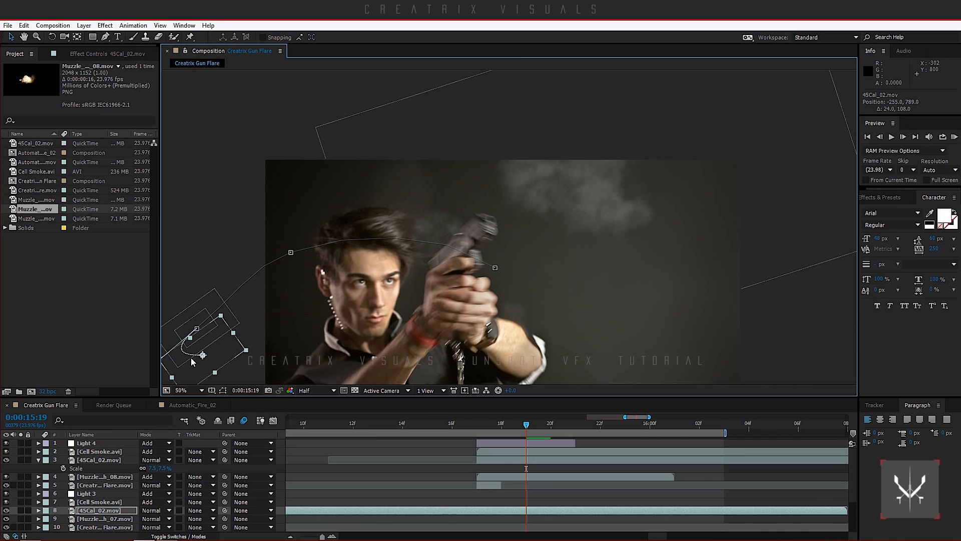
{"action": "key", "text": "ctrl+z"}
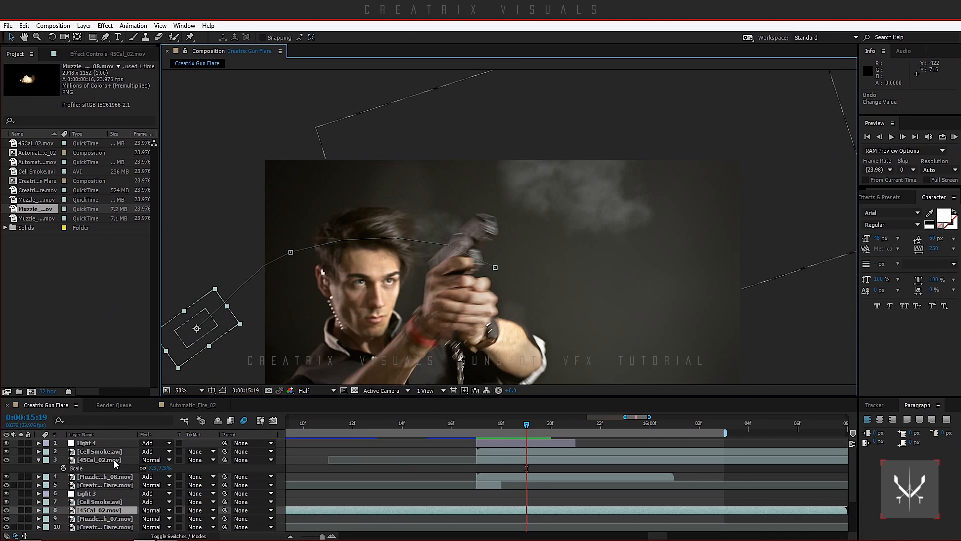
- Move the topmost 45Cal_02.mov shell to about -249, 807 at 0:00:15:19 and bend its motion path downward at the middle keyframe
{"action": "left_click", "coordinate": [114, 461]}
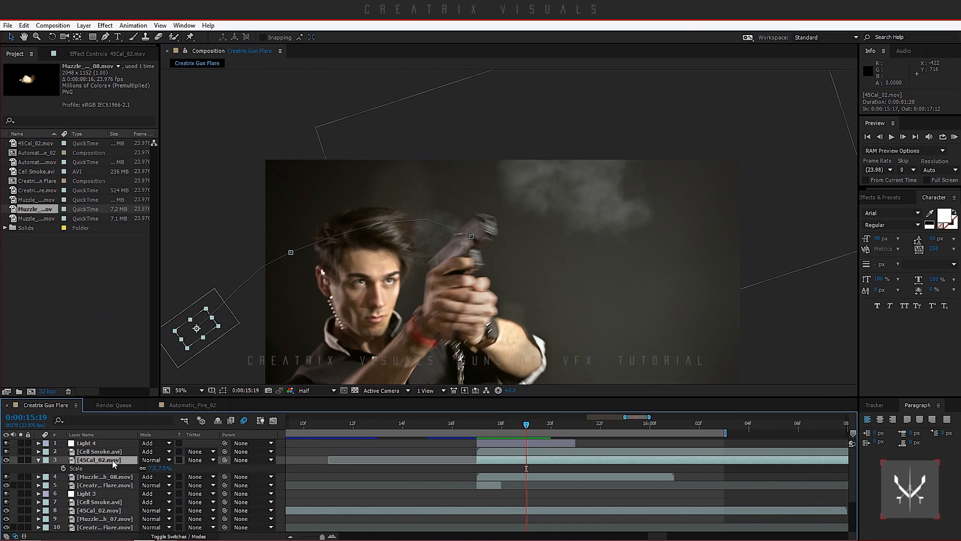
{"action": "key", "text": "p"}
{"action": "left_click_drag", "start_coordinate": [185, 342], "coordinate": [193, 373]}
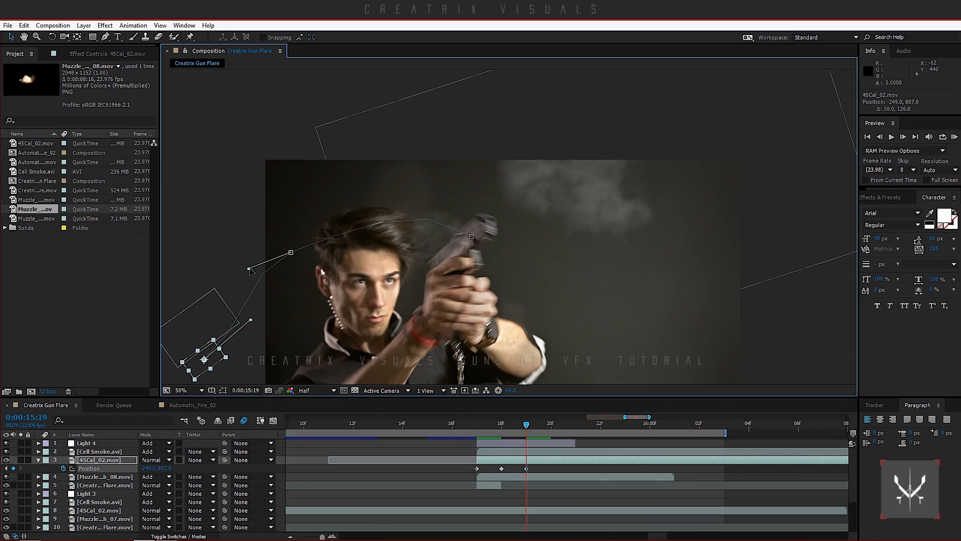
{"action": "left_click_drag", "start_coordinate": [249, 269], "coordinate": [270, 276]}
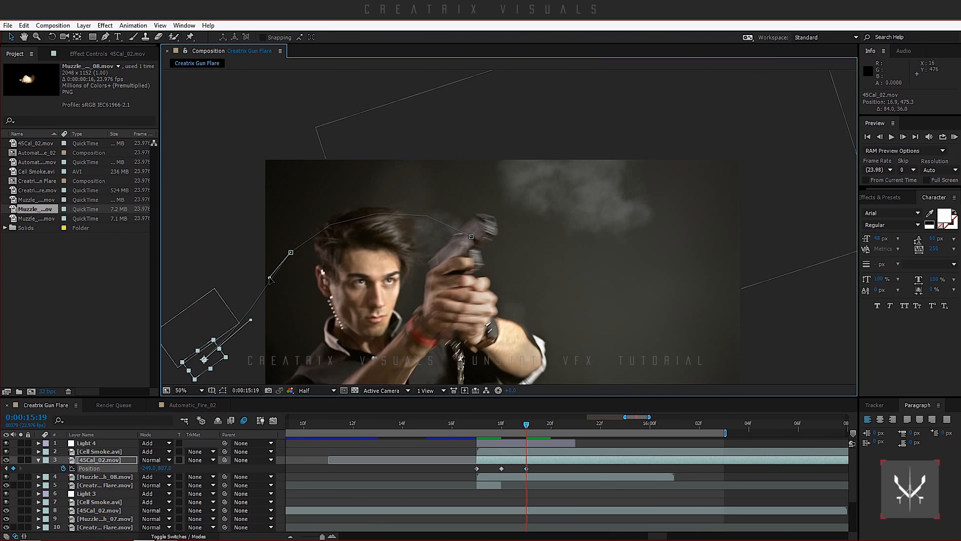
{"action": "left_click", "coordinate": [39, 460]}
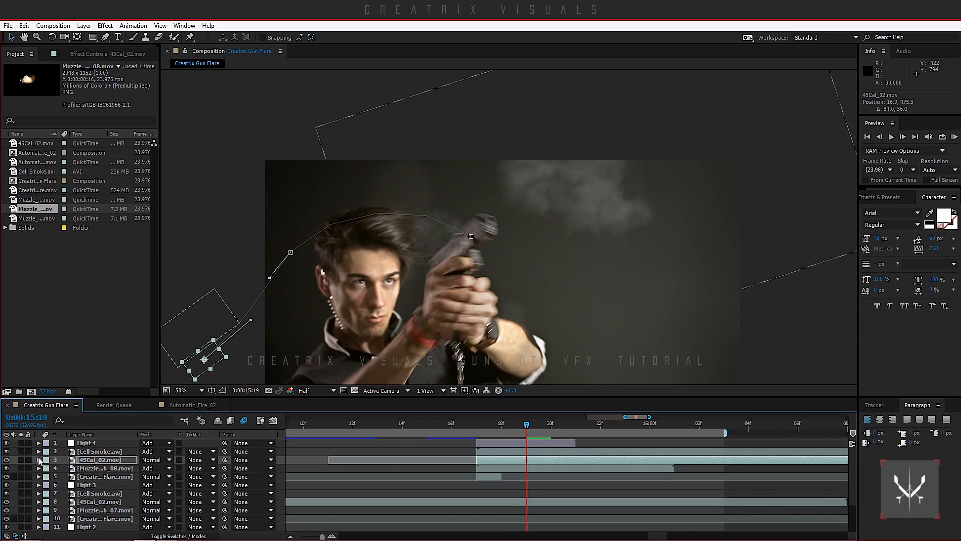
- At 0:00:15:17, show the mask outlines of Light 4 and move its Mask 1 down onto the man's face
{"action": "key", "text": "Page_Up"}
{"action": "key", "text": "Page_Up"}
{"action": "left_click", "coordinate": [82, 444]}
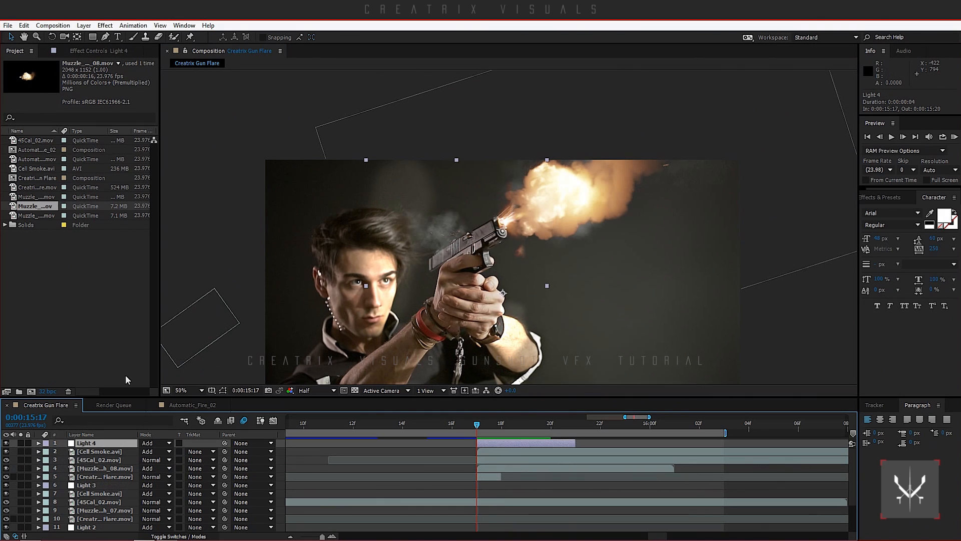
{"action": "left_click", "coordinate": [223, 390]}
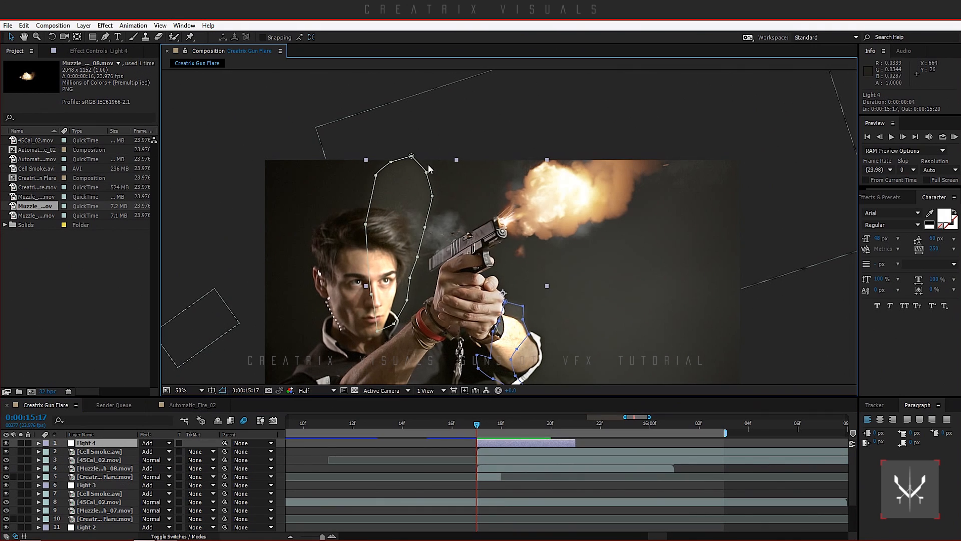
{"action": "left_click_drag", "start_coordinate": [411, 230], "coordinate": [433, 337]}
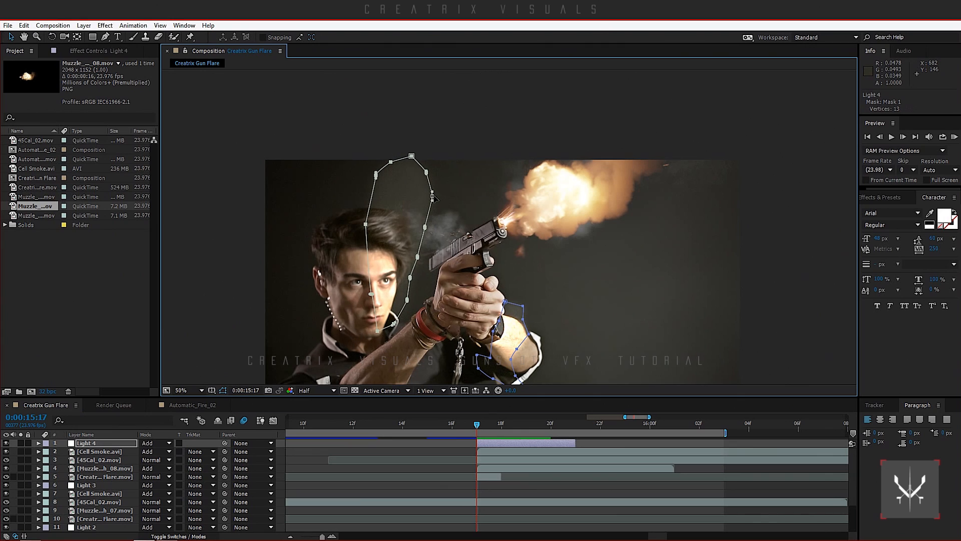
{"action": "mouse_move", "coordinate": [432, 196]}
{"action": "left_mouse_down"}
{"action": "mouse_move", "coordinate": [424, 215]}
{"action": "mouse_move", "coordinate": [433, 206]}
{"action": "left_mouse_up"}
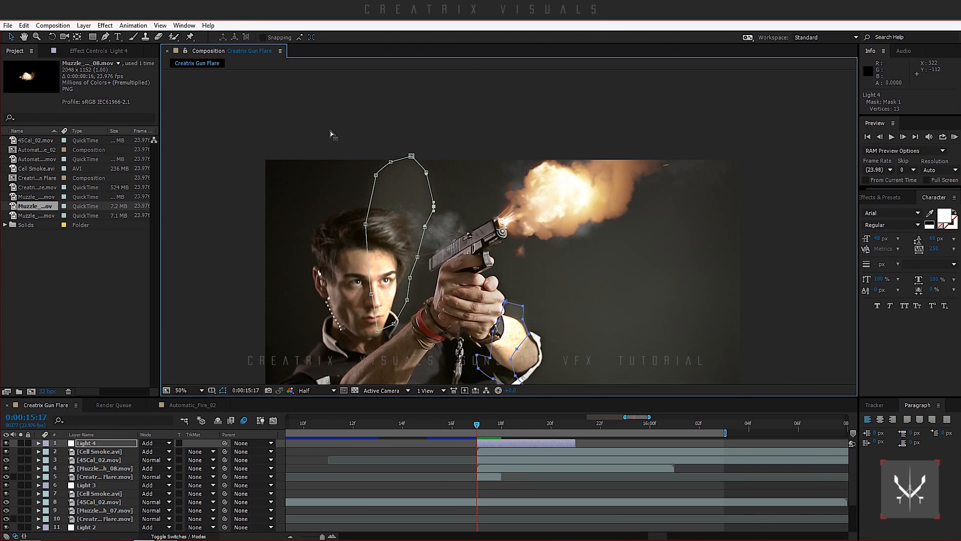
{"action": "left_click_drag", "start_coordinate": [324, 129], "coordinate": [440, 368]}
{"action": "left_click_drag", "start_coordinate": [434, 206], "coordinate": [391, 251]}
- Pull Mask 1's outer vertices of Light 4 in toward the middle of the face and delete the vertices below the chin
{"action": "key", "text": "h"}
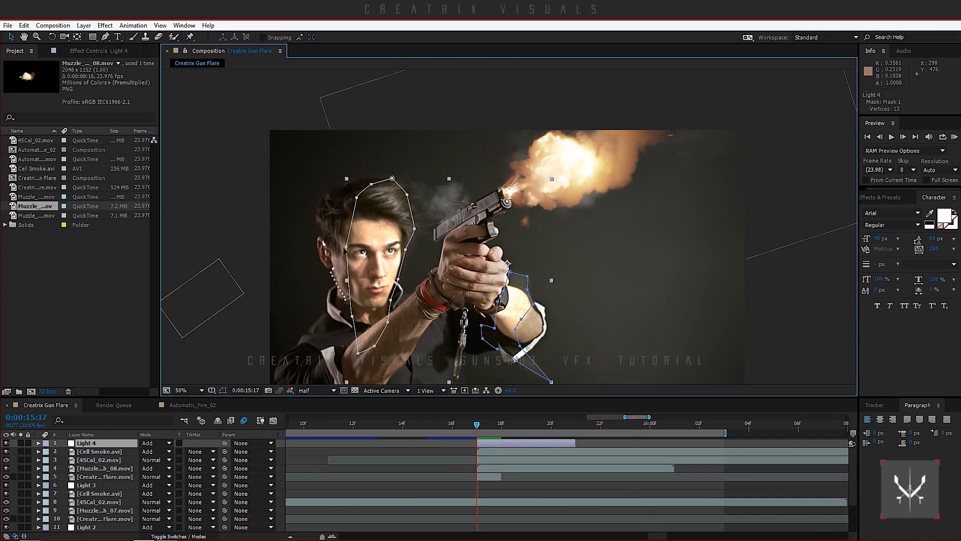
{"action": "left_click_drag", "start_coordinate": [347, 246], "coordinate": [375, 253]}
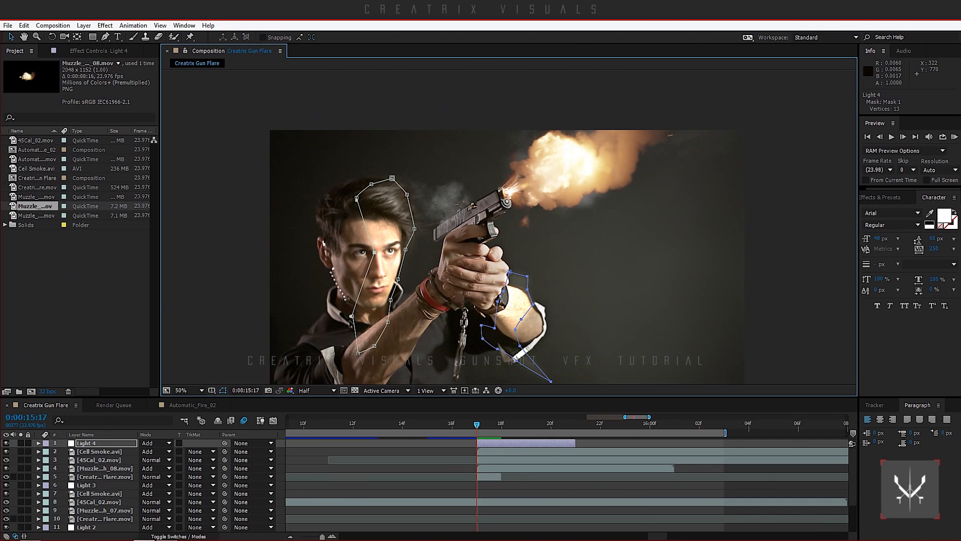
{"action": "left_click_drag", "start_coordinate": [351, 320], "coordinate": [346, 365]}
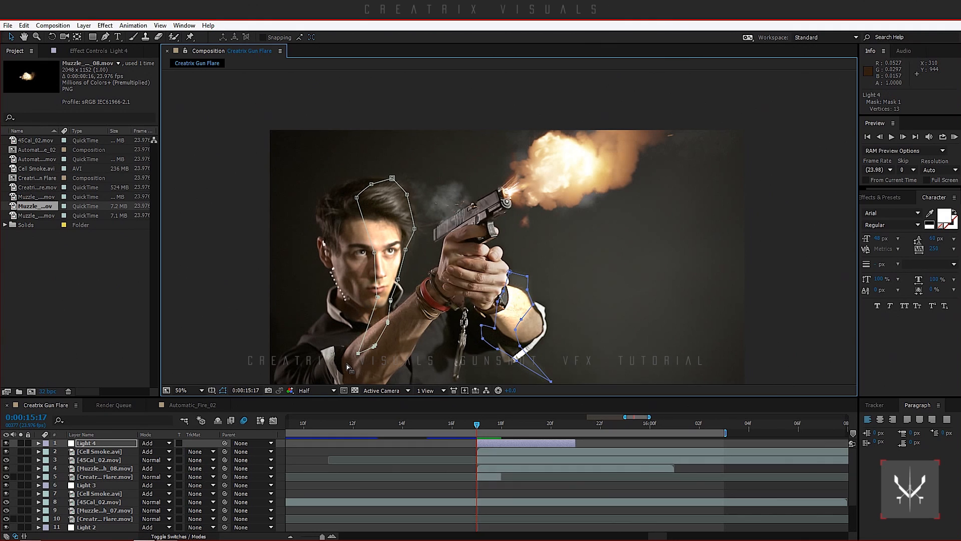
{"action": "key", "text": "Delete"}
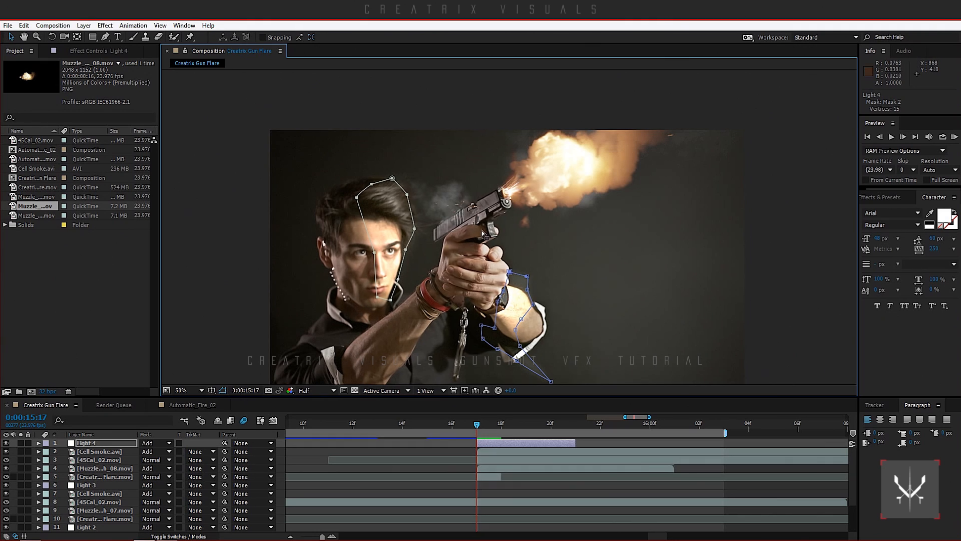
- Move Light 4's Mask 2 from the raised forearm onto the hands gripping the pistol
{"action": "scroll", "coordinate": [586, 384], "scroll_direction": "down", "scroll_amount": 2}
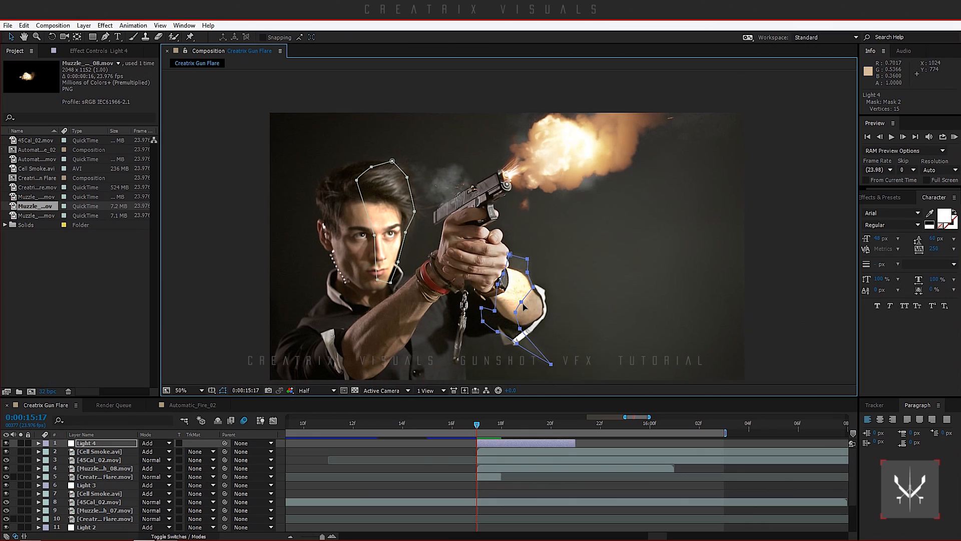
{"action": "left_click_drag", "start_coordinate": [524, 307], "coordinate": [498, 270]}
{"action": "left_click", "coordinate": [484, 281]}
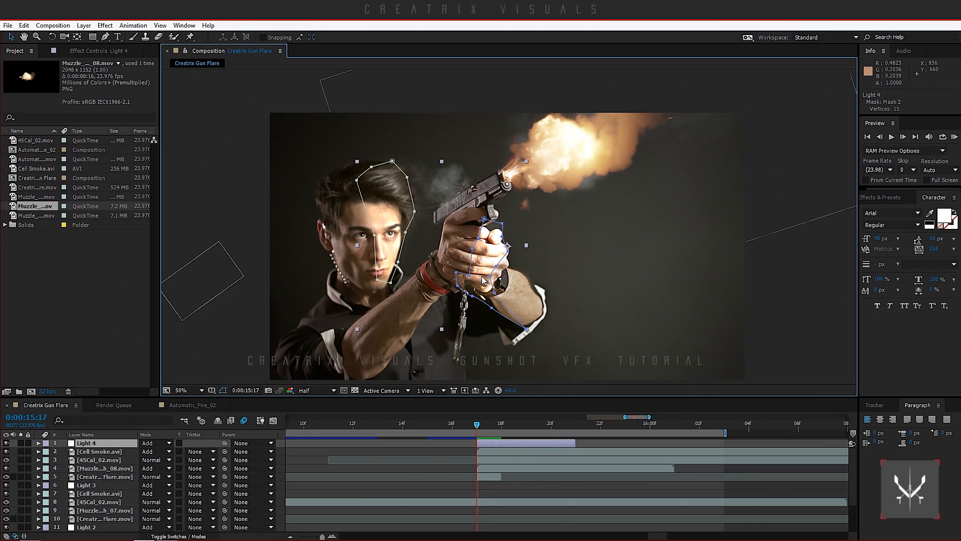
- Reshape Light 4's Mask 2 to fit the hands, delete its stray vertex by the sleeve cuff, and hide the mask outlines
{"action": "key", "text": "period"}
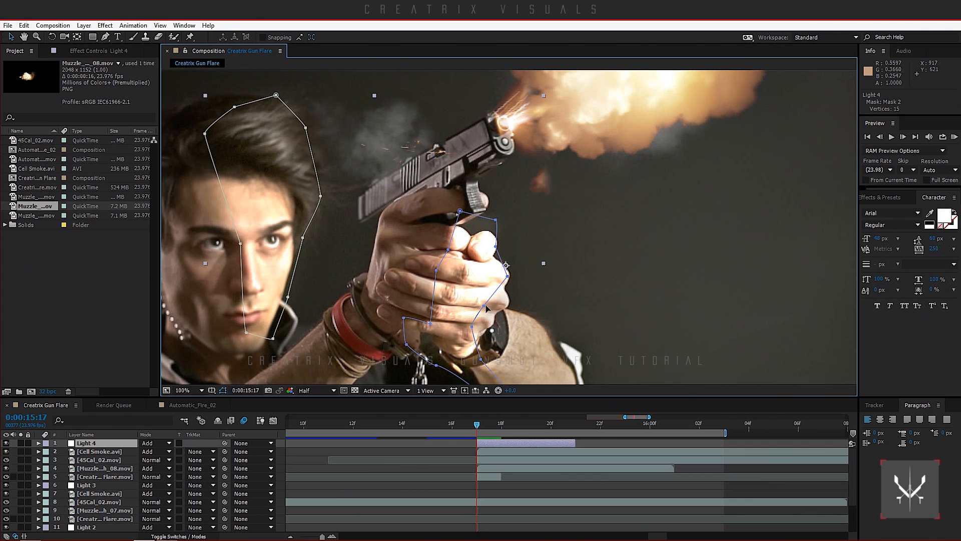
{"action": "left_click_drag", "start_coordinate": [484, 305], "coordinate": [493, 330]}
{"action": "left_click_drag", "start_coordinate": [460, 212], "coordinate": [430, 176]}
{"action": "left_click_drag", "start_coordinate": [495, 219], "coordinate": [484, 200]}
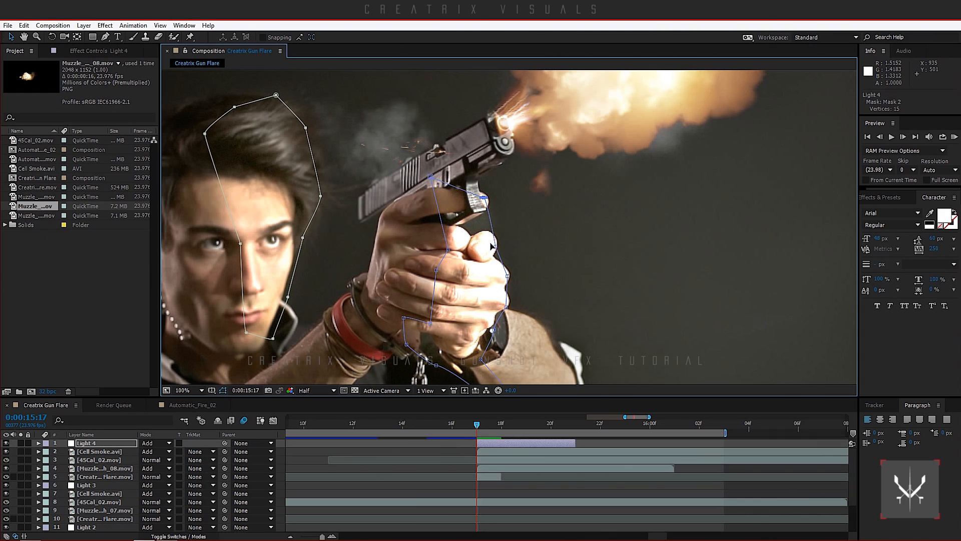
{"action": "left_click_drag", "start_coordinate": [494, 245], "coordinate": [465, 226]}
{"action": "left_click_drag", "start_coordinate": [507, 277], "coordinate": [503, 290]}
{"action": "scroll", "coordinate": [503, 287], "scroll_direction": "down", "scroll_amount": 2}
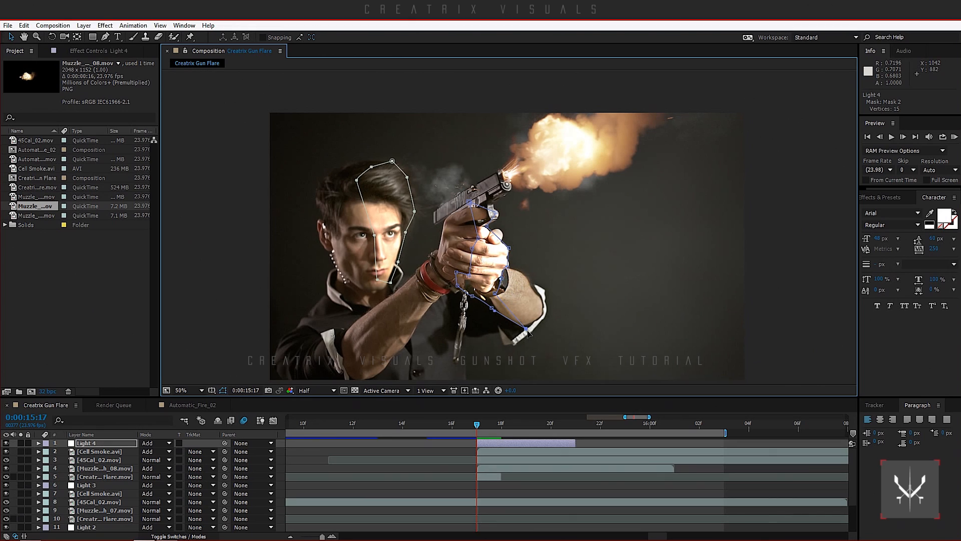
{"action": "key", "text": "Delete"}
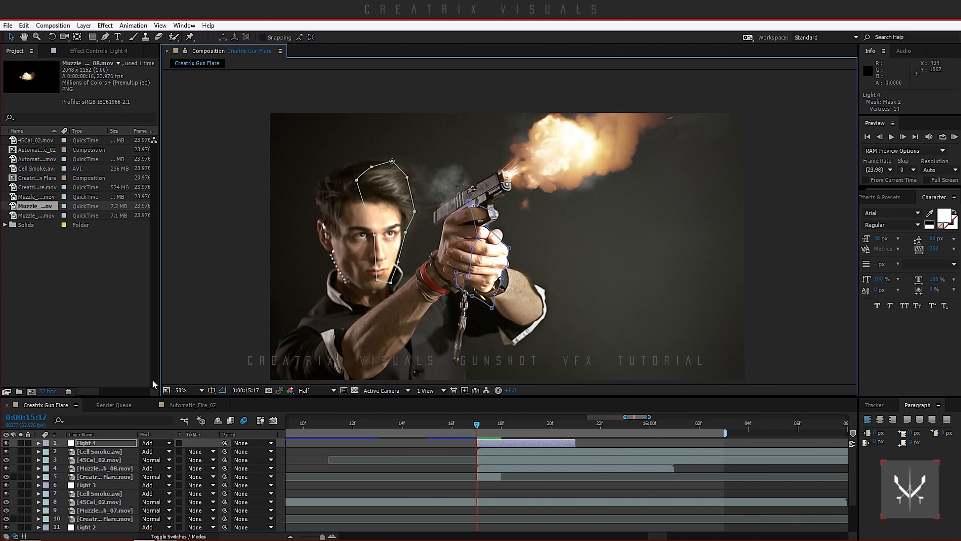
{"action": "left_click", "coordinate": [223, 391]}
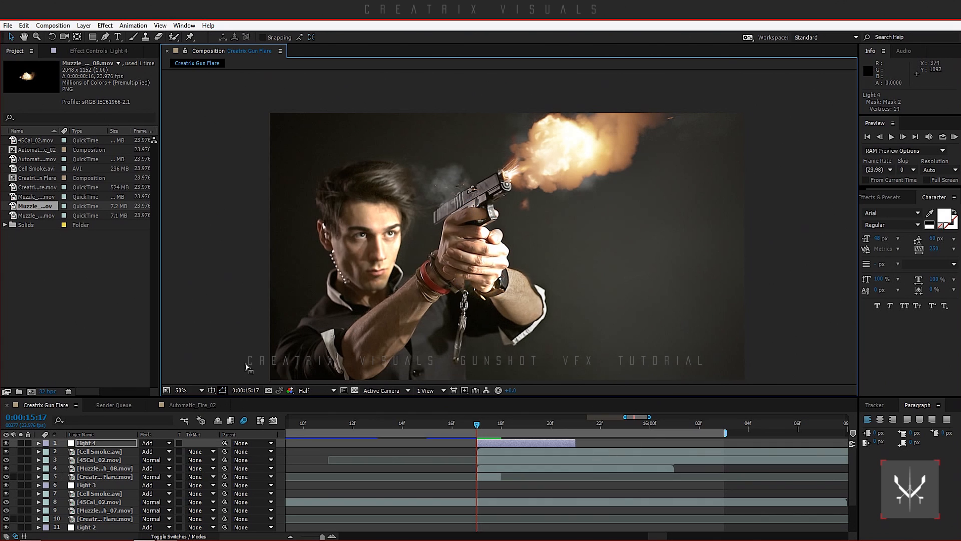
- Preview the work area and shift the third shot's five layers, Light 4 through the pistol footage layer, to start at 0:00:15:18
{"action": "left_click", "coordinate": [954, 136]}
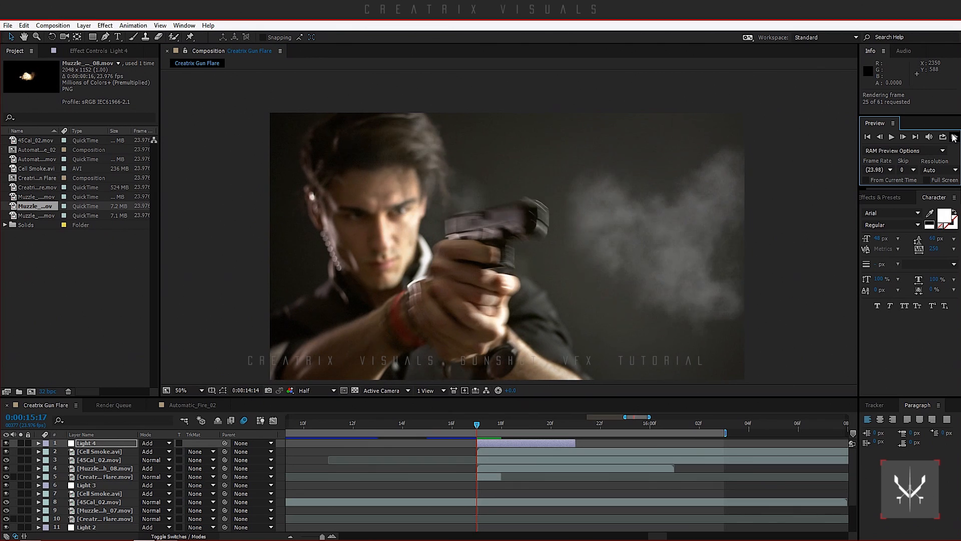
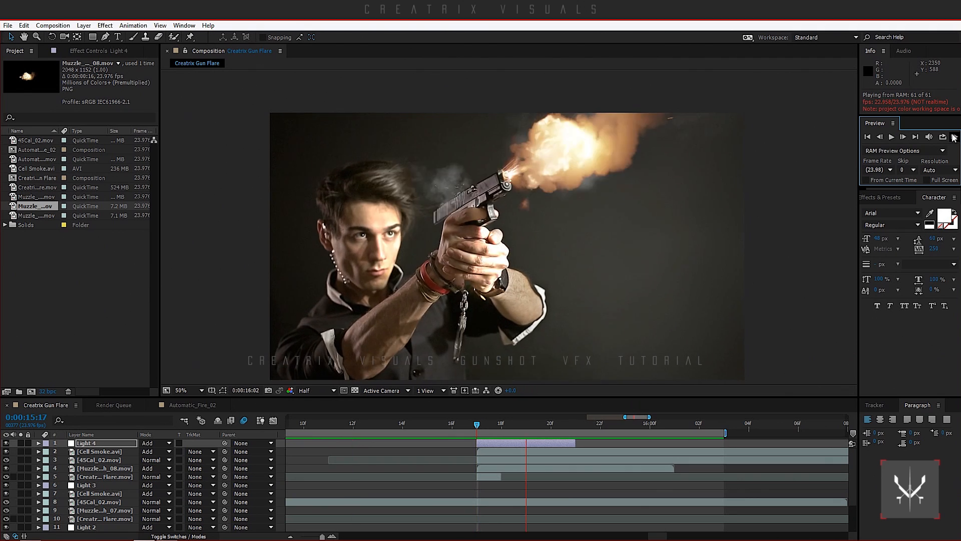
{"action": "left_click", "coordinate": [955, 137]}
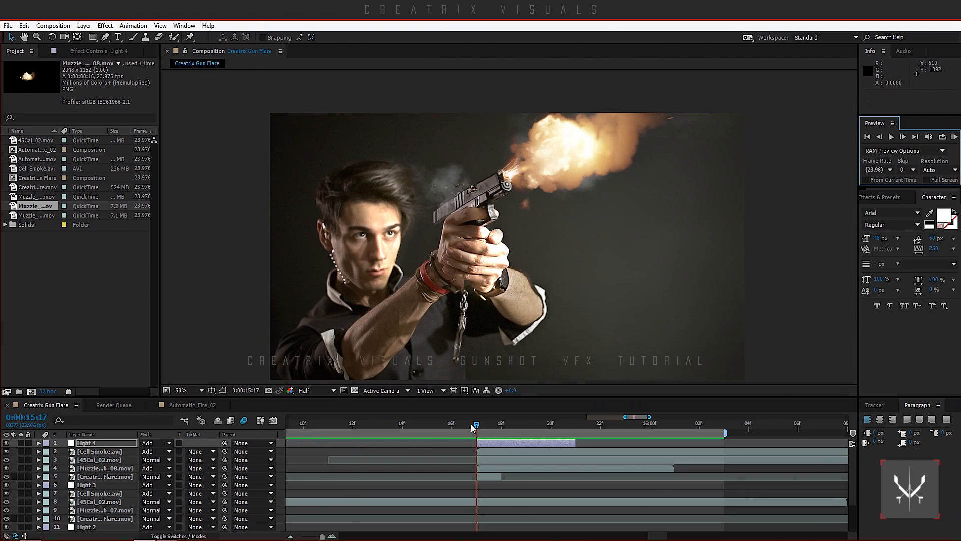
{"action": "left_click_drag", "start_coordinate": [469, 428], "coordinate": [497, 432]}
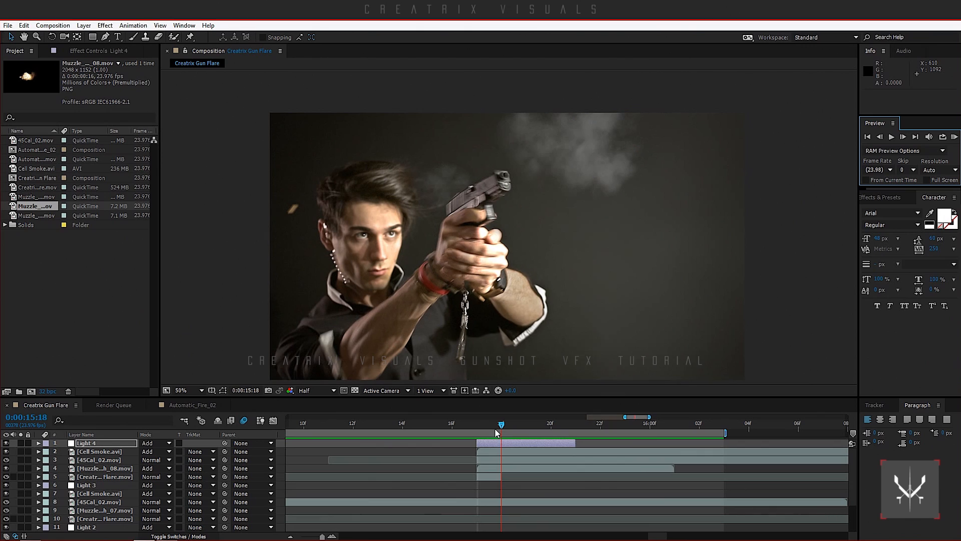
{"action": "left_click", "coordinate": [499, 443]}
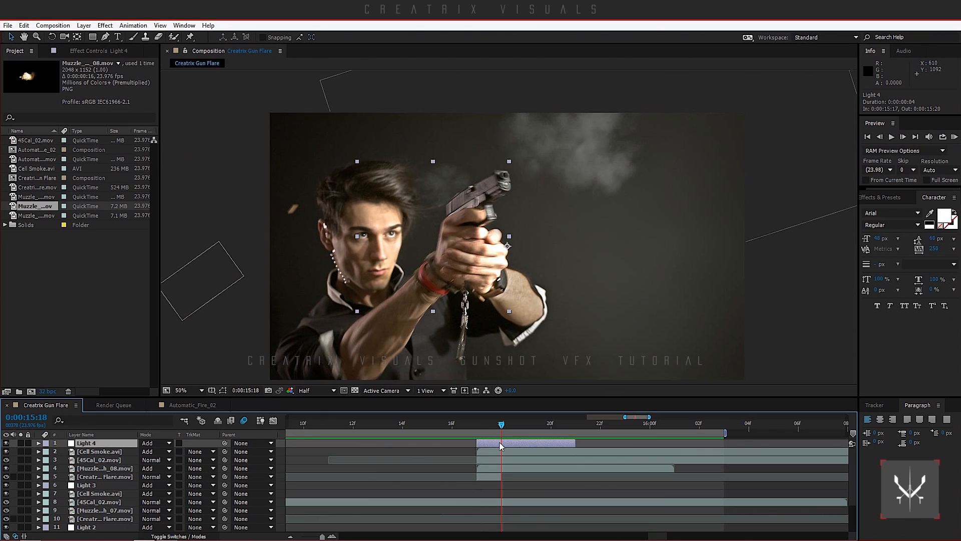
{"action": "left_click", "coordinate": [487, 477], "text": "shift"}
{"action": "left_click_drag", "start_coordinate": [486, 459], "coordinate": [503, 462]}
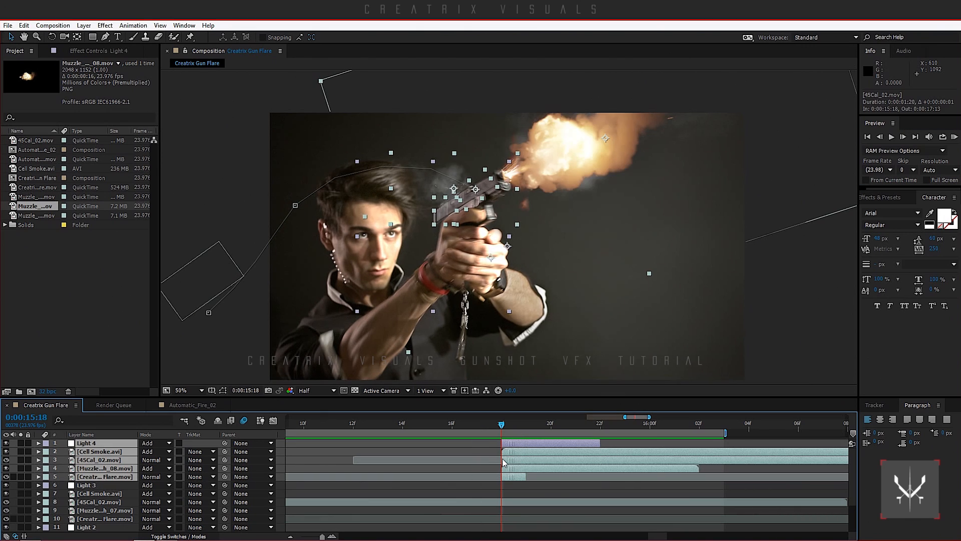
{"action": "left_click", "coordinate": [203, 357]}
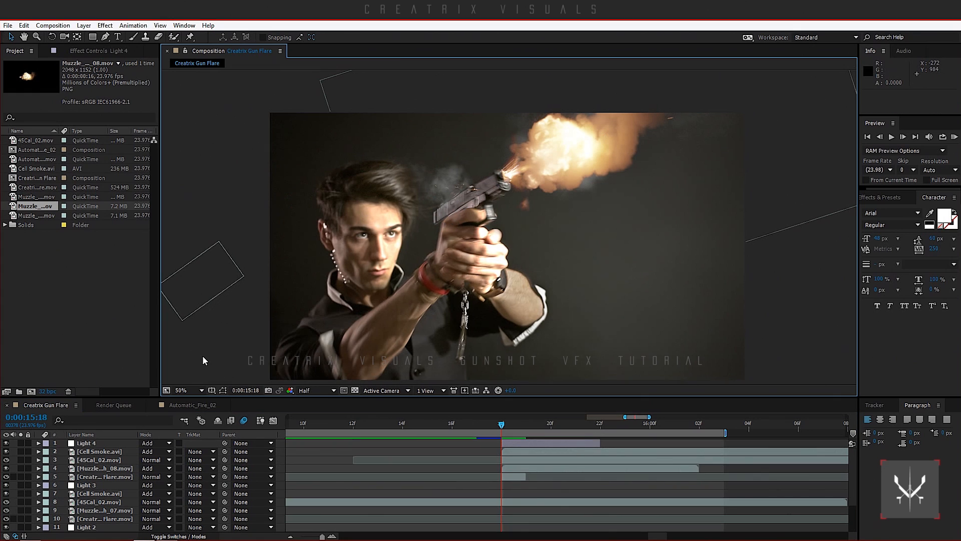
- Play the RAM preview of the work area twice to check the timing of the third shot
{"action": "left_click", "coordinate": [954, 137]}
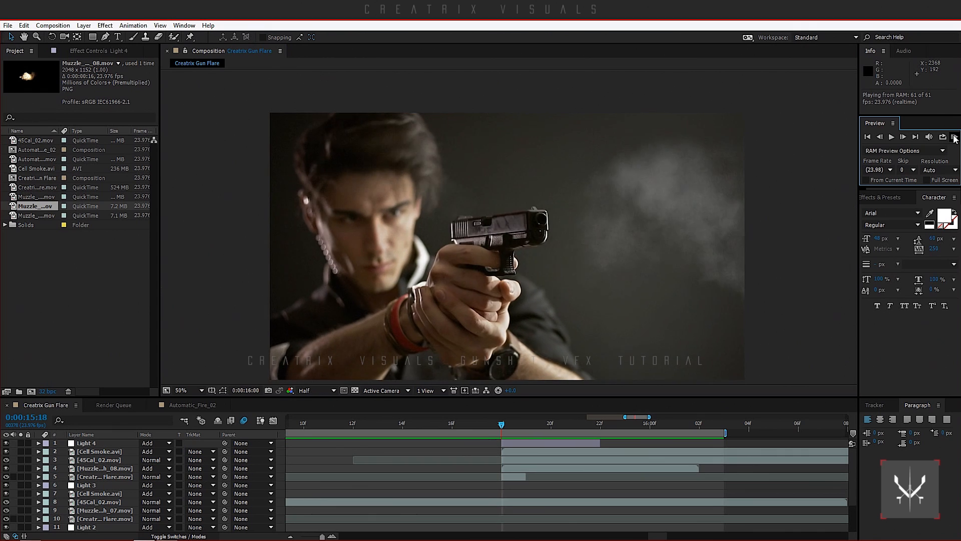
{"action": "left_click", "coordinate": [954, 137]}
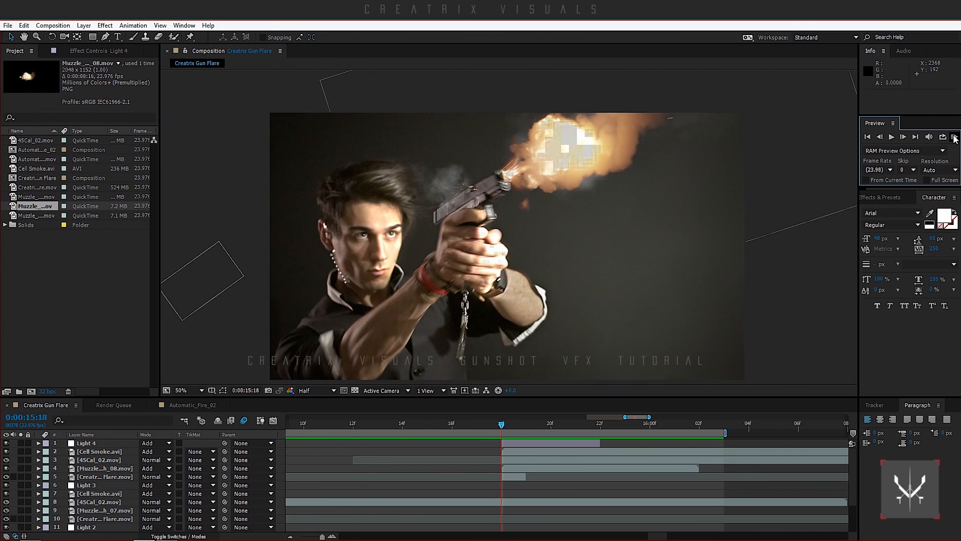
{"action": "left_click", "coordinate": [954, 137]}
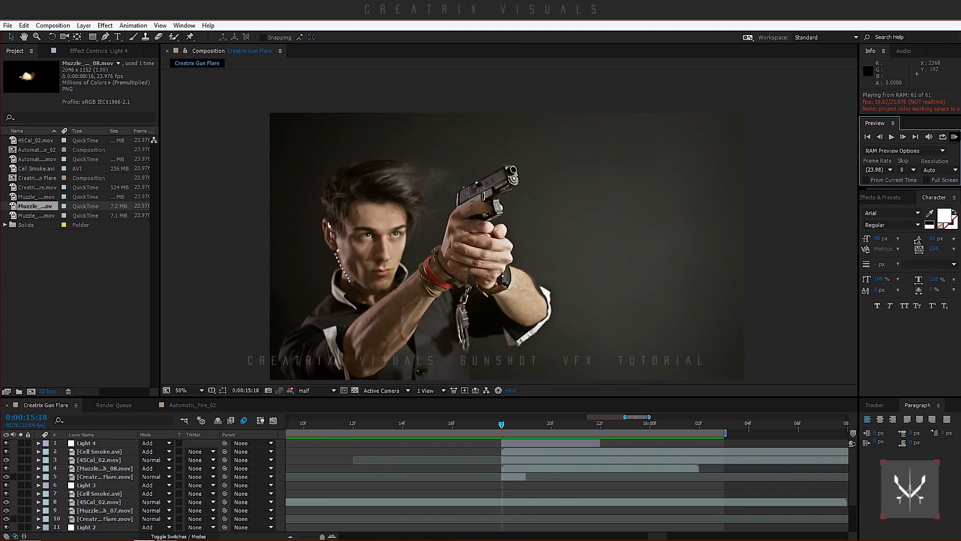
{"action": "key", "text": "space"}
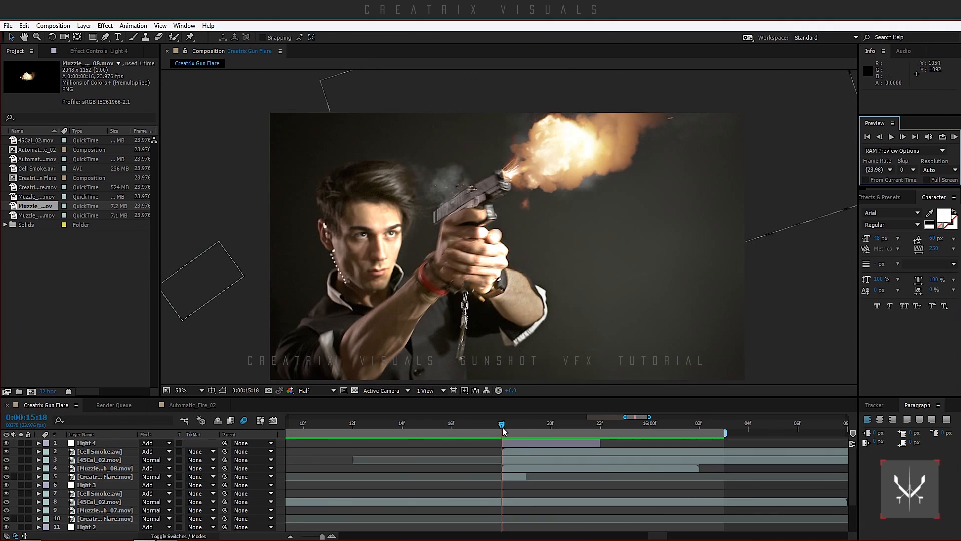
- Extend the work area's end to 0:00:16:05 and set the current time to 0:00:16:03
{"action": "left_click_drag", "start_coordinate": [503, 426], "coordinate": [597, 428]}
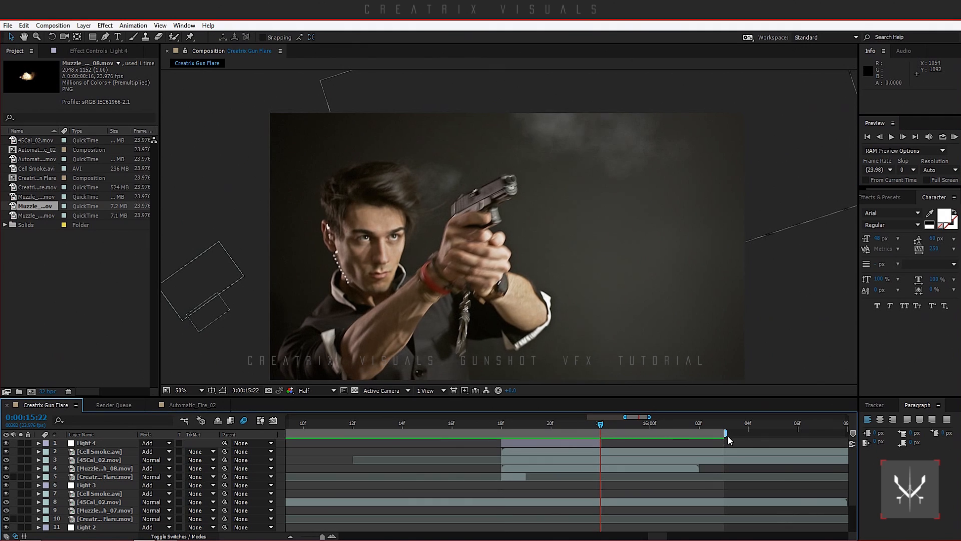
{"action": "left_click_drag", "start_coordinate": [726, 434], "coordinate": [800, 433]}
{"action": "left_click_drag", "start_coordinate": [601, 427], "coordinate": [756, 427]}
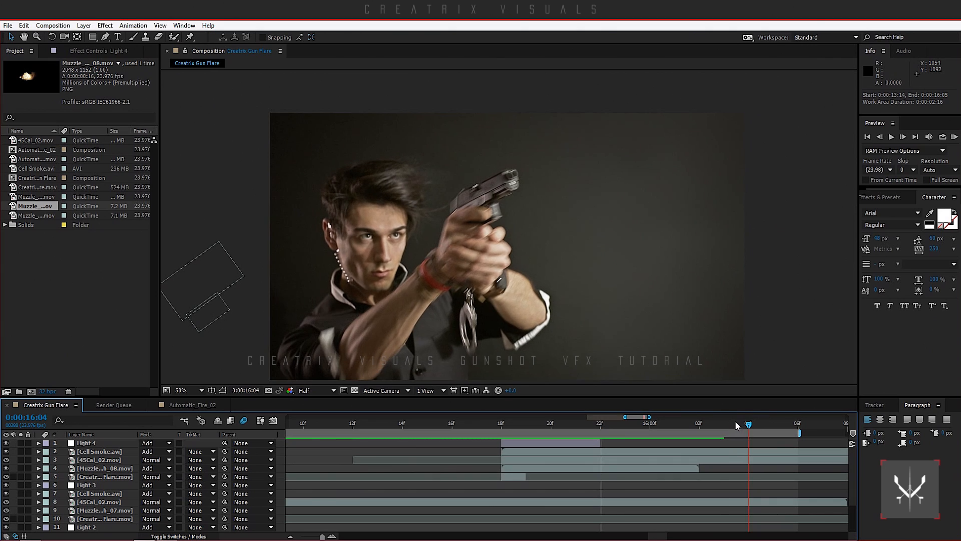
{"action": "left_click", "coordinate": [735, 422]}
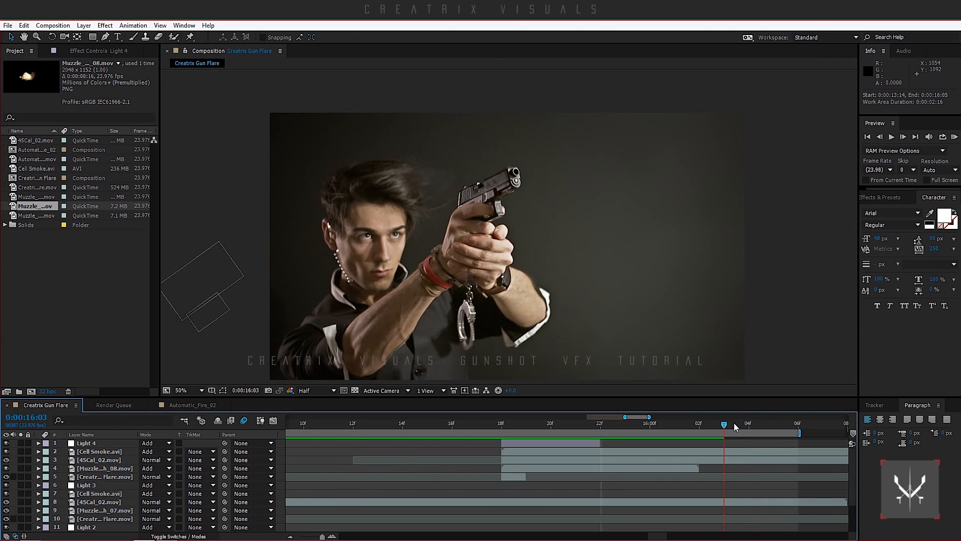
- Duplicate the third shot's five layers and stack the copies together above the originals
{"action": "left_click", "coordinate": [529, 443]}
{"action": "left_click", "coordinate": [518, 476], "text": "shift"}
{"action": "key", "text": "ctrl+d"}
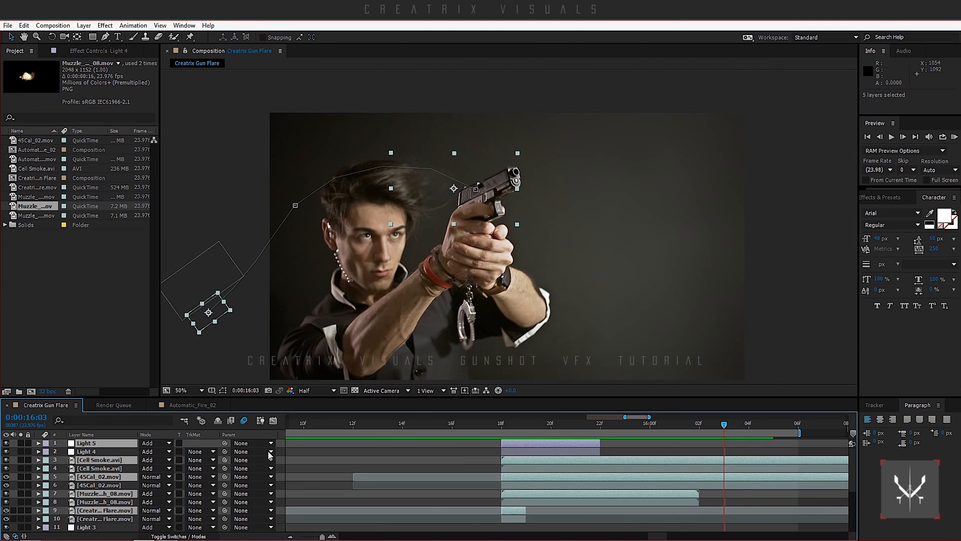
{"action": "left_click_drag", "start_coordinate": [79, 463], "coordinate": [110, 447]}
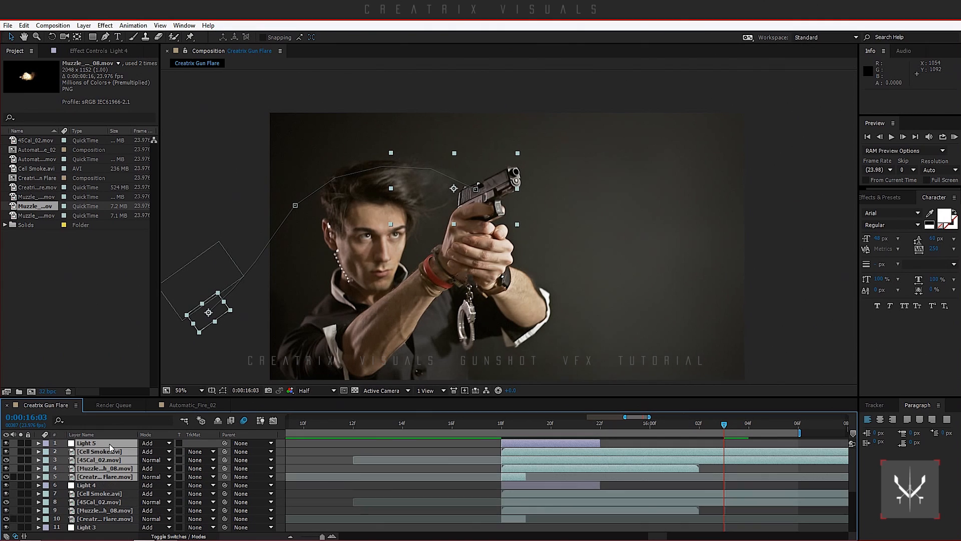
- Shift the five duplicated layers to start at 0:00:16:03 and delete the Muzzle_Flash_08.mov copy from among them
{"action": "left_click_drag", "start_coordinate": [526, 458], "coordinate": [736, 456]}
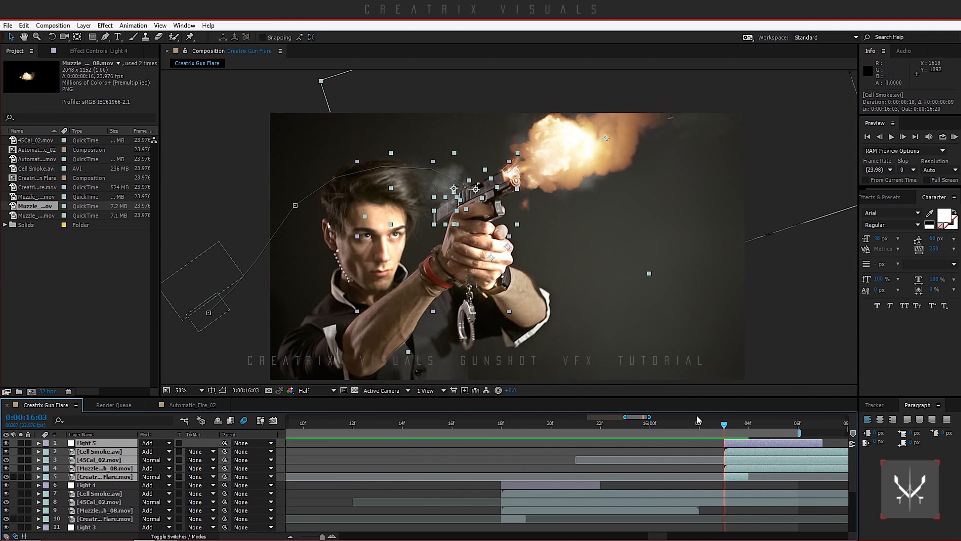
{"action": "left_click", "coordinate": [532, 495]}
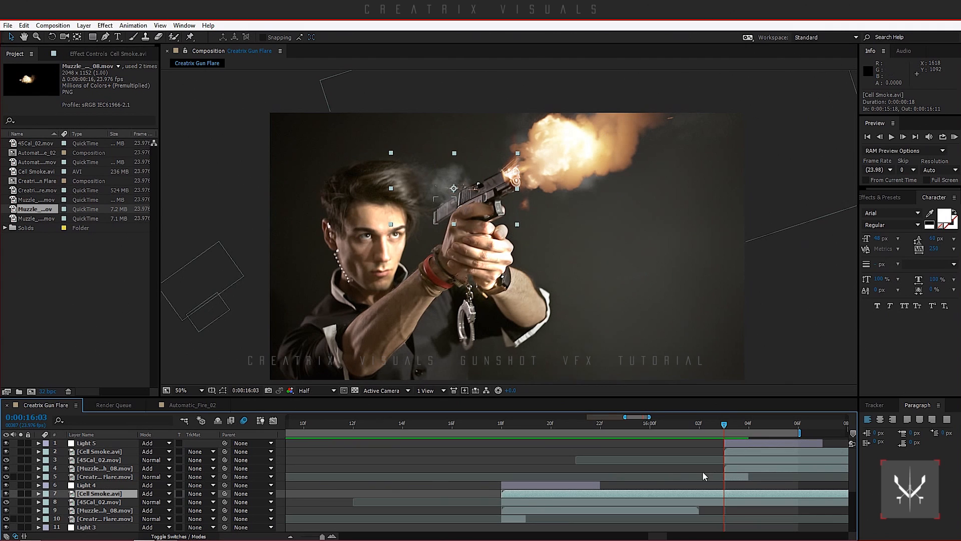
{"action": "left_click", "coordinate": [741, 473]}
{"action": "left_click", "coordinate": [739, 468]}
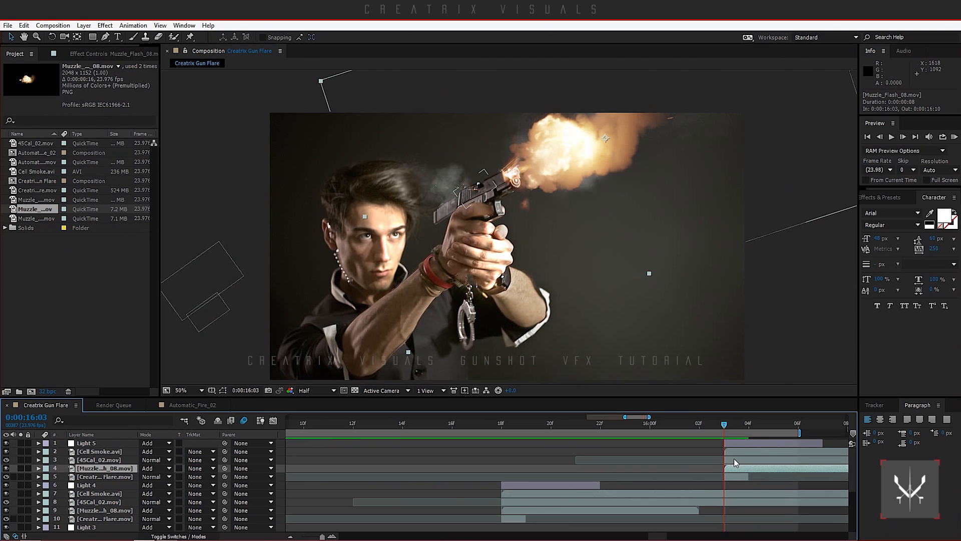
{"action": "key", "text": "Delete"}
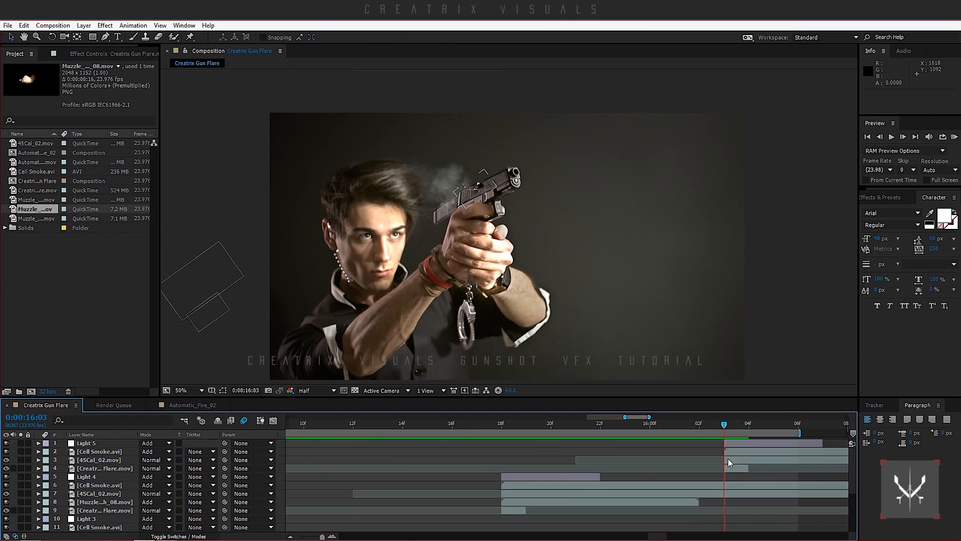
- Duplicate Muzzle_Flash_10.mov, place the copy directly above the fourth shot's pistol footage layer, and start it at 0:00:16:03
{"action": "left_click", "coordinate": [292, 536]}
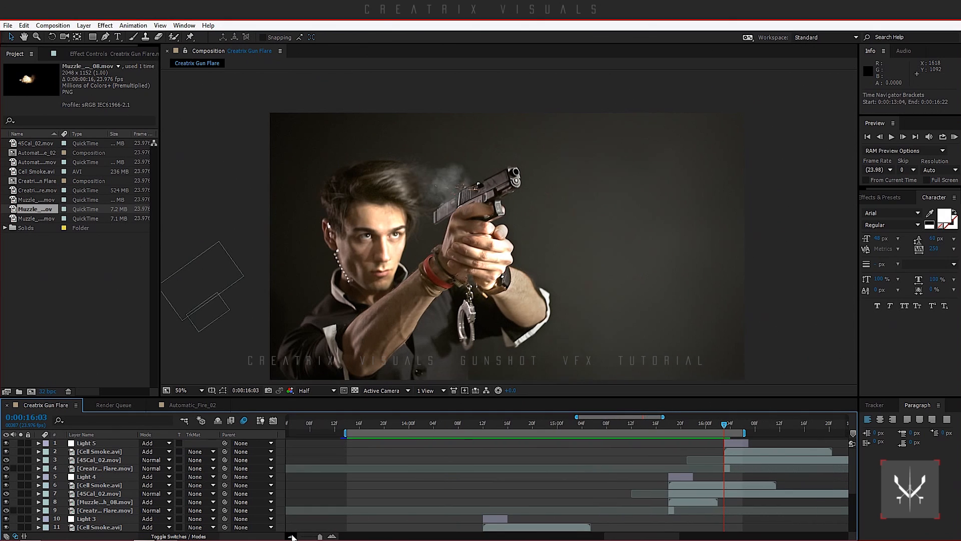
{"action": "scroll", "coordinate": [466, 497], "scroll_direction": "down", "scroll_amount": 5}
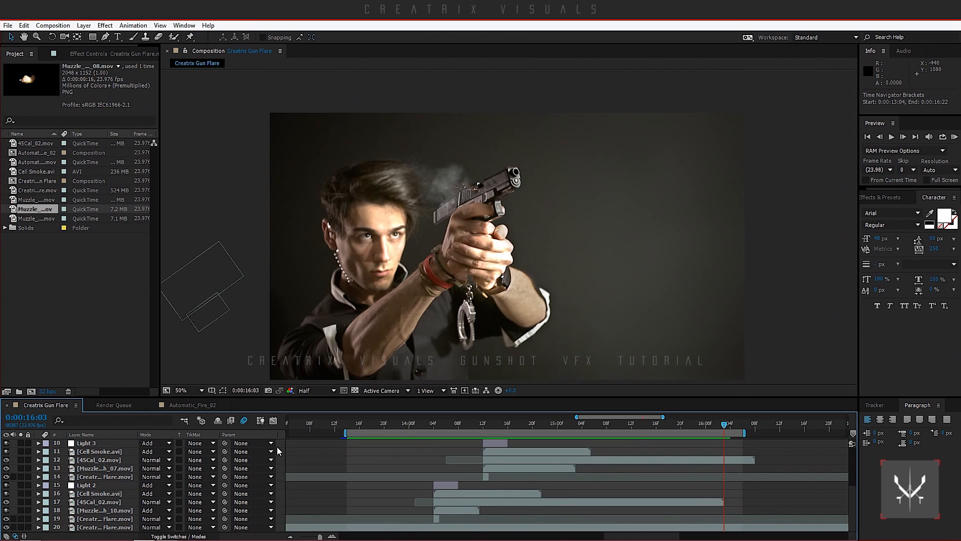
{"action": "left_click", "coordinate": [125, 510]}
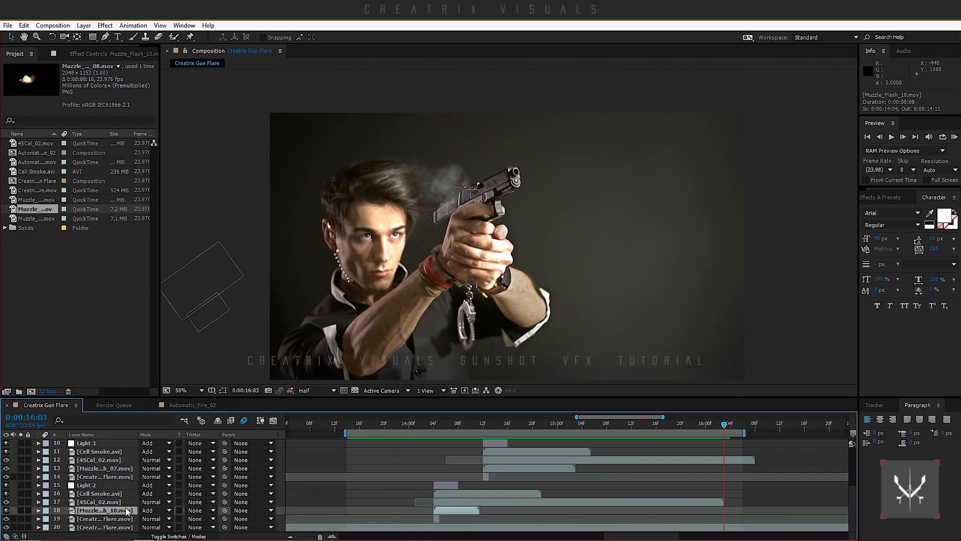
{"action": "key", "text": "ctrl+d"}
{"action": "left_click_drag", "start_coordinate": [127, 510], "coordinate": [121, 458]}
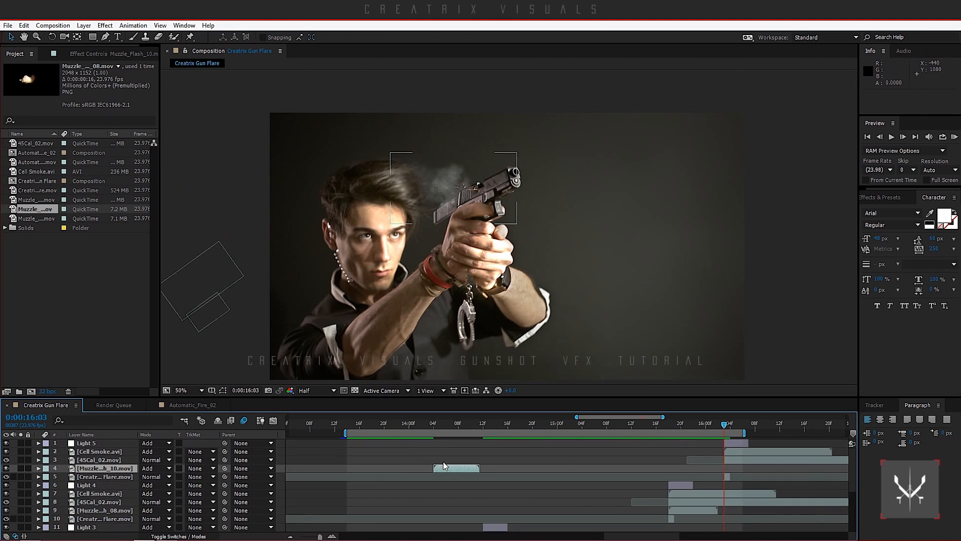
{"action": "left_click_drag", "start_coordinate": [443, 464], "coordinate": [735, 473]}
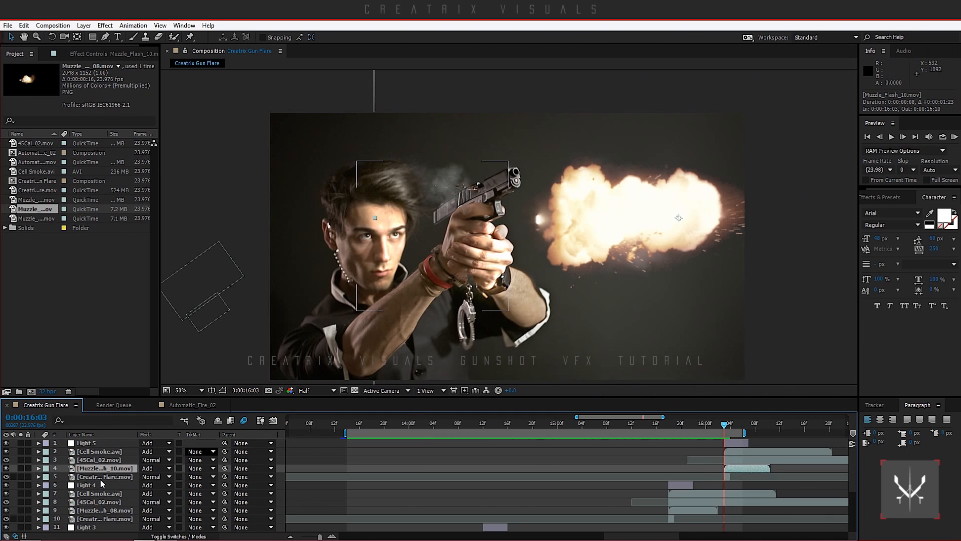
- Reduce the new Muzzle_Flash_10.mov layer's scale to 100%, then 90%, and move the flash up toward the pistol's muzzle
{"action": "key", "text": "s"}
{"action": "left_click", "coordinate": [156, 476]}
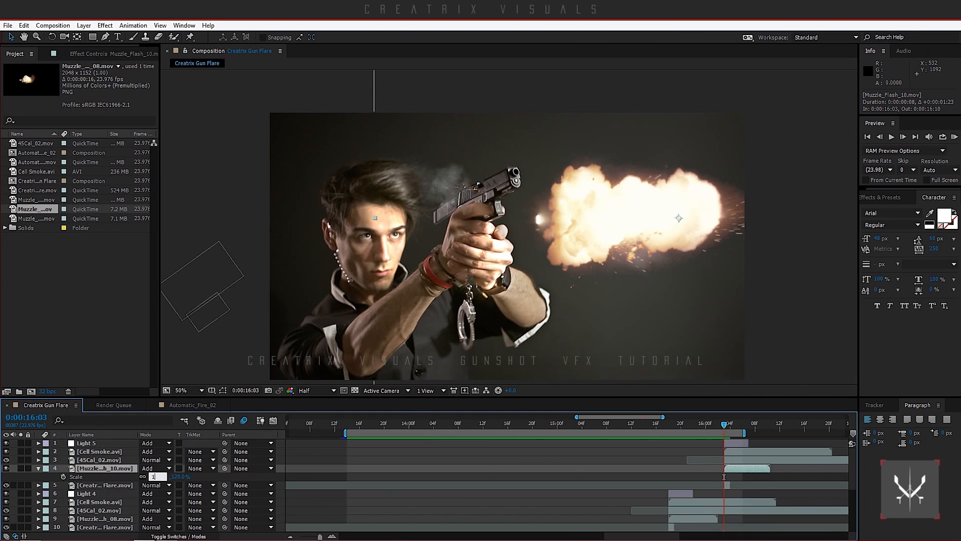
{"action": "type", "text": "100"}
{"action": "key", "text": "Return"}
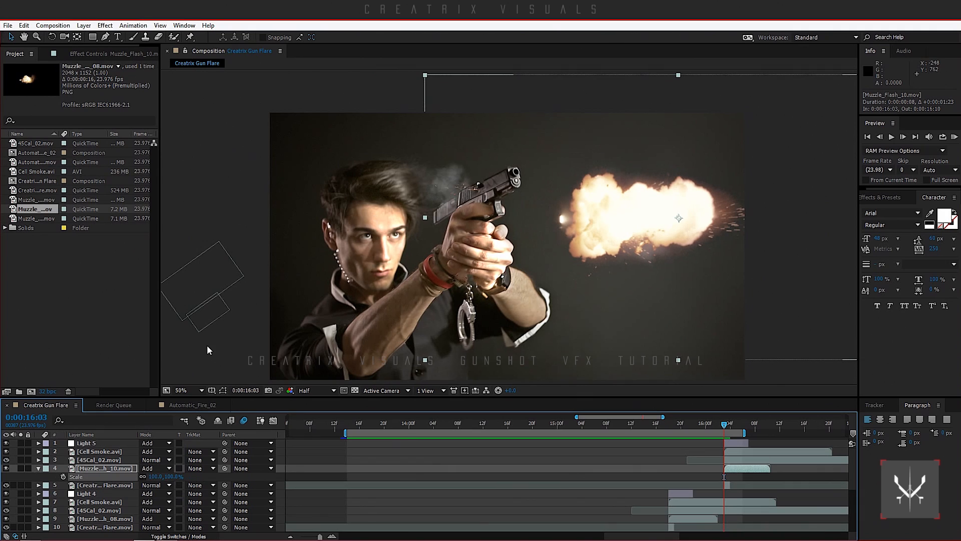
{"action": "left_click", "coordinate": [155, 476]}
{"action": "type", "text": "90"}
{"action": "key", "text": "Return"}
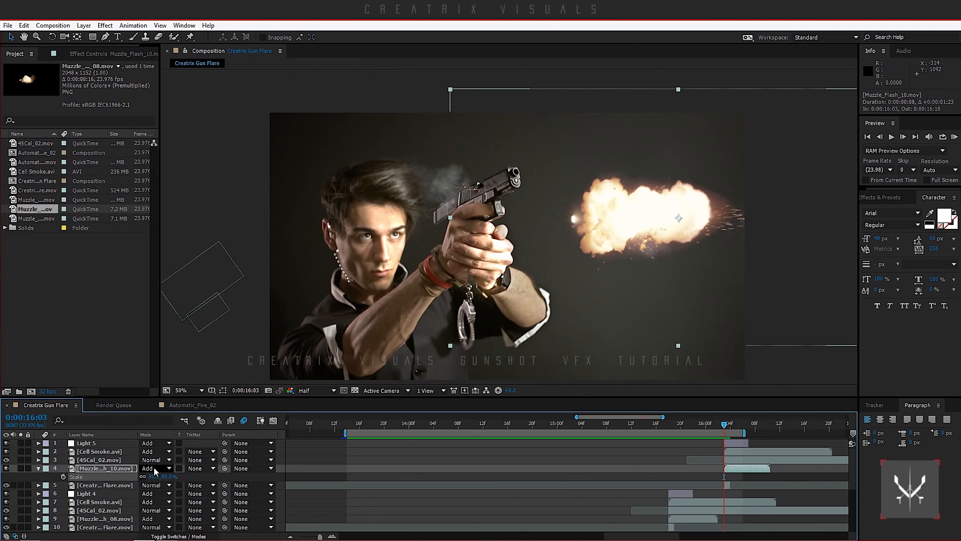
{"action": "left_click_drag", "start_coordinate": [647, 234], "coordinate": [597, 180]}
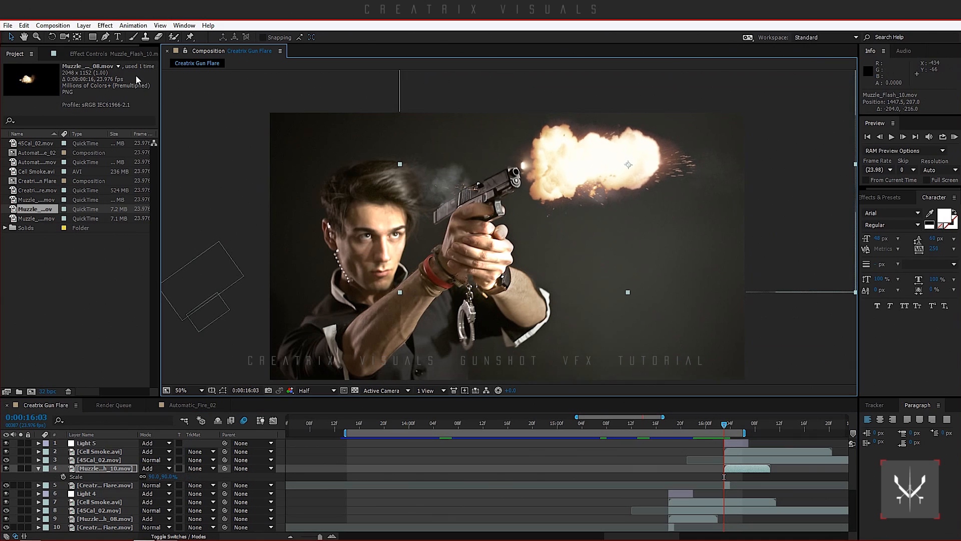
- Rotate the new muzzle flash about -19.3° to follow the barrel's angle and move it closer to the muzzle
{"action": "left_click", "coordinate": [51, 37]}
{"action": "left_click_drag", "start_coordinate": [531, 165], "coordinate": [552, 196]}
{"action": "left_click", "coordinate": [11, 37]}
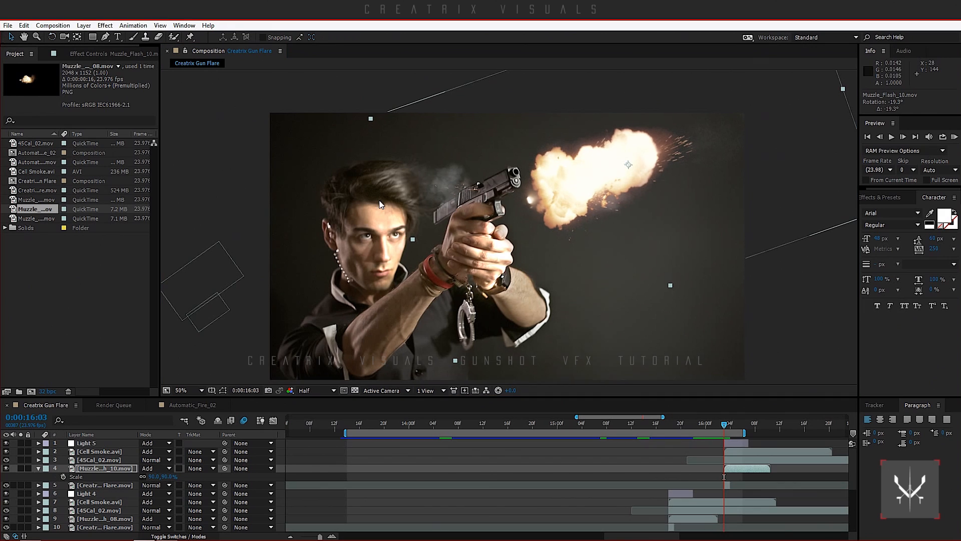
{"action": "left_click_drag", "start_coordinate": [560, 219], "coordinate": [547, 190]}
- Set the new muzzle flash's scale to 85% and move it about 27 px closer to the muzzle
{"action": "scroll", "coordinate": [547, 194], "scroll_direction": "up", "scroll_amount": 2}
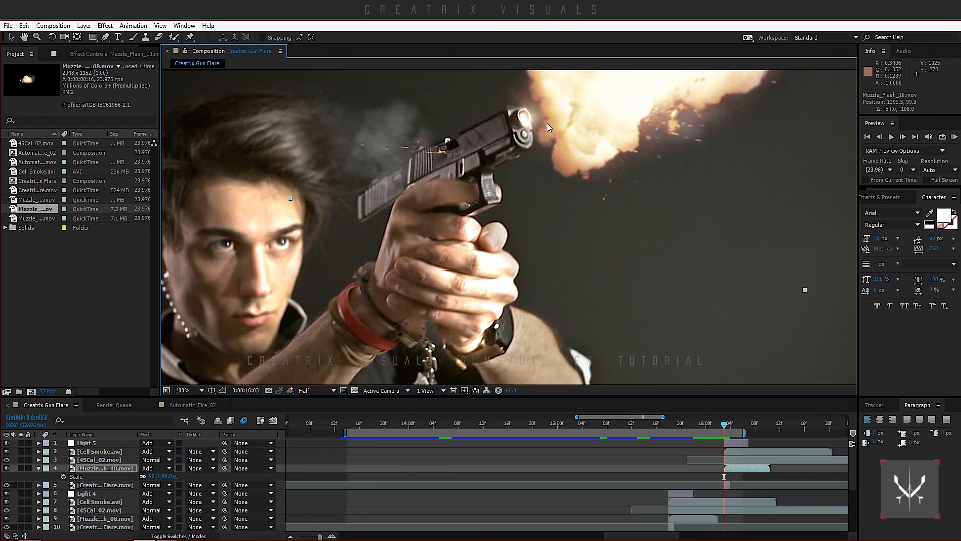
{"action": "left_click", "coordinate": [154, 476]}
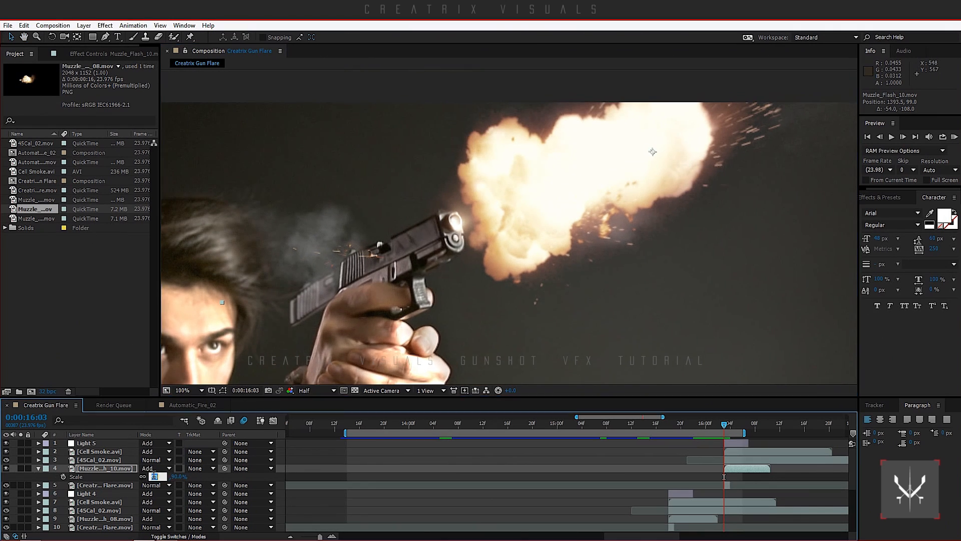
{"action": "type", "text": "85"}
{"action": "key", "text": "Return"}
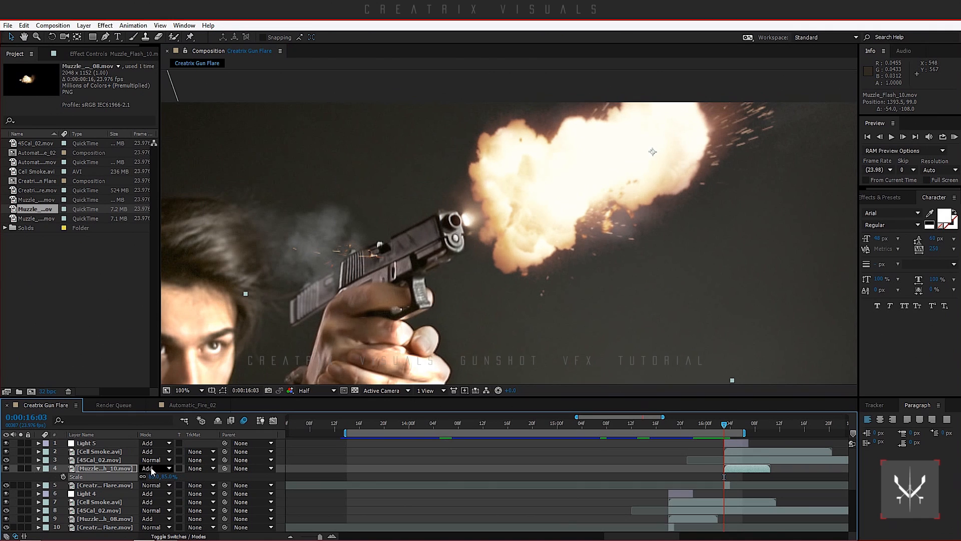
{"action": "left_click_drag", "start_coordinate": [548, 212], "coordinate": [536, 211]}
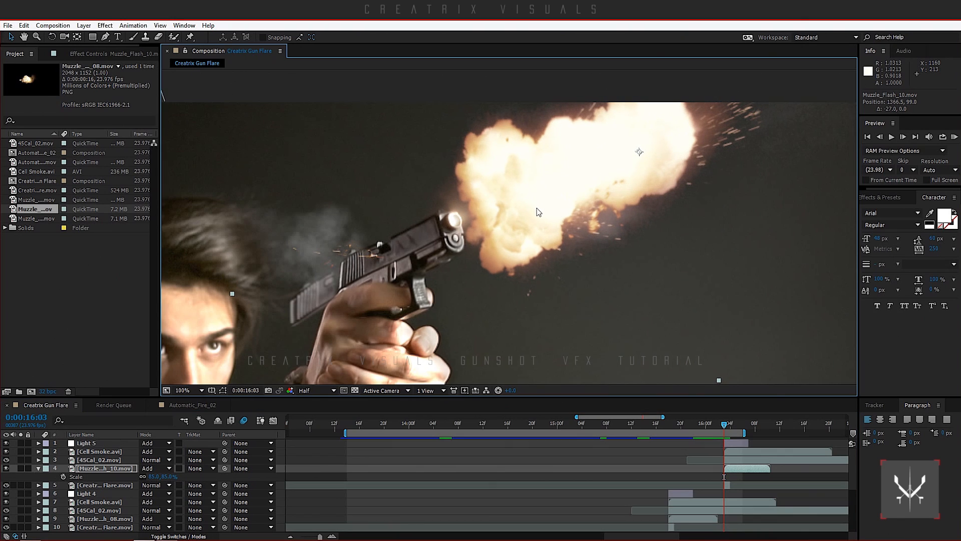
{"action": "key", "text": "comma"}
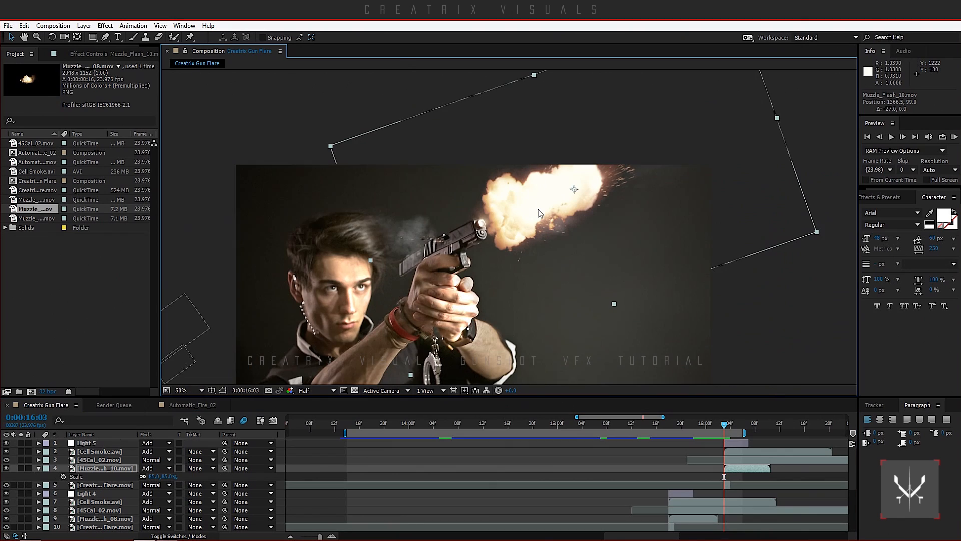
{"action": "left_click", "coordinate": [39, 467]}
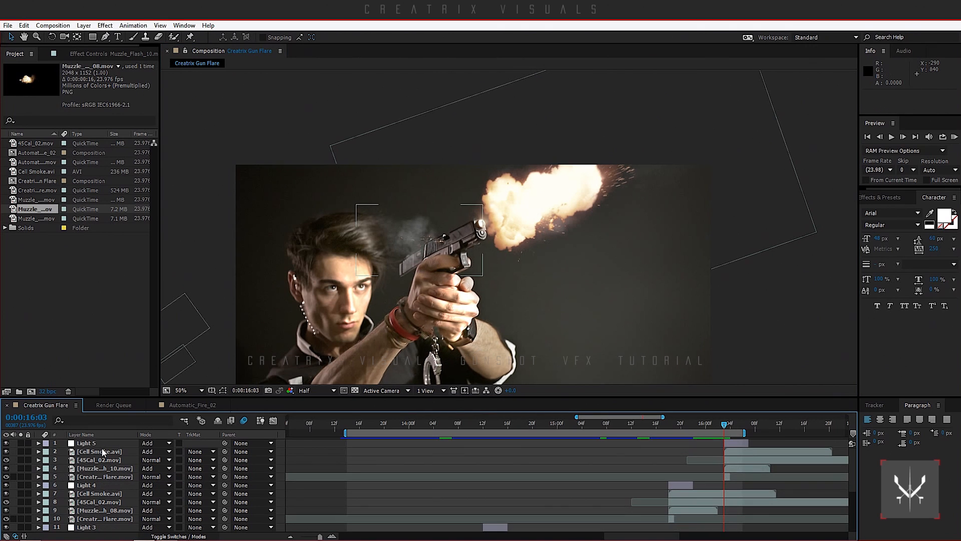
- Move the fourth shot's Cell Smoke.avi layer to about 771, 288 so it sits over the pistol's slide
{"action": "left_click", "coordinate": [103, 452]}
{"action": "key", "text": "period"}
{"action": "left_click_drag", "start_coordinate": [347, 264], "coordinate": [361, 255]}
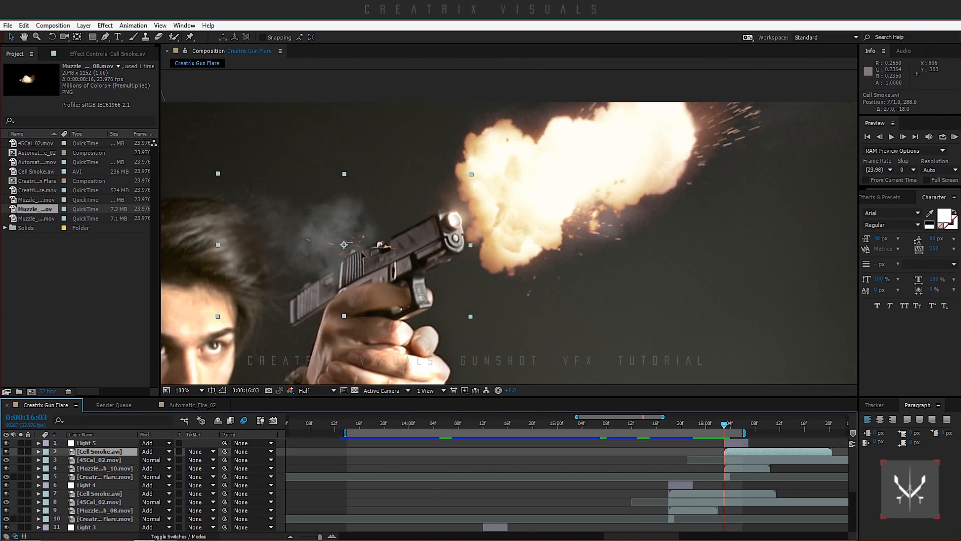
- Slip the fourth shot's 45Cal_02.mov footage about five frames earlier, keeping its position keyframes starting at 0:00:16:03
{"action": "left_click", "coordinate": [735, 461]}
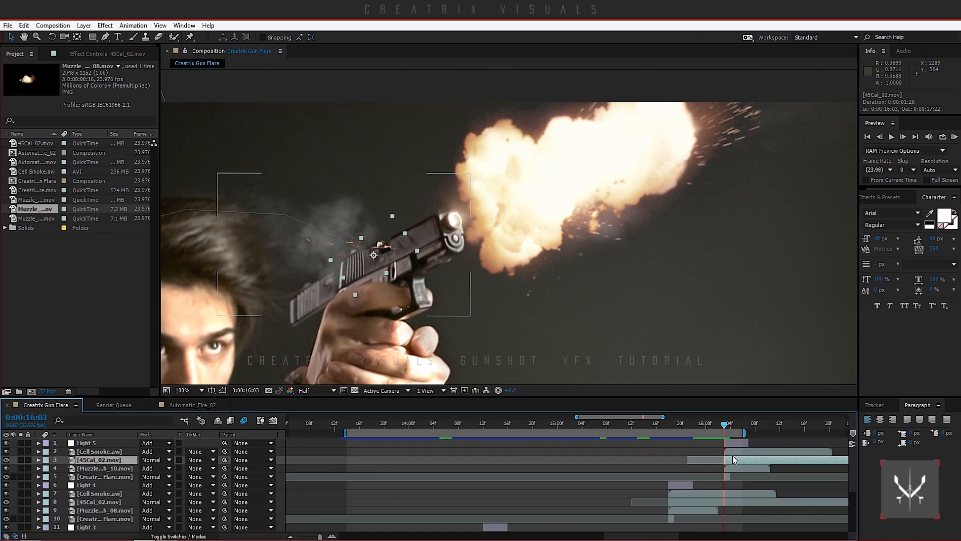
{"action": "key", "text": "p"}
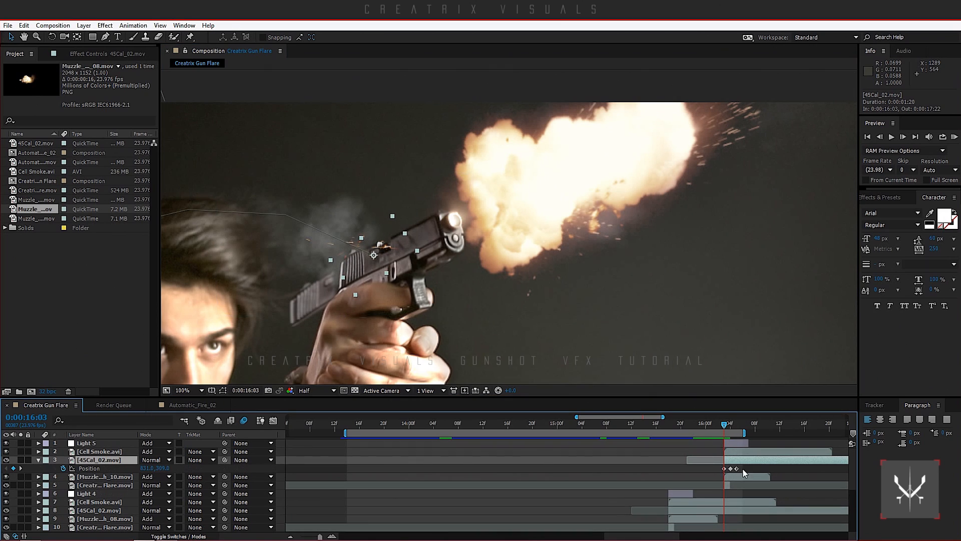
{"action": "left_click", "coordinate": [736, 468]}
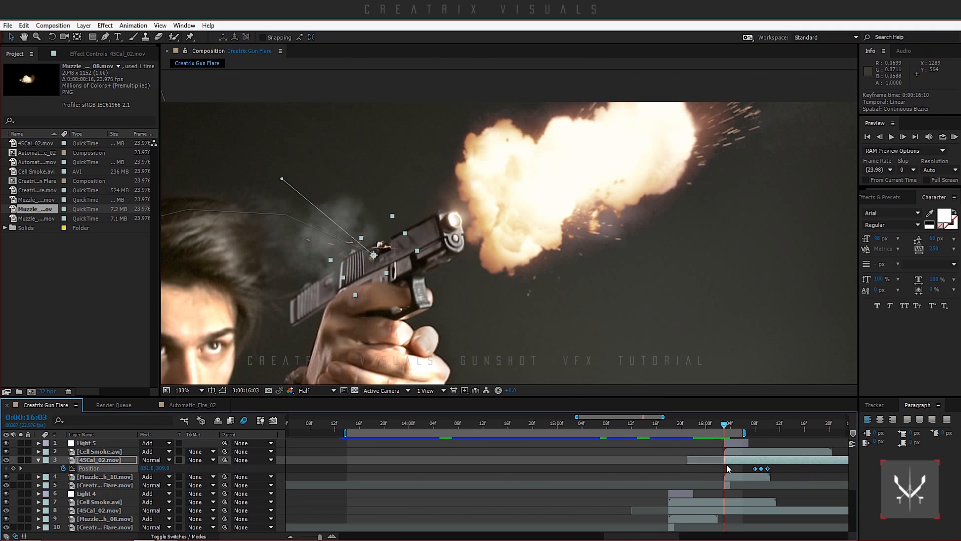
{"action": "left_click_drag", "start_coordinate": [725, 460], "coordinate": [746, 465]}
- Move the shell's first position keyframe to 846, 291 at the ejection port and lower the second point of its motion path
{"action": "left_click_drag", "start_coordinate": [373, 255], "coordinate": [381, 246]}
{"action": "left_click_drag", "start_coordinate": [289, 173], "coordinate": [277, 229]}
{"action": "key", "text": "comma"}
{"action": "key", "text": "comma"}
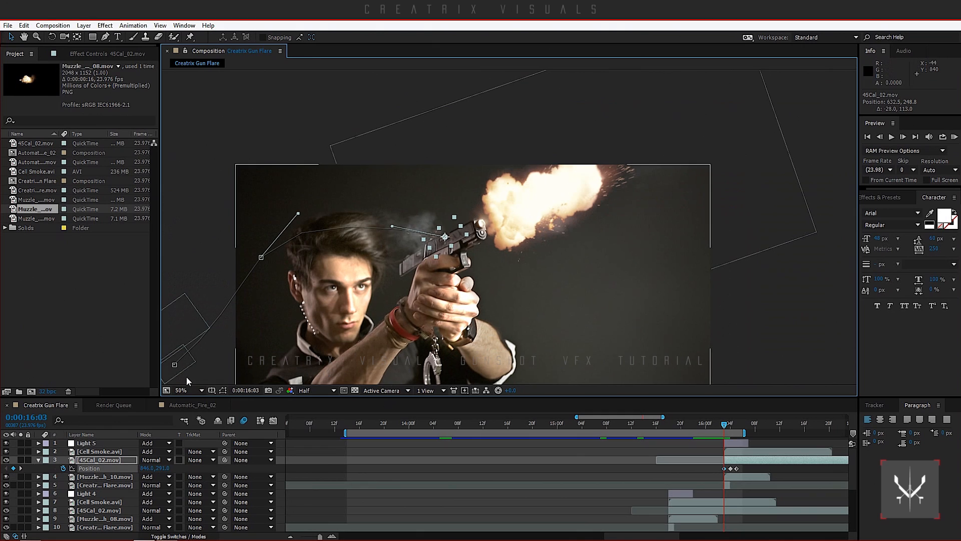
{"action": "left_click_drag", "start_coordinate": [176, 375], "coordinate": [189, 384]}
{"action": "key", "text": "ctrl+z"}
- Move the 45Cal_02.mov shell farther outside the frame at 0:00:16:06 and lower and reshape the middle of its motion path
{"action": "left_click", "coordinate": [746, 460]}
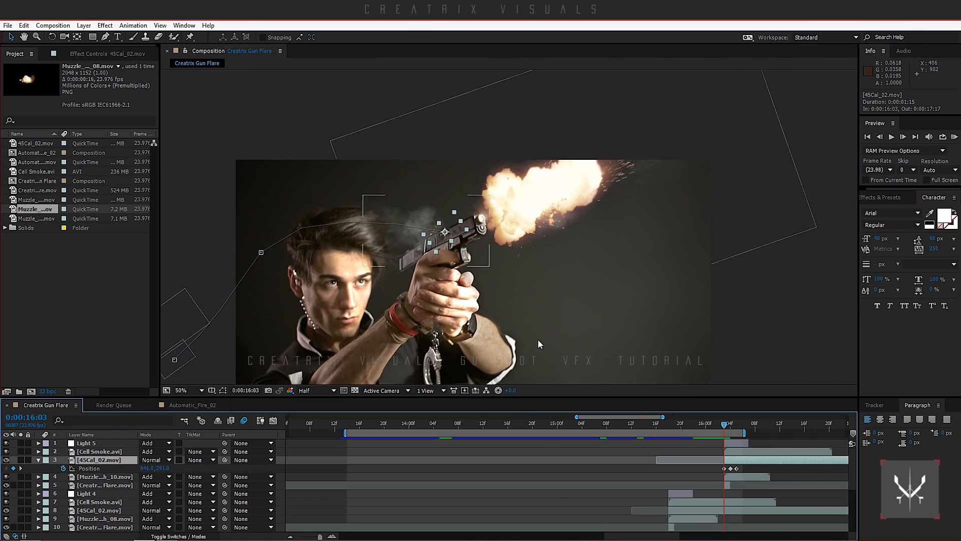
{"action": "left_click_drag", "start_coordinate": [403, 299], "coordinate": [538, 242]}
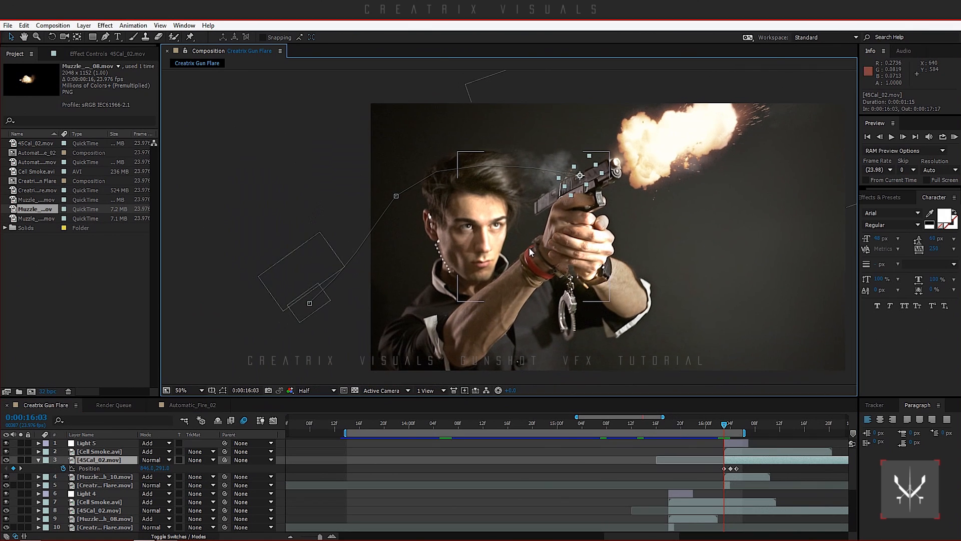
{"action": "key", "text": "Page_Down"}
{"action": "key", "text": "Page_Down"}
{"action": "key", "text": "Page_Down"}
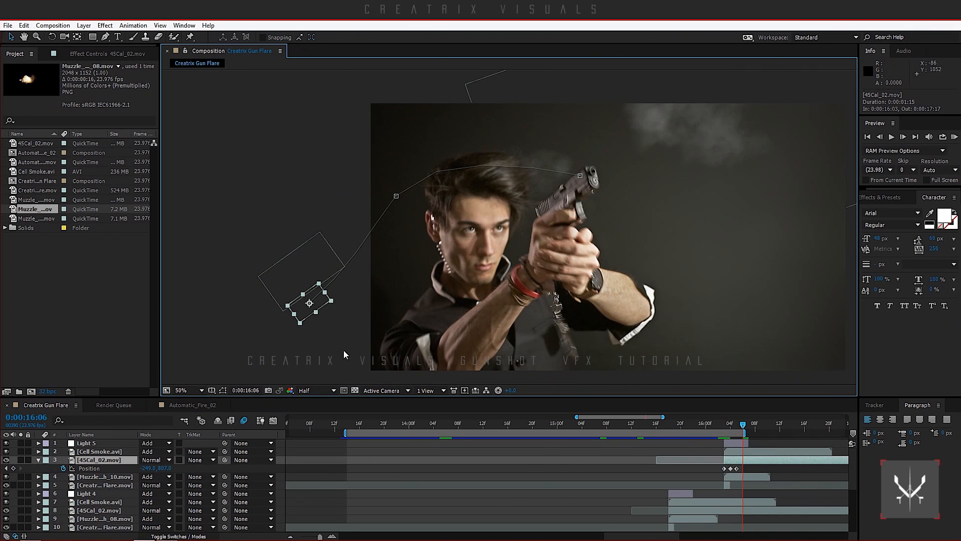
{"action": "left_click_drag", "start_coordinate": [307, 320], "coordinate": [291, 336]}
{"action": "left_click_drag", "start_coordinate": [396, 196], "coordinate": [402, 223]}
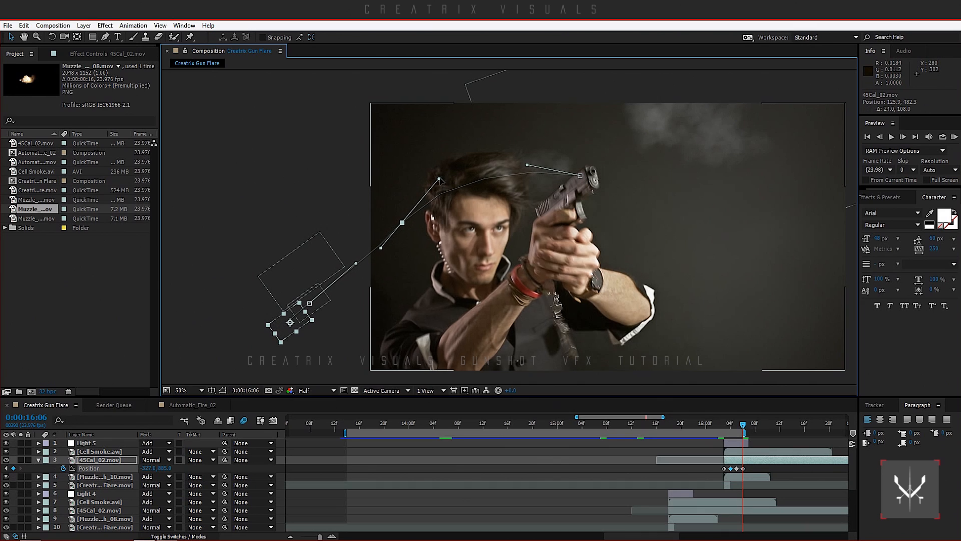
{"action": "left_click_drag", "start_coordinate": [445, 187], "coordinate": [397, 215]}
{"action": "left_click", "coordinate": [45, 463]}
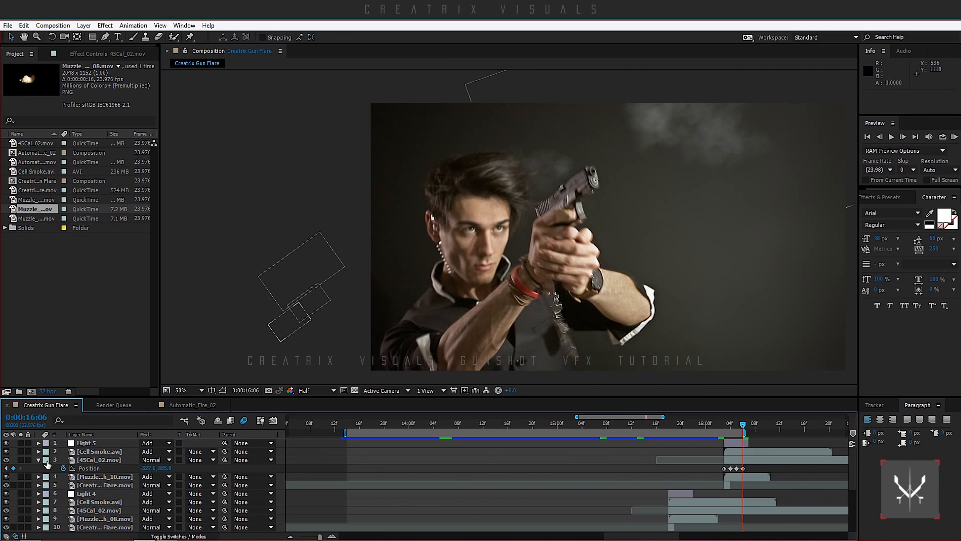
{"action": "left_click", "coordinate": [39, 460]}
- Reshape Light 5's Mask 2 at 0:00:16:03 by shifting its points slightly up and right to fit the gripping hands
{"action": "left_click", "coordinate": [97, 444]}
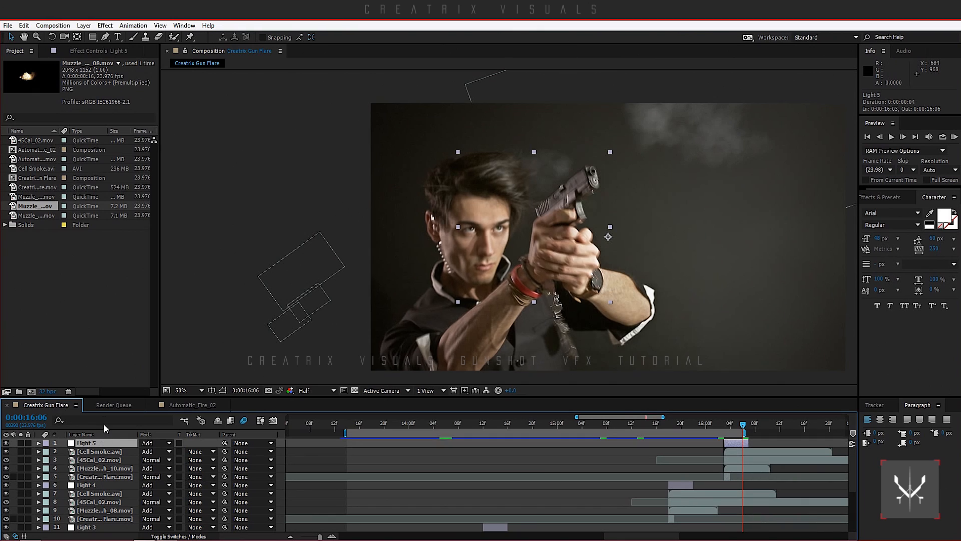
{"action": "key", "text": "Page_Up"}
{"action": "key", "text": "Page_Up"}
{"action": "key", "text": "Page_Up"}
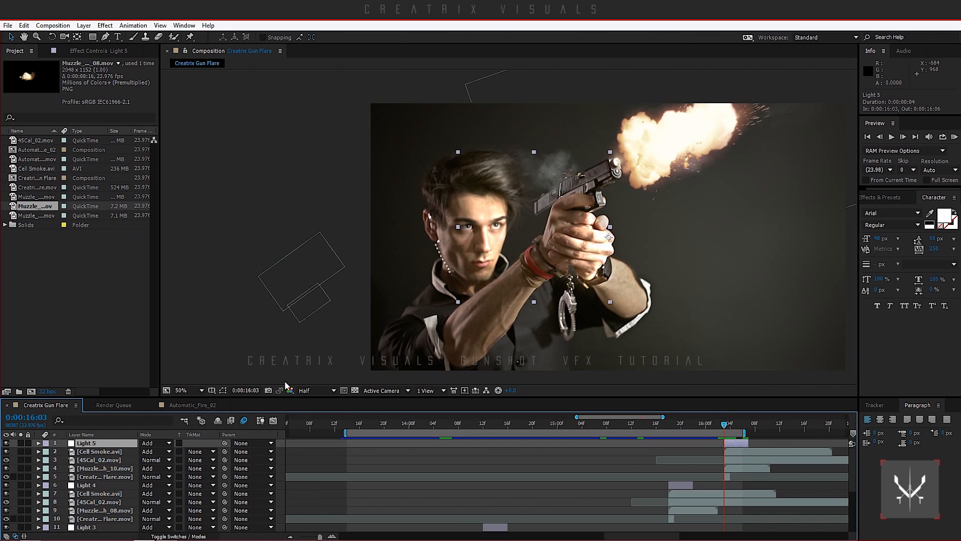
{"action": "left_click", "coordinate": [223, 391]}
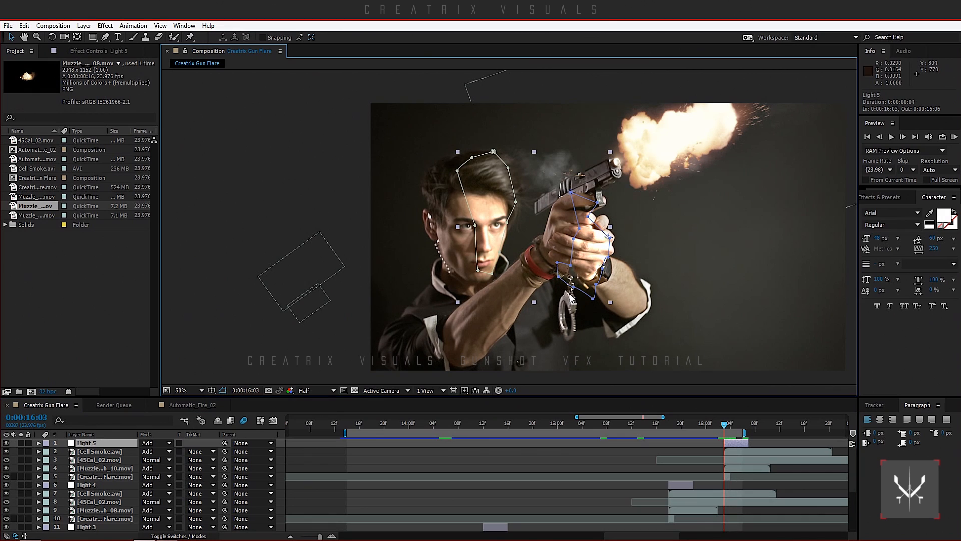
{"action": "scroll", "coordinate": [552, 251], "scroll_direction": "up", "scroll_amount": 1}
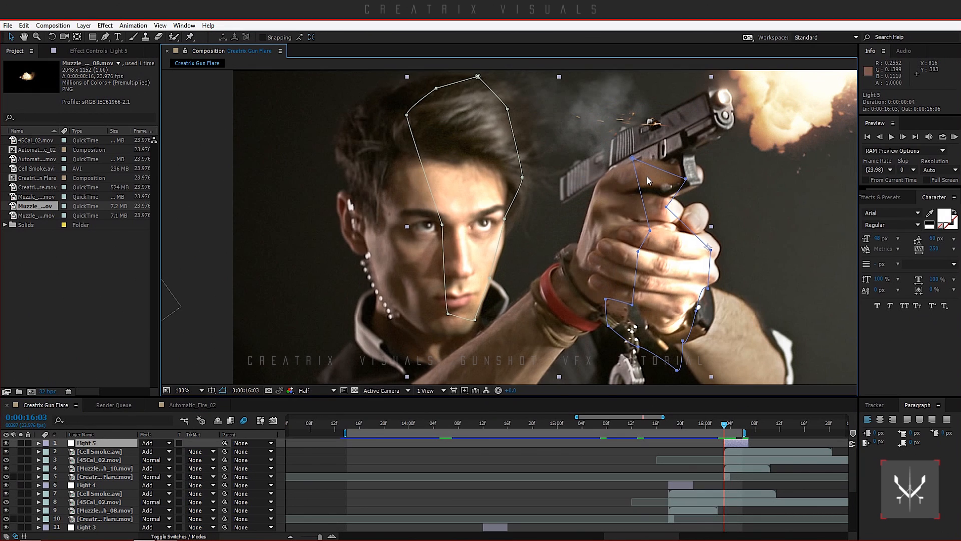
{"action": "scroll", "coordinate": [651, 187], "scroll_direction": "down", "scroll_amount": 2}
{"action": "left_click", "coordinate": [572, 193]}
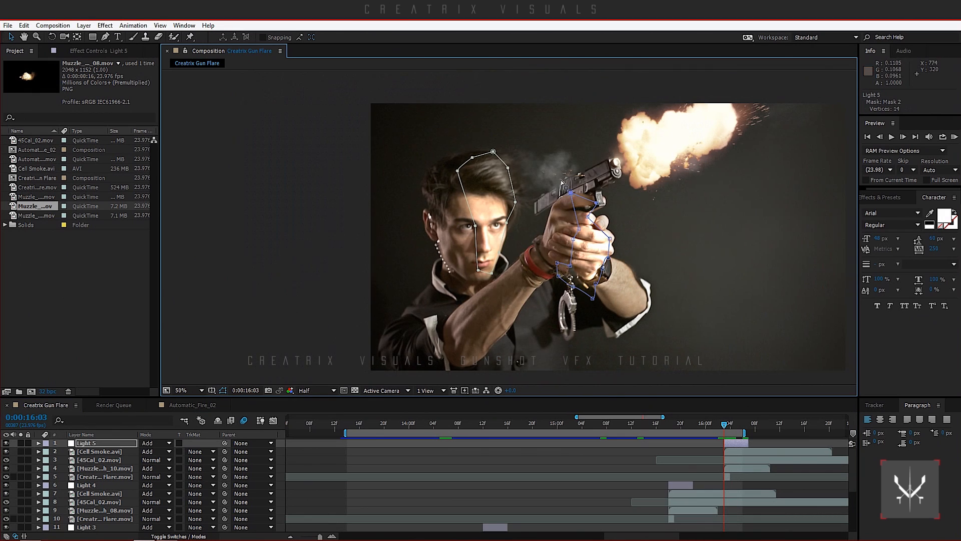
{"action": "left_click_drag", "start_coordinate": [559, 180], "coordinate": [654, 379]}
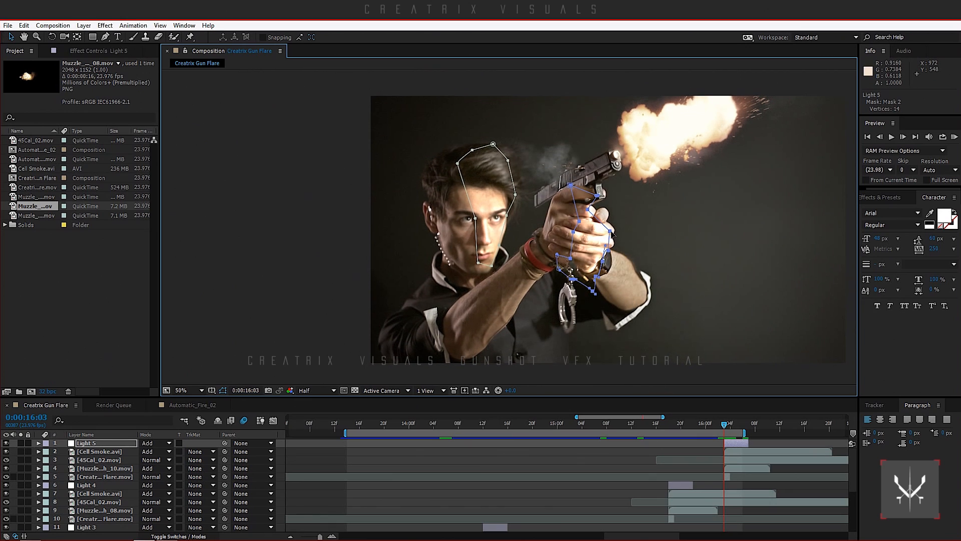
{"action": "left_click_drag", "start_coordinate": [610, 232], "coordinate": [617, 225]}
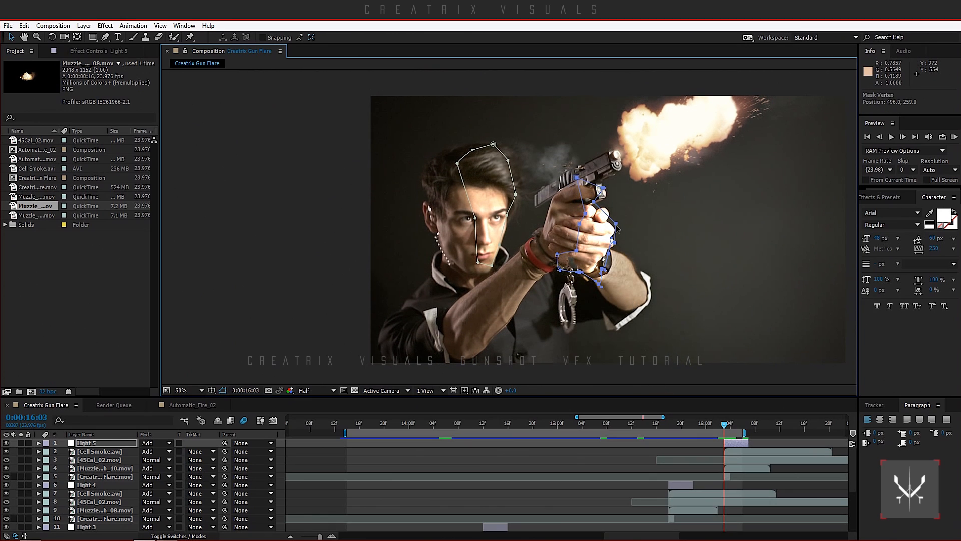
{"action": "left_click", "coordinate": [223, 390]}
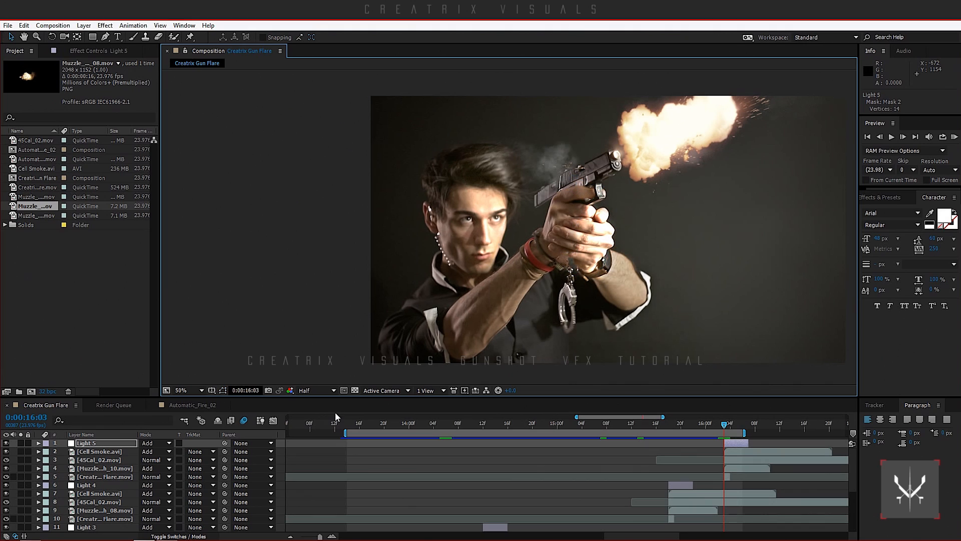
- Extend the end of the work area to 0:00:16:16 and play a RAM preview of the gunshots
{"action": "left_click", "coordinate": [290, 536]}
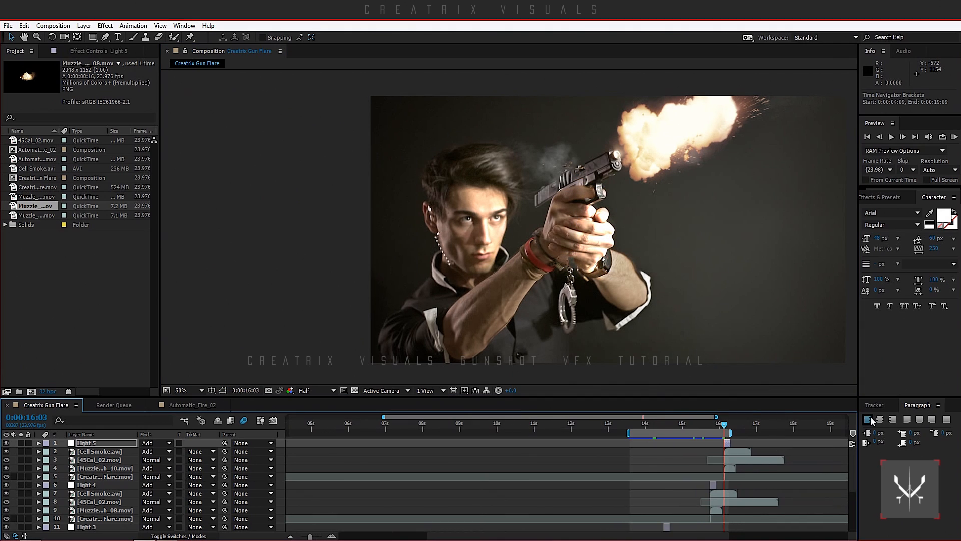
{"action": "left_click_drag", "start_coordinate": [731, 434], "coordinate": [744, 434]}
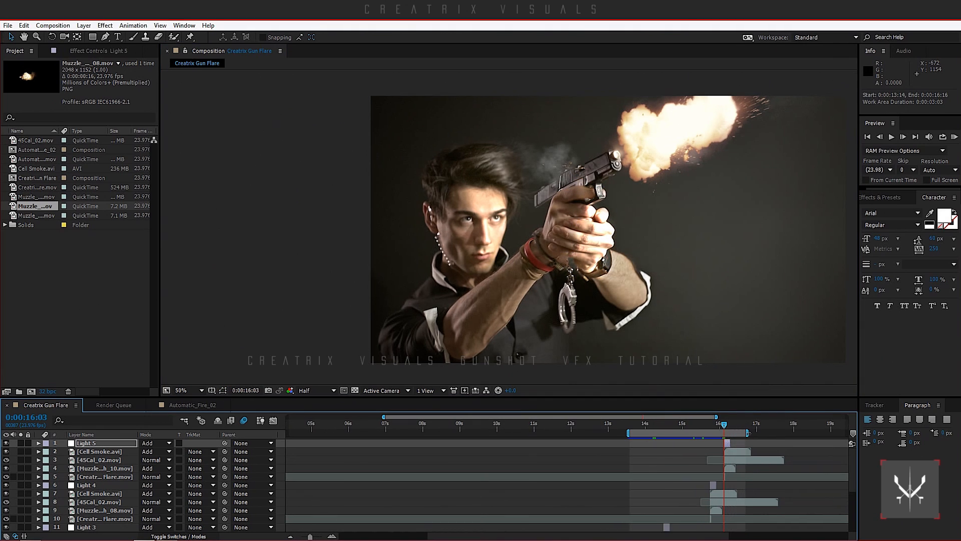
{"action": "left_click", "coordinate": [957, 142]}
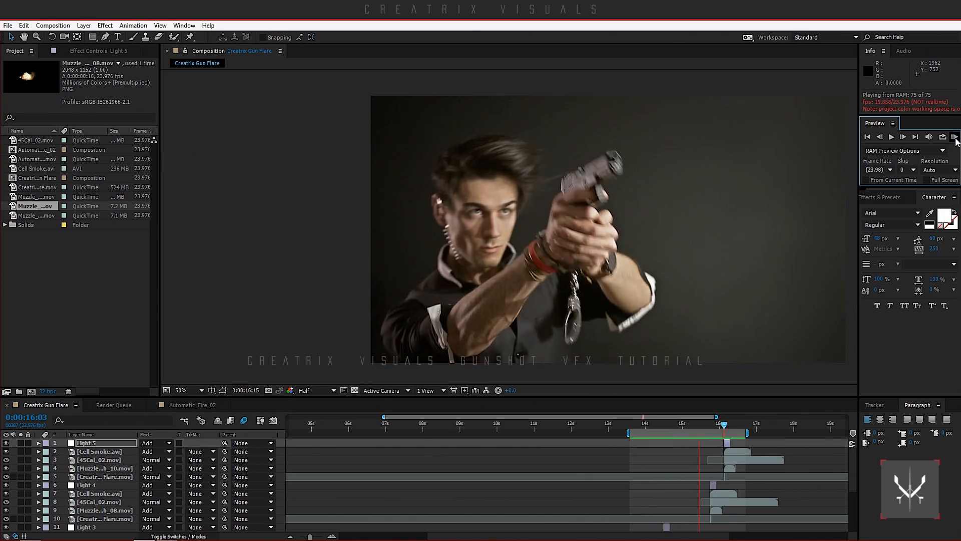
{"action": "left_click", "coordinate": [956, 141]}
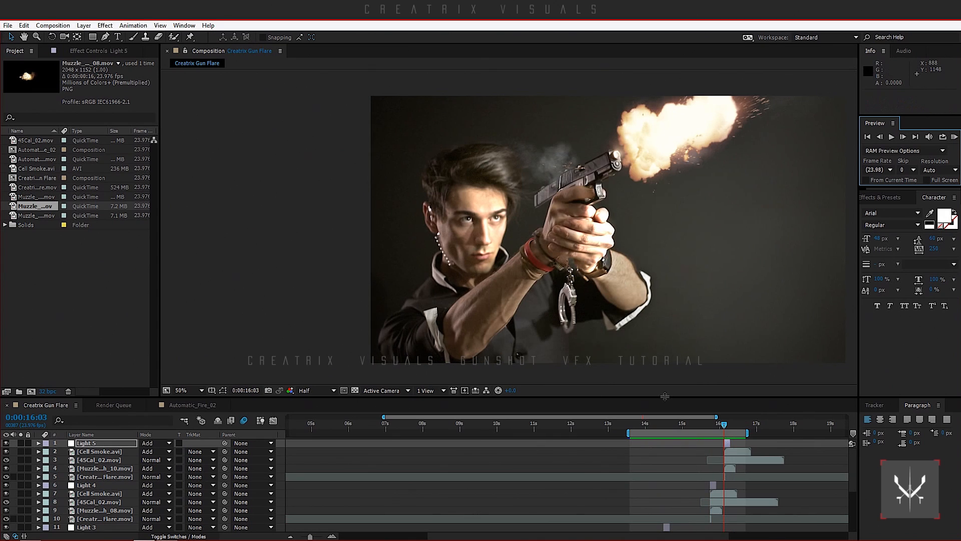
- Move the fourth shot's Creatrix Gun Flare.mov slide patch at 0:00:16:03 to about 925.5, 552 so it joins the pistol
{"action": "left_click_drag", "start_coordinate": [729, 422], "coordinate": [722, 425]}
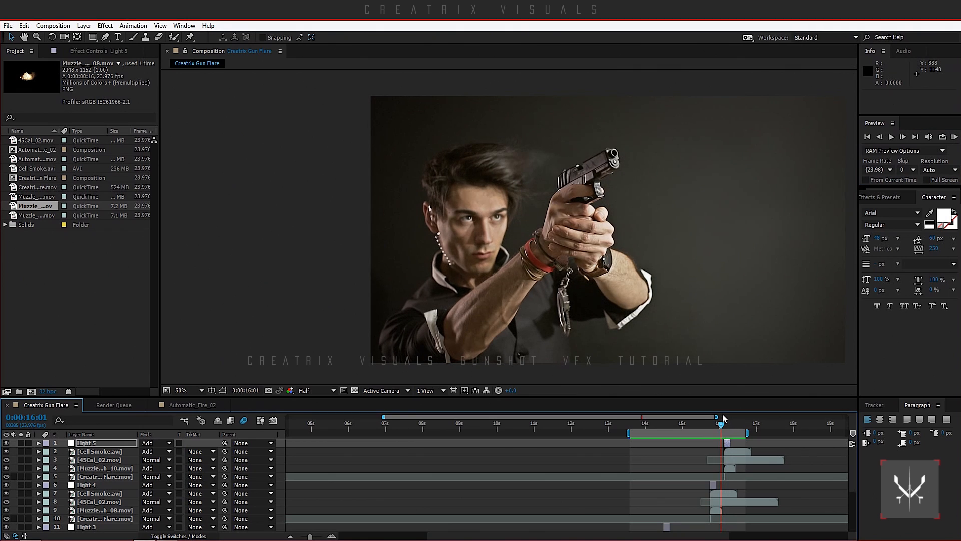
{"action": "key", "text": "Page_Down"}
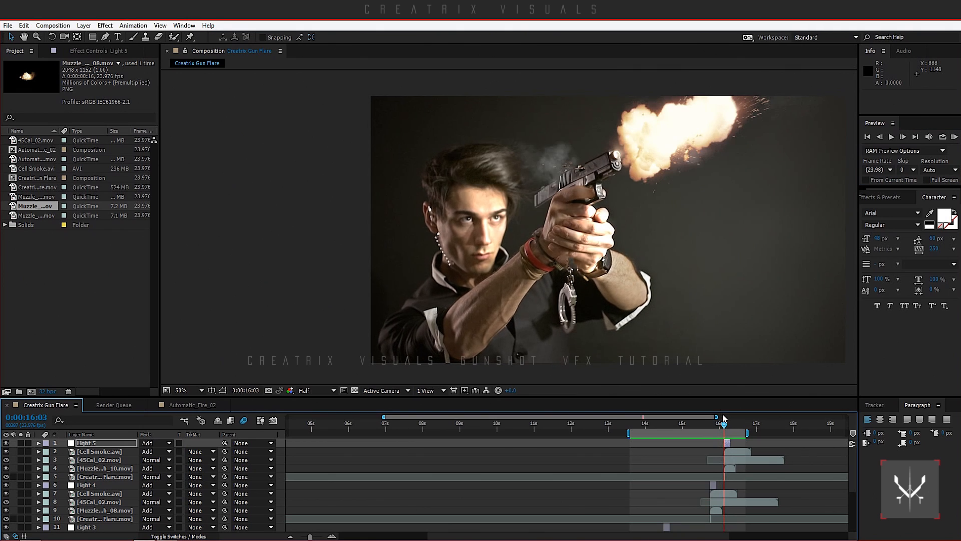
{"action": "key", "text": "slash"}
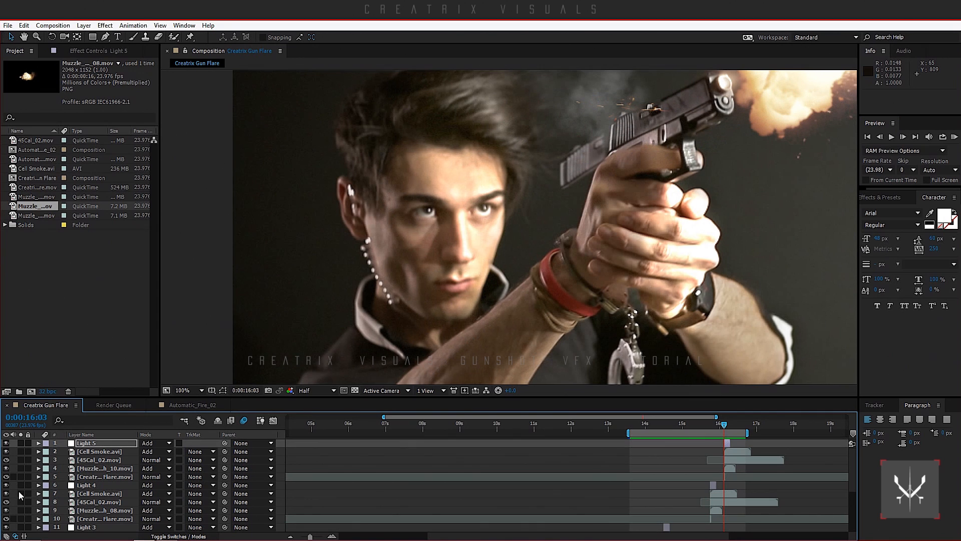
{"action": "left_click", "coordinate": [104, 477]}
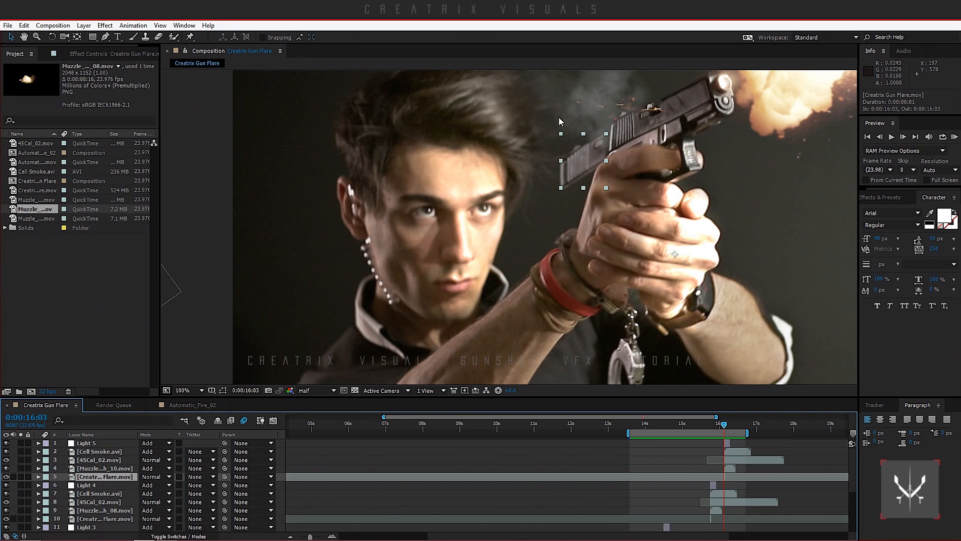
{"action": "scroll", "coordinate": [536, 166], "scroll_direction": "up", "scroll_amount": 1}
{"action": "key", "text": "space"}
{"action": "left_click_drag", "start_coordinate": [434, 265], "coordinate": [364, 298]}
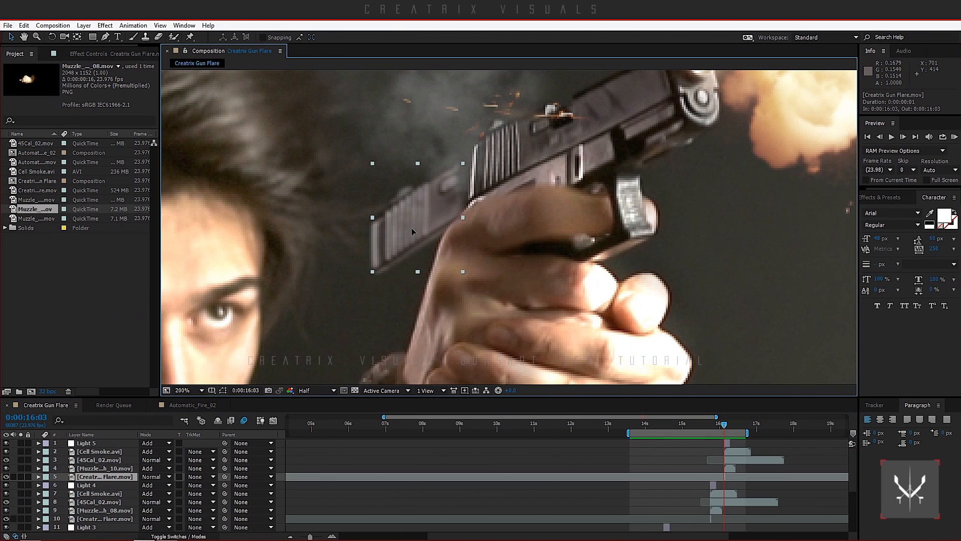
{"action": "left_click_drag", "start_coordinate": [410, 235], "coordinate": [443, 203]}
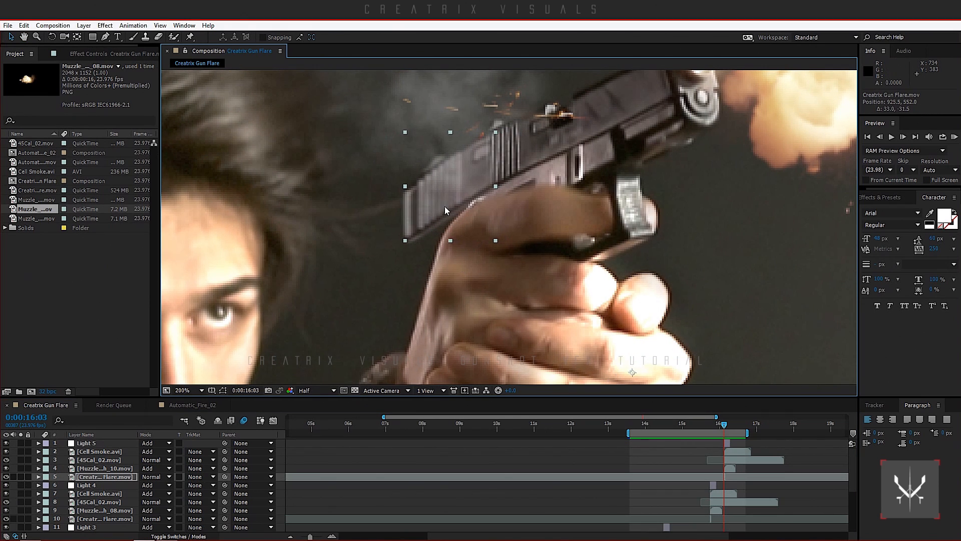
{"action": "scroll", "coordinate": [444, 208], "scroll_direction": "down", "scroll_amount": 3}
{"action": "left_click", "coordinate": [199, 341]}
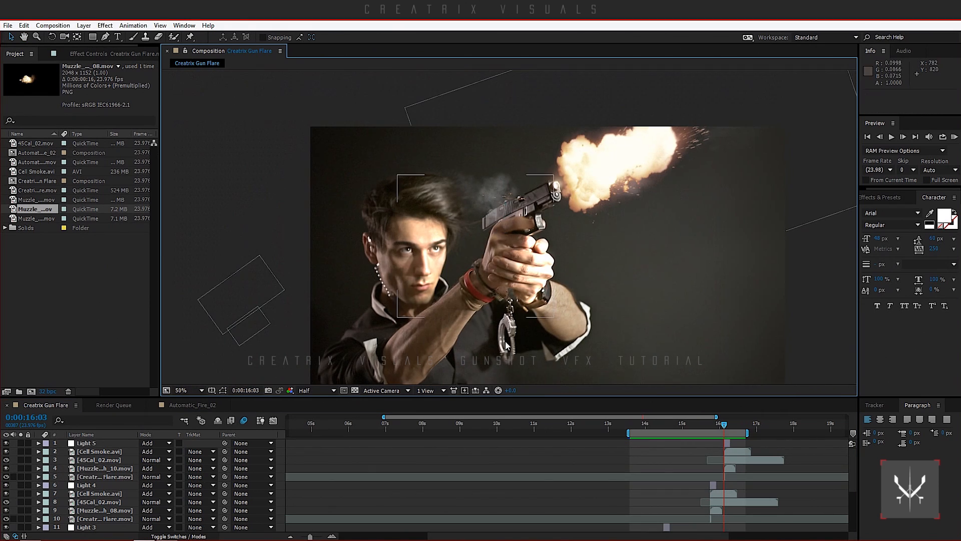
- Extend the end of the work area to 0:00:22:03 and set the current time to the fifth shot's frame, 0:00:17:12
{"action": "left_click_drag", "start_coordinate": [708, 465], "coordinate": [552, 459]}
{"action": "left_click_drag", "start_coordinate": [592, 434], "coordinate": [688, 433]}
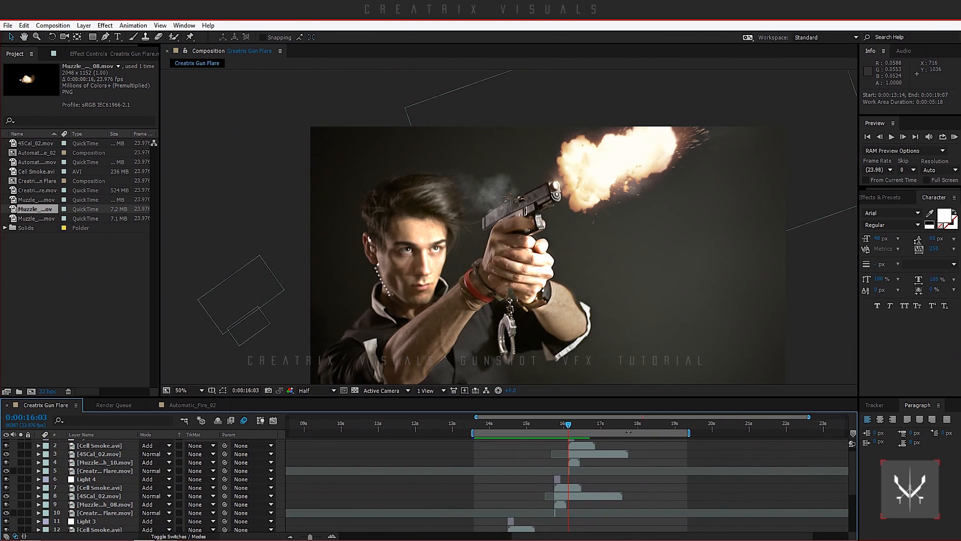
{"action": "left_click_drag", "start_coordinate": [568, 423], "coordinate": [618, 430]}
{"action": "scroll", "coordinate": [524, 266], "scroll_direction": "up", "scroll_amount": 2}
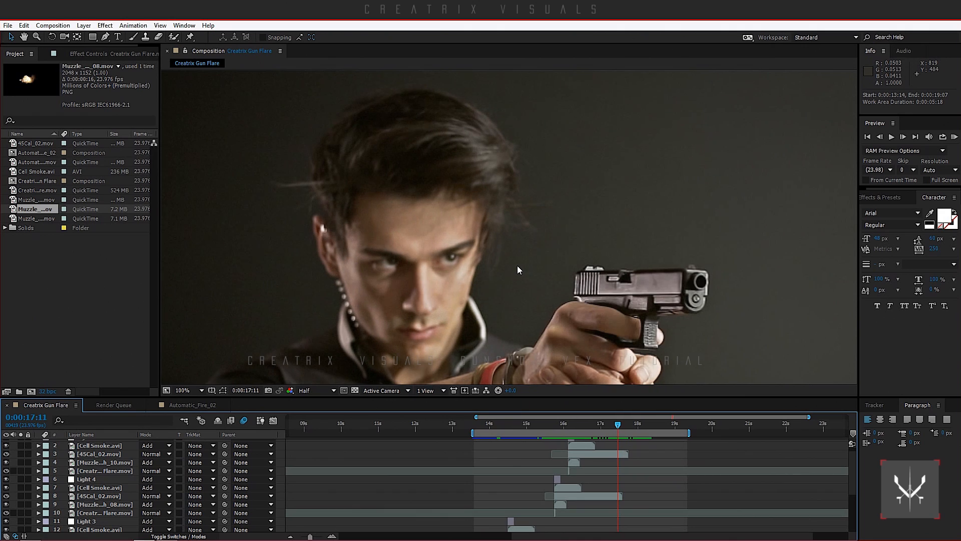
{"action": "key", "text": "Page_Down"}
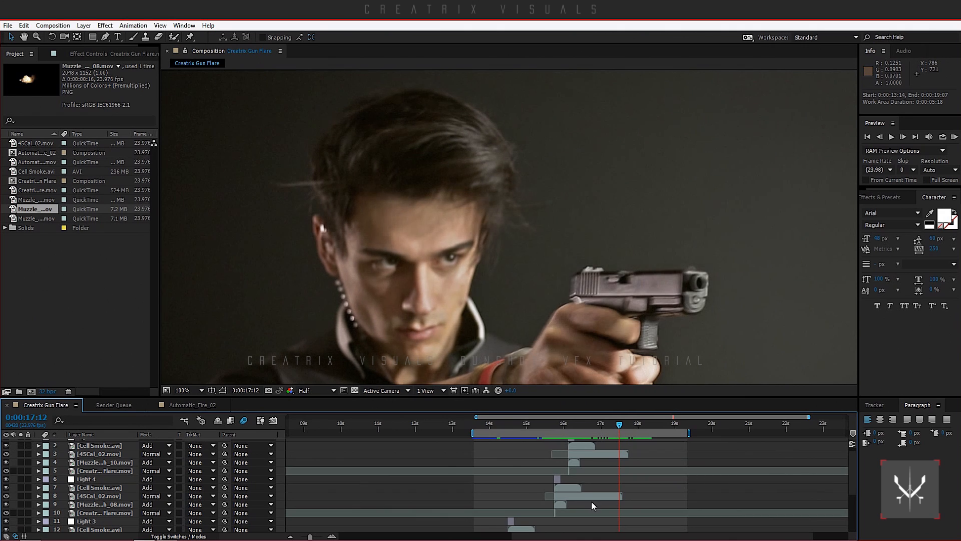
{"action": "left_click_drag", "start_coordinate": [663, 473], "coordinate": [514, 498]}
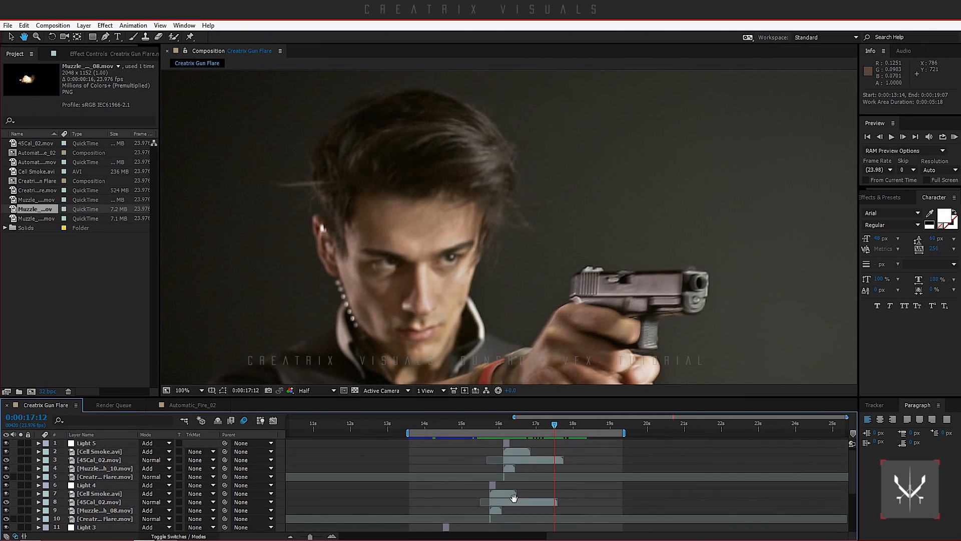
{"action": "left_click_drag", "start_coordinate": [624, 433], "coordinate": [729, 433]}
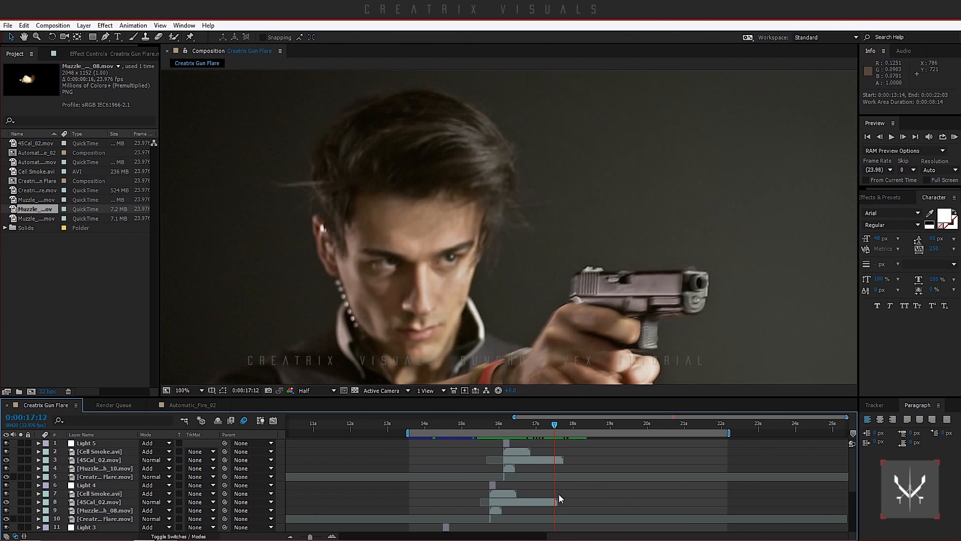
- Split the upper full-length Creatrix Gun Flare.mov layer at 0:00:17:12 and delete the part before the cut
{"action": "scroll", "coordinate": [558, 493], "scroll_direction": "down", "scroll_amount": 5}
{"action": "left_click", "coordinate": [554, 527]}
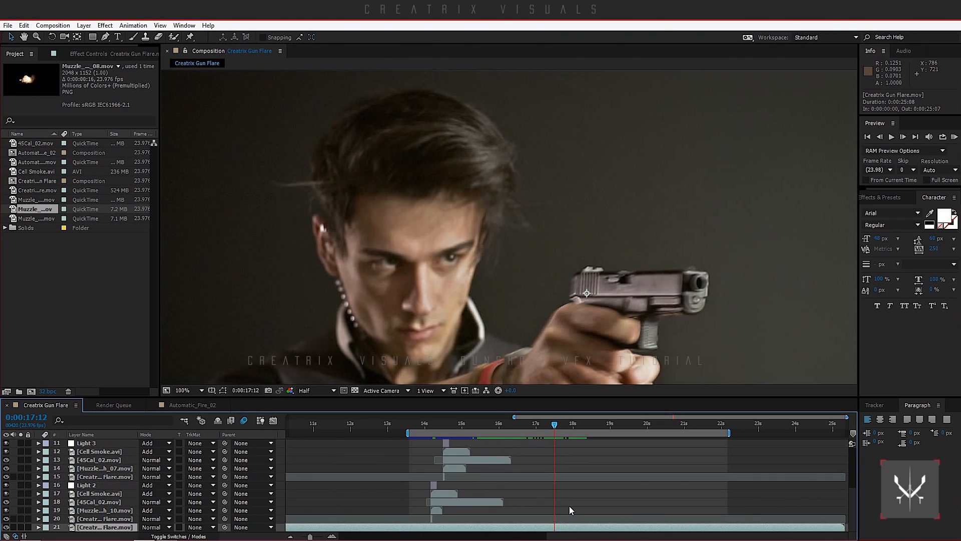
{"action": "scroll", "coordinate": [568, 502], "scroll_direction": "down", "scroll_amount": 1}
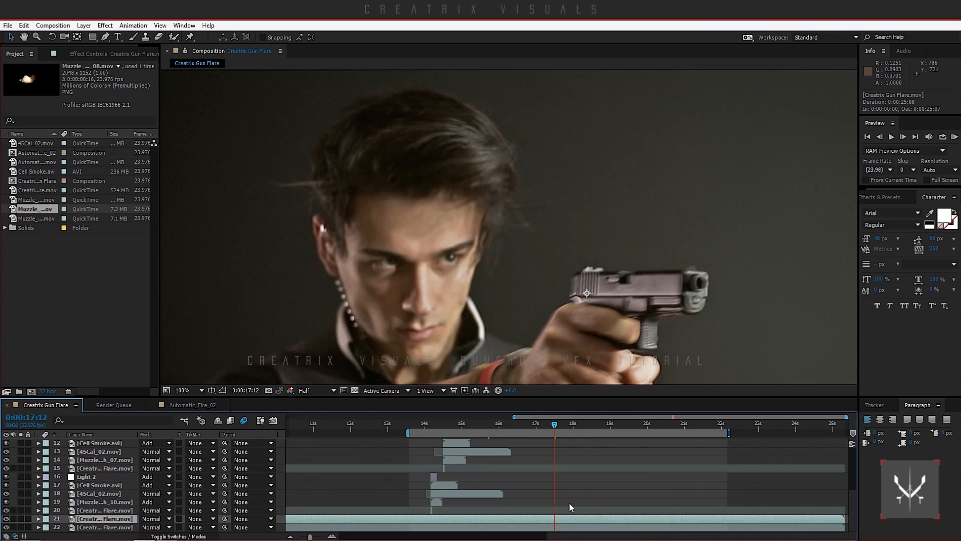
{"action": "key", "text": "ctrl+shift+d"}
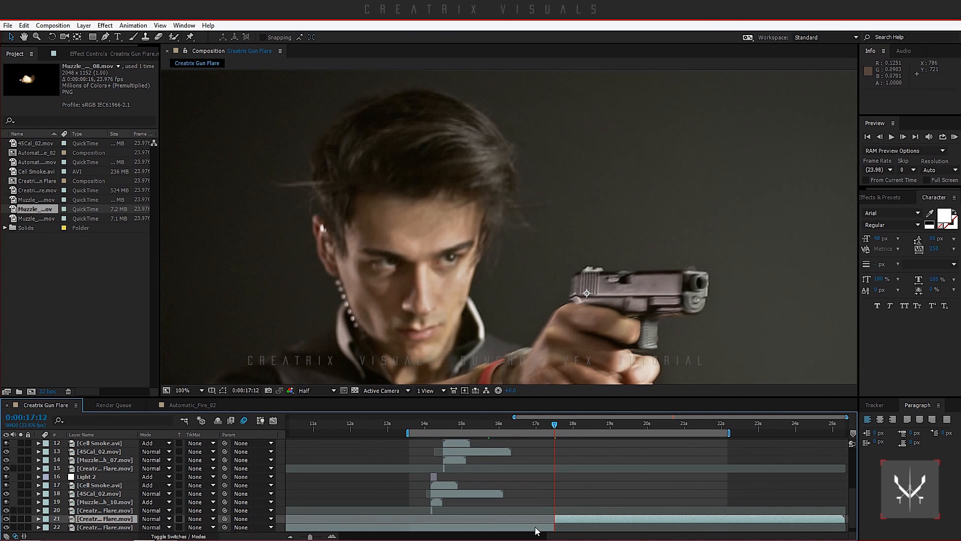
{"action": "left_click", "coordinate": [535, 529]}
{"action": "key", "text": "Delete"}
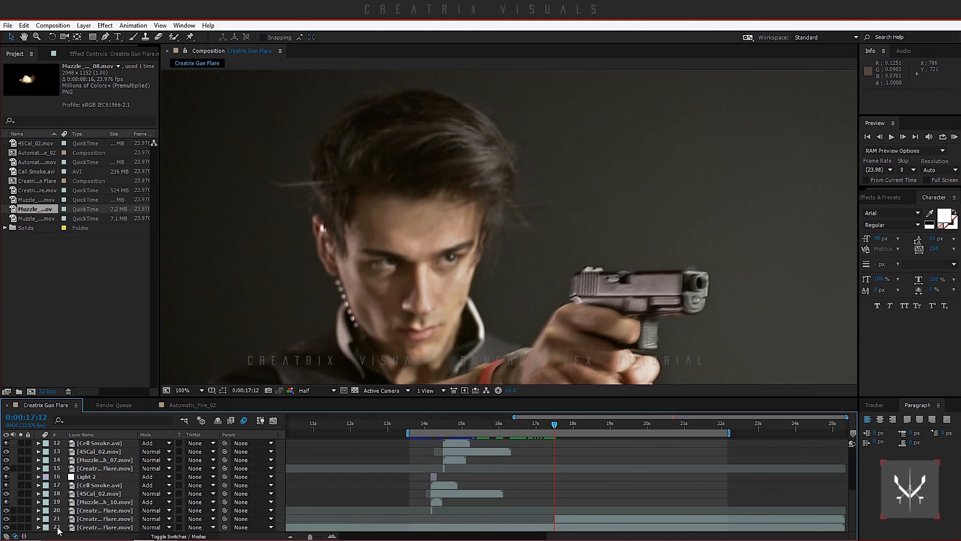
- Move the remaining Creatrix Gun Flare.mov piece to the top of the layer stack and cut it to the single frame 0:00:17:12
{"action": "left_click_drag", "start_coordinate": [92, 519], "coordinate": [112, 441]}
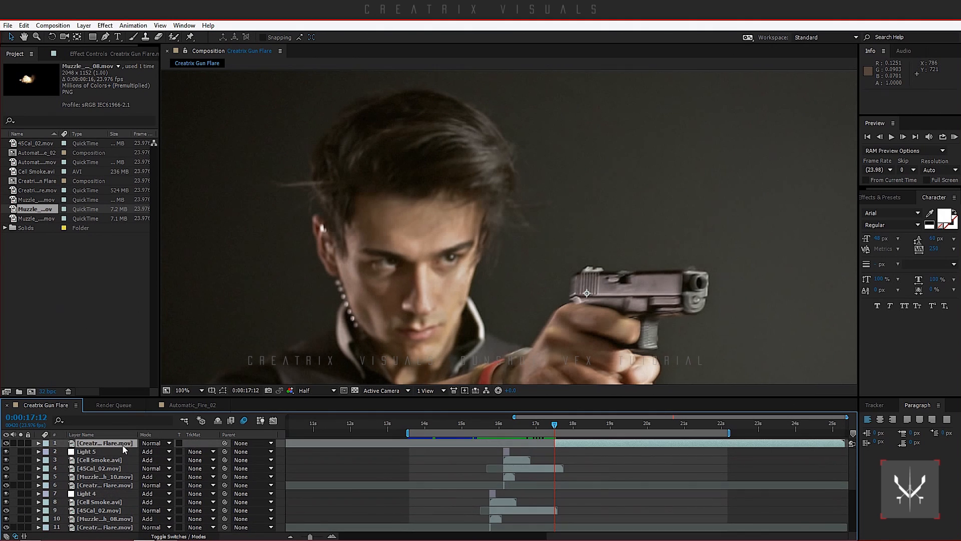
{"action": "key", "text": "Page_Down"}
{"action": "key", "text": "ctrl+shift+d"}
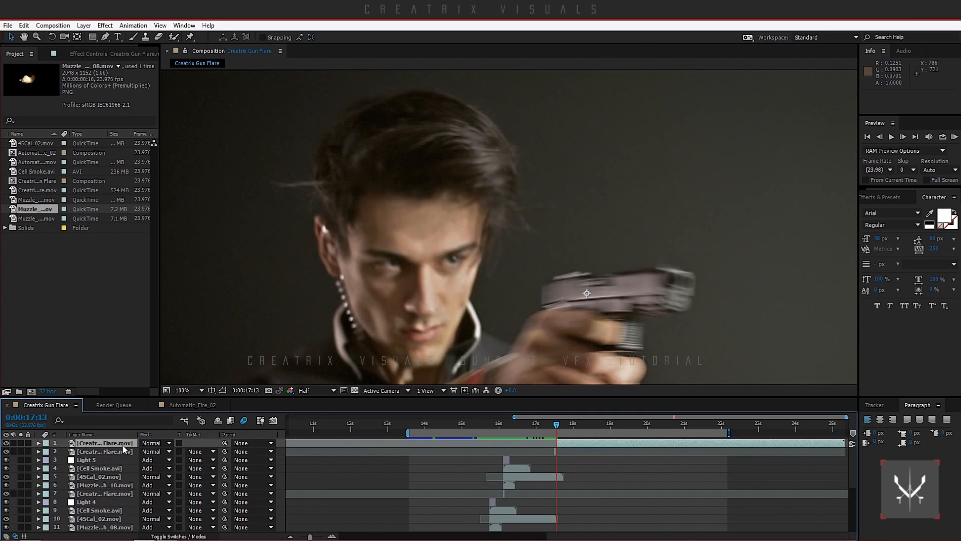
{"action": "key", "text": "Delete"}
{"action": "key", "text": "Page_Up"}
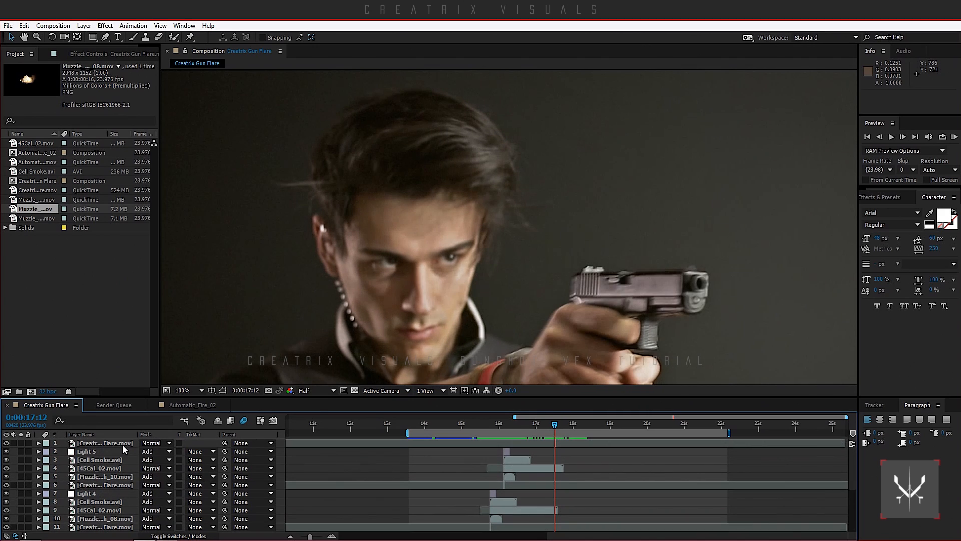
- Draw a closed Pen mask around the rear half of the pistol's slide on the top Creatrix Gun Flare.mov layer
{"action": "left_click", "coordinate": [112, 442]}
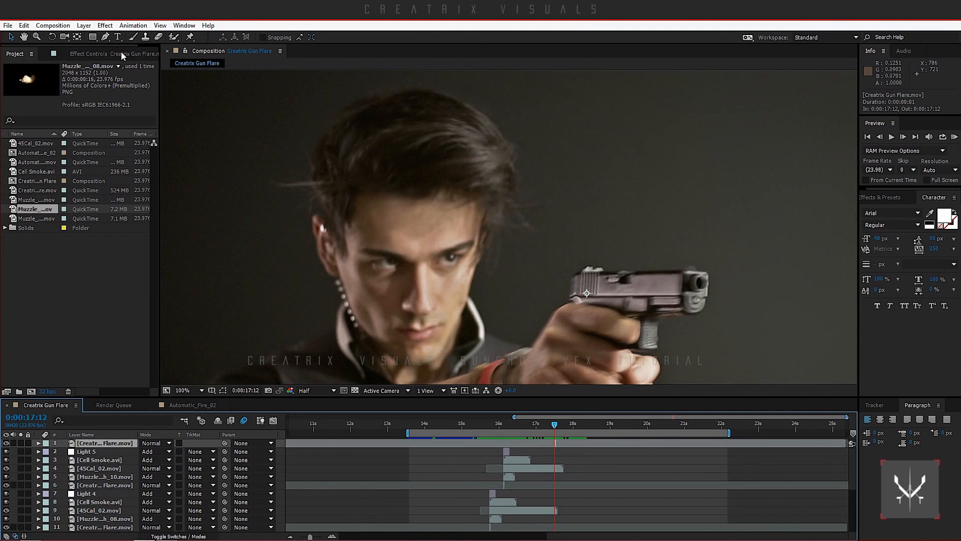
{"action": "left_click", "coordinate": [106, 37]}
{"action": "key", "text": "."}
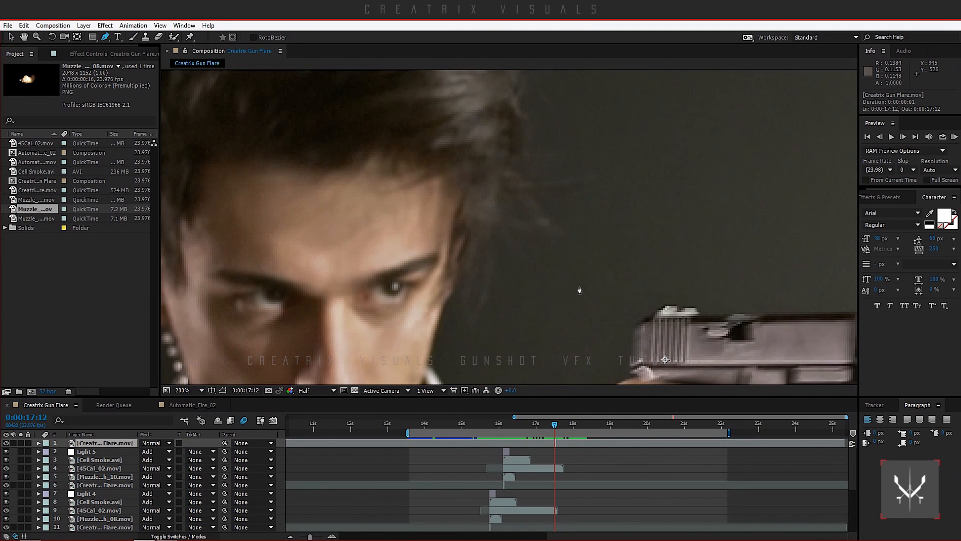
{"action": "left_click_drag", "start_coordinate": [769, 331], "coordinate": [644, 247]}
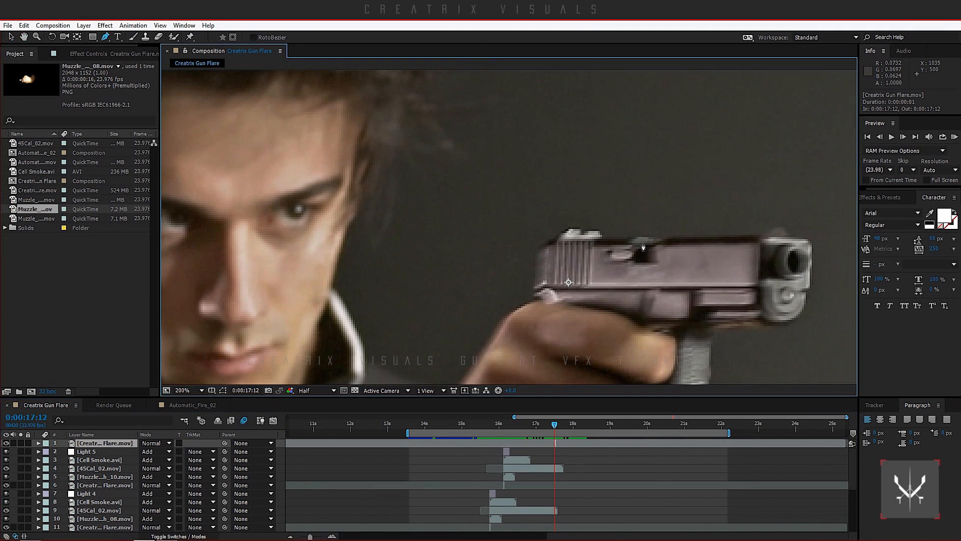
{"action": "left_click", "coordinate": [638, 237]}
{"action": "left_click", "coordinate": [630, 241]}
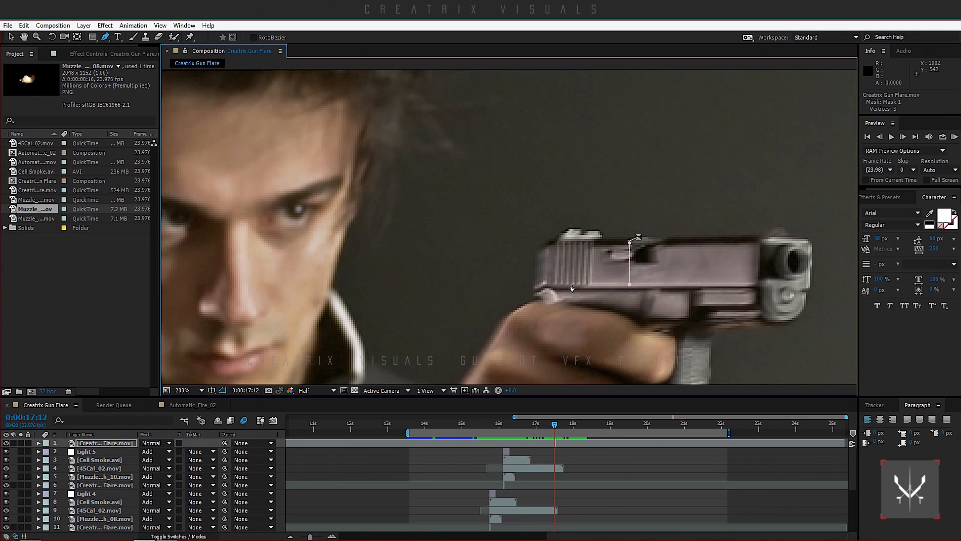
{"action": "left_click", "coordinate": [620, 288]}
{"action": "left_click", "coordinate": [553, 289]}
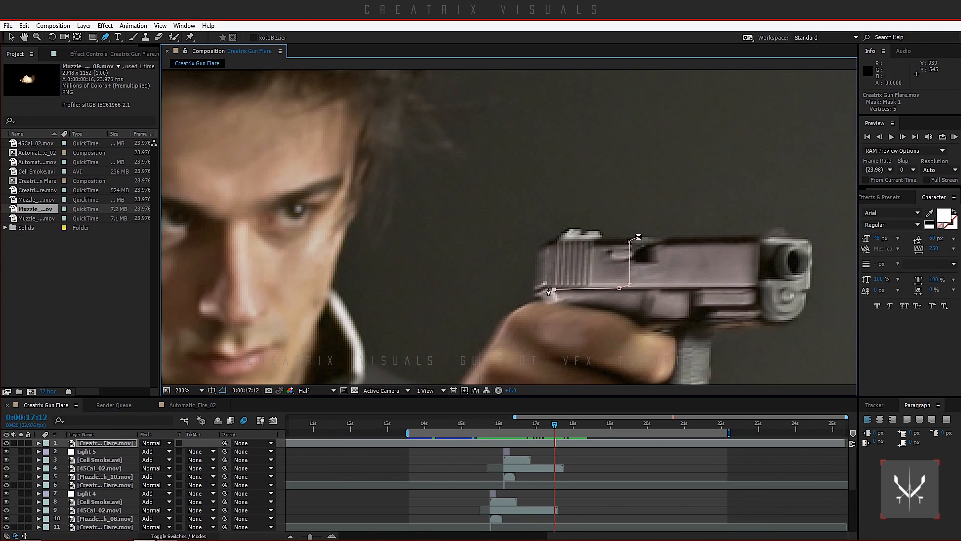
{"action": "left_click", "coordinate": [539, 249]}
{"action": "left_click", "coordinate": [572, 228]}
{"action": "left_click", "coordinate": [638, 238]}
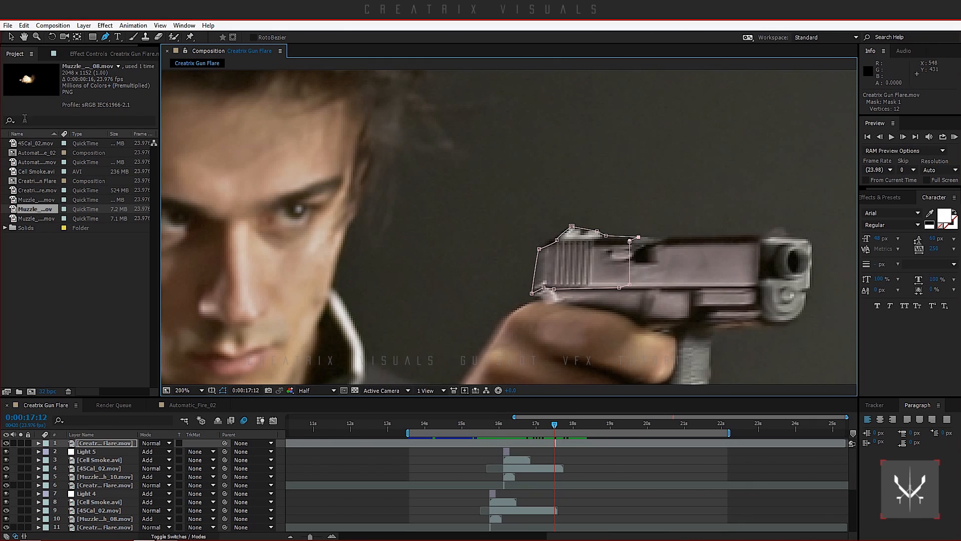
{"action": "left_click", "coordinate": [11, 36]}
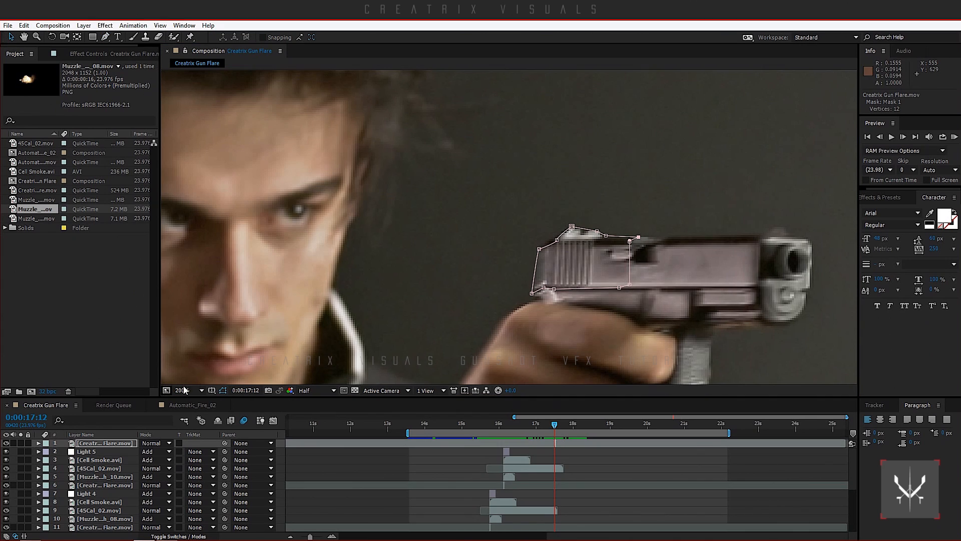
- Shift the masked slide piece backward along the pistol to about 895.5, 541.5
{"action": "left_click", "coordinate": [223, 394]}
{"action": "left_click_drag", "start_coordinate": [567, 252], "coordinate": [524, 256]}
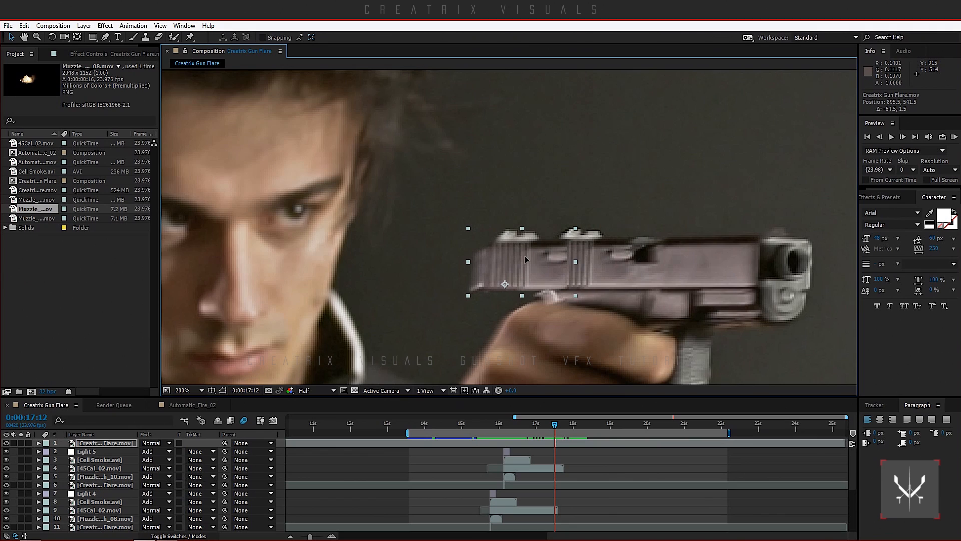
- Copy Directional Blur from the 0:00:16:03 Creatrix Gun Flare.mov patch to the new slide patch and set its Blur Length to 2
{"action": "left_click", "coordinate": [114, 485]}
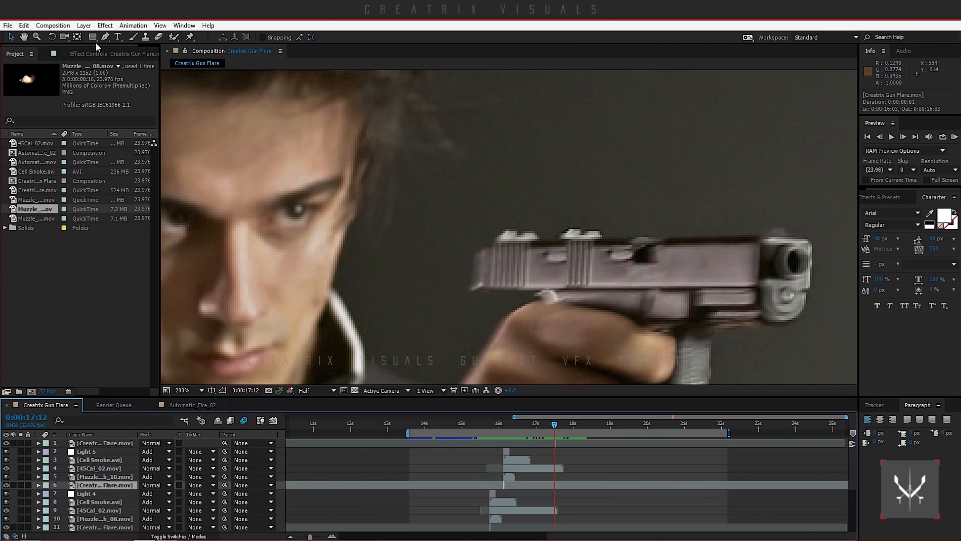
{"action": "left_click", "coordinate": [104, 54]}
{"action": "left_click", "coordinate": [71, 75]}
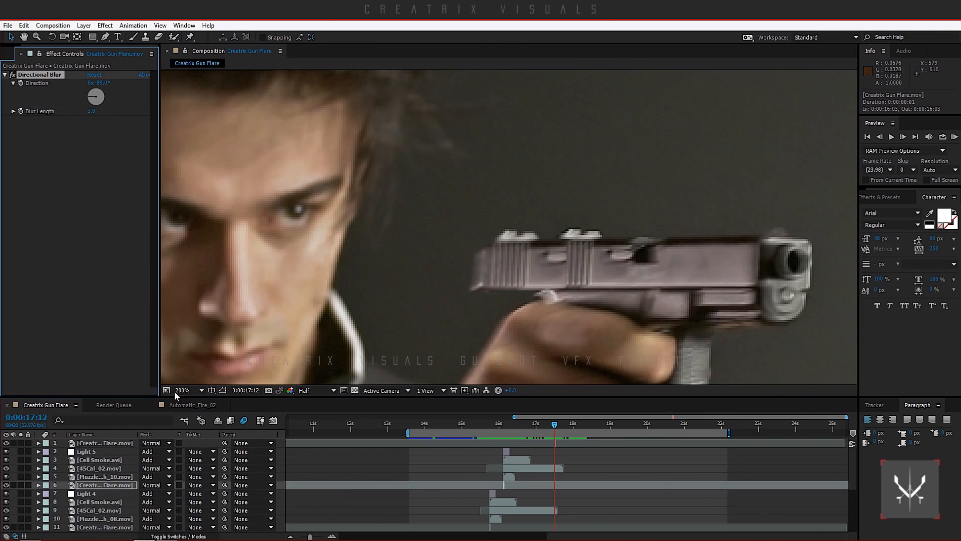
{"action": "left_click", "coordinate": [107, 442]}
{"action": "key", "text": "ctrl+v"}
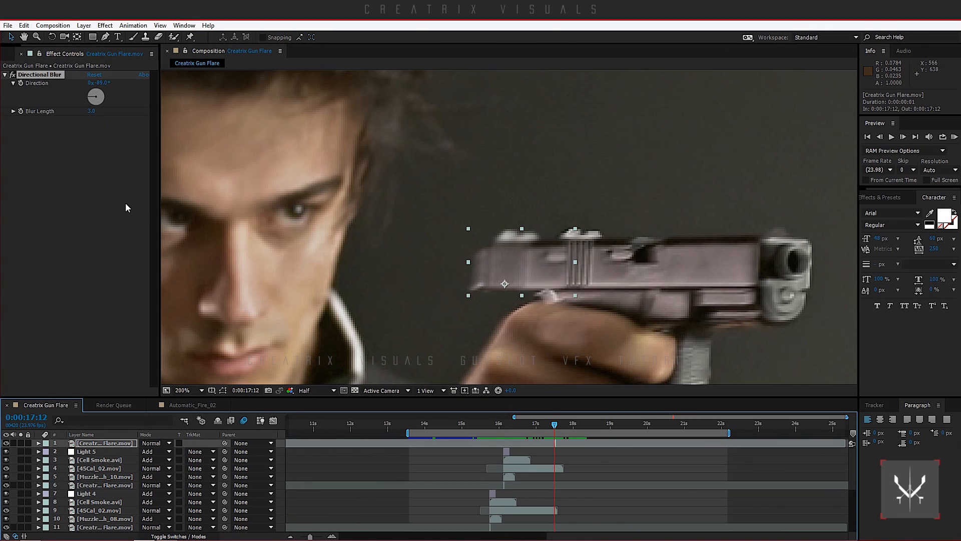
{"action": "left_click", "coordinate": [90, 111]}
{"action": "type", "text": "2"}
{"action": "key", "text": "Return"}
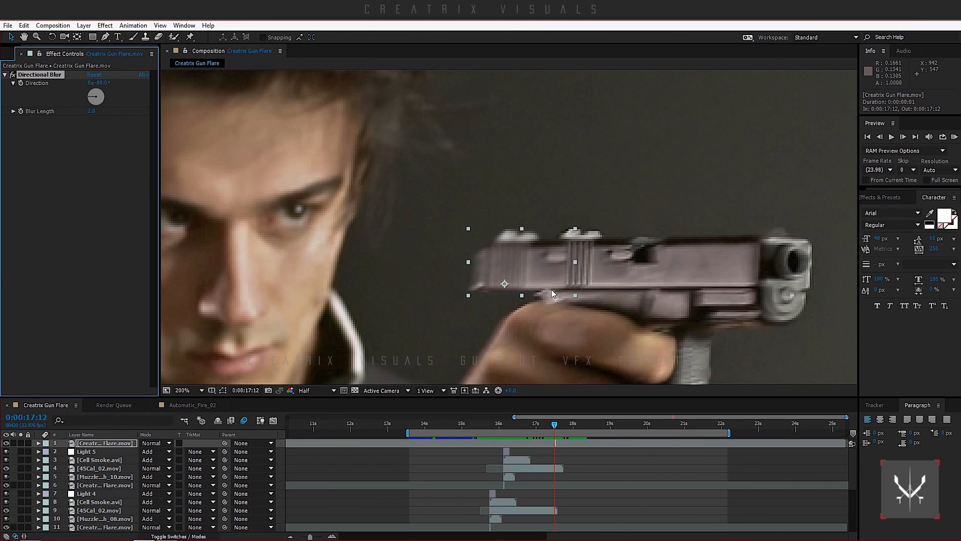
- Feather the new slide patch's Mask 1 by 2.5 pixels and collapse the layer's properties
{"action": "scroll", "coordinate": [551, 289], "scroll_direction": "down", "scroll_amount": 1}
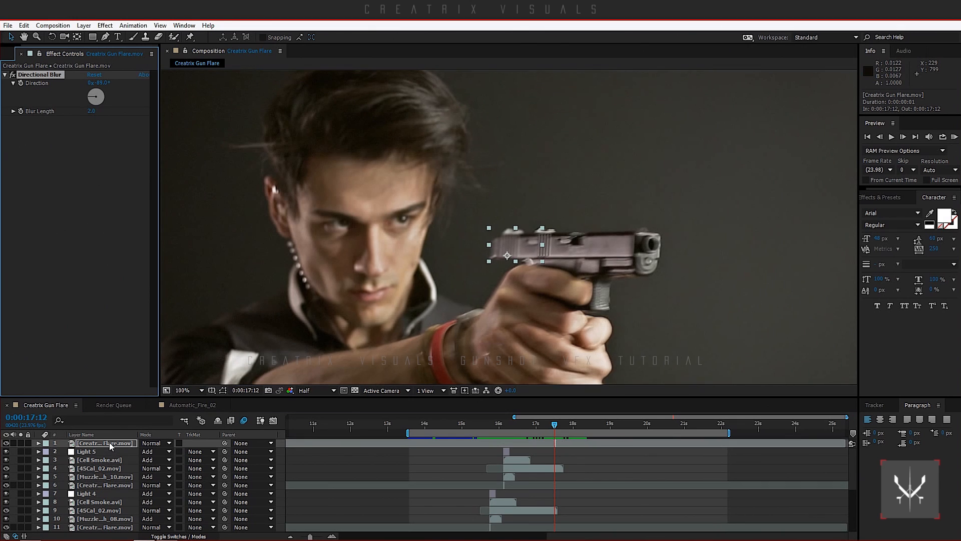
{"action": "key", "text": "f"}
{"action": "left_click", "coordinate": [153, 460]}
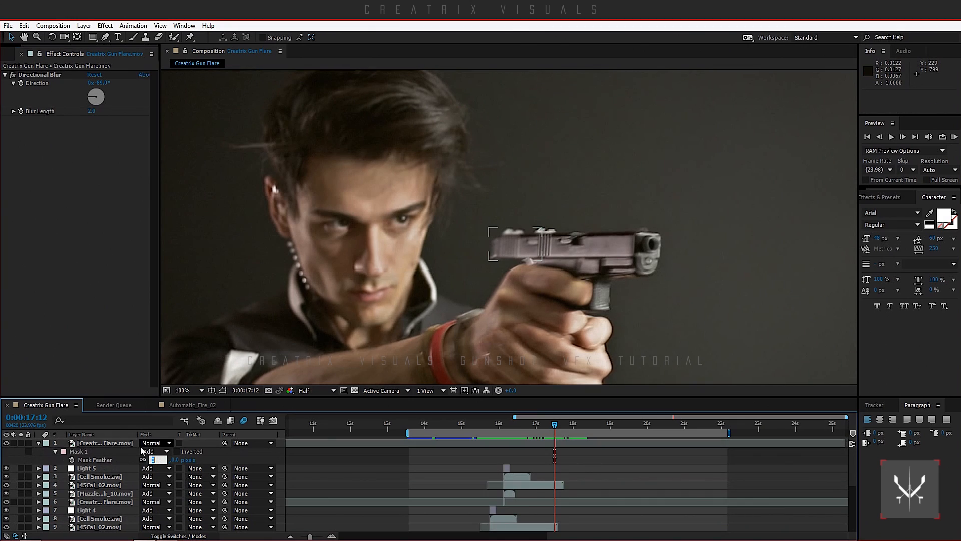
{"action": "type", "text": "2.5"}
{"action": "key", "text": "Return"}
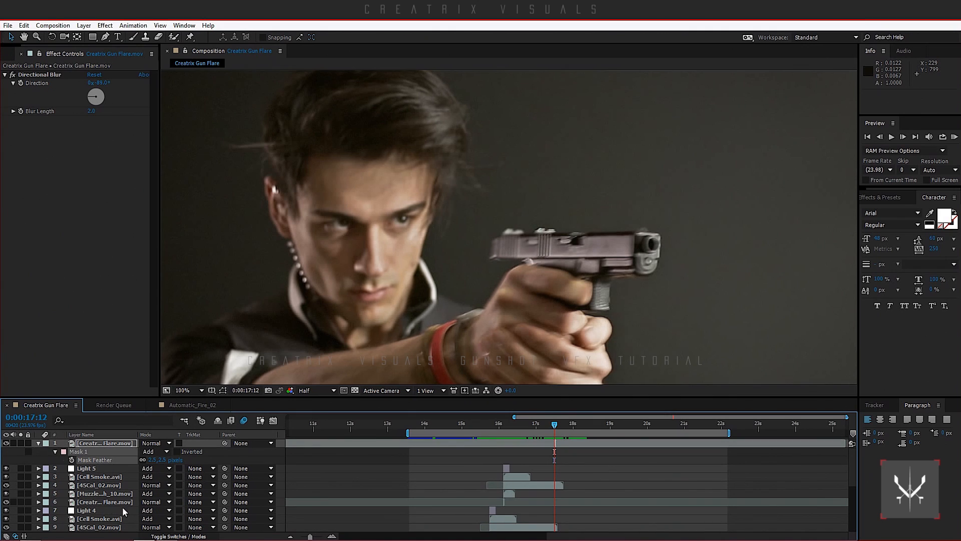
{"action": "scroll", "coordinate": [691, 242], "scroll_direction": "down", "scroll_amount": 1}
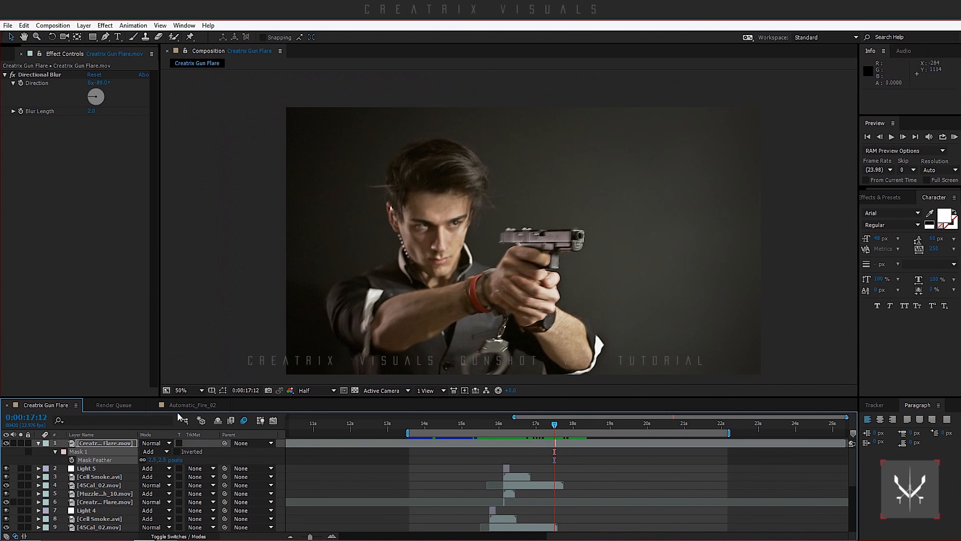
{"action": "left_click", "coordinate": [38, 443]}
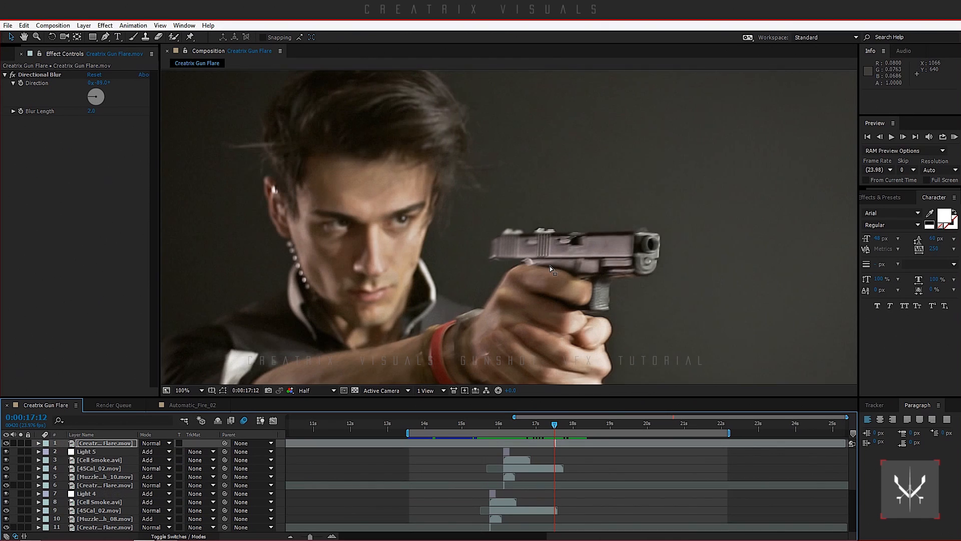
- Duplicate the Muzzle_Flash_07.mov layer, move the copy to the top of the layer stack and start it at 0:00:17:12
{"action": "scroll", "coordinate": [549, 266], "scroll_direction": "up", "scroll_amount": 1}
{"action": "left_click_drag", "start_coordinate": [596, 285], "coordinate": [508, 282]}
{"action": "left_click", "coordinate": [9, 55]}
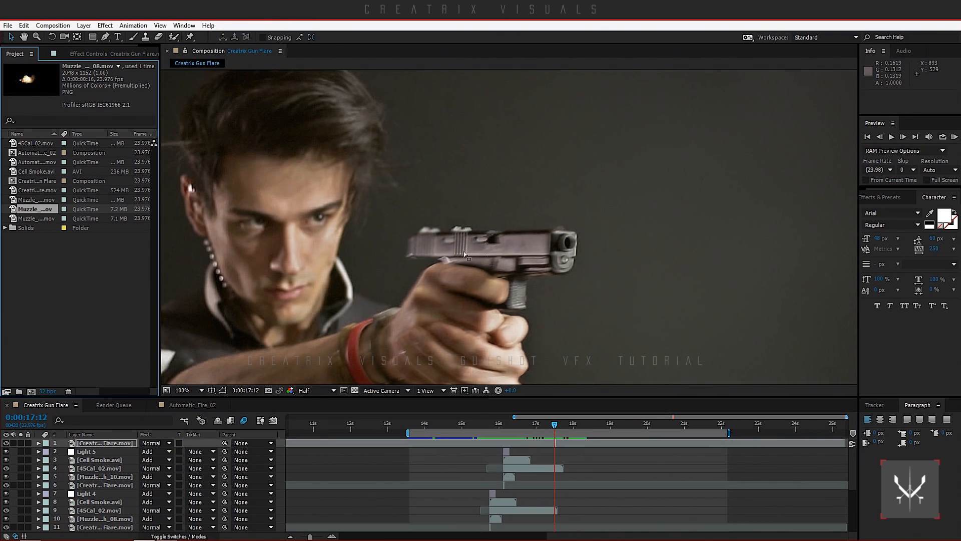
{"action": "scroll", "coordinate": [391, 482], "scroll_direction": "down", "scroll_amount": 5}
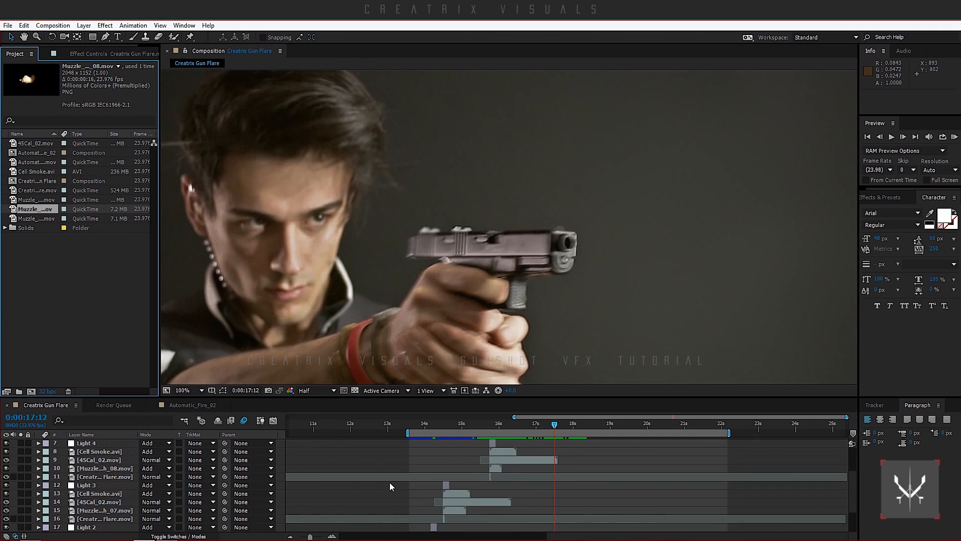
{"action": "left_click", "coordinate": [455, 468]}
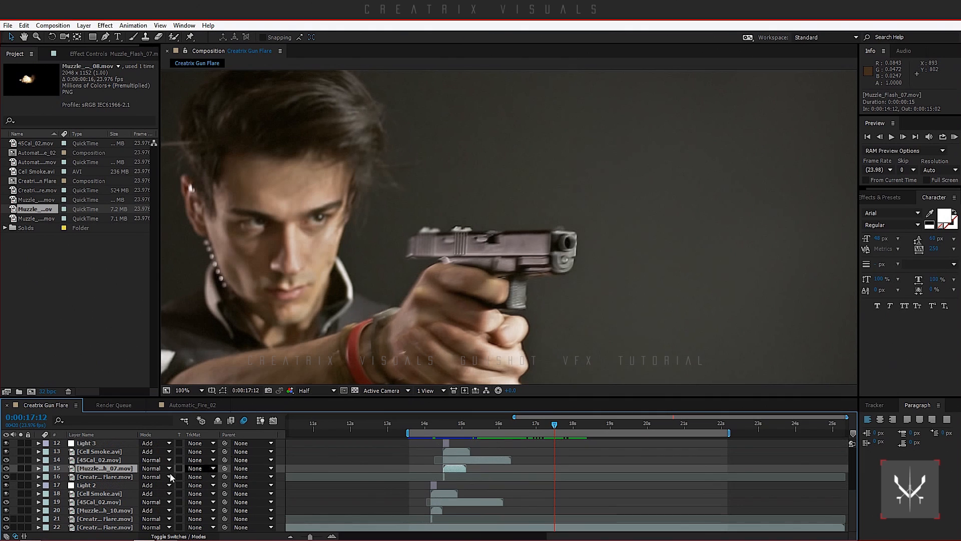
{"action": "key", "text": "ctrl+d"}
{"action": "left_click_drag", "start_coordinate": [119, 470], "coordinate": [121, 441]}
{"action": "left_click_drag", "start_coordinate": [447, 443], "coordinate": [560, 446]}
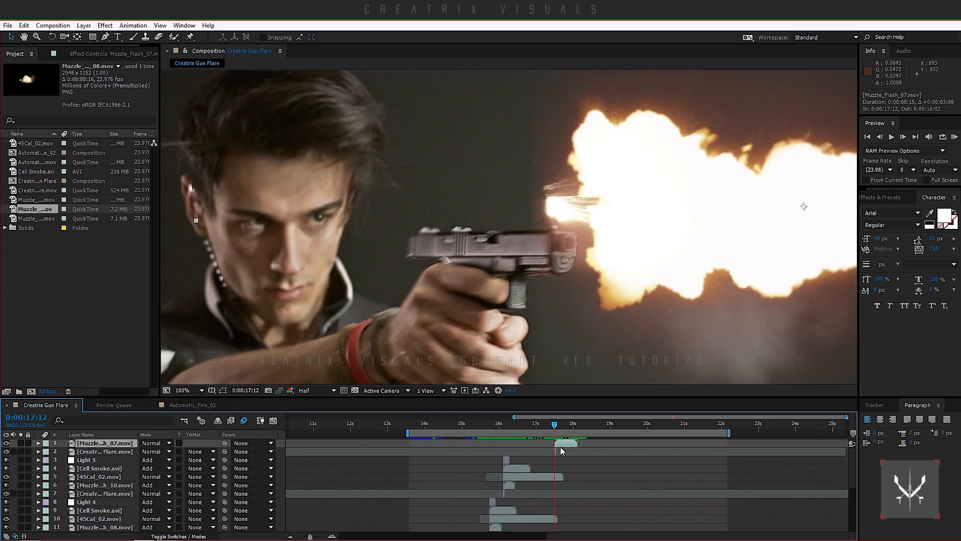
- Set the Muzzle_Flash_07 layer's scale to 90% and reposition the flash at the pistol's muzzle
{"action": "scroll", "coordinate": [558, 250], "scroll_direction": "down", "scroll_amount": 2}
{"action": "left_click_drag", "start_coordinate": [559, 224], "coordinate": [569, 241]}
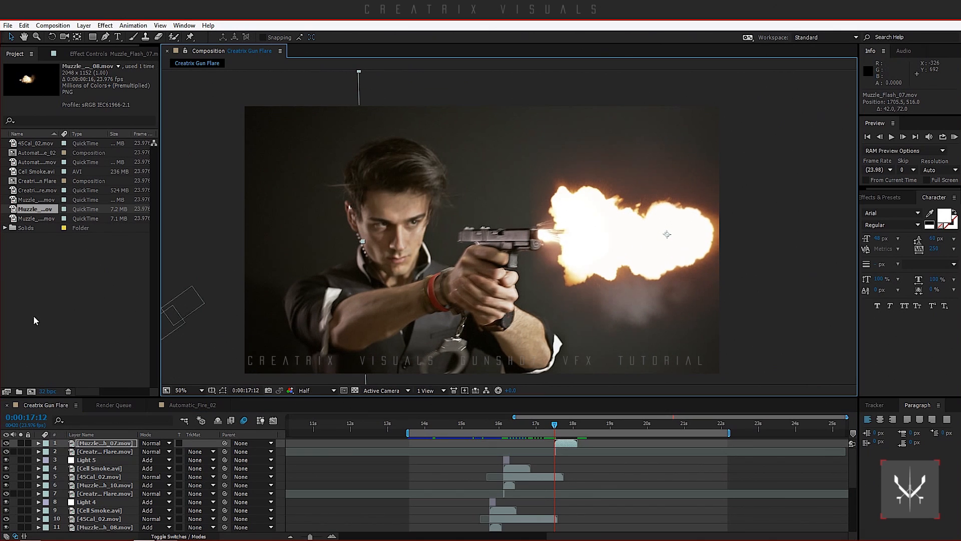
{"action": "key", "text": "s"}
{"action": "left_click", "coordinate": [155, 451]}
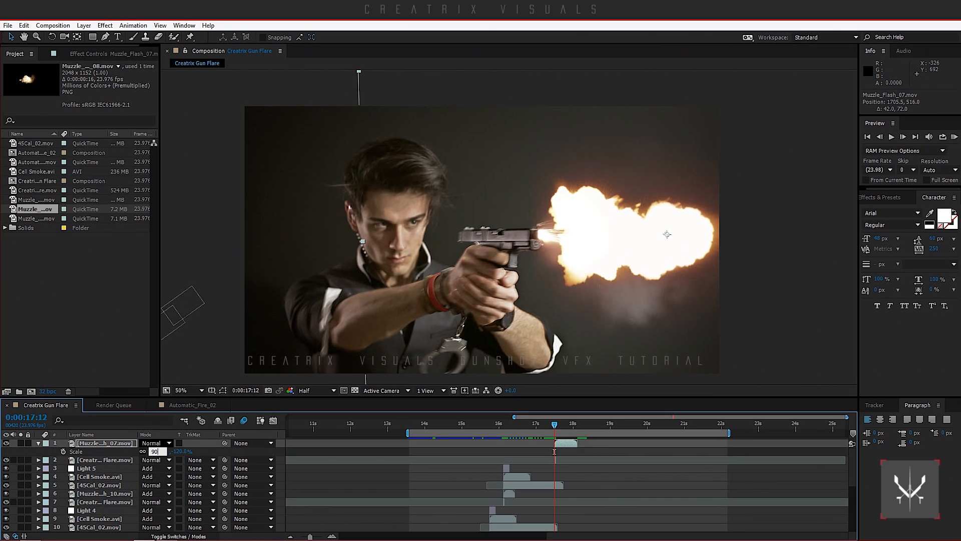
{"action": "type", "text": "90"}
{"action": "key", "text": "Return"}
{"action": "scroll", "coordinate": [610, 250], "scroll_direction": "up", "scroll_amount": 1}
{"action": "left_click_drag", "start_coordinate": [649, 255], "coordinate": [606, 256]}
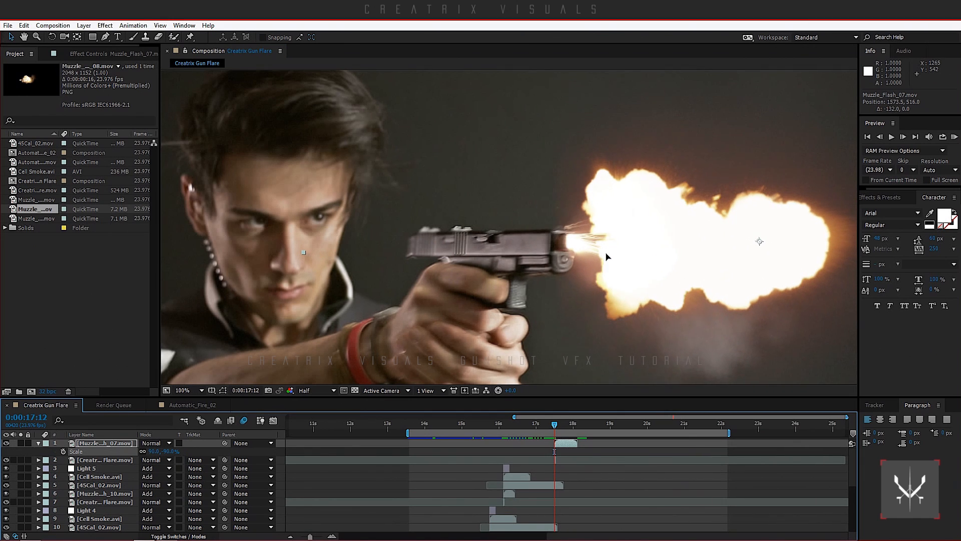
- Flip the Muzzle_Flash_07 layer vertically
{"action": "scroll", "coordinate": [610, 252], "scroll_direction": "down", "scroll_amount": 1}
{"action": "right_click", "coordinate": [611, 251]}
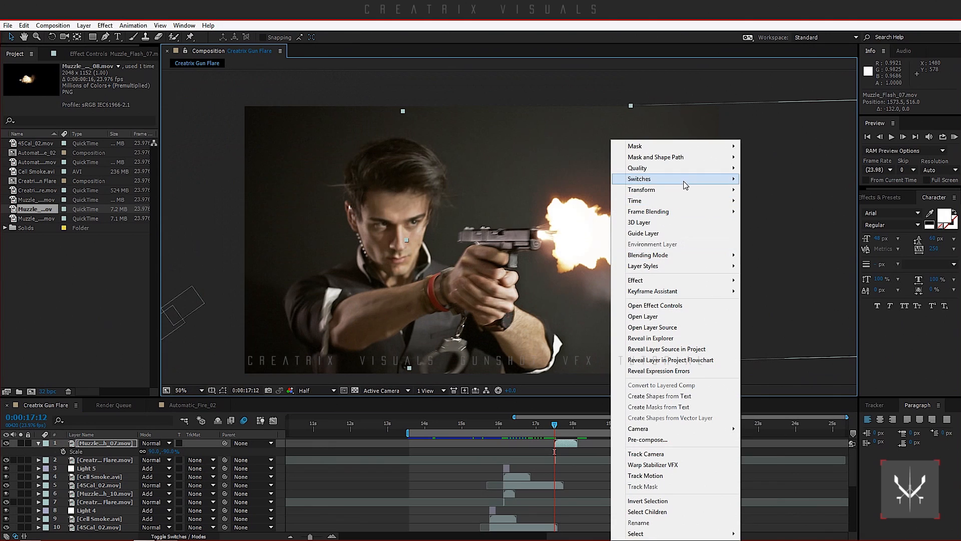
{"action": "mouse_move", "coordinate": [685, 189]}
{"action": "left_click", "coordinate": [781, 284]}
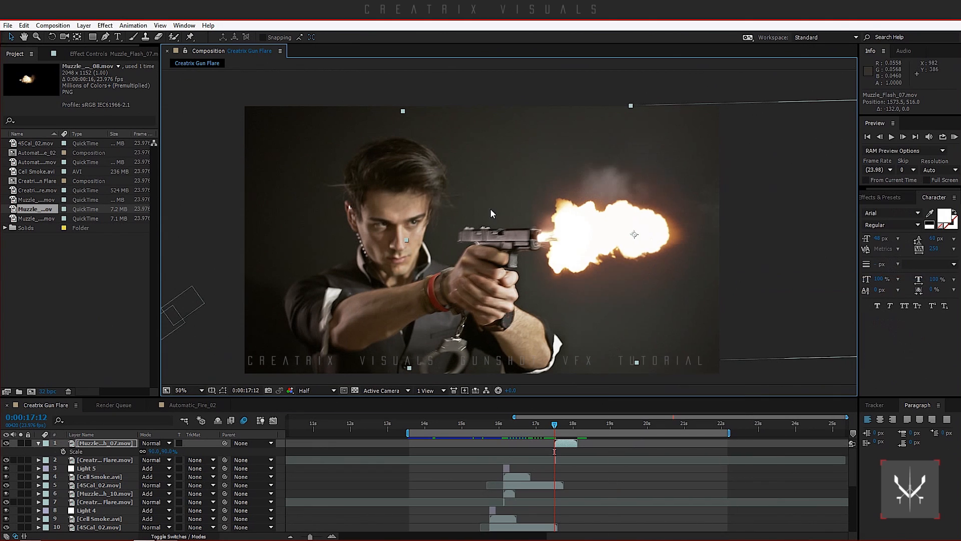
- Rotate the muzzle flash to about 3.3° and shift it down about 15 px to line up with the barrel
{"action": "scroll", "coordinate": [506, 220], "scroll_direction": "up", "scroll_amount": 2}
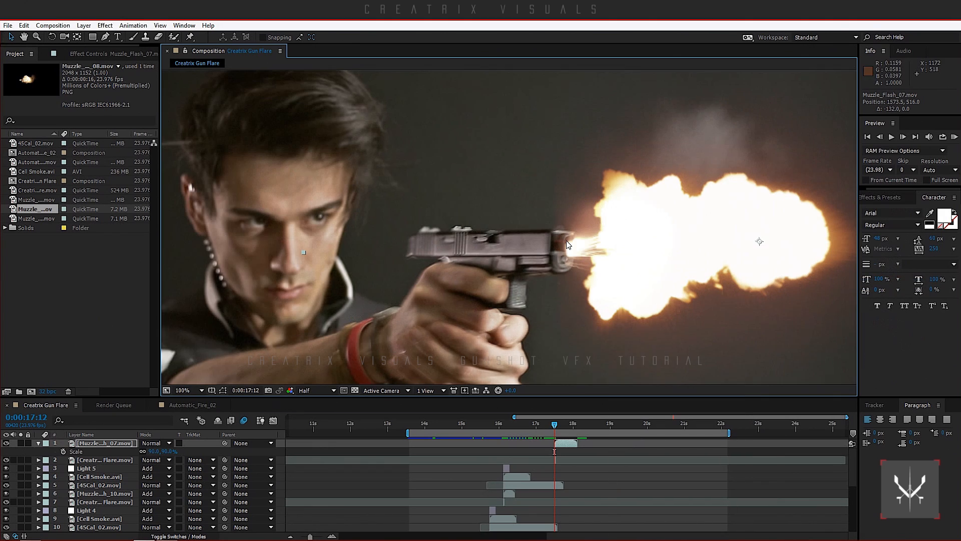
{"action": "left_click", "coordinate": [53, 37]}
{"action": "left_click_drag", "start_coordinate": [575, 255], "coordinate": [577, 238]}
{"action": "left_click", "coordinate": [10, 37]}
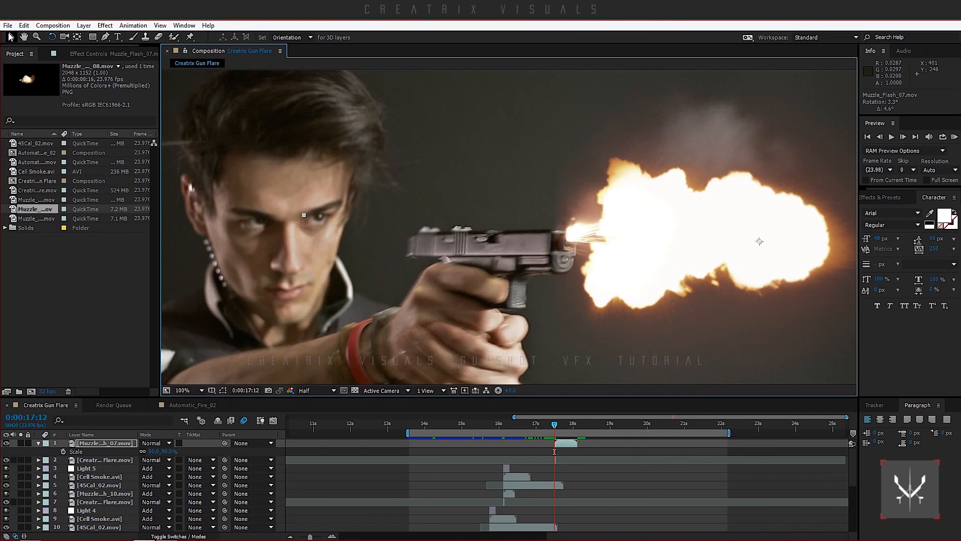
{"action": "left_click_drag", "start_coordinate": [575, 234], "coordinate": [577, 241]}
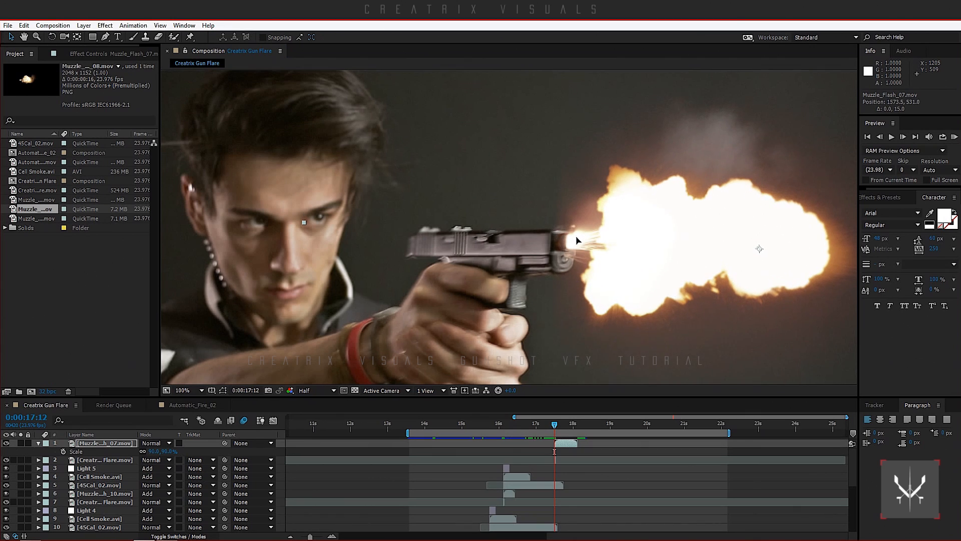
{"action": "key", "text": "comma"}
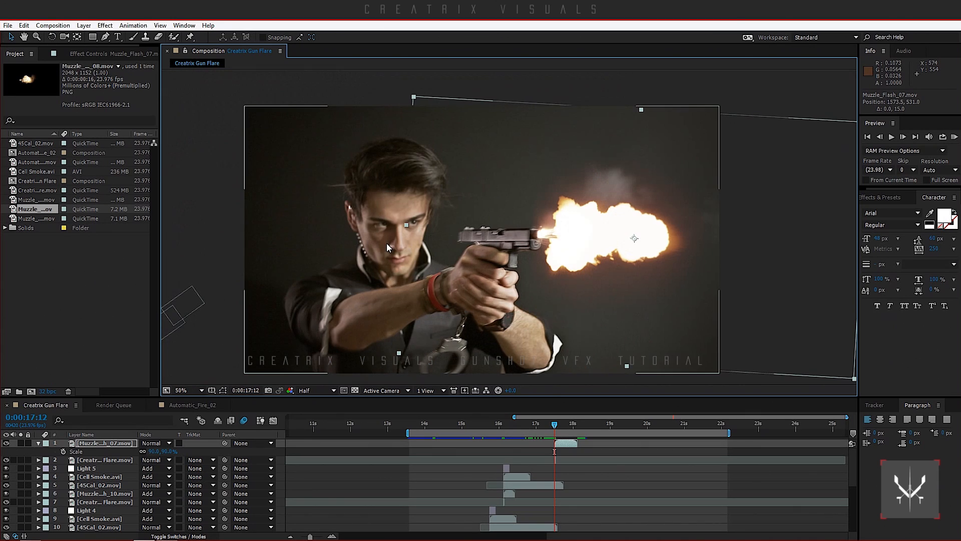
{"action": "left_click", "coordinate": [38, 444]}
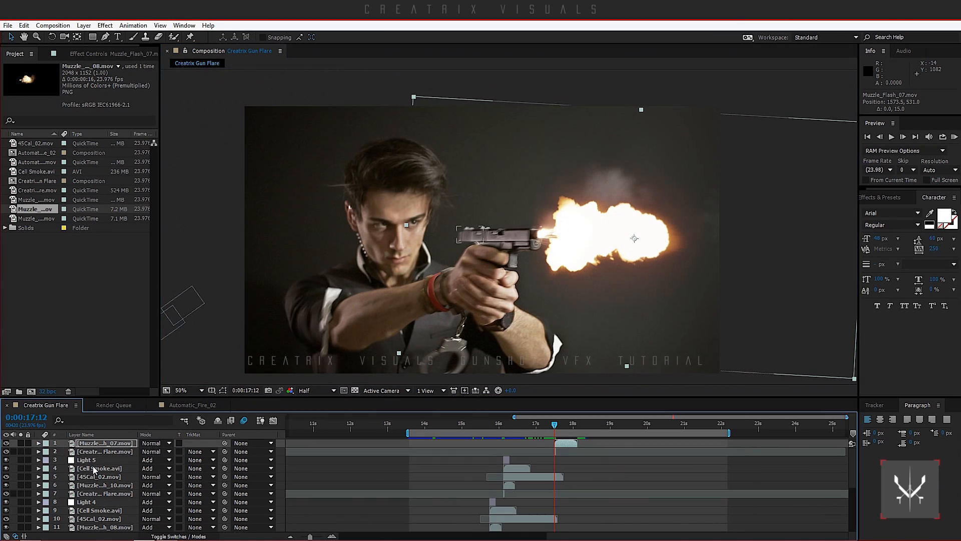
- Duplicate the top Light 5, Cell Smoke and 45Cal_02 layers, place the copies above all layers, and start them at 0:00:17:12
{"action": "left_click", "coordinate": [105, 477]}
{"action": "left_click", "coordinate": [102, 461]}
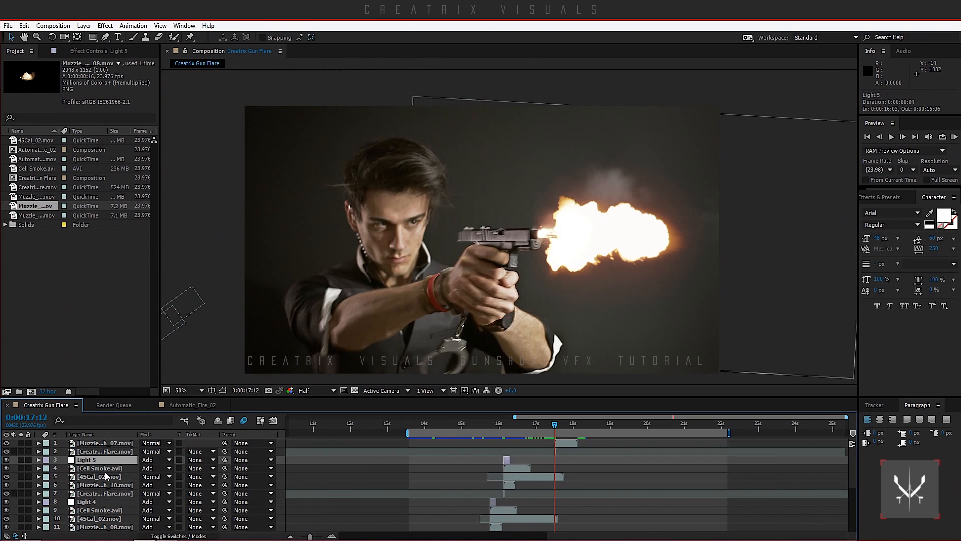
{"action": "left_click", "coordinate": [108, 479]}
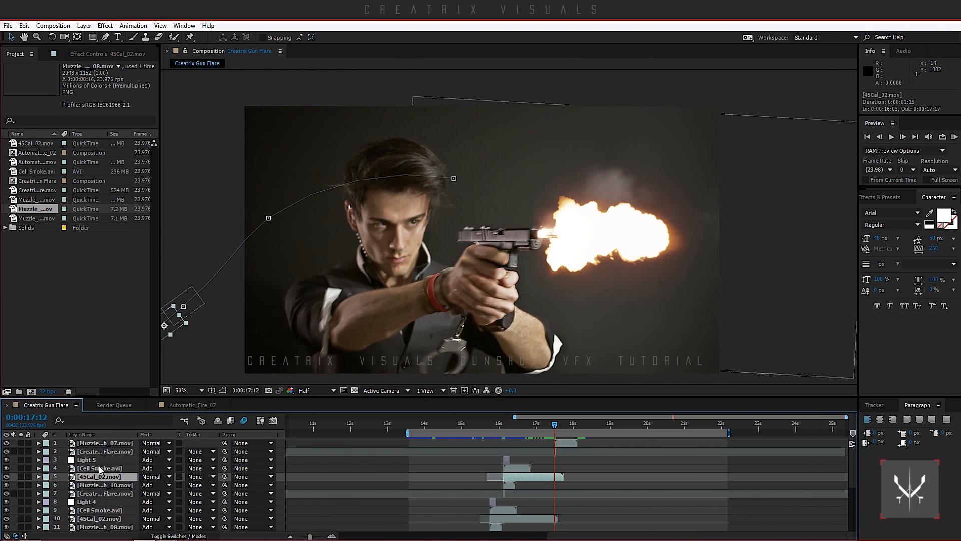
{"action": "left_click", "coordinate": [98, 461]}
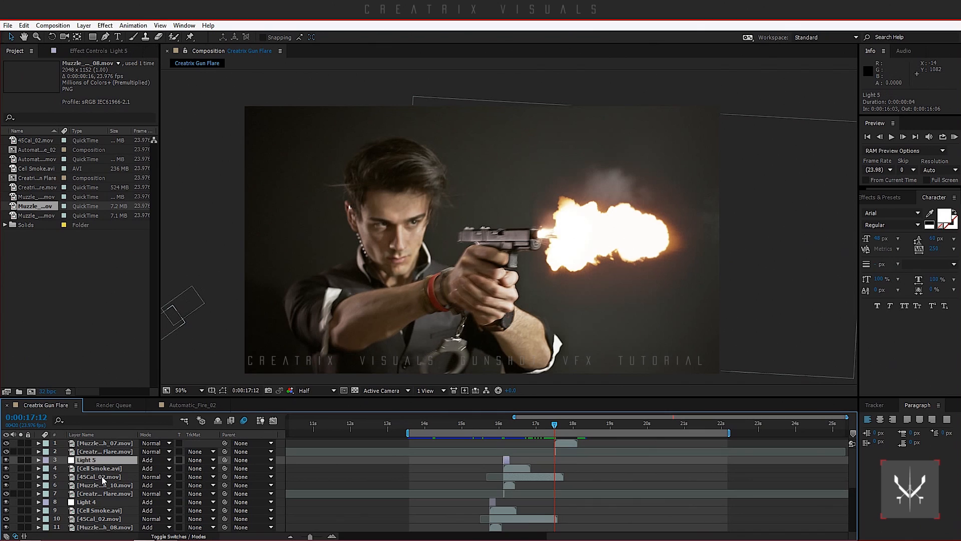
{"action": "left_click", "coordinate": [102, 477], "text": "shift"}
{"action": "key", "text": "ctrl+d"}
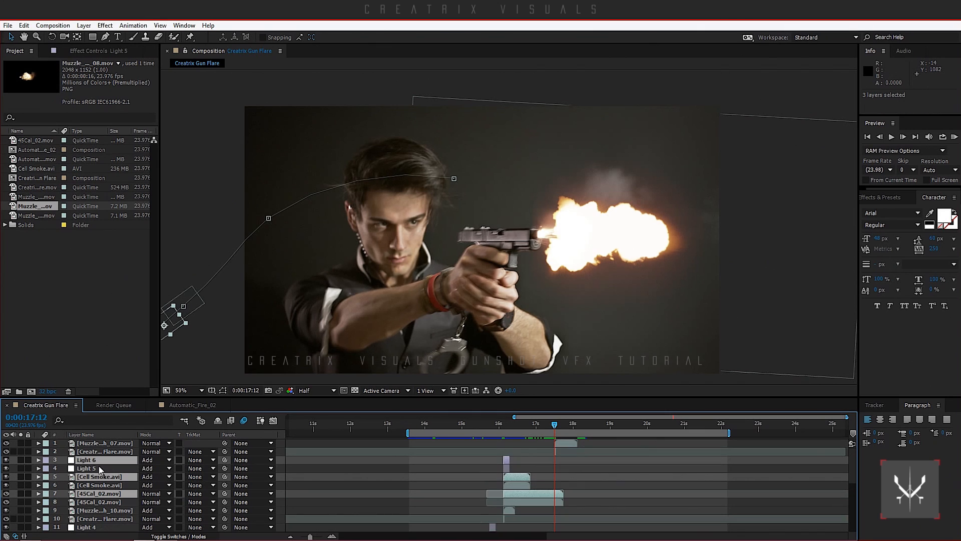
{"action": "left_click_drag", "start_coordinate": [100, 463], "coordinate": [103, 442]}
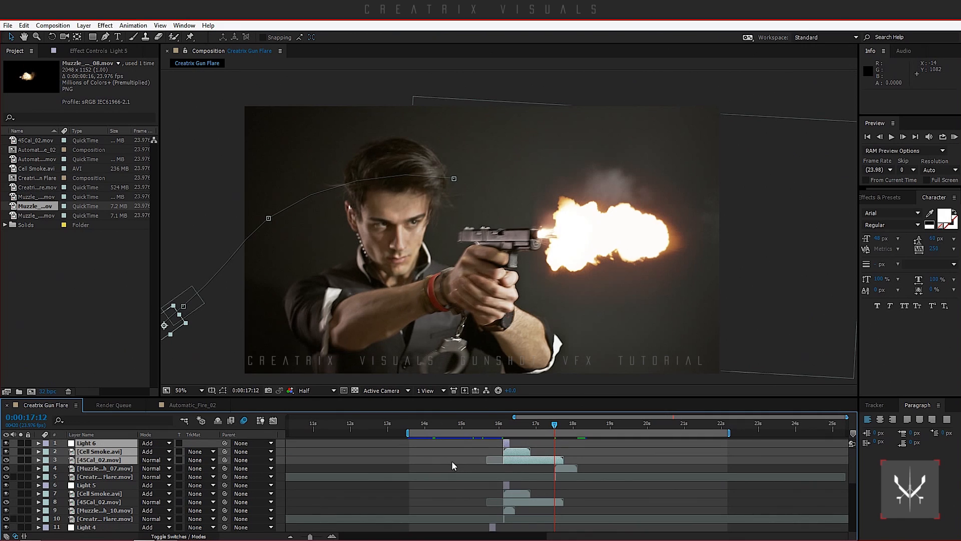
{"action": "left_click_drag", "start_coordinate": [519, 459], "coordinate": [570, 460]}
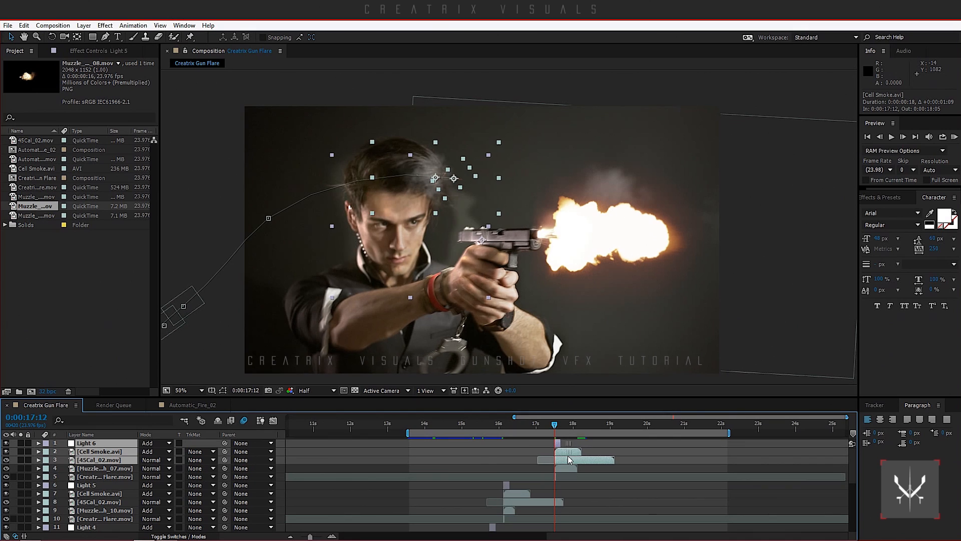
- Move the new Cell Smoke copy onto the pistol's slide and rotate it to about 22.4°
{"action": "left_click", "coordinate": [94, 495]}
{"action": "left_click", "coordinate": [122, 451]}
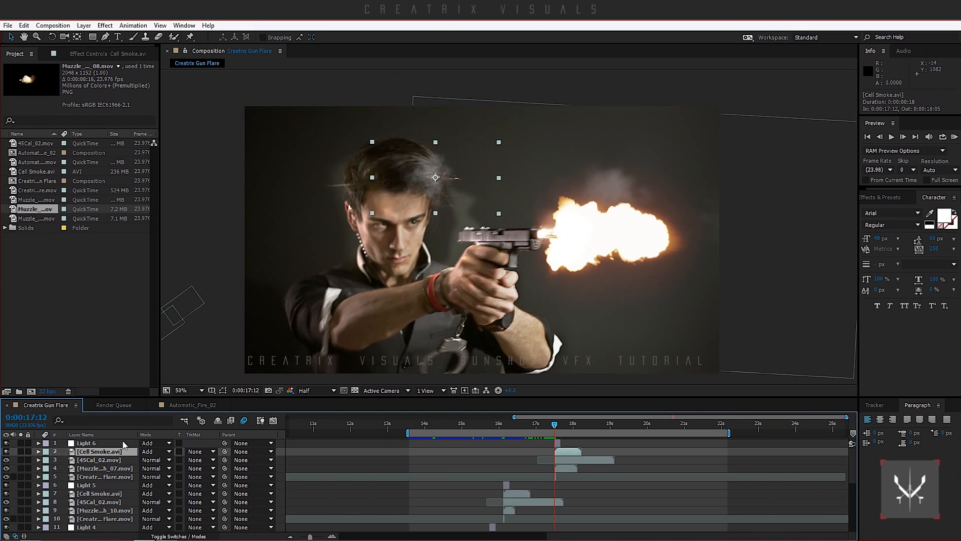
{"action": "scroll", "coordinate": [494, 163], "scroll_direction": "up", "scroll_amount": 1}
{"action": "left_click_drag", "start_coordinate": [388, 125], "coordinate": [478, 239]}
{"action": "key", "text": "w"}
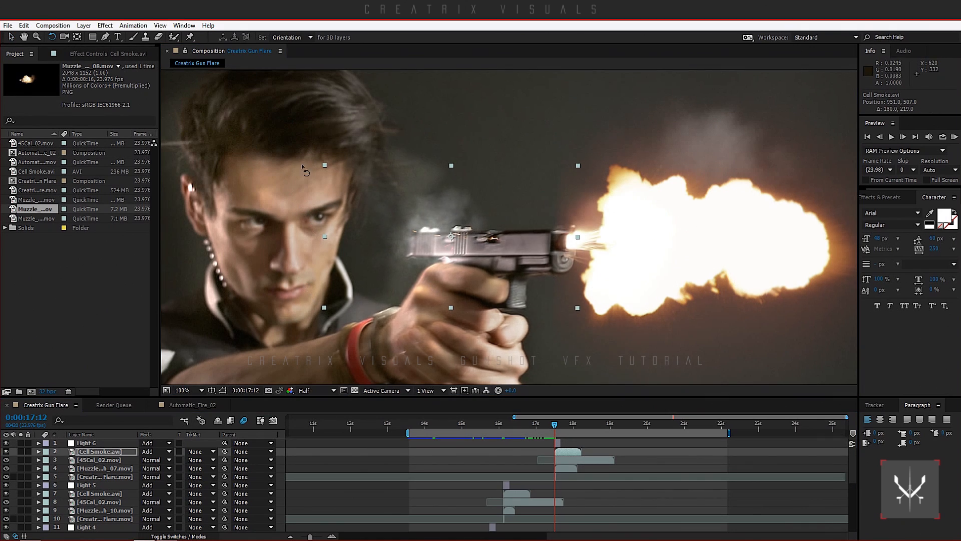
{"action": "left_click_drag", "start_coordinate": [410, 237], "coordinate": [402, 210]}
{"action": "left_click", "coordinate": [11, 37]}
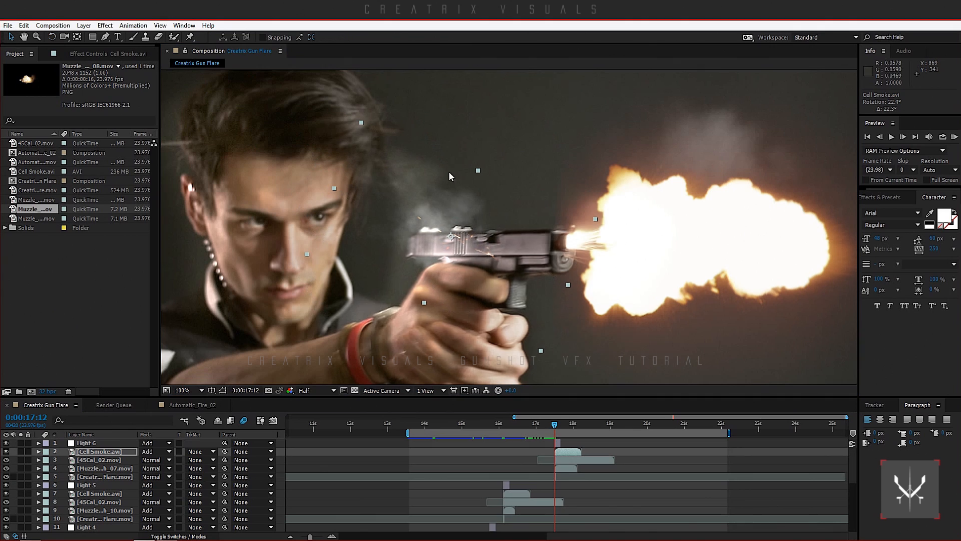
{"action": "left_click_drag", "start_coordinate": [485, 268], "coordinate": [488, 253]}
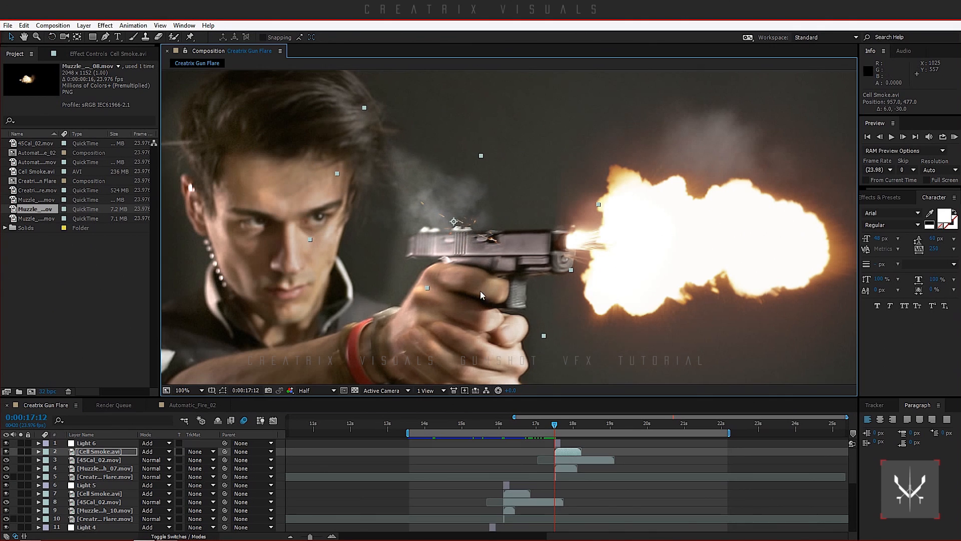
- Position the new 45Cal_02 shell casing at the pistol's ejection port and move its path keyframes to follow the new trajectory
{"action": "left_click", "coordinate": [98, 460]}
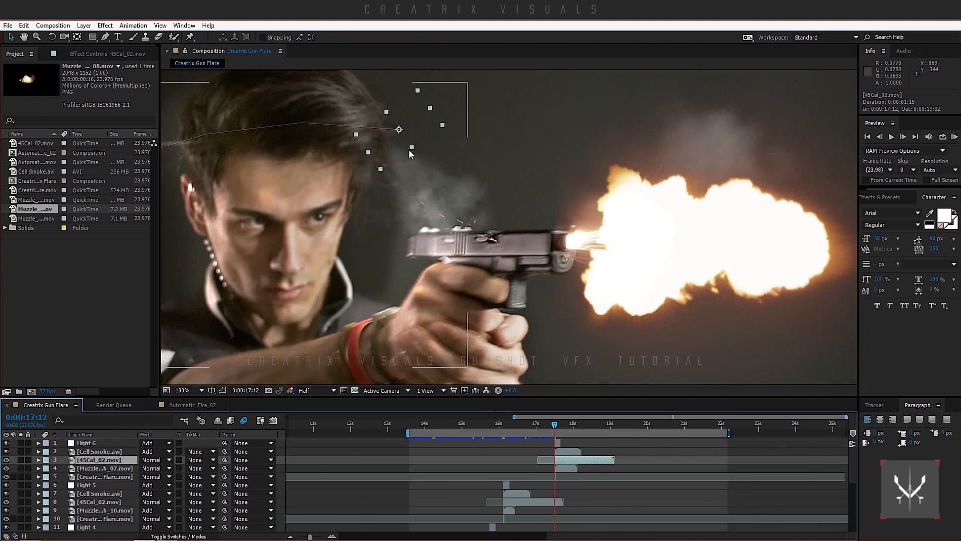
{"action": "left_click_drag", "start_coordinate": [459, 191], "coordinate": [554, 300]}
{"action": "scroll", "coordinate": [436, 193], "scroll_direction": "down", "scroll_amount": 1}
{"action": "left_click_drag", "start_coordinate": [268, 220], "coordinate": [351, 231]}
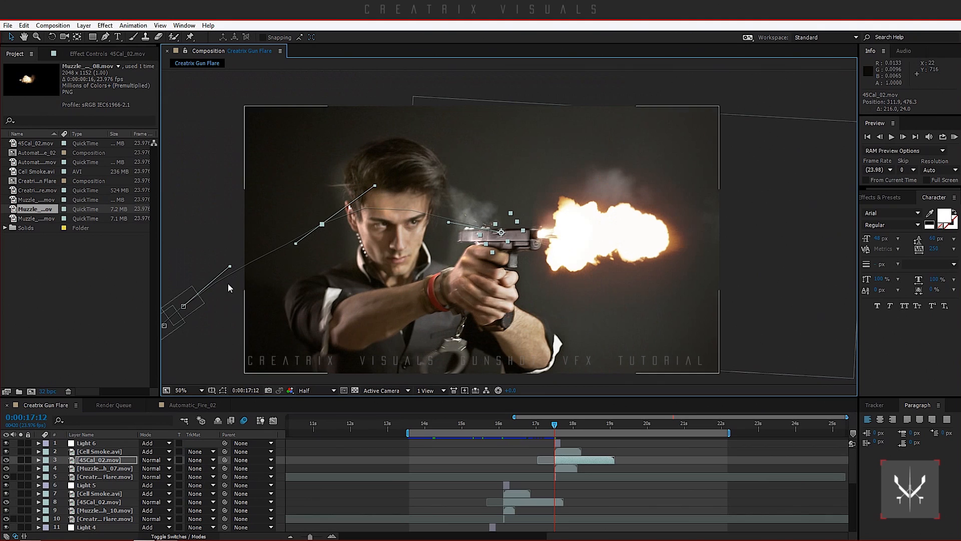
{"action": "left_click_drag", "start_coordinate": [189, 307], "coordinate": [209, 344]}
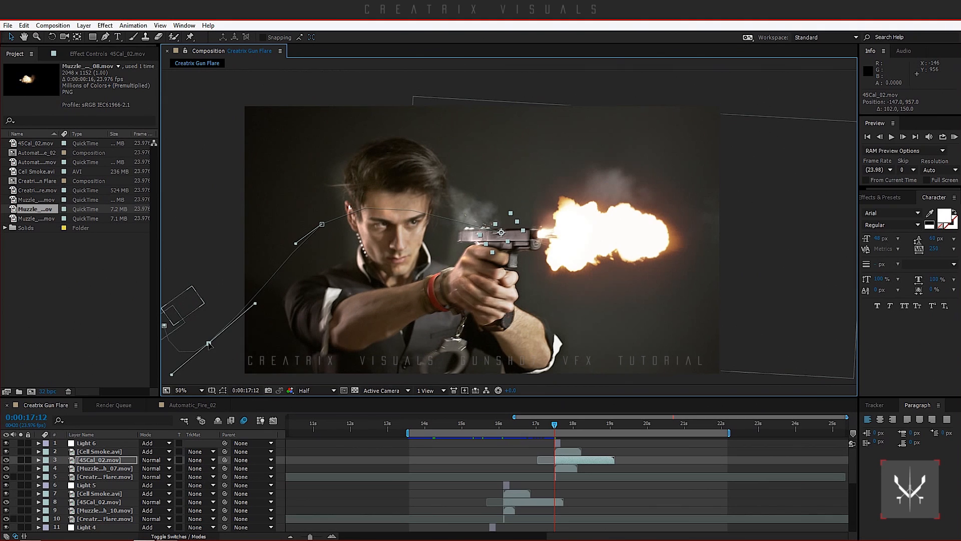
{"action": "scroll", "coordinate": [479, 218], "scroll_direction": "up", "scroll_amount": 1}
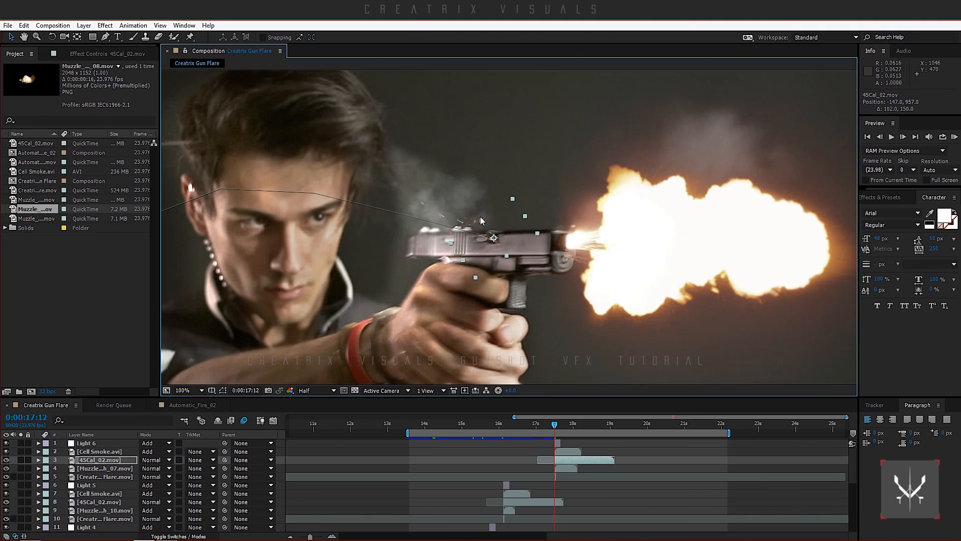
- Show the masks of Light 6 and move its face mask over the flash-facing side of the man's face
{"action": "left_click", "coordinate": [102, 443]}
{"action": "left_click", "coordinate": [223, 390]}
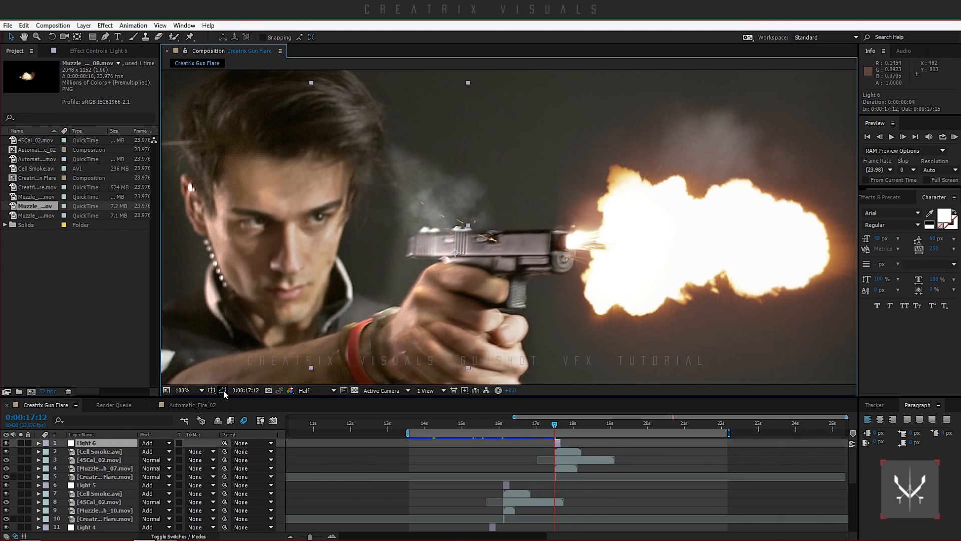
{"action": "scroll", "coordinate": [306, 167], "scroll_direction": "down", "scroll_amount": 1}
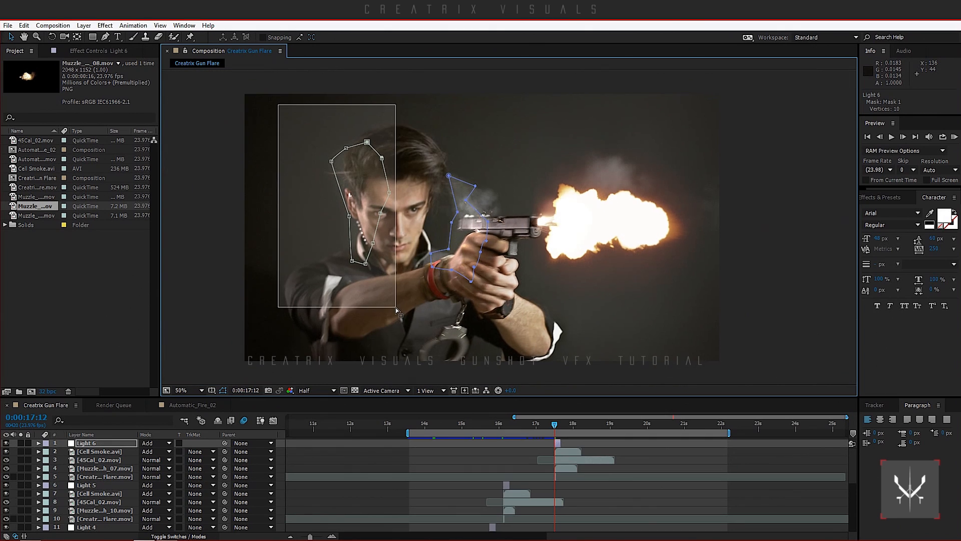
{"action": "left_click_drag", "start_coordinate": [390, 196], "coordinate": [439, 198]}
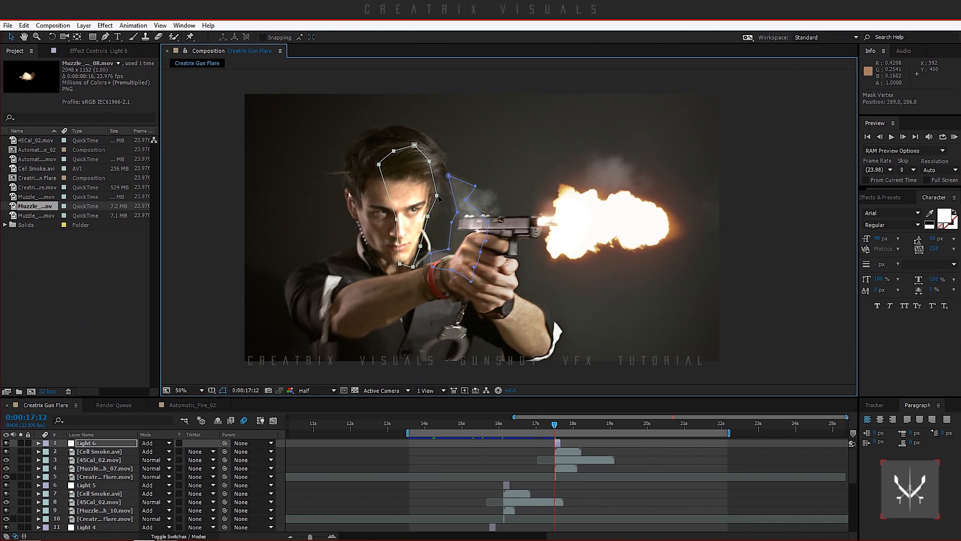
- Move Light 6's second mask onto the hands and adjust its points to fit the fingers and pistol grip
{"action": "left_click_drag", "start_coordinate": [527, 171], "coordinate": [440, 305]}
{"action": "left_click_drag", "start_coordinate": [452, 221], "coordinate": [483, 271]}
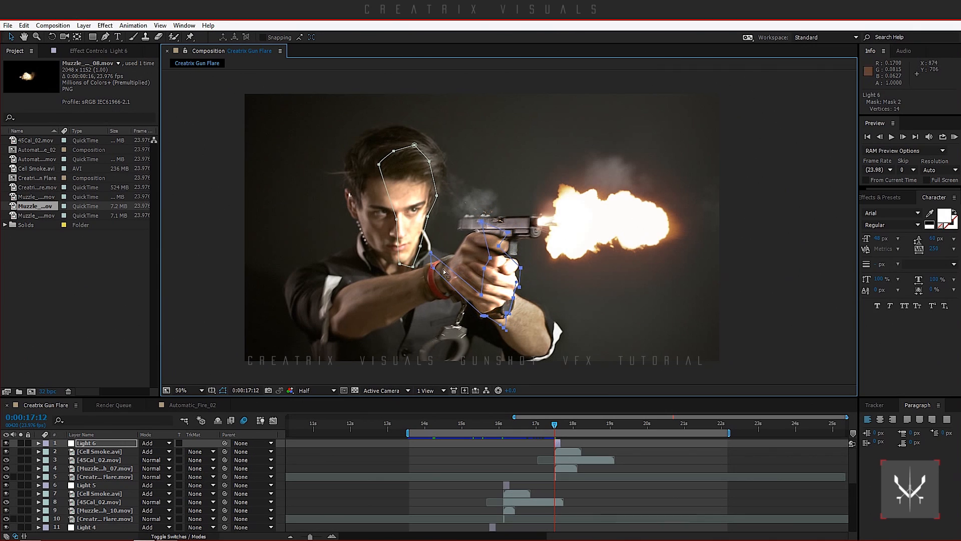
{"action": "left_click_drag", "start_coordinate": [447, 243], "coordinate": [481, 307]}
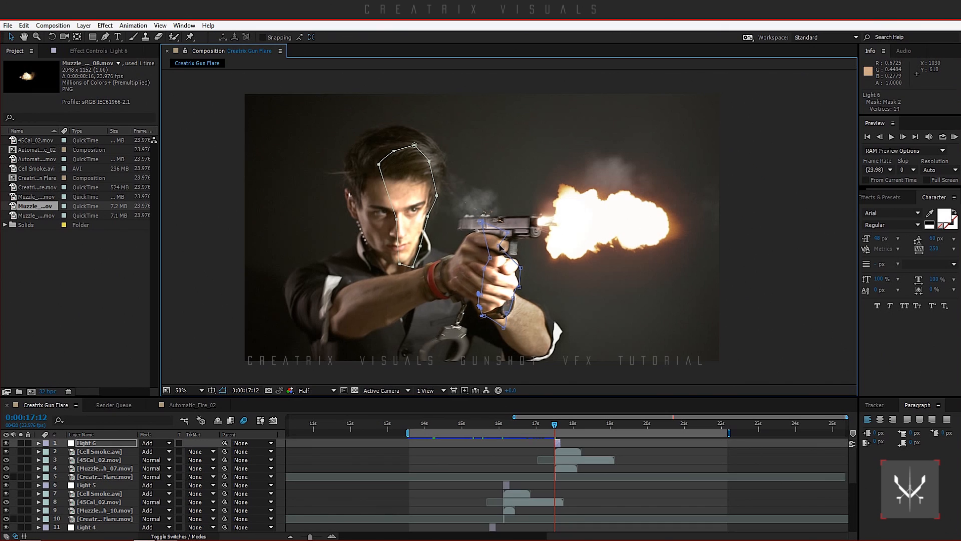
{"action": "left_click_drag", "start_coordinate": [505, 244], "coordinate": [517, 245]}
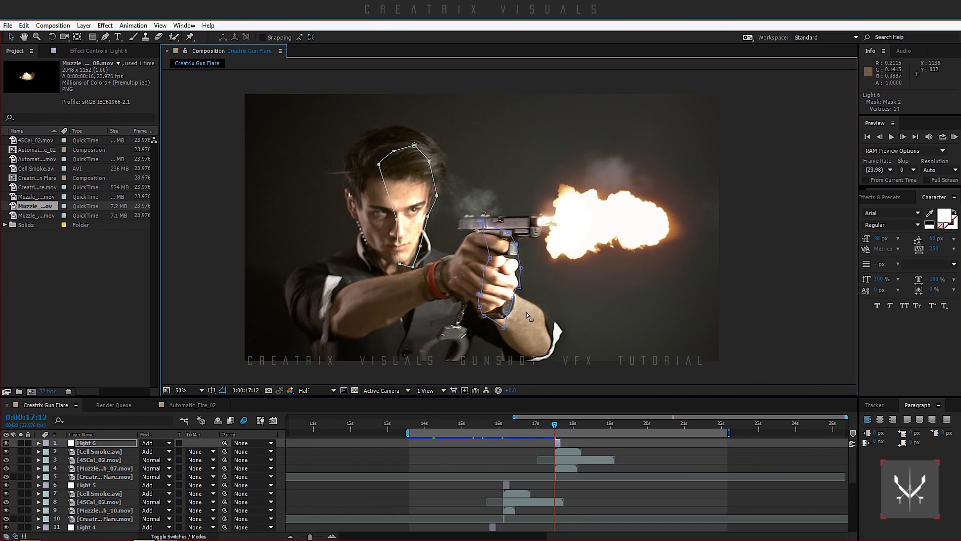
{"action": "left_click_drag", "start_coordinate": [503, 328], "coordinate": [507, 318]}
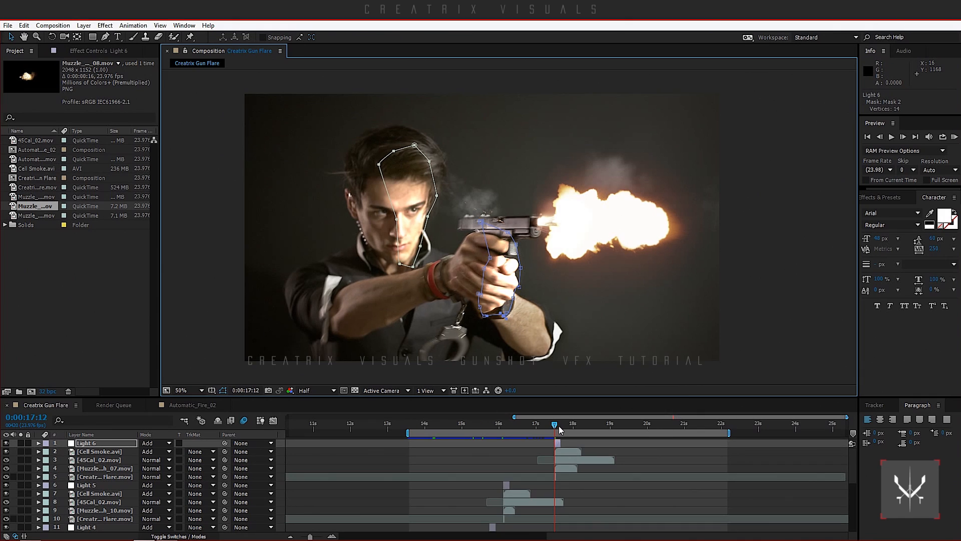
- Step through the frames around 0:00:18:00 and 0:00:18:01 to examine the pistol's motion for the next shot
{"action": "mouse_move", "coordinate": [556, 429]}
{"action": "left_mouse_down"}
{"action": "mouse_move", "coordinate": [581, 429]}
{"action": "mouse_move", "coordinate": [572, 429]}
{"action": "left_mouse_up"}
{"action": "key", "text": "Page_Down"}
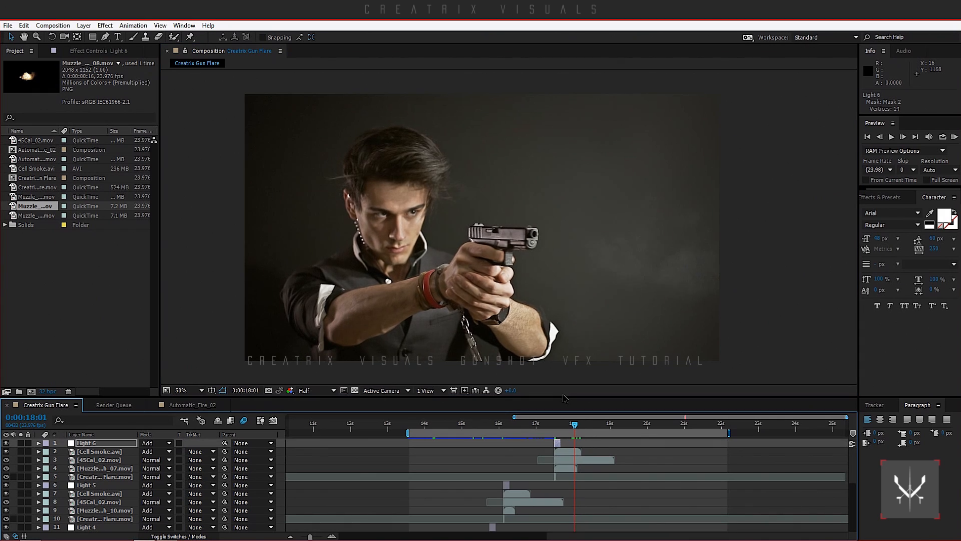
{"action": "key", "text": "Page_Up"}
{"action": "key", "text": "period"}
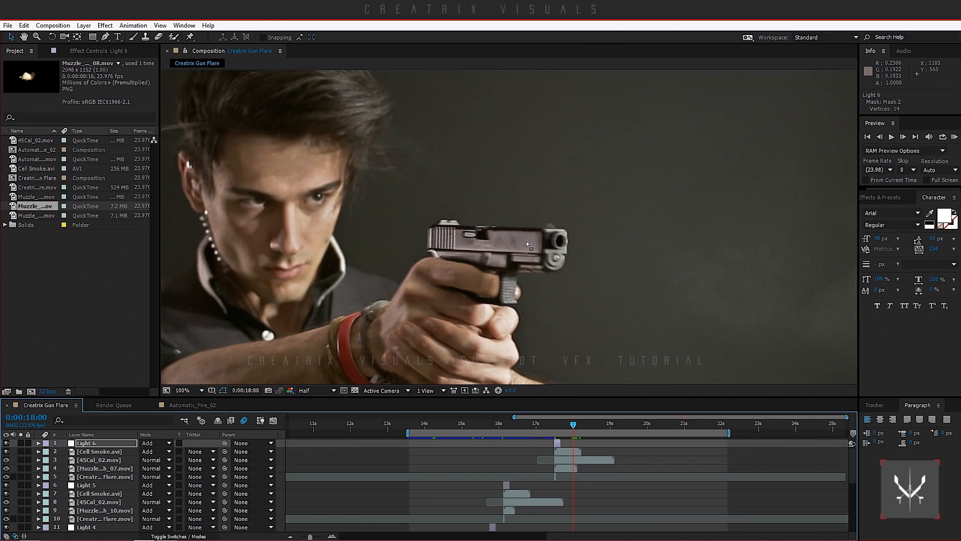
{"action": "scroll", "coordinate": [527, 242], "scroll_direction": "down", "scroll_amount": 2}
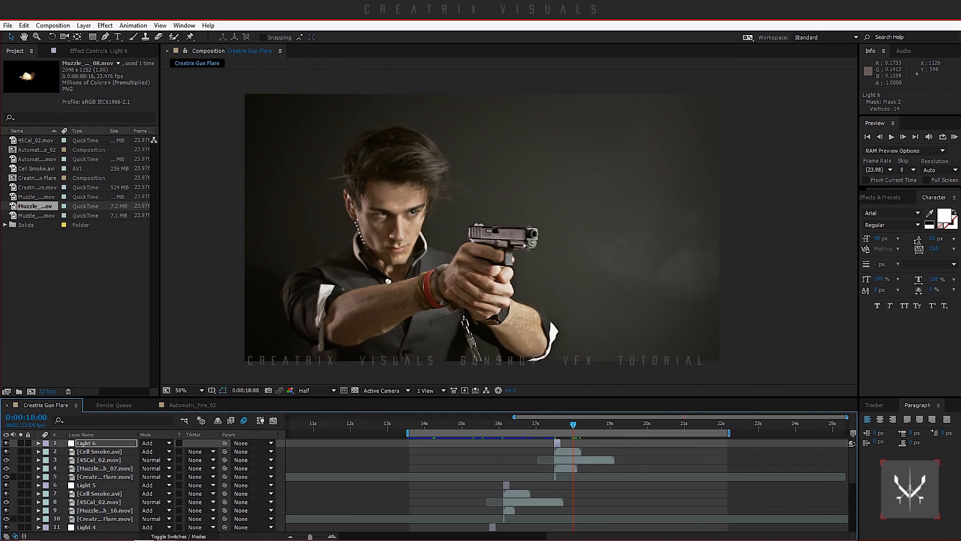
{"action": "key", "text": "Page_Down"}
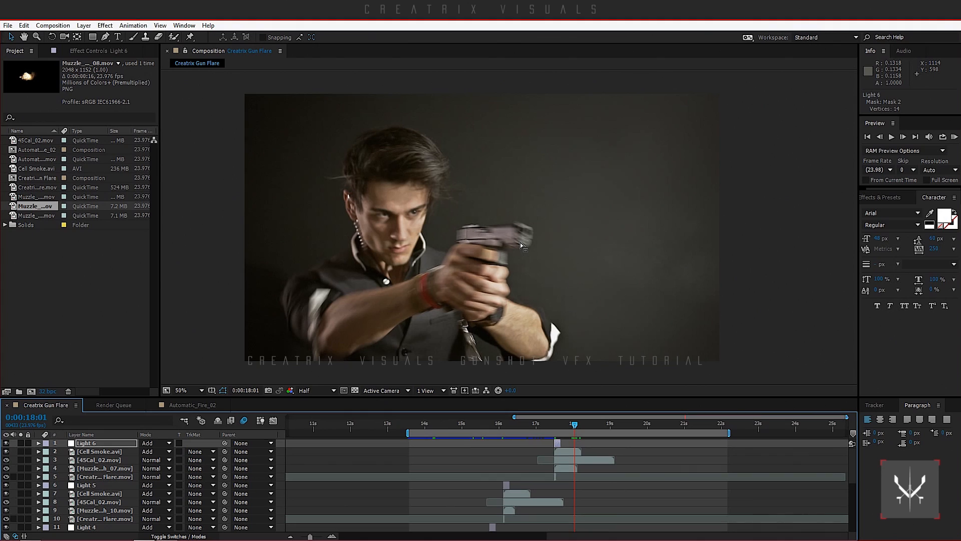
- Step back and forth between 0:00:17:23 and 0:00:18:05 to examine the pistol's recoil motion and find the next shot's firing frame
{"action": "key", "text": "Page_Up"}
{"action": "key", "text": "Page_Up"}
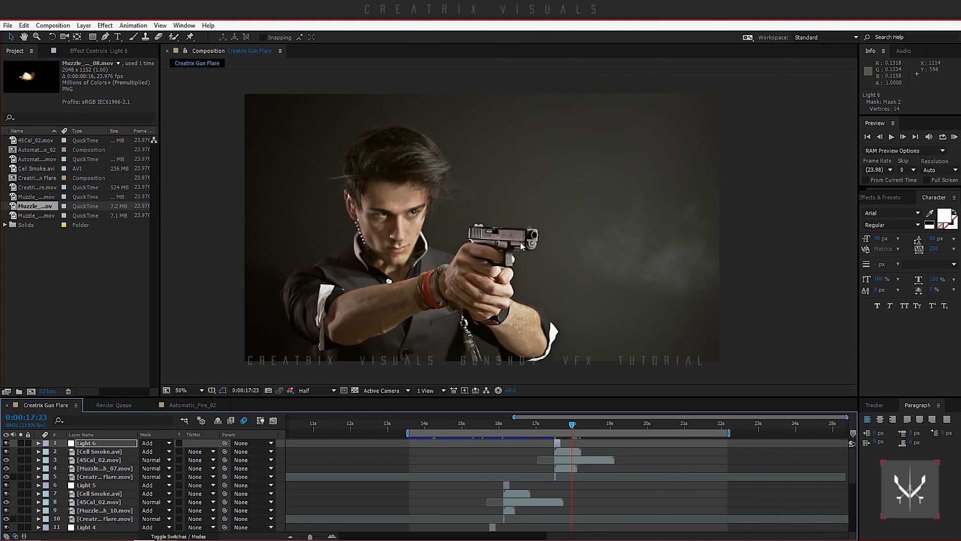
{"action": "key", "text": "Page_Down"}
{"action": "key", "text": "Page_Down"}
{"action": "key", "text": "Page_Down"}
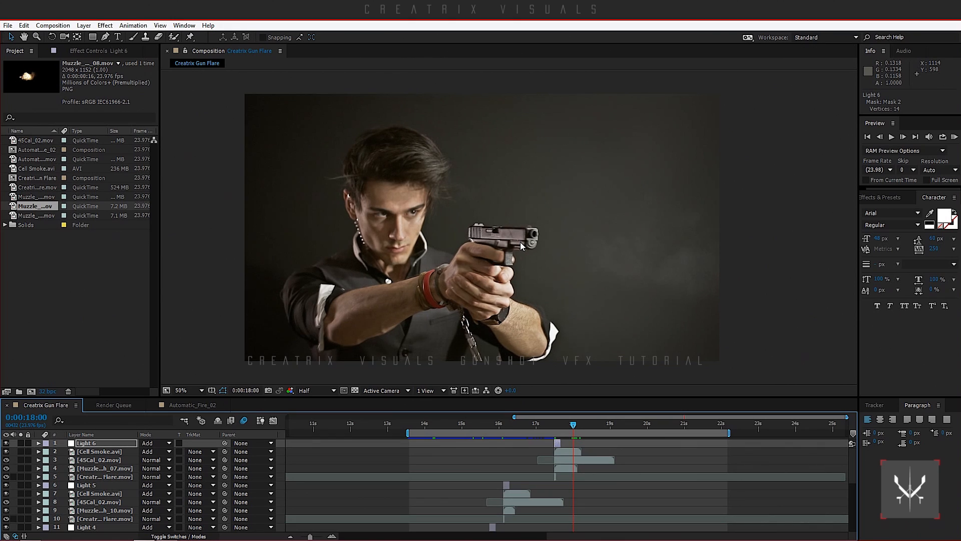
{"action": "key", "text": "Page_Up"}
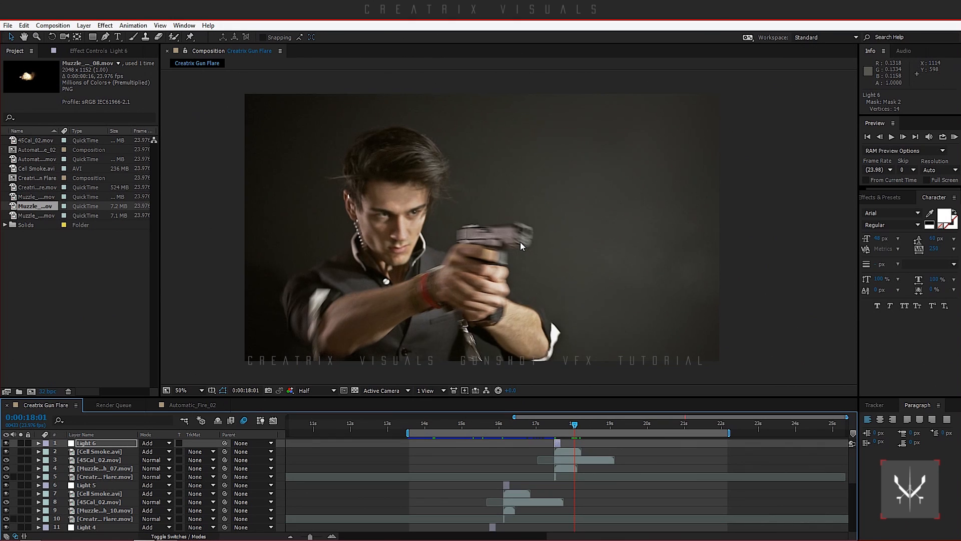
{"action": "key", "text": "Page_Down"}
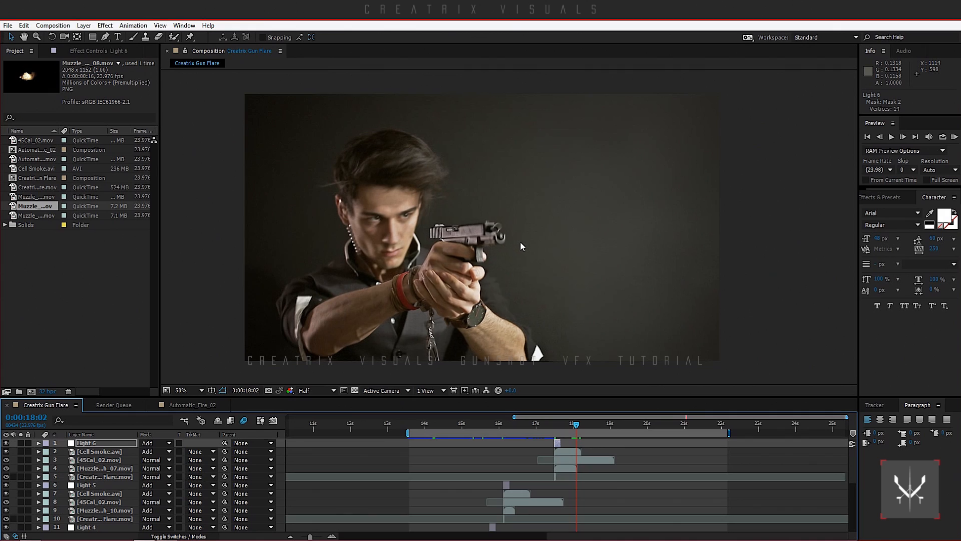
{"action": "key", "text": "Page_Down"}
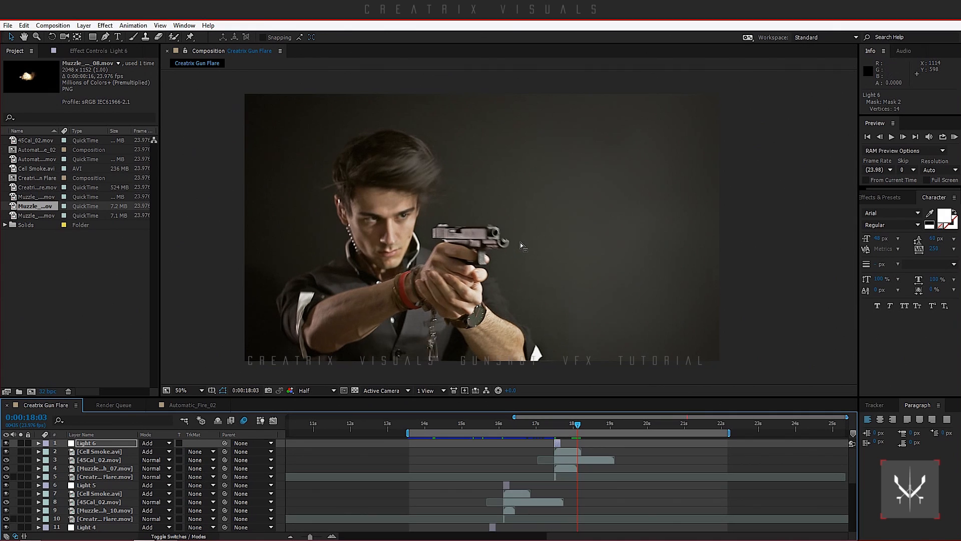
{"action": "key", "text": "Page_Up"}
{"action": "key", "text": "Page_Up"}
{"action": "key", "text": "Page_Up"}
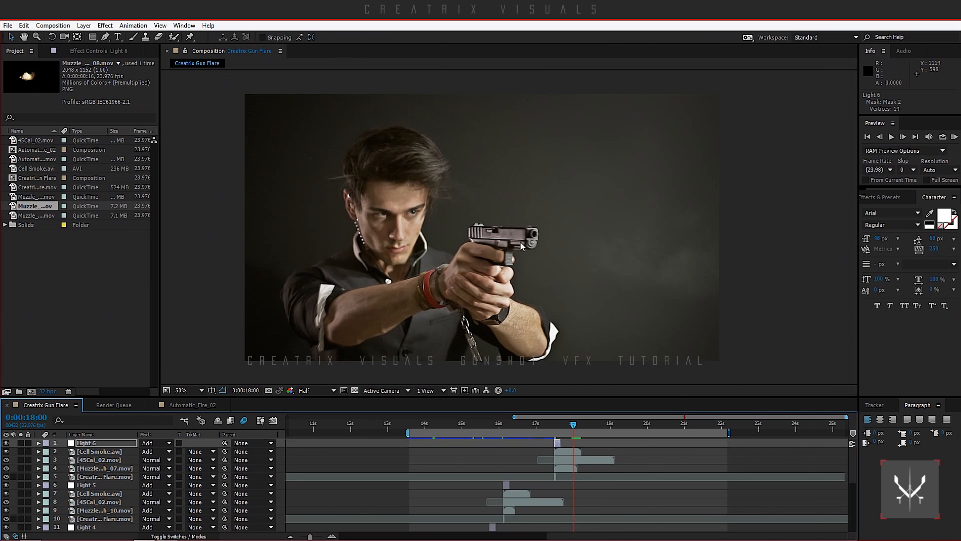
{"action": "key", "text": "Page_Down"}
{"action": "key", "text": "Page_Down"}
{"action": "key", "text": "Page_Down"}
{"action": "key", "text": "Page_Down"}
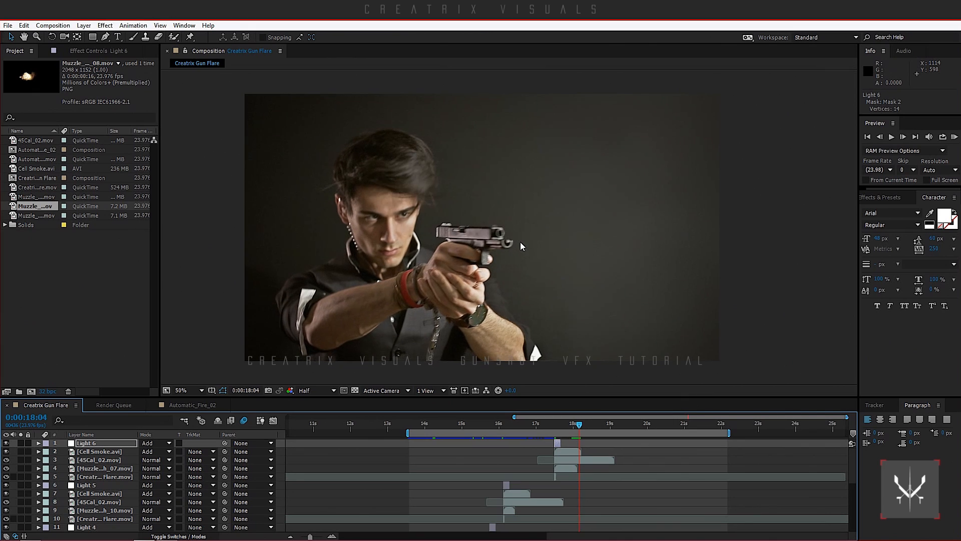
{"action": "key", "text": "Page_Down"}
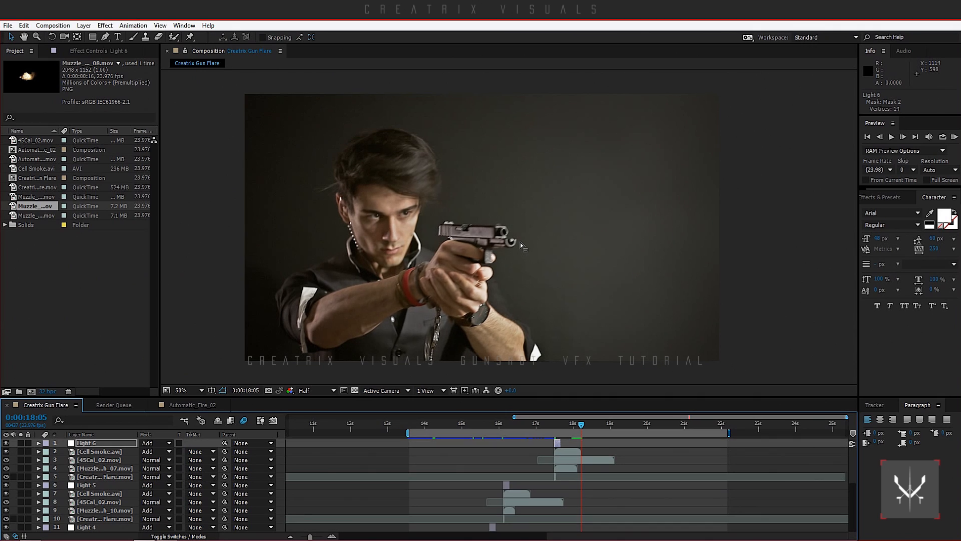
{"action": "key", "text": "Page_Up"}
{"action": "key", "text": "Page_Up"}
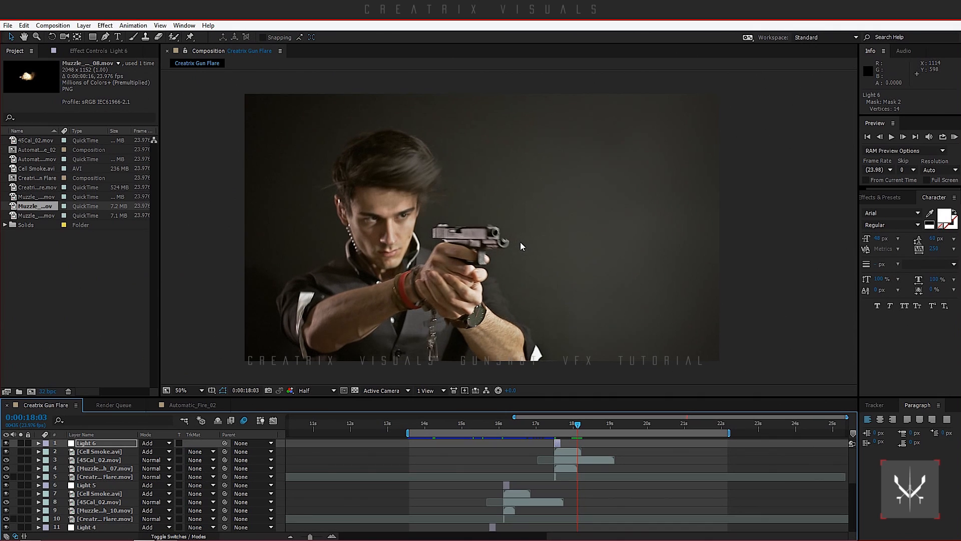
{"action": "key", "text": "Page_Up"}
{"action": "key", "text": "Page_Up"}
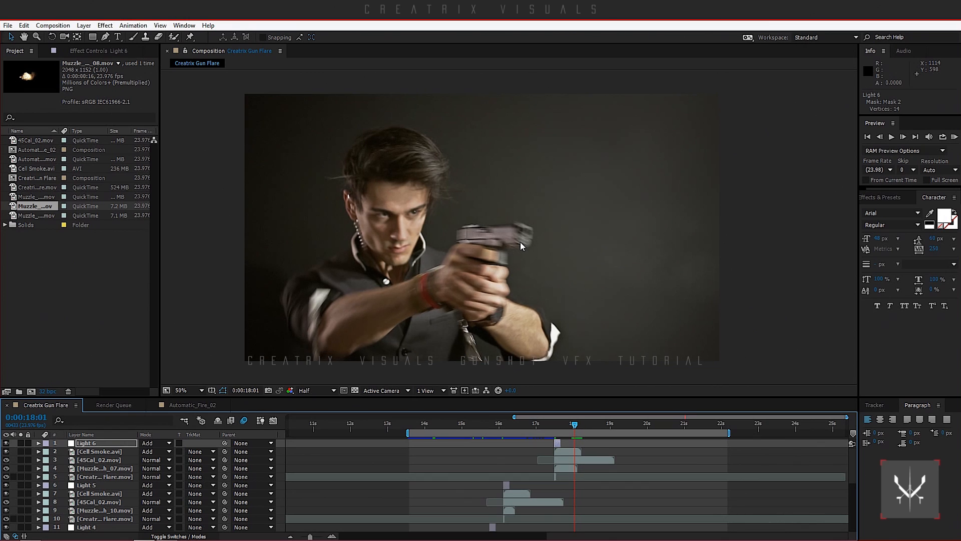
{"action": "key", "text": "Page_Down"}
{"action": "key", "text": "Page_Up"}
{"action": "key", "text": "Page_Down"}
{"action": "key", "text": "Page_Up"}
{"action": "key", "text": "Page_Down"}
{"action": "key", "text": "Page_Up"}
{"action": "key", "text": "Page_Up"}
{"action": "key", "text": "Page_Up"}
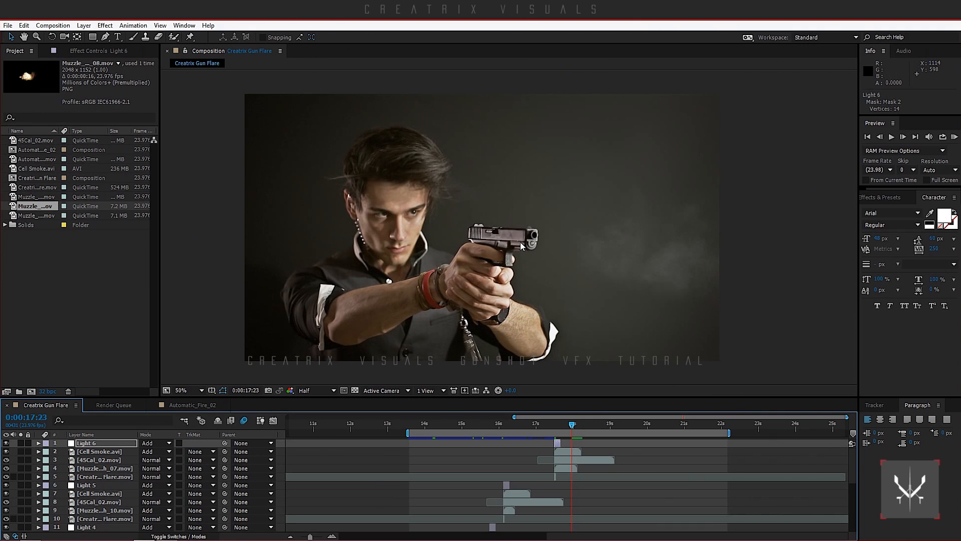
{"action": "key", "text": "Page_Down"}
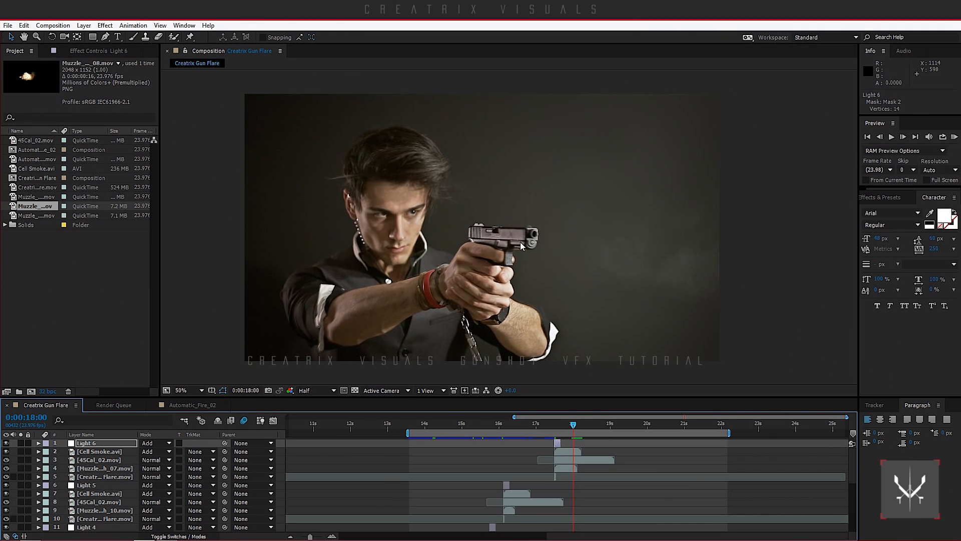
{"action": "key", "text": "Page_Down"}
{"action": "key", "text": "Page_Up"}
- Duplicate the one-frame Creatrix Gun Flare.mov slide cutout at 0:00:17:12 and place the copy at the top of the layer stack
{"action": "left_click", "coordinate": [109, 480]}
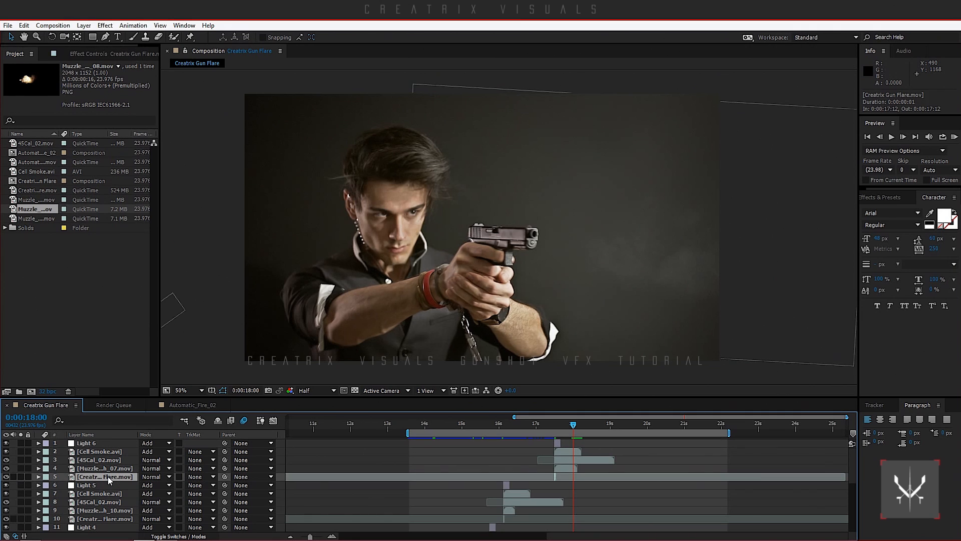
{"action": "left_click", "coordinate": [555, 426]}
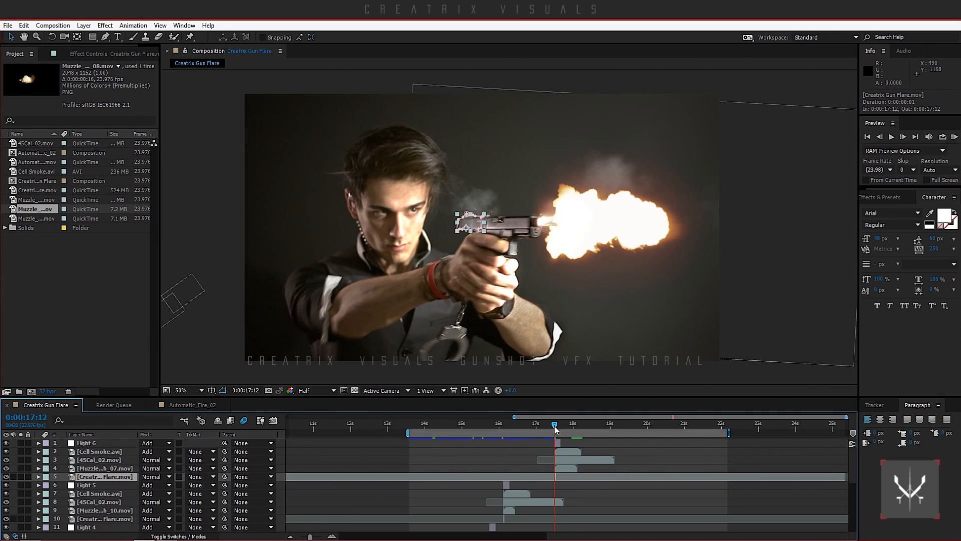
{"action": "scroll", "coordinate": [445, 235], "scroll_direction": "up", "scroll_amount": 2}
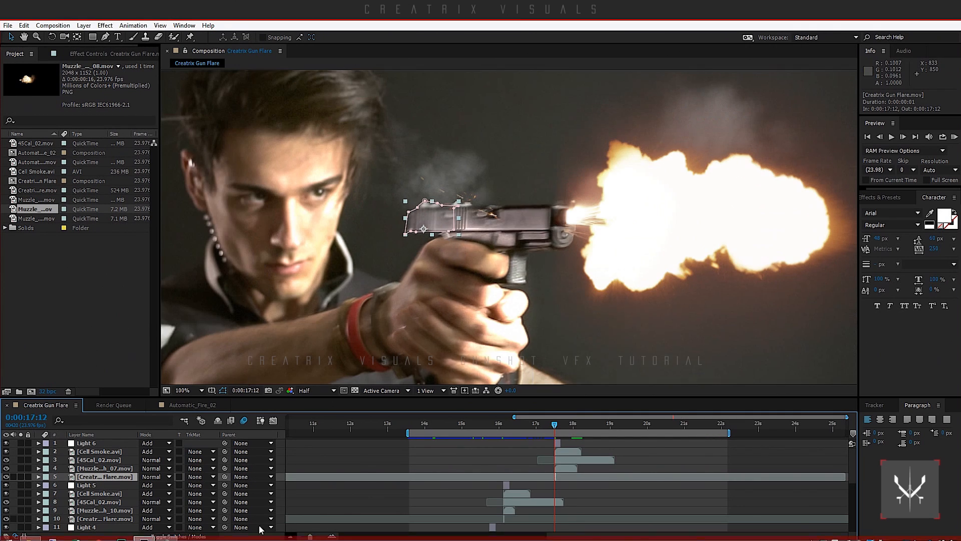
{"action": "key", "text": "ctrl+d"}
{"action": "left_click_drag", "start_coordinate": [107, 478], "coordinate": [116, 441]}
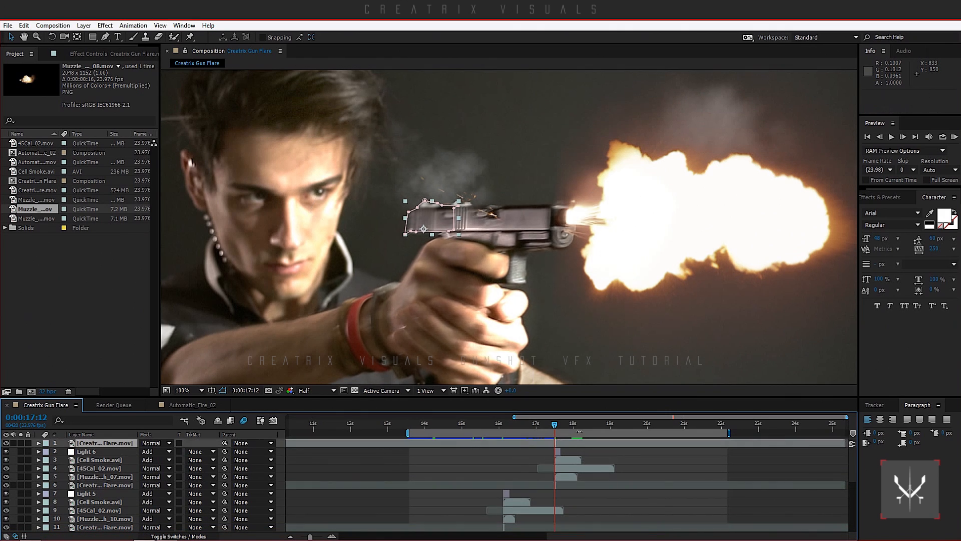
- Shift the duplicated slide cutout layer in time so that it starts at 0:00:18:00
{"action": "left_click", "coordinate": [577, 424]}
{"action": "key", "text": "Page_Up"}
{"action": "key", "text": "Page_Up"}
{"action": "key", "text": "Page_Up"}
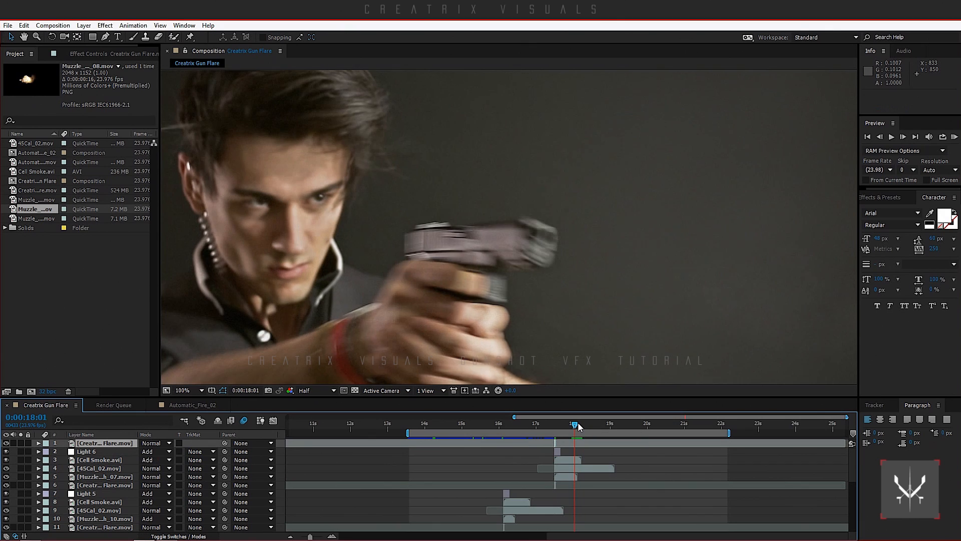
{"action": "left_click", "coordinate": [332, 536]}
{"action": "left_click", "coordinate": [332, 536]}
{"action": "left_click", "coordinate": [332, 536]}
{"action": "left_click", "coordinate": [332, 536]}
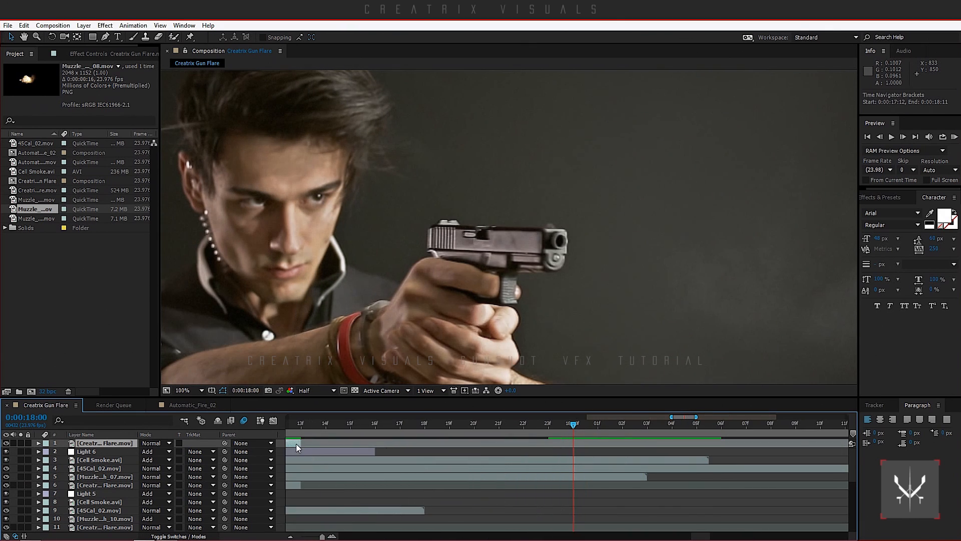
{"action": "left_click_drag", "start_coordinate": [298, 447], "coordinate": [586, 445]}
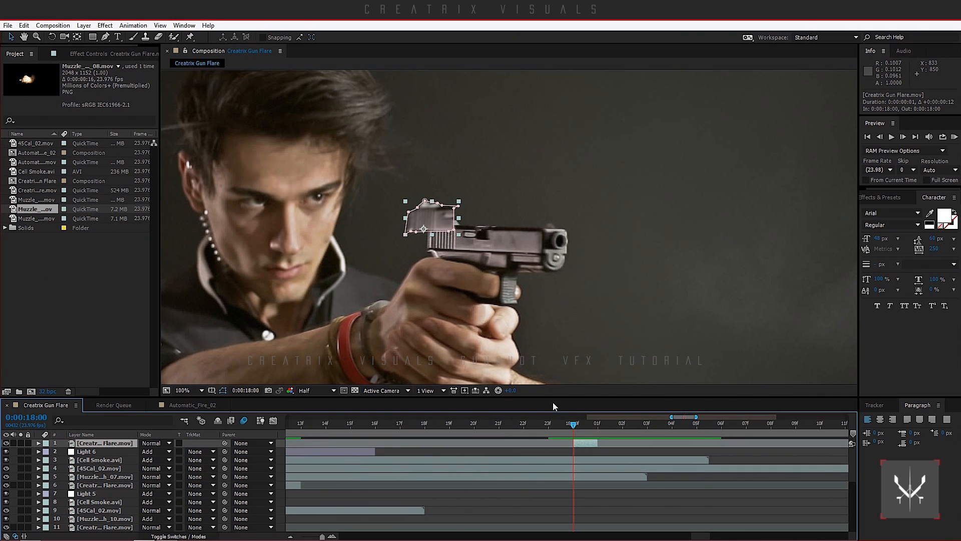
- Move the slide cutout to the rear of the pistol's slide at position 865.5, 574.5 and rotate it 3° to match
{"action": "left_click", "coordinate": [440, 217]}
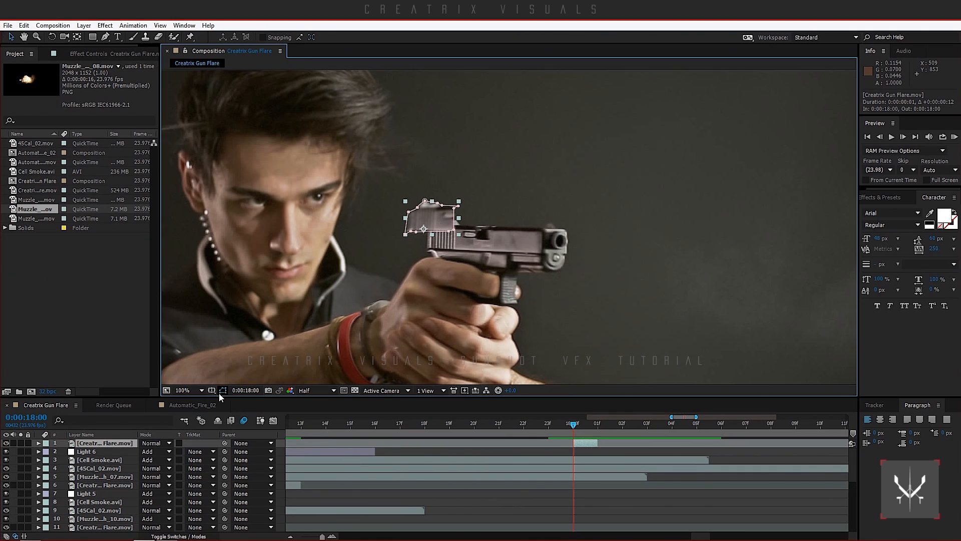
{"action": "left_click_drag", "start_coordinate": [445, 221], "coordinate": [438, 232]}
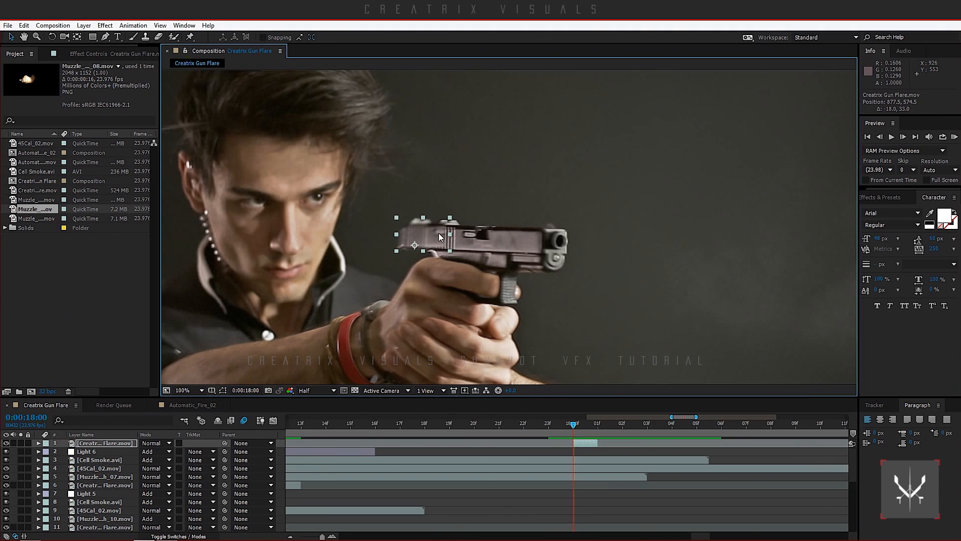
{"action": "scroll", "coordinate": [439, 233], "scroll_direction": "up", "scroll_amount": 1}
{"action": "left_click_drag", "start_coordinate": [364, 246], "coordinate": [357, 249]}
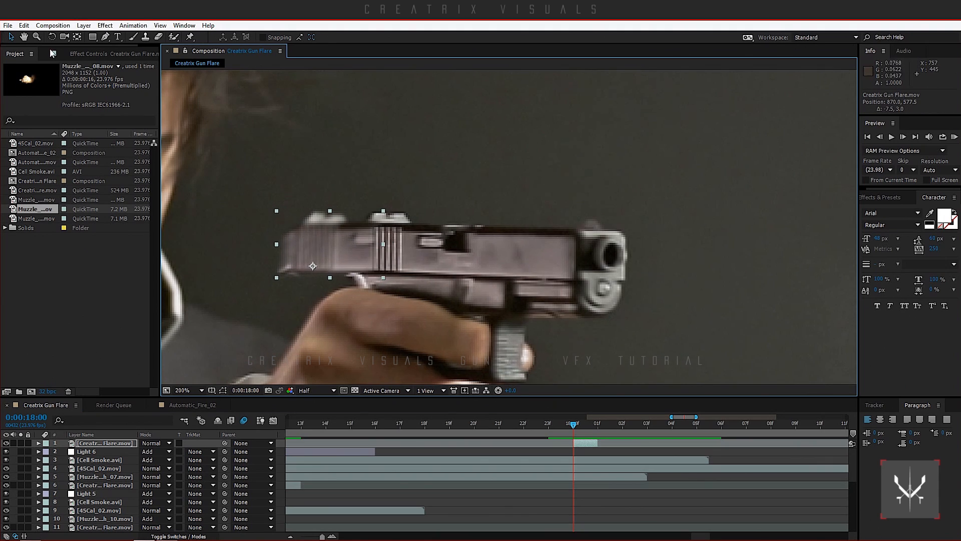
{"action": "left_click", "coordinate": [52, 37]}
{"action": "left_click_drag", "start_coordinate": [298, 247], "coordinate": [300, 243]}
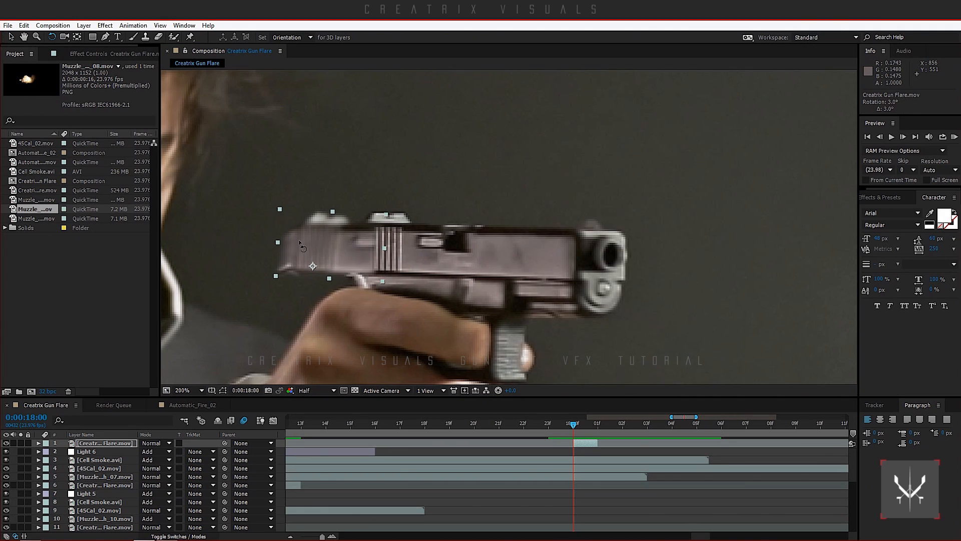
{"action": "left_click", "coordinate": [11, 39]}
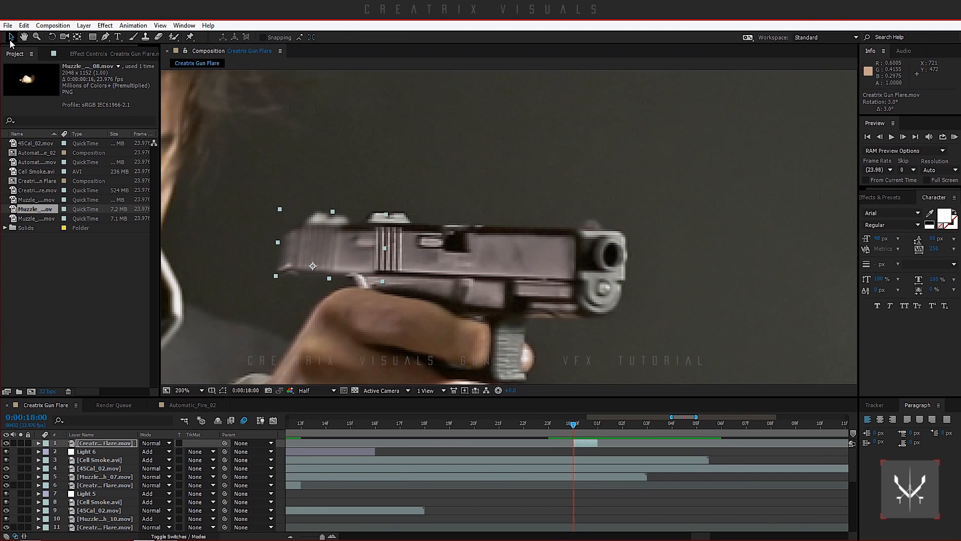
{"action": "left_click_drag", "start_coordinate": [356, 250], "coordinate": [354, 253]}
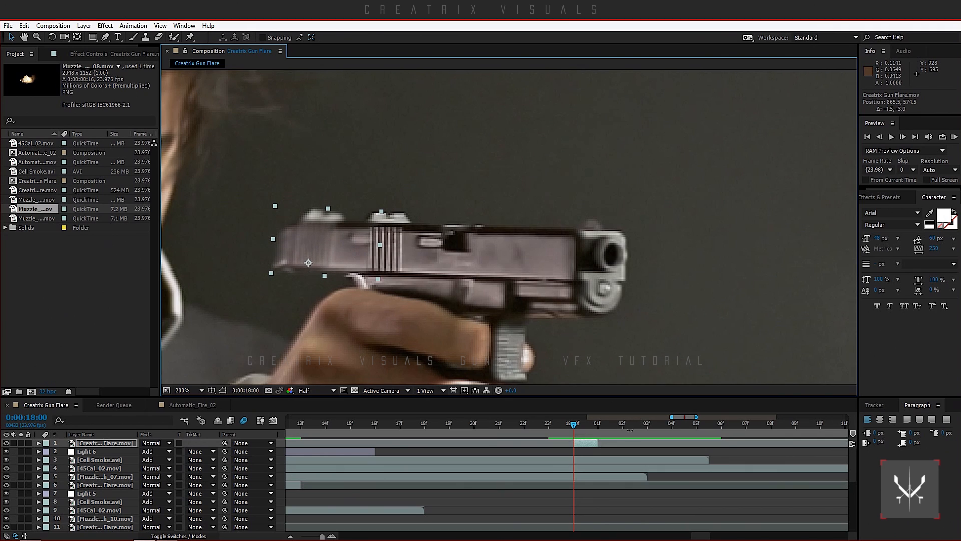
- Add the Suppressed_Fire_01 clip from the Muzzle VFX folder as the top layer and start it at 0:00:18:00
{"action": "scroll", "coordinate": [526, 238], "scroll_direction": "down", "scroll_amount": 2}
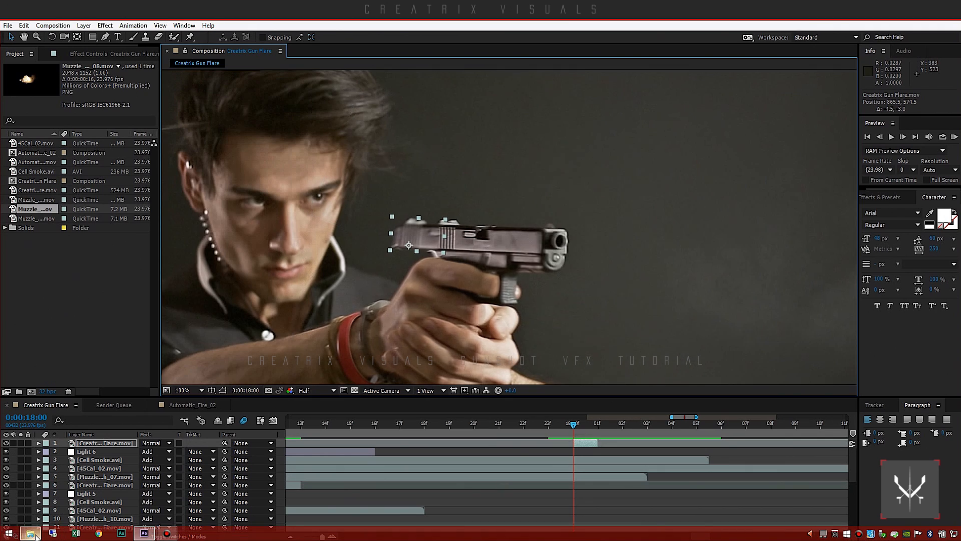
{"action": "left_click", "coordinate": [35, 534]}
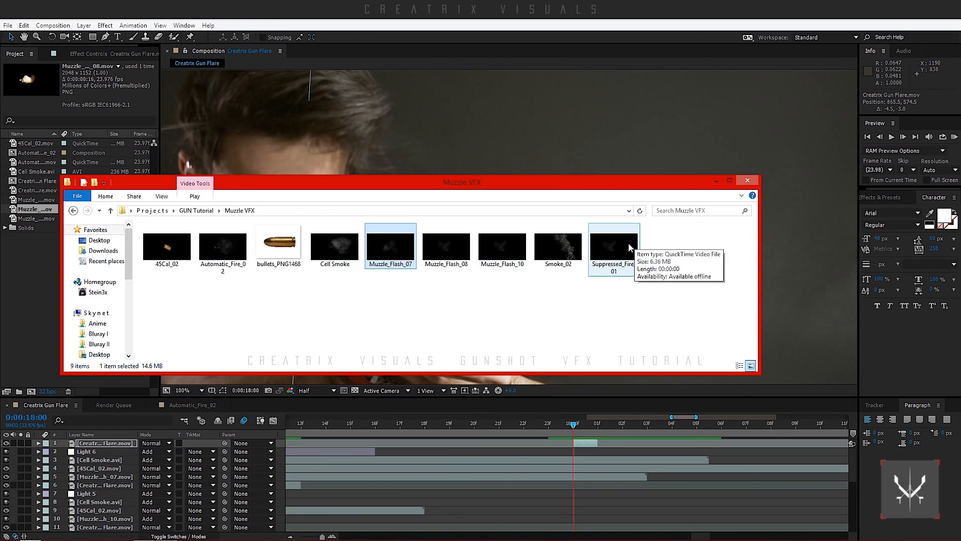
{"action": "left_click_drag", "start_coordinate": [629, 242], "coordinate": [83, 444]}
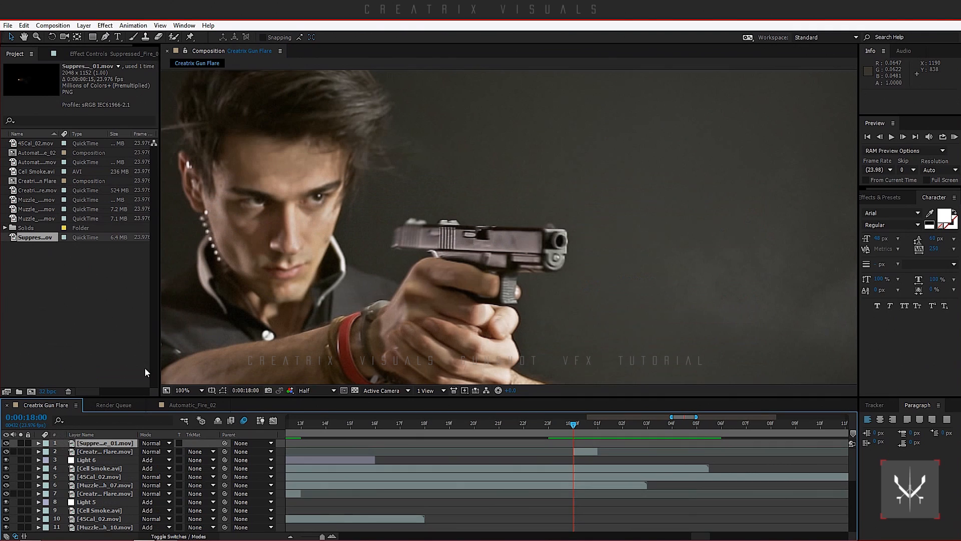
{"action": "left_click", "coordinate": [291, 536]}
{"action": "left_click", "coordinate": [291, 536]}
{"action": "left_click", "coordinate": [291, 537]}
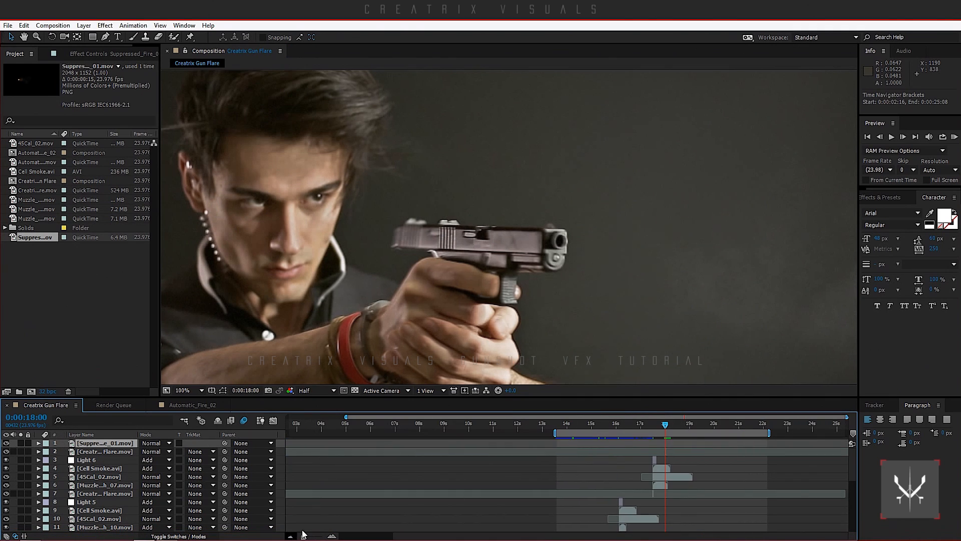
{"action": "left_click_drag", "start_coordinate": [317, 466], "coordinate": [521, 479]}
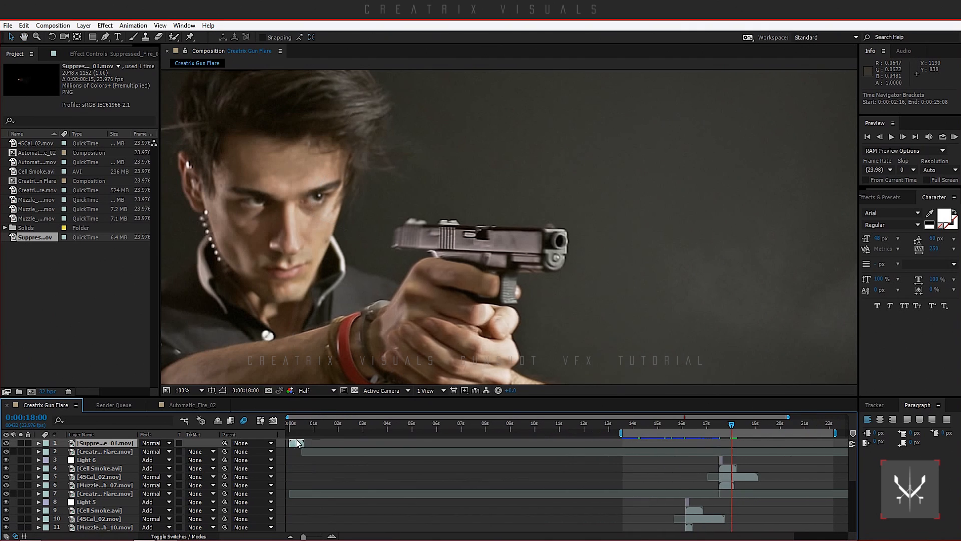
{"action": "left_click_drag", "start_coordinate": [293, 446], "coordinate": [733, 447]}
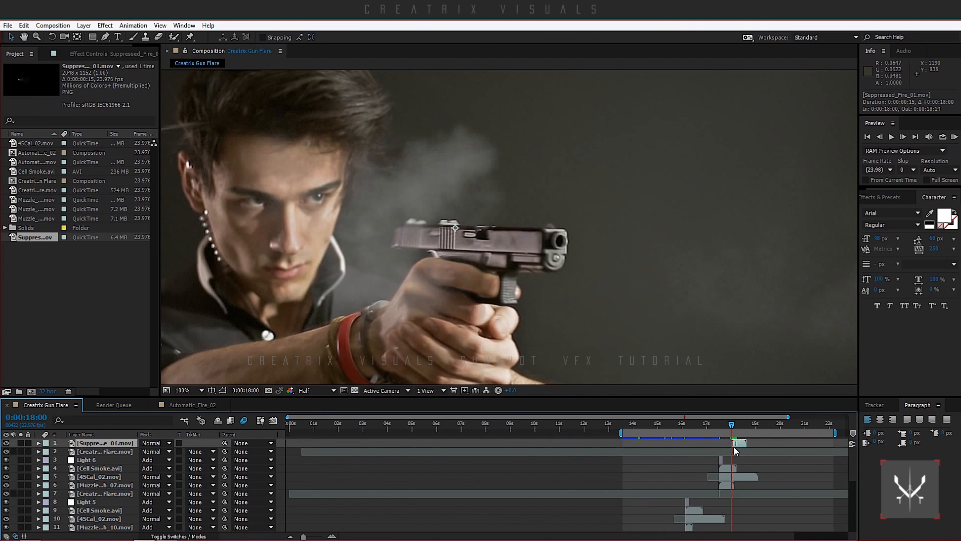
- Time-stretch the Suppressed_Fire_01 layer with a stretch factor of 50%
{"action": "left_click", "coordinate": [332, 536]}
{"action": "left_click", "coordinate": [332, 536]}
{"action": "left_click", "coordinate": [332, 536]}
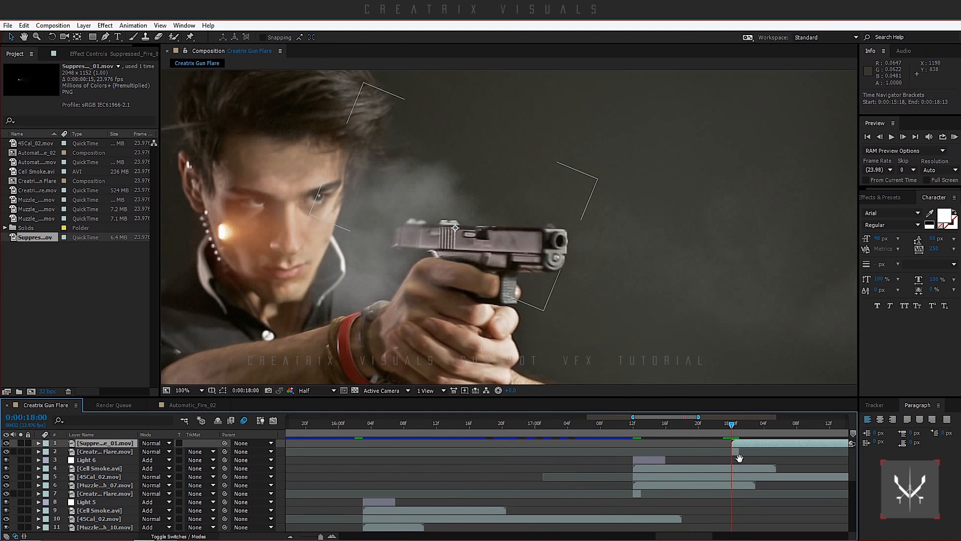
{"action": "left_click_drag", "start_coordinate": [740, 457], "coordinate": [437, 475]}
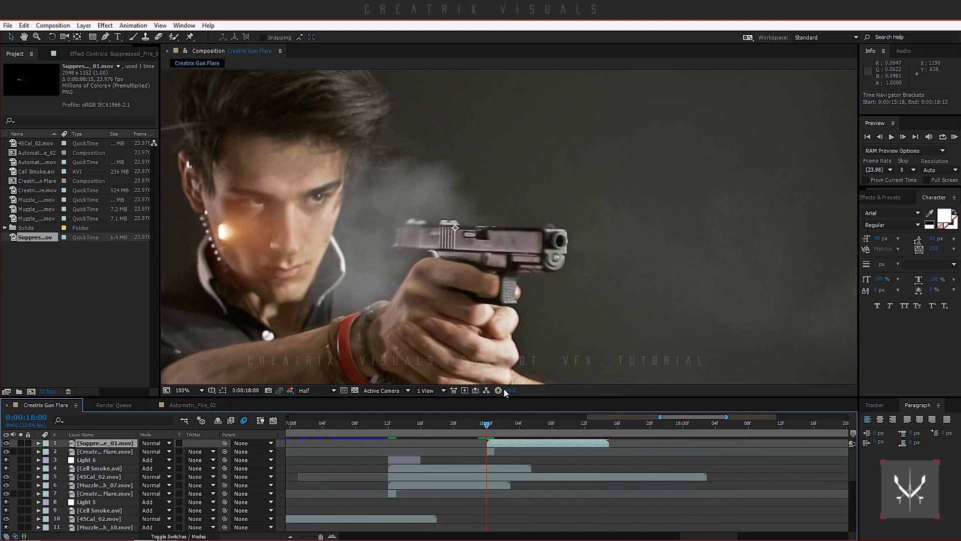
{"action": "right_click", "coordinate": [531, 445]}
{"action": "mouse_move", "coordinate": [611, 117]}
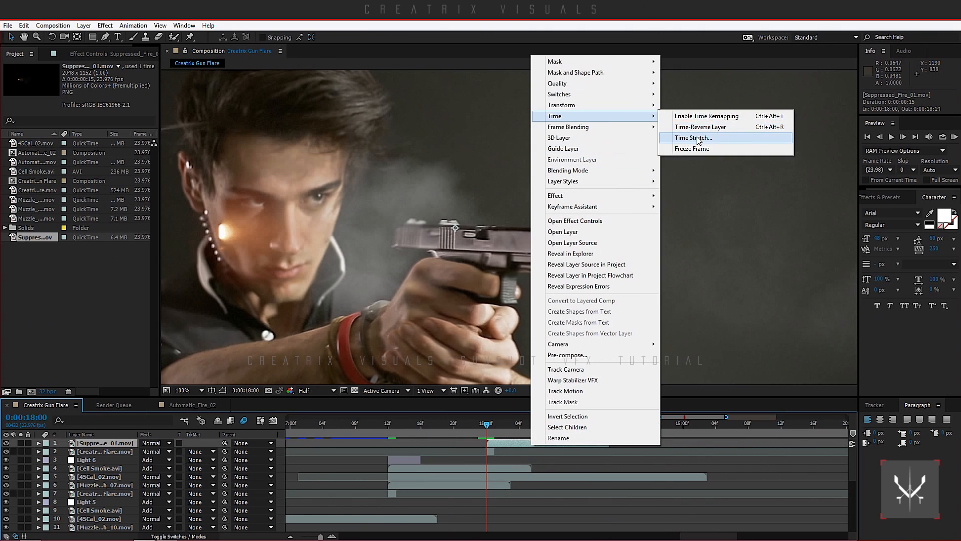
{"action": "left_click", "coordinate": [698, 138]}
{"action": "type", "text": "50"}
{"action": "key", "text": "Return"}
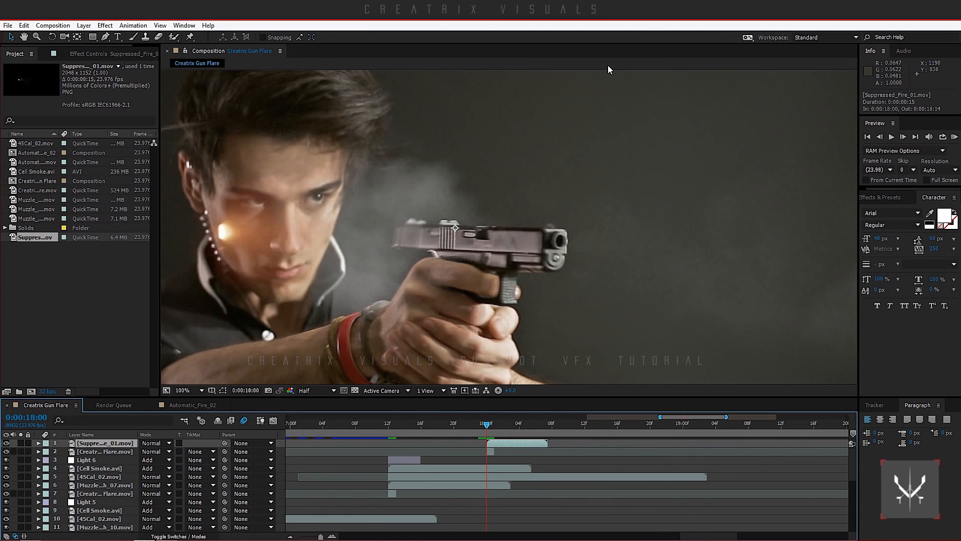
- Move the Suppressed_Fire_01 flash to the pistol's muzzle at position 1650, 558 and set its blending mode to Add
{"action": "left_click_drag", "start_coordinate": [253, 251], "coordinate": [593, 263]}
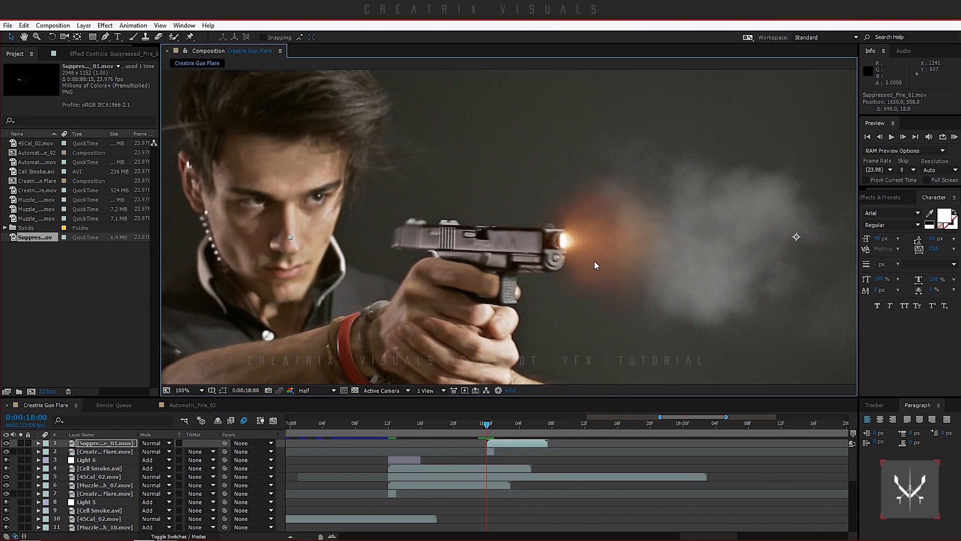
{"action": "left_click", "coordinate": [150, 443]}
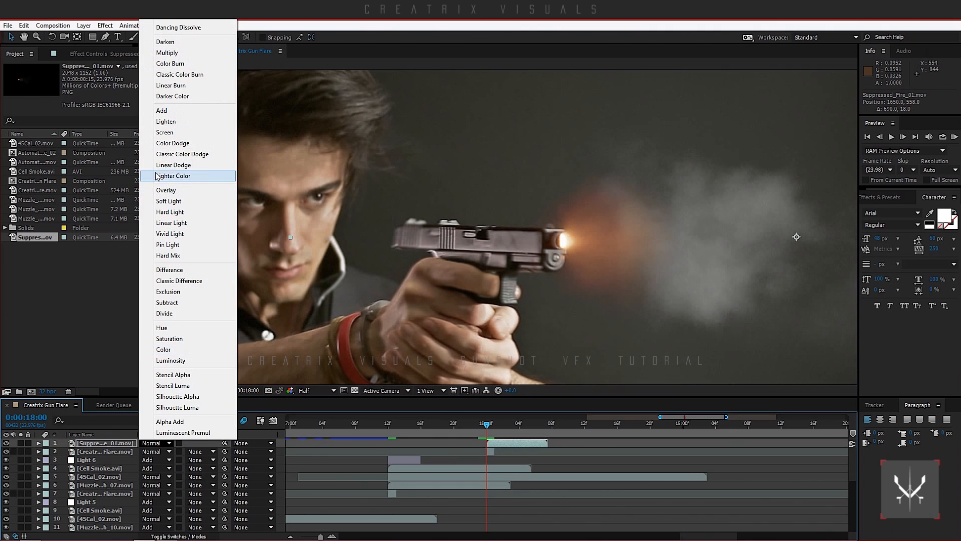
{"action": "left_click", "coordinate": [171, 110]}
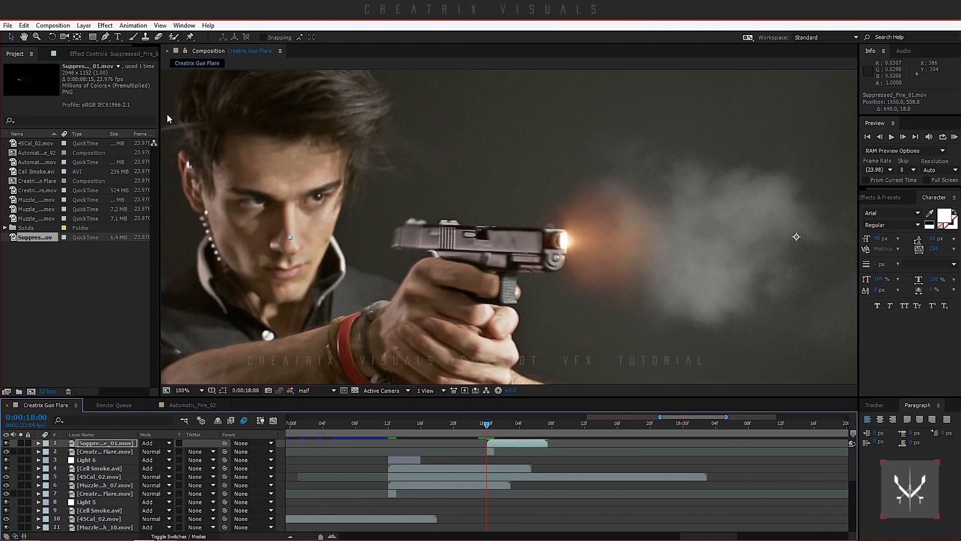
- Scale the Suppressed_Fire_01 layer to 85% and move the flash against the muzzle at position 1572, 559.5
{"action": "key", "text": "s"}
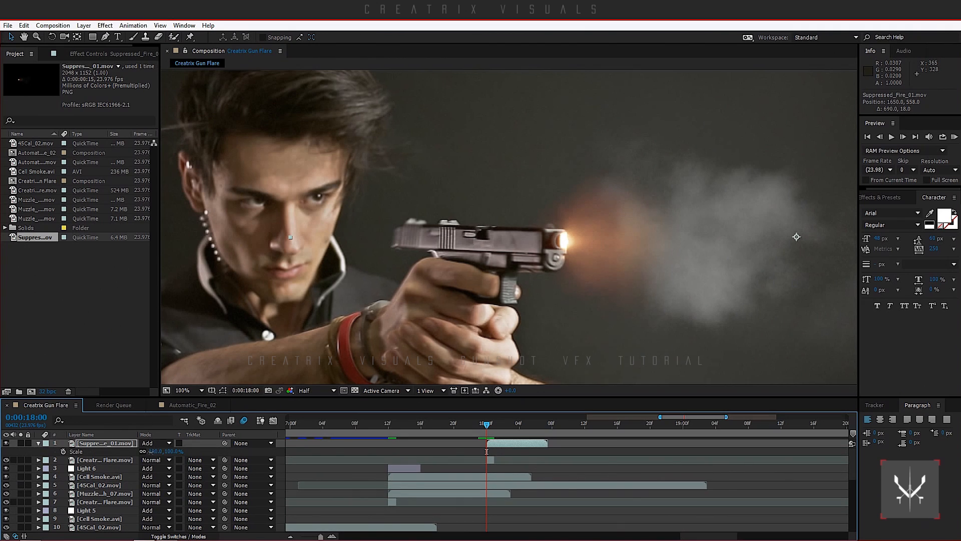
{"action": "type", "text": "85"}
{"action": "key", "text": "Return"}
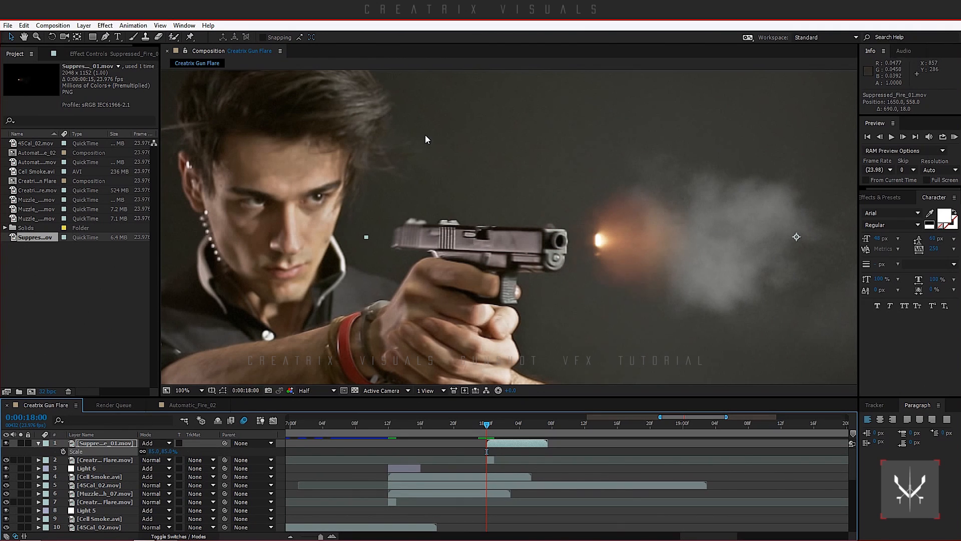
{"action": "scroll", "coordinate": [608, 206], "scroll_direction": "up", "scroll_amount": 2}
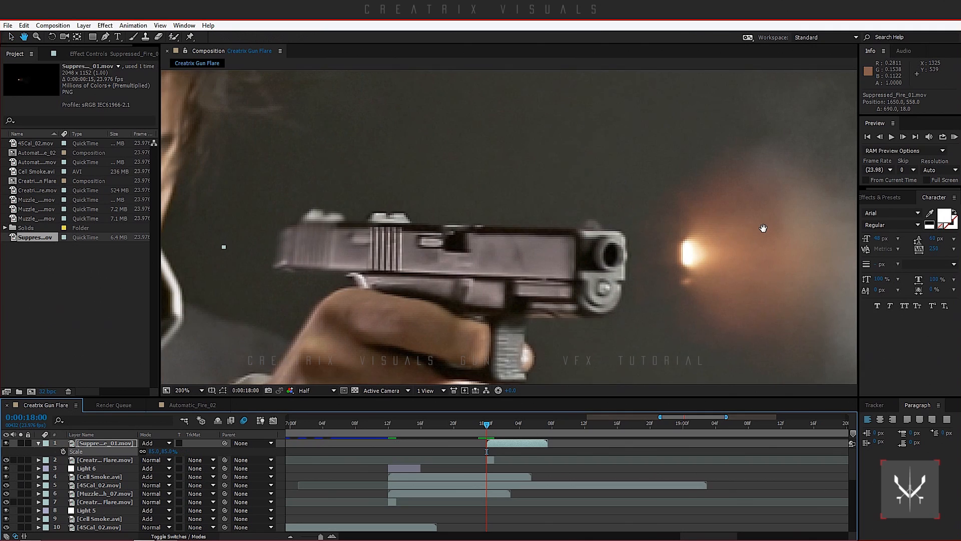
{"action": "left_click_drag", "start_coordinate": [636, 231], "coordinate": [558, 232]}
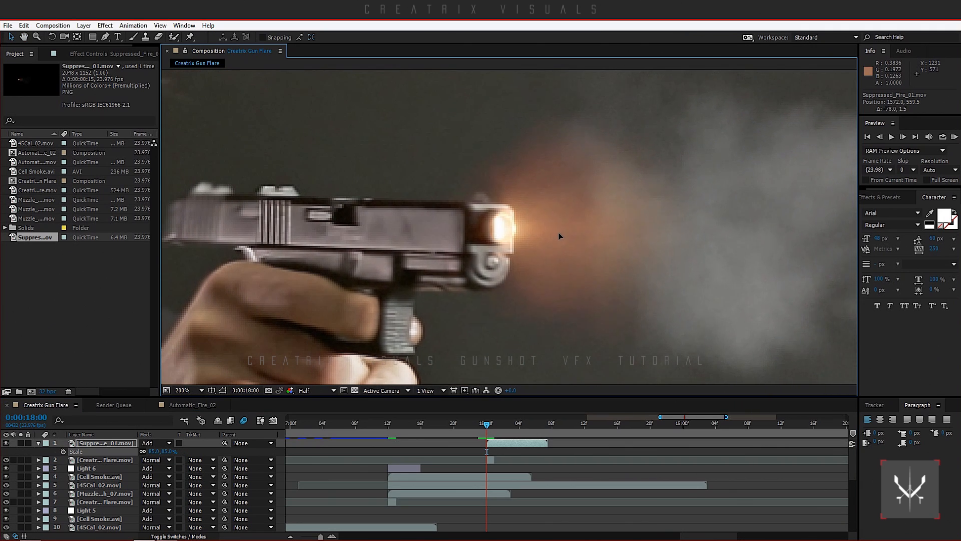
- Set the Suppressed_Fire_01 layer's scale to 75% and reposition the flash on the muzzle at 1522.5, 561
{"action": "left_click", "coordinate": [152, 451]}
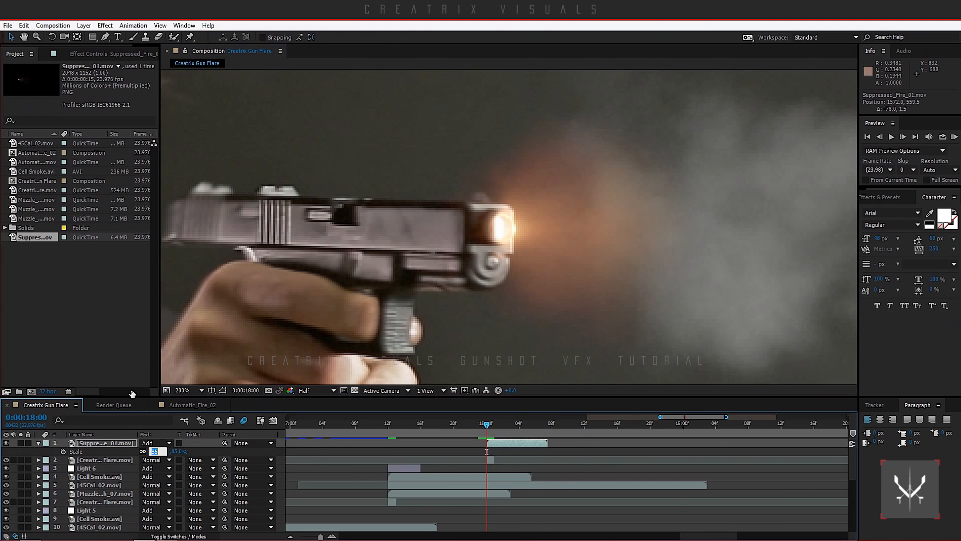
{"action": "type", "text": "75"}
{"action": "key", "text": "Return"}
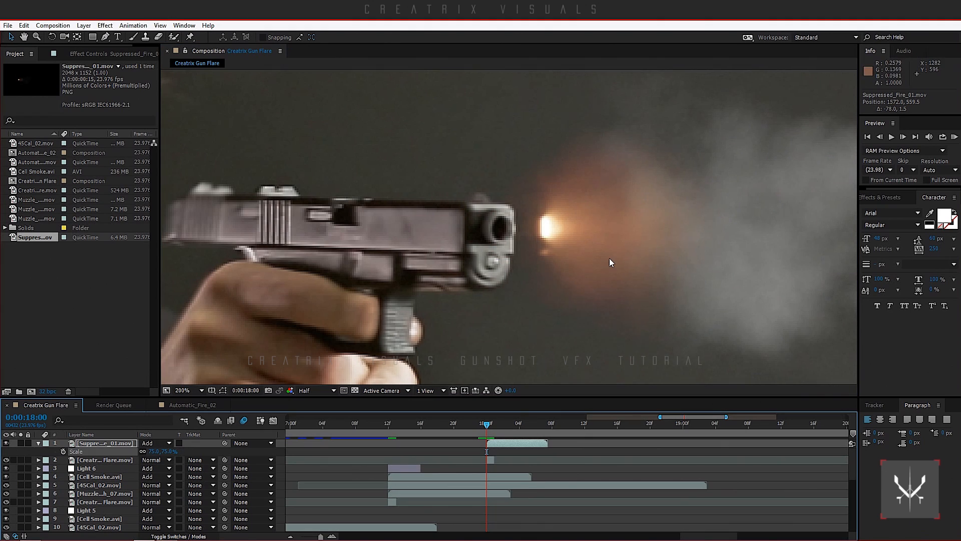
{"action": "left_click_drag", "start_coordinate": [609, 257], "coordinate": [558, 251]}
{"action": "key", "text": "comma"}
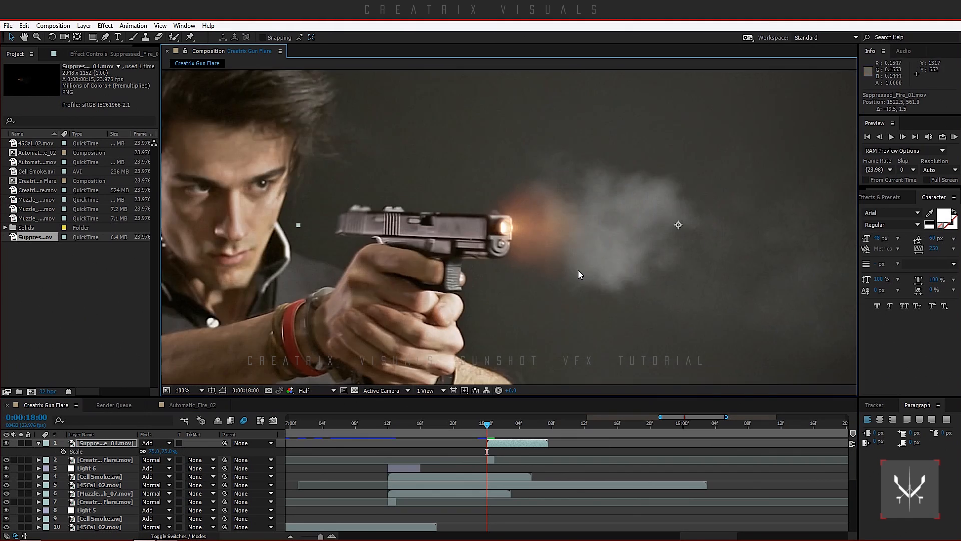
{"action": "key", "text": "comma"}
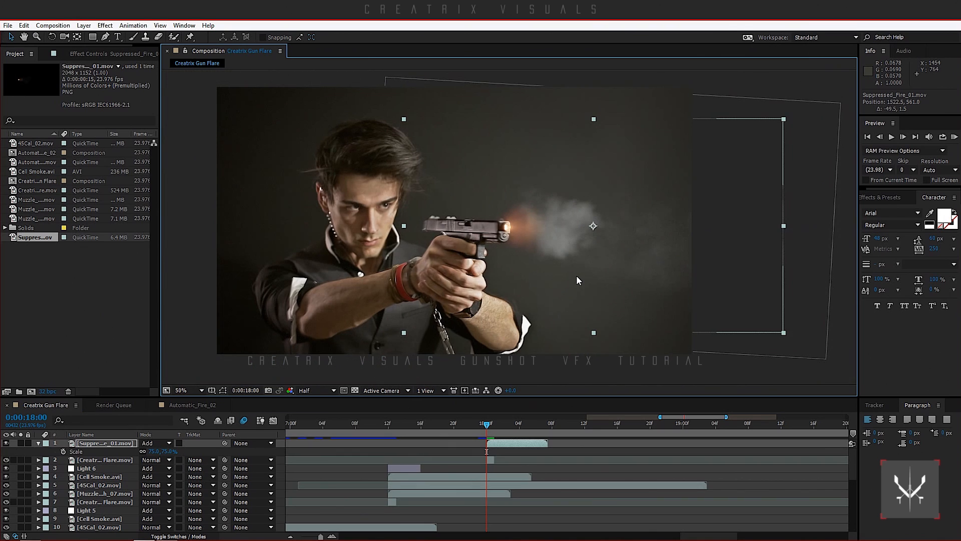
{"action": "key", "text": "period"}
{"action": "left_click_drag", "start_coordinate": [513, 245], "coordinate": [673, 245]}
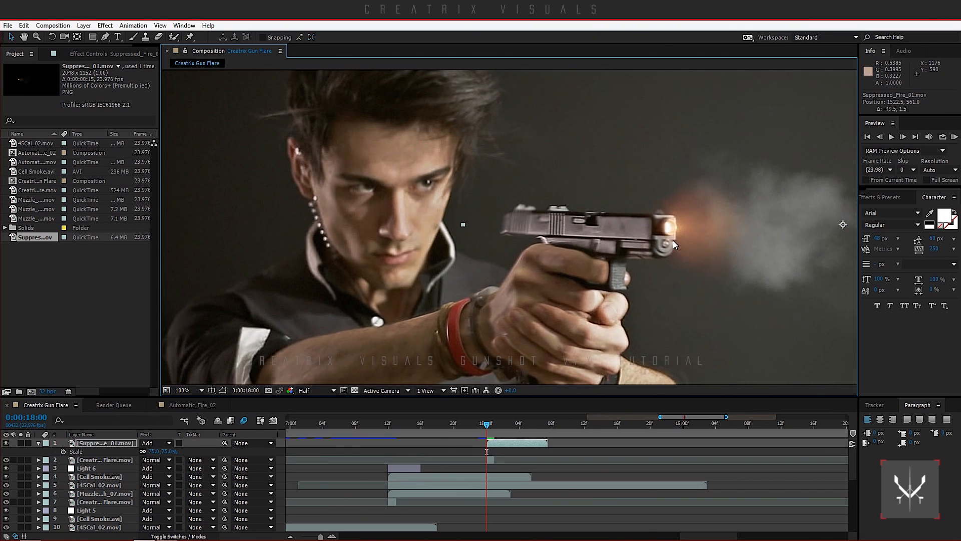
{"action": "key", "text": "comma"}
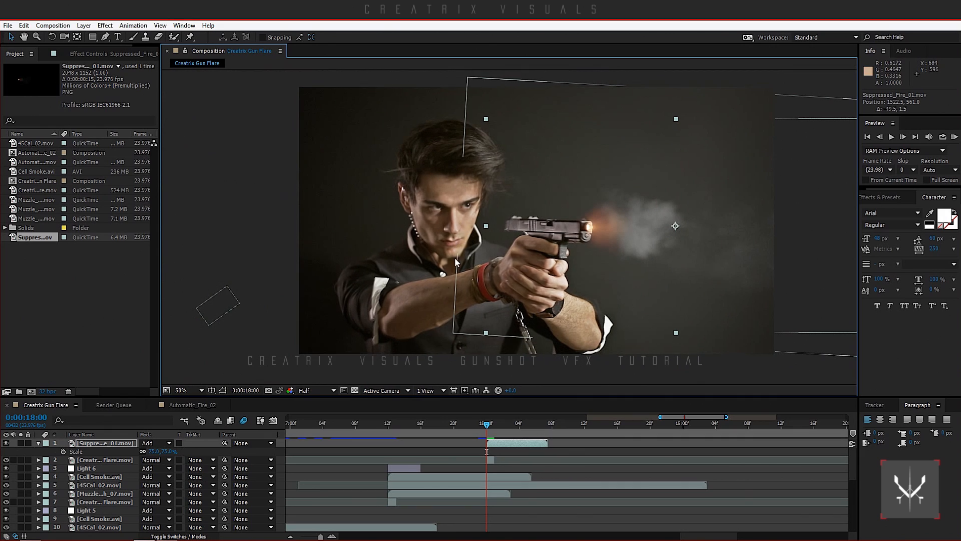
{"action": "left_click", "coordinate": [38, 444]}
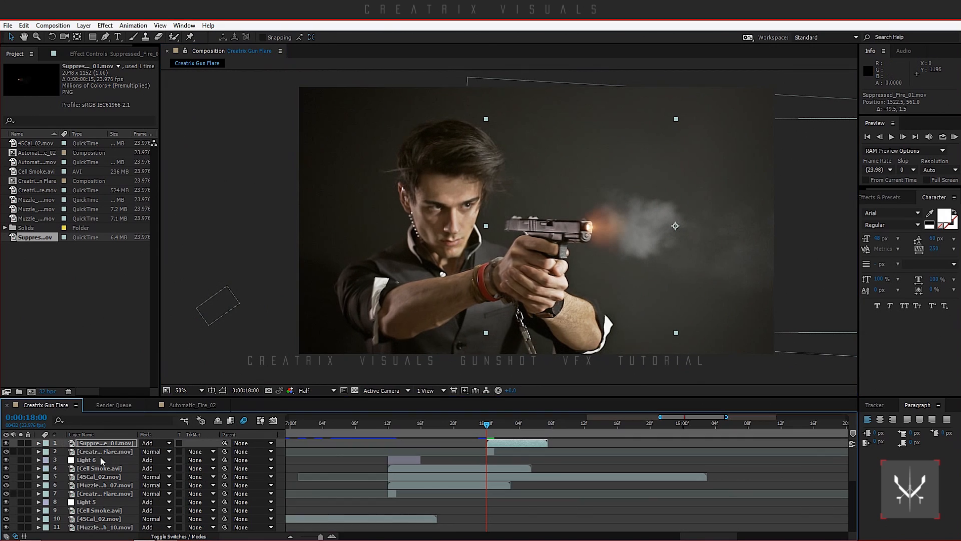
- Duplicate the previous shot's Cell Smoke and 45Cal_02 layers, place the copies below Suppressed_Fire_01, and start them at 0:00:18:00
{"action": "left_click", "coordinate": [99, 468]}
{"action": "left_click", "coordinate": [110, 478], "text": "ctrl"}
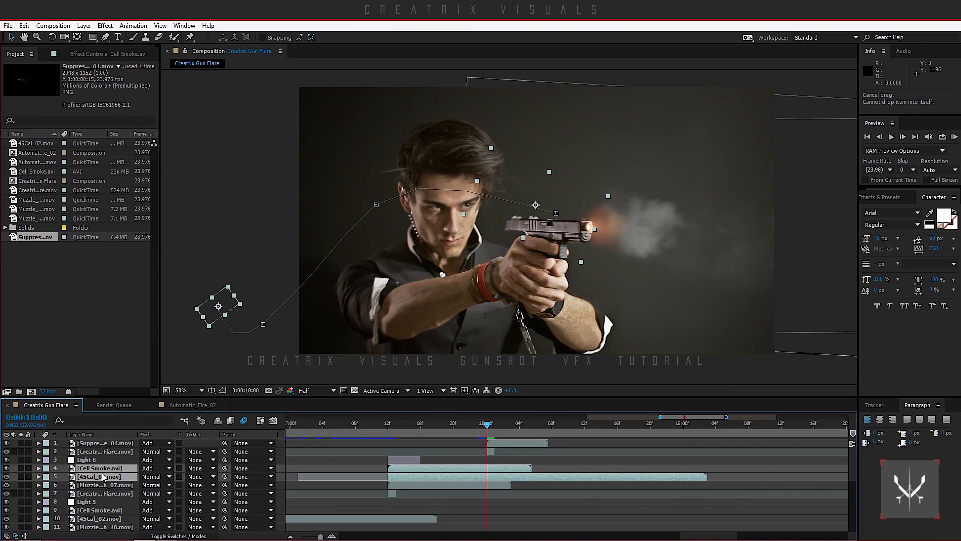
{"action": "key", "text": "ctrl+d"}
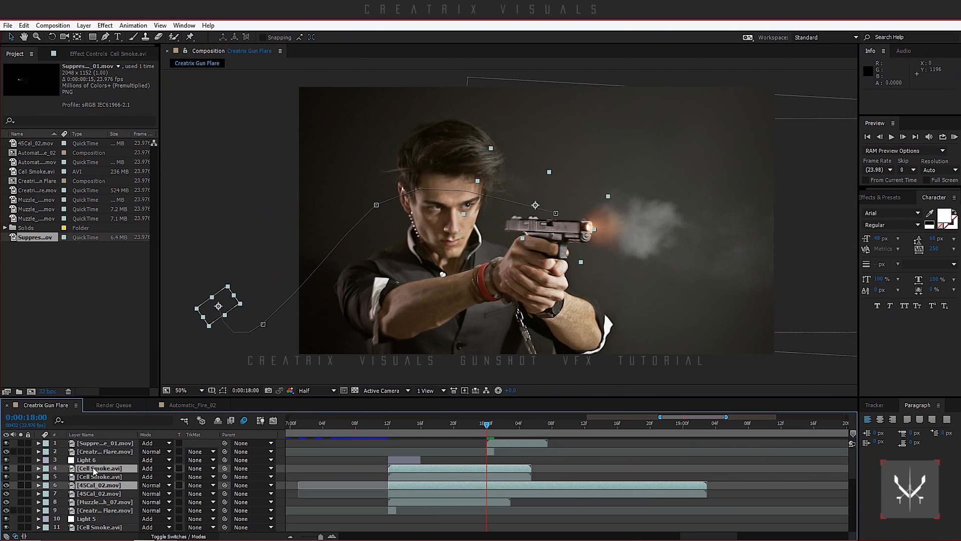
{"action": "left_click_drag", "start_coordinate": [98, 471], "coordinate": [99, 449]}
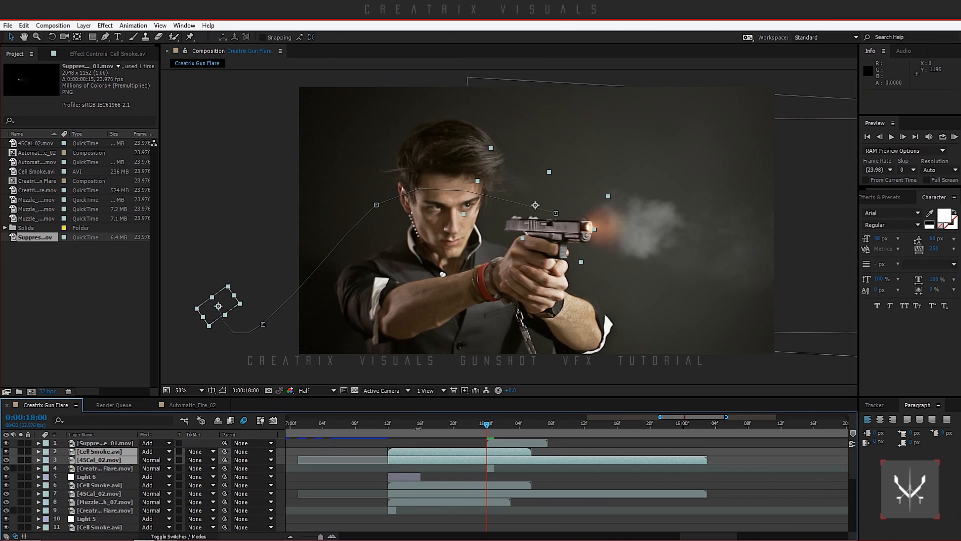
{"action": "left_click_drag", "start_coordinate": [404, 454], "coordinate": [500, 453]}
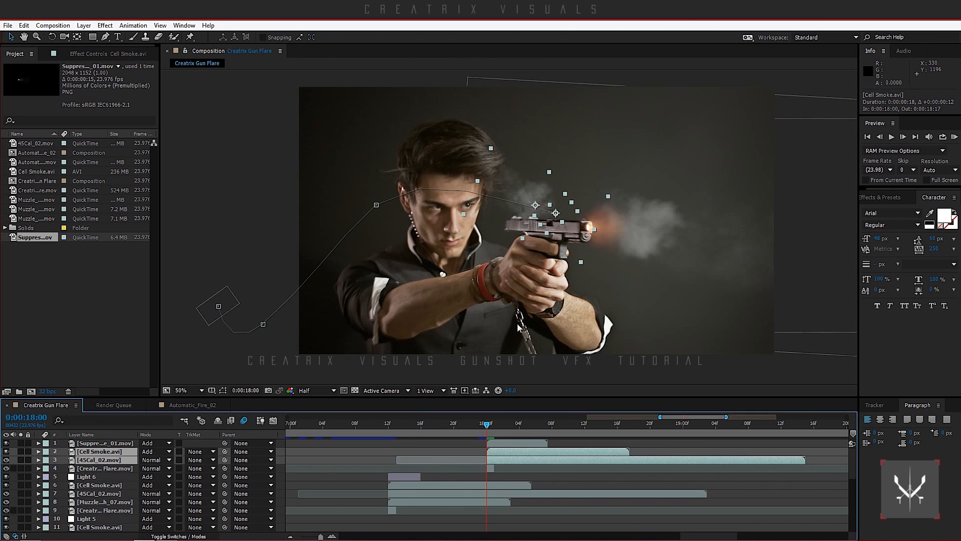
- Flip the duplicated Cell Smoke layer vertically and move it down to the pistol's slide at position 936, 525
{"action": "scroll", "coordinate": [531, 310], "scroll_direction": "up", "scroll_amount": 1}
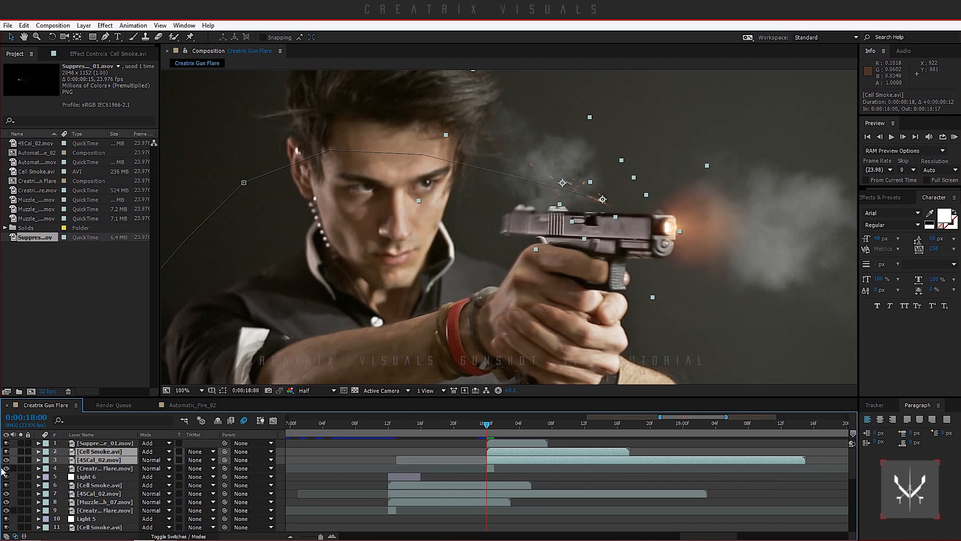
{"action": "left_click", "coordinate": [88, 476]}
{"action": "left_click", "coordinate": [98, 453]}
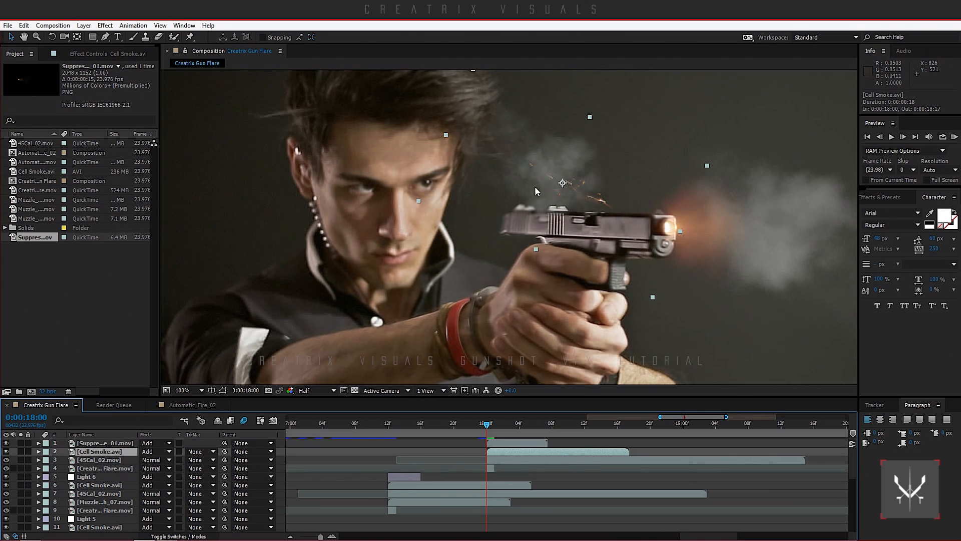
{"action": "right_click", "coordinate": [563, 140]}
{"action": "mouse_move", "coordinate": [610, 196]}
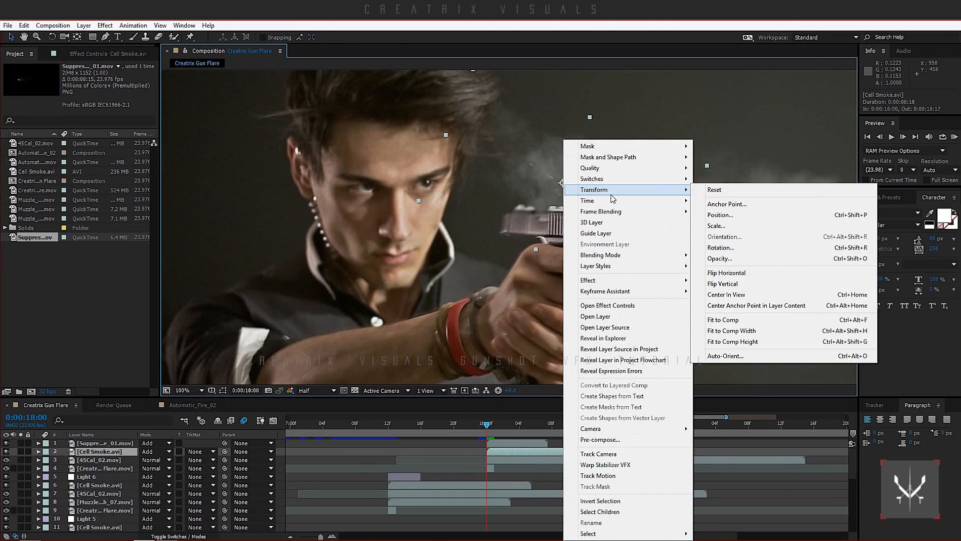
{"action": "left_click", "coordinate": [738, 283]}
{"action": "left_click_drag", "start_coordinate": [582, 195], "coordinate": [572, 219]}
- Rotate the duplicated Cell Smoke layer to 16.2° and adjust its position to 936, 531 over the ejection port
{"action": "left_click", "coordinate": [54, 38]}
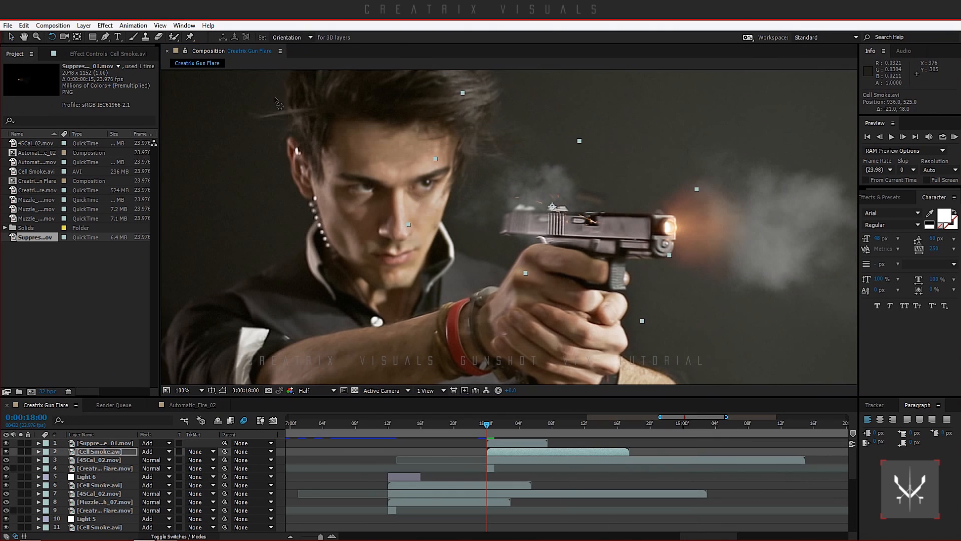
{"action": "left_click_drag", "start_coordinate": [523, 189], "coordinate": [475, 197]}
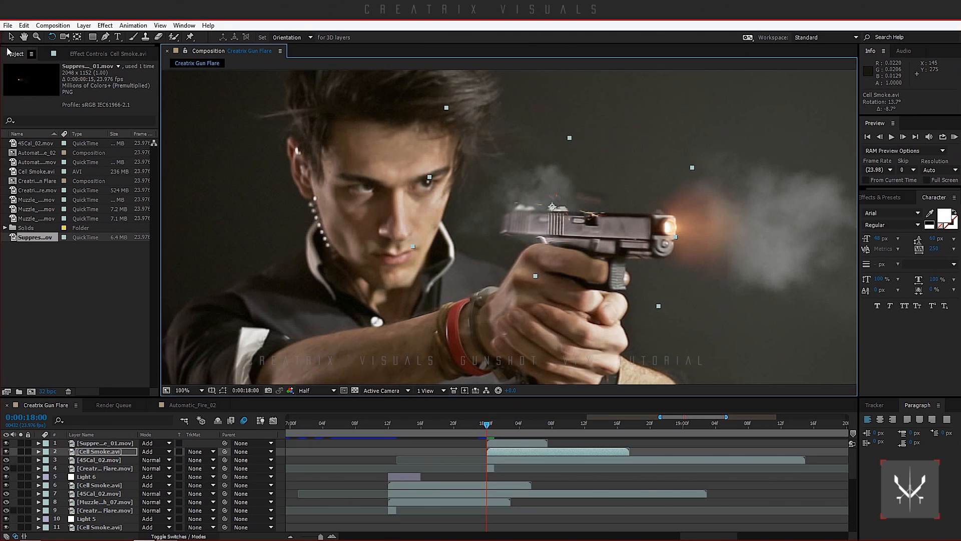
{"action": "left_click_drag", "start_coordinate": [575, 200], "coordinate": [570, 206]}
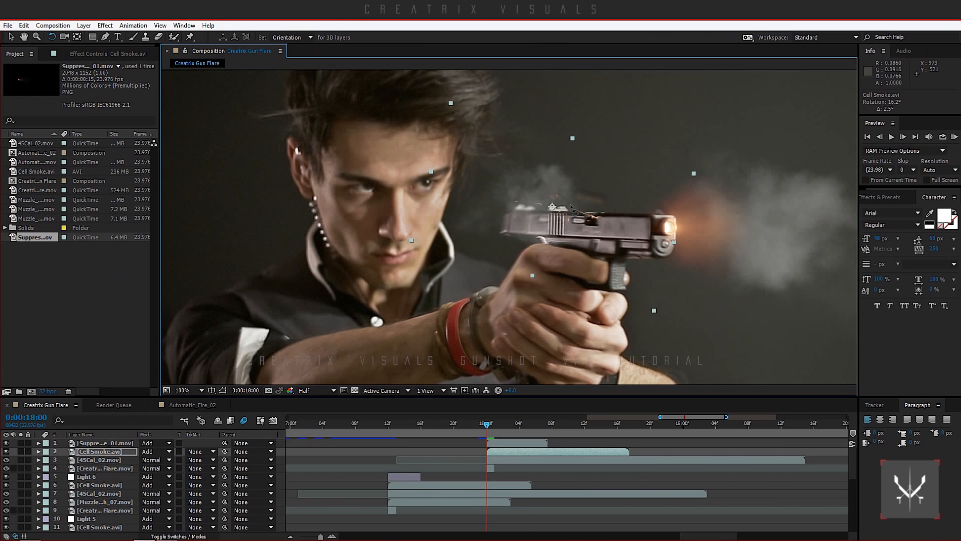
{"action": "left_click", "coordinate": [11, 36]}
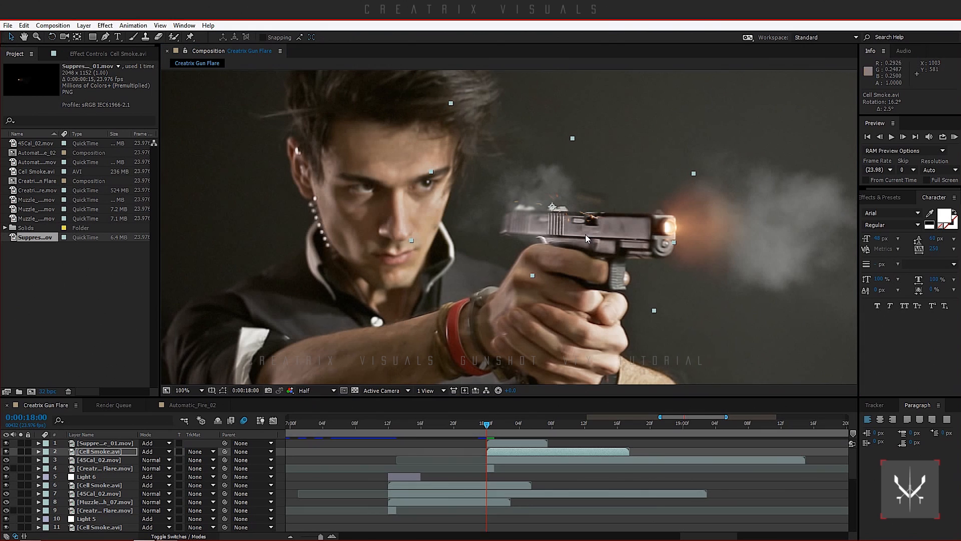
{"action": "left_click_drag", "start_coordinate": [589, 224], "coordinate": [589, 226]}
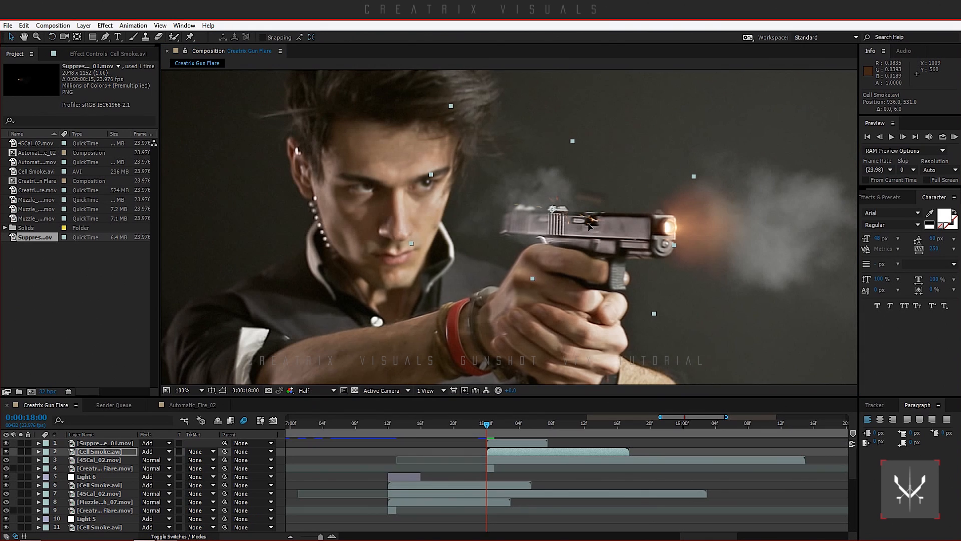
- Delete the duplicated 45Cal_02 layer's last Position keyframe, then slide its footage six frames earlier with keyframes at 0:00:18:01 through 0:00:18:03
{"action": "left_click", "coordinate": [542, 460]}
{"action": "key", "text": "p"}
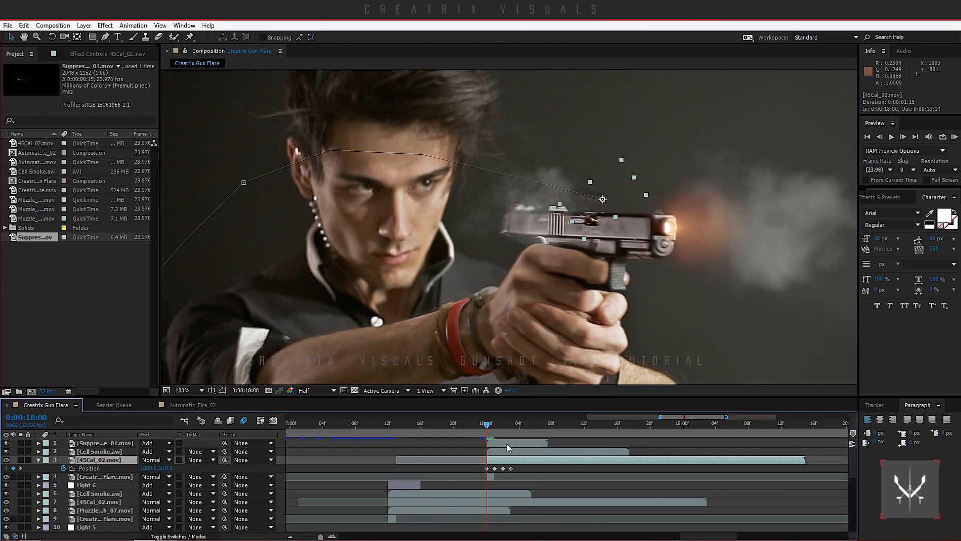
{"action": "key", "text": "comma"}
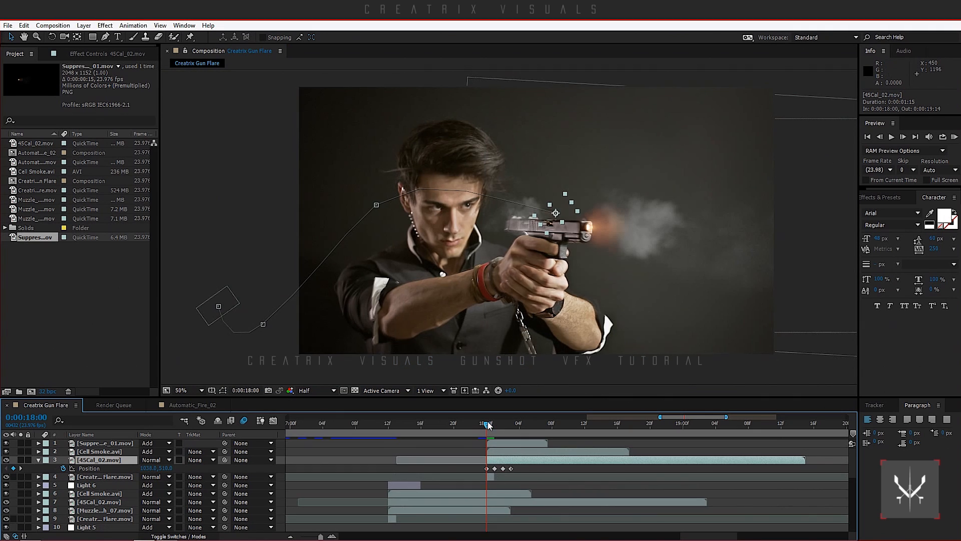
{"action": "left_click_drag", "start_coordinate": [494, 425], "coordinate": [505, 426]}
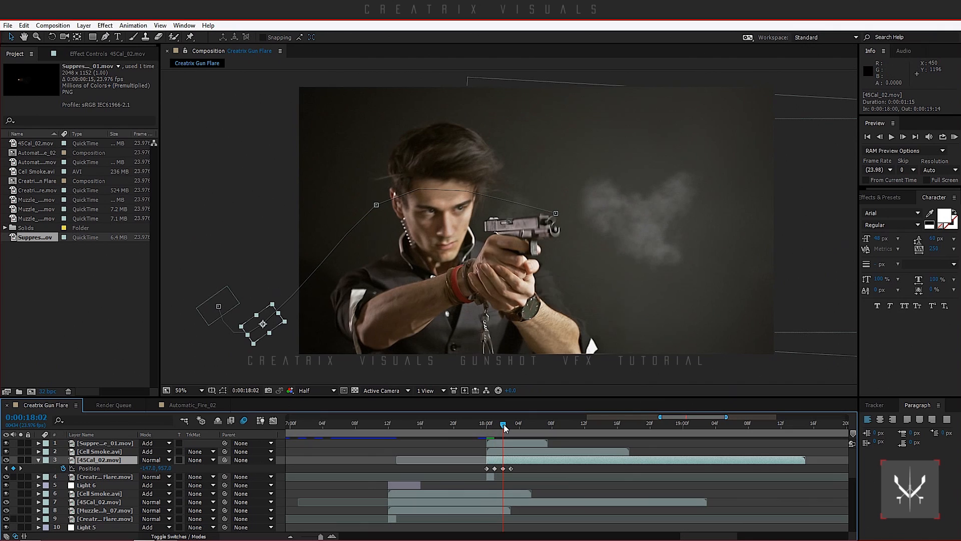
{"action": "left_click", "coordinate": [511, 469]}
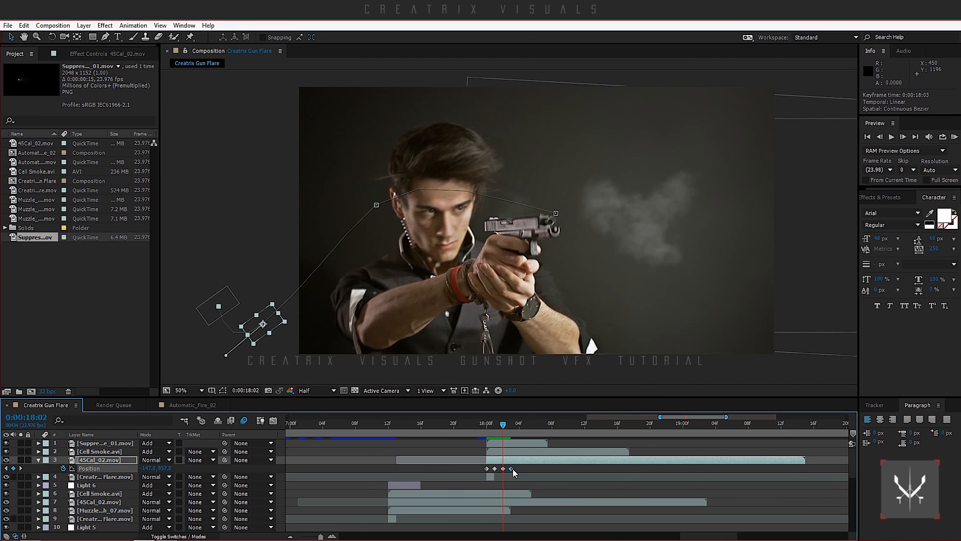
{"action": "key", "text": "Delete"}
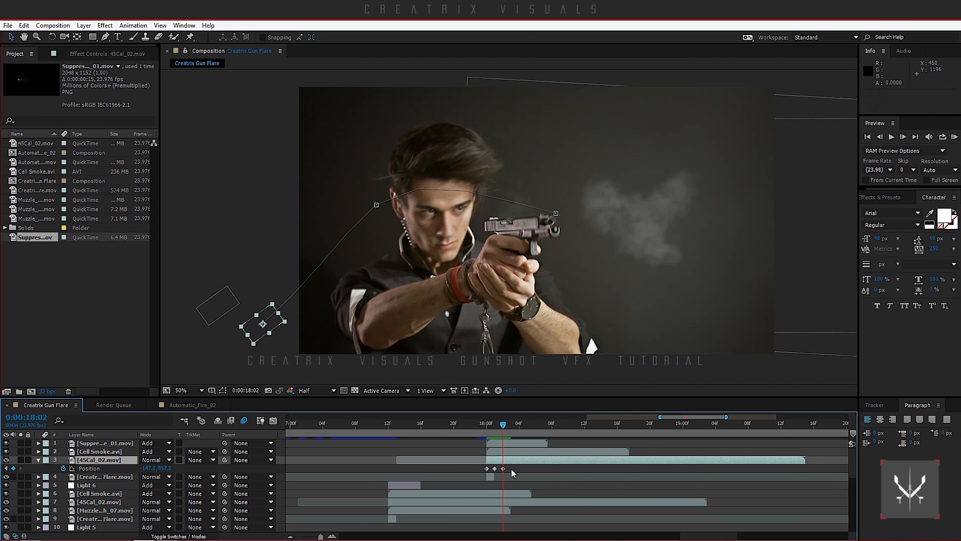
{"action": "left_click_drag", "start_coordinate": [513, 467], "coordinate": [490, 463]}
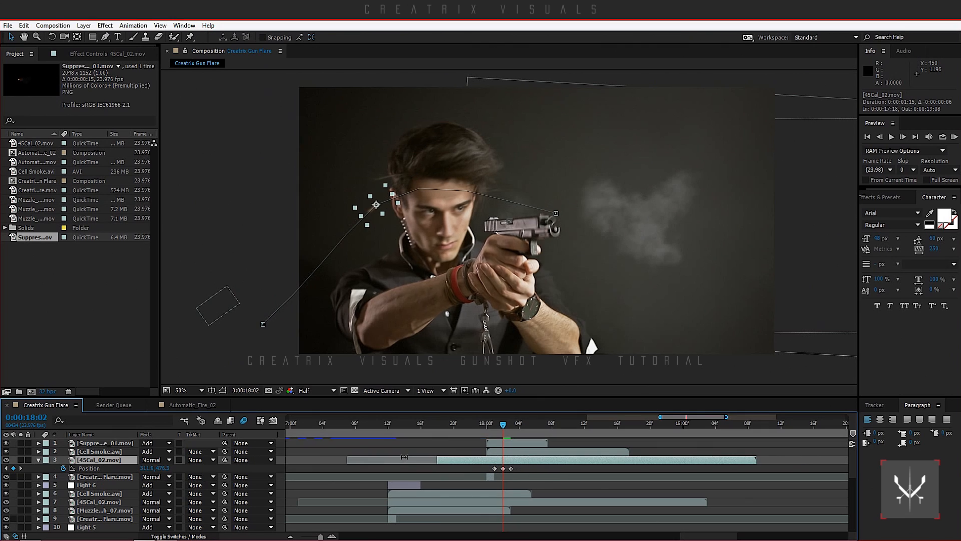
- Trim the duplicated 45Cal_02 layer's start to 0:00:18:00 and move its later motion path points to 395.9, 536.3 and -213, 1077
{"action": "left_click", "coordinate": [487, 425]}
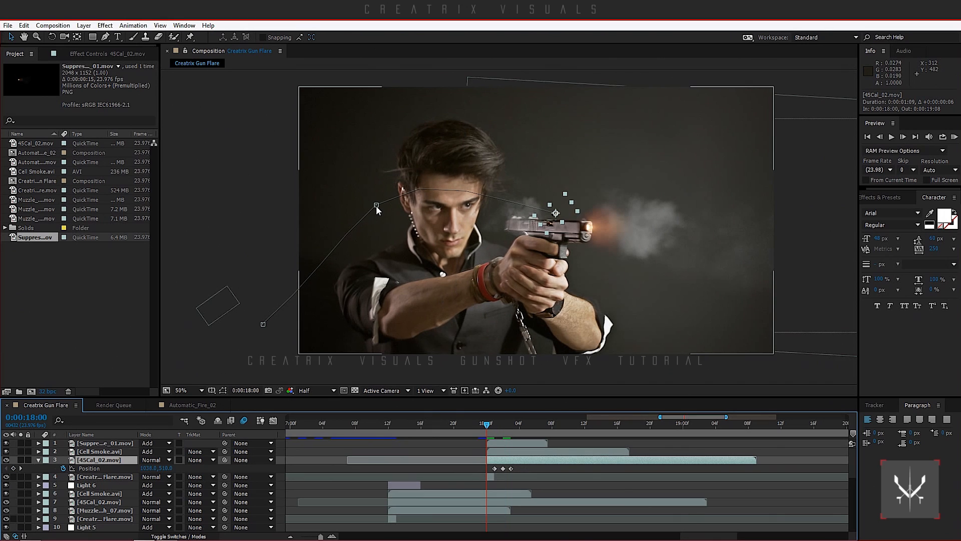
{"action": "left_click_drag", "start_coordinate": [376, 206], "coordinate": [397, 221]}
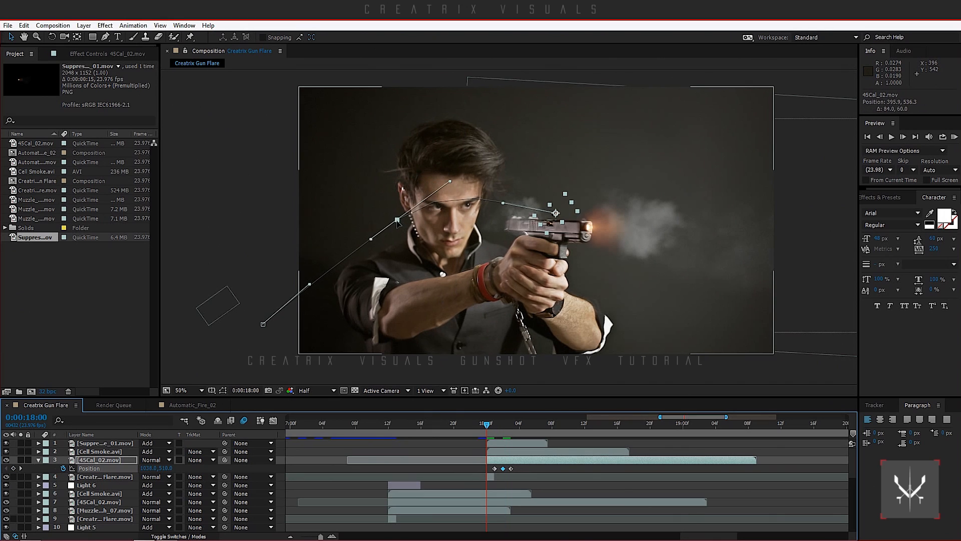
{"action": "left_click_drag", "start_coordinate": [264, 328], "coordinate": [248, 357]}
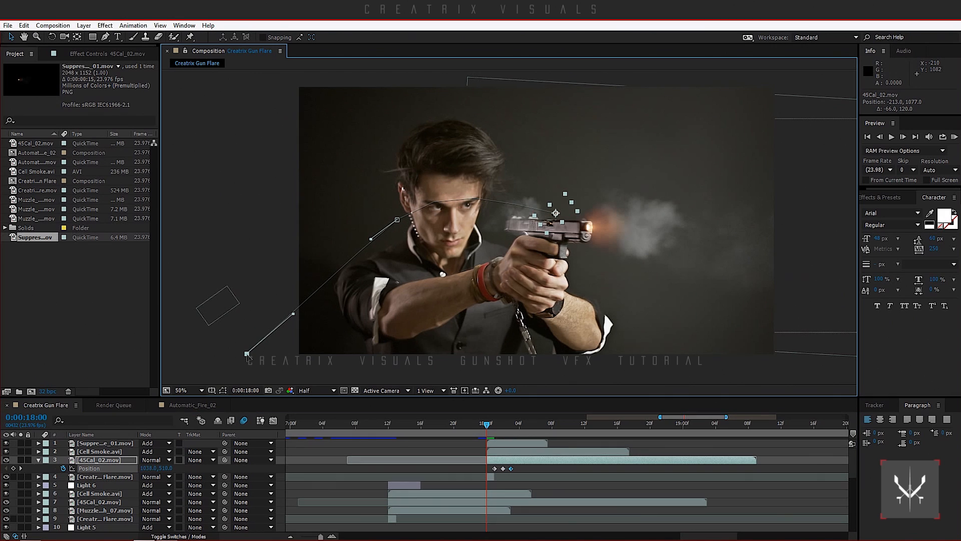
- Slide the upper 45Cal_02 layer one frame earlier and move its shell casing to position 1011, 558 at 0:00:18:00
{"action": "key", "text": "period"}
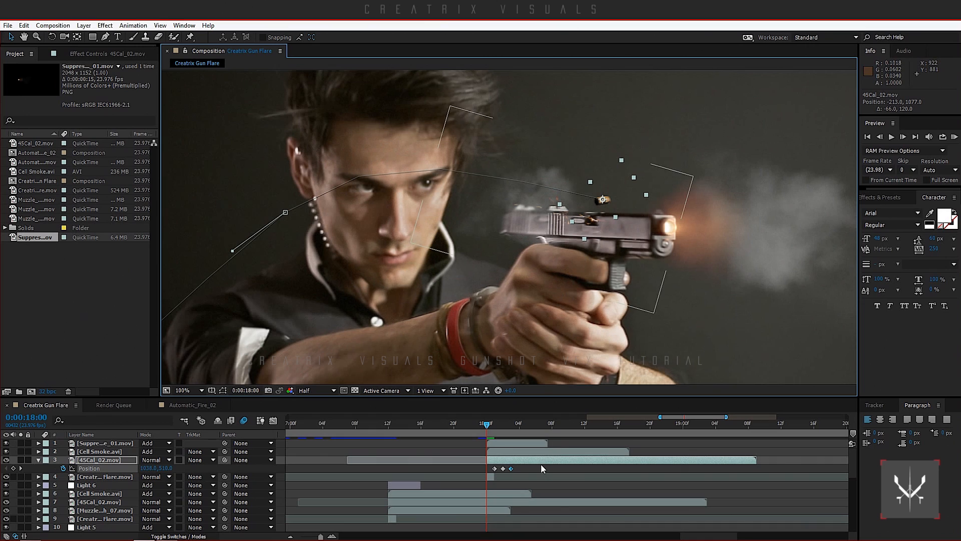
{"action": "left_click_drag", "start_coordinate": [542, 460], "coordinate": [536, 461]}
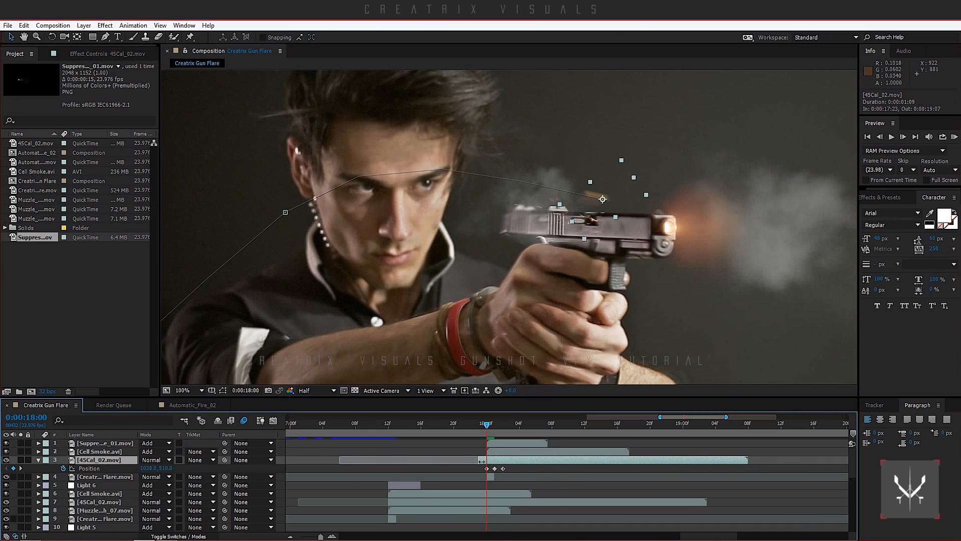
{"action": "left_click_drag", "start_coordinate": [624, 194], "coordinate": [610, 218]}
{"action": "key", "text": "s"}
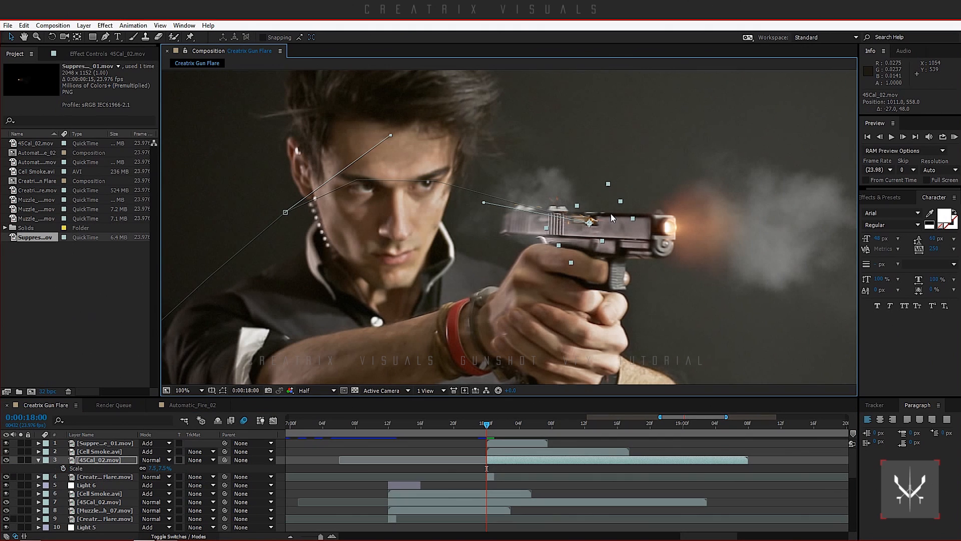
{"action": "key", "text": "s"}
{"action": "key", "text": "comma"}
{"action": "key", "text": "comma"}
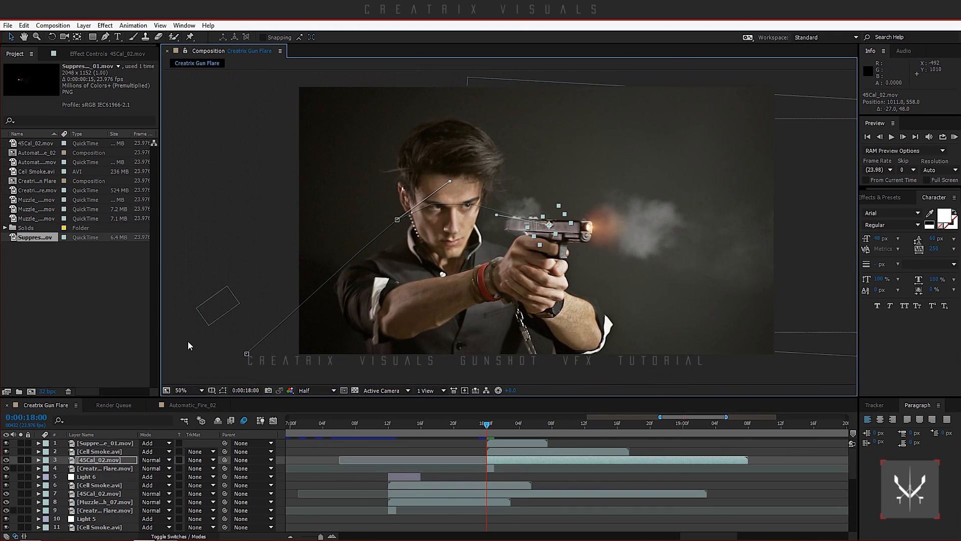
{"action": "left_click", "coordinate": [231, 349]}
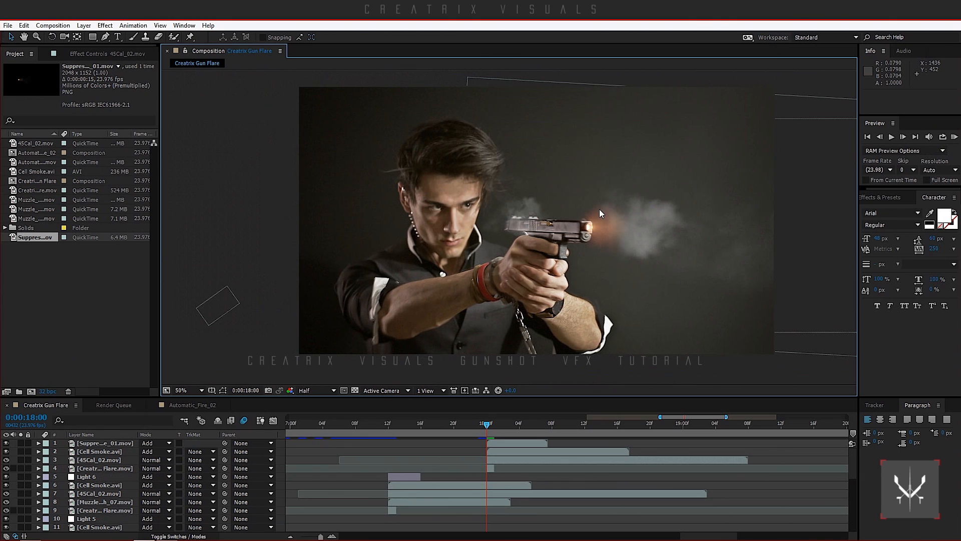
- Set the work area's end to 0:00:19:17 and play a RAM preview of the gunshots
{"action": "left_click_drag", "start_coordinate": [591, 219], "coordinate": [549, 219]}
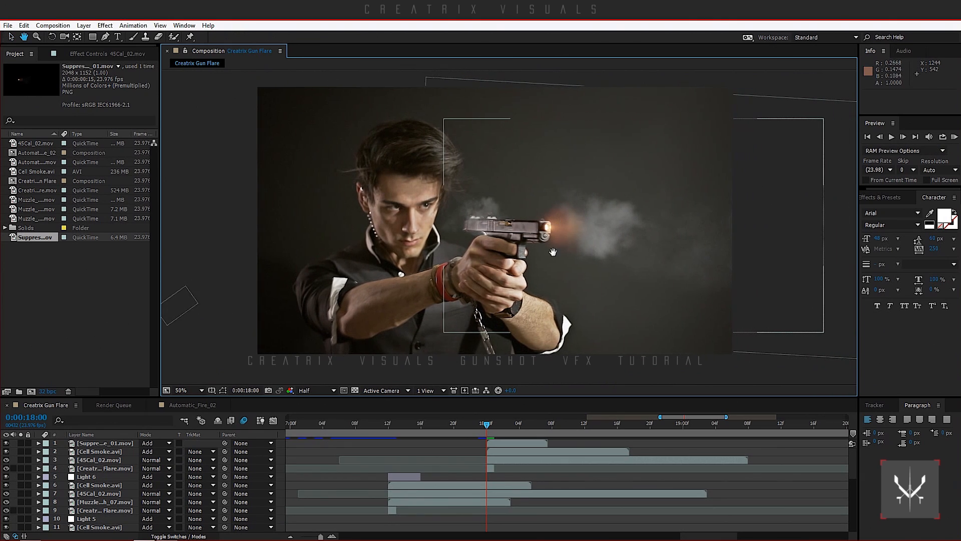
{"action": "left_click", "coordinate": [291, 536]}
{"action": "left_click", "coordinate": [292, 536]}
{"action": "left_click", "coordinate": [292, 536]}
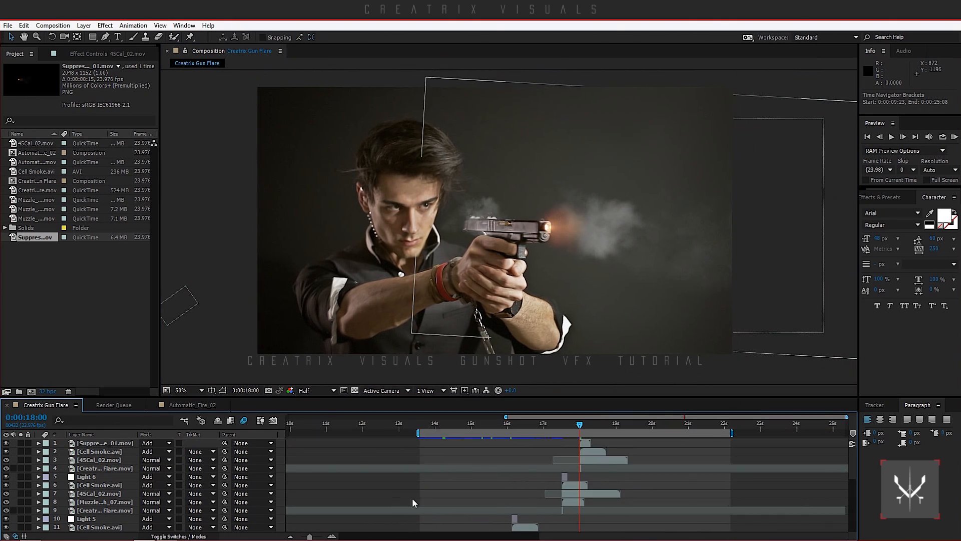
{"action": "left_click_drag", "start_coordinate": [732, 432], "coordinate": [645, 432]}
{"action": "left_click", "coordinate": [481, 425]}
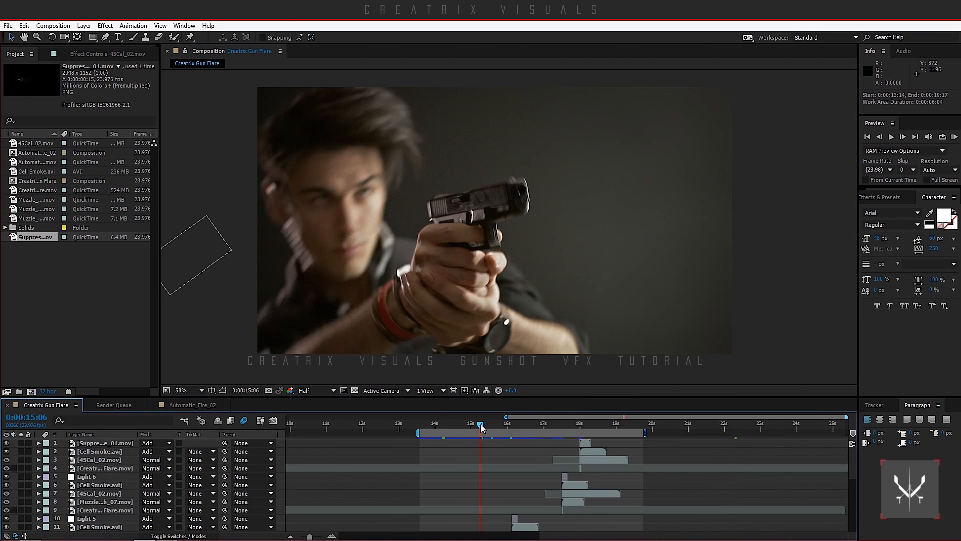
{"action": "left_click", "coordinate": [954, 137]}
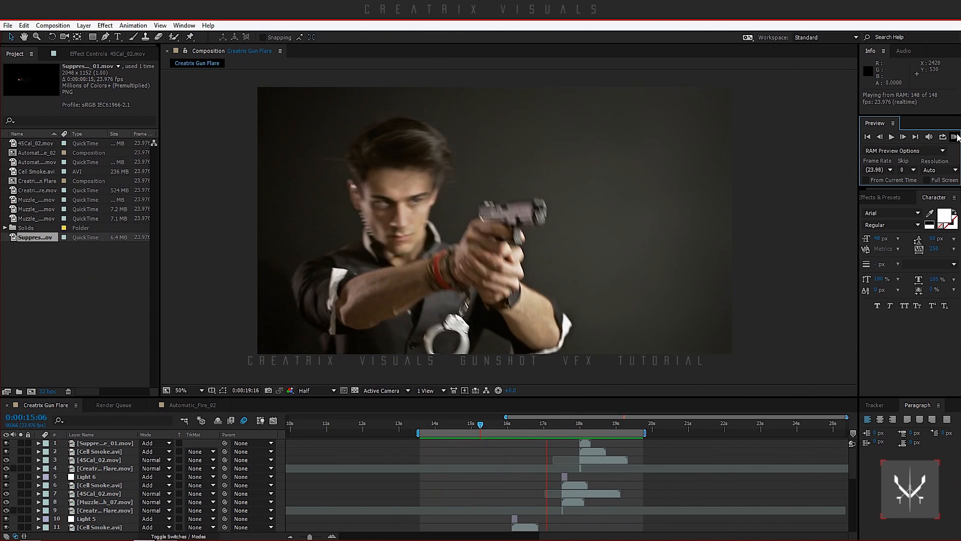
{"action": "left_click", "coordinate": [957, 138]}
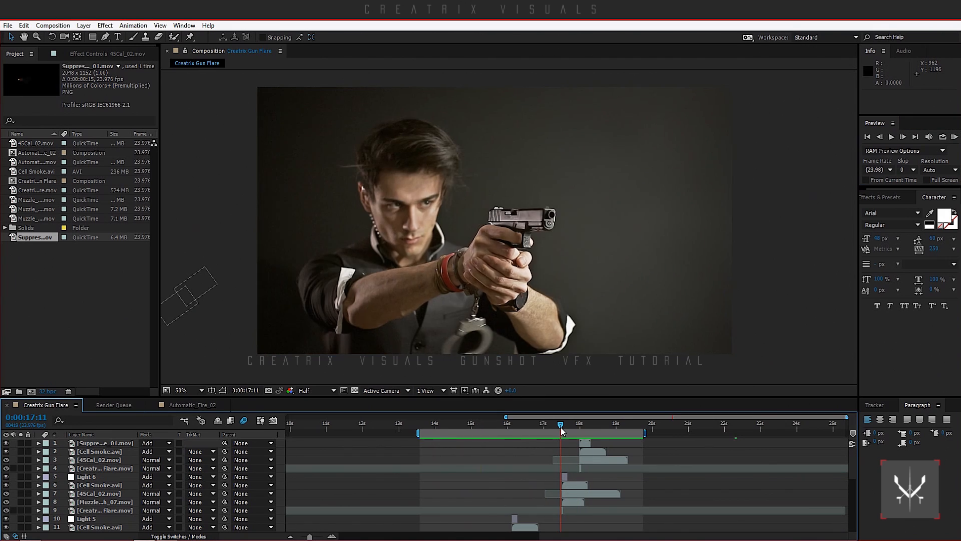
- Examine the frames from 0:00:17:11 to 0:00:17:13 and the opacity keyframes of that shot's Cell Smoke layer
{"action": "scroll", "coordinate": [540, 224], "scroll_direction": "up", "scroll_amount": 2}
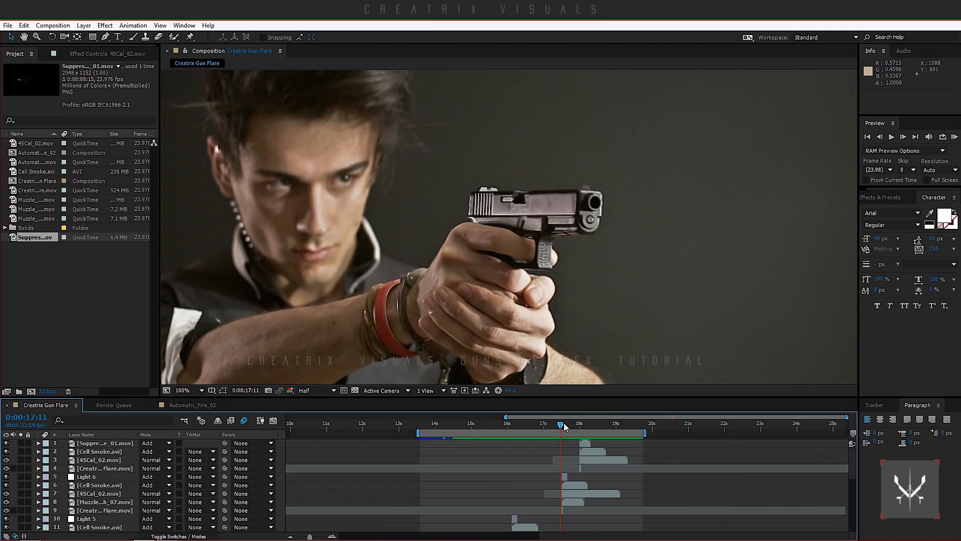
{"action": "key", "text": "Page_Down"}
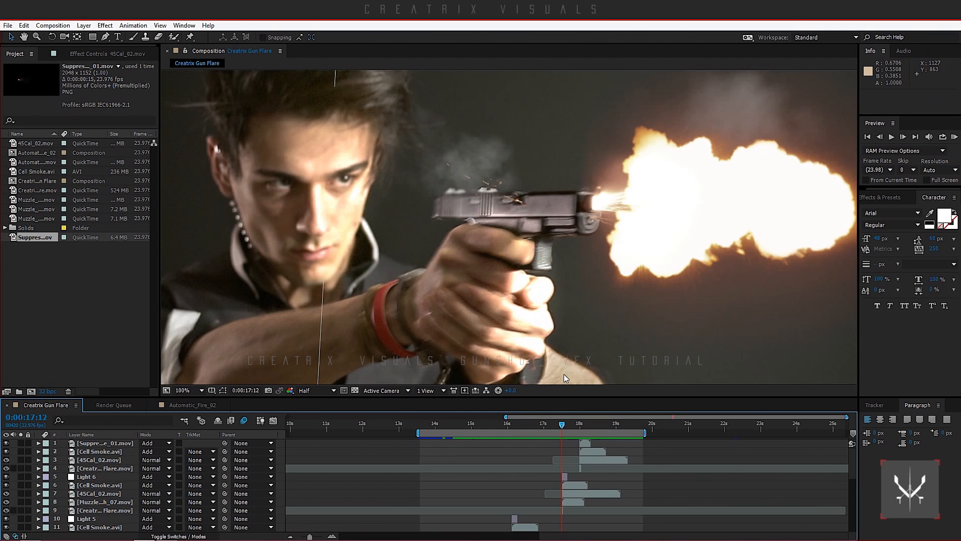
{"action": "key", "text": "Page_Down"}
{"action": "key", "text": "Page_Up"}
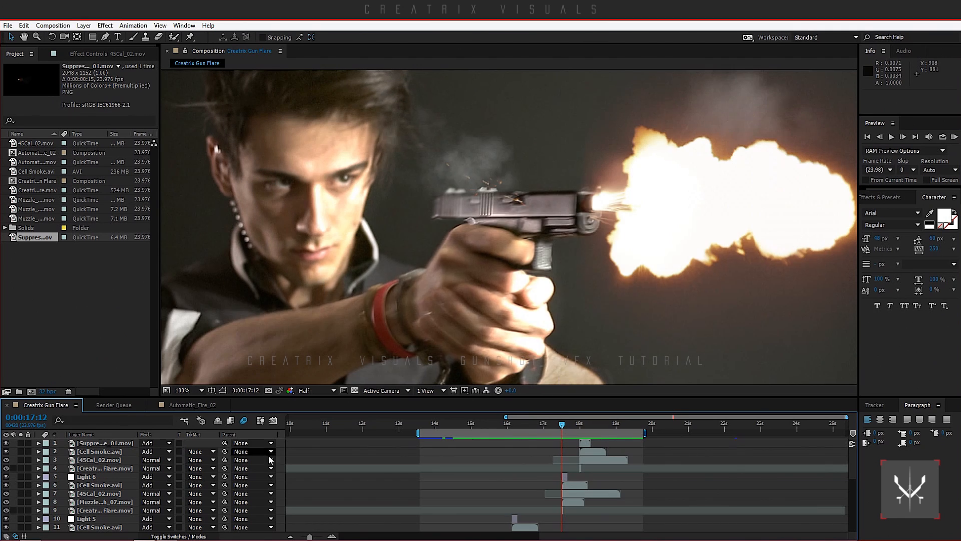
{"action": "left_click", "coordinate": [565, 492]}
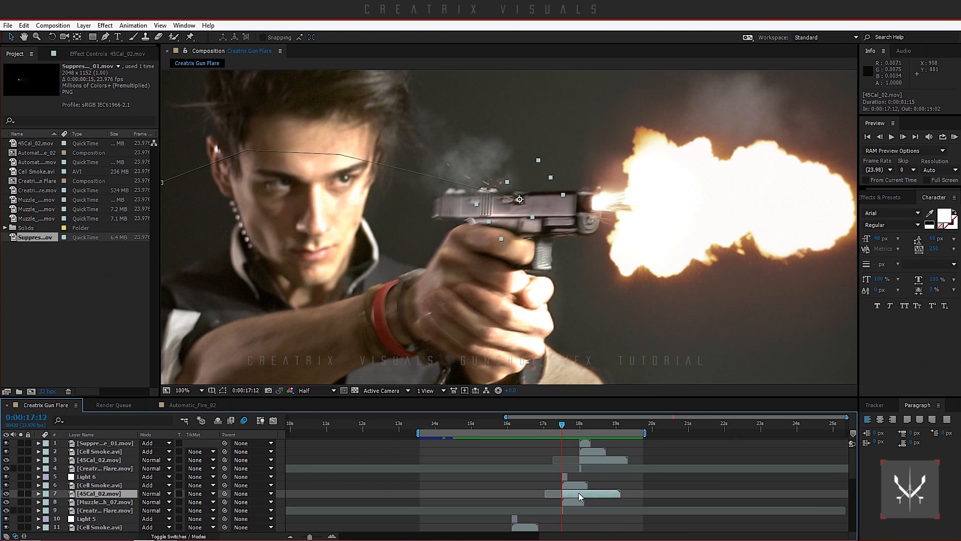
{"action": "left_click", "coordinate": [570, 485]}
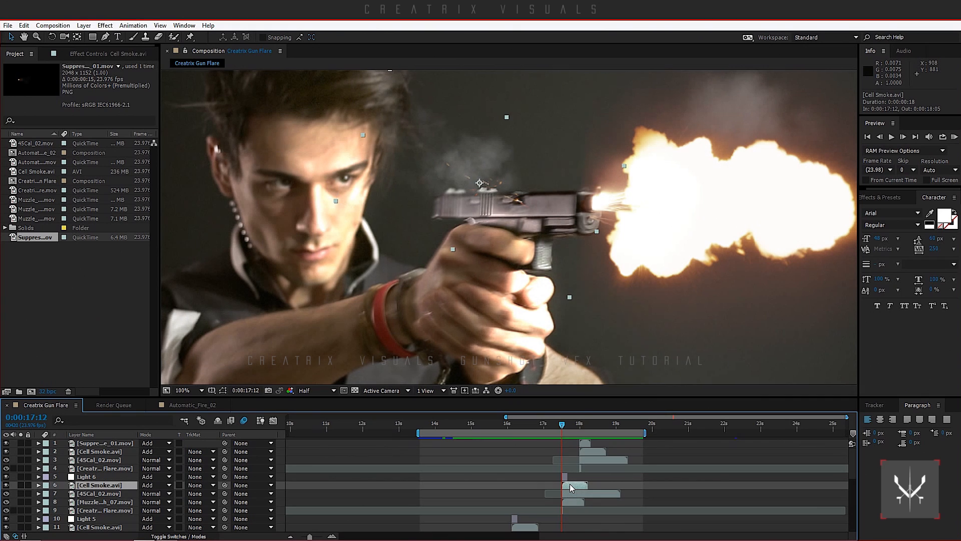
{"action": "key", "text": "t"}
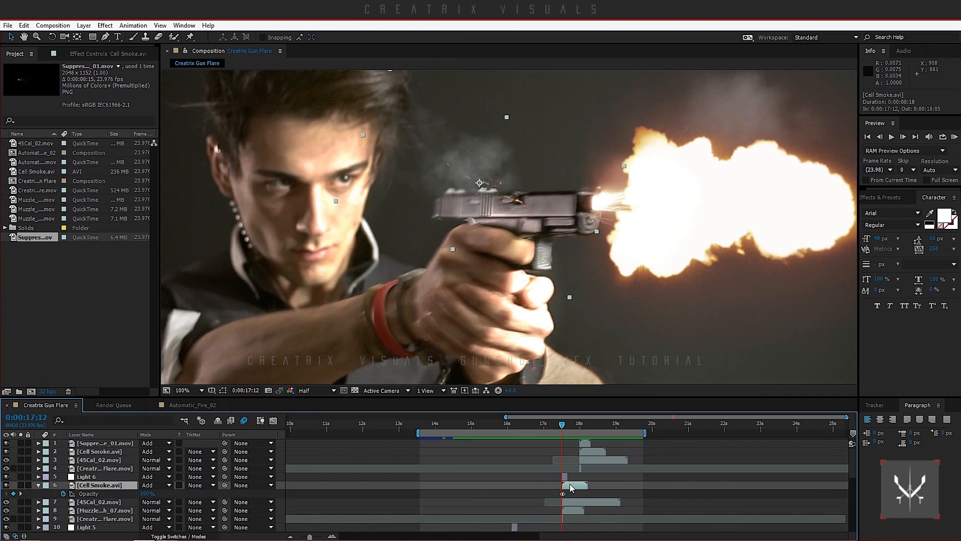
{"action": "left_click", "coordinate": [331, 537]}
{"action": "left_click", "coordinate": [331, 536]}
{"action": "key", "text": "Page_Down"}
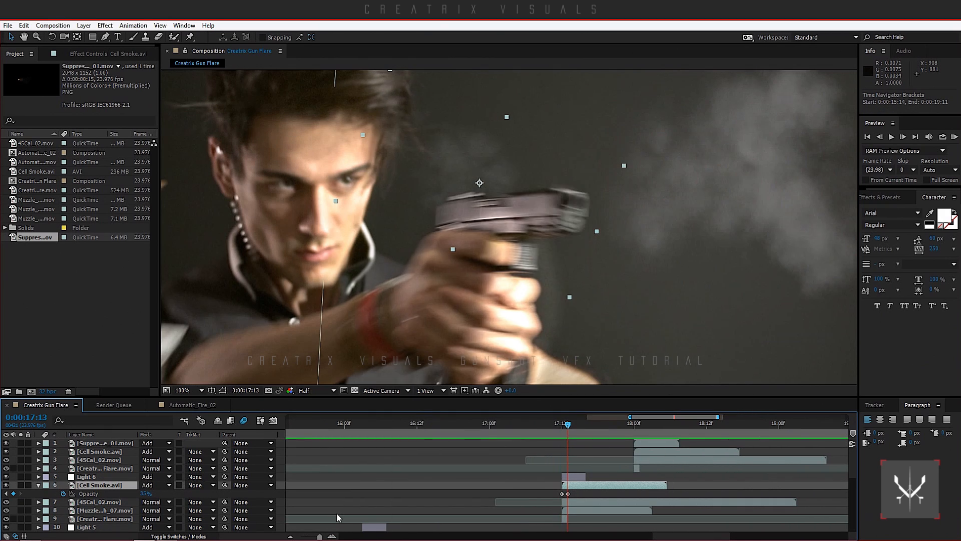
{"action": "key", "text": "Page_Up"}
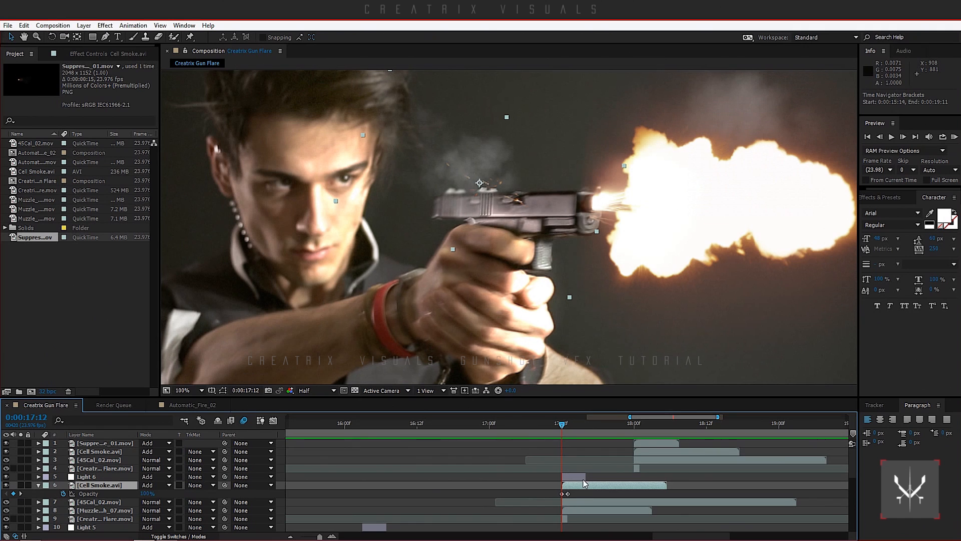
- Time-stretch the Cell Smoke layer starting at 0:00:17:12 to a 35% stretch factor, holding its in-point
{"action": "scroll", "coordinate": [465, 305], "scroll_direction": "down", "scroll_amount": 1}
{"action": "scroll", "coordinate": [516, 300], "scroll_direction": "up", "scroll_amount": 1}
{"action": "right_click", "coordinate": [624, 488]}
{"action": "mouse_move", "coordinate": [712, 160]}
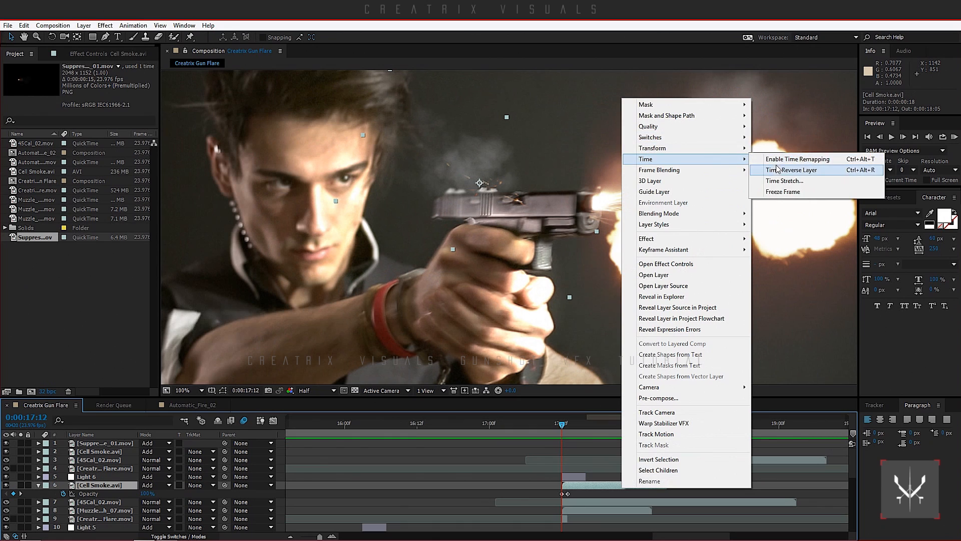
{"action": "left_click", "coordinate": [789, 182]}
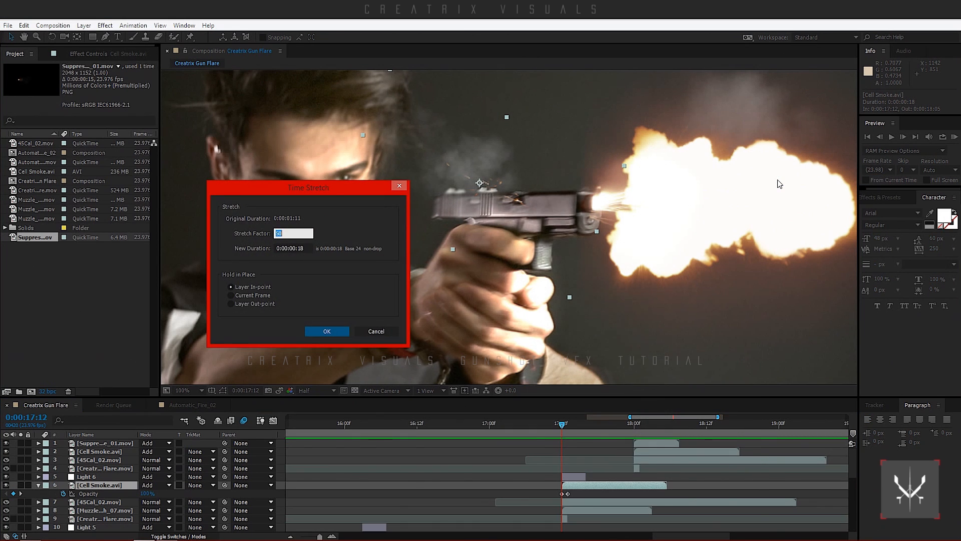
{"action": "key", "text": "Return"}
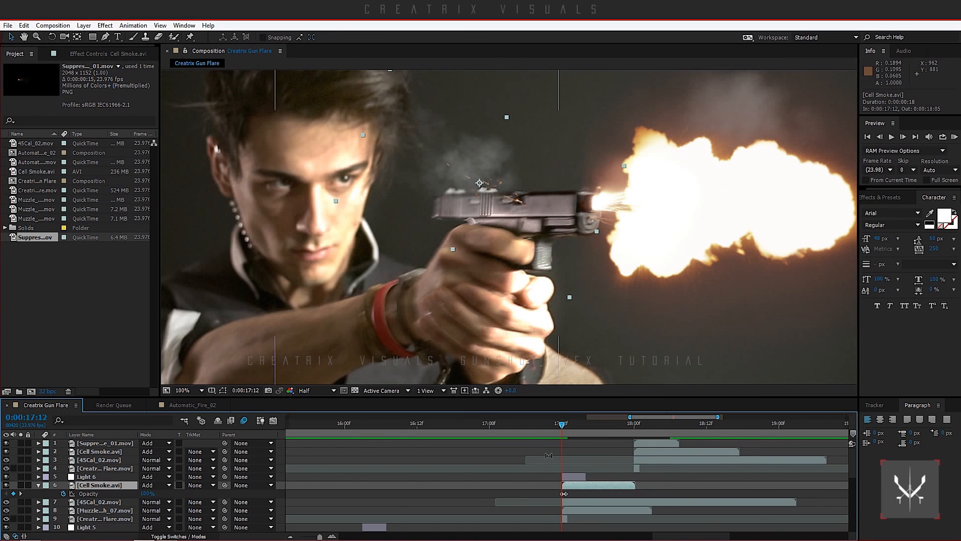
- Replace the shortened Cell Smoke layer's second opacity keyframe with one of 25% at 0:00:17:13
{"action": "left_click_drag", "start_coordinate": [563, 426], "coordinate": [565, 426]}
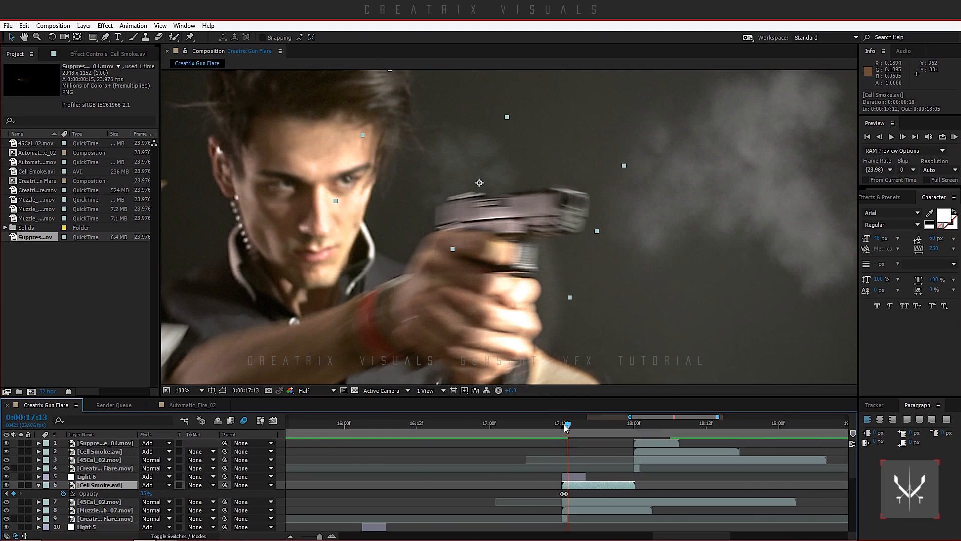
{"action": "left_click", "coordinate": [566, 494]}
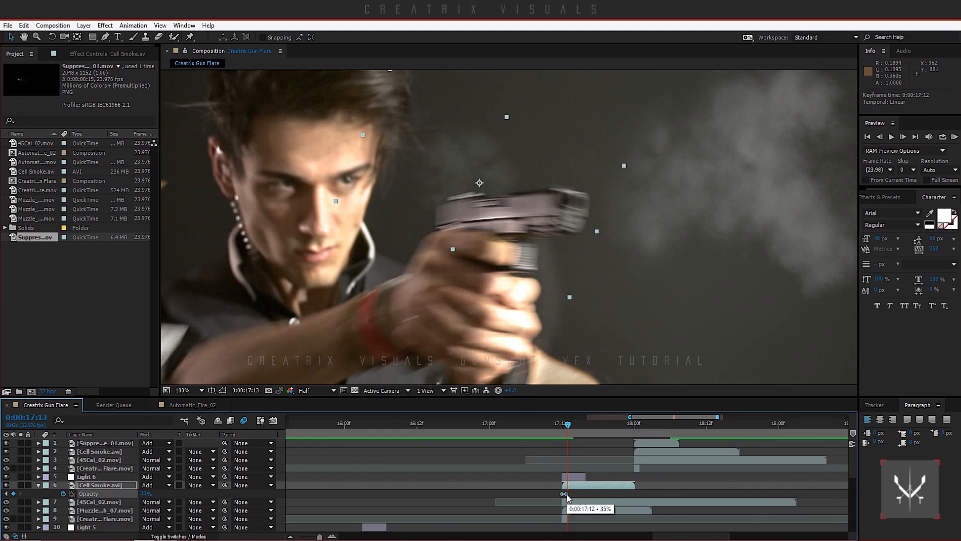
{"action": "key", "text": "Delete"}
{"action": "left_click", "coordinate": [141, 494]}
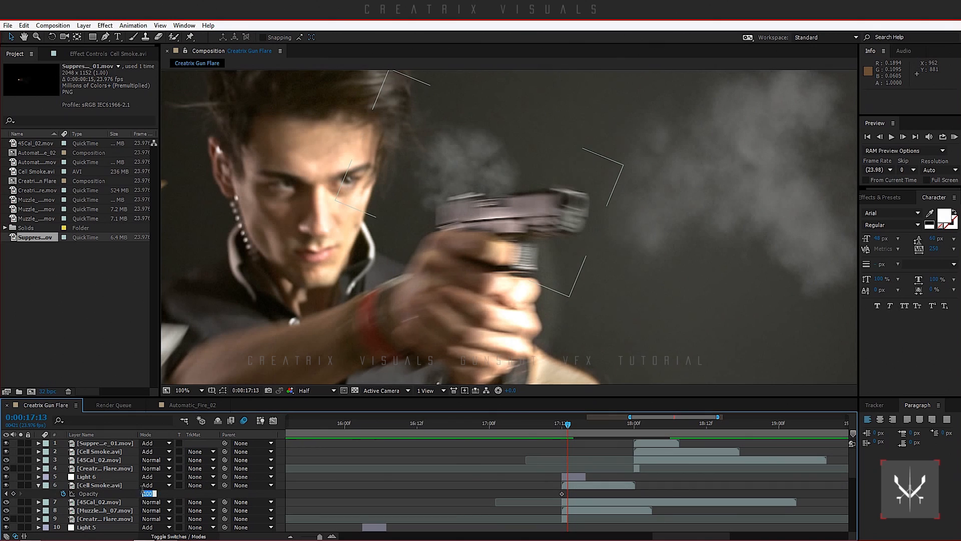
{"action": "type", "text": "35"}
{"action": "key", "text": "Return"}
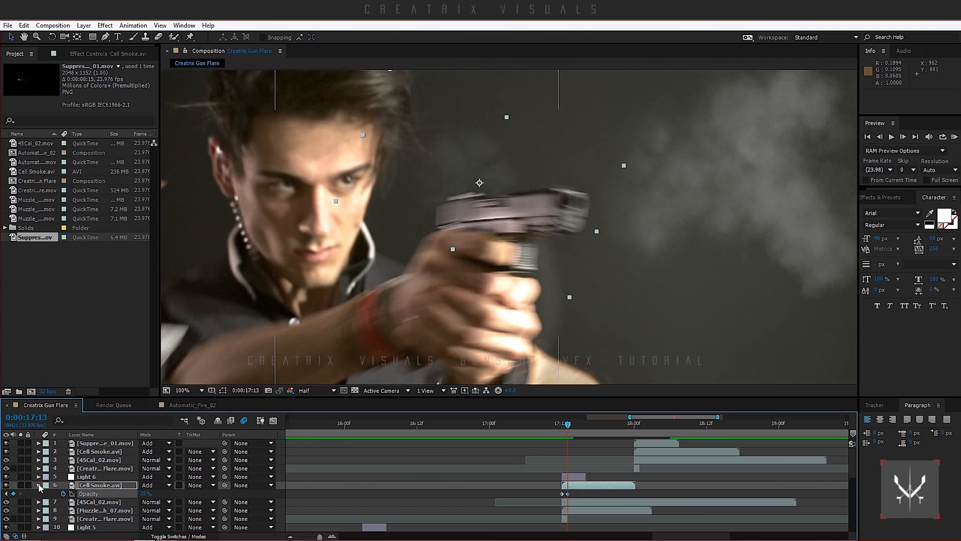
{"action": "key", "text": "t"}
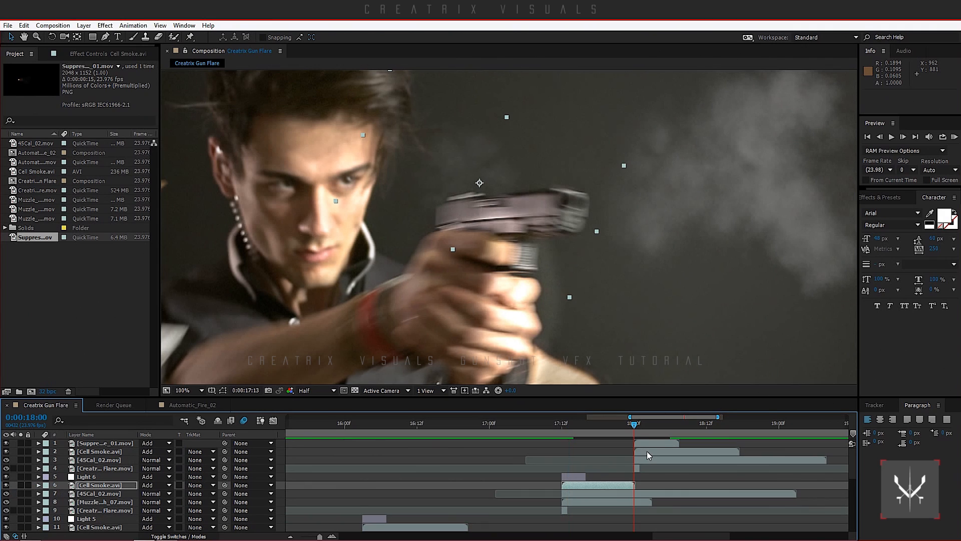
- Time-stretch the Cell Smoke layer starting at 0:00:18:00 to a 35% stretch factor, holding its in-point
{"action": "left_click", "coordinate": [647, 452]}
{"action": "right_click", "coordinate": [648, 455]}
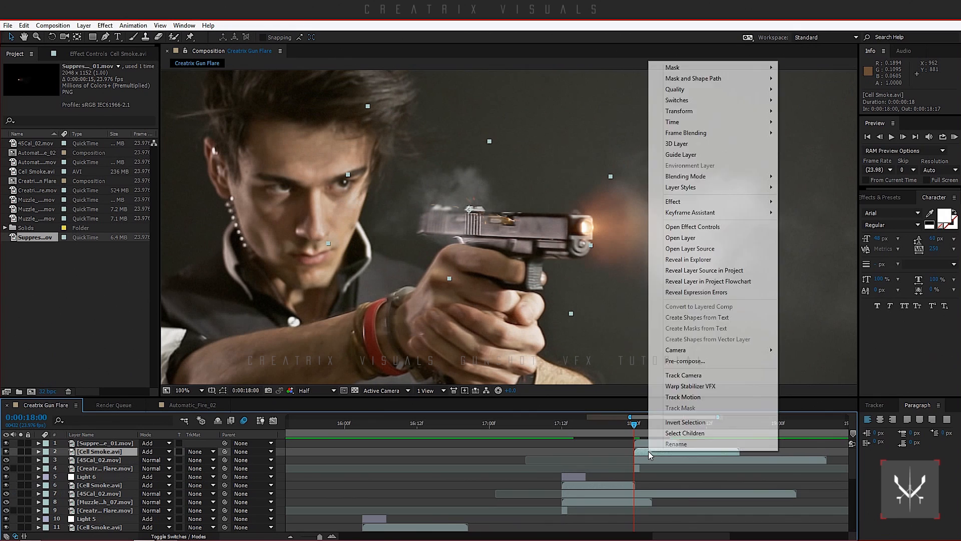
{"action": "mouse_move", "coordinate": [721, 122]}
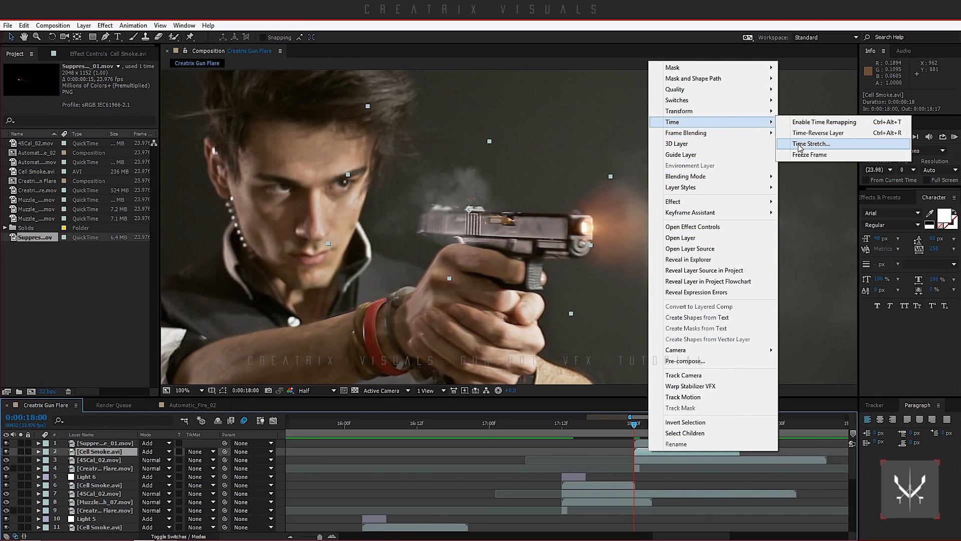
{"action": "left_click", "coordinate": [798, 144]}
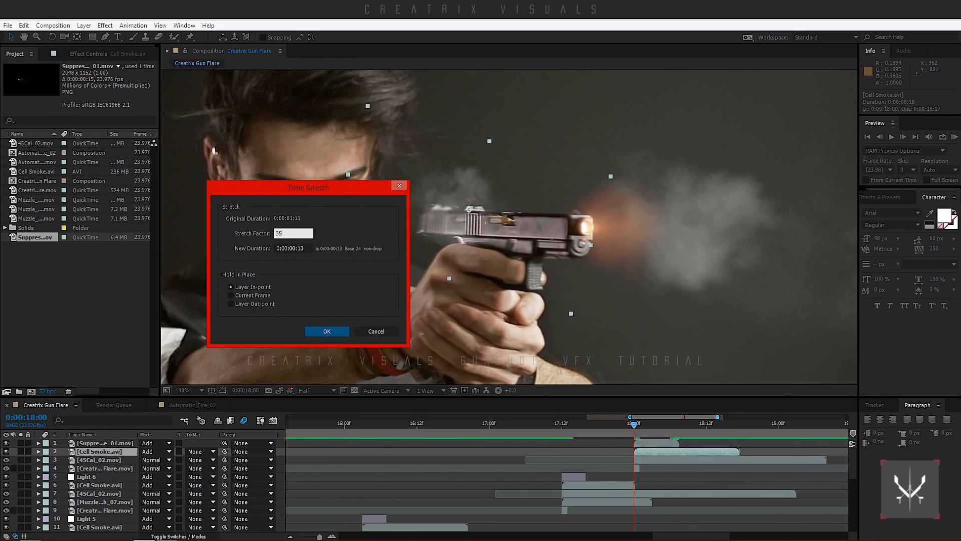
{"action": "key", "text": "Return"}
- Replace the top Cell Smoke layer's second opacity keyframe with one of 25% at 0:00:18:01
{"action": "key", "text": "t"}
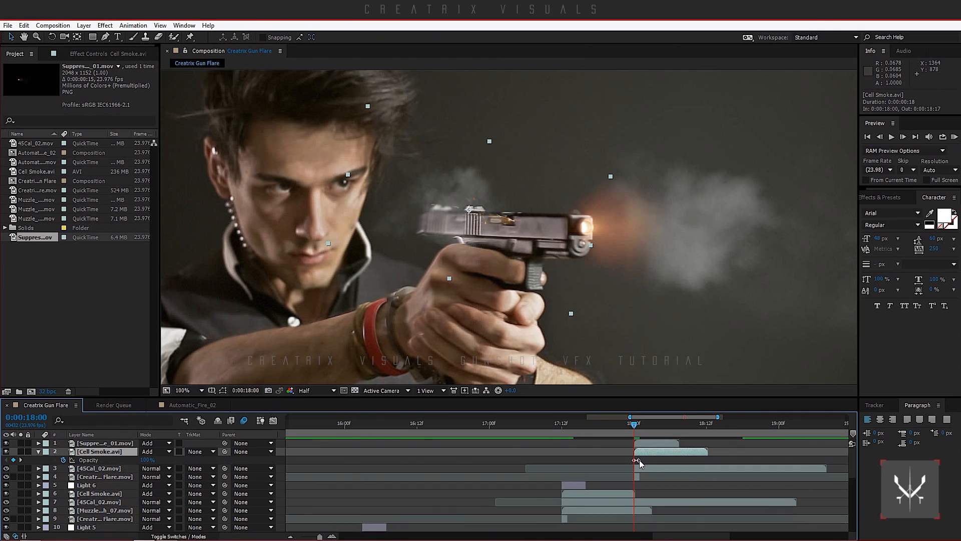
{"action": "key", "text": "Page_Down"}
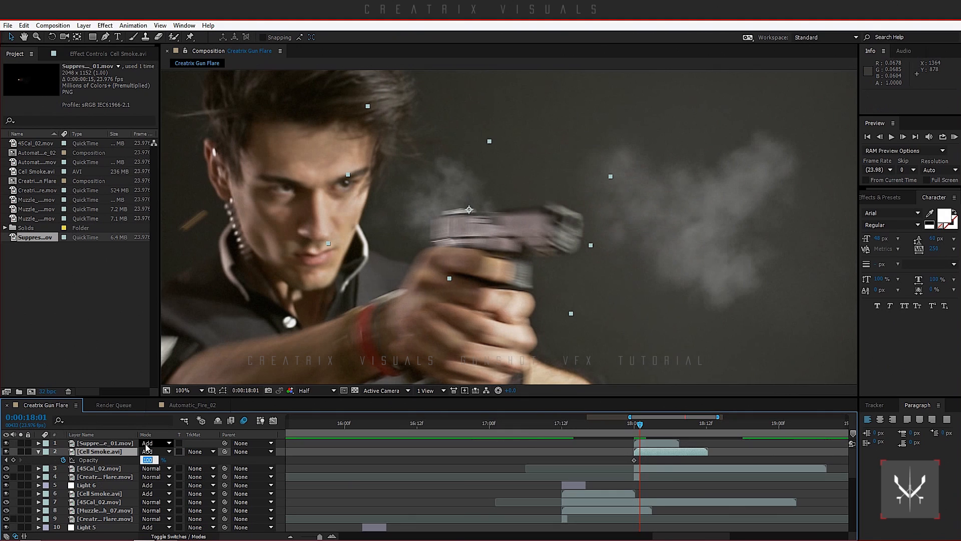
{"action": "key", "text": "Return"}
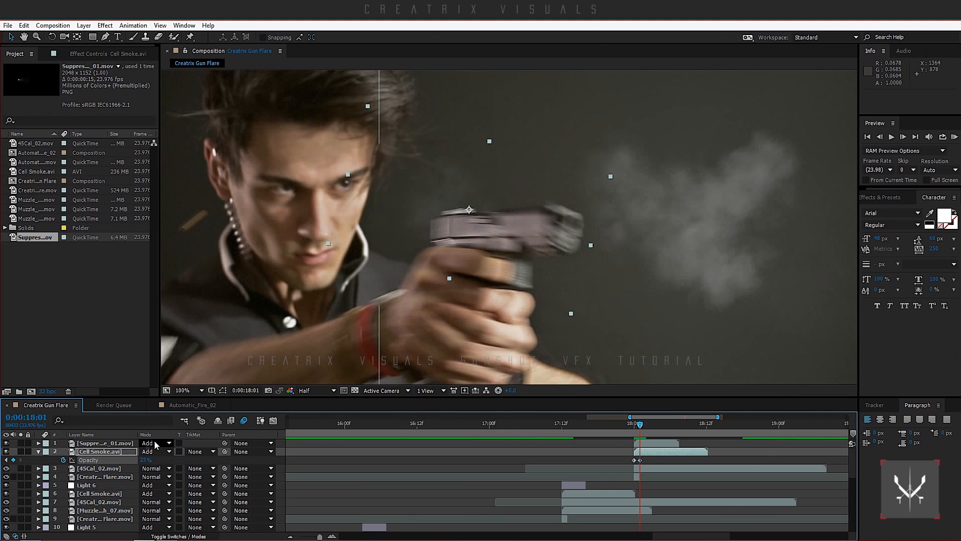
{"action": "left_click", "coordinate": [38, 452]}
- Play a RAM preview of the work area to check the faster-fading ejection smoke
{"action": "key", "text": "comma"}
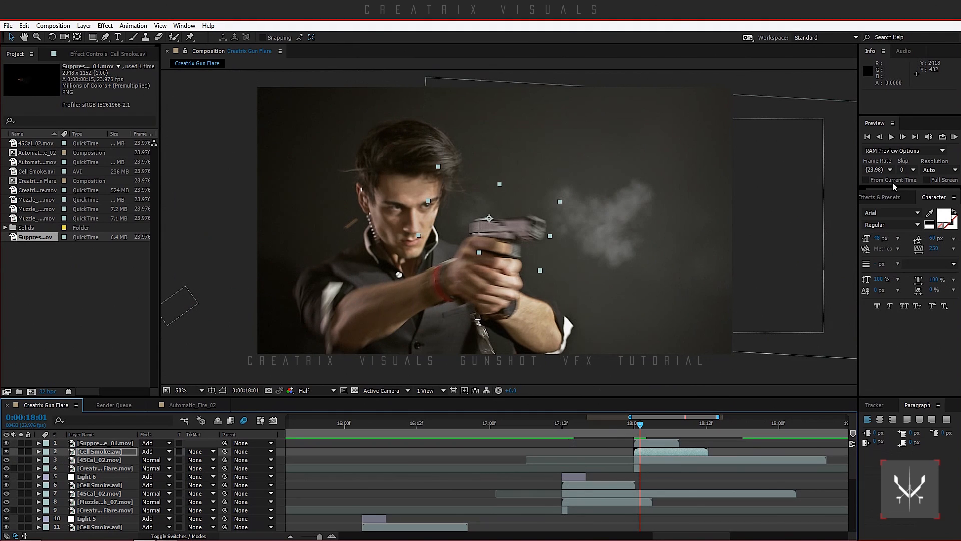
{"action": "left_click", "coordinate": [954, 137]}
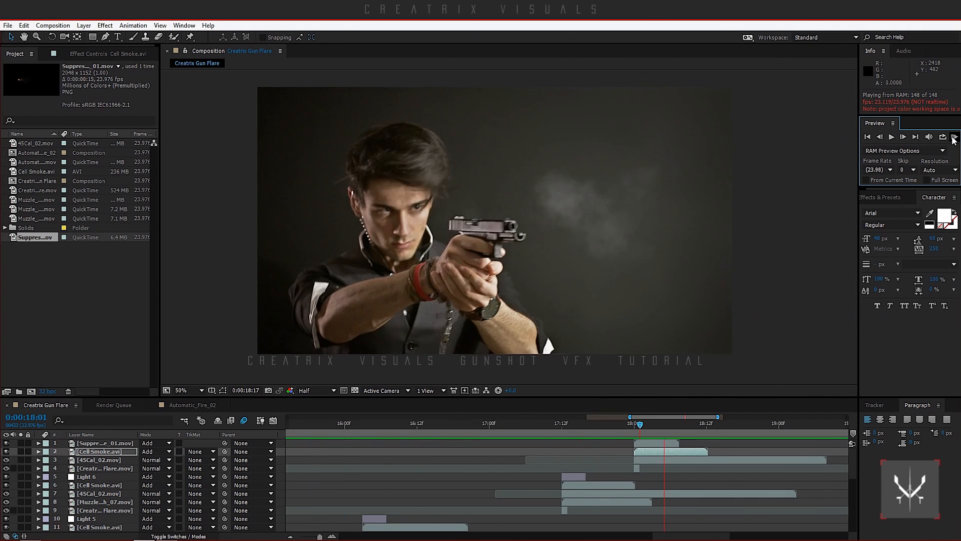
{"action": "left_click", "coordinate": [955, 138]}
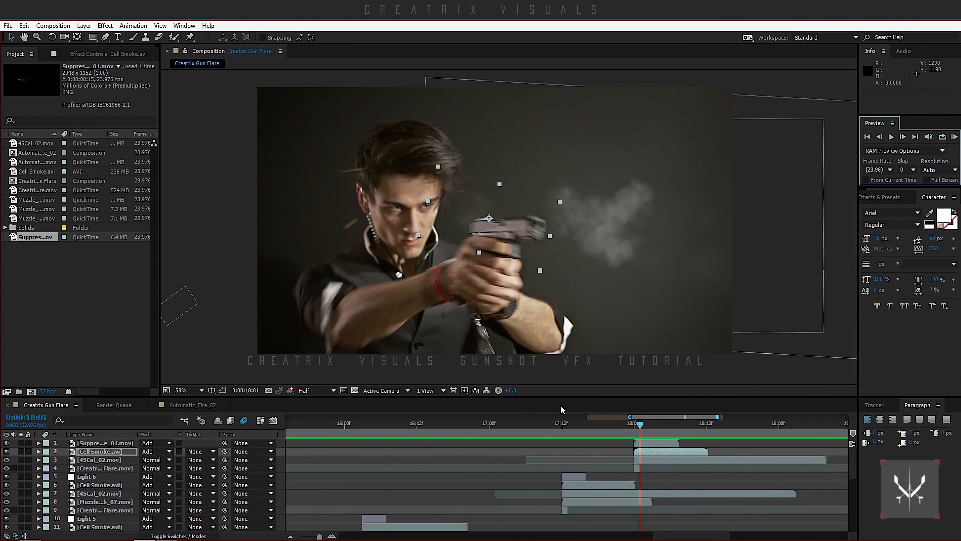
- Flip the Cell Smoke layer starting at 0:00:18:00 vertically
{"action": "left_click", "coordinate": [635, 427]}
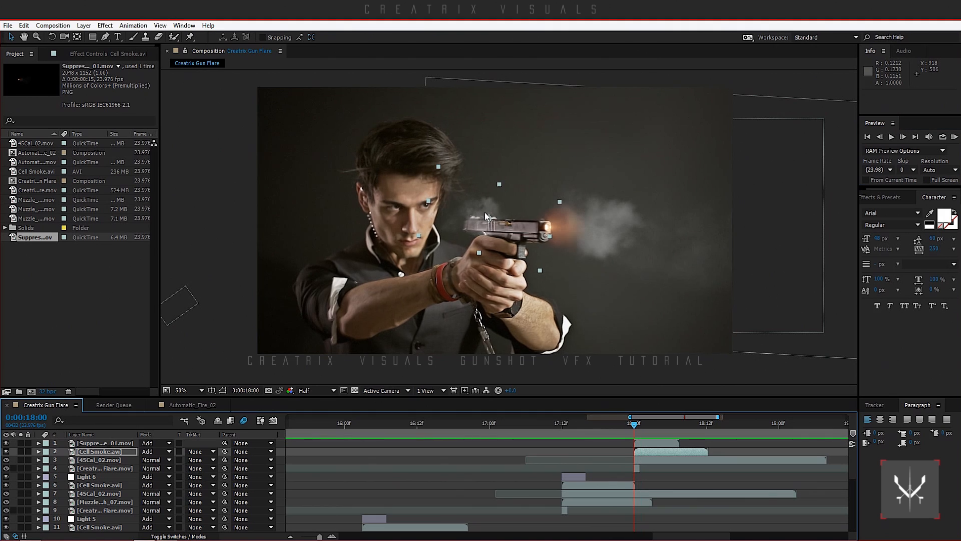
{"action": "right_click", "coordinate": [483, 213]}
{"action": "mouse_move", "coordinate": [518, 195]}
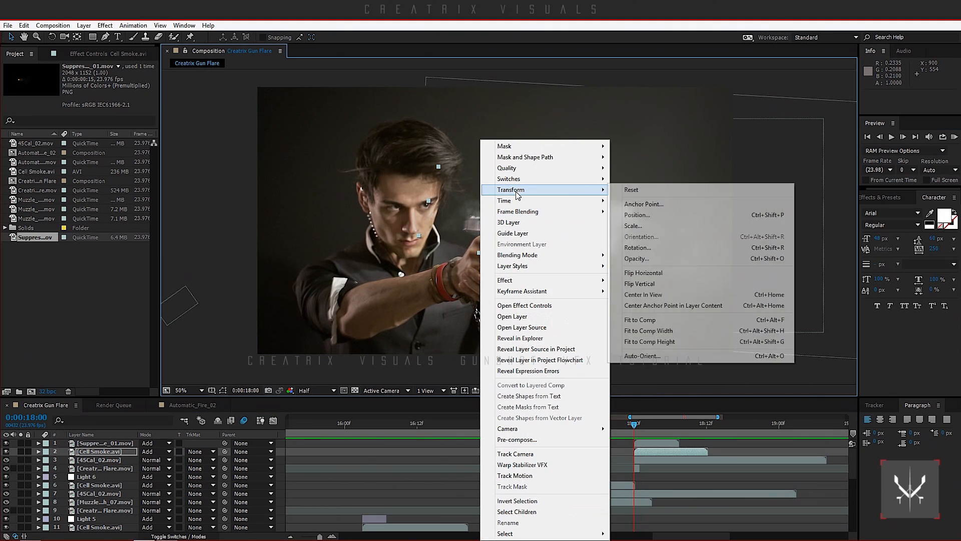
{"action": "left_click", "coordinate": [656, 283]}
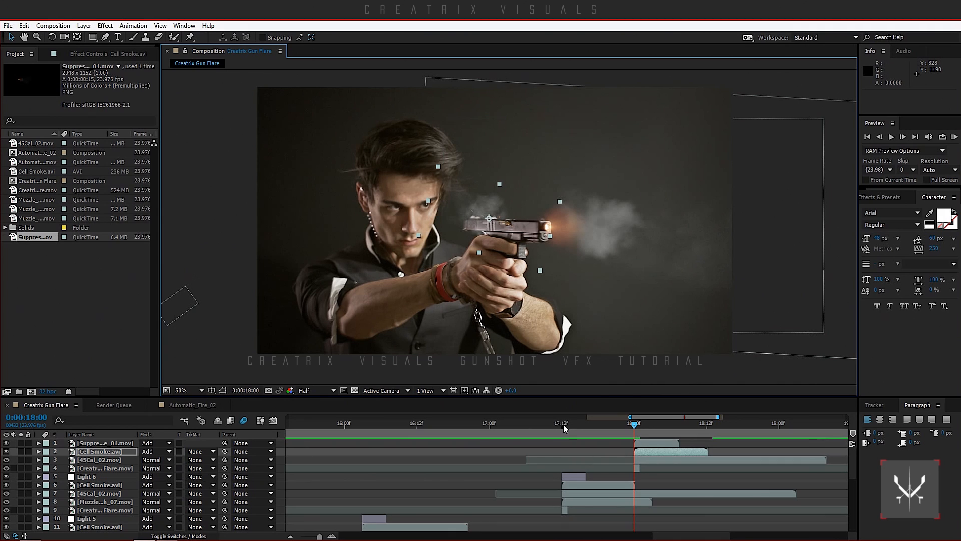
- Time-stretch the Cell Smoke layer starting at 0:00:16:03 to a 35% stretch factor, holding its in-point
{"action": "left_click", "coordinate": [564, 424]}
{"action": "mouse_move", "coordinate": [563, 425]}
{"action": "left_mouse_down"}
{"action": "mouse_move", "coordinate": [674, 435]}
{"action": "mouse_move", "coordinate": [579, 434]}
{"action": "left_mouse_up"}
{"action": "key", "text": "h"}
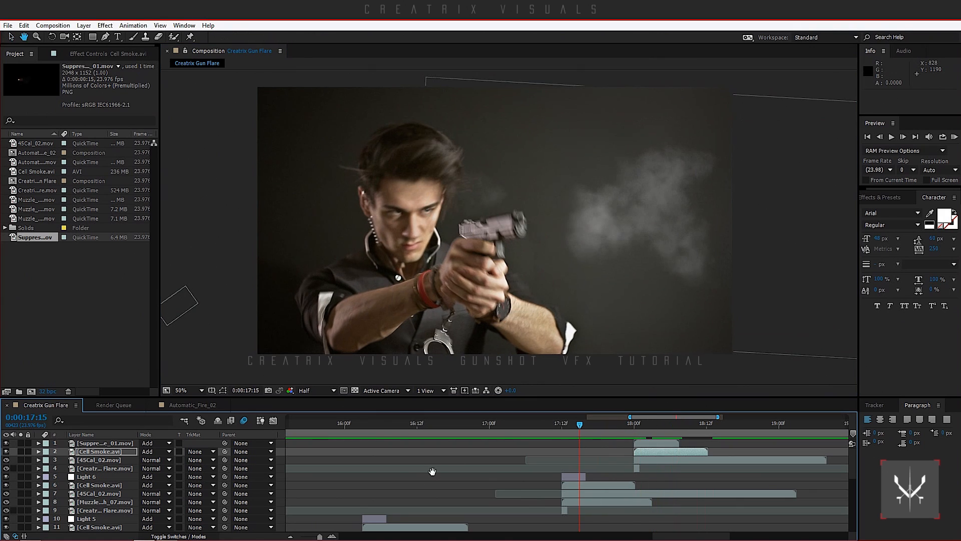
{"action": "left_click_drag", "start_coordinate": [432, 471], "coordinate": [551, 418]}
{"action": "key", "text": "v"}
{"action": "left_click", "coordinate": [483, 424]}
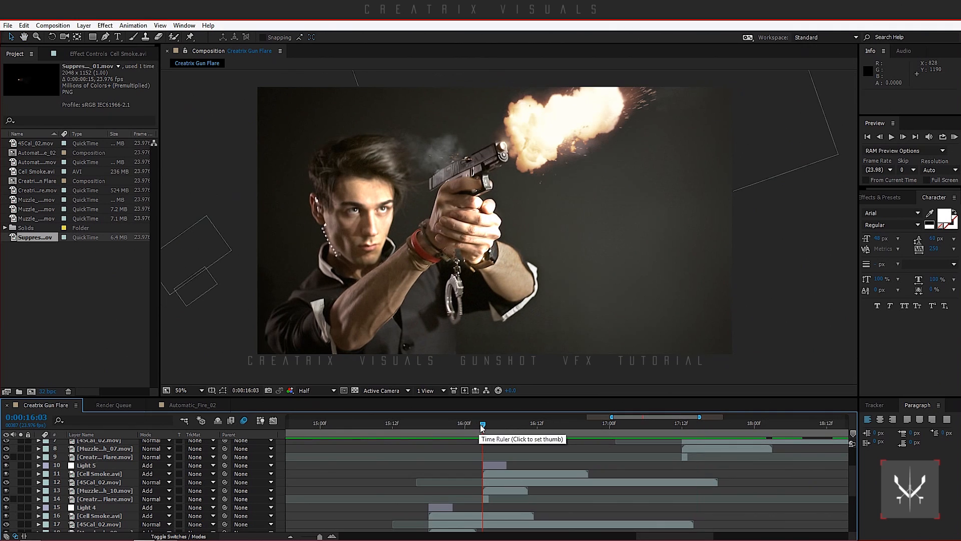
{"action": "left_click", "coordinate": [509, 482]}
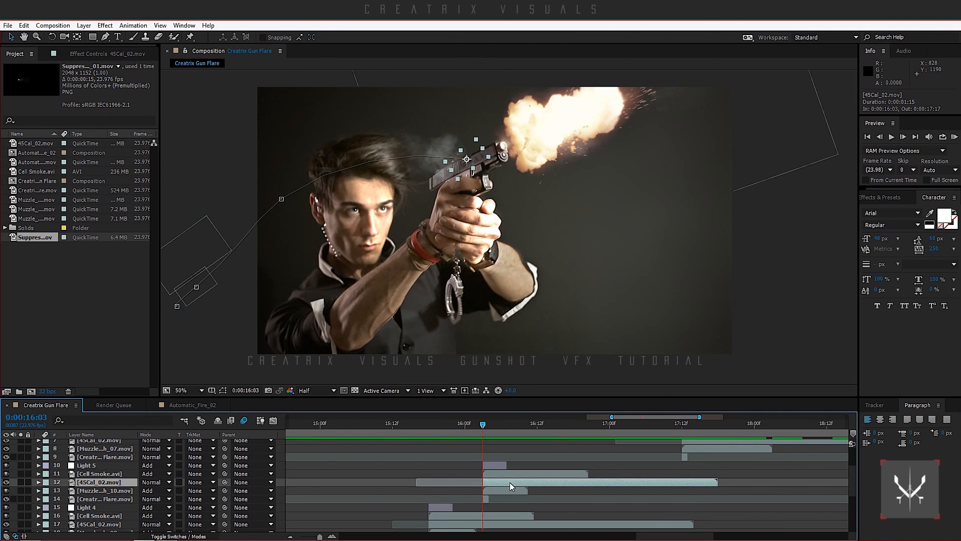
{"action": "right_click", "coordinate": [509, 482]}
{"action": "right_click", "coordinate": [500, 474]}
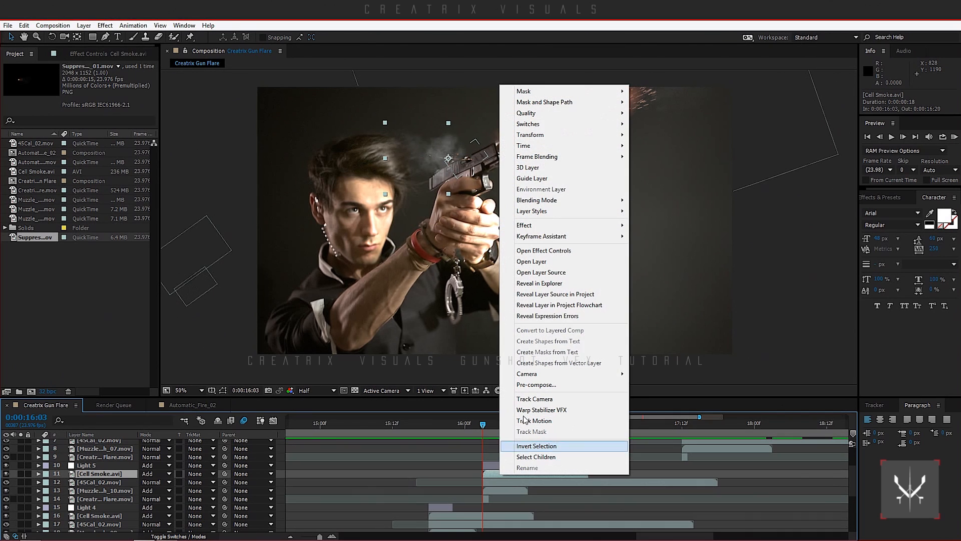
{"action": "mouse_move", "coordinate": [574, 146]}
{"action": "left_click", "coordinate": [690, 167]}
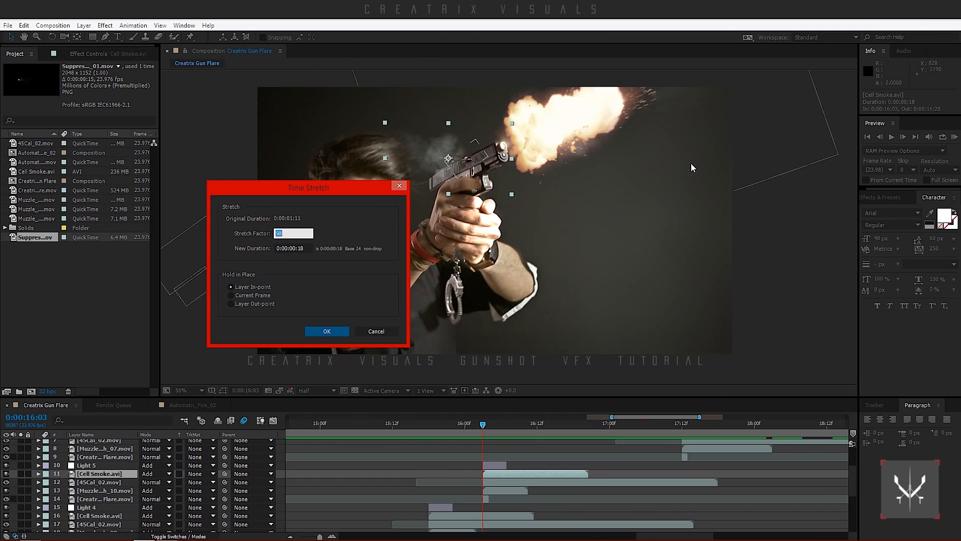
{"action": "type", "text": "35"}
{"action": "key", "text": "Return"}
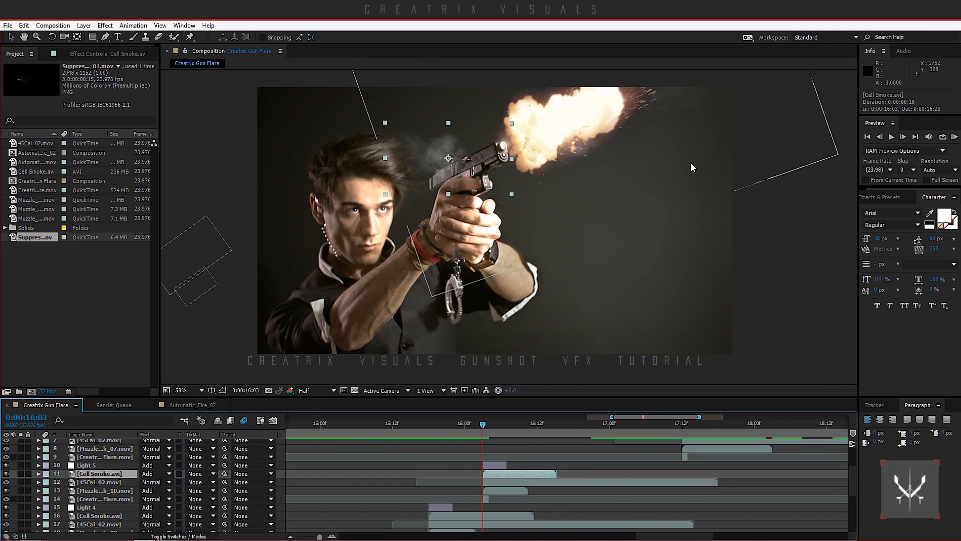
- Replace that Cell Smoke layer's second opacity keyframe with one of 25% at 0:00:16:04
{"action": "key", "text": "t"}
{"action": "left_click", "coordinate": [484, 482]}
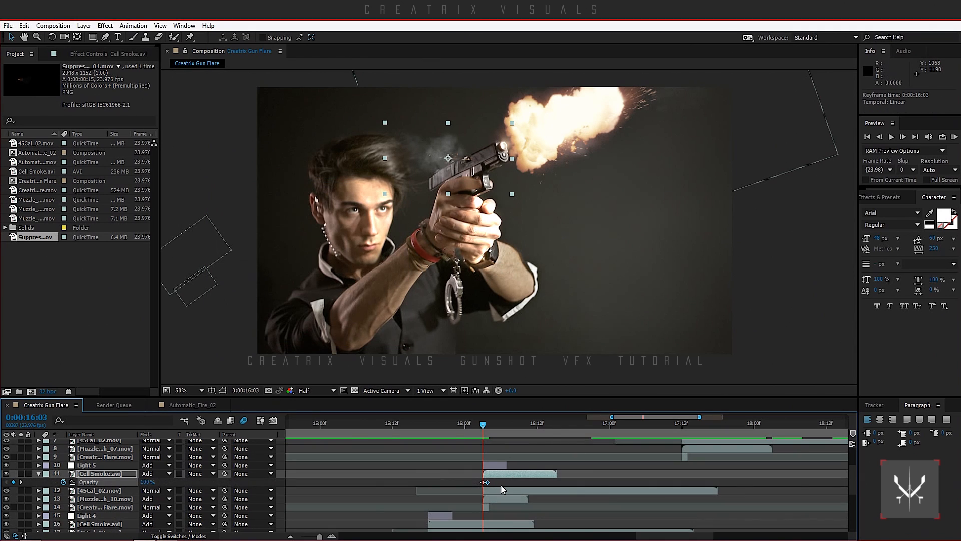
{"action": "key", "text": "Delete"}
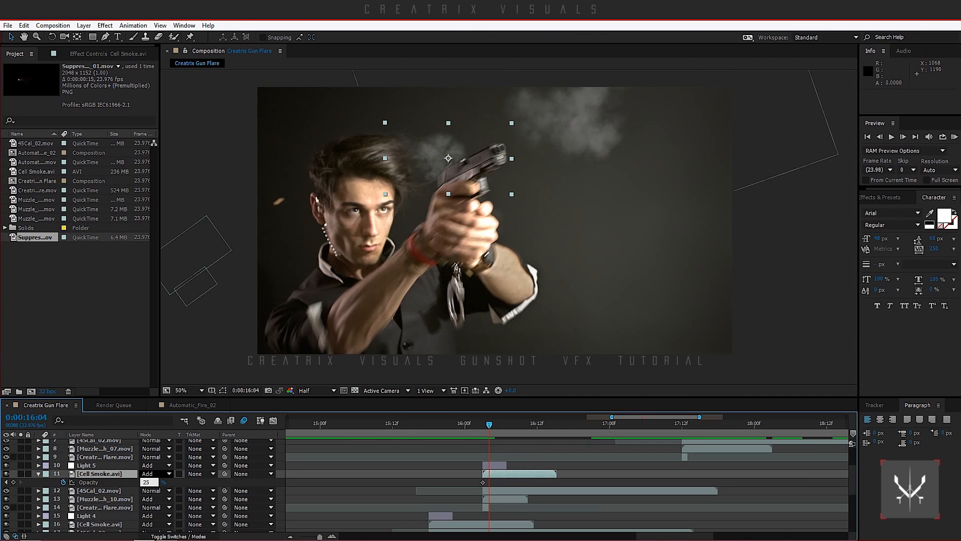
{"action": "type", "text": "25"}
{"action": "key", "text": "Return"}
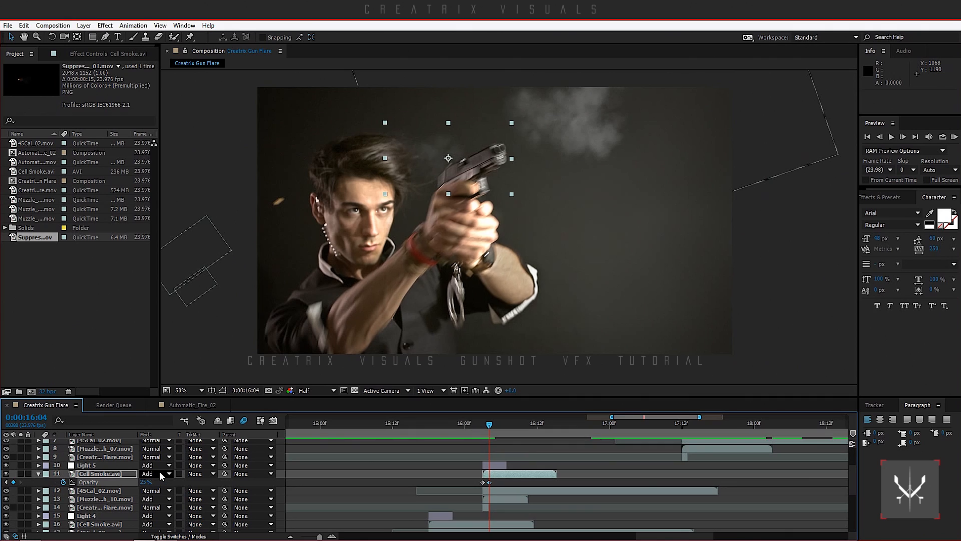
{"action": "left_click", "coordinate": [38, 474]}
- Delete the second opacity keyframe of the Cell Smoke layer starting at 0:00:15:18
{"action": "scroll", "coordinate": [386, 483], "scroll_direction": "down", "scroll_amount": 3}
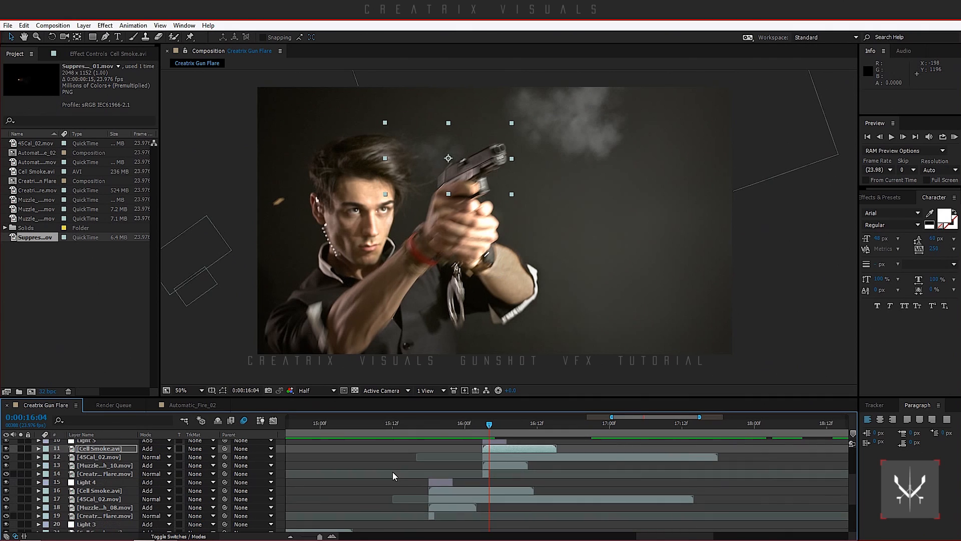
{"action": "left_click", "coordinate": [446, 491]}
{"action": "key", "text": "t"}
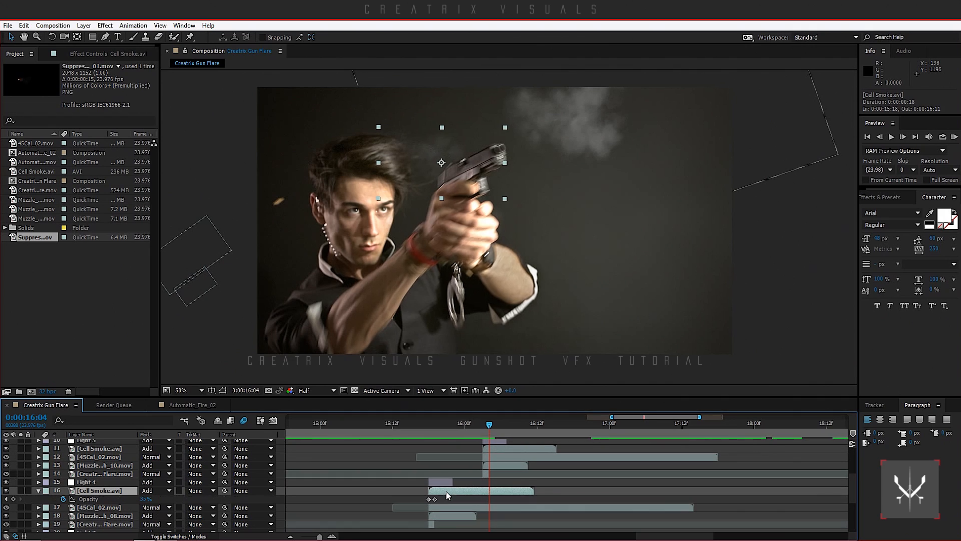
{"action": "left_click", "coordinate": [435, 499]}
{"action": "key", "text": "Delete"}
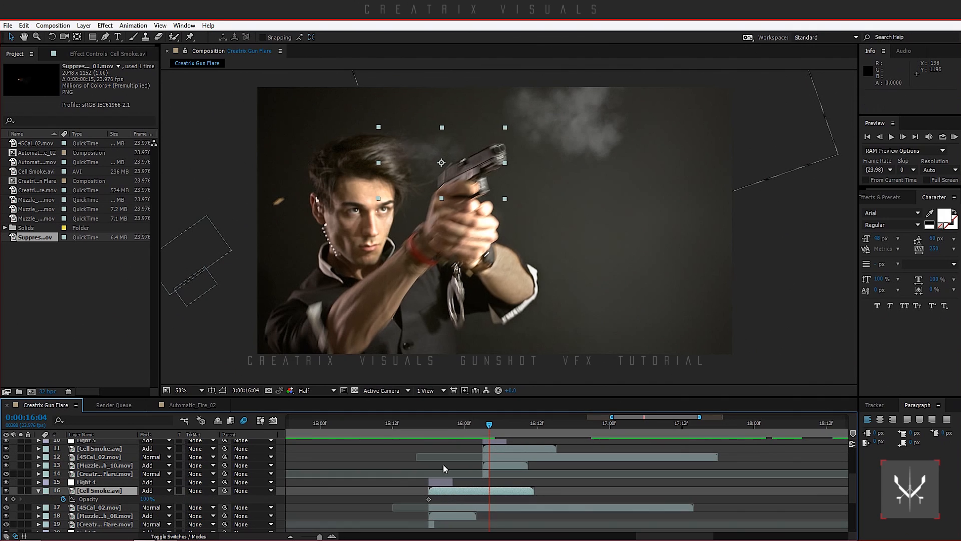
- Time-stretch the Cell Smoke layer starting at 0:00:15:18 to a 35% stretch factor, holding its in-point
{"action": "left_click", "coordinate": [429, 424]}
{"action": "right_click", "coordinate": [455, 495]}
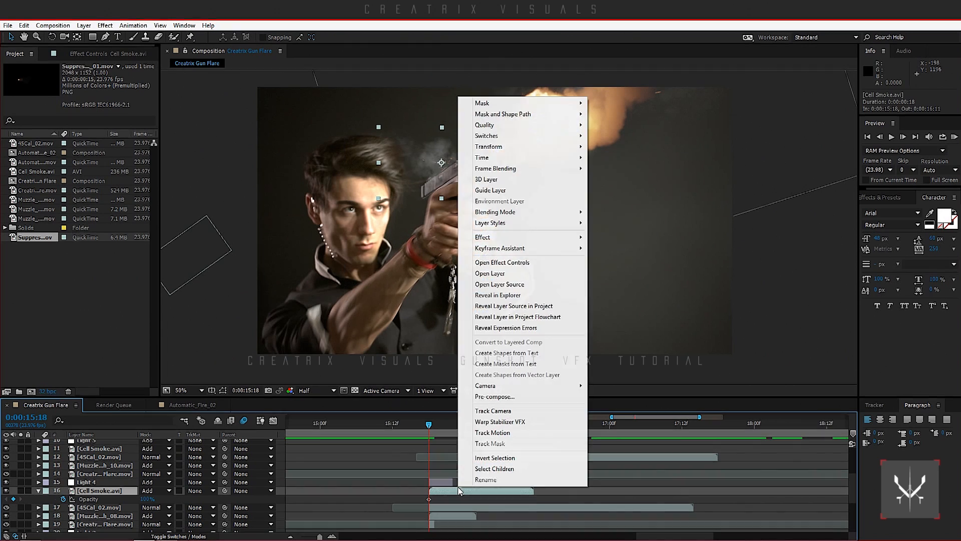
{"action": "mouse_move", "coordinate": [501, 161]}
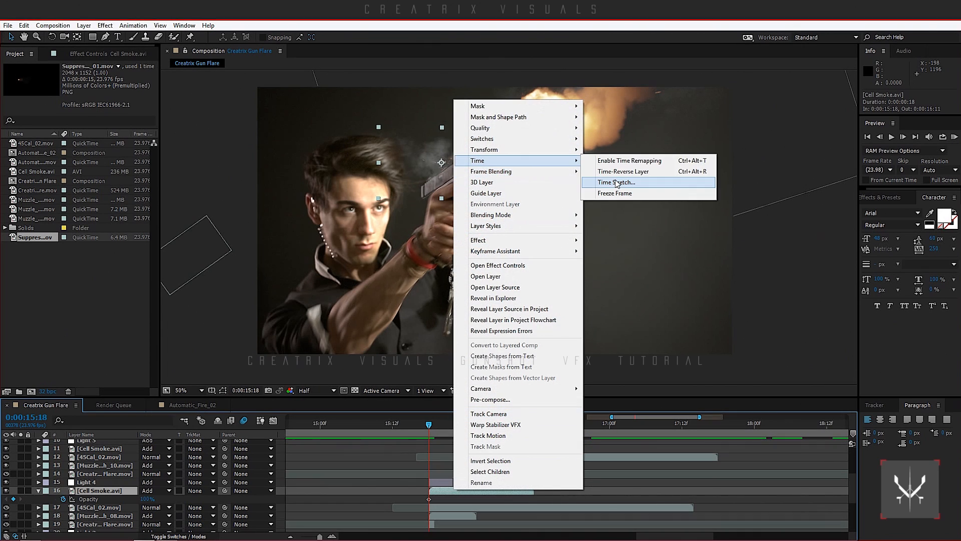
{"action": "left_click", "coordinate": [615, 182]}
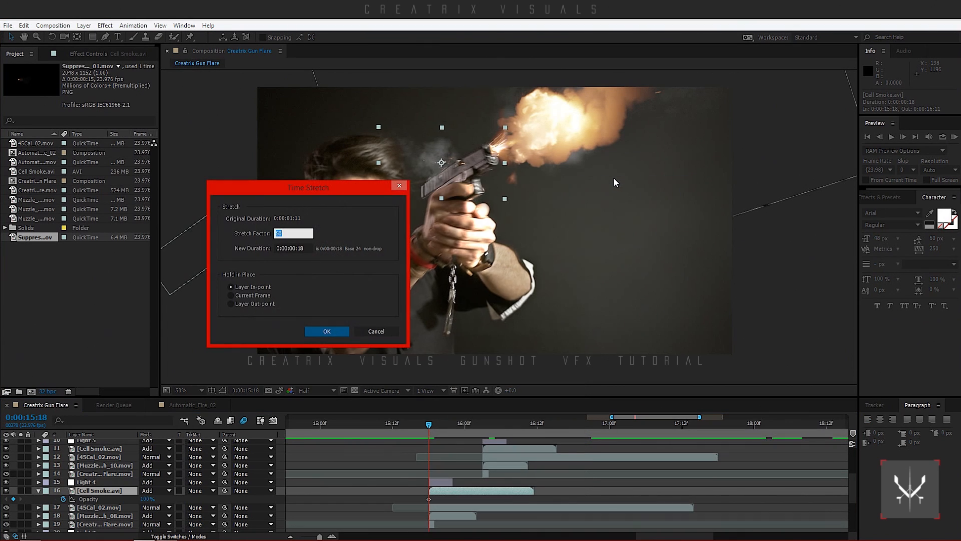
{"action": "key", "text": "Return"}
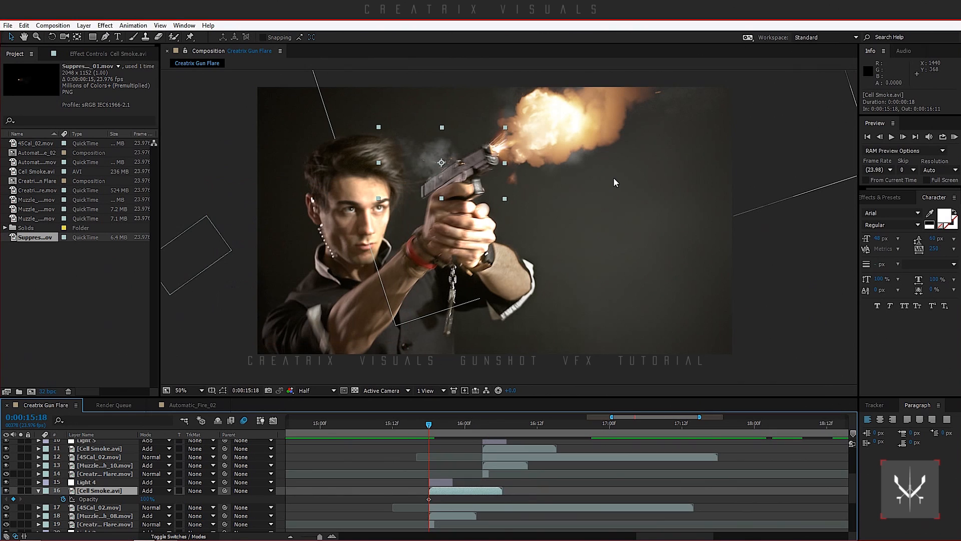
- Add a 25% opacity keyframe at 0:00:15:19 to the Cell Smoke layer below Light 4 and collapse its properties
{"action": "key", "text": "Page_Down"}
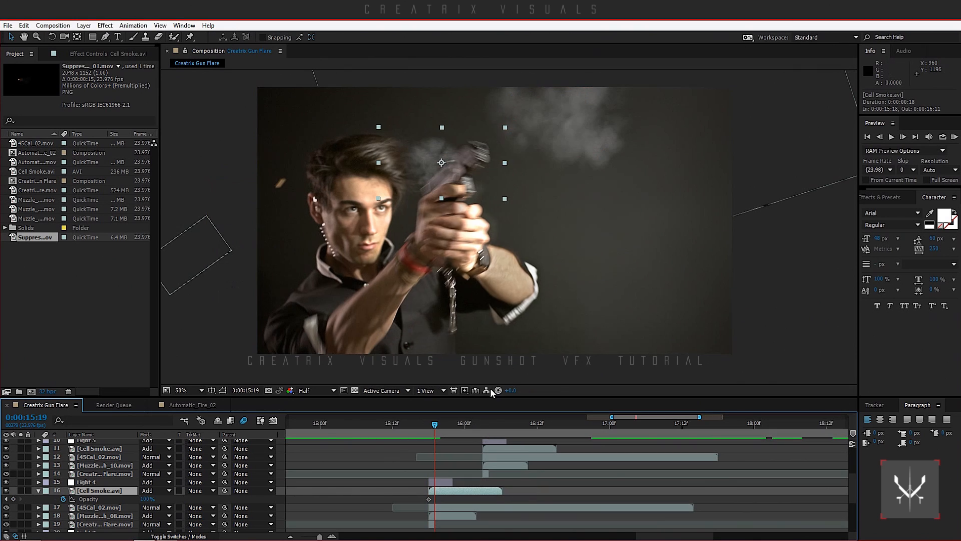
{"action": "left_click", "coordinate": [140, 502]}
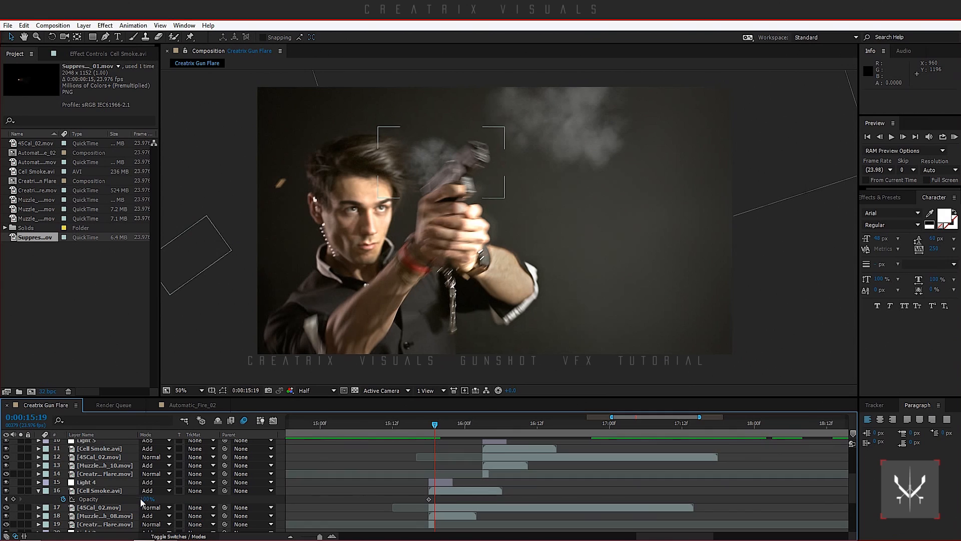
{"action": "key", "text": "Return"}
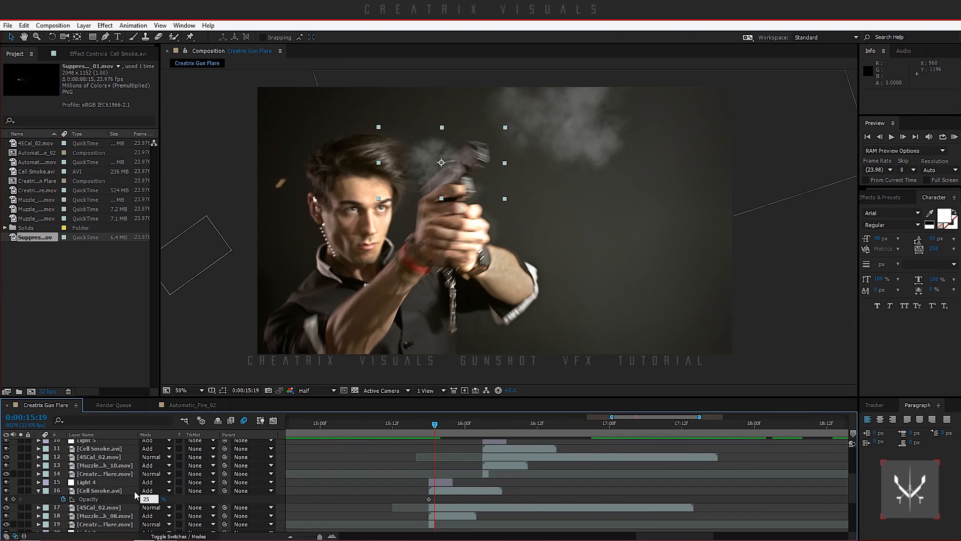
{"action": "left_click", "coordinate": [39, 490]}
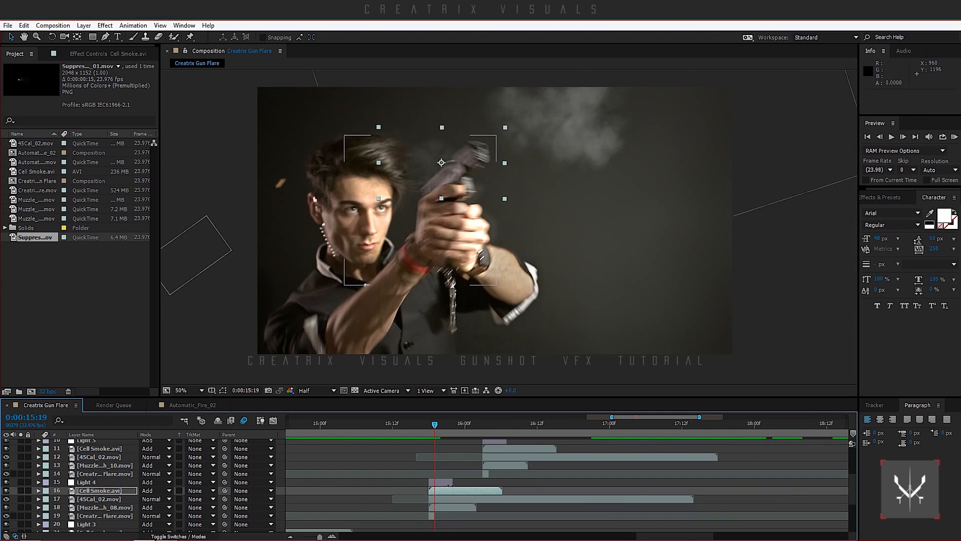
- Time-stretch the Cell Smoke layer starting at 0:00:14:12 to a 35% stretch factor, holding its in-point
{"action": "left_click_drag", "start_coordinate": [401, 464], "coordinate": [532, 428]}
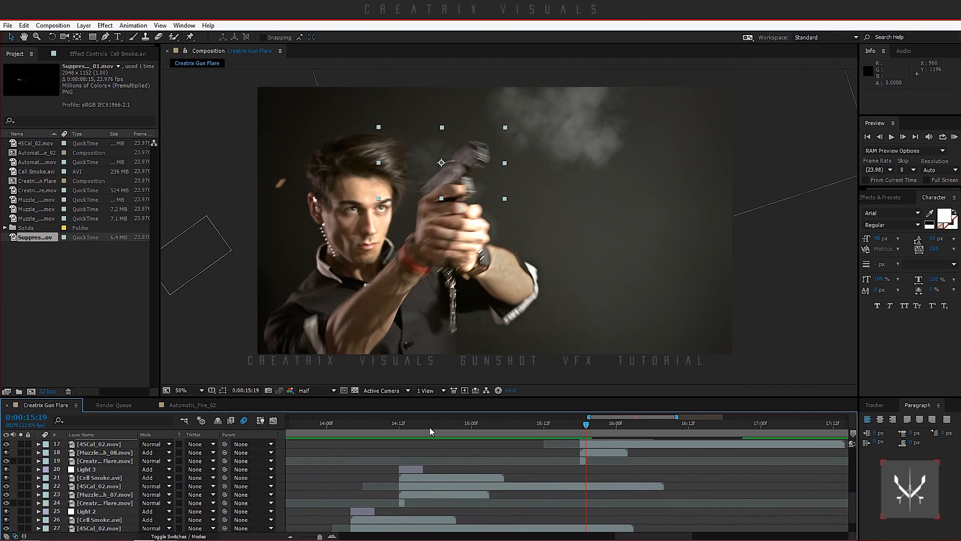
{"action": "left_click_drag", "start_coordinate": [398, 422], "coordinate": [401, 423]}
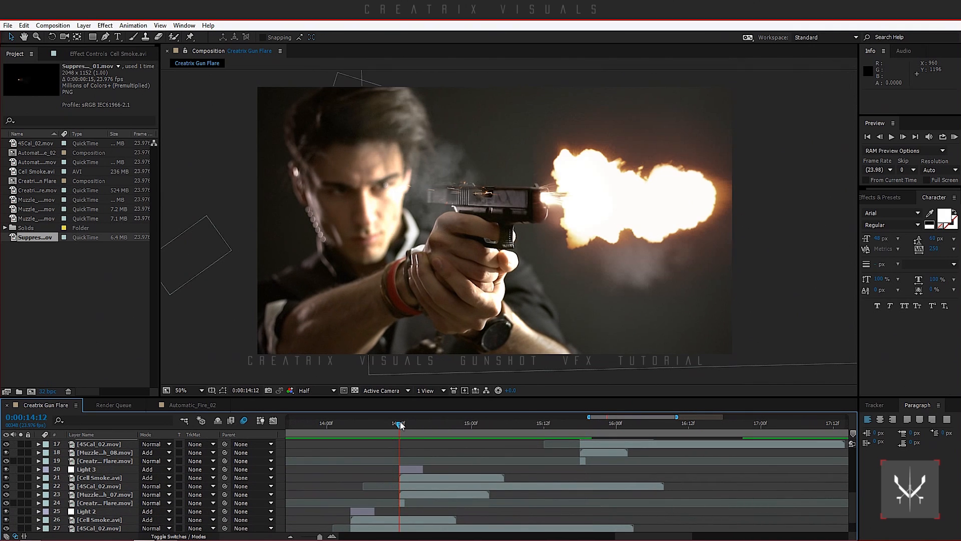
{"action": "right_click", "coordinate": [412, 477]}
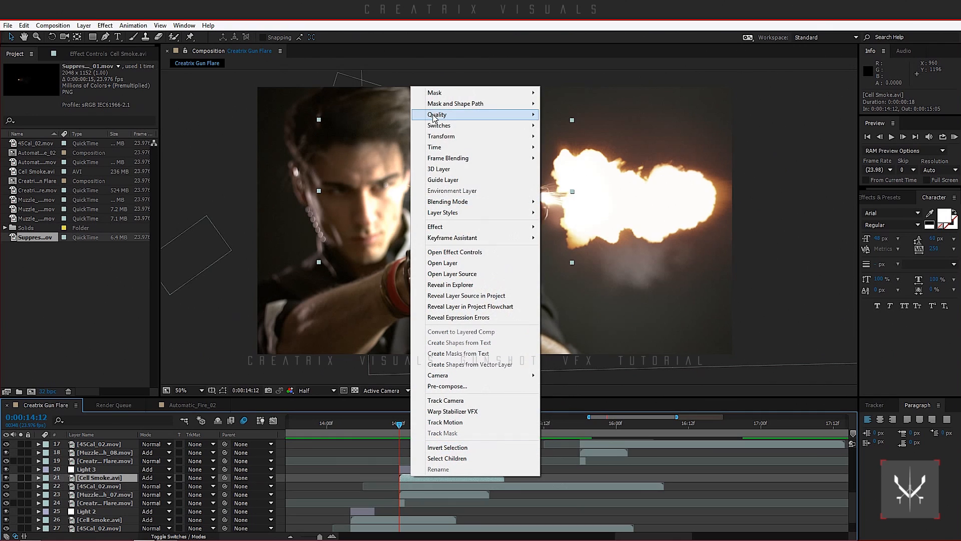
{"action": "mouse_move", "coordinate": [438, 146]}
{"action": "left_click", "coordinate": [561, 172]}
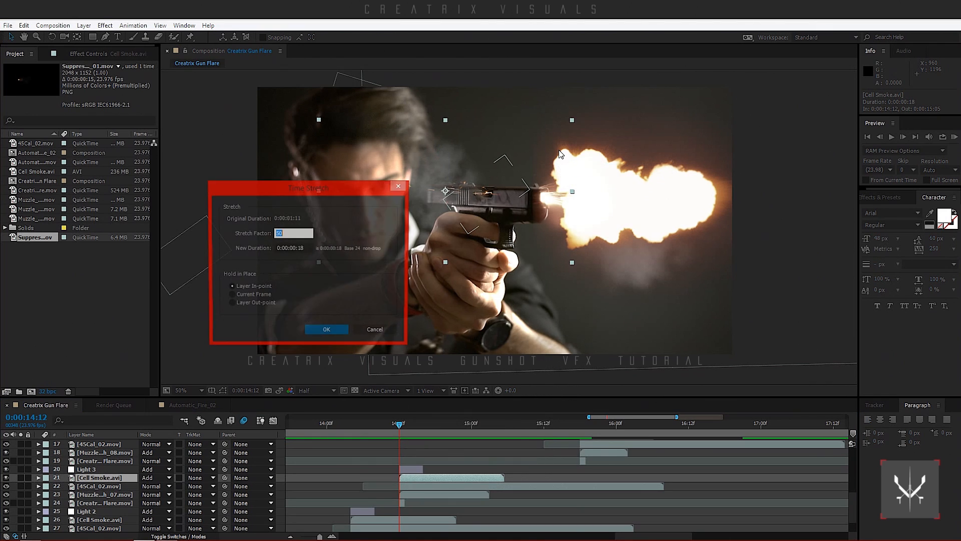
{"action": "key", "text": "Return"}
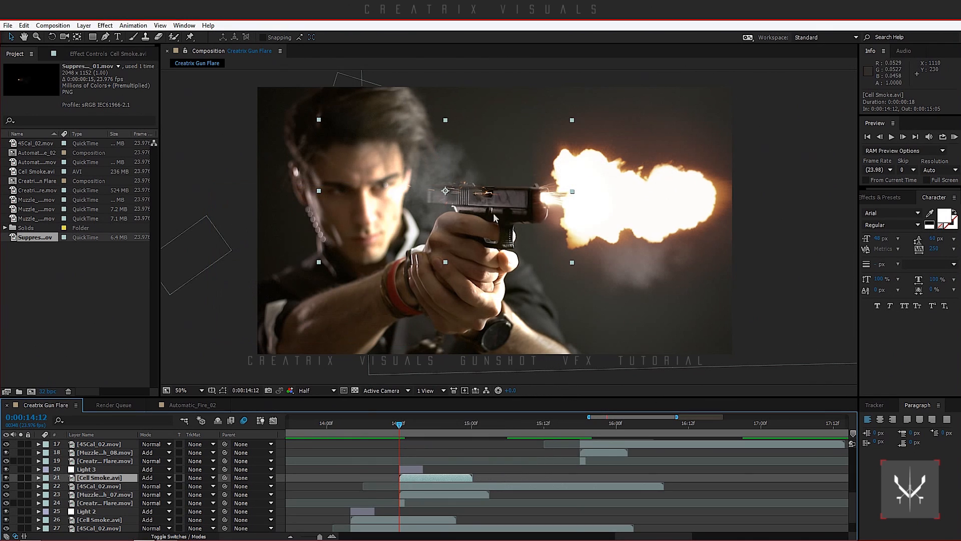
- Time-stretch the Cell Smoke layer starting at 0:00:14:04 to a 35% stretch factor
{"action": "left_click", "coordinate": [353, 424]}
{"action": "scroll", "coordinate": [364, 457], "scroll_direction": "down", "scroll_amount": 1}
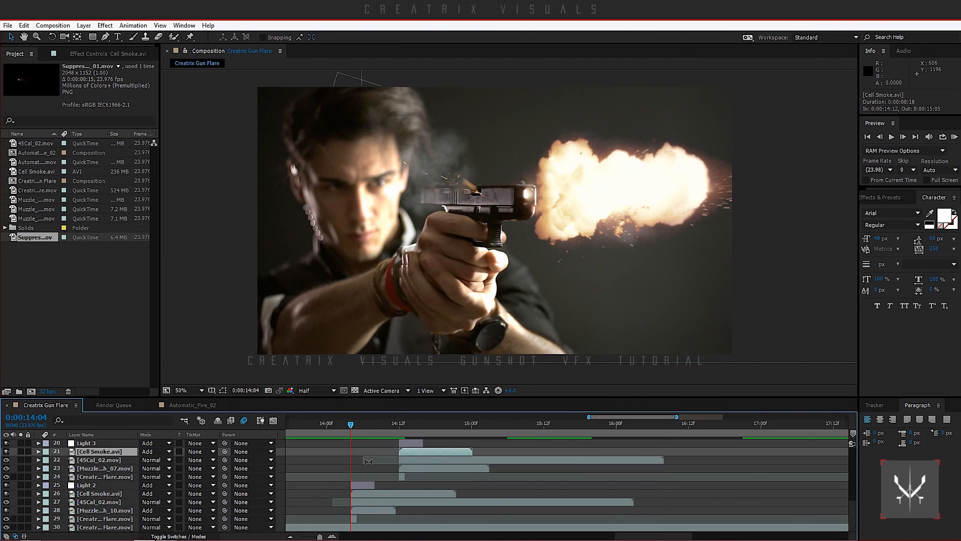
{"action": "right_click", "coordinate": [376, 494]}
{"action": "mouse_move", "coordinate": [451, 164]}
{"action": "left_click", "coordinate": [540, 187]}
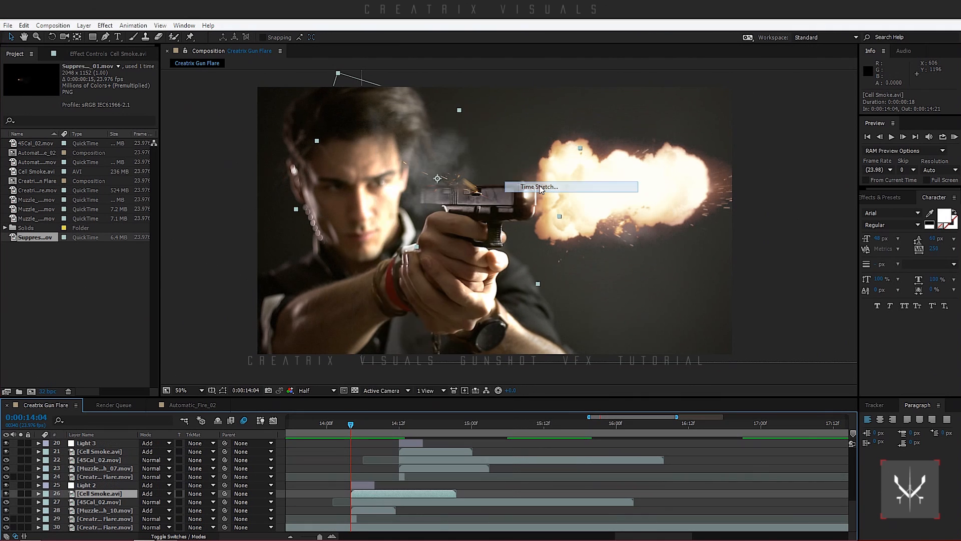
{"action": "type", "text": "35"}
{"action": "key", "text": "Return"}
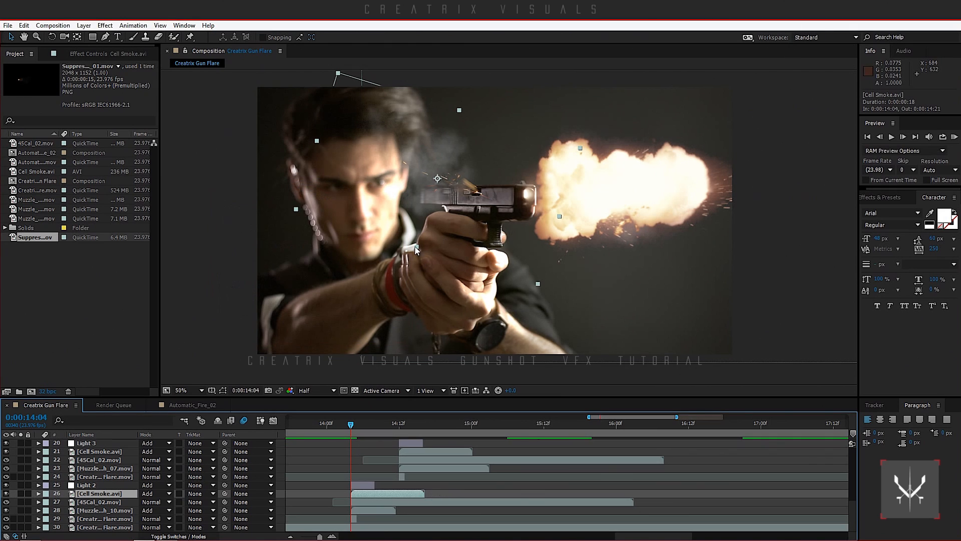
- Play a RAM preview of the work area to check the shortened ejection smoke across all the shots
{"action": "left_click_drag", "start_coordinate": [537, 186], "coordinate": [500, 190]}
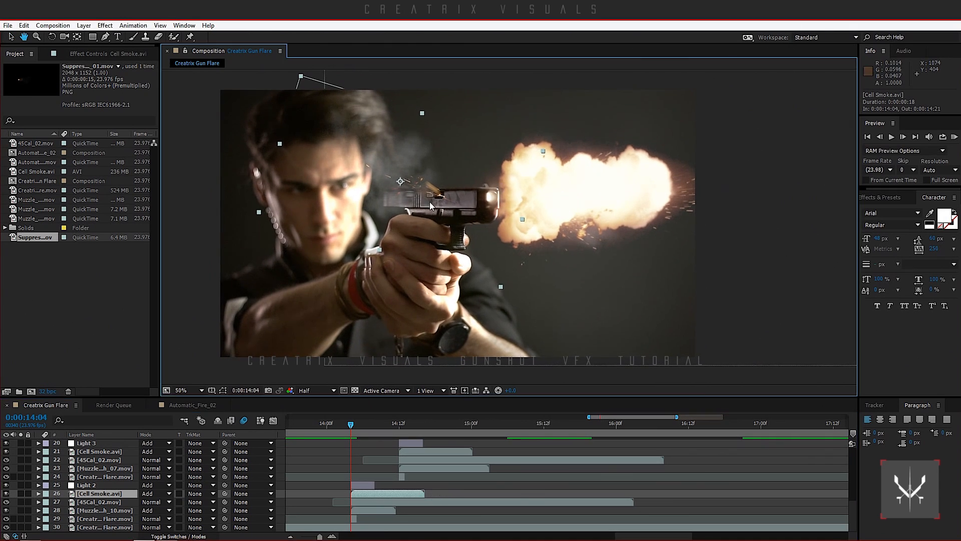
{"action": "left_click", "coordinate": [955, 137]}
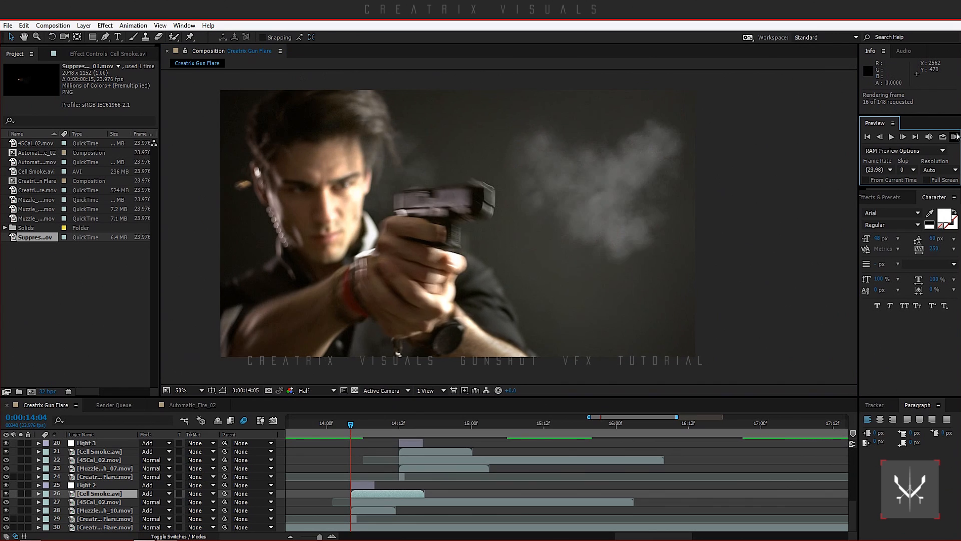
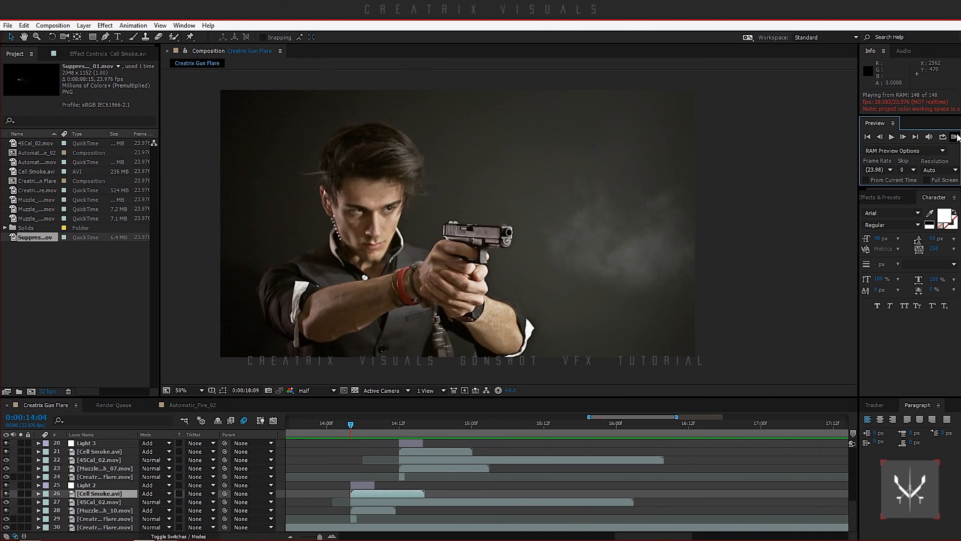
{"action": "left_click", "coordinate": [957, 137]}
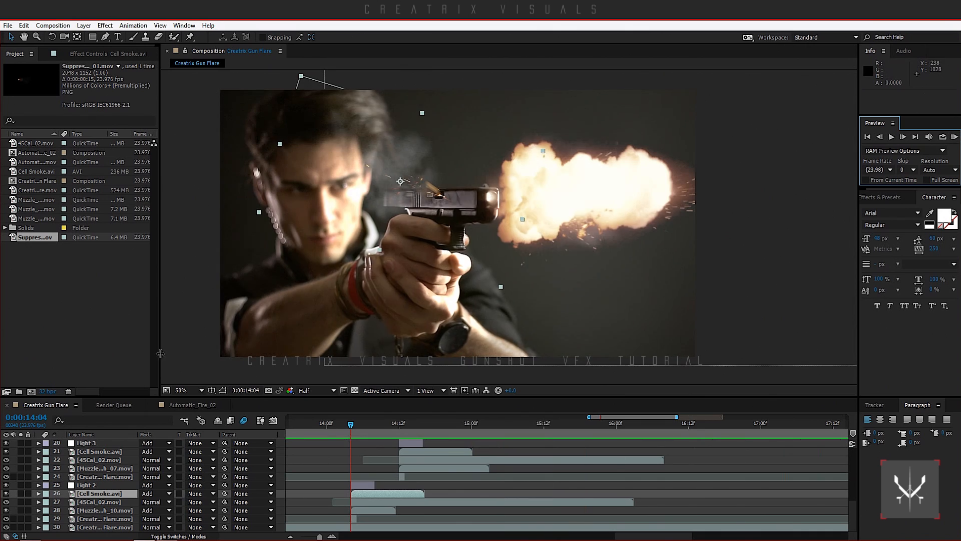
- Add a 100% opacity keyframe at 0:00:14:12 to the Cell Smoke layer below Light 3
{"action": "left_click_drag", "start_coordinate": [350, 422], "coordinate": [400, 427]}
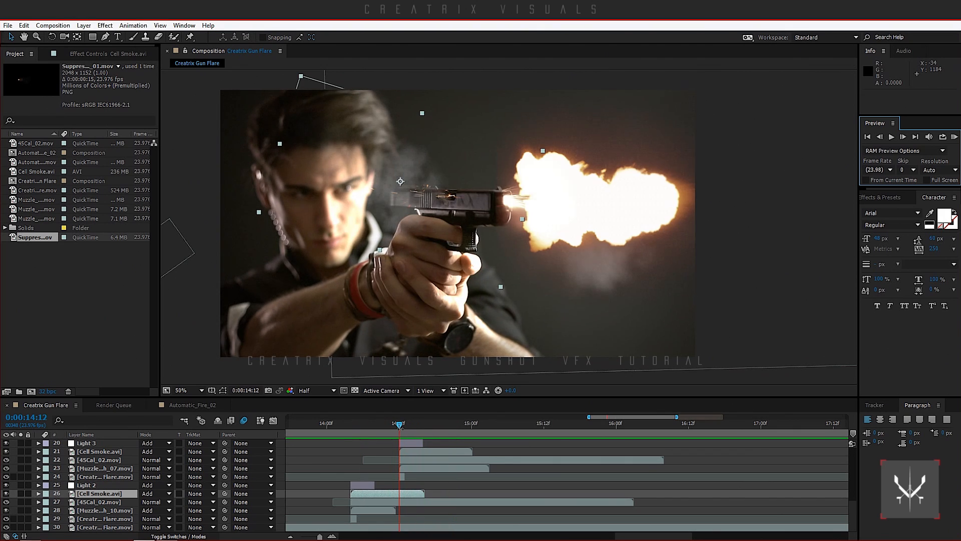
{"action": "left_click", "coordinate": [417, 459]}
{"action": "left_click", "coordinate": [417, 452]}
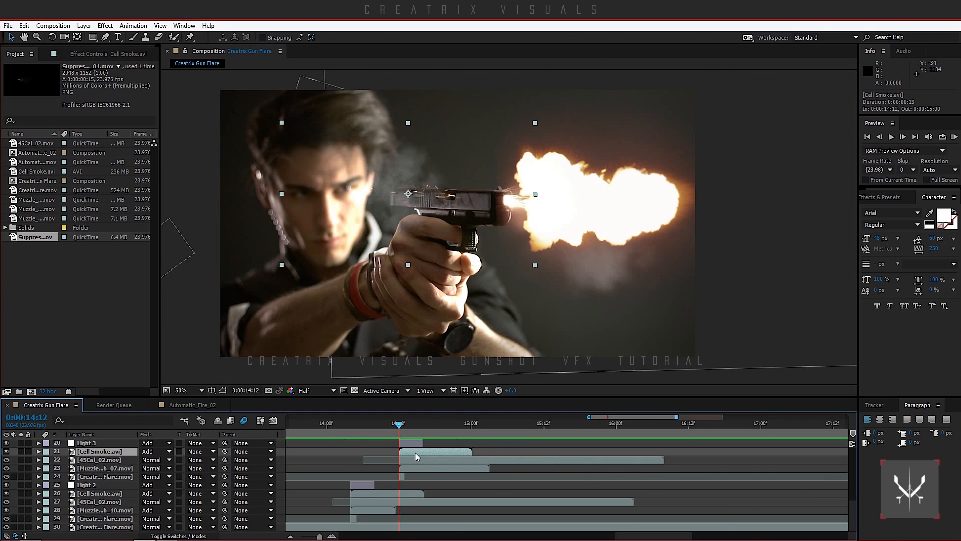
{"action": "key", "text": "alt+shift+t"}
{"action": "left_click_drag", "start_coordinate": [400, 429], "coordinate": [402, 443]}
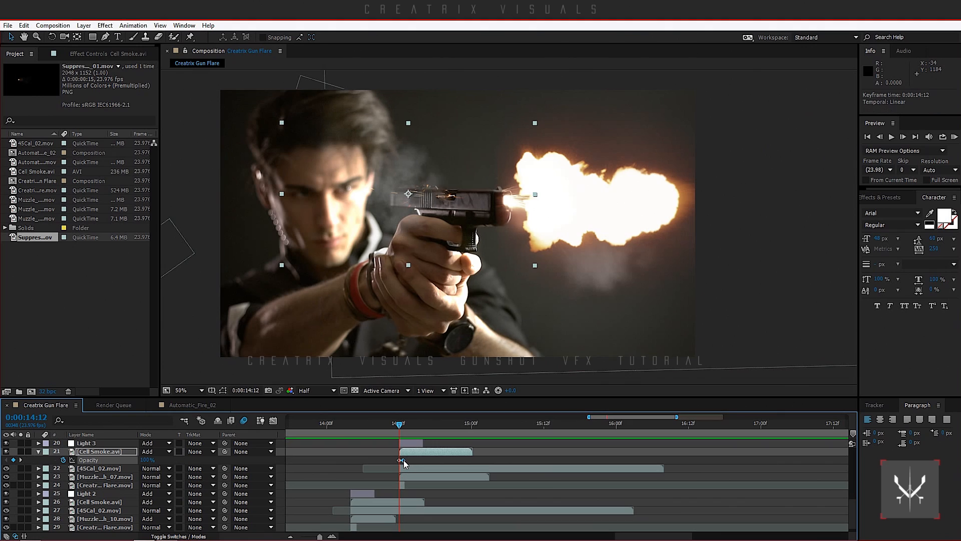
- Add a 15% opacity keyframe at 0:00:14:13 to the Cell Smoke layer below Light 3 and collapse its properties
{"action": "key", "text": "Page_Down"}
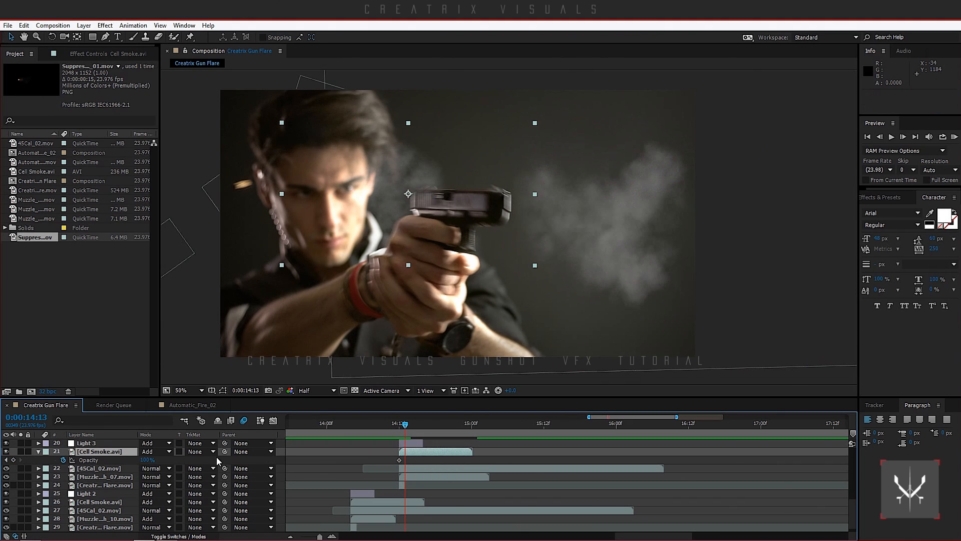
{"action": "key", "text": "Return"}
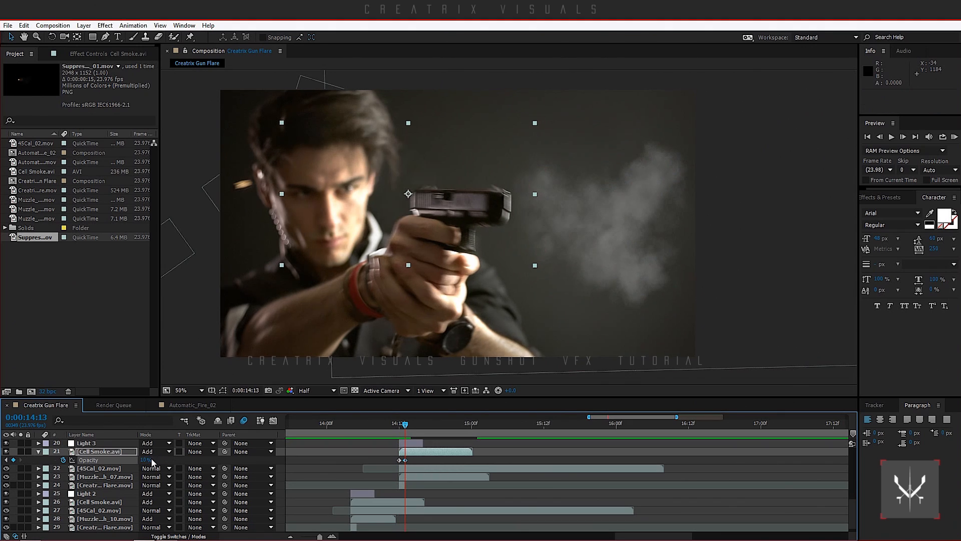
{"action": "left_click", "coordinate": [154, 461]}
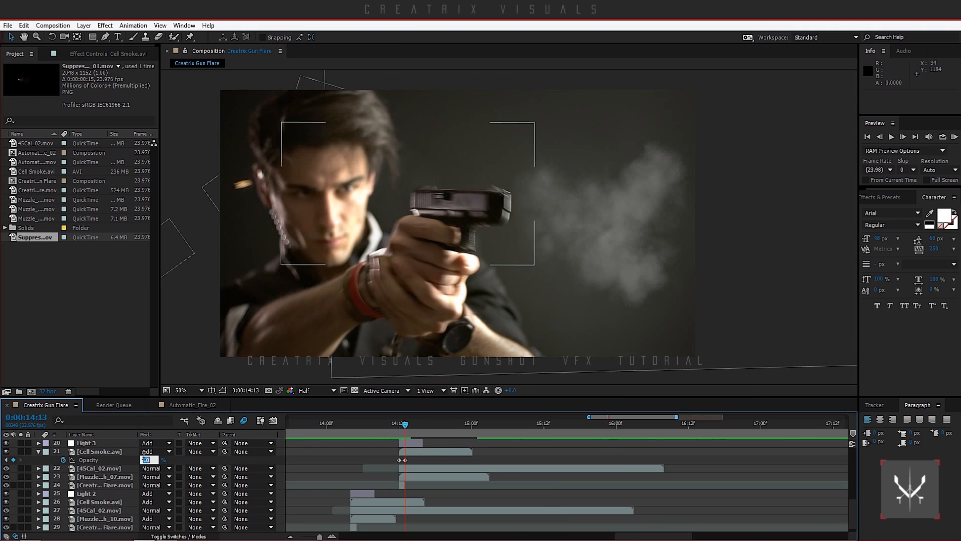
{"action": "type", "text": "15"}
{"action": "key", "text": "Return"}
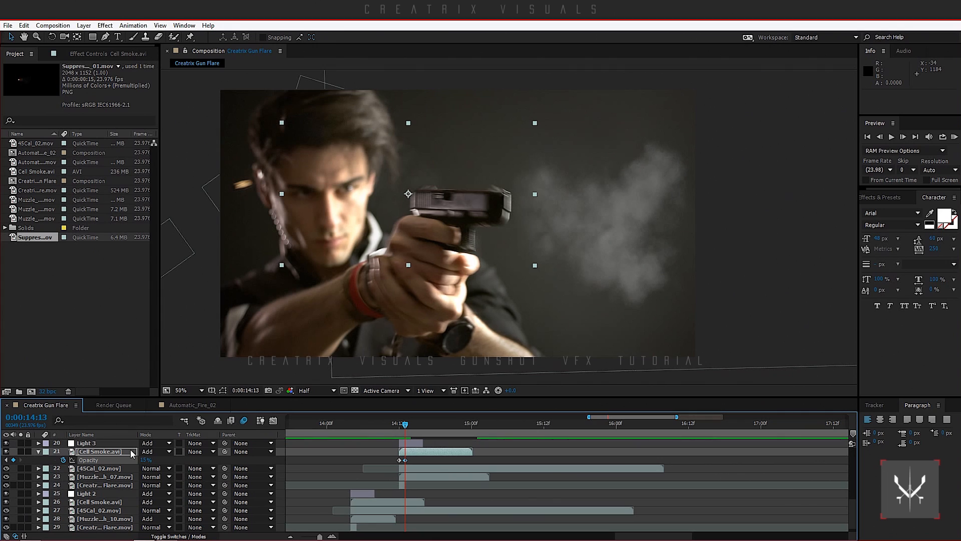
{"action": "key", "text": "u"}
- Set the opacity keyframe at 0:00:15:19 on the Cell Smoke layer below Light 4 to 15% and collapse its properties
{"action": "key", "text": "space"}
{"action": "left_click_drag", "start_coordinate": [493, 453], "coordinate": [431, 494]}
{"action": "left_click", "coordinate": [478, 425]}
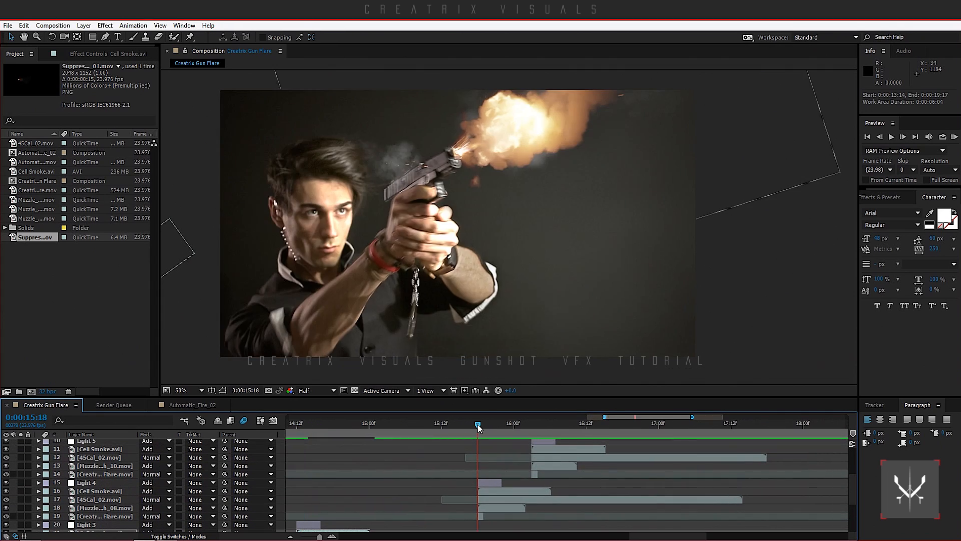
{"action": "left_click", "coordinate": [497, 490]}
{"action": "left_click", "coordinate": [499, 500]}
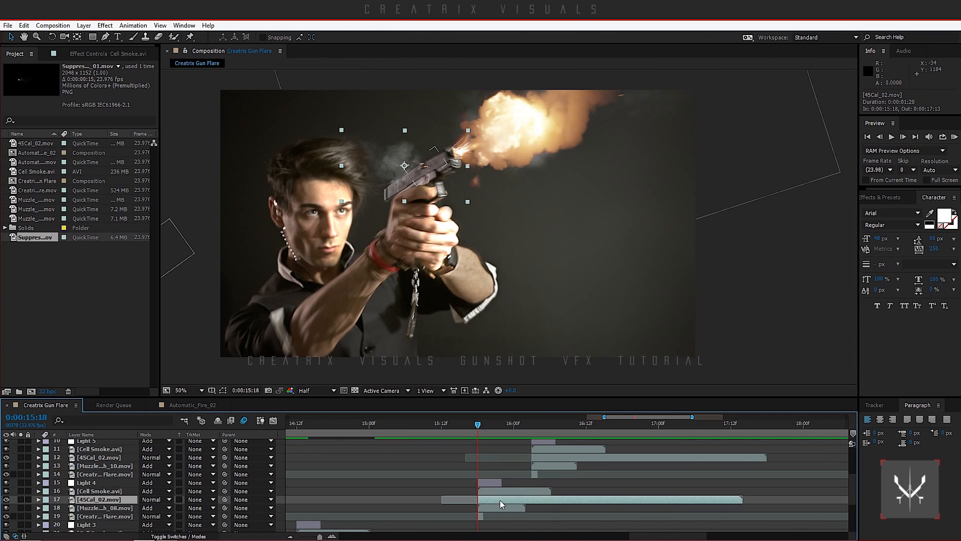
{"action": "key", "text": "t"}
{"action": "key", "text": "t"}
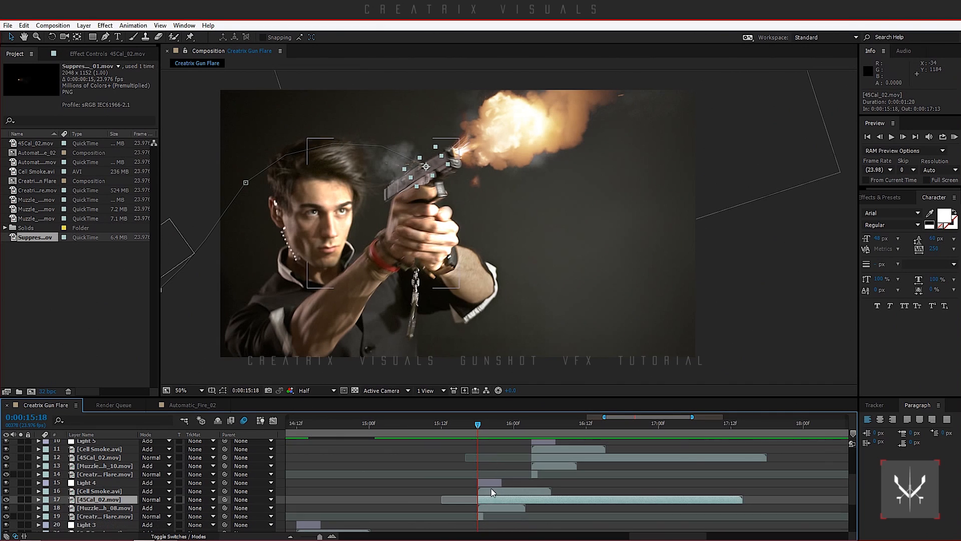
{"action": "left_click", "coordinate": [491, 488]}
{"action": "key", "text": "alt+shift+t"}
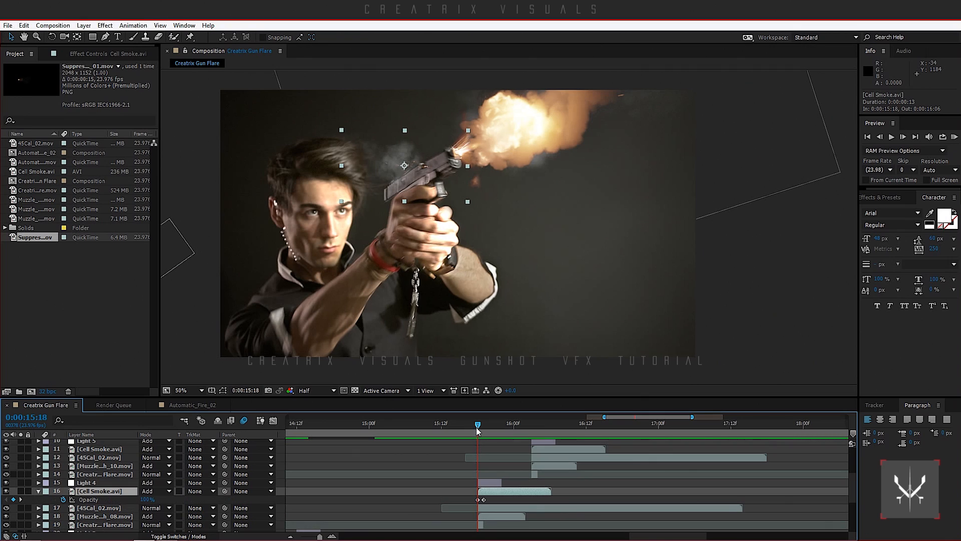
{"action": "key", "text": "Page_Down"}
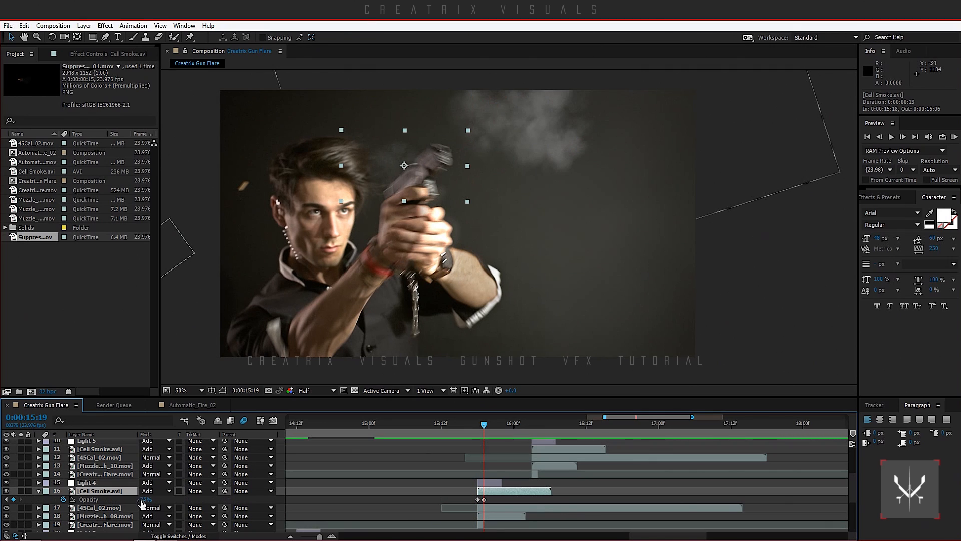
{"action": "type", "text": "5"}
{"action": "key", "text": "Return"}
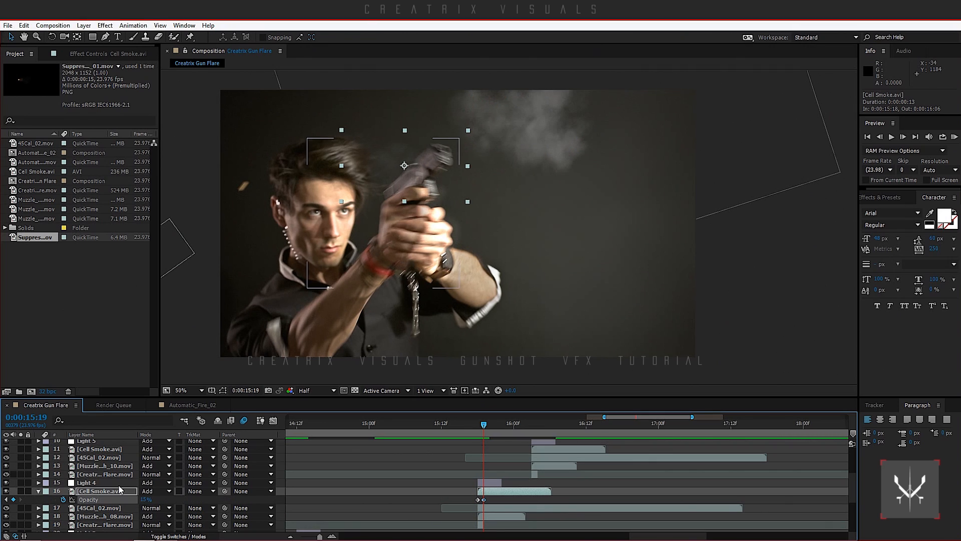
{"action": "key", "text": "u"}
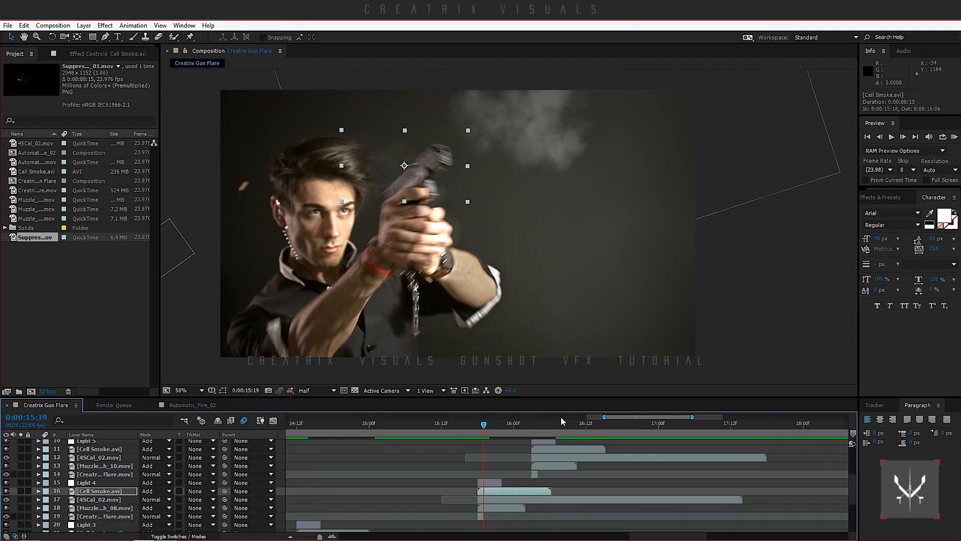
- Set the 0:00:16:04 opacity keyframe of the Cell Smoke layer below Light 5 to 15% and move the layer to position 777, 276
{"action": "left_click", "coordinate": [530, 422]}
{"action": "left_click", "coordinate": [553, 455]}
{"action": "left_click", "coordinate": [551, 449]}
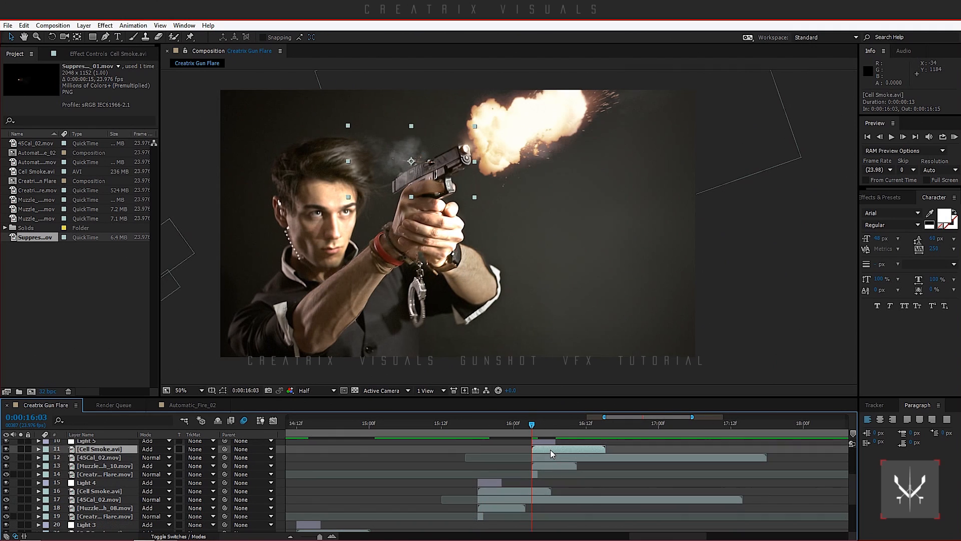
{"action": "key", "text": "u"}
{"action": "left_click", "coordinate": [536, 423]}
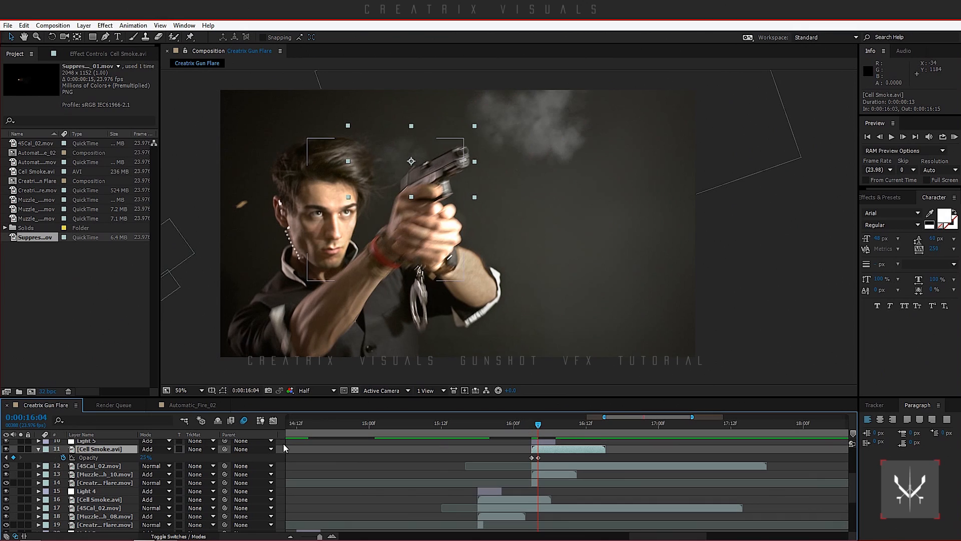
{"action": "left_click", "coordinate": [144, 459]}
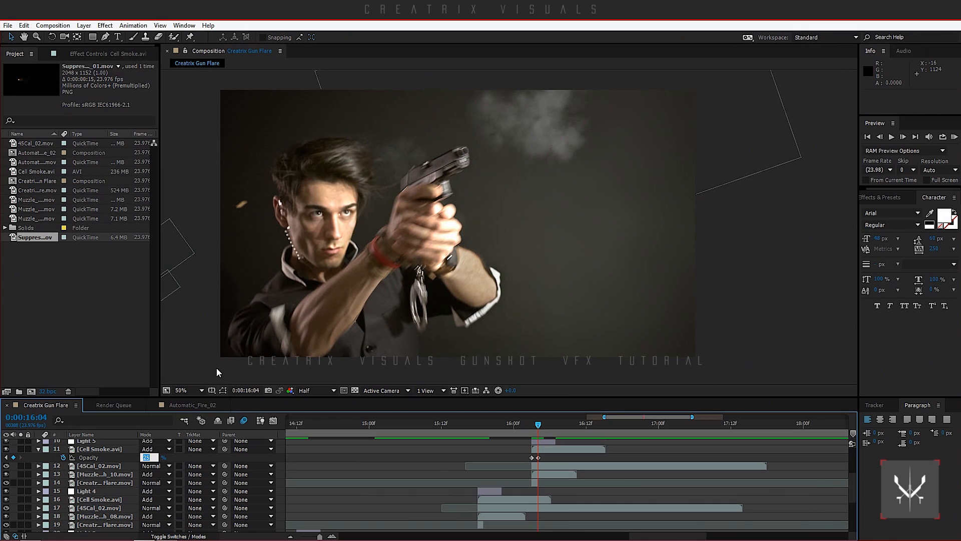
{"action": "type", "text": "15"}
{"action": "key", "text": "Return"}
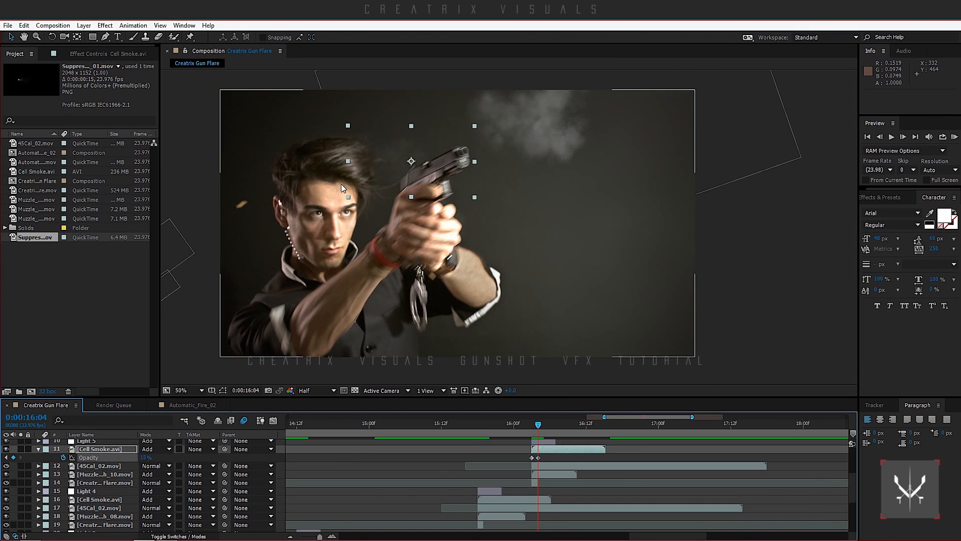
{"action": "left_click_drag", "start_coordinate": [411, 161], "coordinate": [412, 158]}
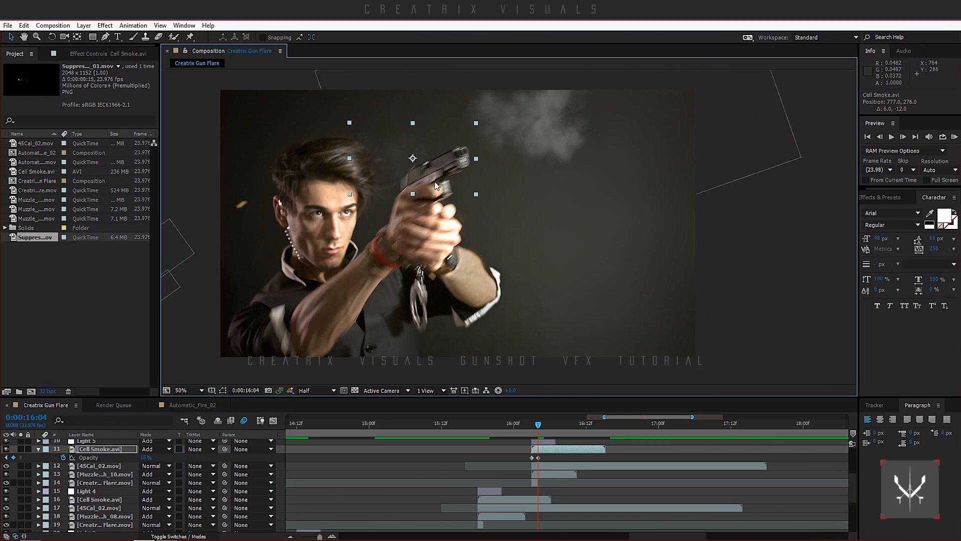
{"action": "scroll", "coordinate": [633, 495], "scroll_direction": "up", "scroll_amount": 3}
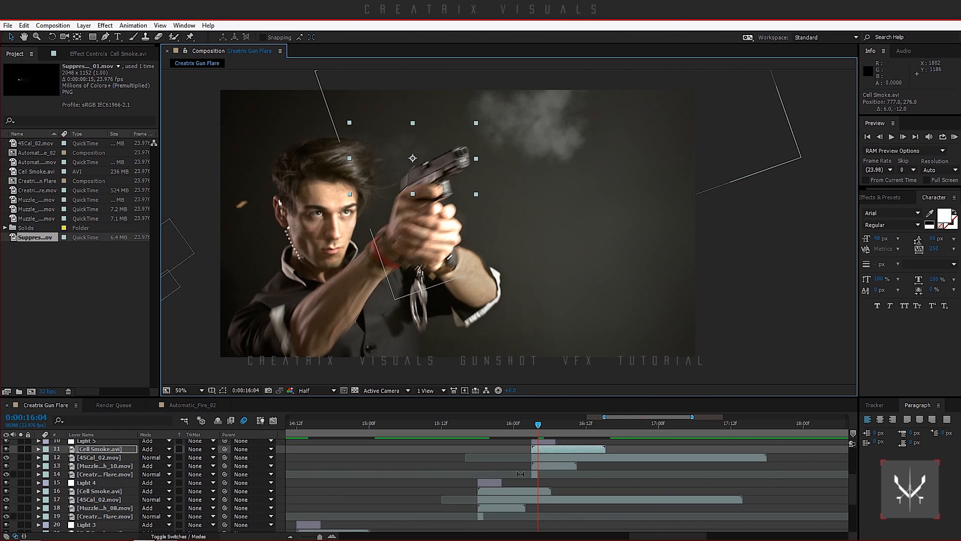
- Set the opacity keyframe at 0:00:17:13 on the Cell Smoke layer below Light 6 to 15%
{"action": "left_click", "coordinate": [730, 428]}
{"action": "key", "text": "b"}
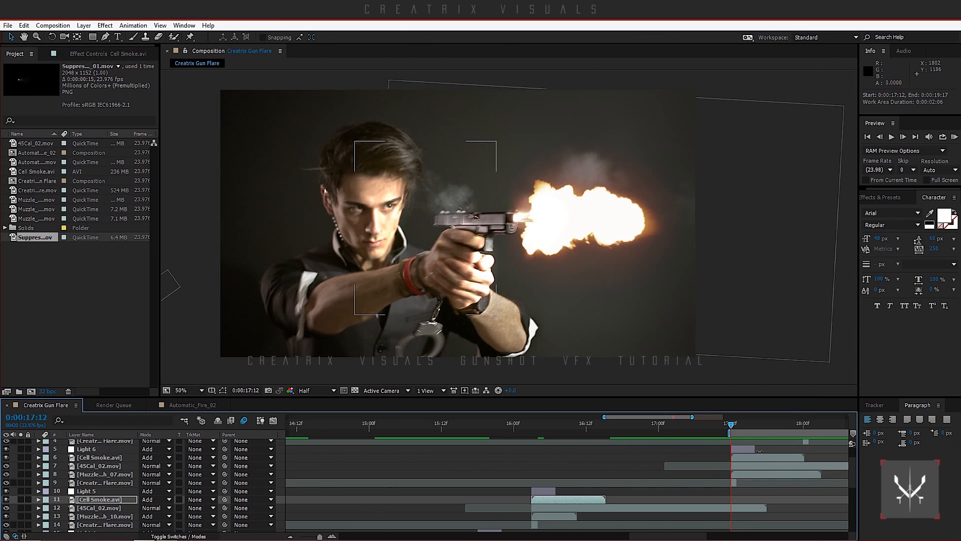
{"action": "scroll", "coordinate": [760, 452], "scroll_direction": "right", "scroll_amount": 5}
{"action": "left_click", "coordinate": [616, 468]}
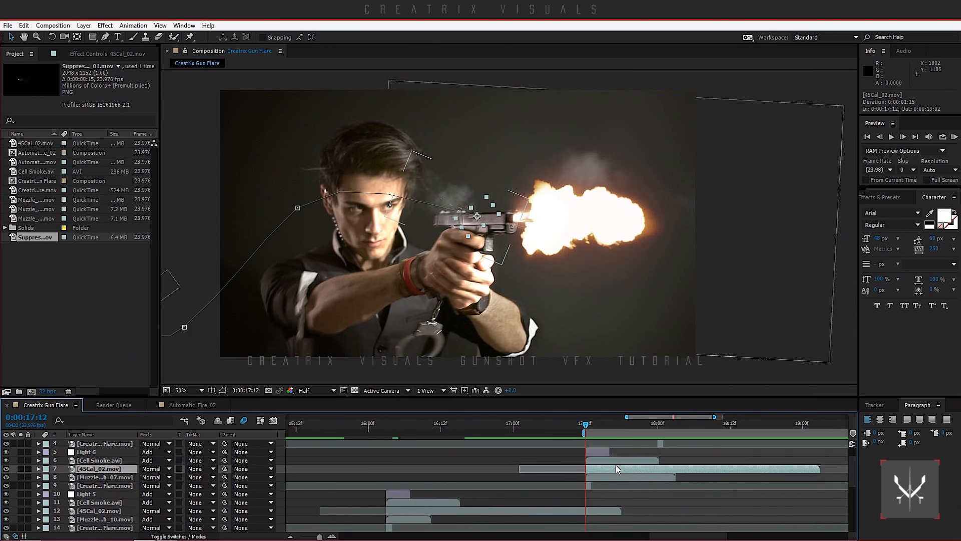
{"action": "left_click", "coordinate": [613, 460]}
{"action": "key", "text": "t"}
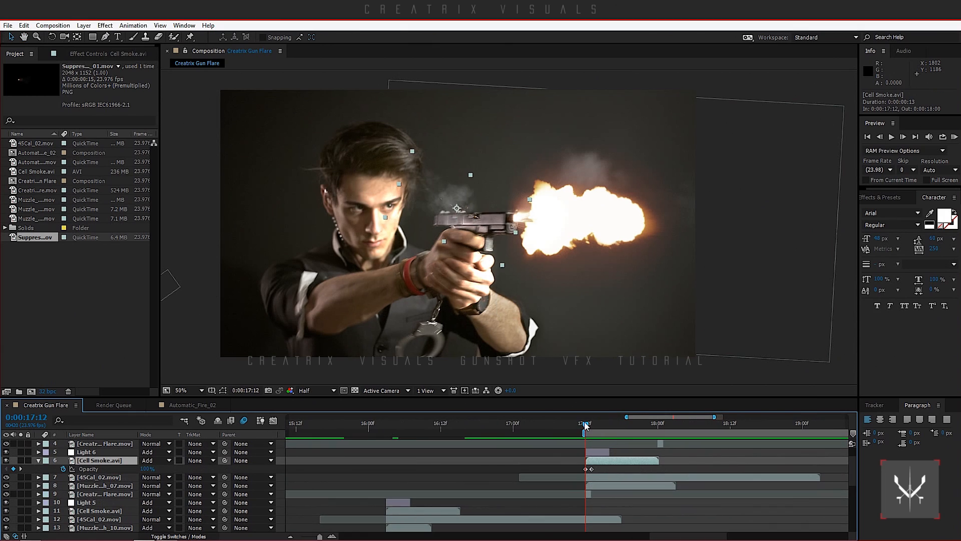
{"action": "left_click_drag", "start_coordinate": [586, 426], "coordinate": [591, 425]}
{"action": "left_click", "coordinate": [145, 468]}
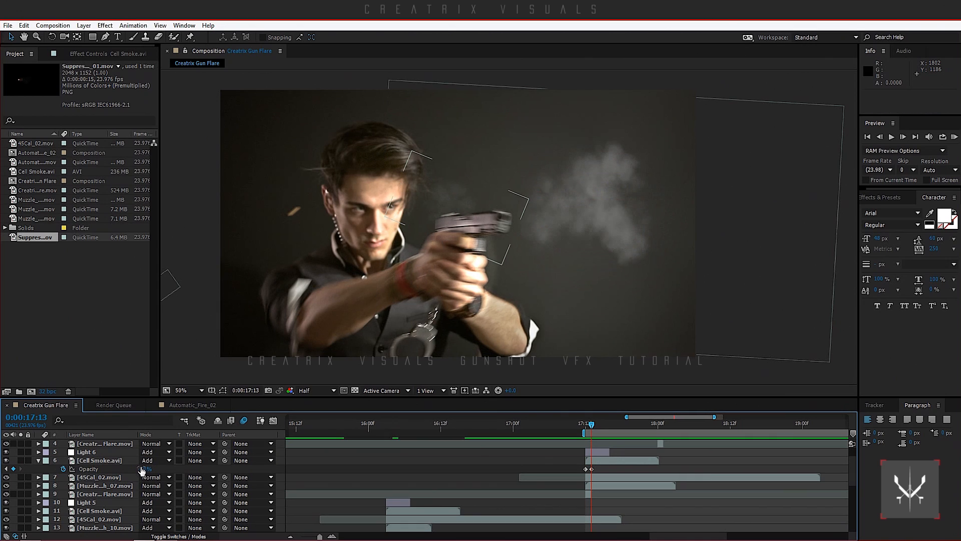
{"action": "type", "text": "15"}
{"action": "key", "text": "Return"}
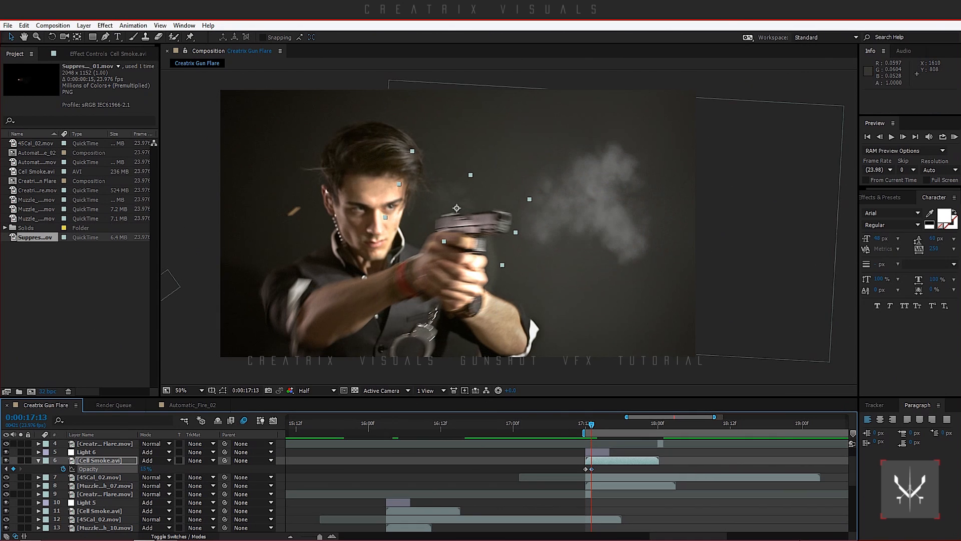
- Set the opacity keyframe at 0:00:18:01 on the Cell Smoke layer below the Suppressed_Fire_01 layer to 15%
{"action": "key", "text": "h"}
{"action": "left_click_drag", "start_coordinate": [746, 454], "coordinate": [661, 480]}
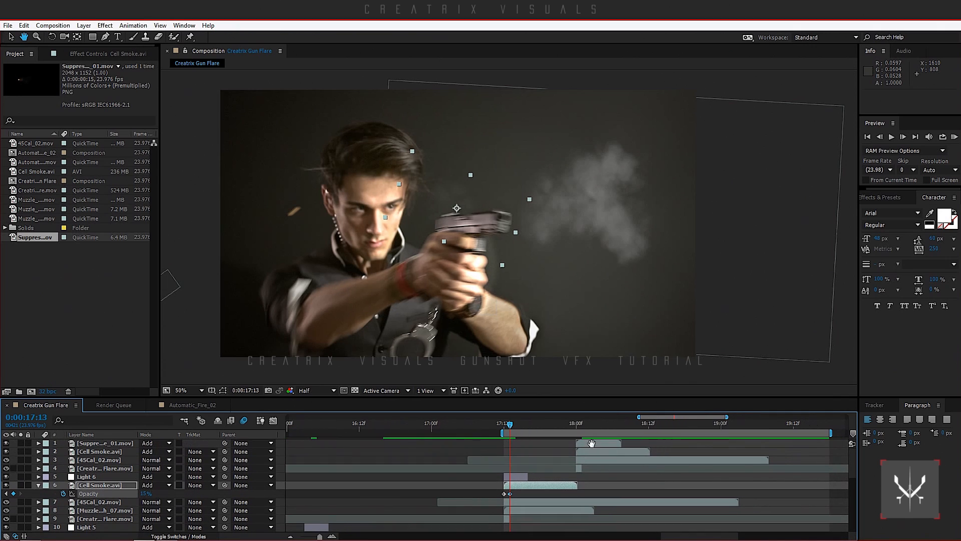
{"action": "key", "text": "v"}
{"action": "left_click", "coordinate": [576, 425]}
{"action": "left_click", "coordinate": [583, 452]}
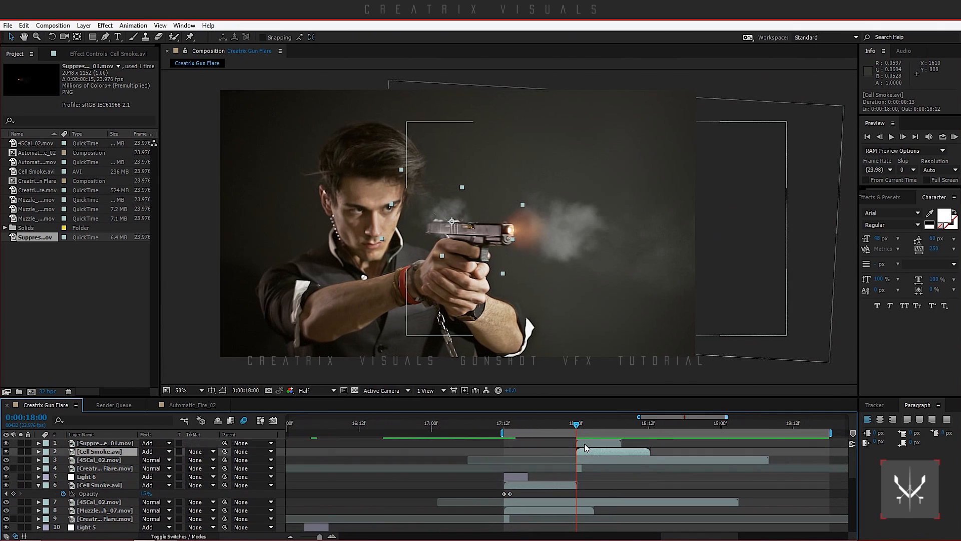
{"action": "left_click", "coordinate": [584, 444]}
{"action": "key", "text": "t"}
{"action": "key", "text": "t"}
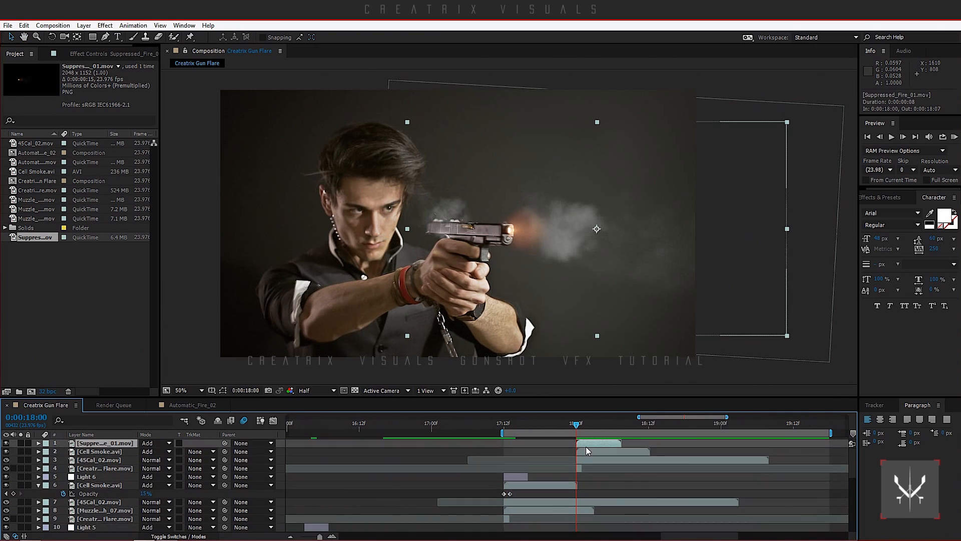
{"action": "left_click", "coordinate": [585, 449]}
{"action": "key", "text": "t"}
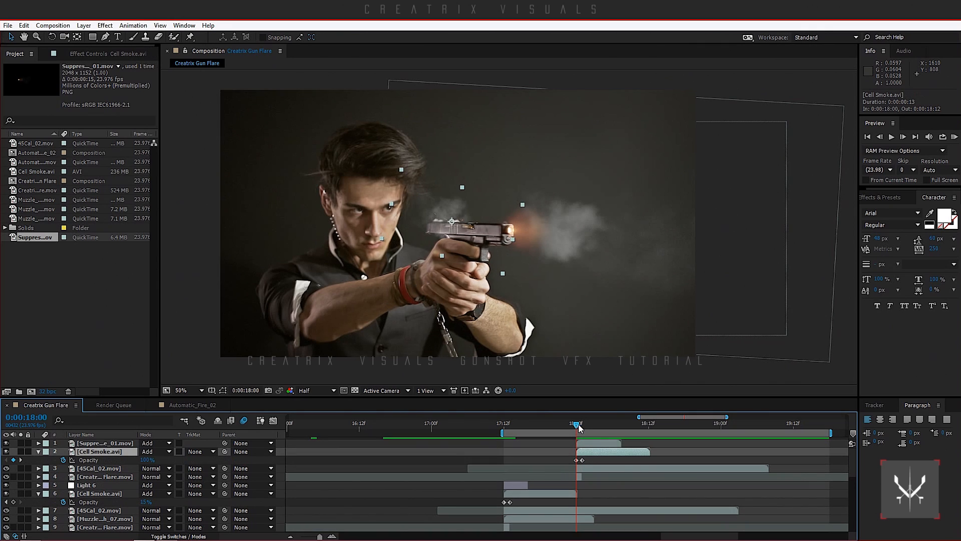
{"action": "left_click_drag", "start_coordinate": [579, 427], "coordinate": [582, 426]}
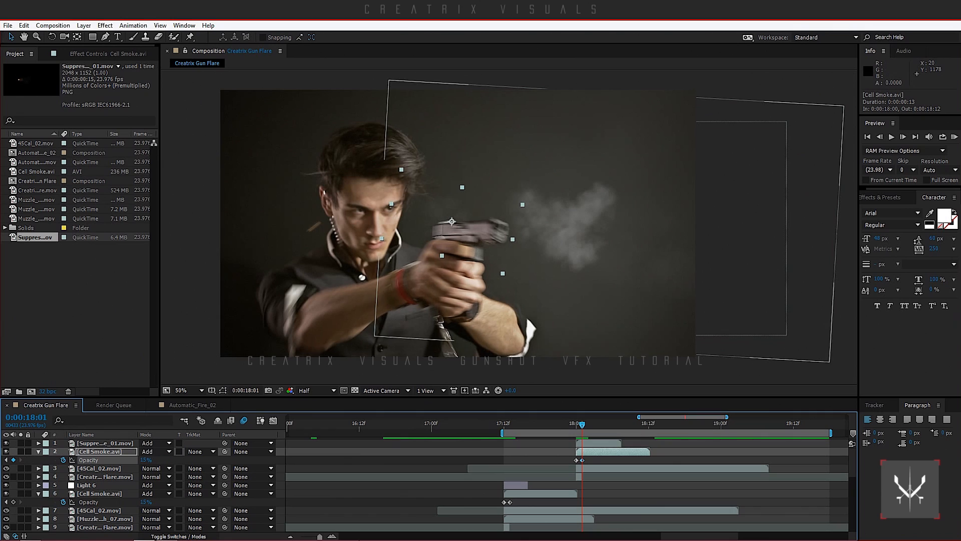
- Extend the work area's start back to just before 0:00:14:00 and play a RAM preview of all the shots
{"action": "left_click", "coordinate": [290, 537]}
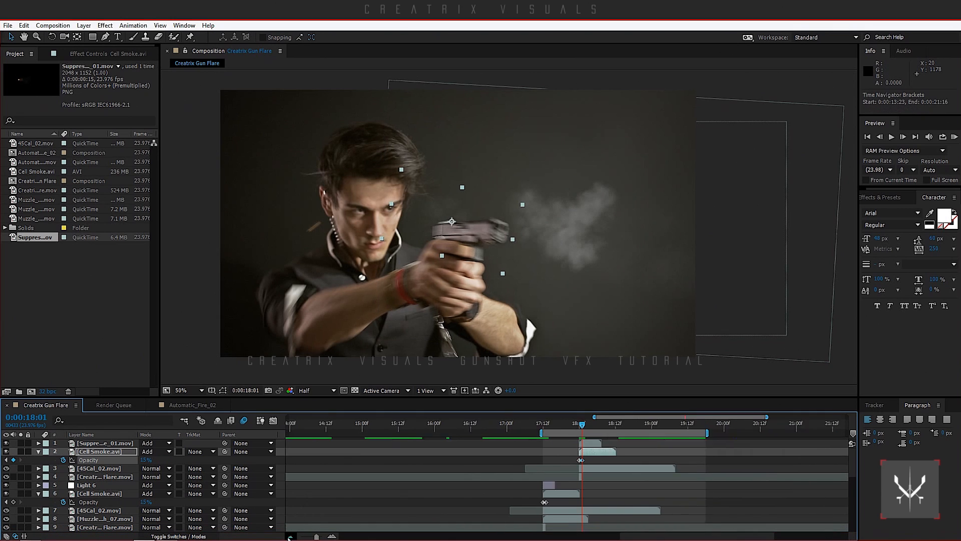
{"action": "left_click", "coordinate": [290, 538]}
{"action": "left_click", "coordinate": [290, 537]}
{"action": "left_click_drag", "start_coordinate": [657, 433], "coordinate": [573, 433]}
{"action": "left_click", "coordinate": [956, 137]}
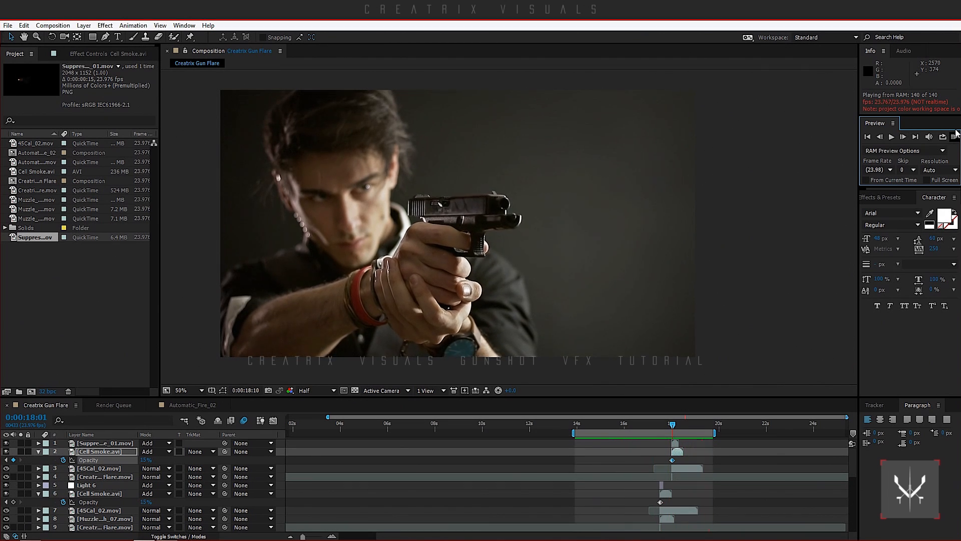
{"action": "key", "text": "space"}
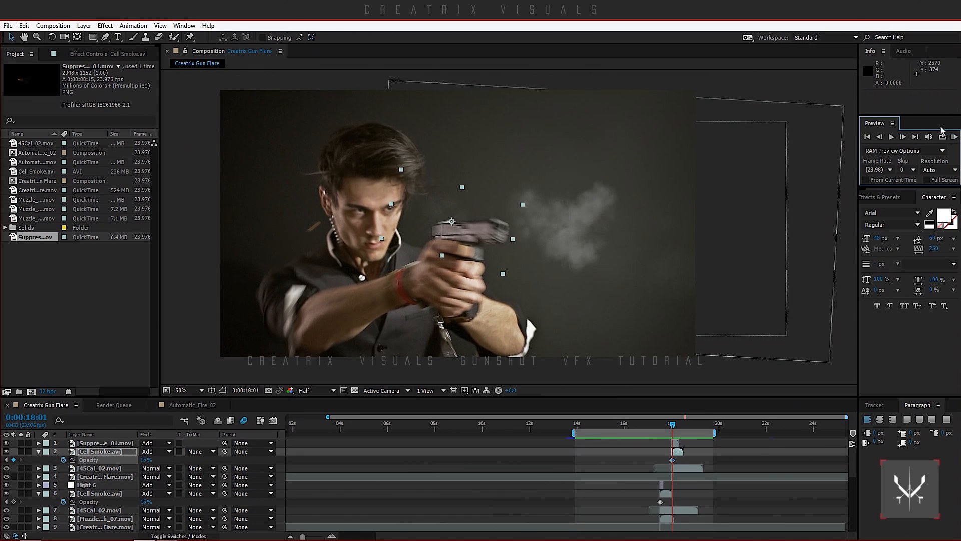
- Play a RAM preview of all the shots with the composition view reduced to 25%
{"action": "left_click_drag", "start_coordinate": [651, 226], "coordinate": [673, 219]}
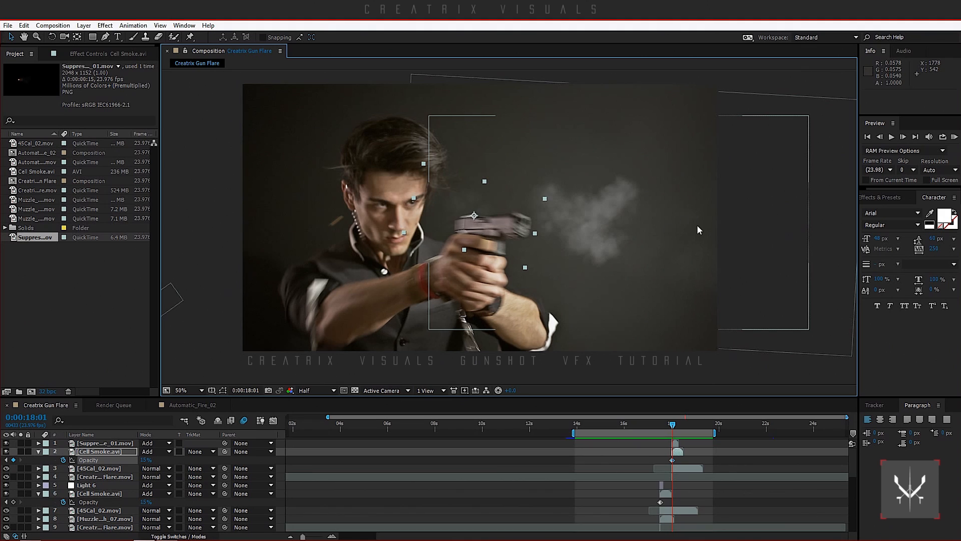
{"action": "key", "text": "comma"}
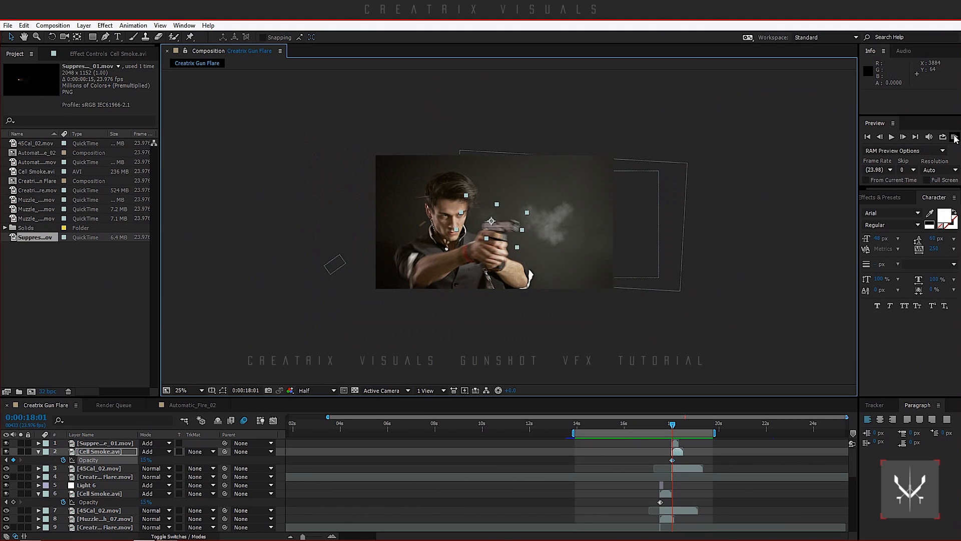
{"action": "left_click", "coordinate": [955, 137]}
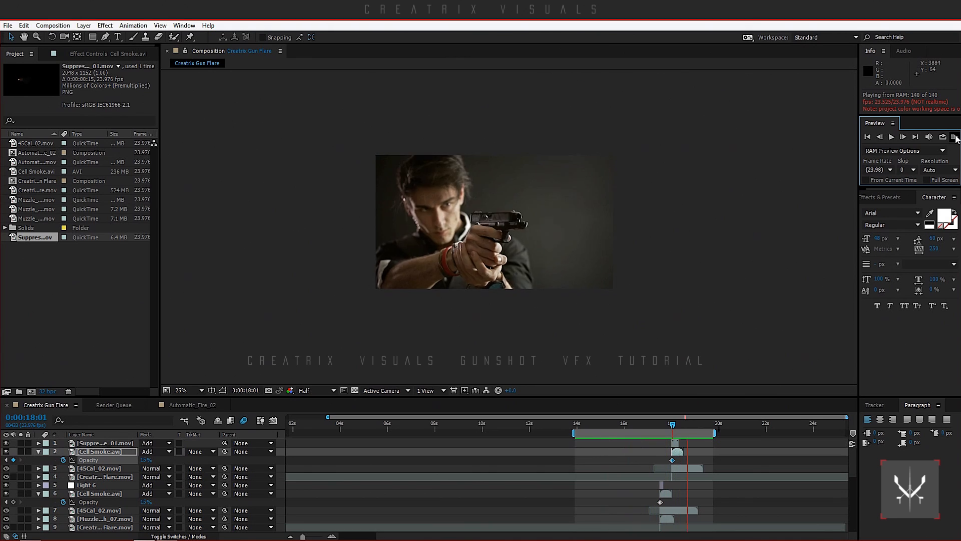
{"action": "left_click", "coordinate": [957, 139]}
- Collapse the opacity properties of the Cell Smoke layers below the Suppressed_Fire_01 and Light 6 layers
{"action": "scroll", "coordinate": [509, 208], "scroll_direction": "up", "scroll_amount": 2}
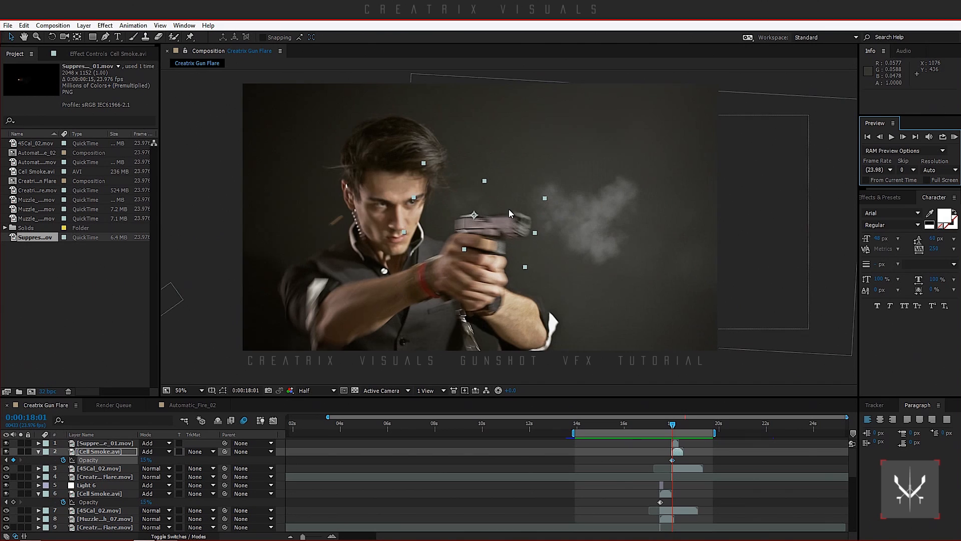
{"action": "mouse_move", "coordinate": [657, 424]}
{"action": "left_mouse_down"}
{"action": "mouse_move", "coordinate": [601, 425]}
{"action": "mouse_move", "coordinate": [657, 428]}
{"action": "left_mouse_up"}
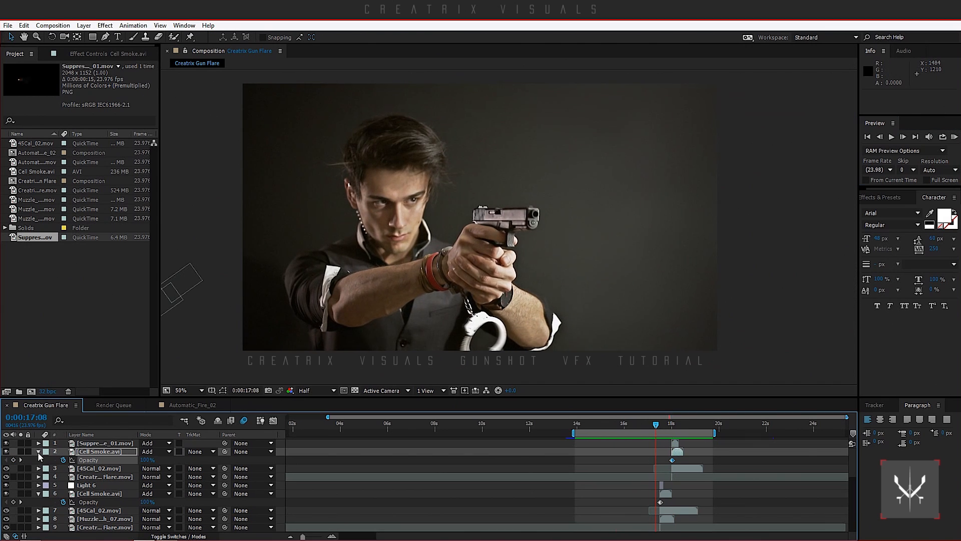
{"action": "left_click", "coordinate": [39, 451]}
{"action": "left_click", "coordinate": [37, 484]}
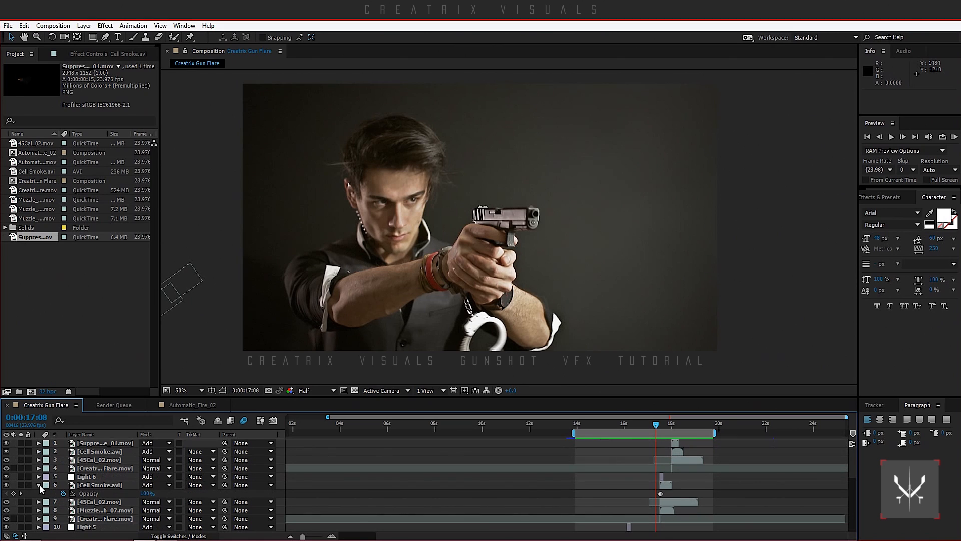
{"action": "left_click", "coordinate": [39, 485]}
{"action": "key", "text": "h"}
{"action": "left_click_drag", "start_coordinate": [458, 219], "coordinate": [507, 224]}
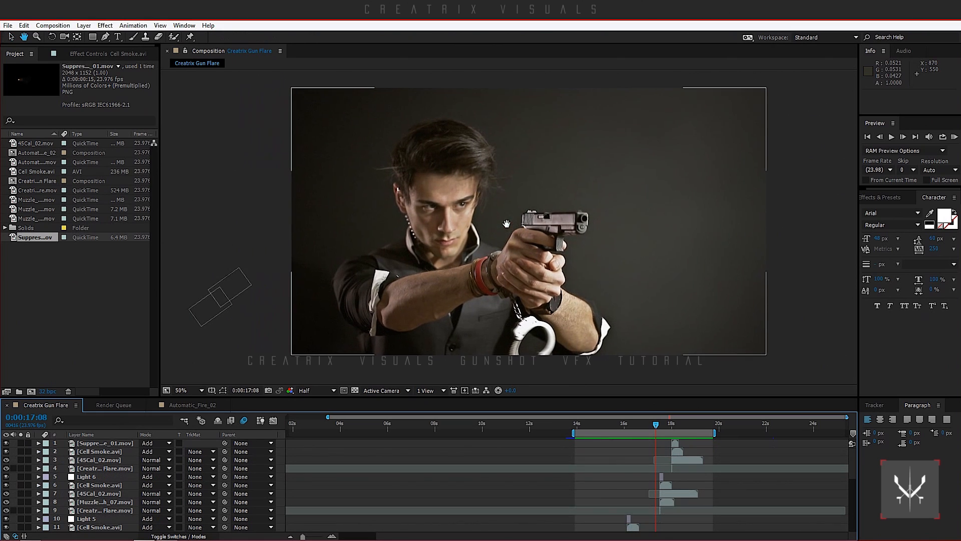
{"action": "key", "text": "v"}
{"action": "key", "text": "h"}
{"action": "scroll", "coordinate": [688, 483], "scroll_direction": "down", "scroll_amount": 5}
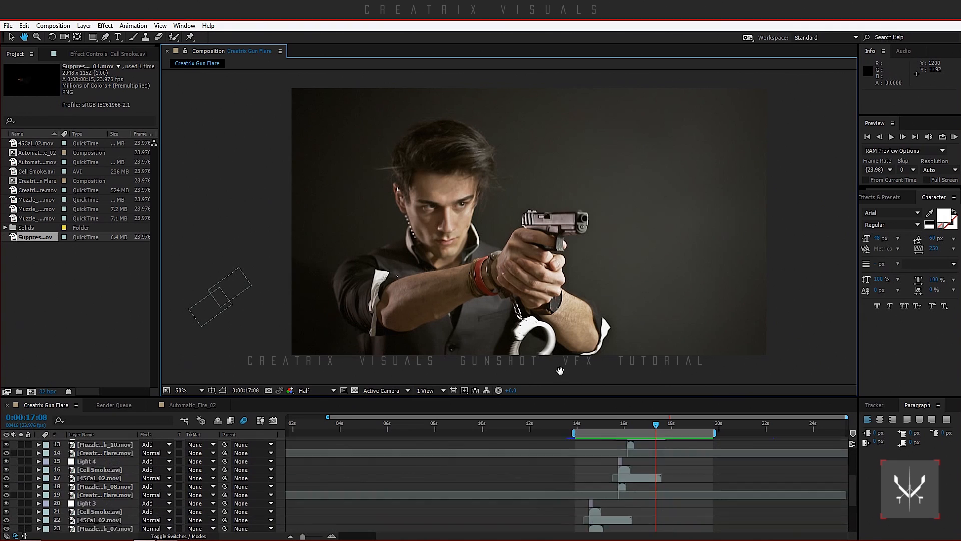
{"action": "scroll", "coordinate": [645, 455], "scroll_direction": "up", "scroll_amount": 5}
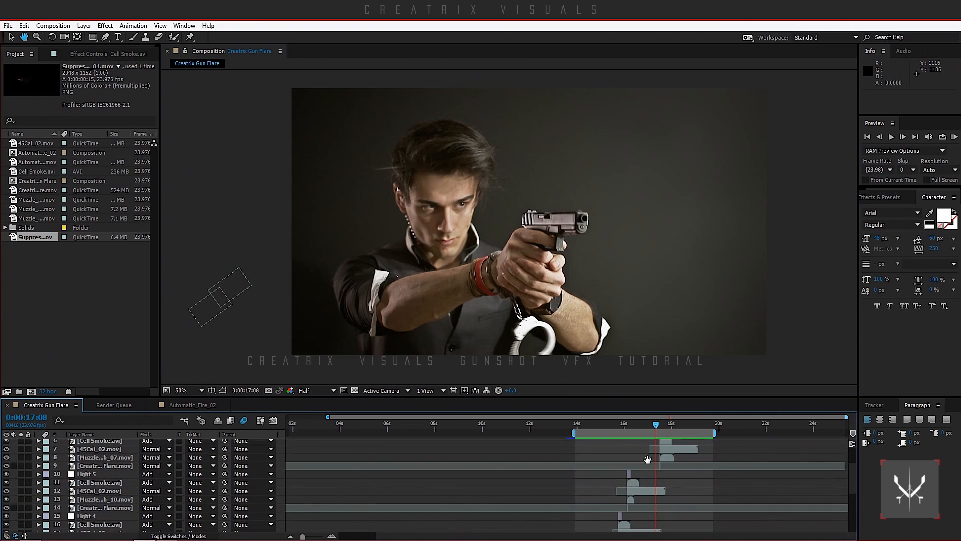
{"action": "key", "text": "v"}
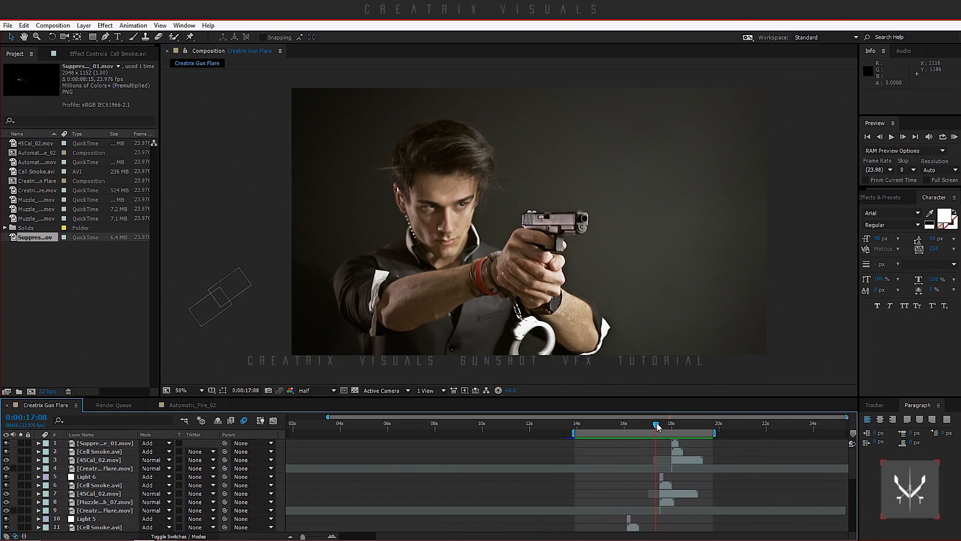
- Inspect the gun at 0:00:18:14 and extend the work area's end to 0:00:21:02
{"action": "left_click_drag", "start_coordinate": [657, 425], "coordinate": [687, 425]}
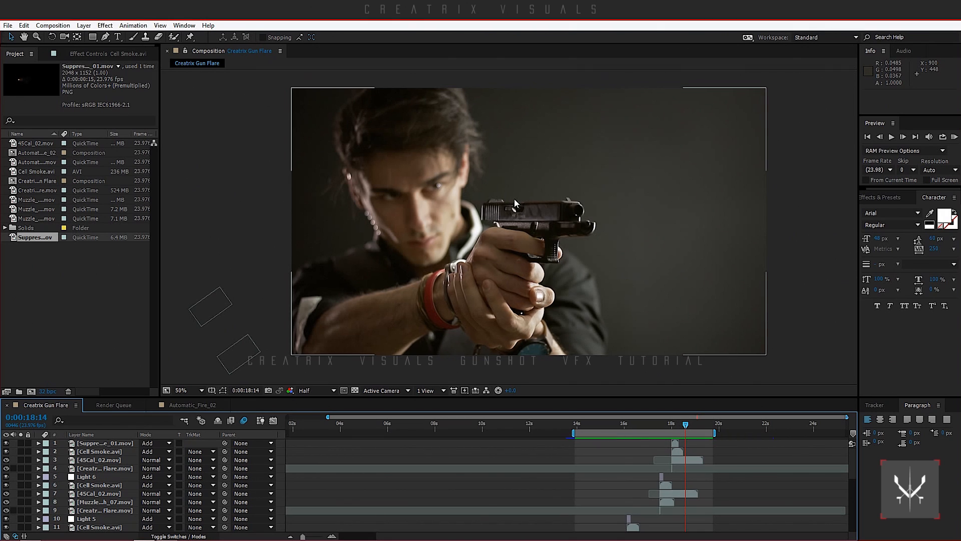
{"action": "scroll", "coordinate": [536, 233], "scroll_direction": "up", "scroll_amount": 2}
{"action": "left_click_drag", "start_coordinate": [587, 210], "coordinate": [539, 233]}
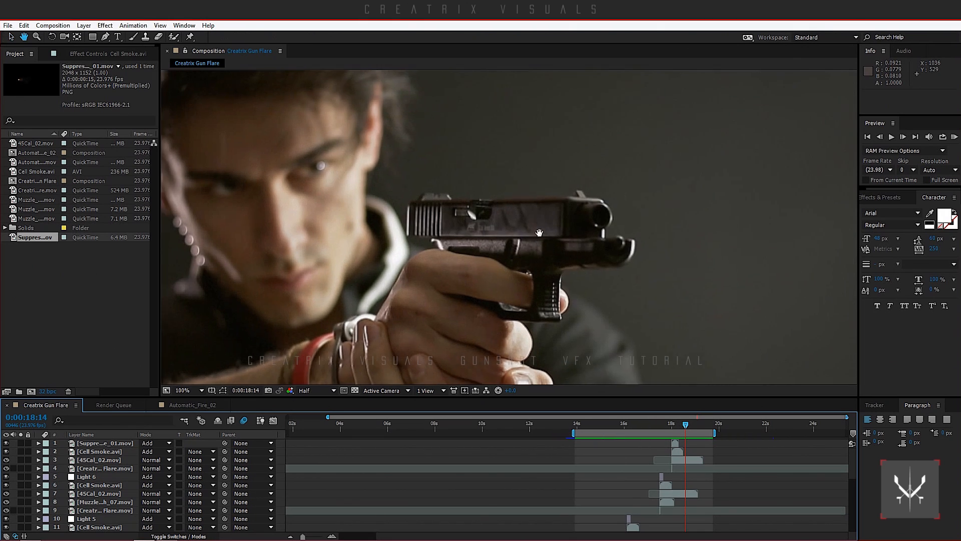
{"action": "key", "text": "v"}
{"action": "left_click_drag", "start_coordinate": [716, 433], "coordinate": [747, 434]}
{"action": "key", "text": "h"}
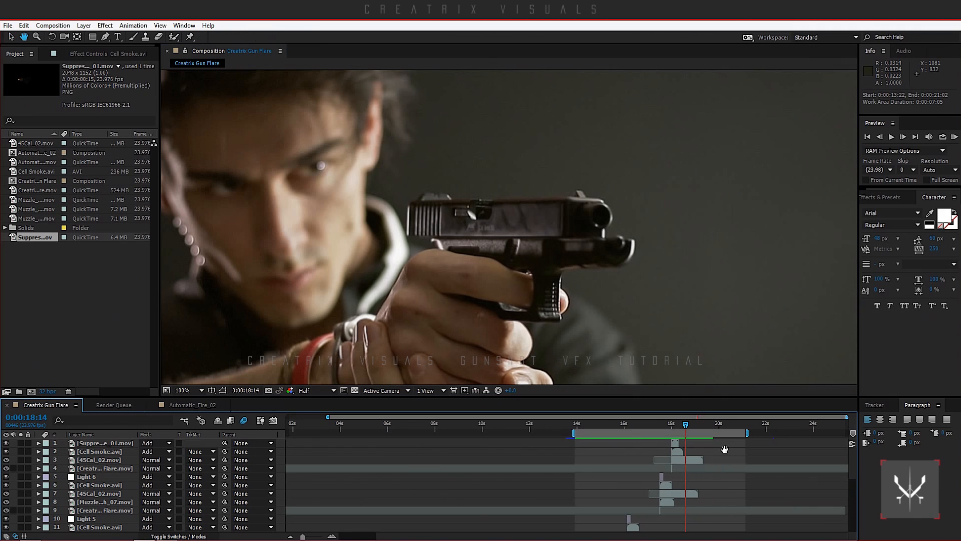
{"action": "key", "text": "v"}
- At 0:00:18:10, add a black 1920 x 1080 px solid above the Suppressed_Fire_01 layer and hide it
{"action": "left_click_drag", "start_coordinate": [685, 421], "coordinate": [680, 427]}
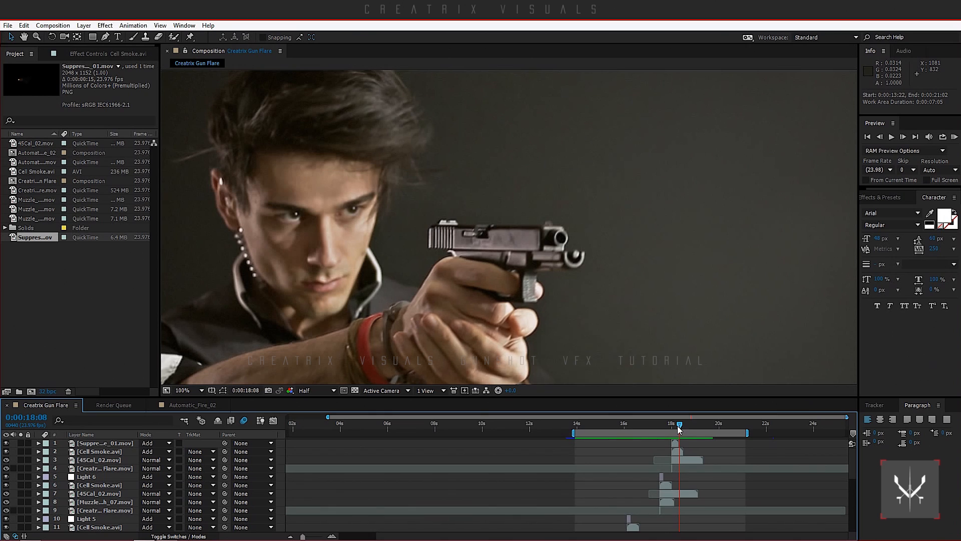
{"action": "key", "text": "Page_Down"}
{"action": "key", "text": "Page_Down"}
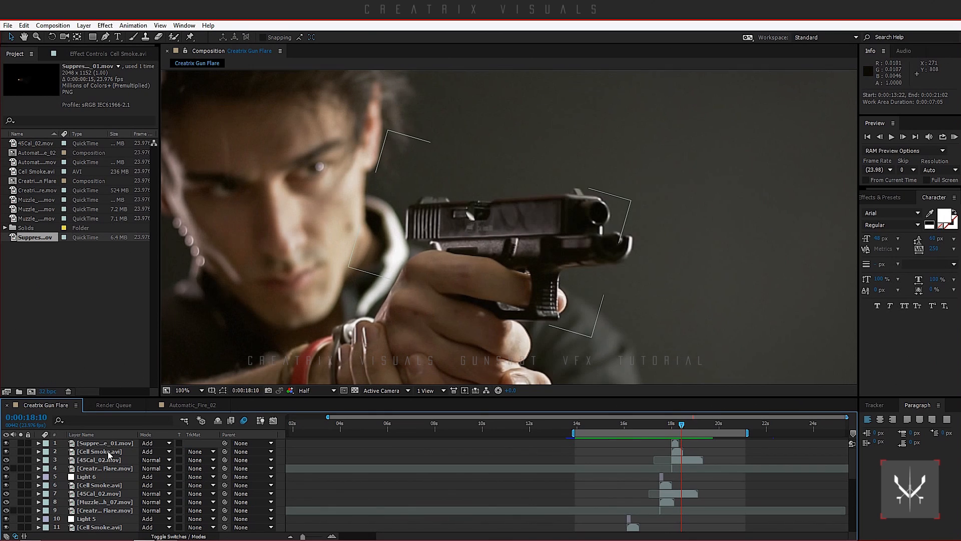
{"action": "left_click", "coordinate": [112, 444]}
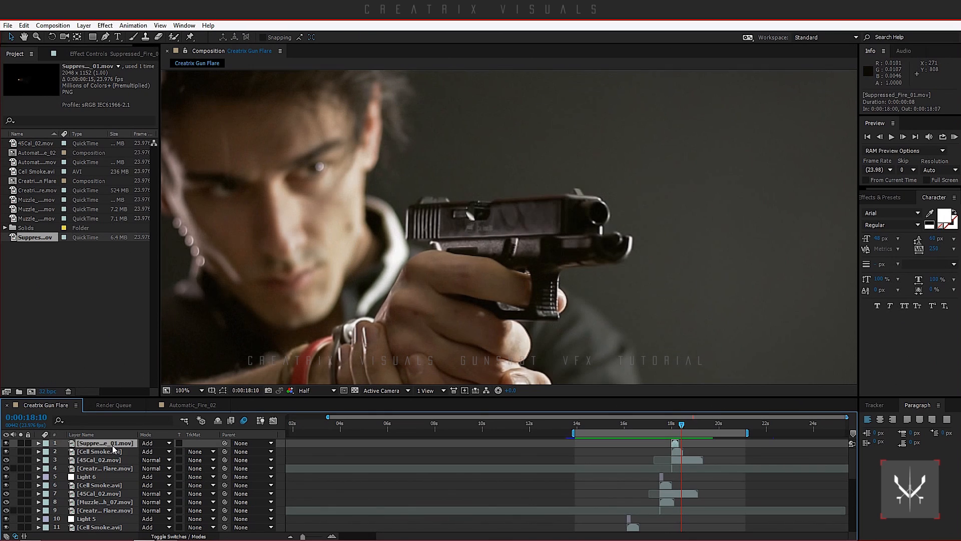
{"action": "key", "text": "ctrl+y"}
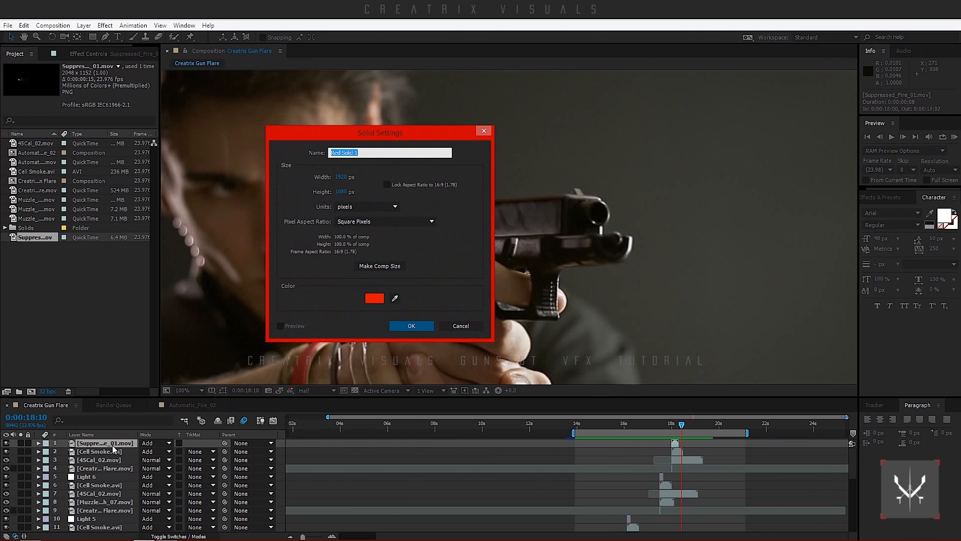
{"action": "left_click", "coordinate": [381, 302]}
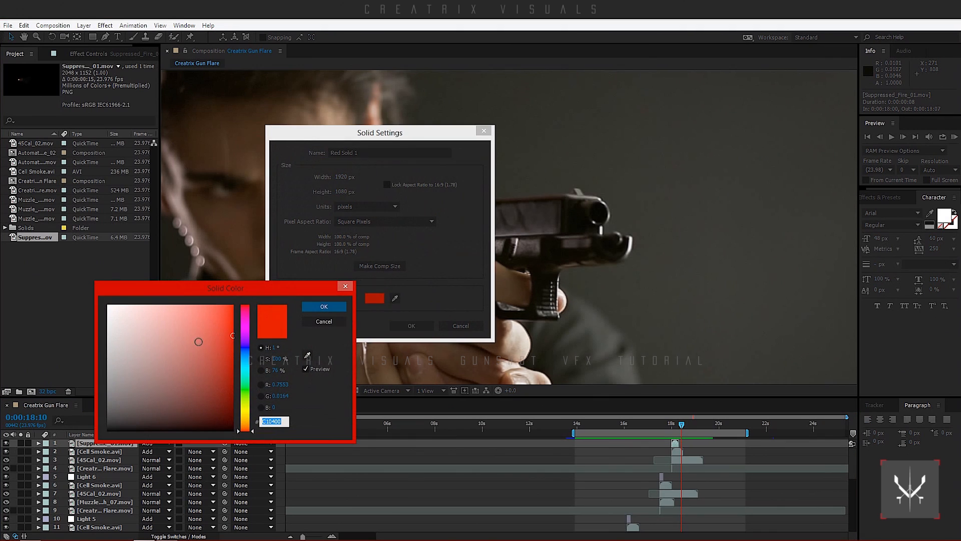
{"action": "left_click_drag", "start_coordinate": [198, 341], "coordinate": [61, 437]}
{"action": "left_click", "coordinate": [335, 306]}
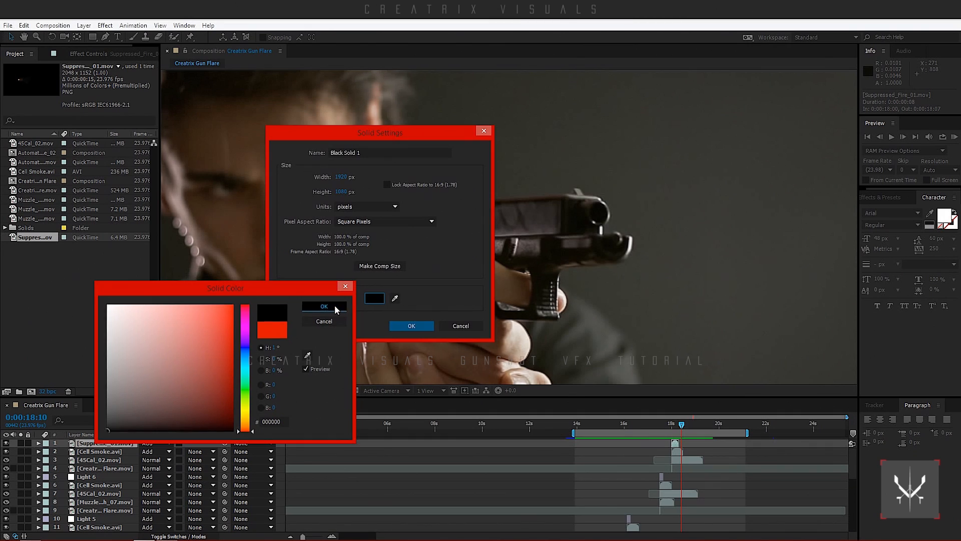
{"action": "left_click", "coordinate": [407, 325]}
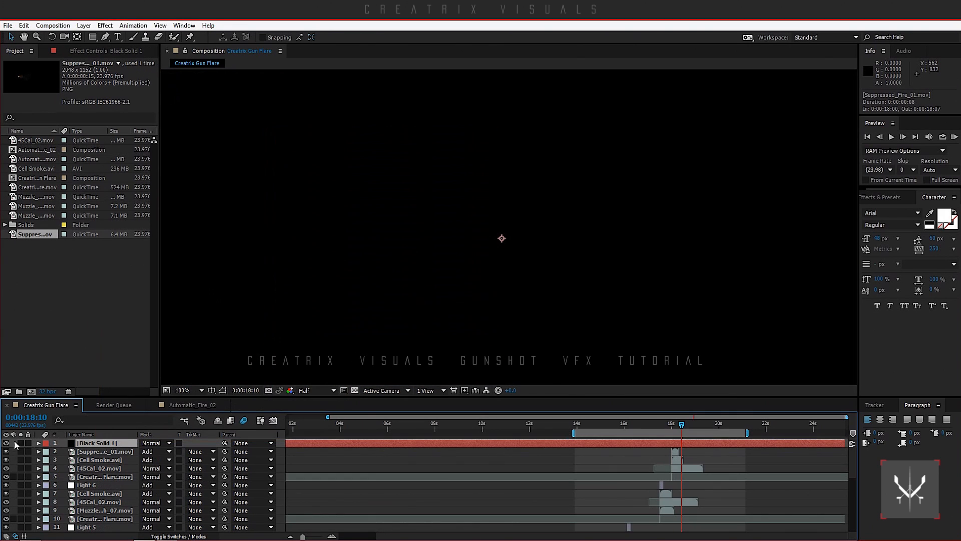
{"action": "left_click", "coordinate": [6, 443]}
- Split the black solid at 0:00:18:10, delete its earlier part and activate the Pen tool for masking the remaining part
{"action": "key", "text": "ctrl+shift+d"}
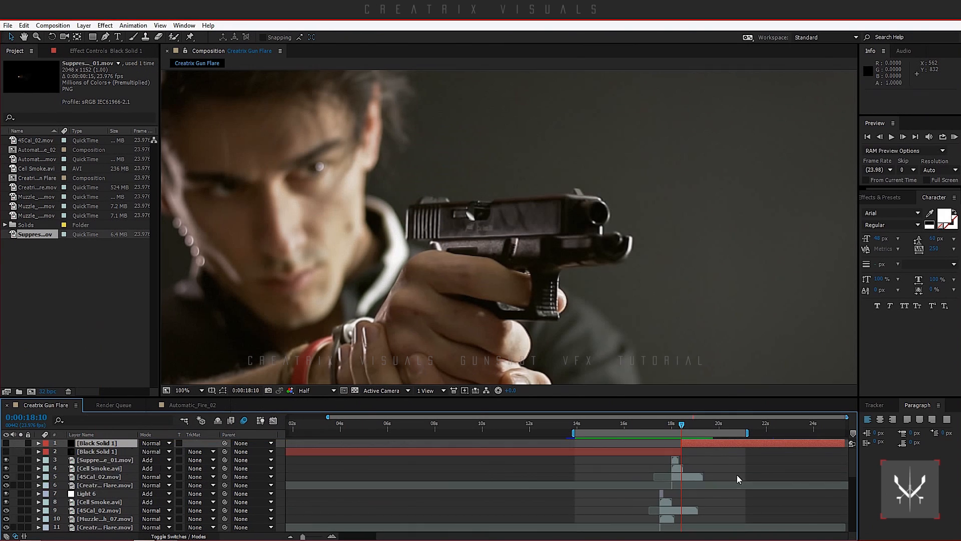
{"action": "left_click", "coordinate": [656, 452]}
{"action": "key", "text": "Delete"}
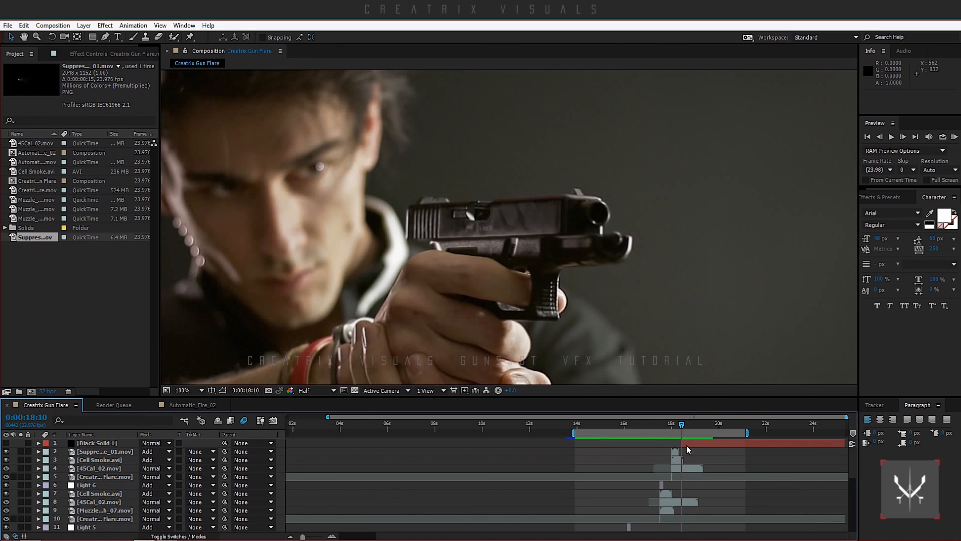
{"action": "left_click", "coordinate": [106, 37]}
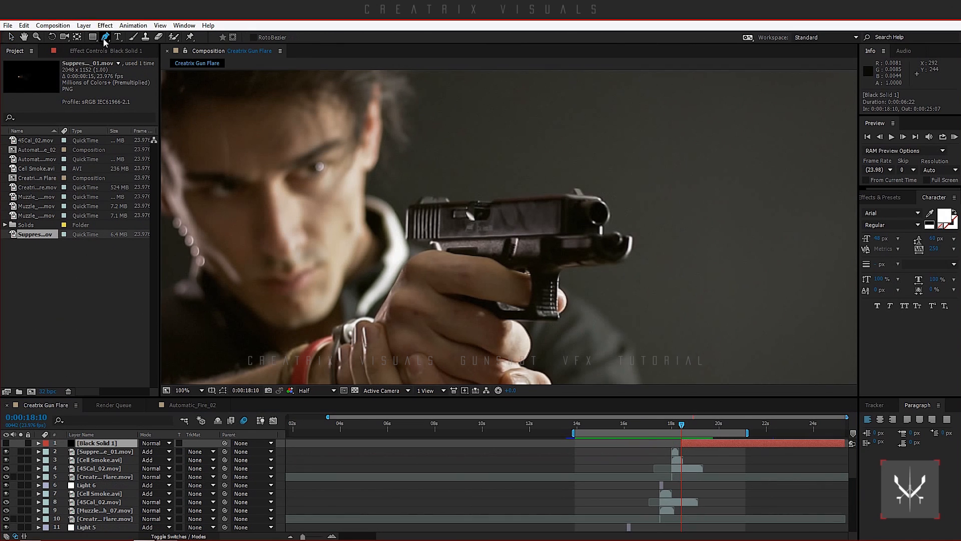
{"action": "key", "text": "period"}
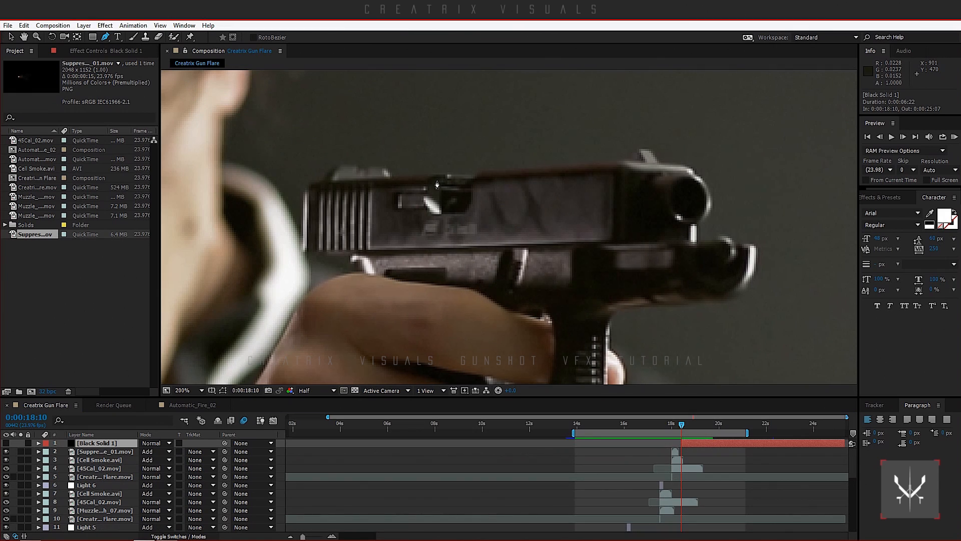
{"action": "left_click", "coordinate": [437, 176]}
{"action": "left_click", "coordinate": [426, 183]}
{"action": "left_click", "coordinate": [425, 208]}
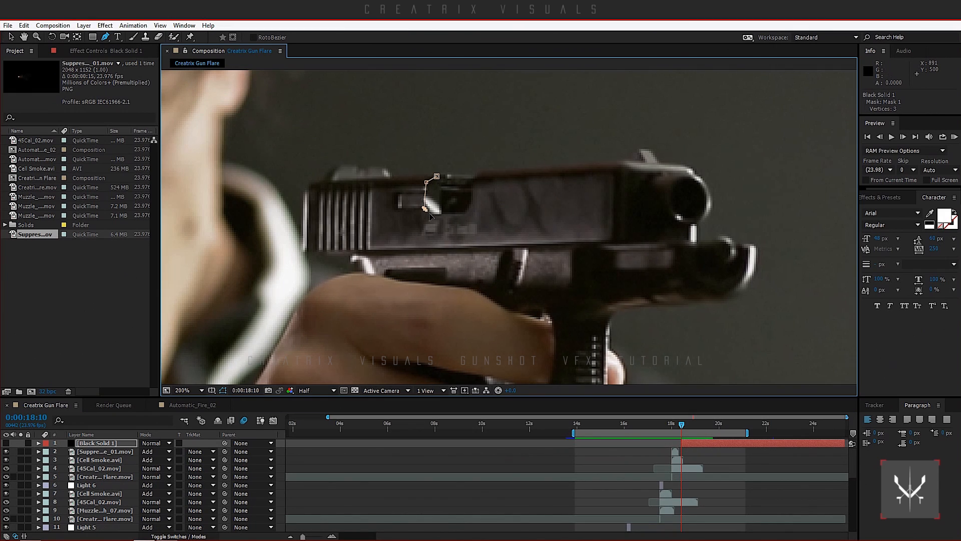
{"action": "key", "text": "ctrl+z"}
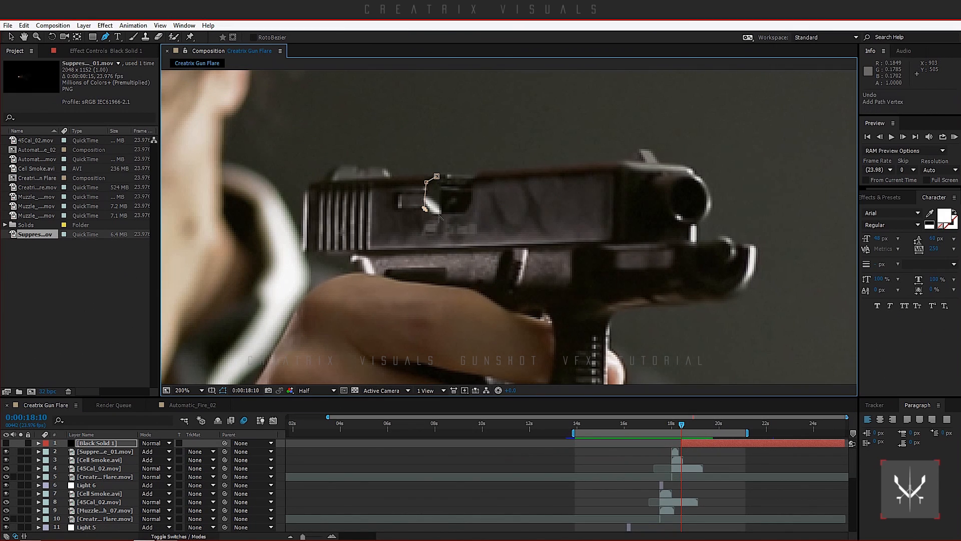
{"action": "key", "text": "ctrl+z"}
- Draw a closed mask on the black solid that follows the ejection port's edge and surrounds the adjoining area of the gun's slide
{"action": "left_click", "coordinate": [427, 214]}
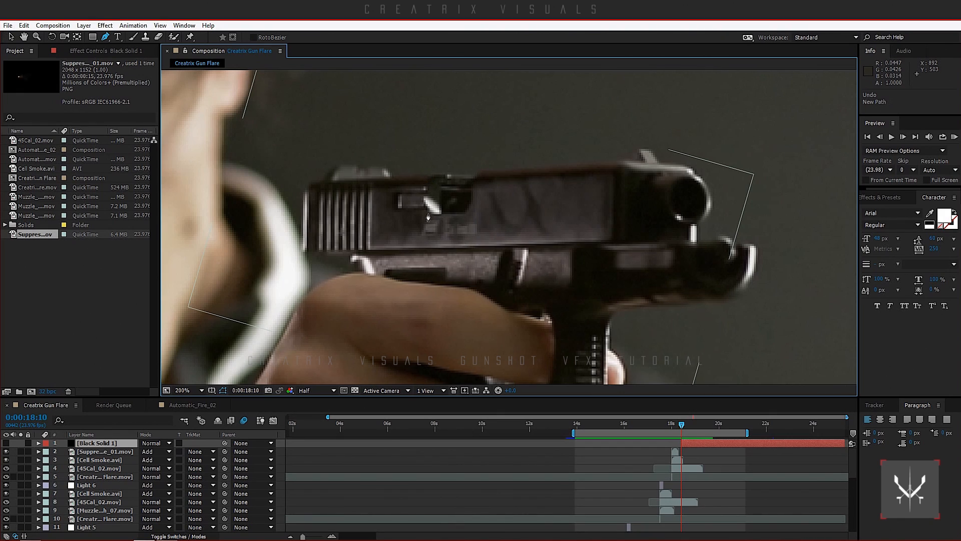
{"action": "left_click", "coordinate": [458, 214]}
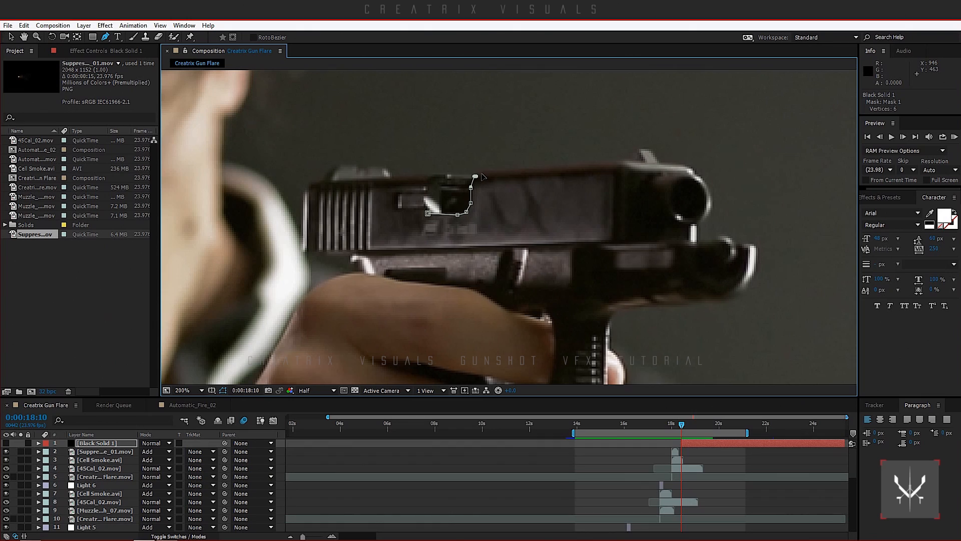
{"action": "left_click", "coordinate": [512, 228]}
{"action": "left_click", "coordinate": [477, 250]}
{"action": "left_click", "coordinate": [392, 244]}
{"action": "left_click", "coordinate": [385, 191]}
{"action": "left_click", "coordinate": [399, 182]}
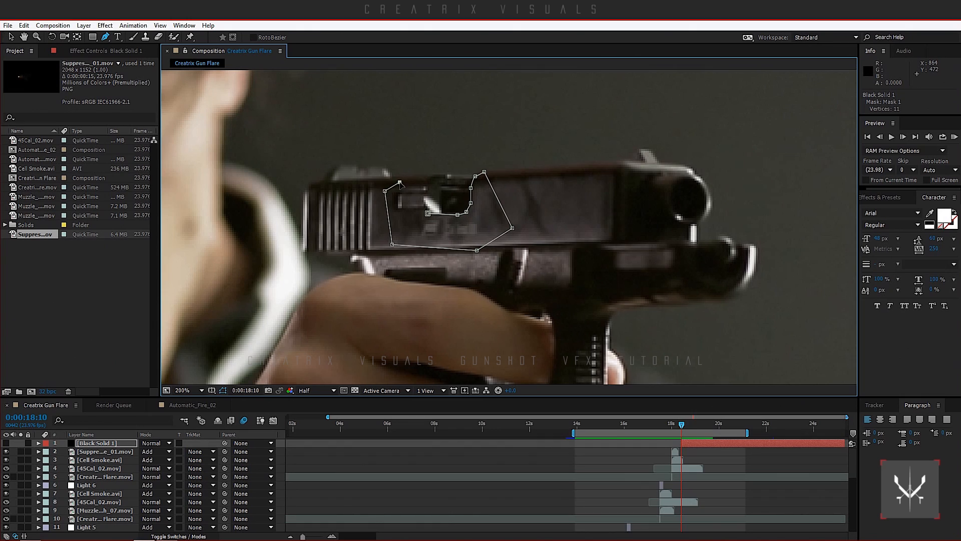
{"action": "left_click", "coordinate": [422, 190]}
{"action": "key", "text": "v"}
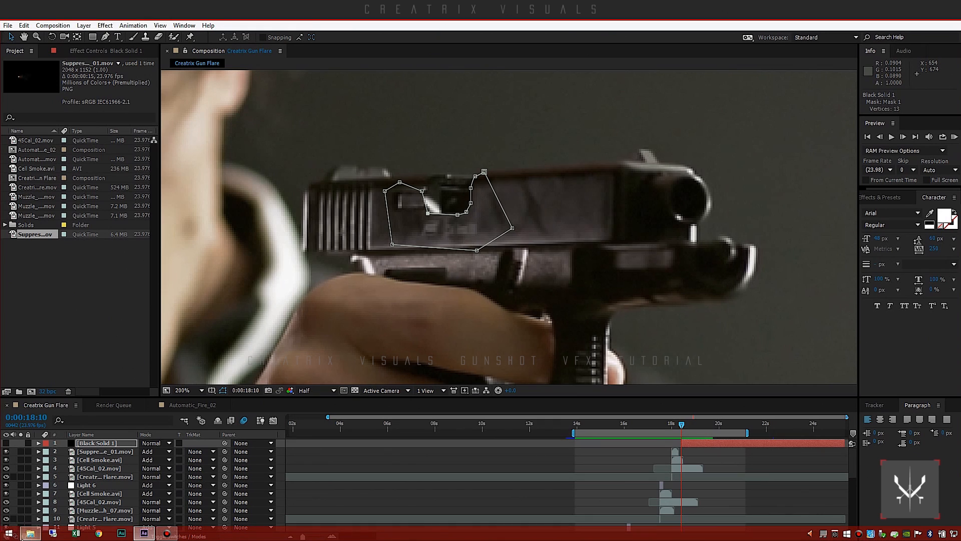
- Import Smoke_02.mov into the project and place it in the timeline directly below the black solid
{"action": "left_click", "coordinate": [29, 534]}
{"action": "left_click_drag", "start_coordinate": [558, 246], "coordinate": [24, 283]}
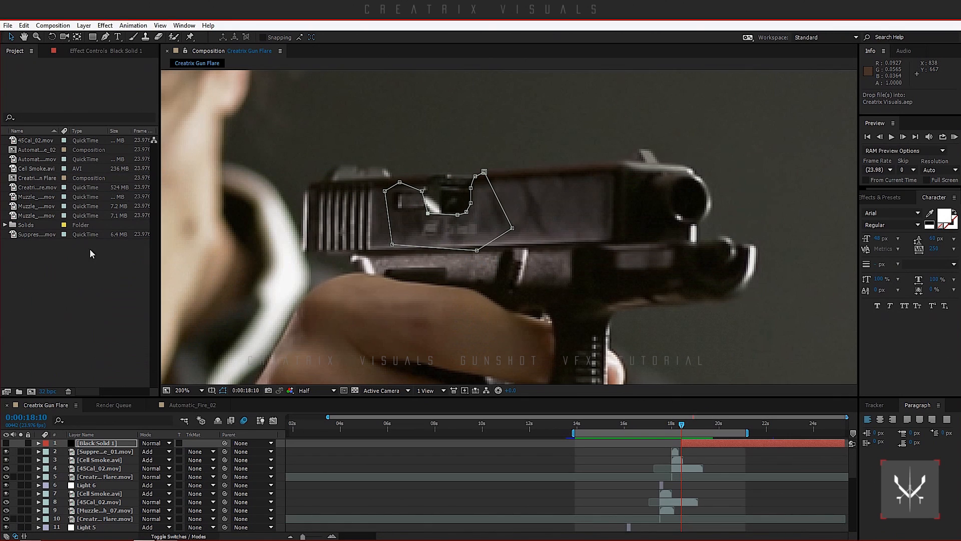
{"action": "left_click_drag", "start_coordinate": [44, 227], "coordinate": [77, 448]}
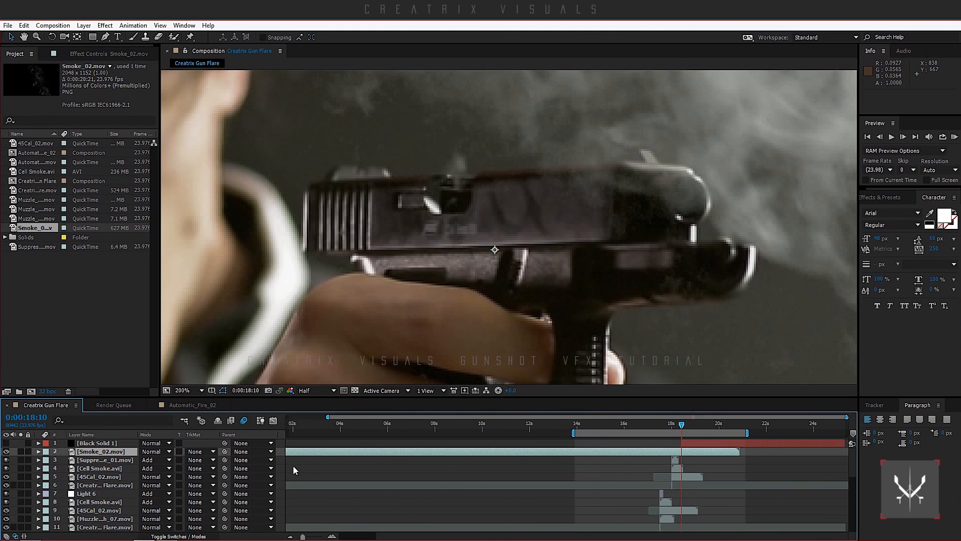
- Scale the Smoke_02.mov layer to 50% and move it so its smoke rises from the gun's slide near the ejection port
{"action": "scroll", "coordinate": [629, 221], "scroll_direction": "down", "scroll_amount": 3}
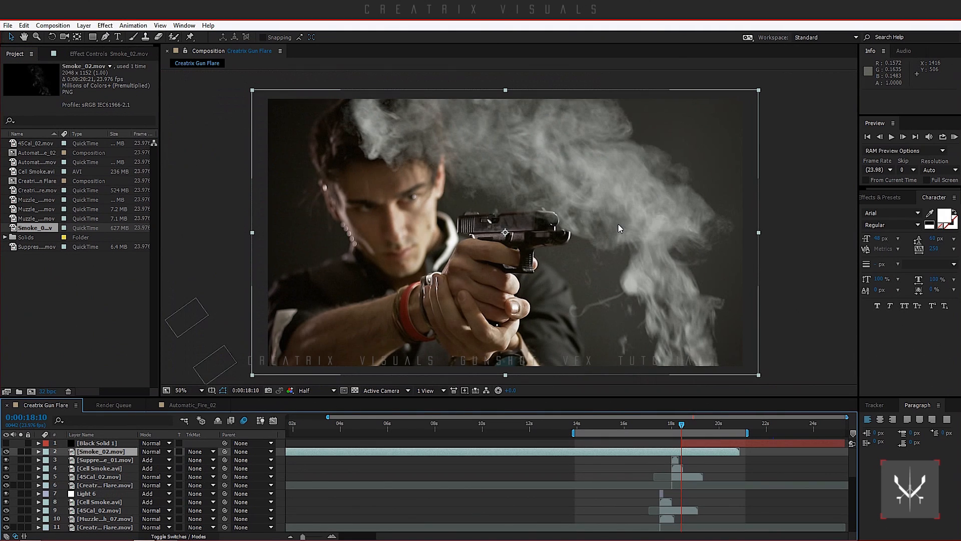
{"action": "right_click", "coordinate": [619, 229]}
{"action": "left_click", "coordinate": [470, 161]}
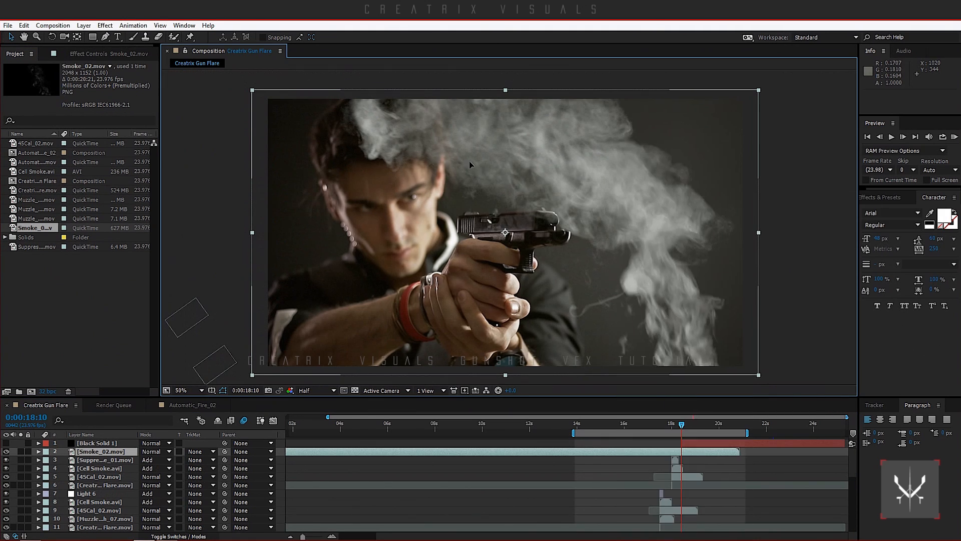
{"action": "left_click_drag", "start_coordinate": [469, 161], "coordinate": [329, 87]}
{"action": "key", "text": "s"}
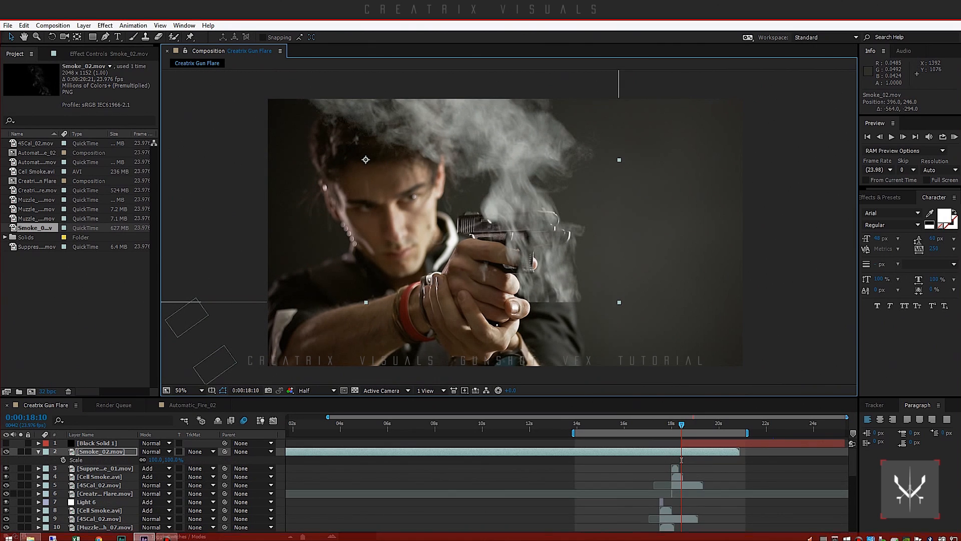
{"action": "left_click", "coordinate": [156, 460]}
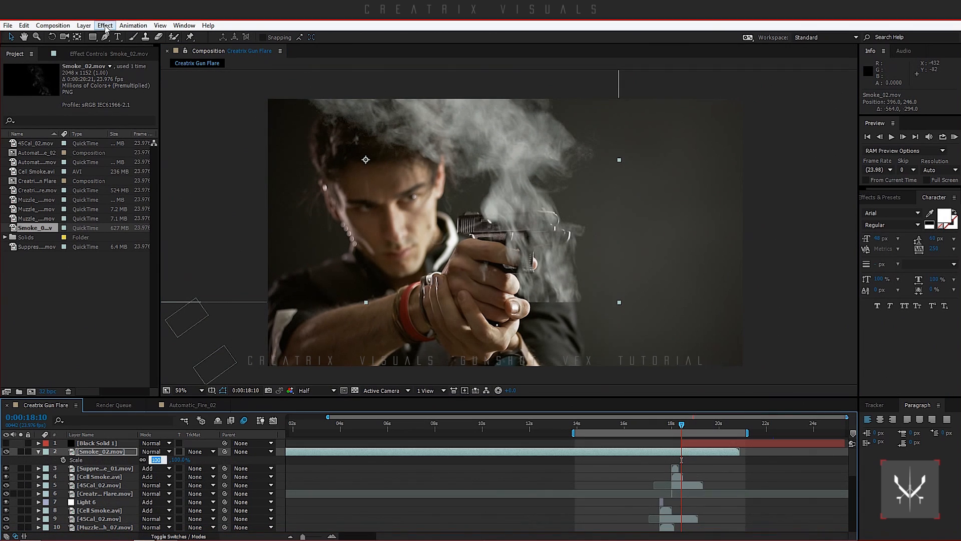
{"action": "type", "text": "25"}
{"action": "key", "text": "Return"}
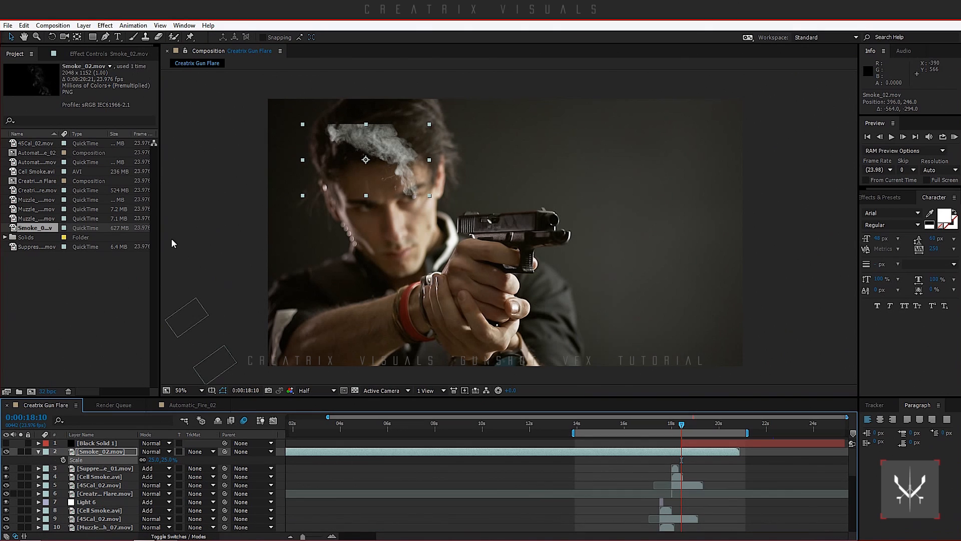
{"action": "left_click", "coordinate": [152, 461]}
{"action": "type", "text": "50"}
{"action": "key", "text": "Return"}
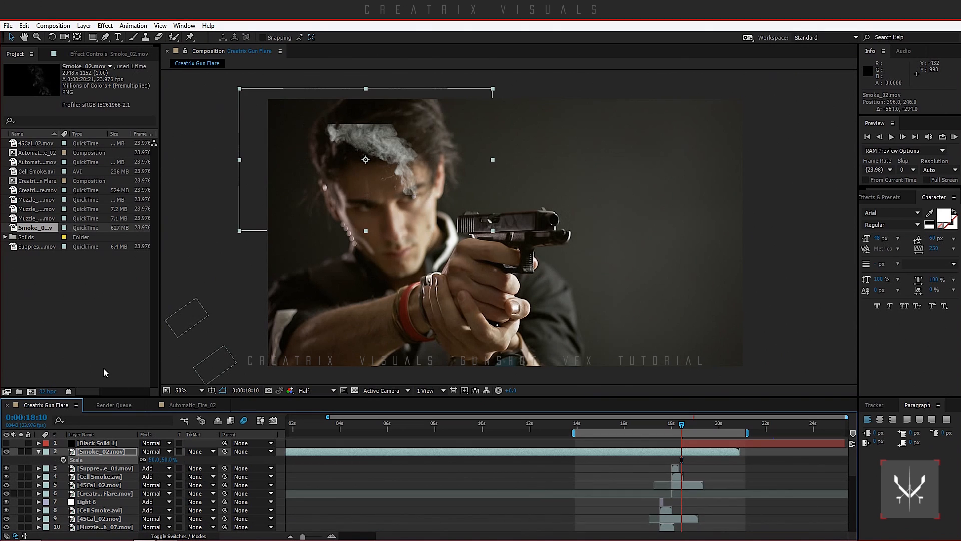
{"action": "left_click_drag", "start_coordinate": [465, 214], "coordinate": [500, 209]}
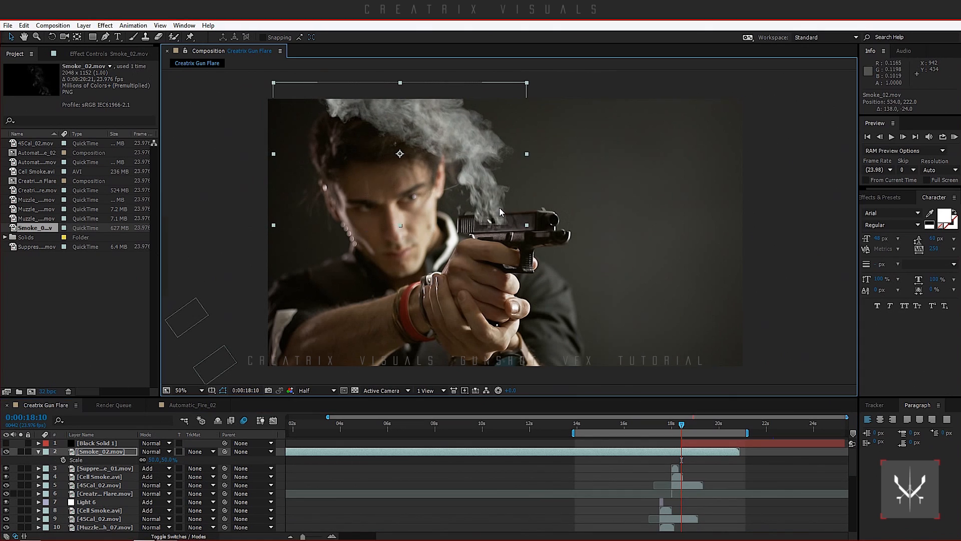
- Set the Smoke_02.mov track matte to Alpha Inverted Matte "[Black Solid 1]" and reposition the smoke over the ejection port
{"action": "key", "text": "period"}
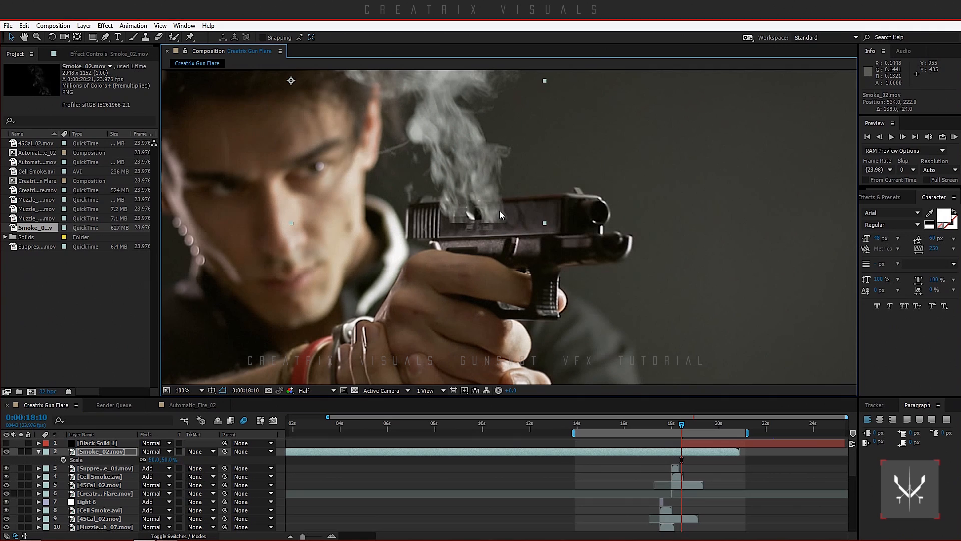
{"action": "left_click", "coordinate": [197, 453]}
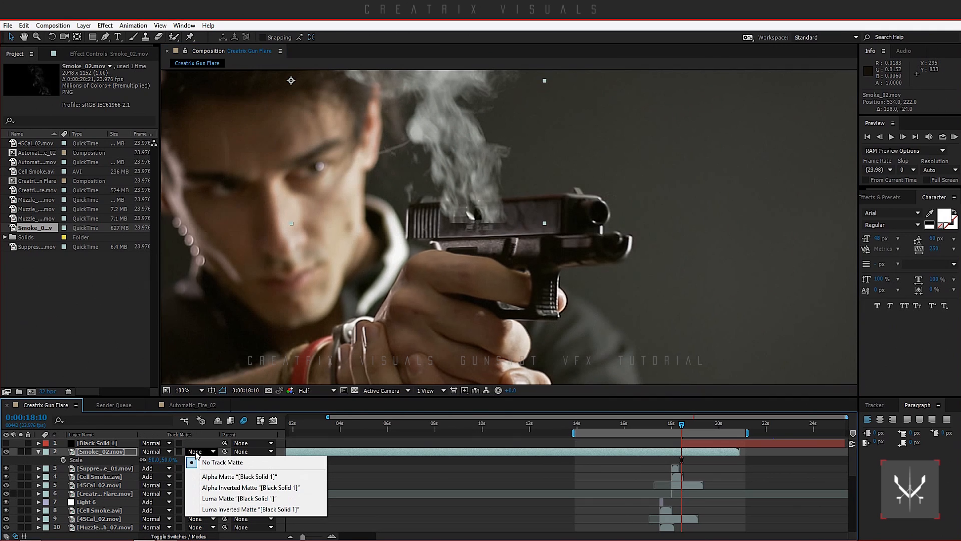
{"action": "left_click", "coordinate": [213, 479]}
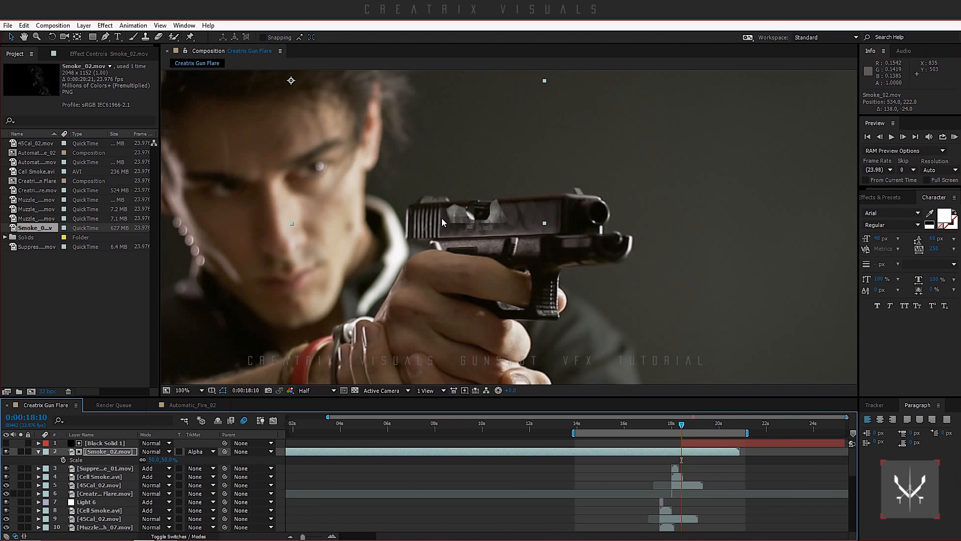
{"action": "key", "text": "period"}
{"action": "left_click_drag", "start_coordinate": [436, 153], "coordinate": [443, 182]}
{"action": "left_click", "coordinate": [193, 453]}
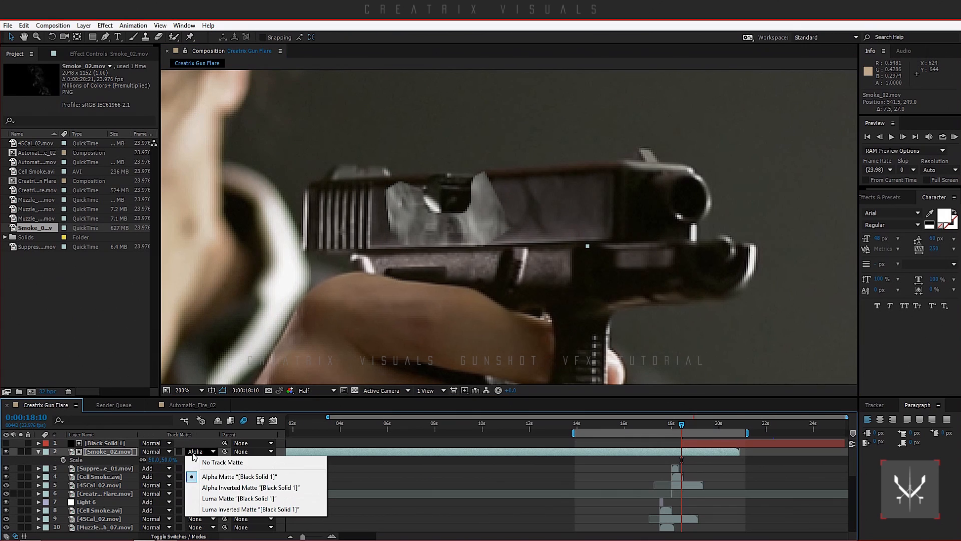
{"action": "left_click", "coordinate": [234, 488]}
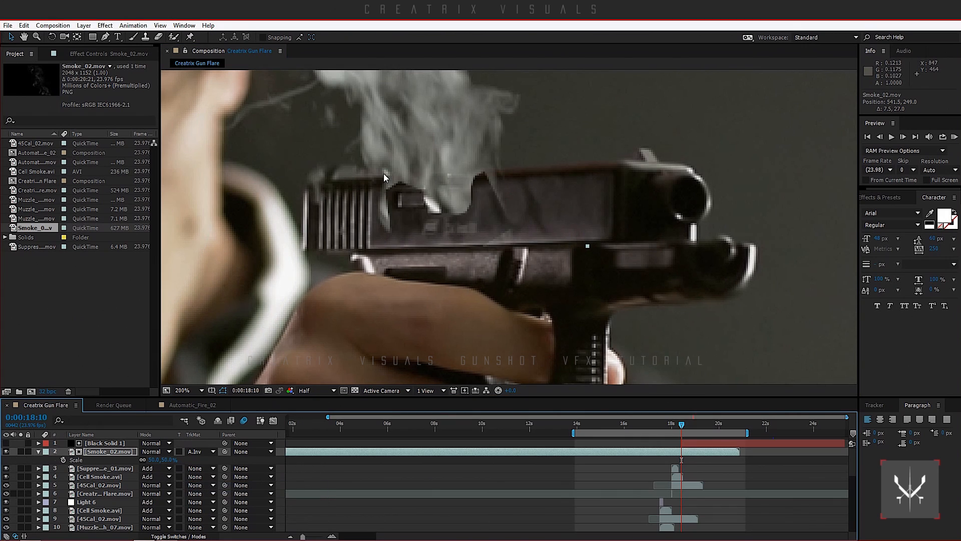
{"action": "left_click_drag", "start_coordinate": [428, 158], "coordinate": [467, 134]}
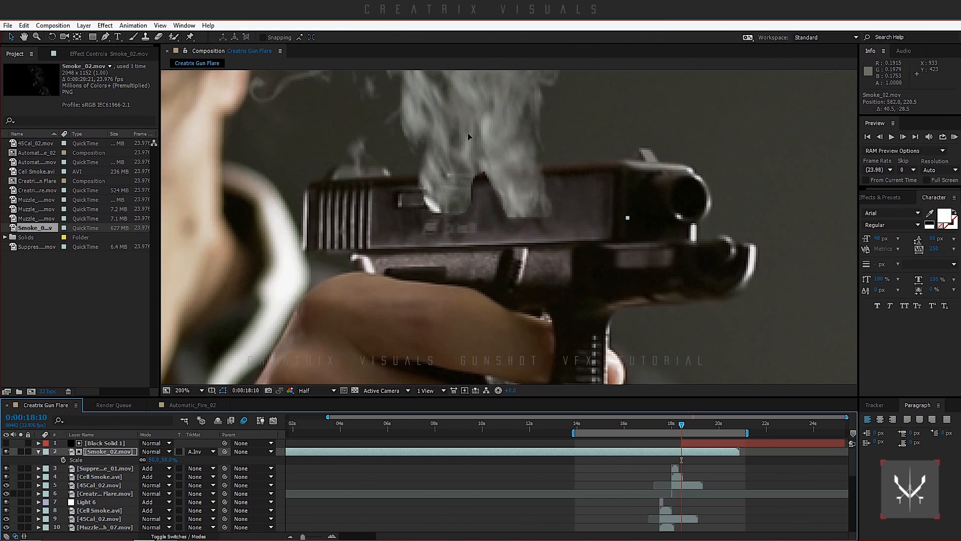
- Extend the black solid's mask forward by moving its front vertex to the slide's upper edge near the front sight, and hide the mask outline
{"action": "left_click", "coordinate": [106, 443]}
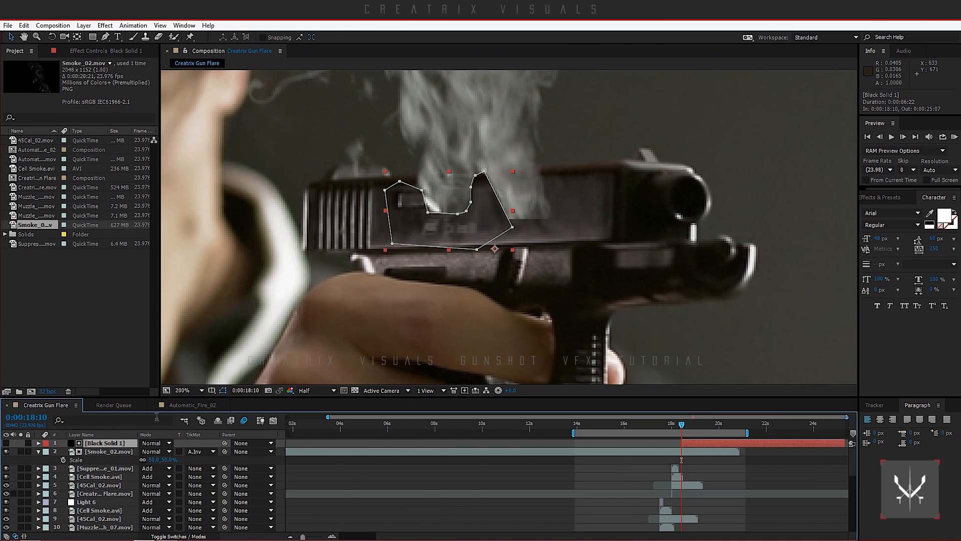
{"action": "left_click_drag", "start_coordinate": [511, 228], "coordinate": [612, 161]}
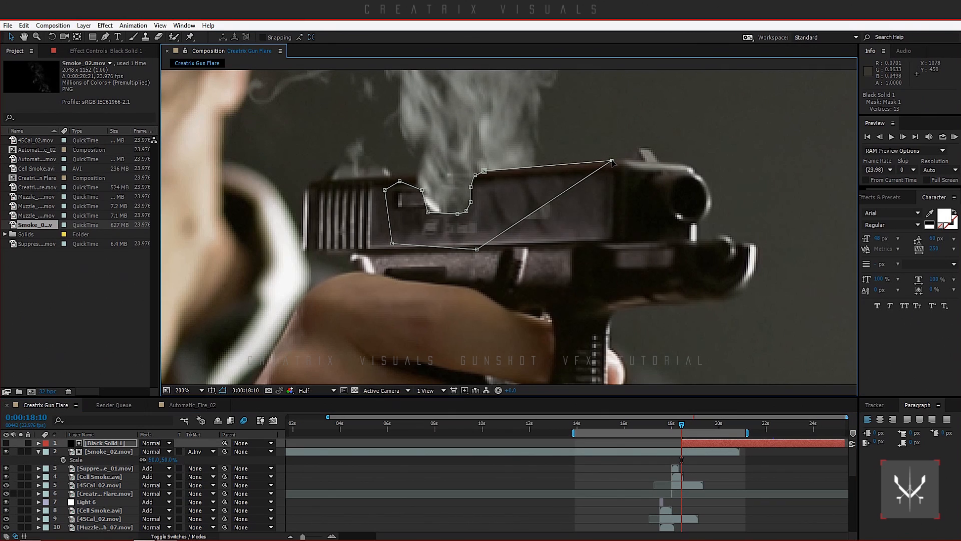
{"action": "left_click", "coordinate": [224, 391]}
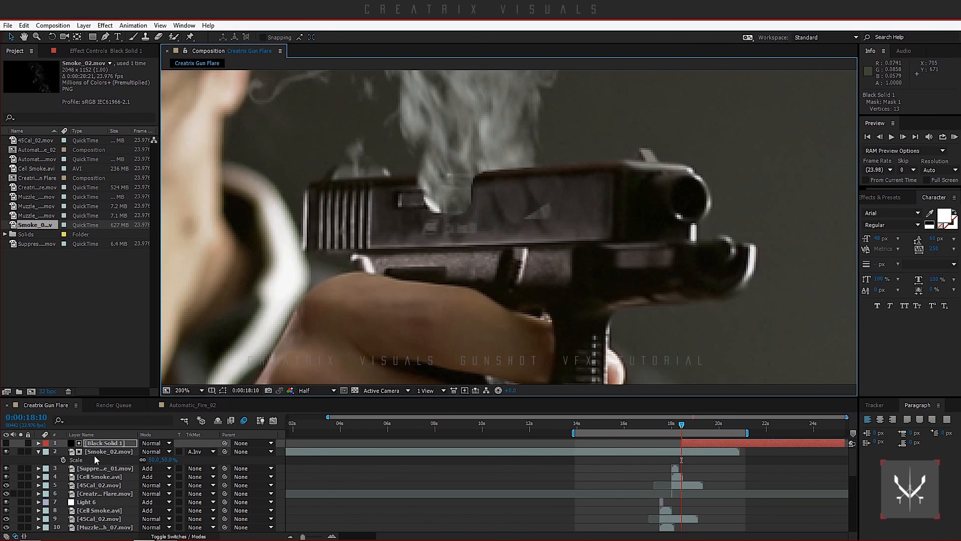
- Set the Mask Feather of the black solid's Mask 1 to 5 pixels
{"action": "key", "text": "m"}
{"action": "key", "text": "m"}
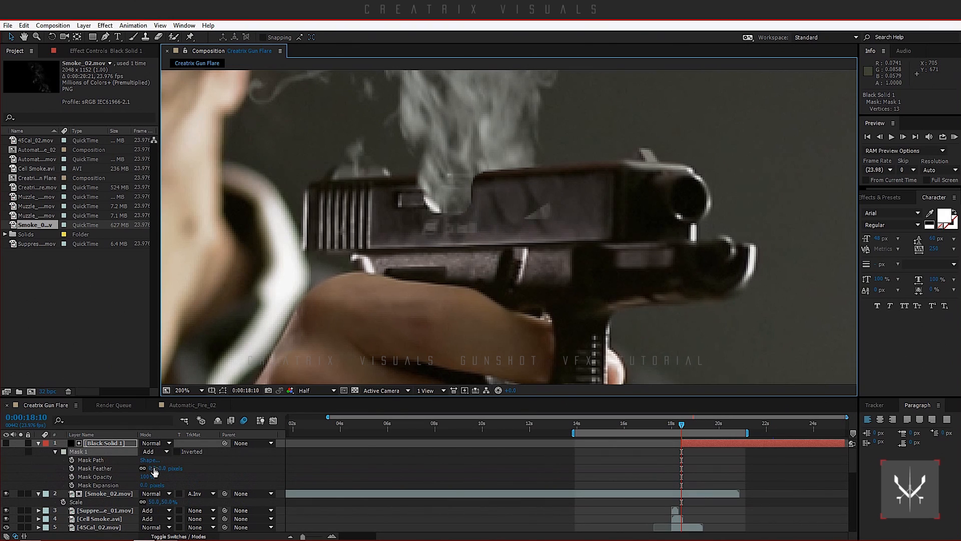
{"action": "left_click", "coordinate": [155, 470]}
{"action": "type", "text": "5"}
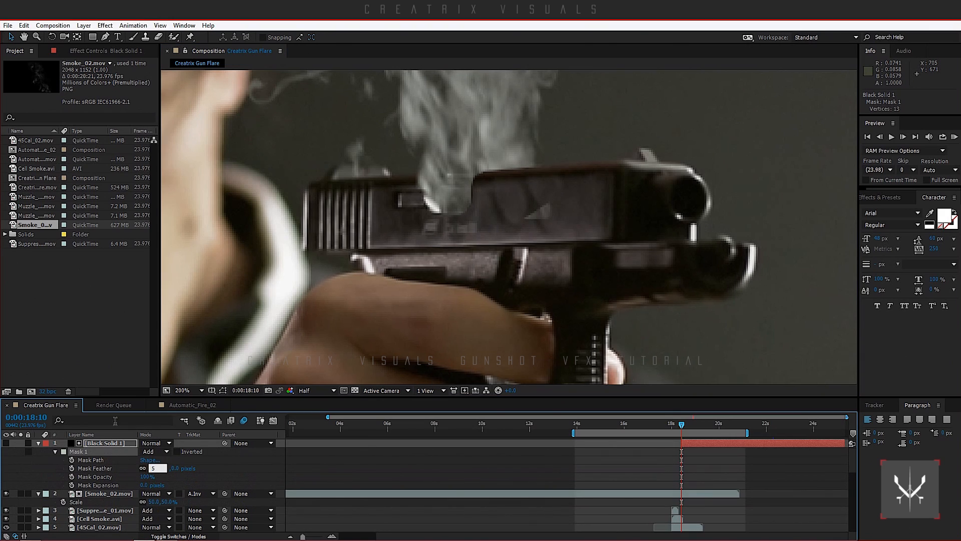
{"action": "key", "text": "Return"}
- Set the Mask Expansion of the black solid's Mask 1 to 2.5 pixels
{"action": "left_click", "coordinate": [145, 485]}
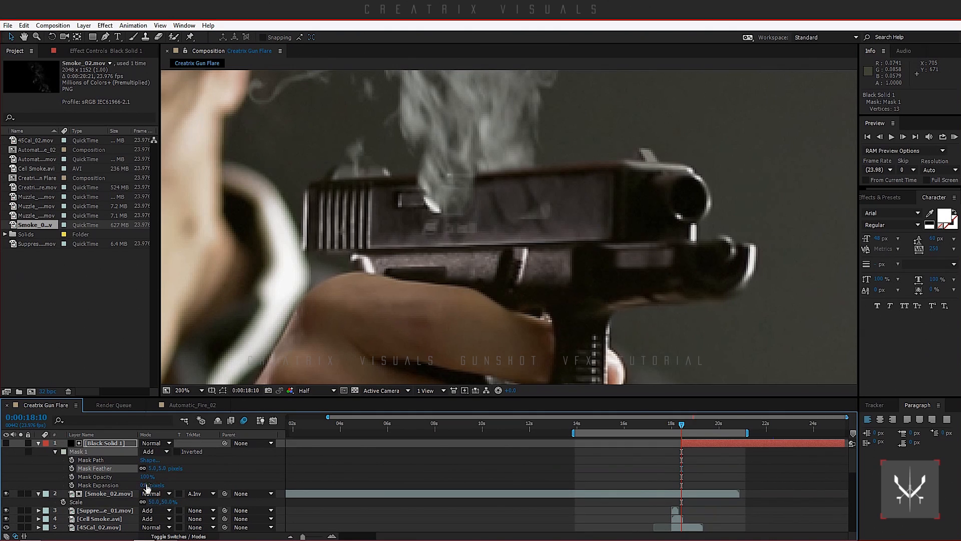
{"action": "type", "text": "-1"}
{"action": "key", "text": "Return"}
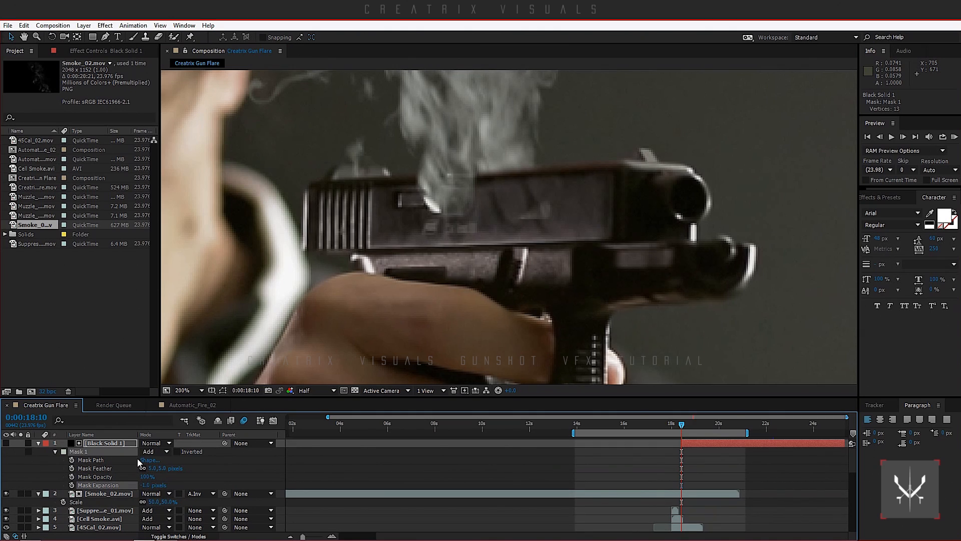
{"action": "left_click", "coordinate": [145, 486]}
{"action": "type", "text": "2"}
{"action": "key", "text": "Return"}
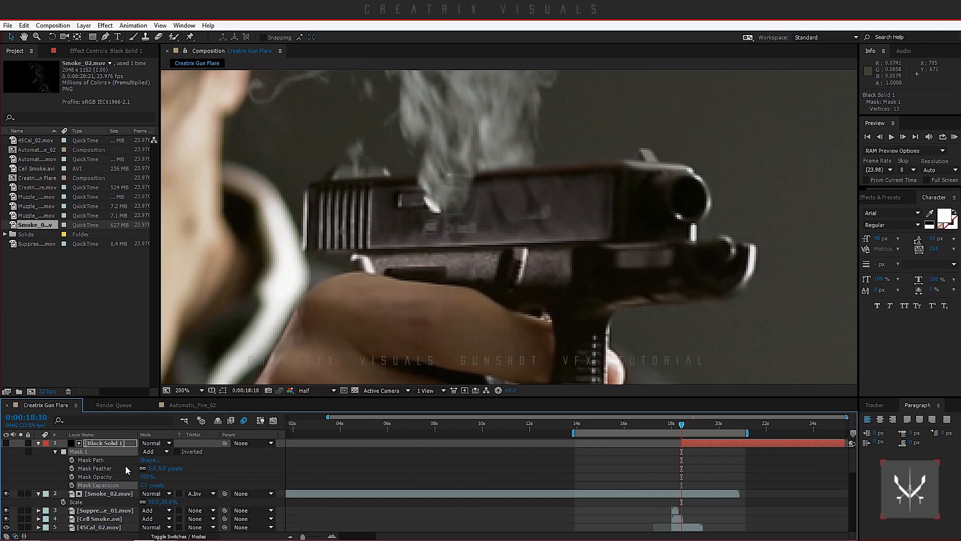
{"action": "left_click", "coordinate": [146, 486]}
{"action": "type", "text": "2.5"}
{"action": "key", "text": "Return"}
- Move the mask's lower front vertex down below the gun's barrel to cover the rest of the slide, and hide the mask outline
{"action": "left_click", "coordinate": [223, 390]}
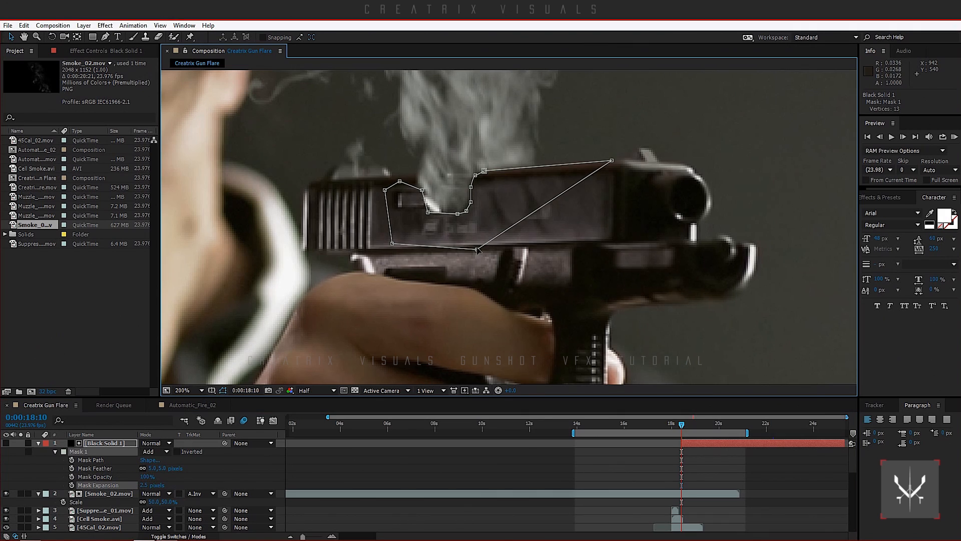
{"action": "left_click_drag", "start_coordinate": [478, 250], "coordinate": [683, 343]}
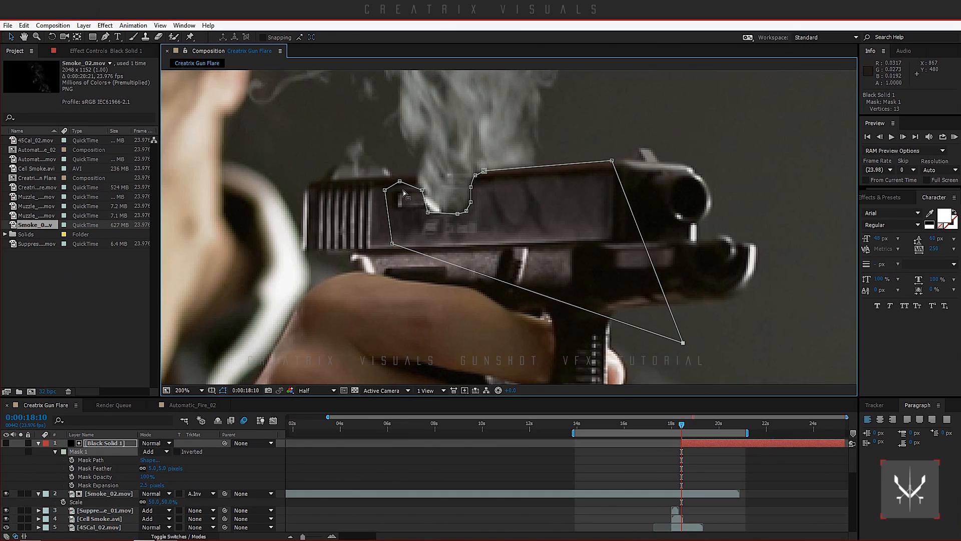
{"action": "left_click", "coordinate": [38, 444]}
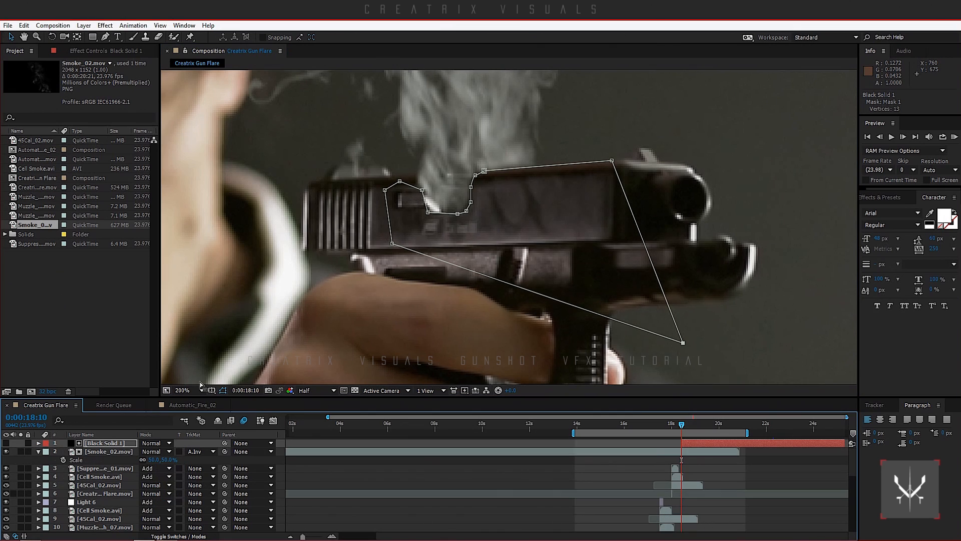
{"action": "left_click", "coordinate": [222, 390]}
{"action": "key", "text": "comma"}
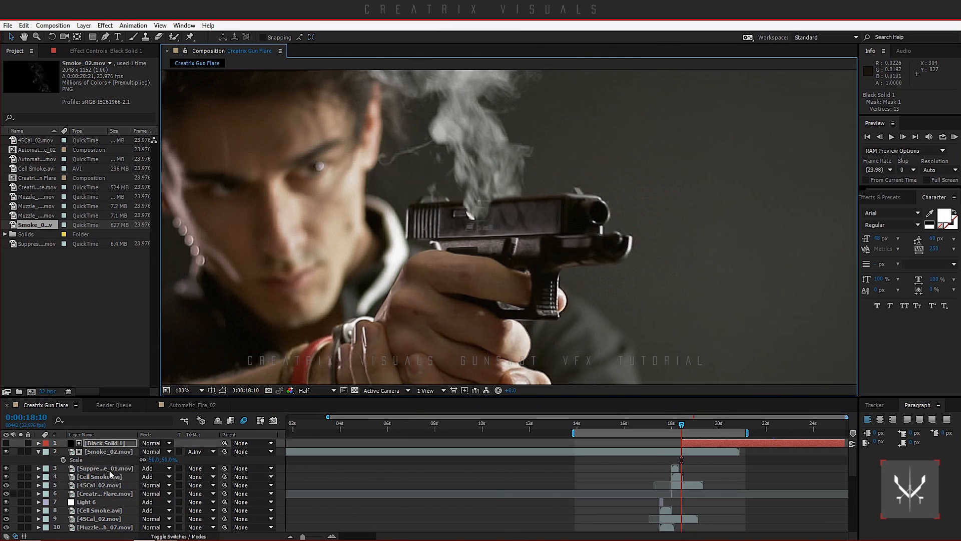
- Reduce the opacity of the Smoke_02.mov layer to 15% so the smoke above the ejection port is faint
{"action": "left_click", "coordinate": [110, 452]}
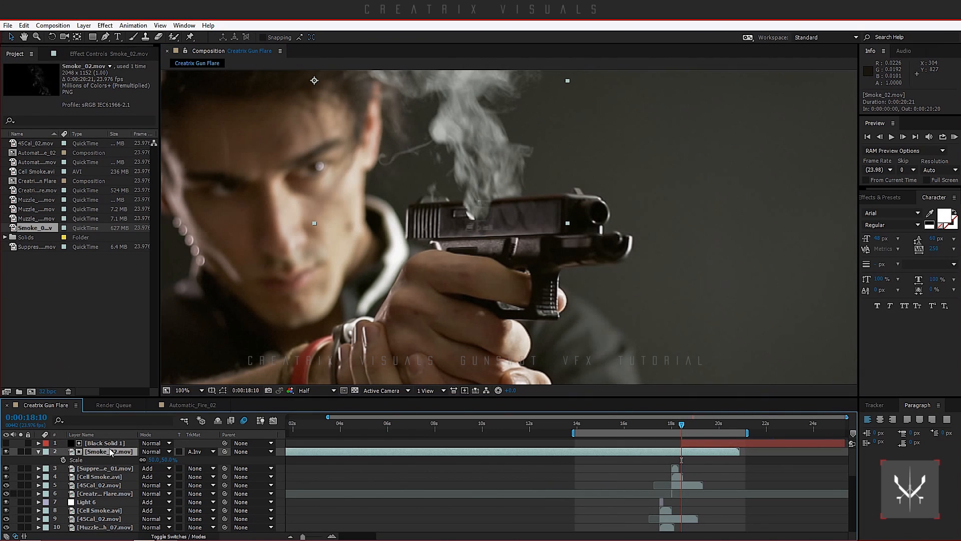
{"action": "key", "text": "t"}
{"action": "left_click", "coordinate": [147, 459]}
{"action": "type", "text": "25"}
{"action": "key", "text": "Return"}
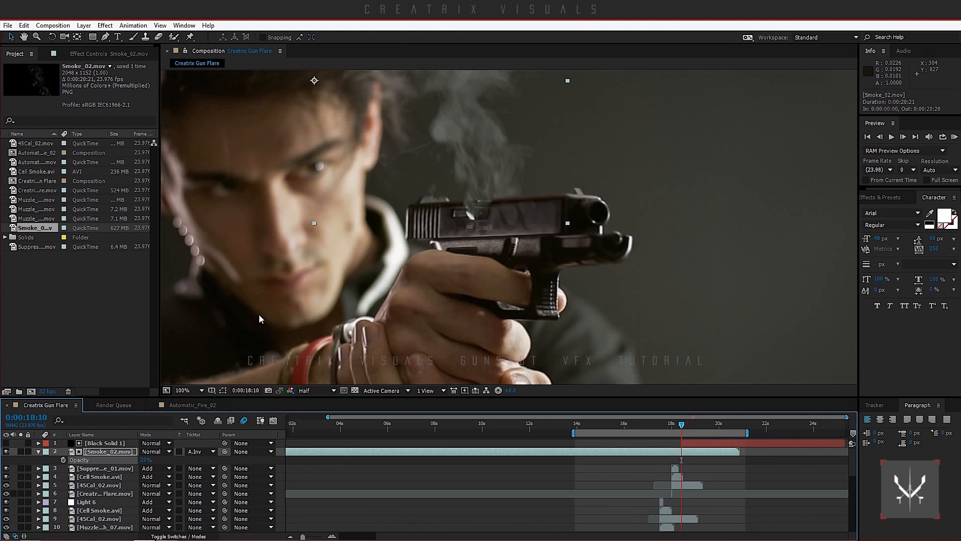
{"action": "scroll", "coordinate": [480, 210], "scroll_direction": "down", "scroll_amount": 3}
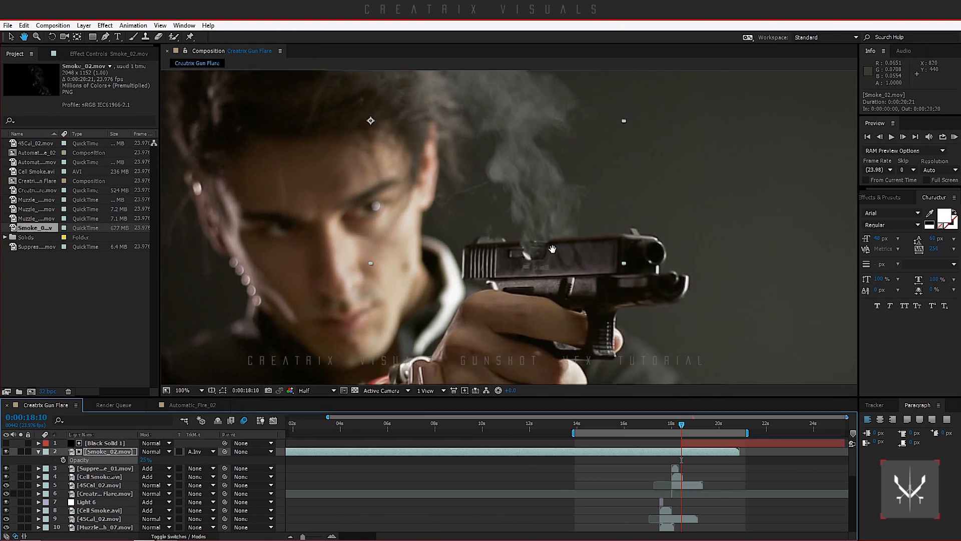
{"action": "scroll", "coordinate": [557, 244], "scroll_direction": "up", "scroll_amount": 2}
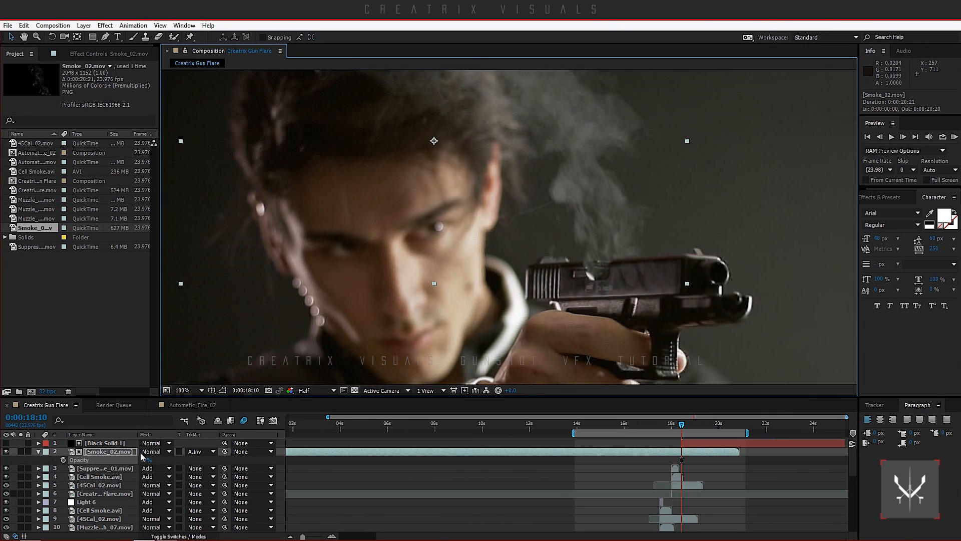
{"action": "left_click", "coordinate": [146, 459]}
{"action": "type", "text": "15"}
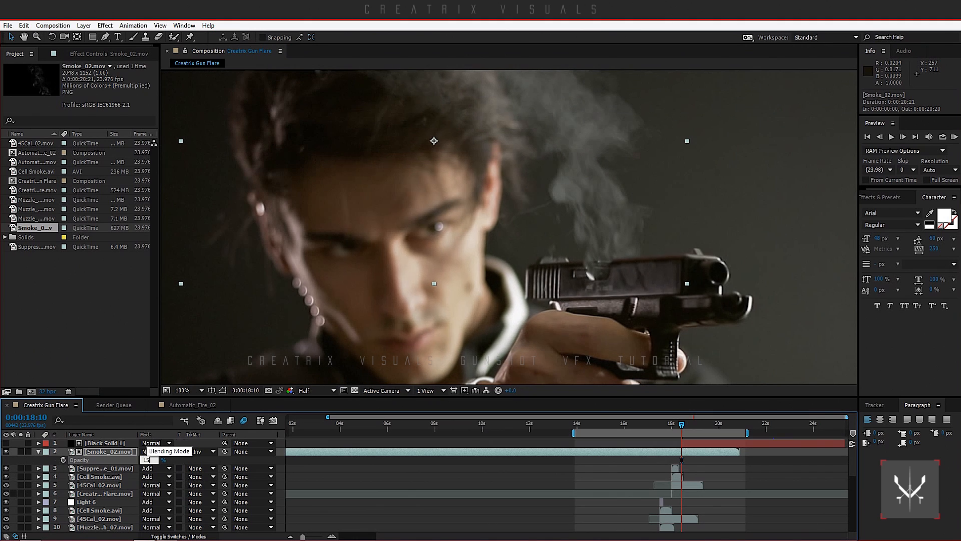
{"action": "key", "text": "Return"}
{"action": "scroll", "coordinate": [636, 254], "scroll_direction": "up", "scroll_amount": 2}
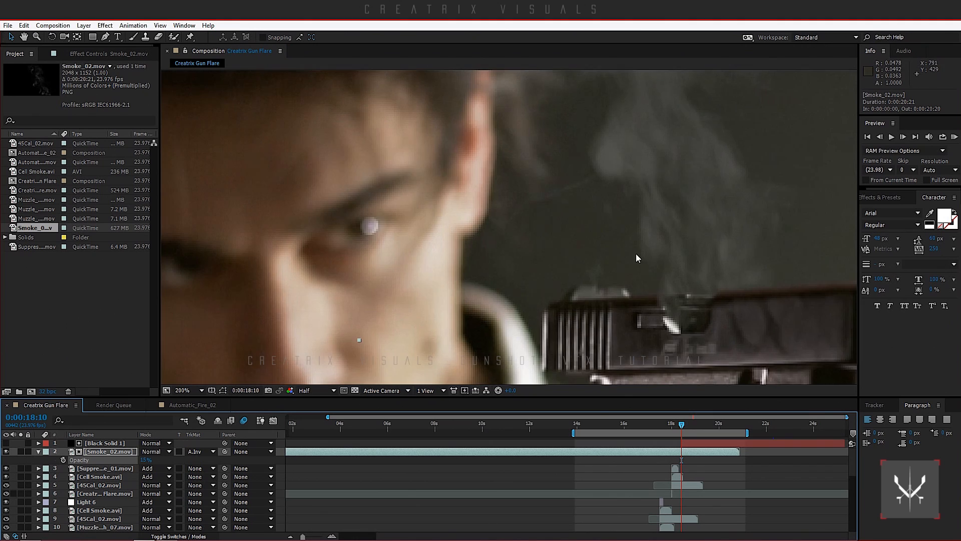
{"action": "scroll", "coordinate": [533, 228], "scroll_direction": "down", "scroll_amount": 2}
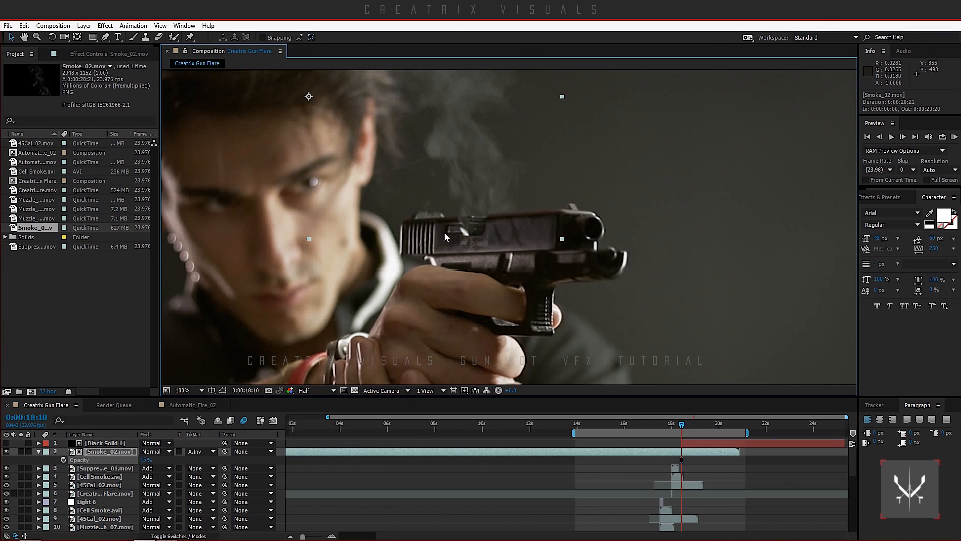
{"action": "left_click", "coordinate": [104, 443]}
{"action": "left_click", "coordinate": [104, 443]}
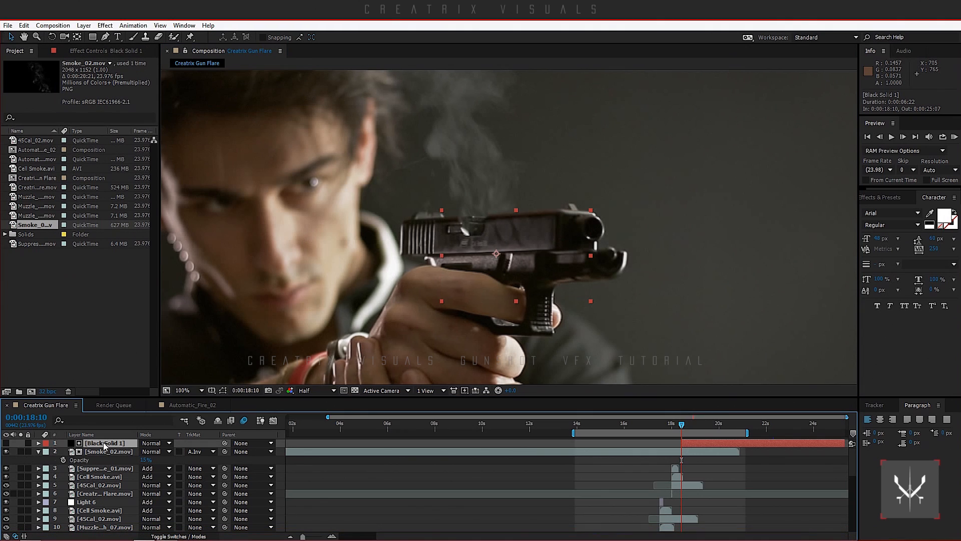
{"action": "left_click", "coordinate": [116, 450]}
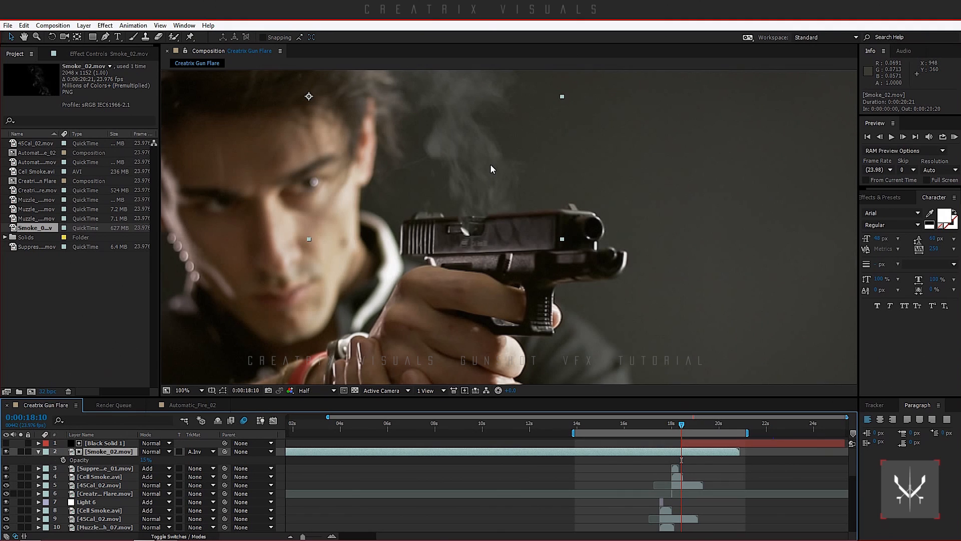
{"action": "scroll", "coordinate": [491, 169], "scroll_direction": "down", "scroll_amount": 2}
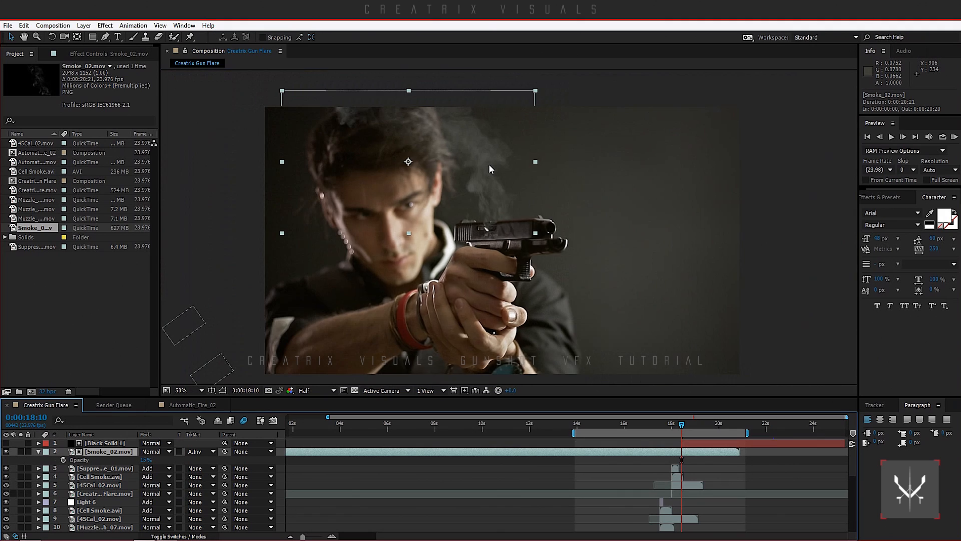
- Draw a closed eight-point mask on the Smoke_02.mov layer, curving just above the gun and extending beyond the frame's top to enclose the upper smoke
{"action": "left_click", "coordinate": [38, 452]}
{"action": "key", "text": "slash"}
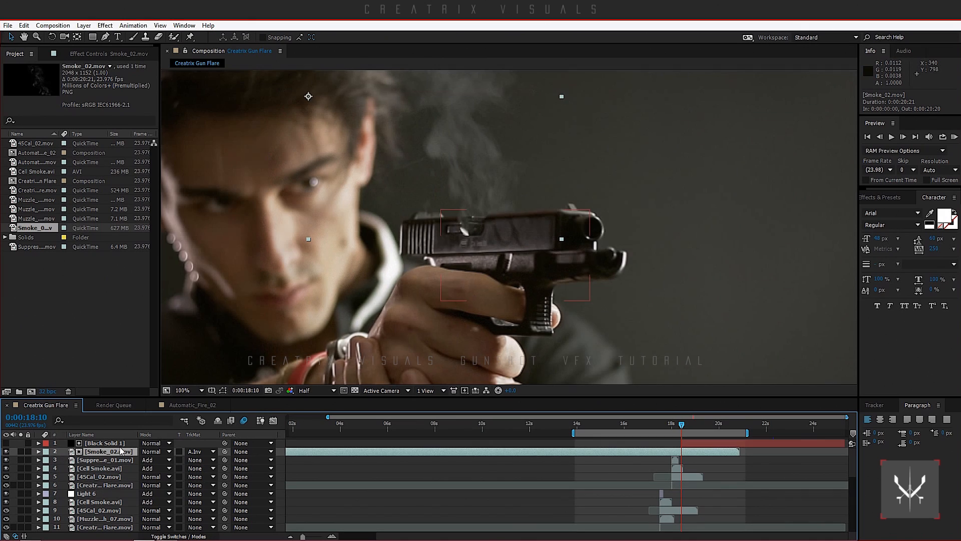
{"action": "left_click", "coordinate": [105, 36]}
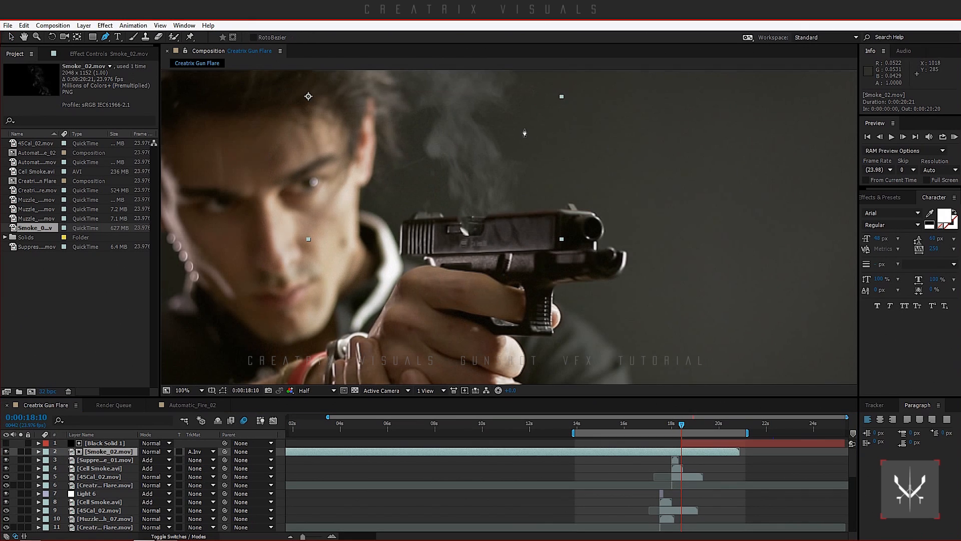
{"action": "key", "text": "comma"}
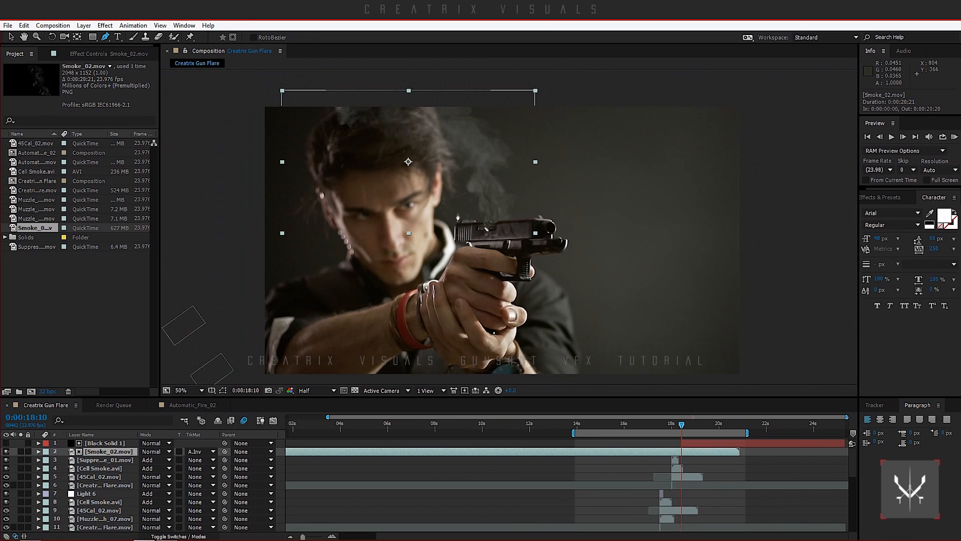
{"action": "left_click", "coordinate": [387, 176]}
{"action": "left_click", "coordinate": [432, 204]}
{"action": "left_click", "coordinate": [459, 190]}
{"action": "left_click", "coordinate": [467, 164]}
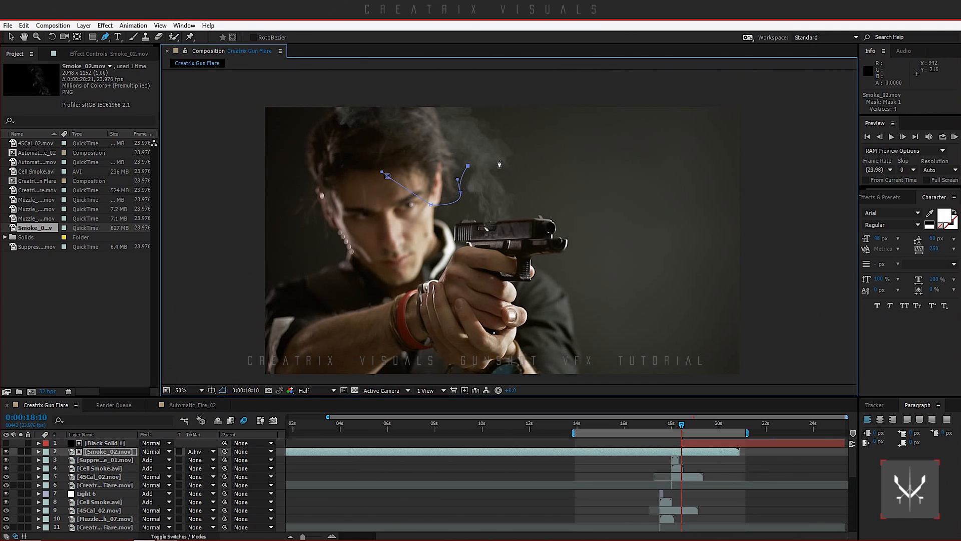
{"action": "left_click", "coordinate": [500, 159]}
{"action": "left_click", "coordinate": [536, 180]}
{"action": "key", "text": "comma"}
{"action": "left_click", "coordinate": [567, 130]}
{"action": "left_click", "coordinate": [305, 132]}
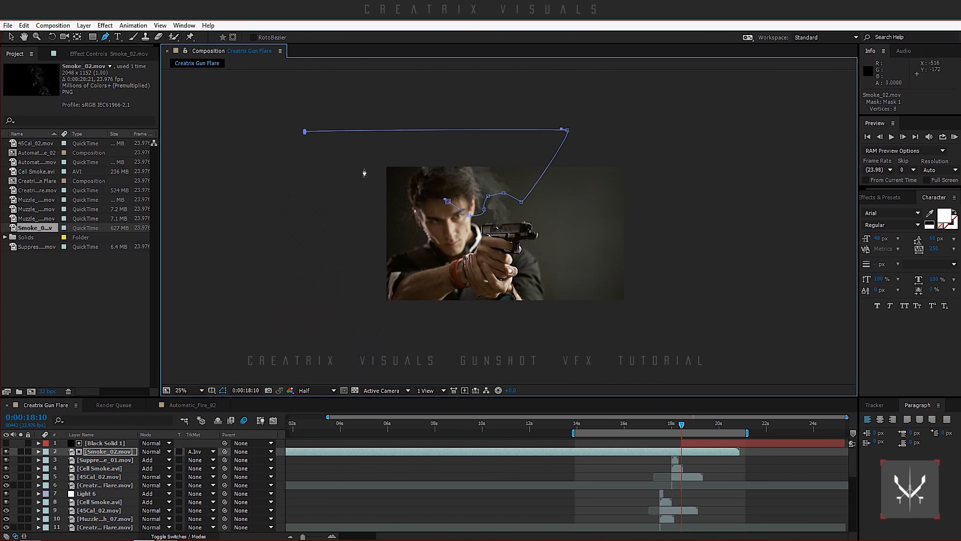
{"action": "left_click", "coordinate": [447, 201]}
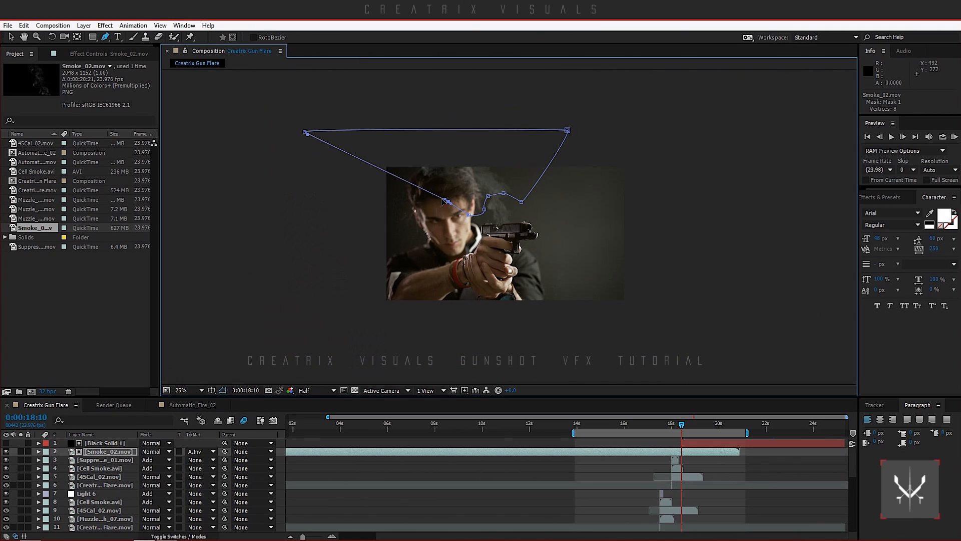
- Set the mode of Mask 1 on the Smoke_02.mov layer to Subtract to cut away the upper smoke
{"action": "left_click", "coordinate": [11, 37]}
{"action": "key", "text": "period"}
{"action": "key", "text": "m"}
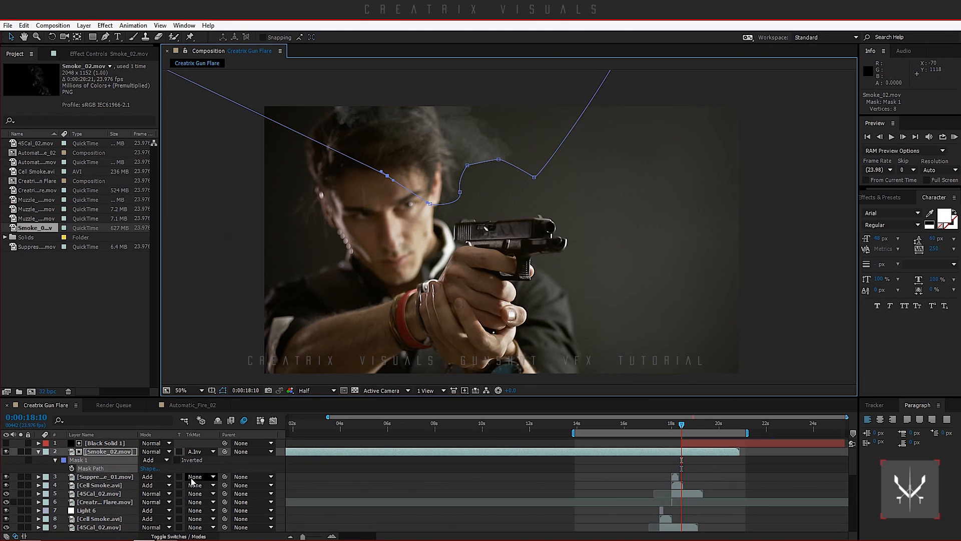
{"action": "left_click", "coordinate": [153, 460]}
{"action": "left_click", "coordinate": [168, 406]}
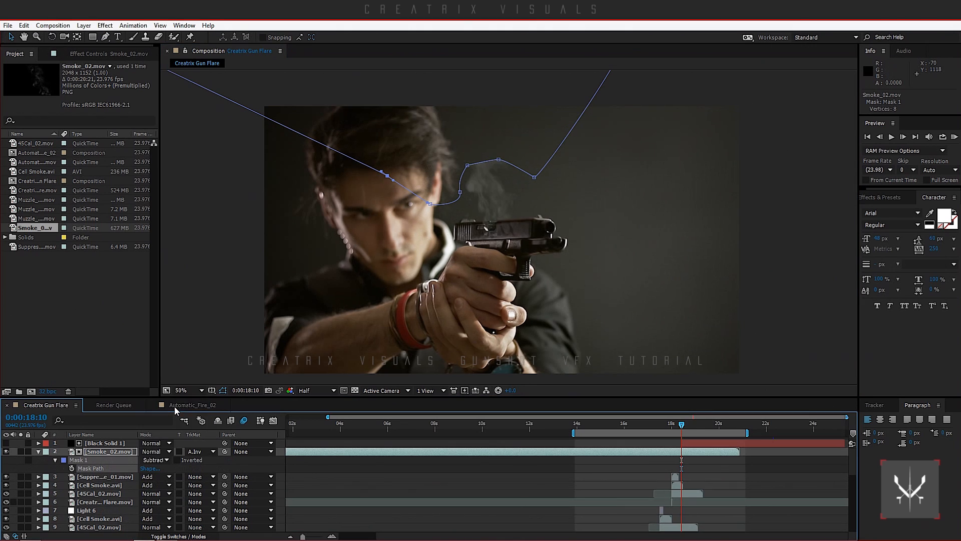
- Hide the mask outline and raise the Mask Feather of the smoke layer's Mask 1 to about 369 pixels
{"action": "left_click", "coordinate": [223, 391]}
{"action": "key", "text": "f"}
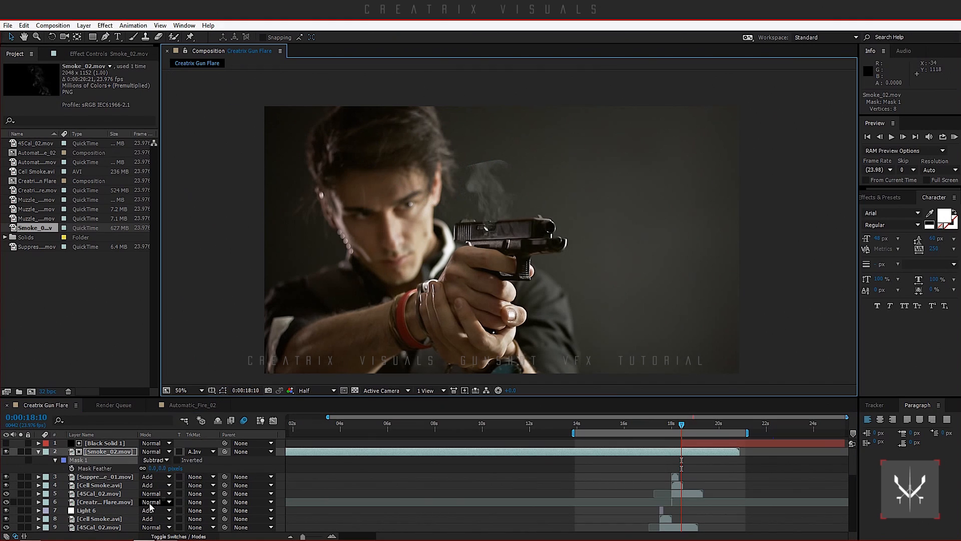
{"action": "left_click_drag", "start_coordinate": [151, 469], "coordinate": [231, 471]}
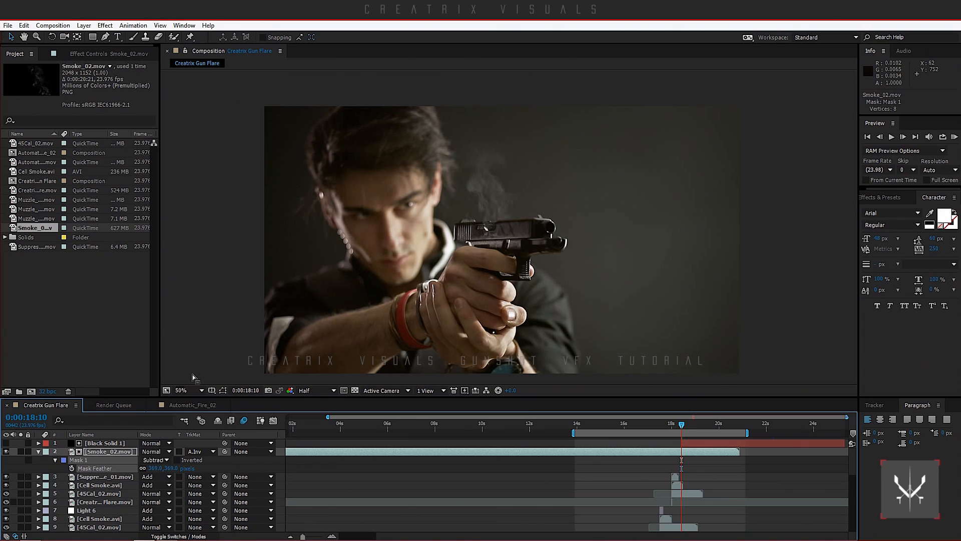
- Move the smoke mask's lower vertices down close to the gun's slide, hide the mask outline, and collapse the layer's properties
{"action": "left_click", "coordinate": [223, 391]}
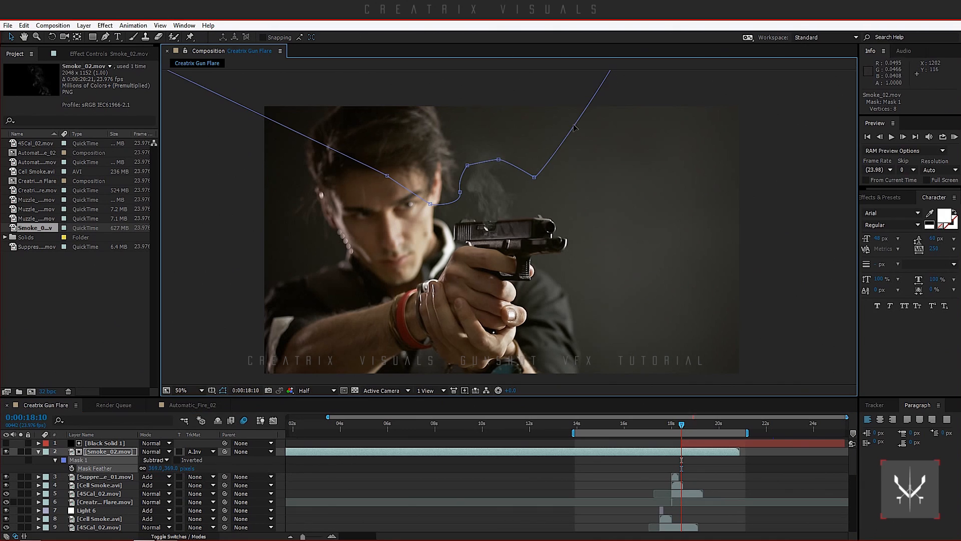
{"action": "left_click", "coordinate": [502, 184]}
{"action": "left_click_drag", "start_coordinate": [460, 192], "coordinate": [484, 211]}
{"action": "left_click_drag", "start_coordinate": [534, 176], "coordinate": [494, 190]}
{"action": "left_click", "coordinate": [501, 184]}
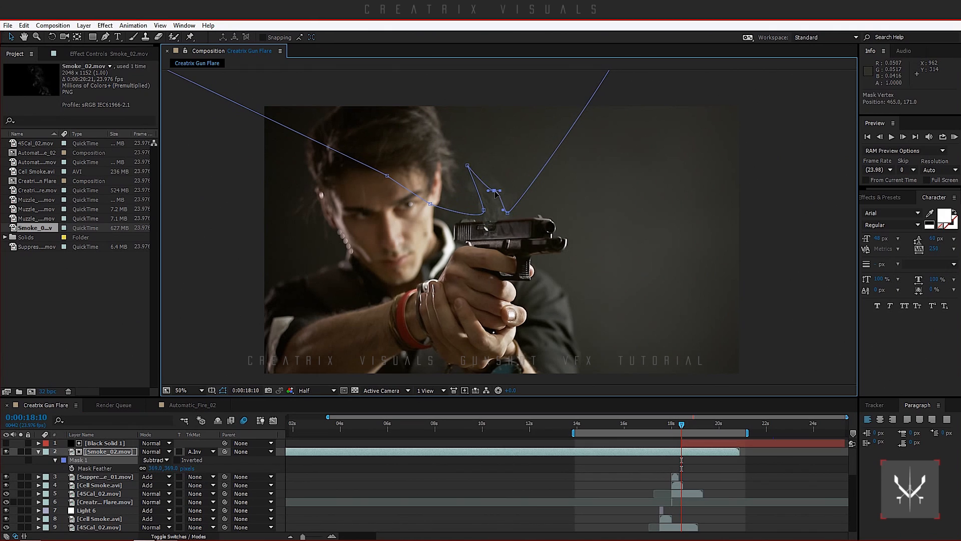
{"action": "left_click", "coordinate": [224, 390]}
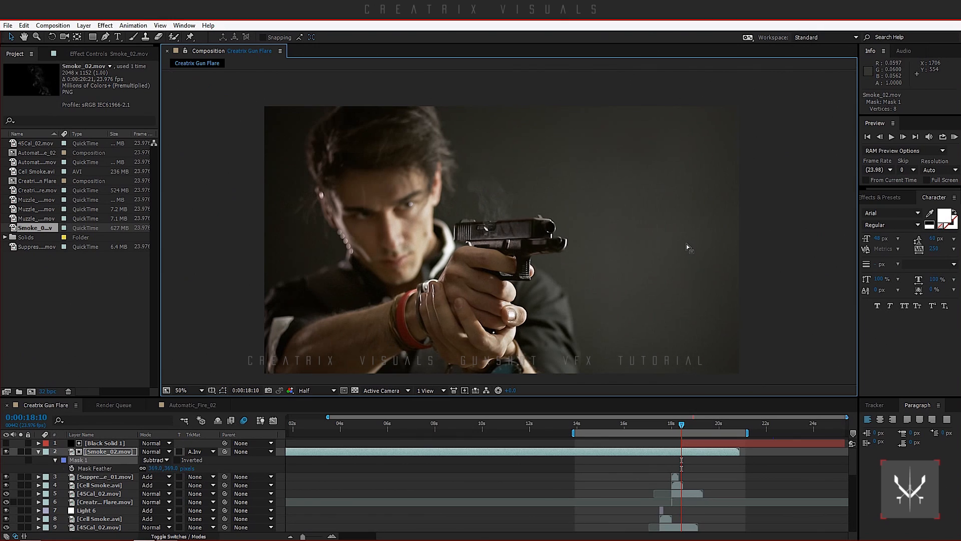
{"action": "left_click", "coordinate": [38, 452]}
{"action": "scroll", "coordinate": [367, 279], "scroll_direction": "up", "scroll_amount": 1}
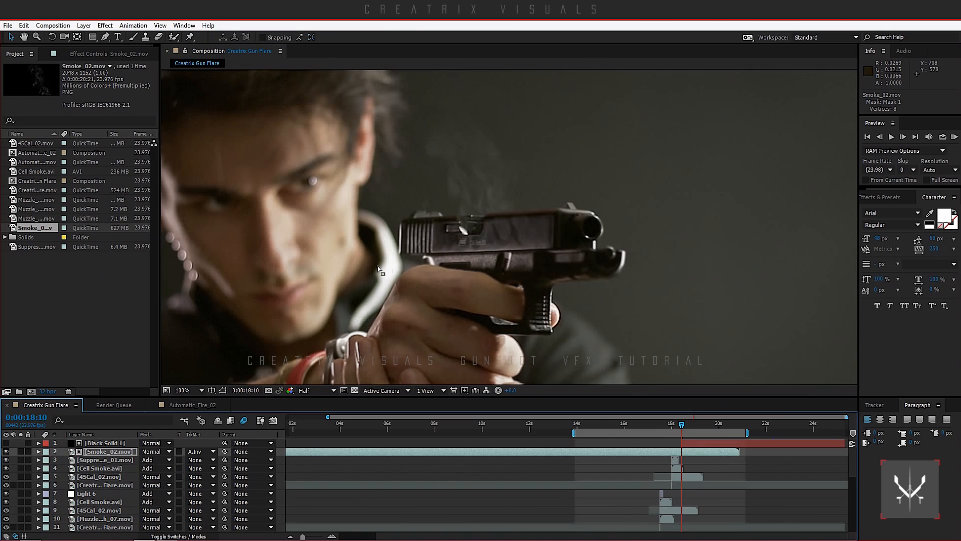
{"action": "scroll", "coordinate": [454, 231], "scroll_direction": "down", "scroll_amount": 1}
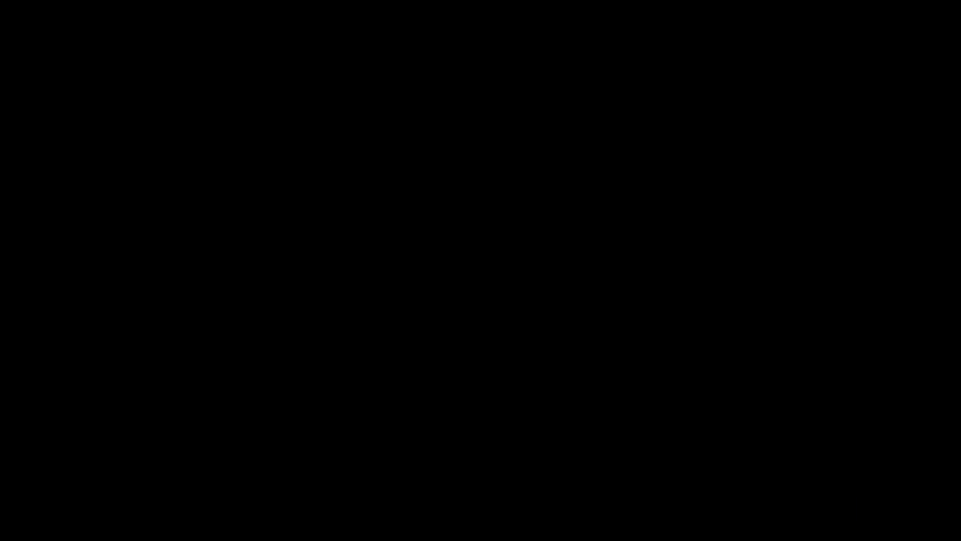